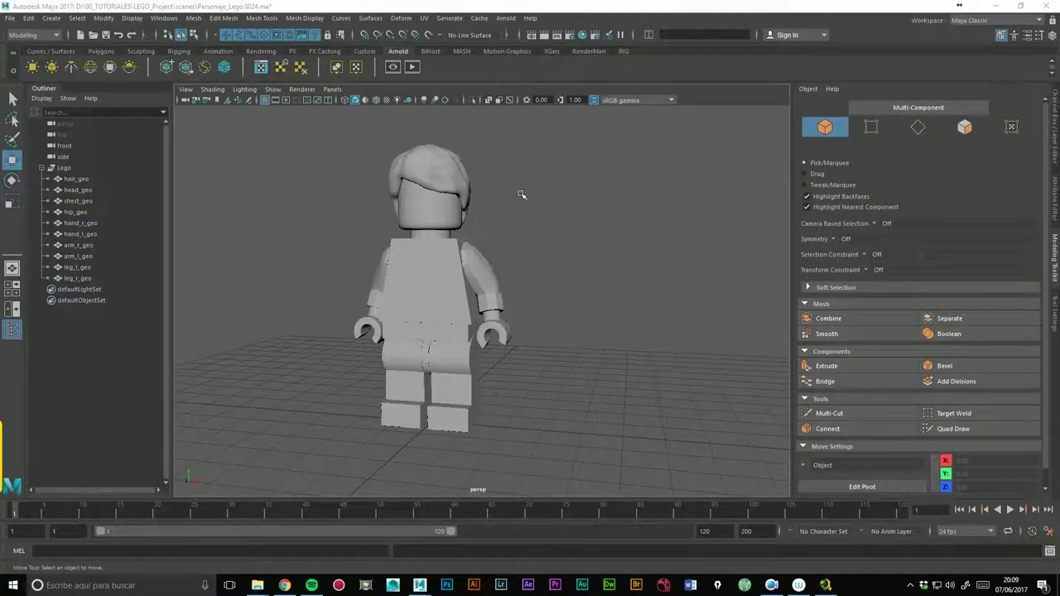
# Switch the Lego figure to smooth mesh preview (key 3) and bring up the workspace list.
pyautogui.press('3')
pyautogui.keyDown('alt'); pyautogui.moveTo(542, 174); pyautogui.dragTo(563, 174, button='middle'); pyautogui.keyUp('alt')
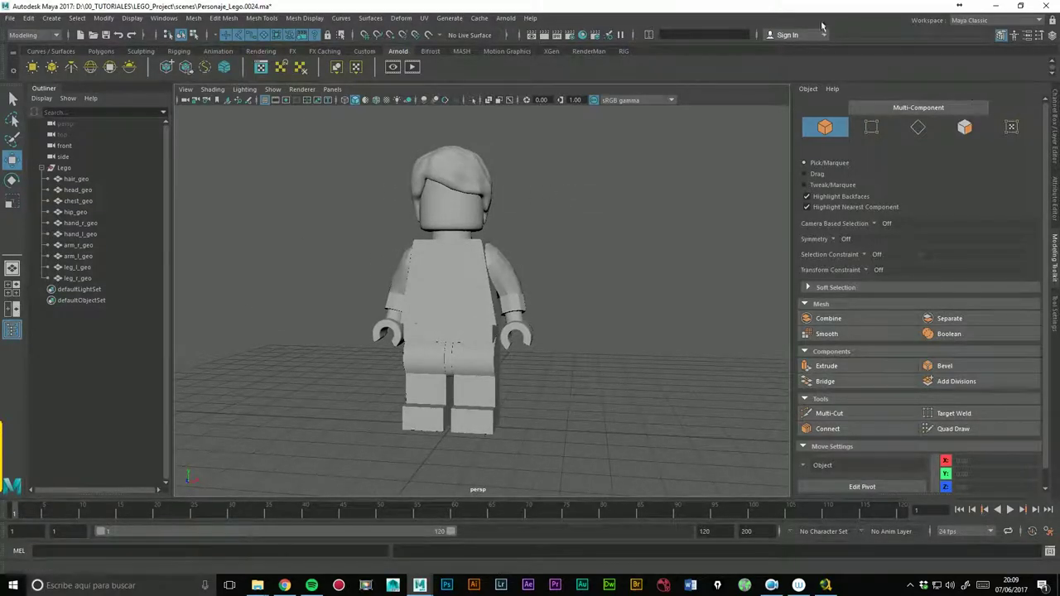
pyautogui.click(968, 22)
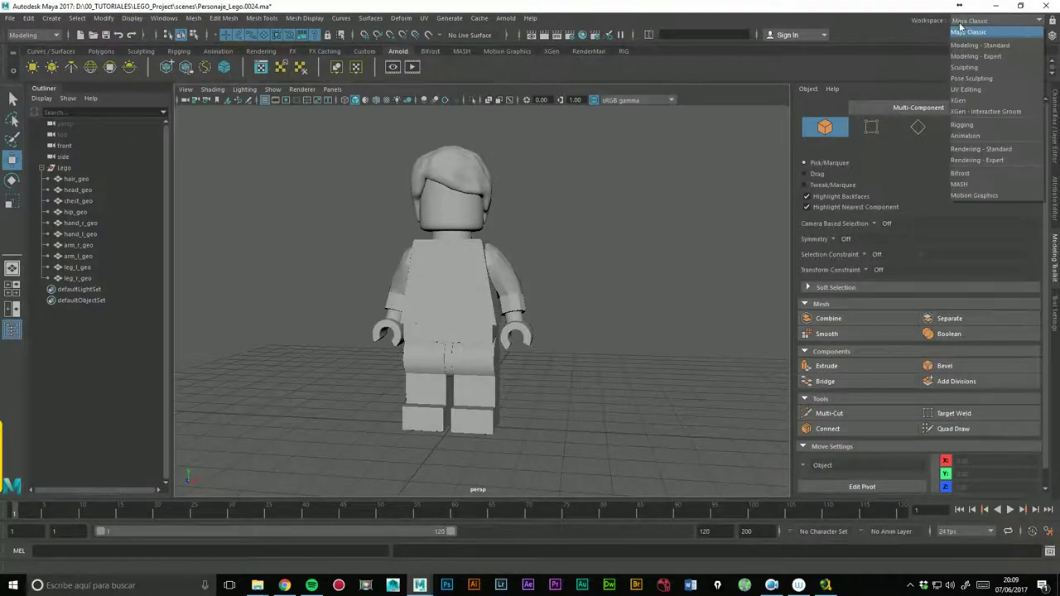
# Switch to the UV Editing workspace and widen the UV Editor panel.
pyautogui.click(969, 90)
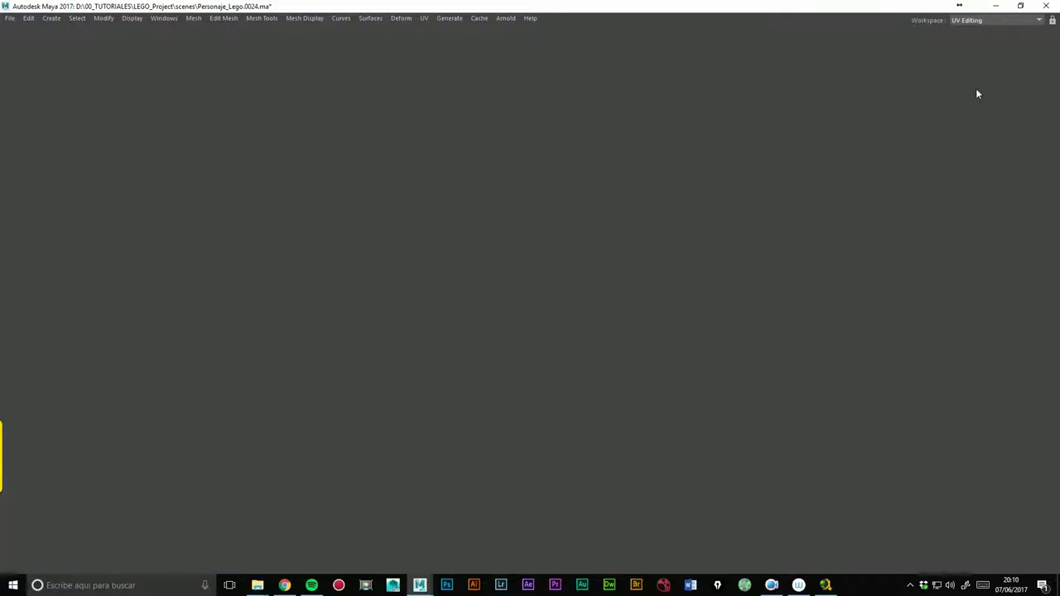
pyautogui.moveTo(625, 203); pyautogui.dragTo(447, 193)
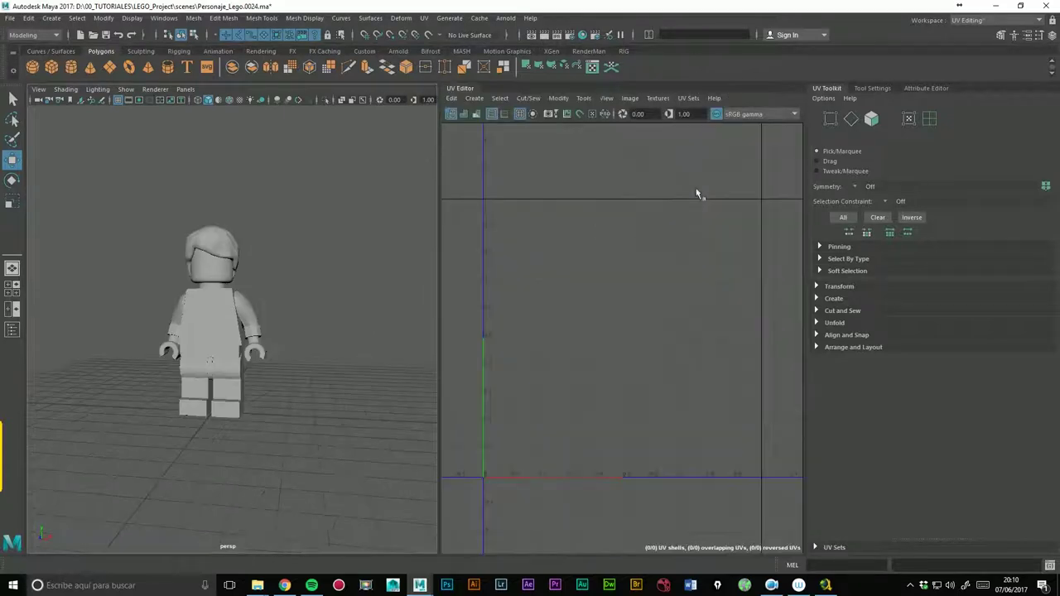
pyautogui.keyDown('alt'); pyautogui.moveTo(704, 229); pyautogui.dragTo(500, 237, button='right'); pyautogui.keyUp('alt')
pyautogui.keyDown('alt'); pyautogui.moveTo(500, 237); pyautogui.dragTo(654, 238, button='middle'); pyautogui.keyUp('alt')
pyautogui.scroll(-3, 594, 223)
pyautogui.scroll(-3, 643, 237)
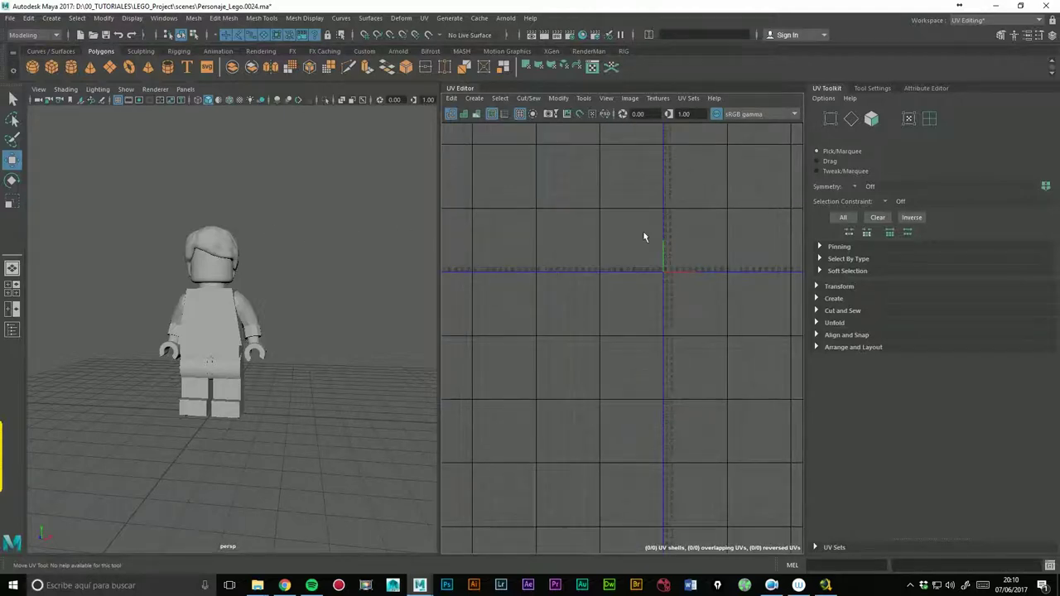
# Frame the UV Editor view tightly on the 0–1 UV tile.
pyautogui.moveTo(643, 237)
pyautogui.keyDown('alt'); pyautogui.mouseDown(button='right')
pyautogui.moveTo(667, 265)
pyautogui.moveTo(610, 229)
pyautogui.moveTo(637, 295)
pyautogui.mouseUp(button='right'); pyautogui.keyUp('alt')
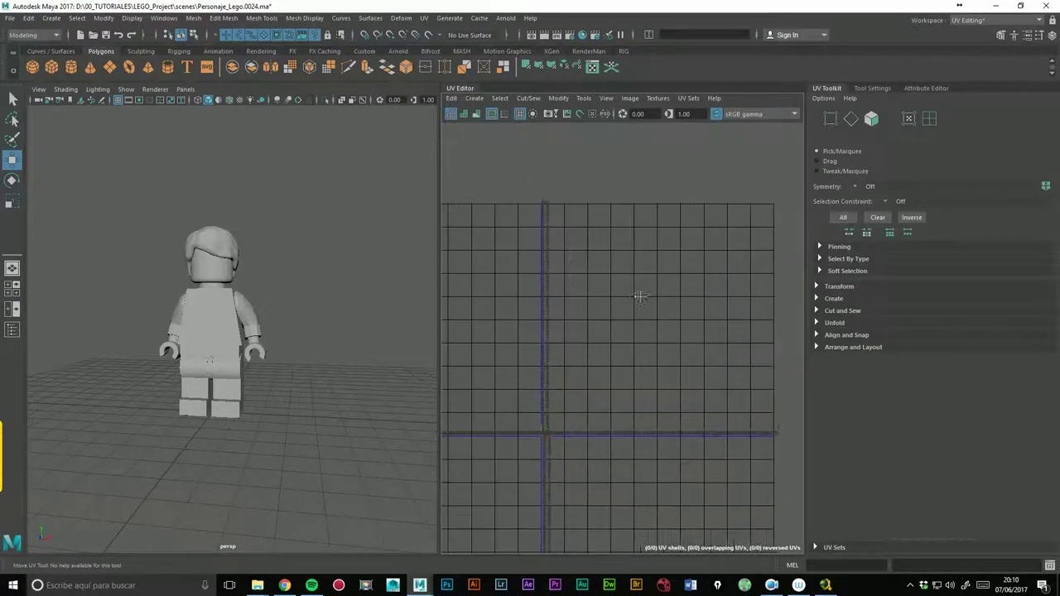
pyautogui.keyDown('alt'); pyautogui.moveTo(637, 295); pyautogui.dragTo(687, 241, button='middle'); pyautogui.keyUp('alt')
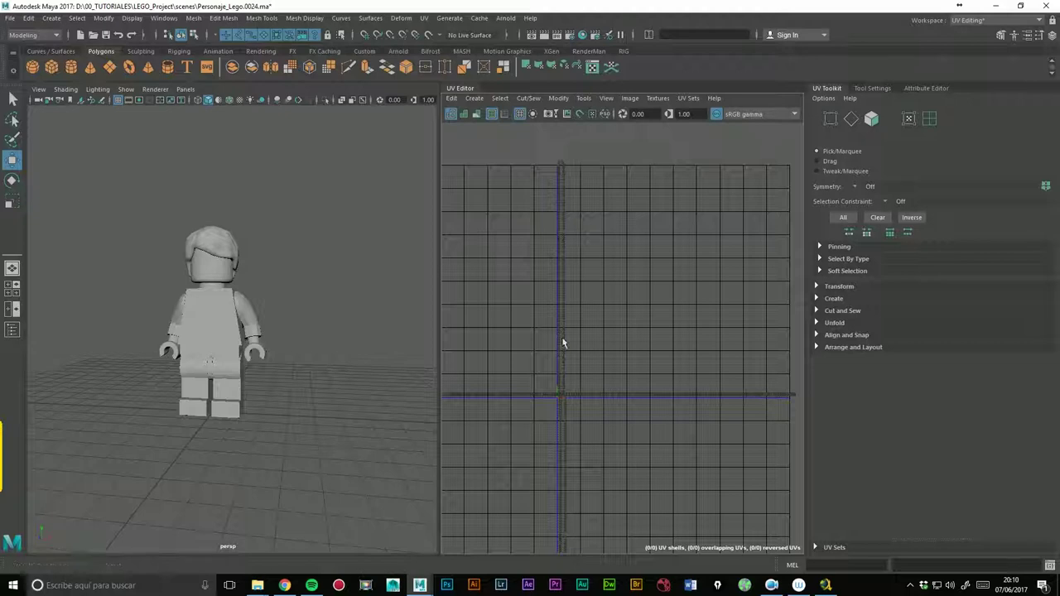
pyautogui.keyDown('alt'); pyautogui.moveTo(560, 343); pyautogui.dragTo(571, 367, button='middle'); pyautogui.keyUp('alt')
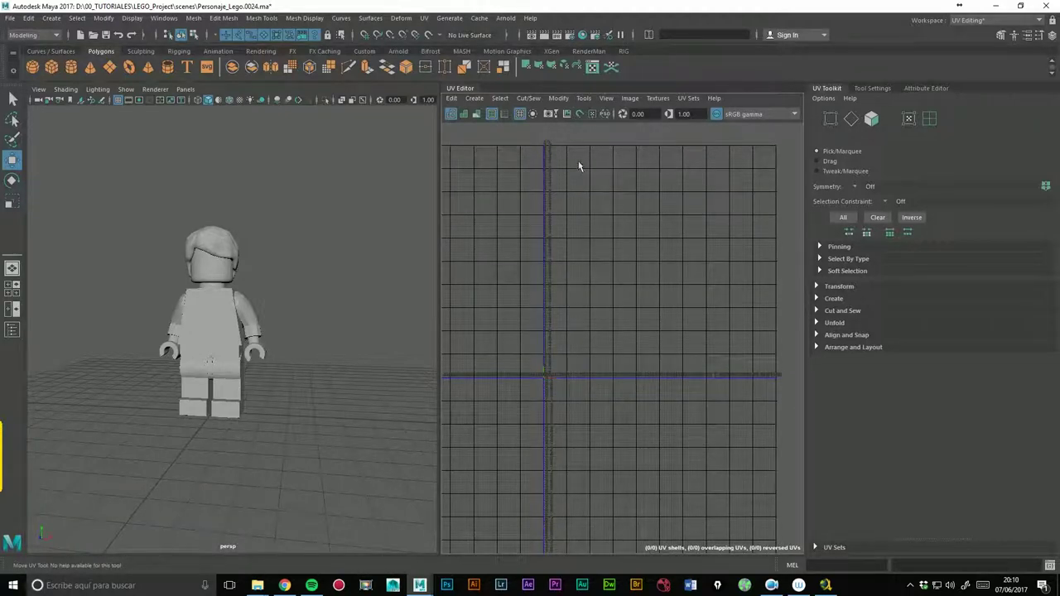
pyautogui.scroll(5, 542, 279)
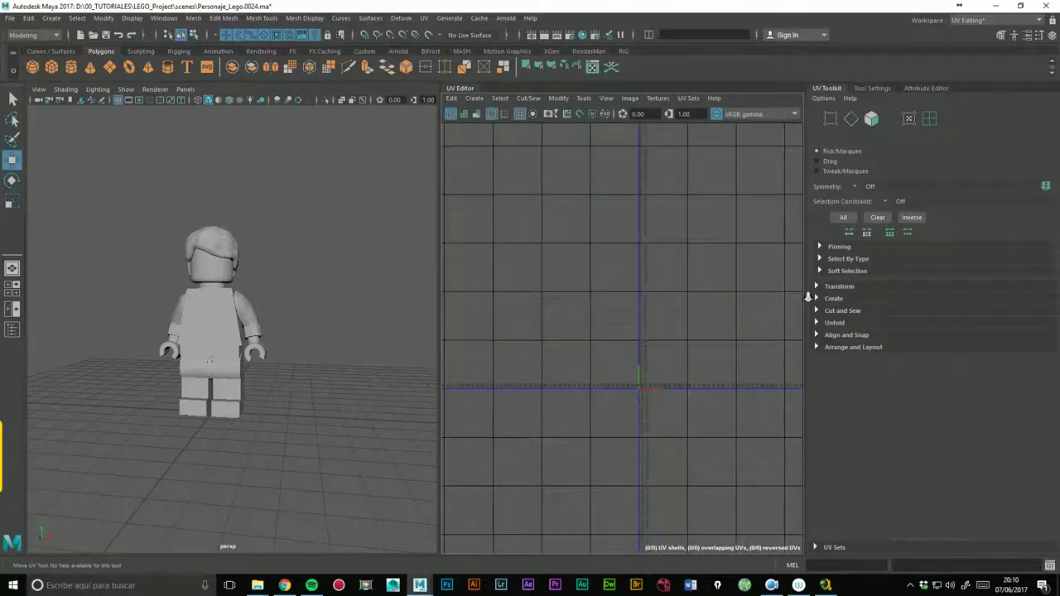
pyautogui.scroll(3, 568, 237)
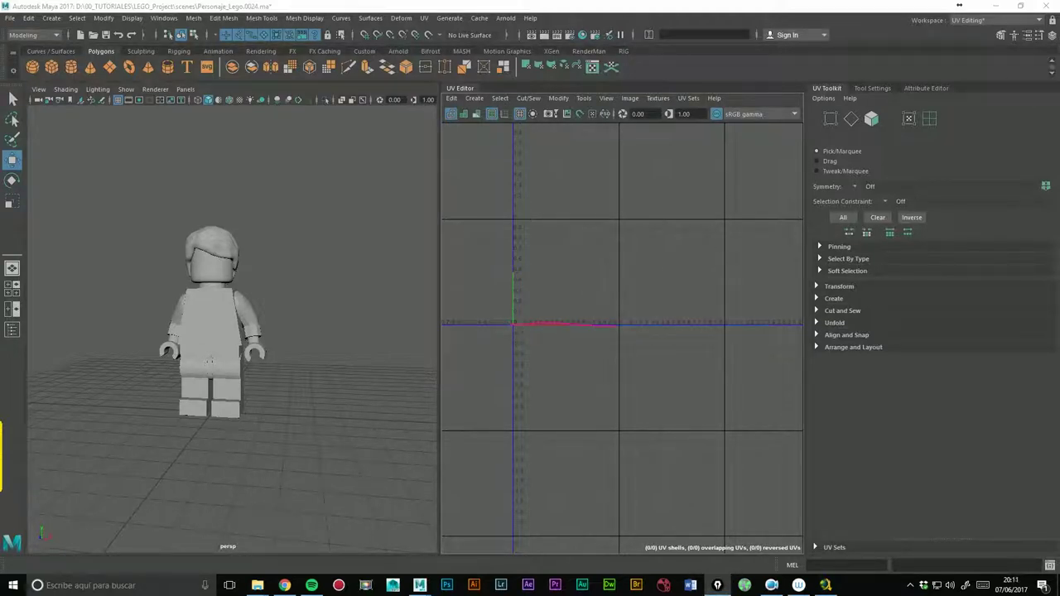
pyautogui.scroll(5, 696, 243)
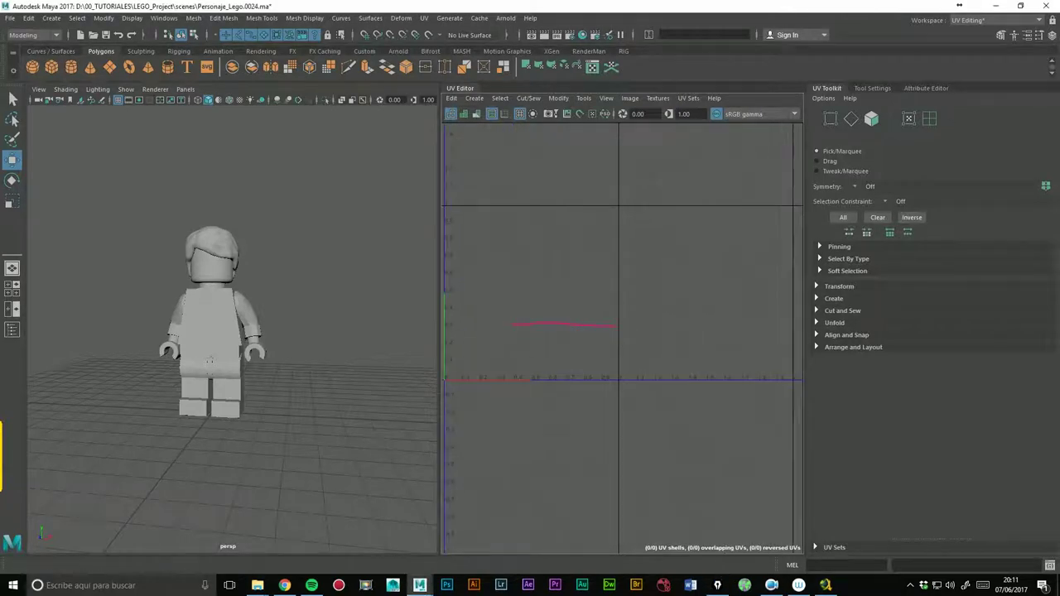
pyautogui.keyDown('alt'); pyautogui.moveTo(703, 246); pyautogui.dragTo(756, 249, button='middle'); pyautogui.keyUp('alt')
pyautogui.scroll(1, 714, 254)
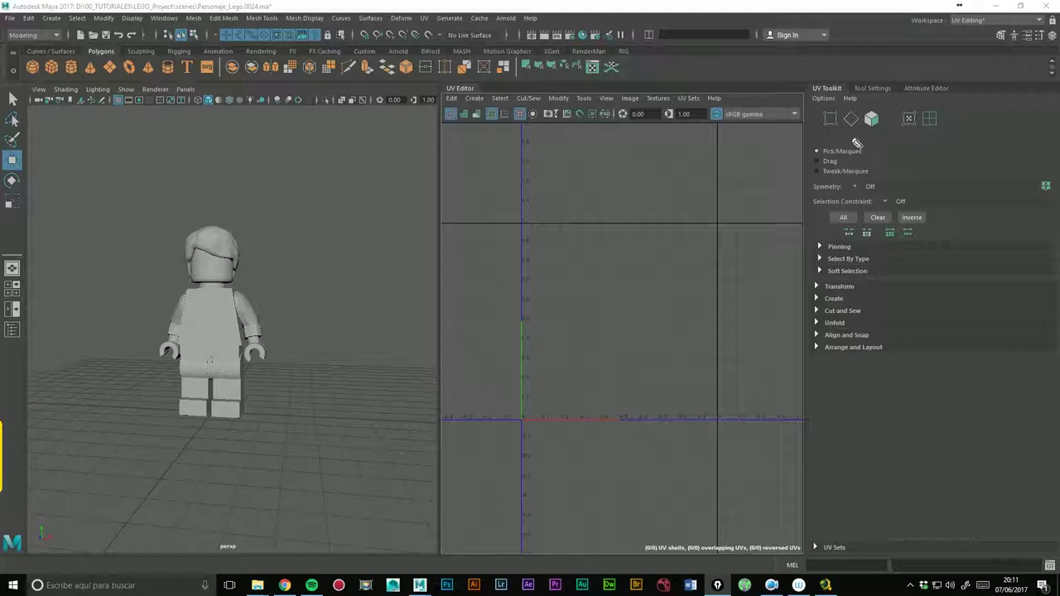
pyautogui.moveTo(523, 424); pyautogui.dragTo(710, 431)
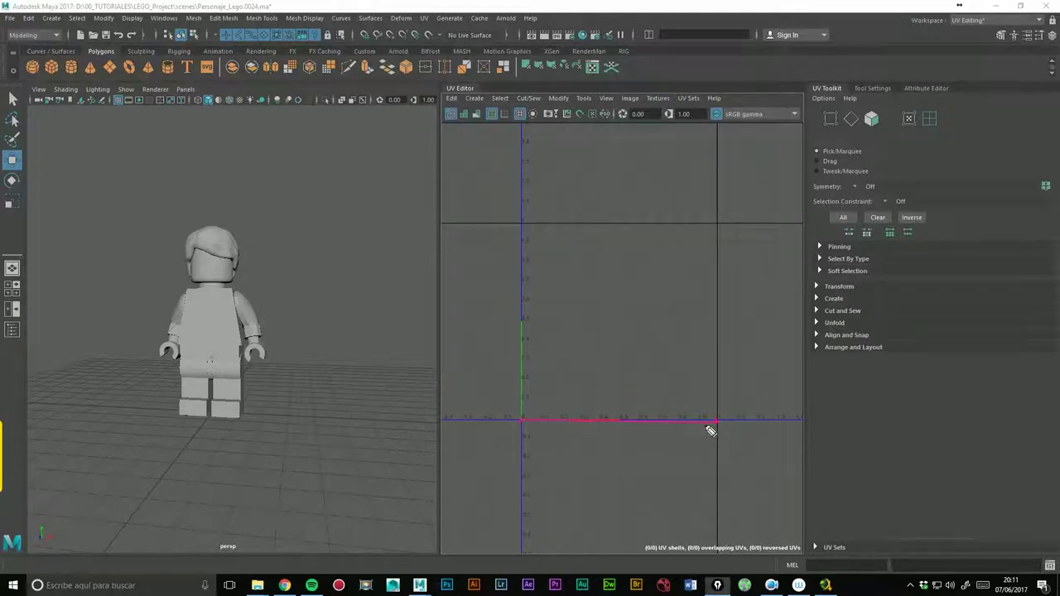
pyautogui.click(522, 225)
pyautogui.moveTo(525, 224)
pyautogui.mouseDown()
pyautogui.moveTo(720, 230)
pyautogui.moveTo(714, 417)
pyautogui.mouseUp()
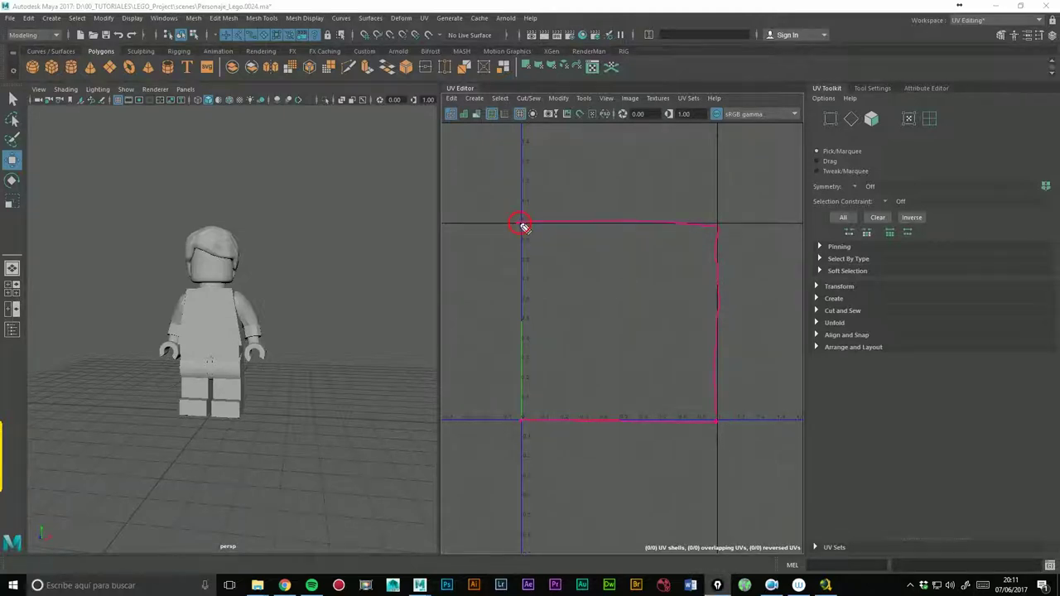
pyautogui.moveTo(524, 227); pyautogui.dragTo(527, 423)
pyautogui.moveTo(575, 251)
pyautogui.mouseDown()
pyautogui.moveTo(588, 268)
pyautogui.moveTo(603, 253)
pyautogui.moveTo(654, 265)
pyautogui.mouseUp()
pyautogui.moveTo(553, 305); pyautogui.dragTo(679, 288)
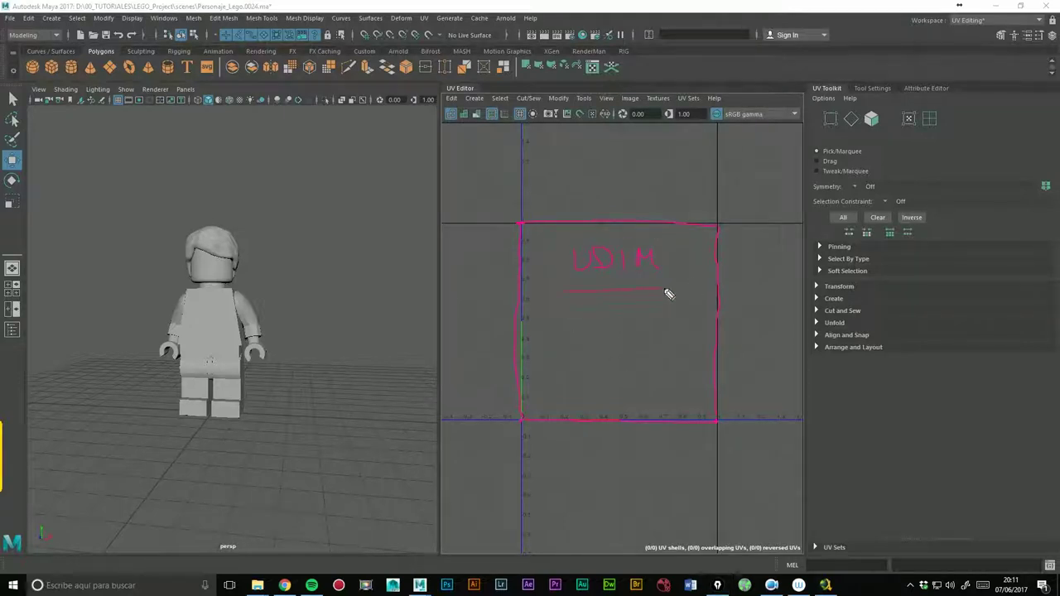
pyautogui.moveTo(561, 320); pyautogui.dragTo(676, 296)
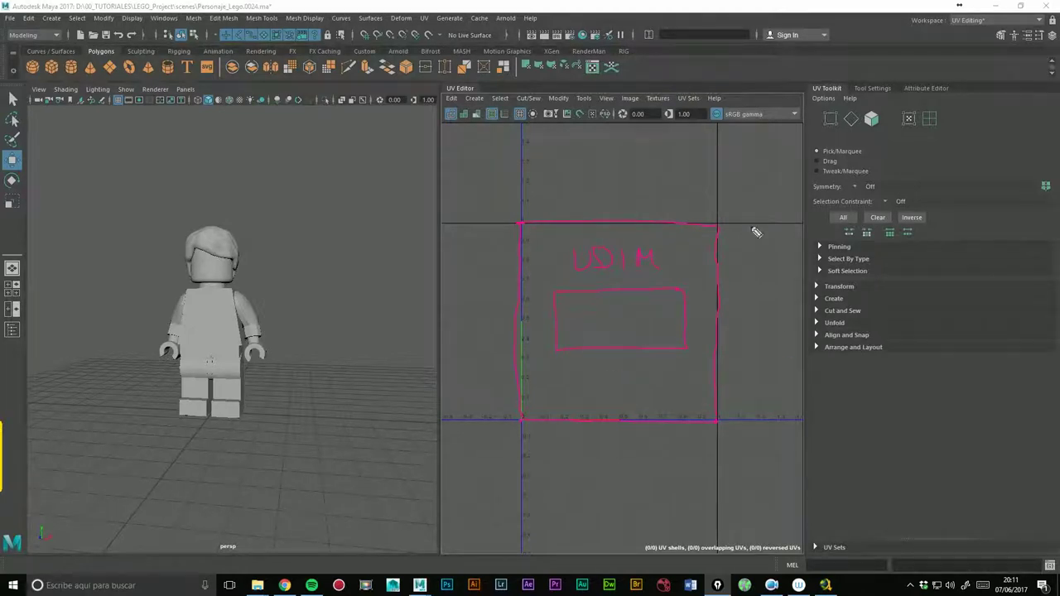
pyautogui.moveTo(554, 276); pyautogui.dragTo(543, 284)
pyautogui.moveTo(693, 367); pyautogui.dragTo(653, 367)
# Create a polygon cube, pCube1, and move it along X beside the figure.
pyautogui.click(52, 18)
pyautogui.moveTo(84, 57)
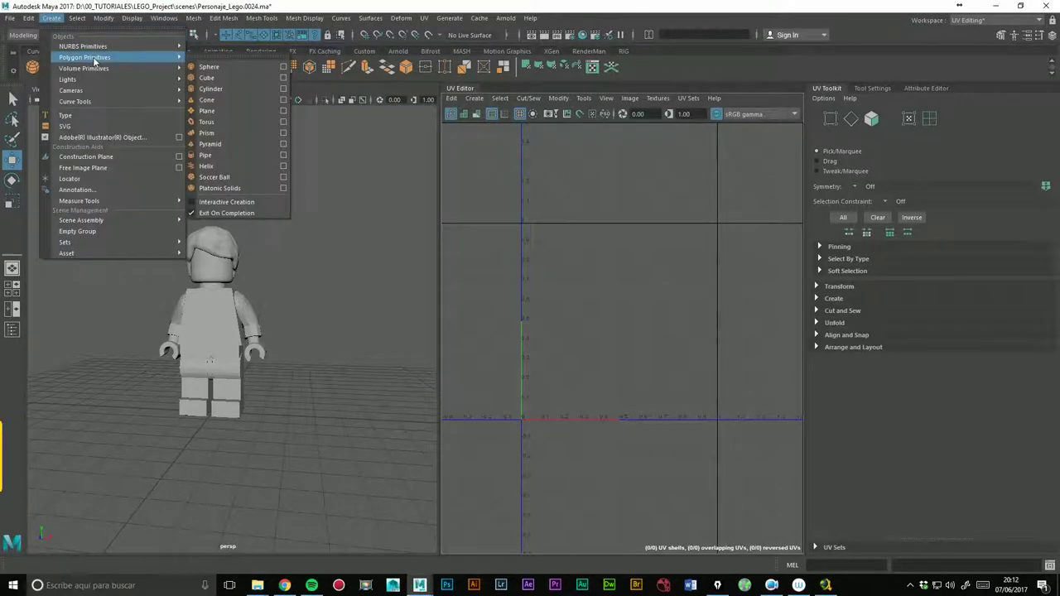
pyautogui.click(208, 77)
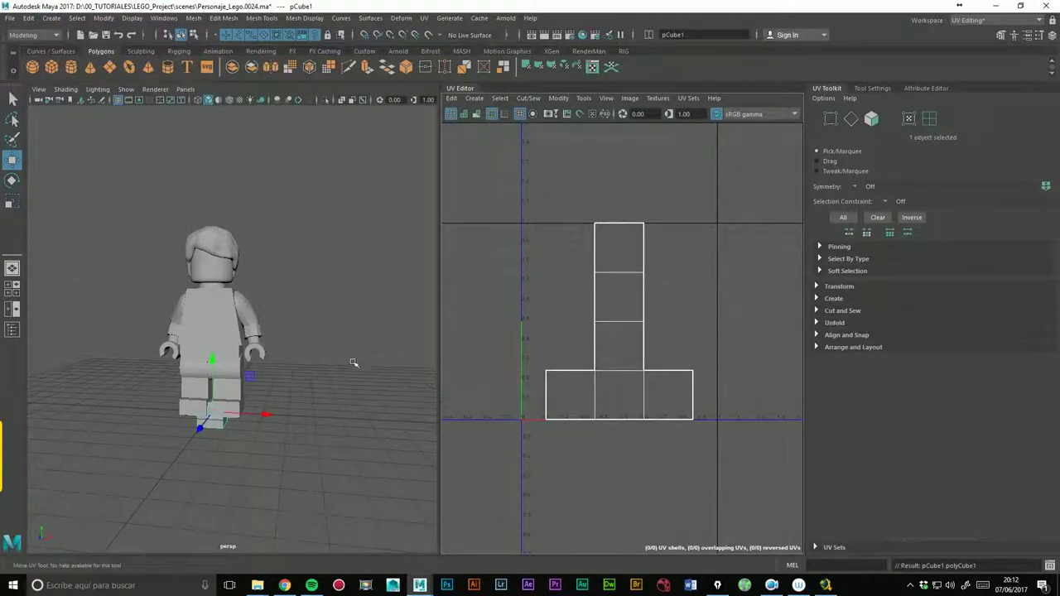
pyautogui.moveTo(263, 414); pyautogui.dragTo(377, 420)
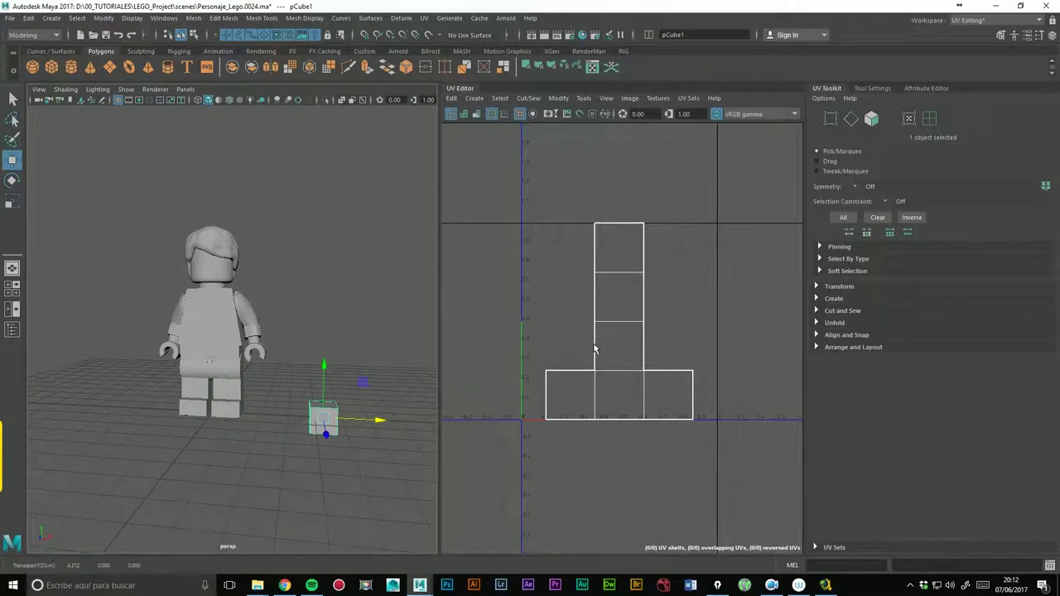
pyautogui.keyDown('alt'); pyautogui.moveTo(328, 405); pyautogui.dragTo(329, 387, button='middle'); pyautogui.keyUp('alt')
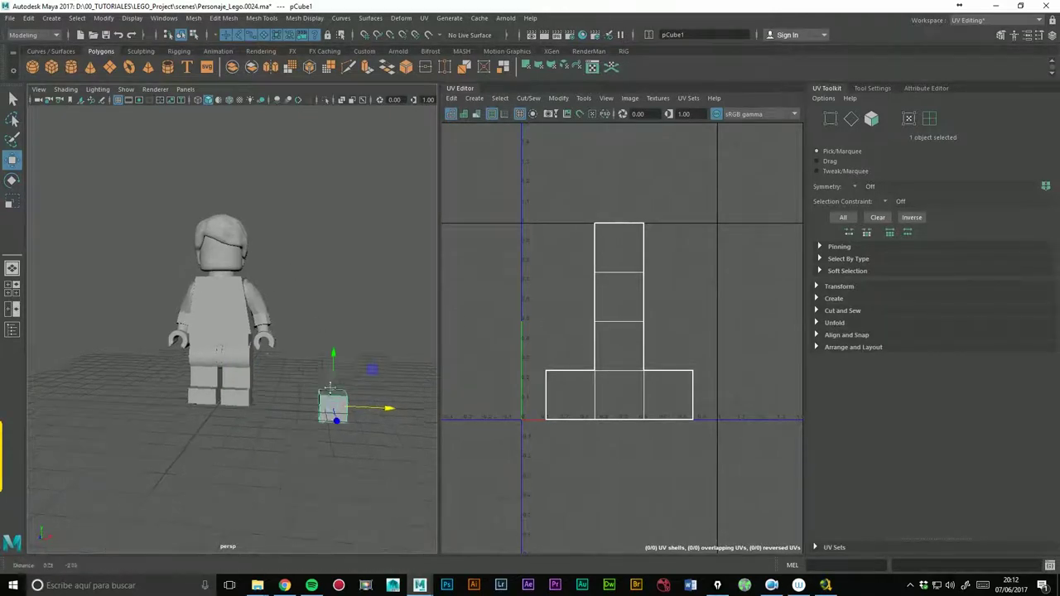
pyautogui.keyDown('alt'); pyautogui.moveTo(330, 388); pyautogui.dragTo(327, 319); pyautogui.keyUp('alt')
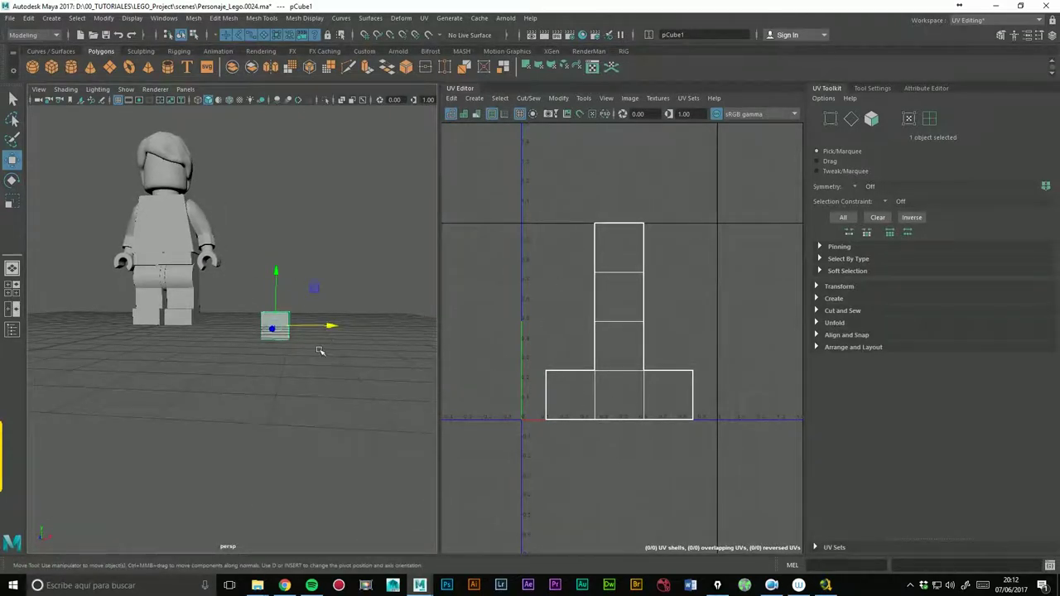
pyautogui.scroll(5, 367, 291)
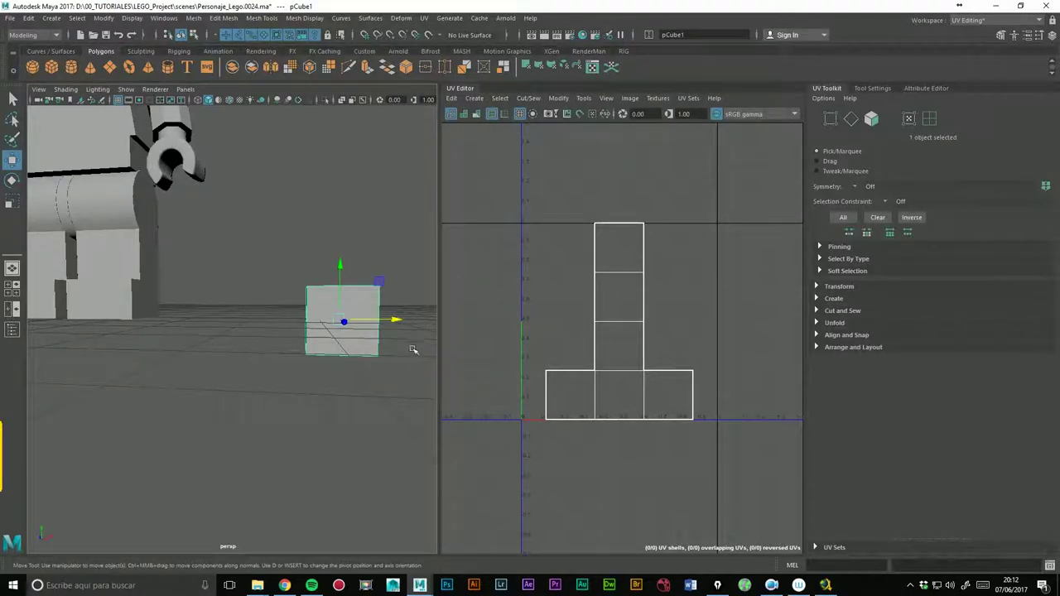
# Orbit and zoom in on the cube, viewing it from a lower angle.
pyautogui.keyDown('alt'); pyautogui.moveTo(414, 350); pyautogui.dragTo(334, 311); pyautogui.keyUp('alt')
pyautogui.keyDown('alt'); pyautogui.moveTo(364, 274); pyautogui.dragTo(372, 276); pyautogui.keyUp('alt')
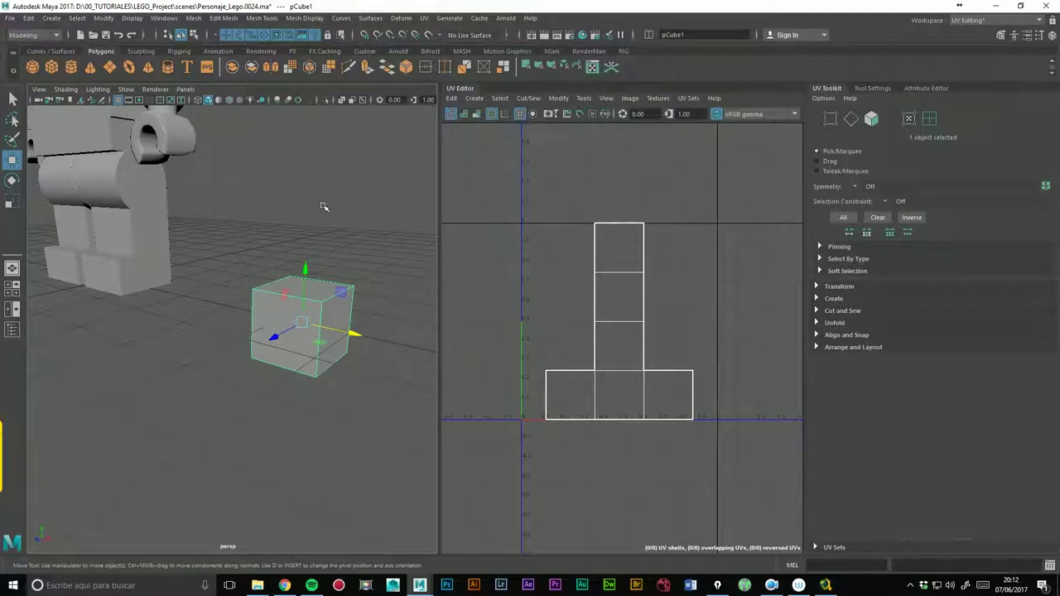
pyautogui.scroll(2, 322, 207)
pyautogui.scroll(1, 277, 202)
pyautogui.scroll(2, 314, 184)
pyautogui.moveTo(315, 185)
pyautogui.keyDown('alt'); pyautogui.mouseDown()
pyautogui.moveTo(274, 190)
pyautogui.moveTo(310, 206)
pyautogui.moveTo(310, 190)
pyautogui.moveTo(327, 199)
pyautogui.moveTo(312, 224)
pyautogui.moveTo(322, 209)
pyautogui.mouseUp(); pyautogui.keyUp('alt')
pyautogui.scroll(2, 322, 210)
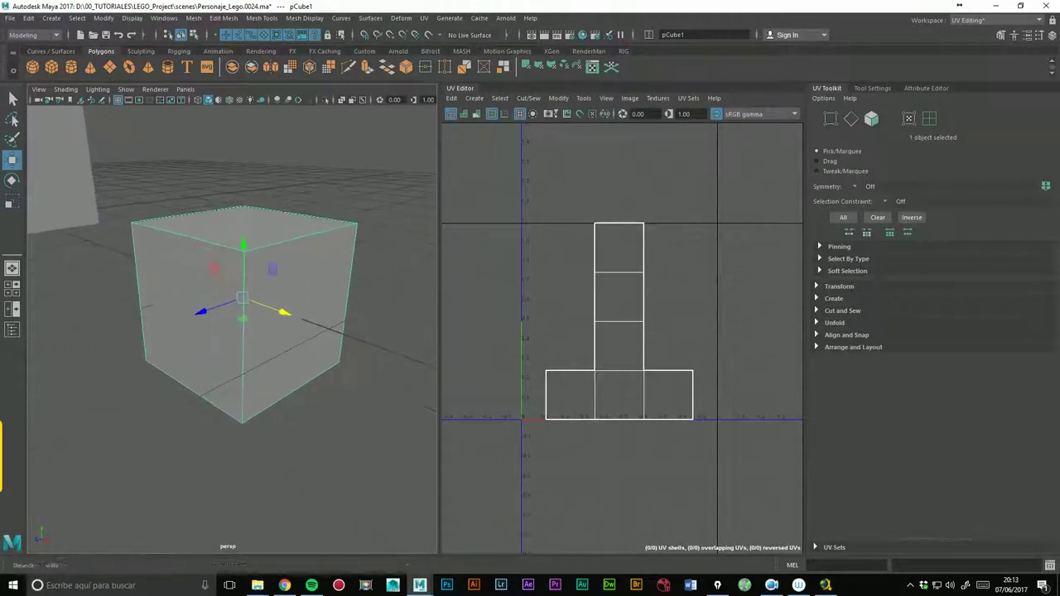
pyautogui.moveTo(310, 276)
pyautogui.keyDown('alt'); pyautogui.mouseDown()
pyautogui.moveTo(309, 332)
pyautogui.moveTo(361, 296)
pyautogui.moveTo(298, 196)
pyautogui.mouseUp(); pyautogui.keyUp('alt')
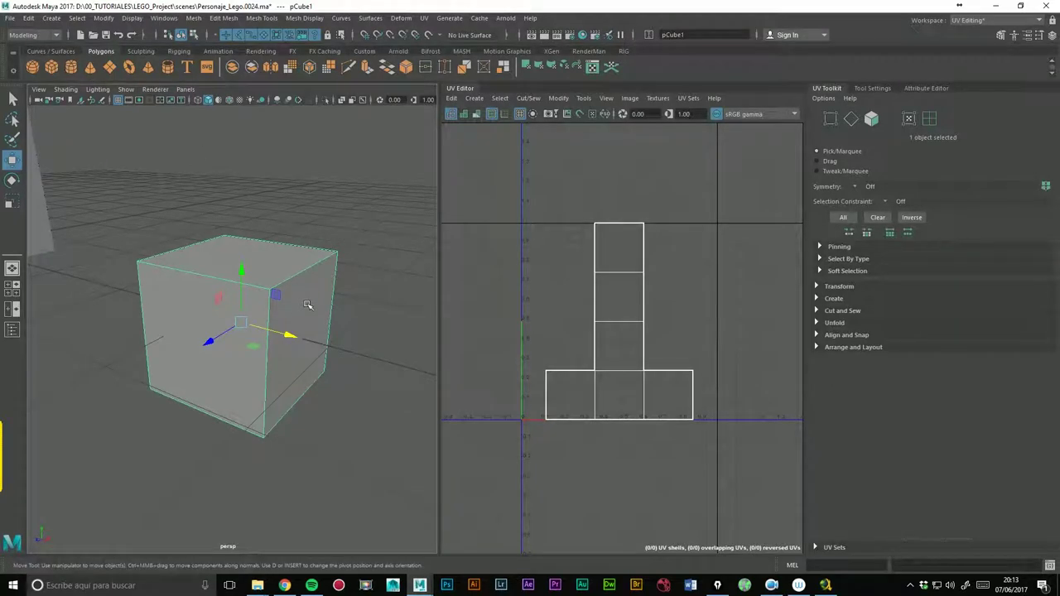
pyautogui.moveTo(302, 266)
pyautogui.mouseDown(button='right')
pyautogui.moveTo(297, 240)
pyautogui.moveTo(301, 296)
pyautogui.mouseUp(button='right')
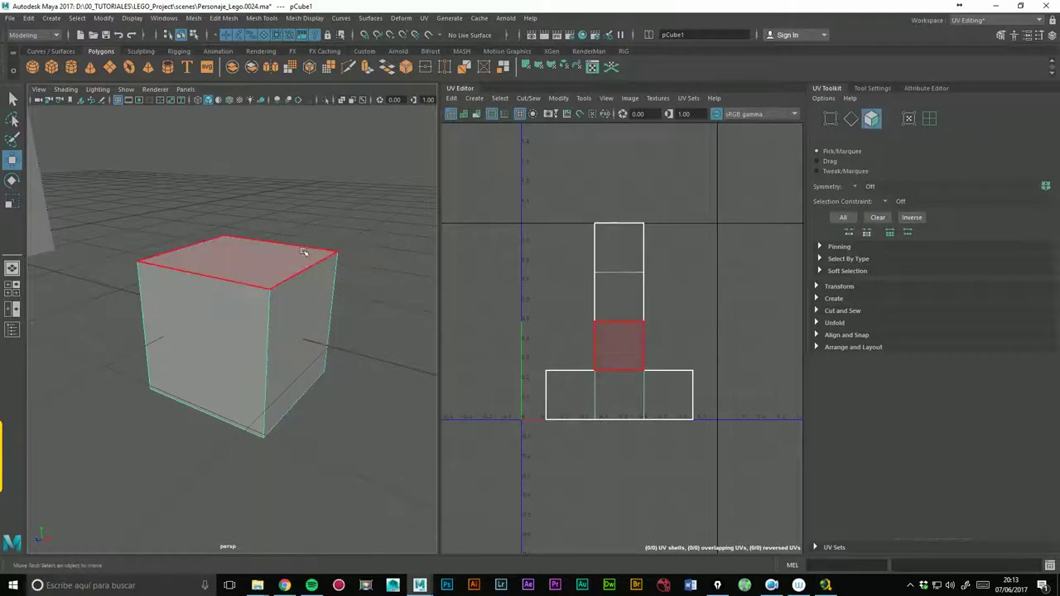
# Select the cube's right face and try mesh commands, backing out of an accidental extrude.
pyautogui.click(310, 313)
pyautogui.keyDown('alt'); pyautogui.moveTo(360, 279); pyautogui.dragTo(373, 273); pyautogui.keyUp('alt')
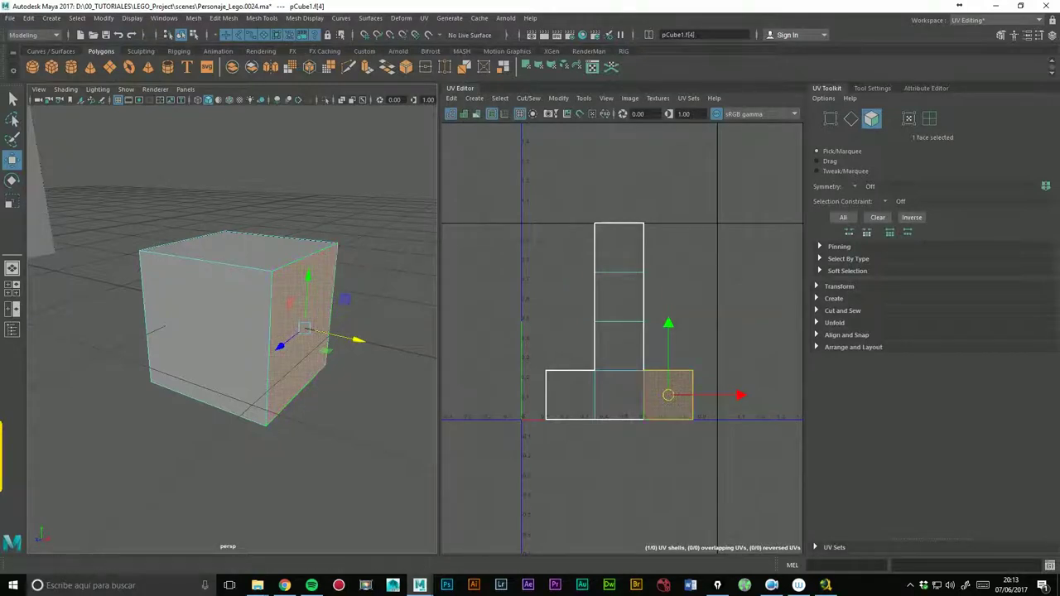
pyautogui.click(193, 17)
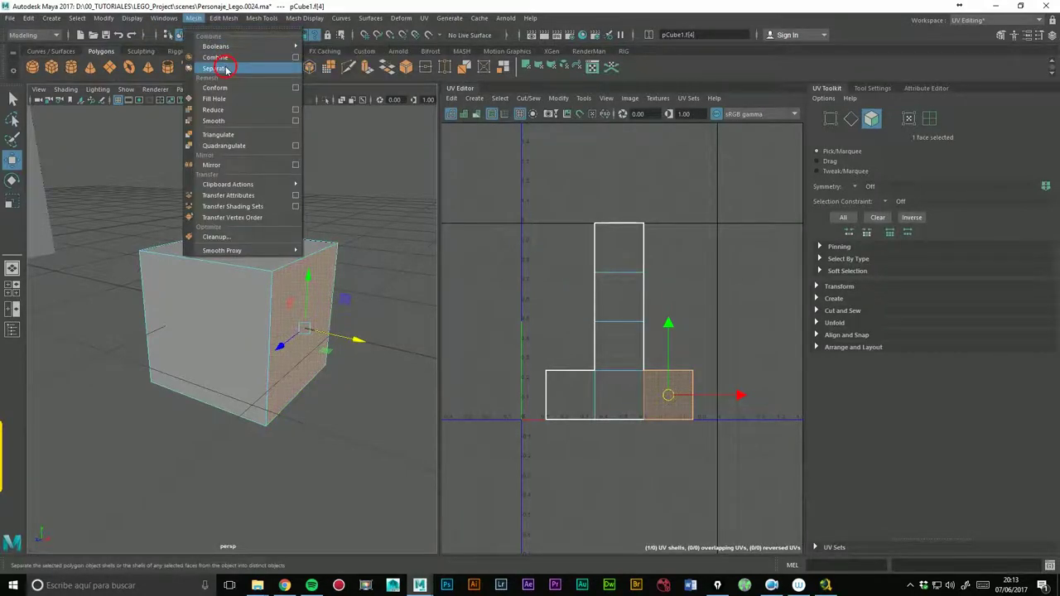
pyautogui.click(225, 70)
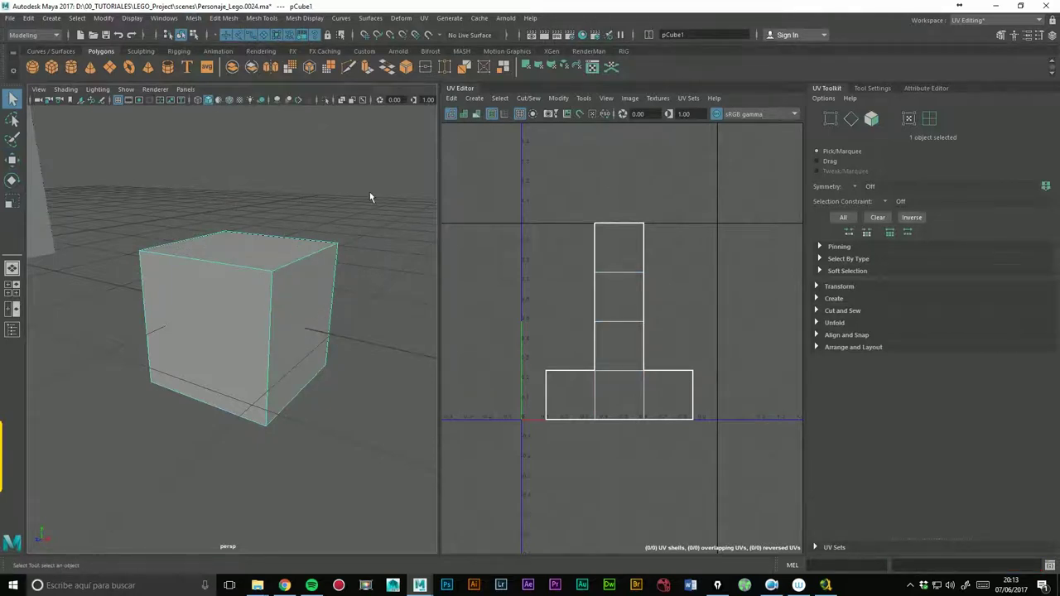
pyautogui.moveTo(289, 258); pyautogui.dragTo(309, 294, button='right')
pyautogui.click(322, 298)
pyautogui.click(223, 17)
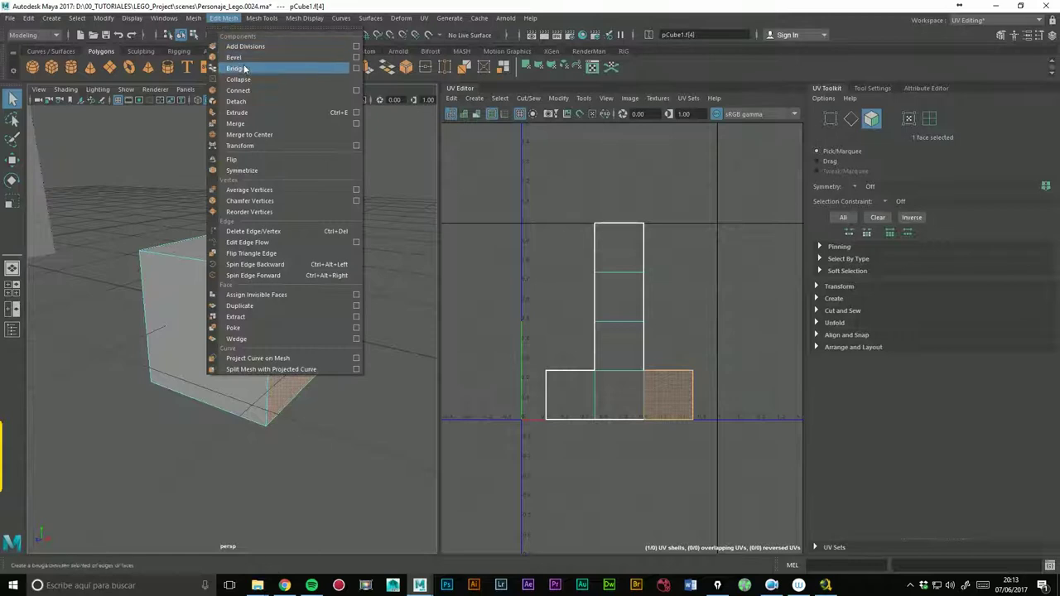
pyautogui.click(241, 112)
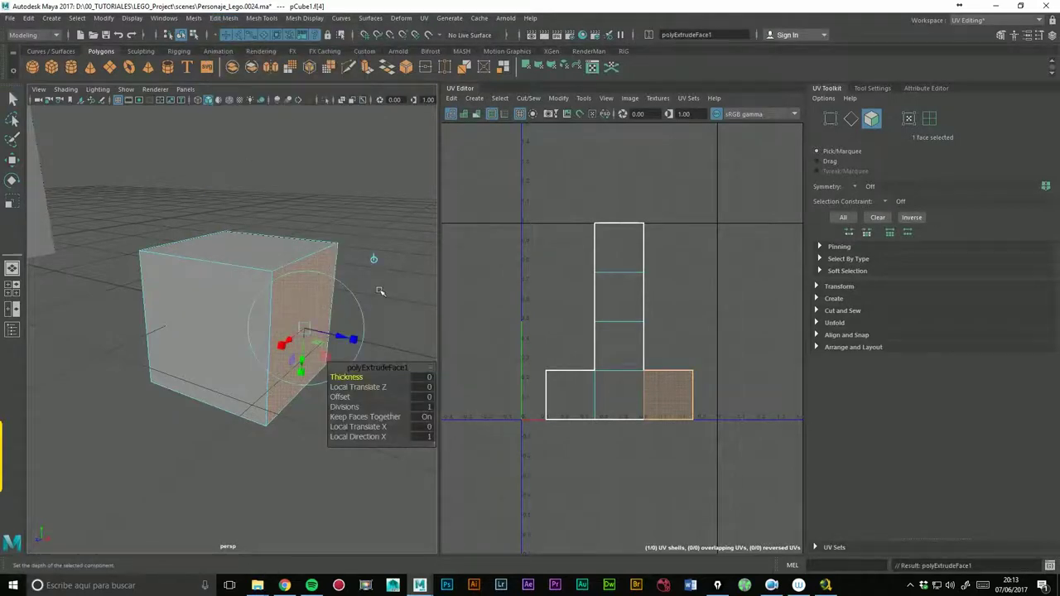
pyautogui.keyDown('alt'); pyautogui.moveTo(367, 282); pyautogui.dragTo(351, 260, button='middle'); pyautogui.keyUp('alt')
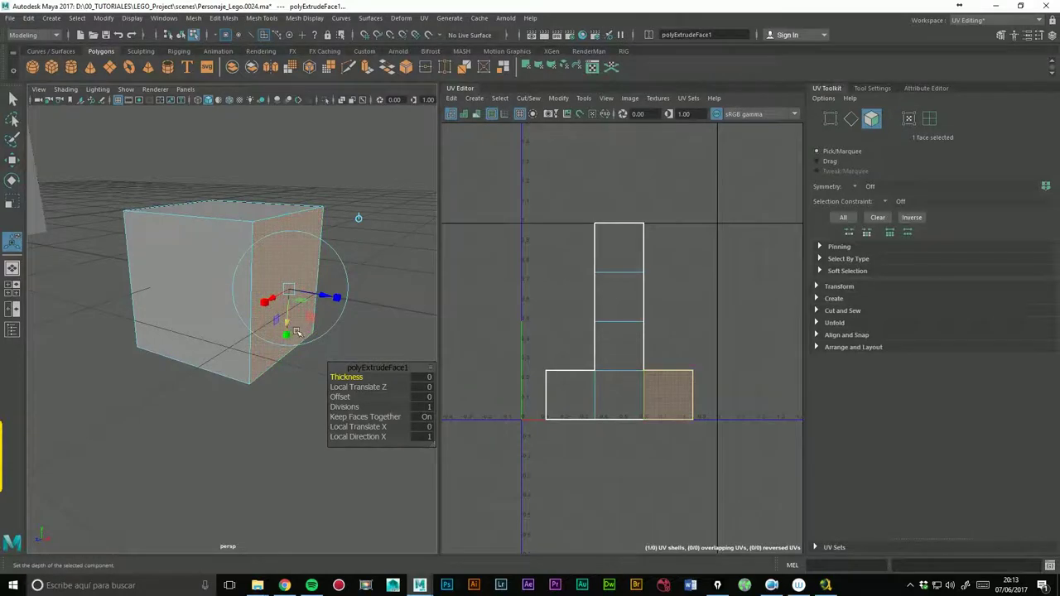
pyautogui.press('t')
# Reselect the cube's side face and extract it into the separate object polySurface3.
pyautogui.click(296, 279)
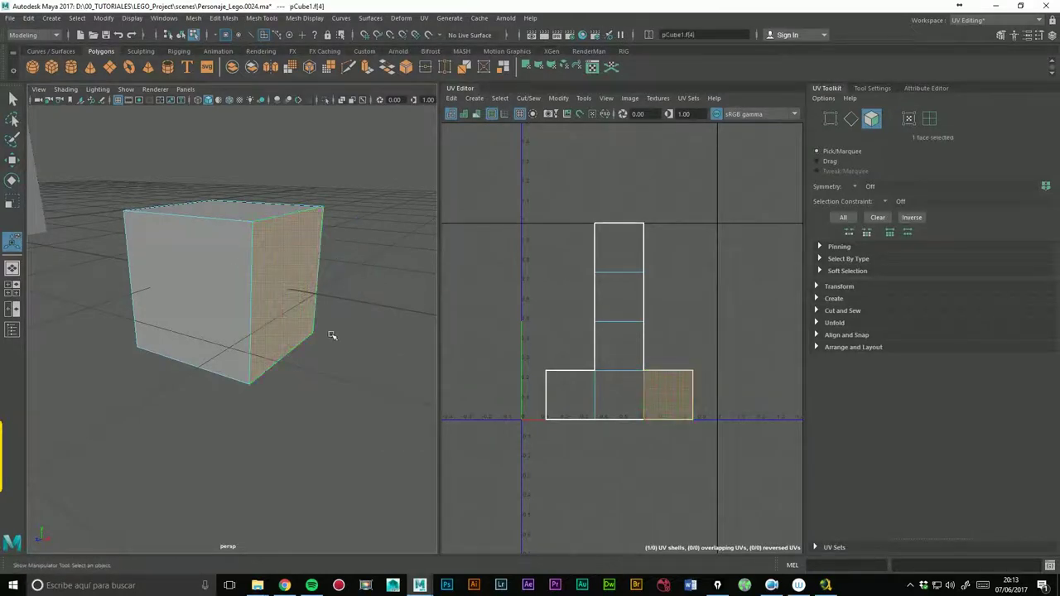
pyautogui.moveTo(302, 253); pyautogui.dragTo(338, 236, button='right')
pyautogui.click(303, 264)
pyautogui.moveTo(296, 270); pyautogui.dragTo(289, 279, button='right')
pyautogui.click(289, 277)
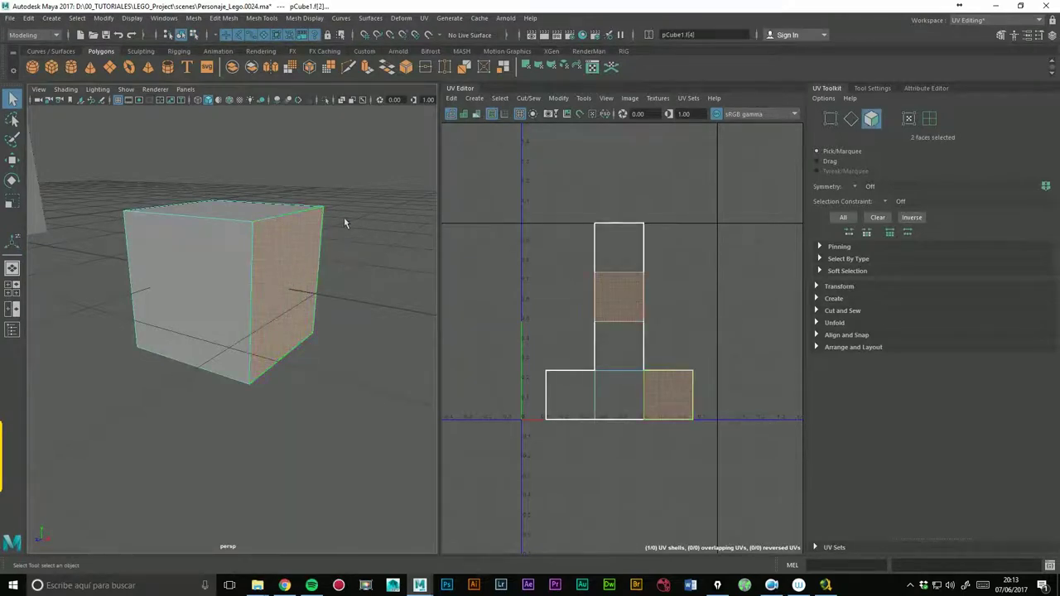
pyautogui.click(196, 19)
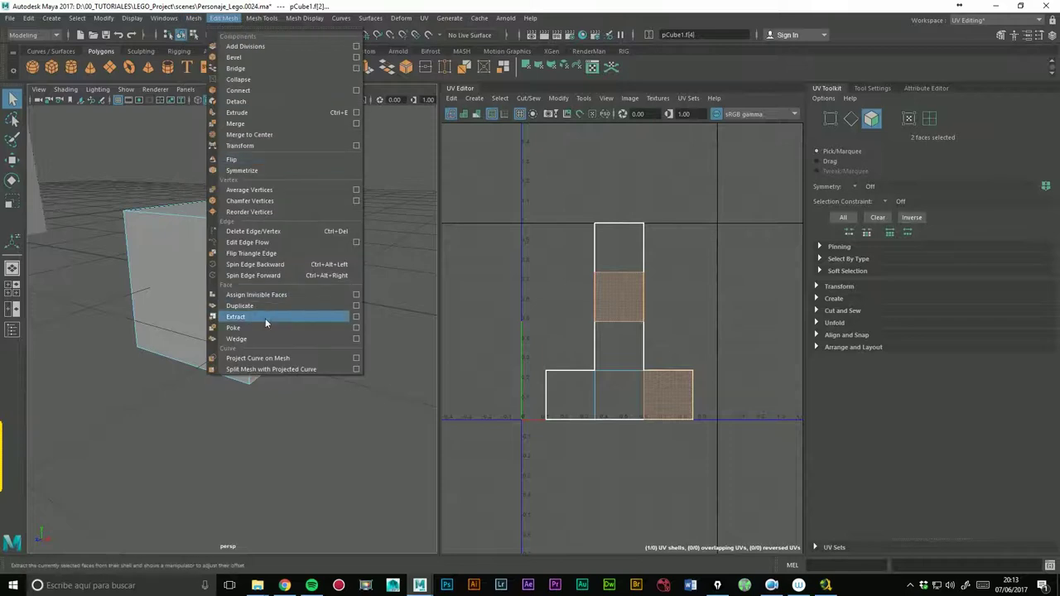
pyautogui.click(265, 316)
pyautogui.click(298, 273)
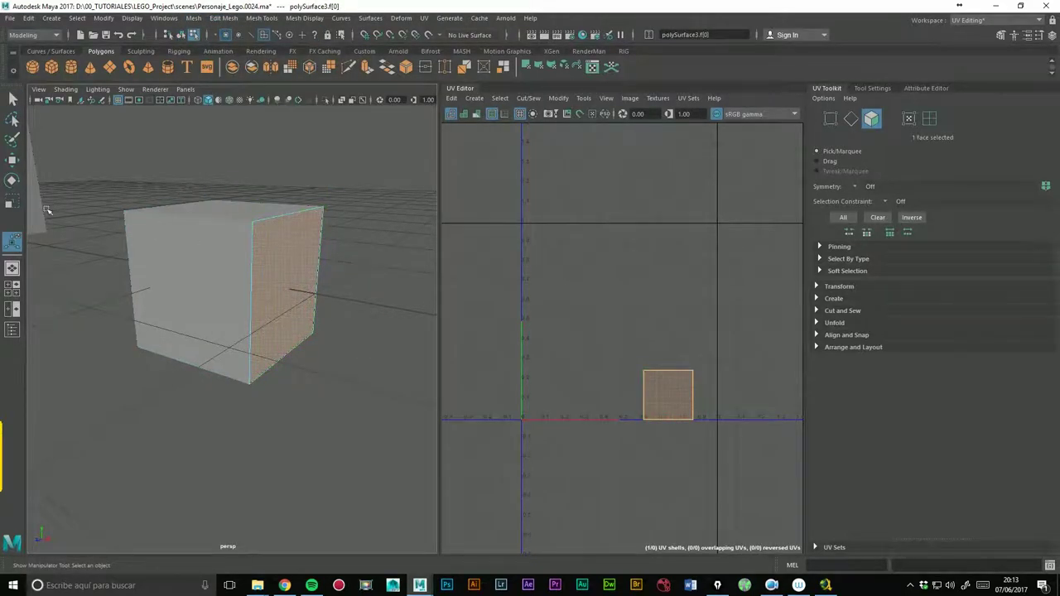
# Turn on Snap to Points and select the extracted face as a whole object.
pyautogui.press('w')
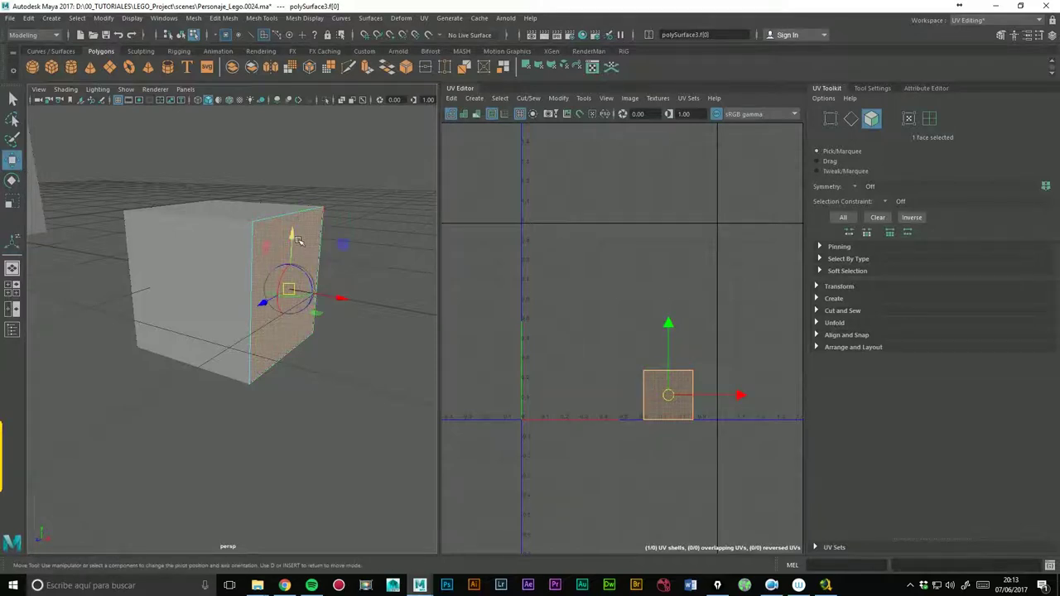
pyautogui.click(390, 35)
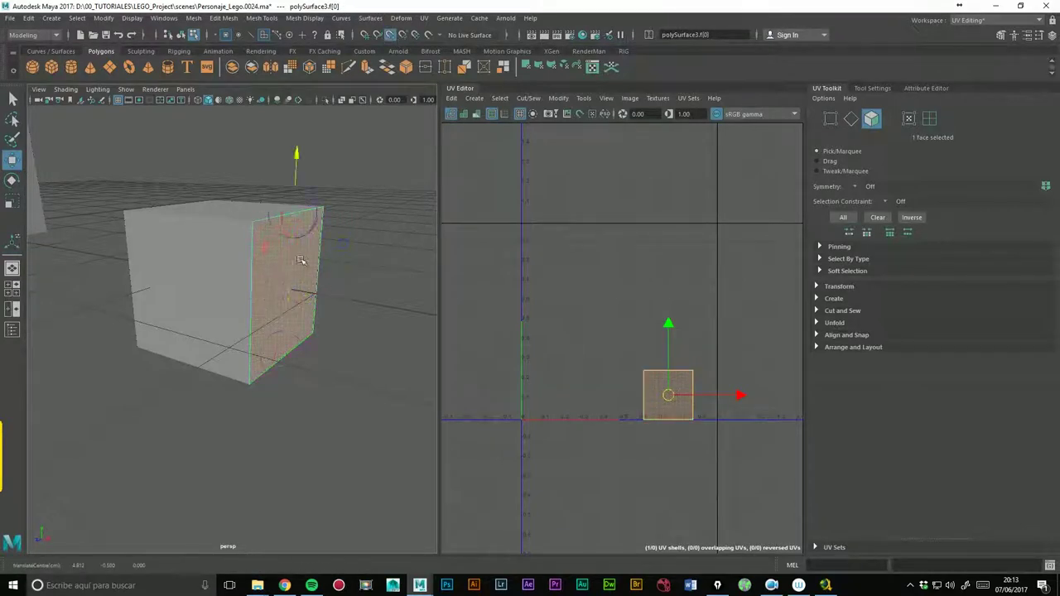
pyautogui.moveTo(295, 243); pyautogui.dragTo(323, 232, button='right')
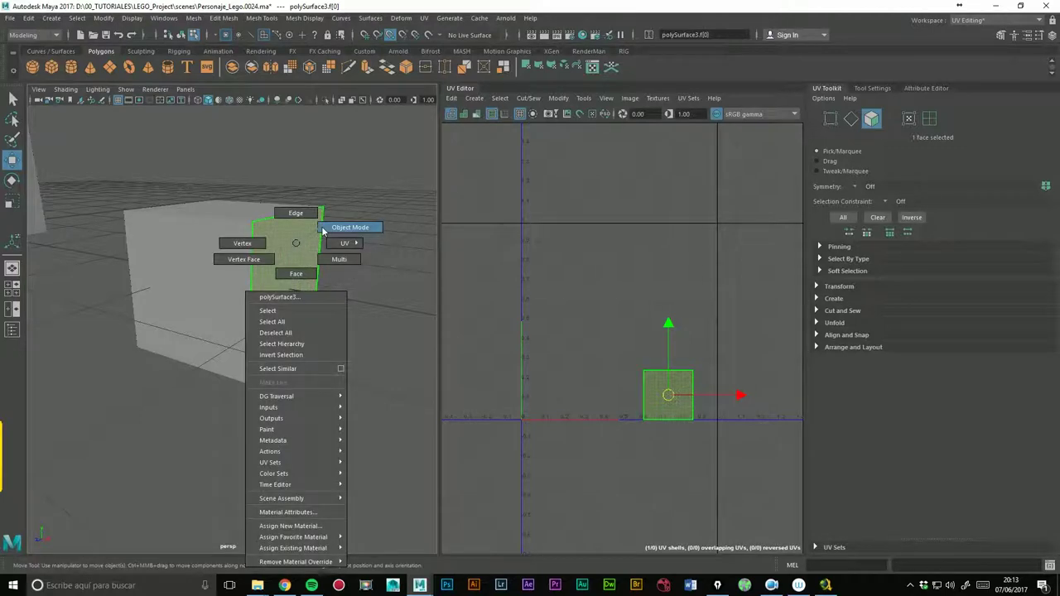
pyautogui.click(338, 318)
pyautogui.click(299, 306)
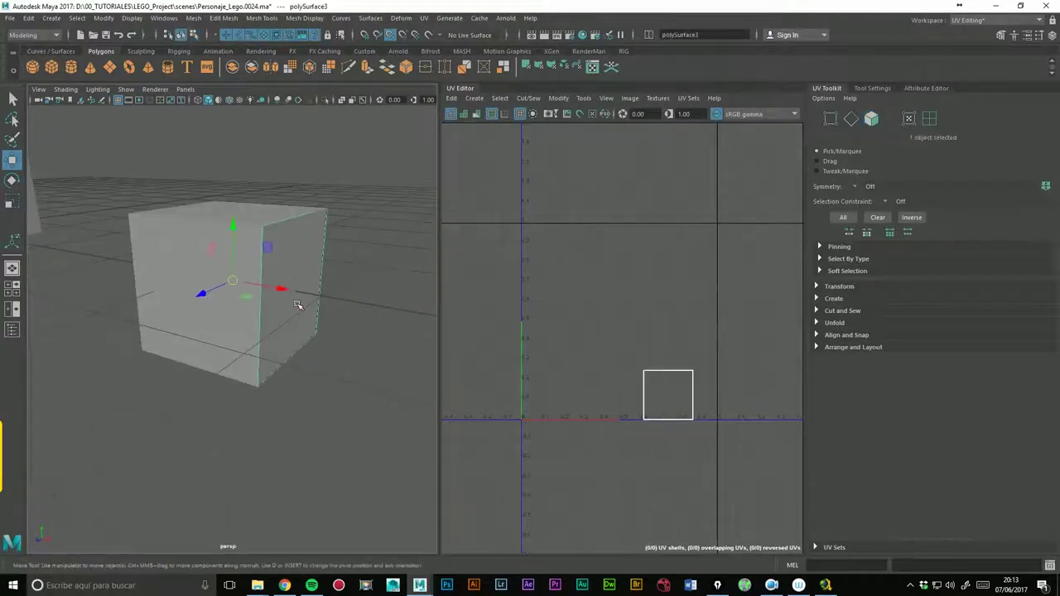
pyautogui.keyDown('alt'); pyautogui.moveTo(337, 305); pyautogui.dragTo(311, 296, button='middle'); pyautogui.keyUp('alt')
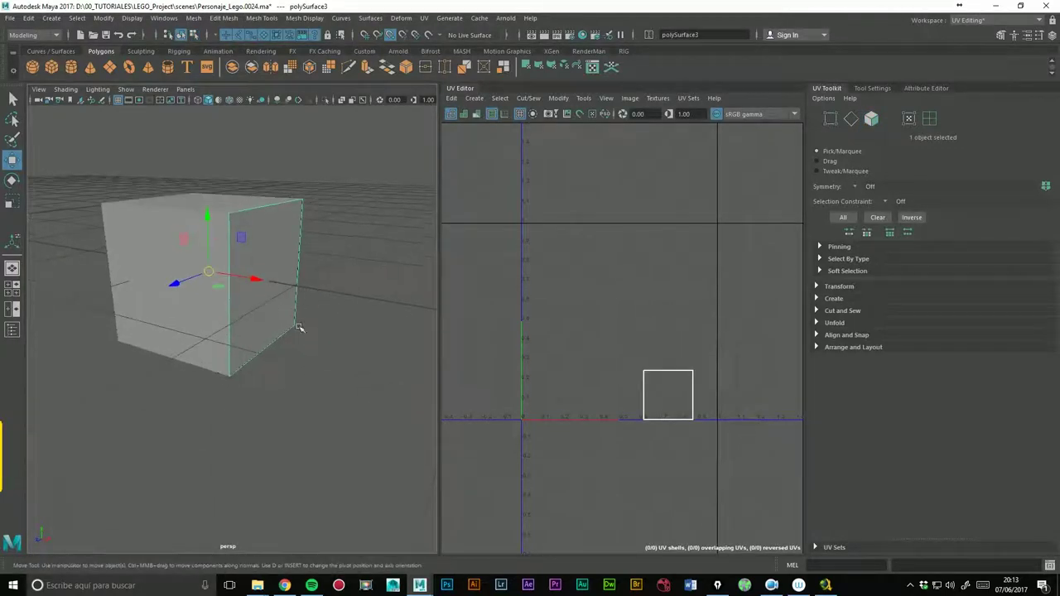
# Snap the face's pivot to the cube's lower edge and rotate it down flat.
pyautogui.press('d')
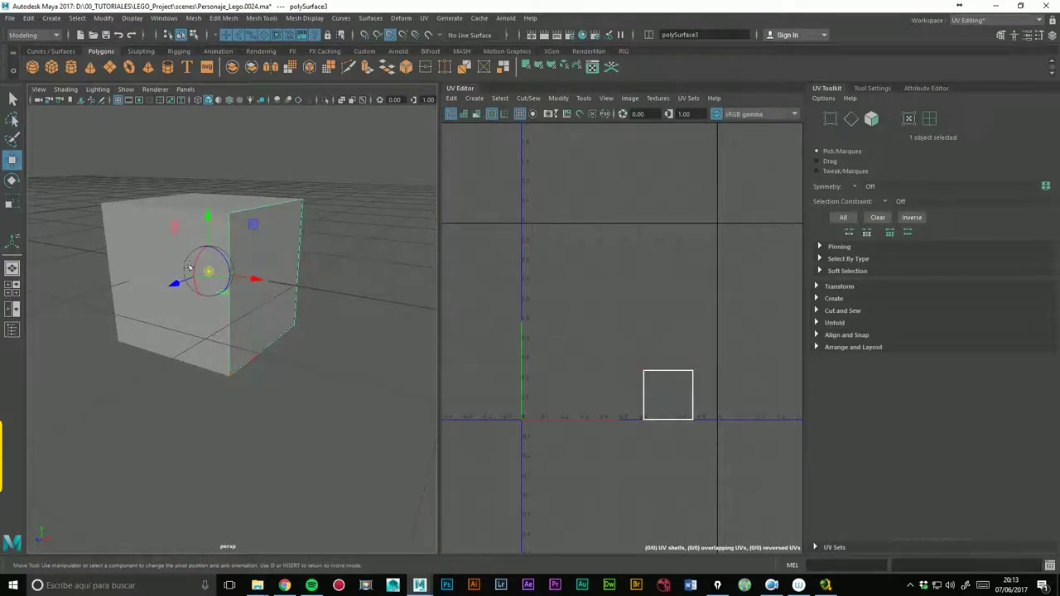
pyautogui.moveTo(209, 272)
pyautogui.mouseDown()
pyautogui.moveTo(276, 286)
pyautogui.moveTo(266, 347)
pyautogui.mouseUp()
pyautogui.click(278, 277)
pyautogui.press('d')
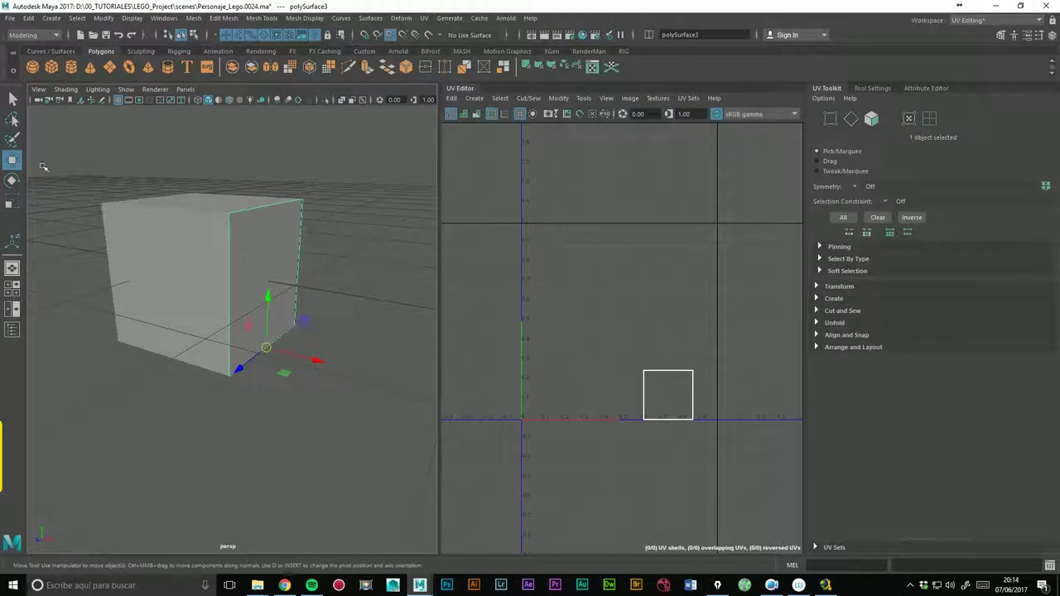
pyautogui.press('e')
pyautogui.moveTo(320, 333)
pyautogui.mouseDown()
pyautogui.moveTo(338, 384)
pyautogui.moveTo(316, 471)
pyautogui.mouseUp()
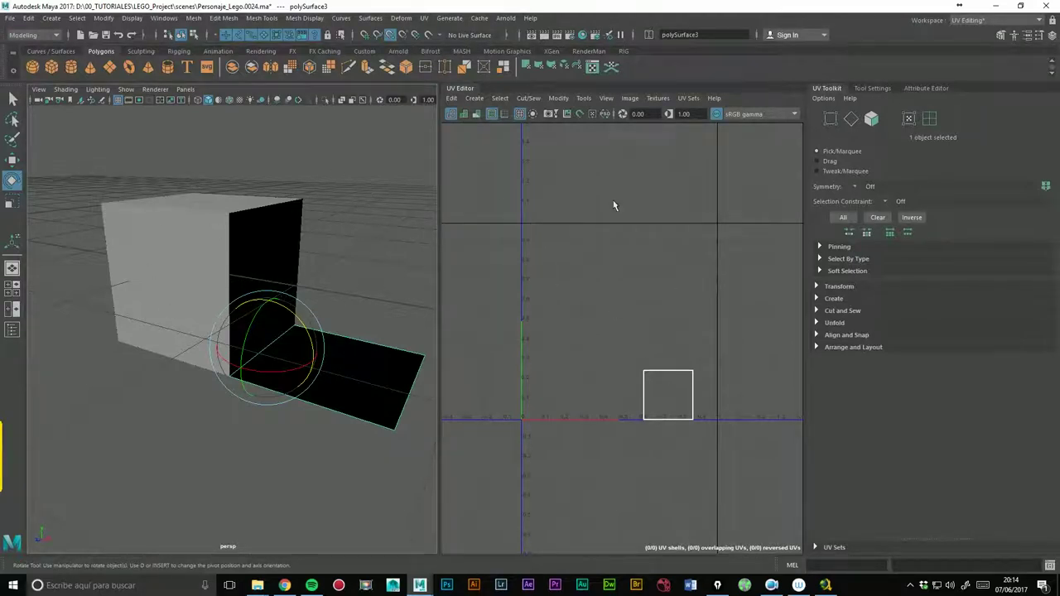
pyautogui.click(218, 231)
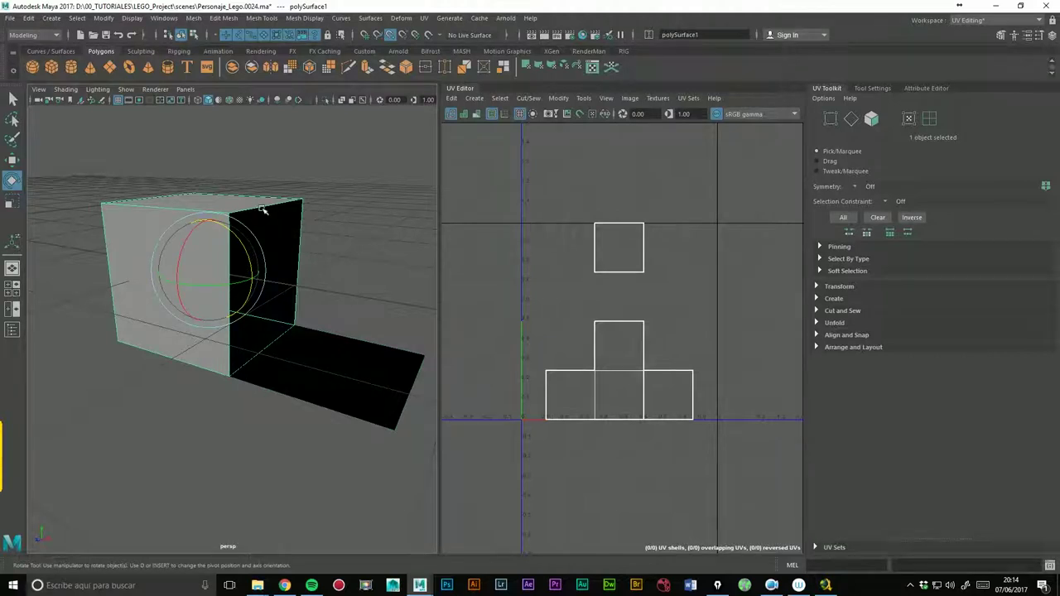
# Delete the cube, the upright black plane and the black floor plane.
pyautogui.press('Delete')
pyautogui.click(345, 374)
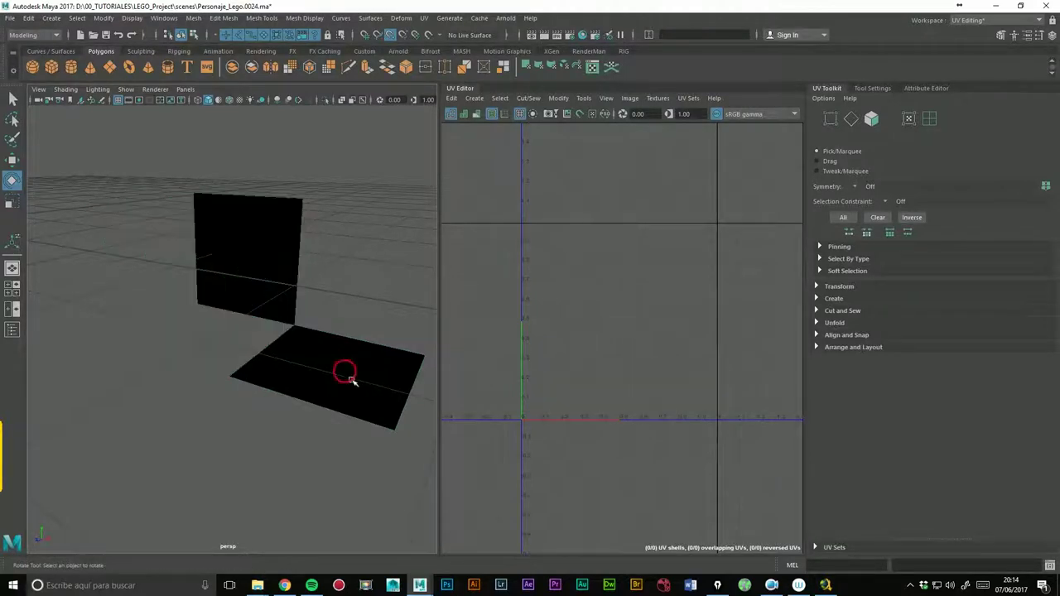
pyautogui.press('Delete')
pyautogui.click(274, 277)
pyautogui.press('Delete')
pyautogui.moveTo(327, 223)
pyautogui.keyDown('alt'); pyautogui.mouseDown()
pyautogui.moveTo(216, 315)
pyautogui.moveTo(157, 313)
pyautogui.mouseUp(); pyautogui.keyUp('alt')
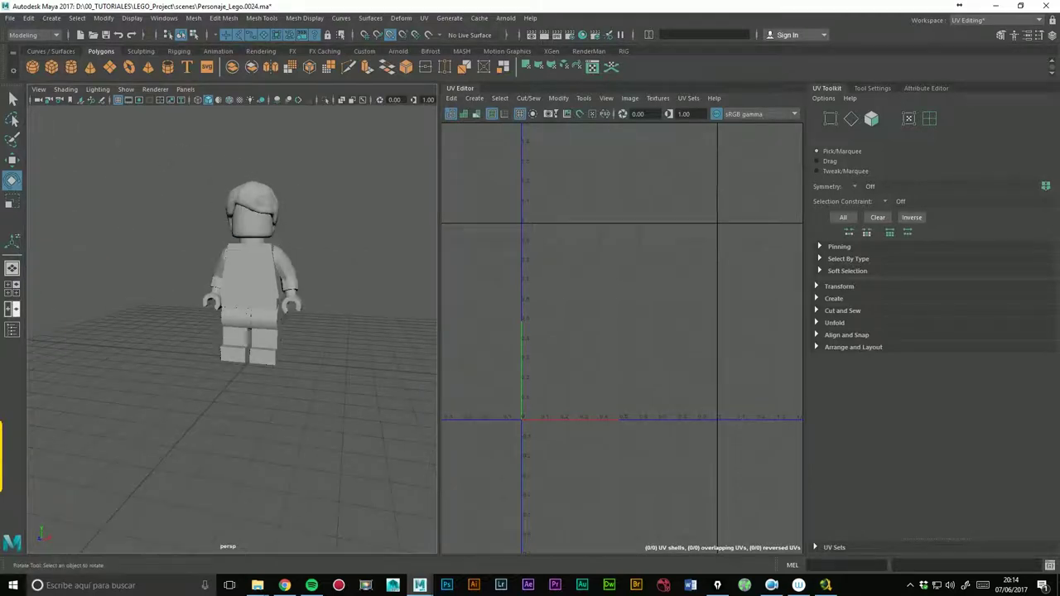
# Delete the leftover pCube1 through the Outliner and reframe the minifigure.
pyautogui.click(12, 330)
pyautogui.click(198, 311)
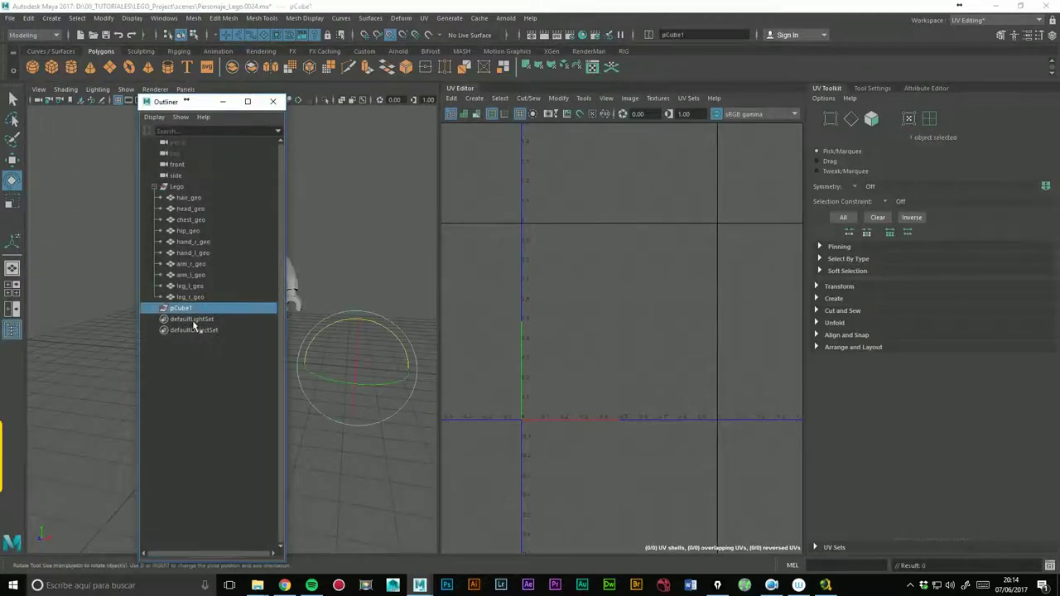
pyautogui.press('Delete')
pyautogui.click(272, 101)
pyautogui.scroll(5, 248, 315)
pyautogui.keyDown('alt'); pyautogui.moveTo(249, 315); pyautogui.dragTo(304, 323); pyautogui.keyUp('alt')
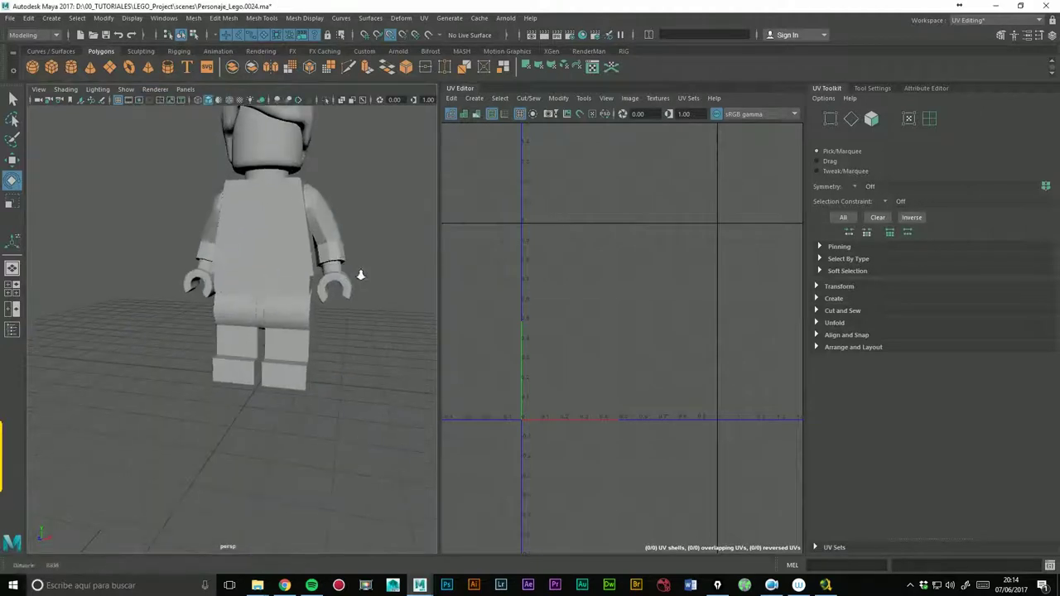
pyautogui.scroll(-2, 690, 284)
pyautogui.scroll(-2, 540, 291)
pyautogui.scroll(-2, 539, 291)
pyautogui.scroll(-2, 586, 308)
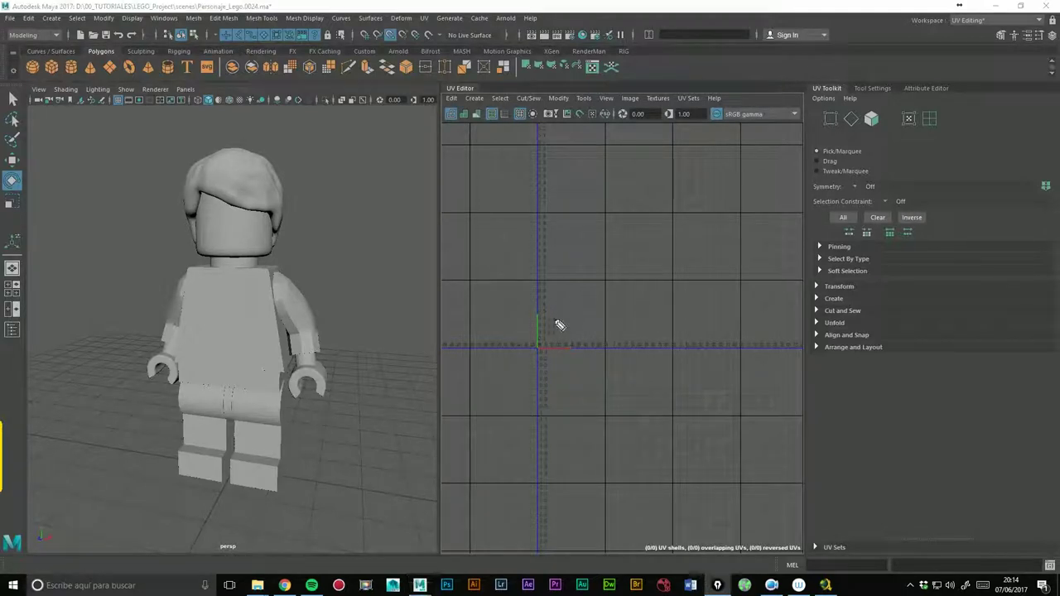
pyautogui.moveTo(568, 303)
pyautogui.mouseDown()
pyautogui.moveTo(599, 309)
pyautogui.moveTo(577, 328)
pyautogui.mouseUp()
pyautogui.moveTo(631, 306); pyautogui.dragTo(705, 318)
pyautogui.moveTo(770, 296); pyautogui.dragTo(783, 316)
pyautogui.moveTo(561, 241); pyautogui.dragTo(561, 255)
pyautogui.moveTo(572, 240); pyautogui.dragTo(573, 256)
pyautogui.moveTo(631, 239); pyautogui.dragTo(632, 254)
pyautogui.moveTo(636, 240); pyautogui.dragTo(653, 254)
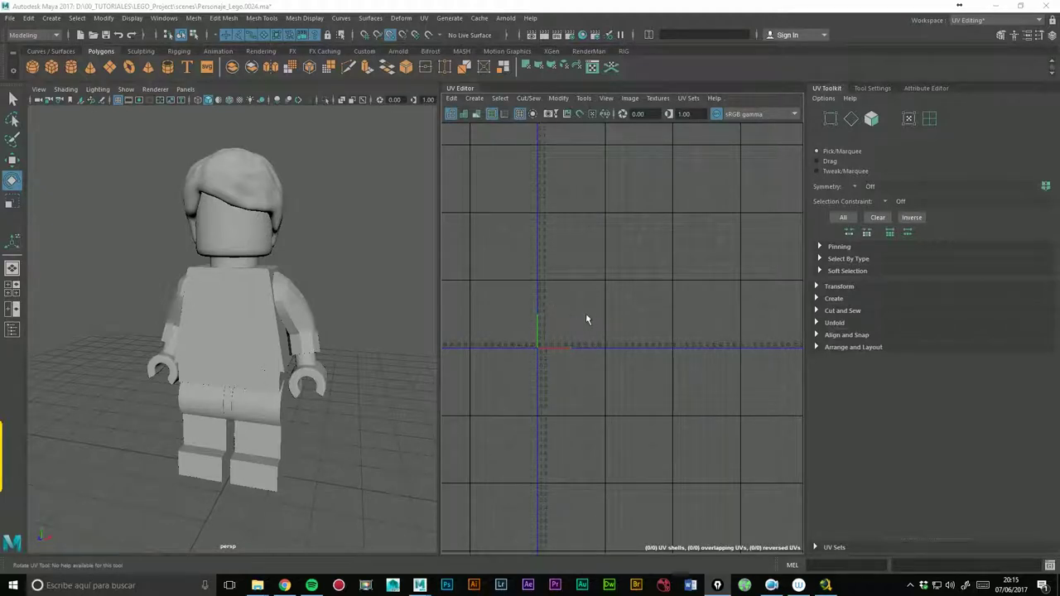
pyautogui.scroll(1, 602, 294)
pyautogui.scroll(2, 629, 286)
pyautogui.scroll(1, 638, 265)
pyautogui.scroll(1, 622, 244)
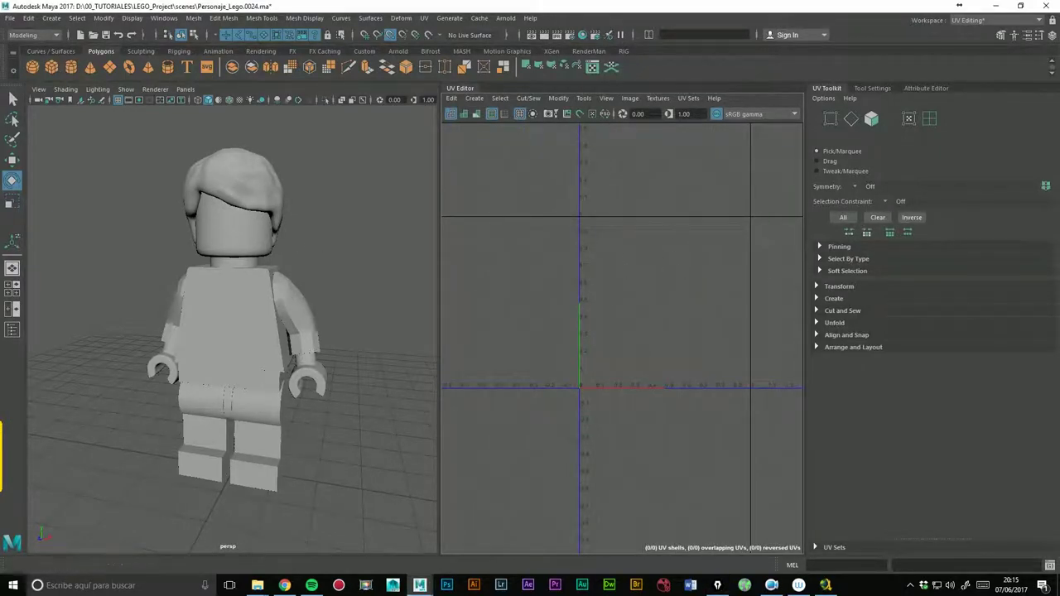
pyautogui.click(257, 253)
pyautogui.scroll(-1, 618, 266)
pyautogui.scroll(1, 618, 266)
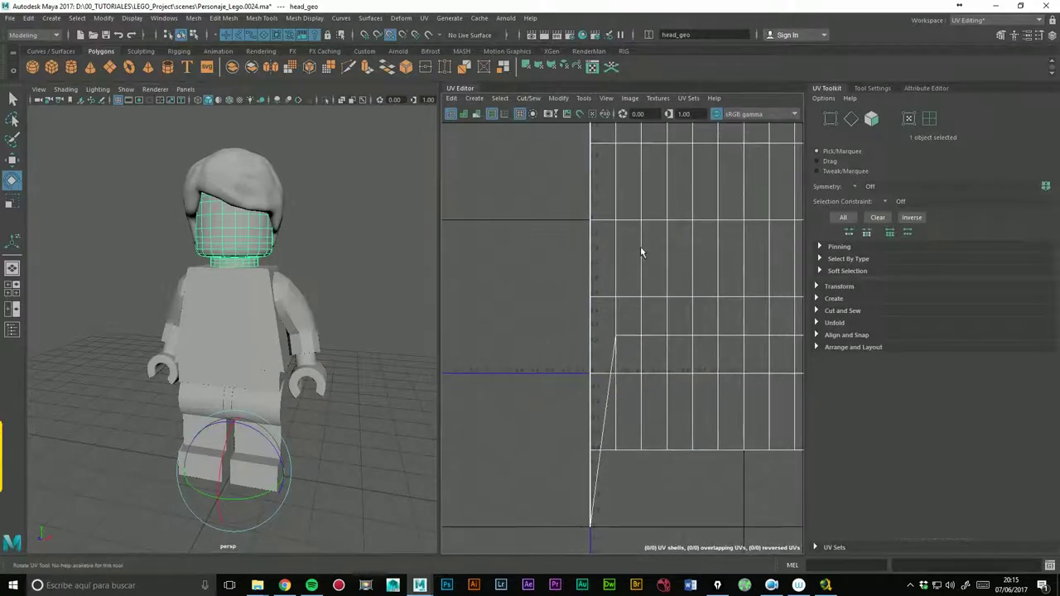
pyautogui.click(410, 292)
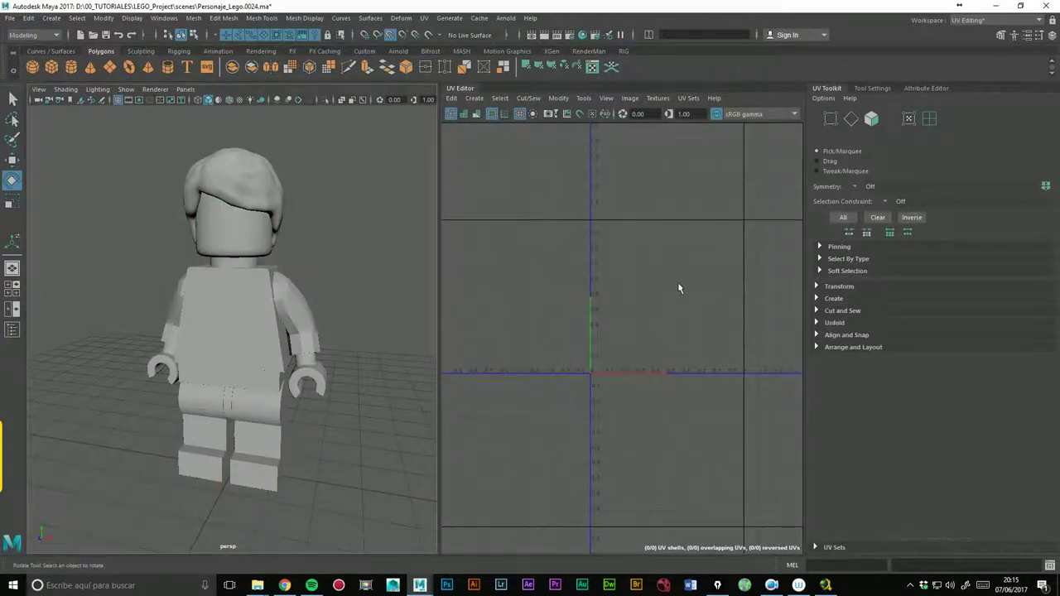
pyautogui.click(248, 245)
pyautogui.scroll(2, 705, 319)
pyautogui.scroll(3, 705, 319)
pyautogui.scroll(-3, 705, 318)
pyautogui.press('f')
pyautogui.scroll(1, 724, 265)
pyautogui.keyDown('alt'); pyautogui.moveTo(531, 167); pyautogui.dragTo(627, 160, button='middle'); pyautogui.keyUp('alt')
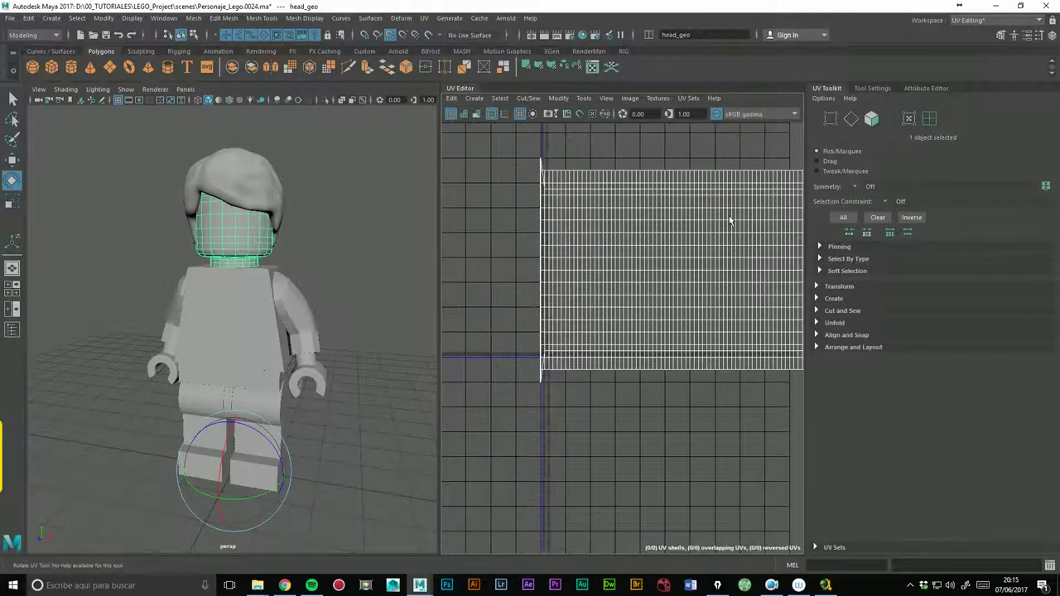
pyautogui.scroll(2, 627, 272)
pyautogui.scroll(1, 587, 303)
pyautogui.scroll(2, 558, 220)
pyautogui.scroll(2, 559, 221)
pyautogui.scroll(2, 686, 249)
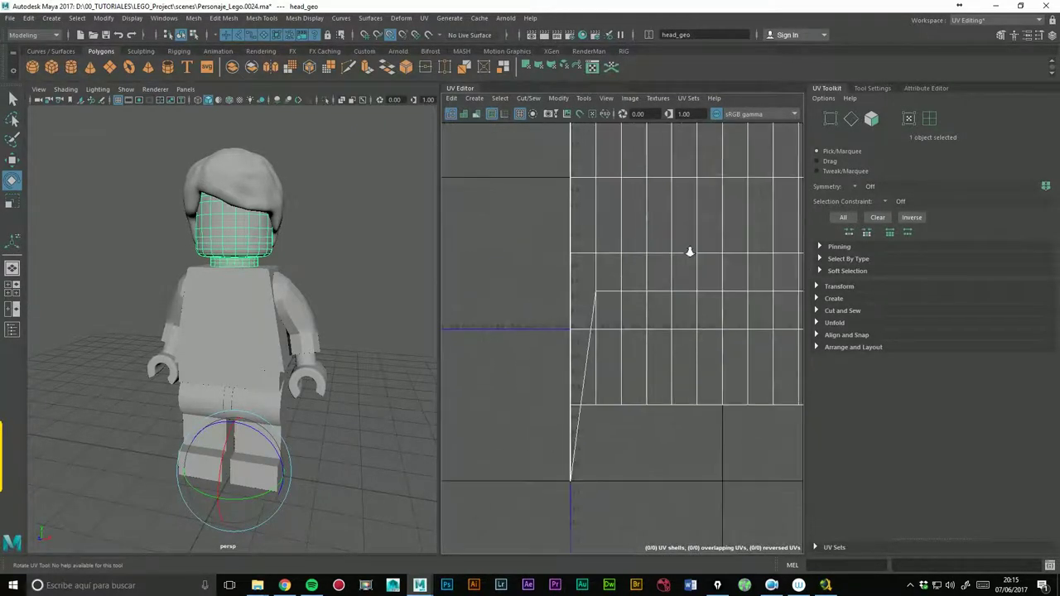
pyautogui.scroll(1, 630, 253)
pyautogui.click(376, 202)
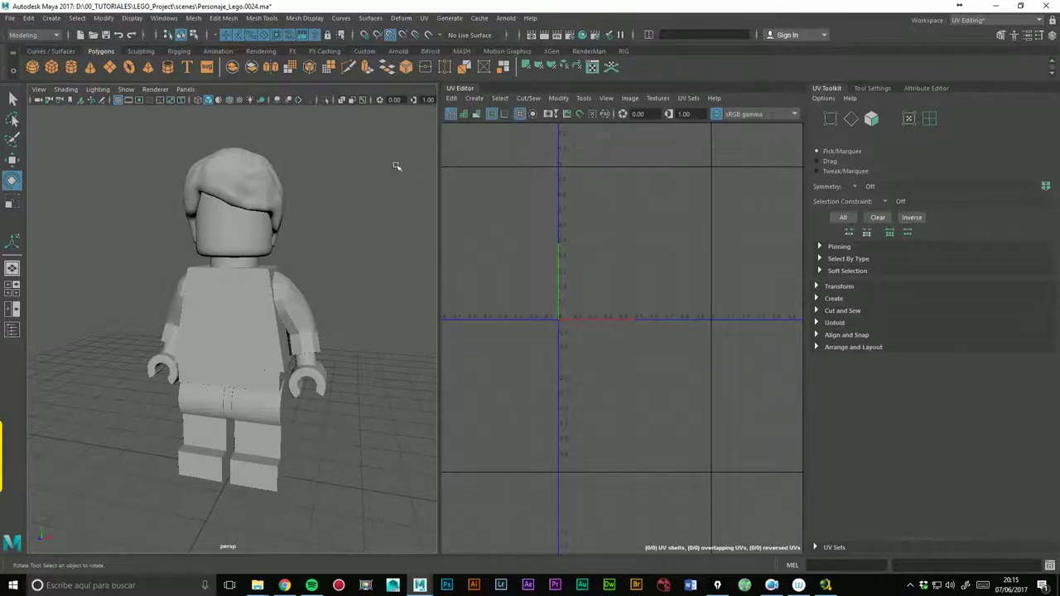
# Select hair_geo, expand the Unfold options, zoom into its UVs and switch to UV Shell selection.
pyautogui.moveTo(335, 178)
pyautogui.keyDown('alt'); pyautogui.mouseDown(button='middle')
pyautogui.moveTo(353, 238)
pyautogui.moveTo(341, 228)
pyautogui.mouseUp(button='middle'); pyautogui.keyUp('alt')
pyautogui.click(253, 202)
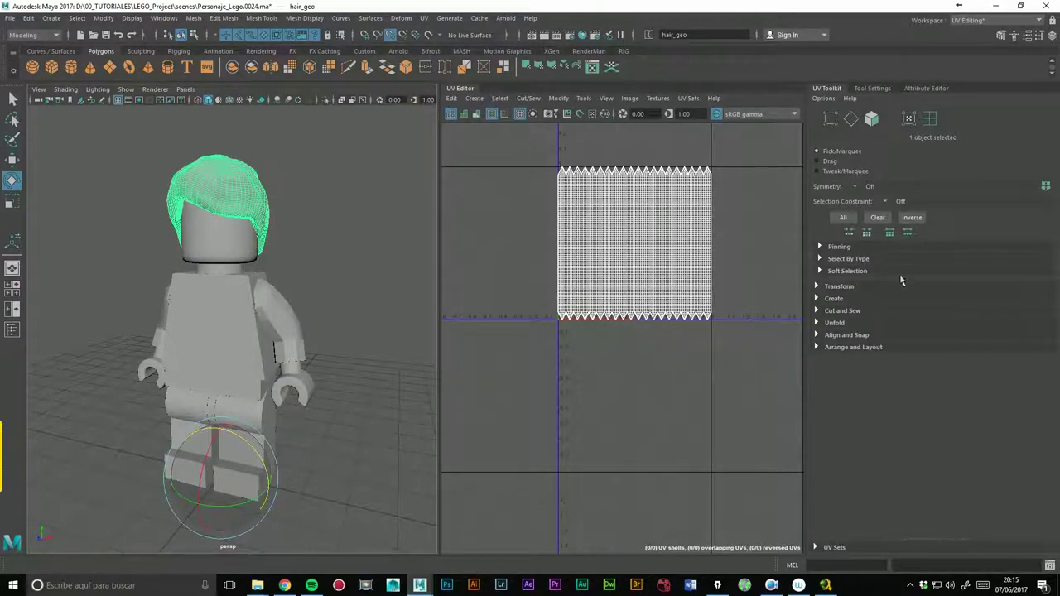
pyautogui.click(844, 323)
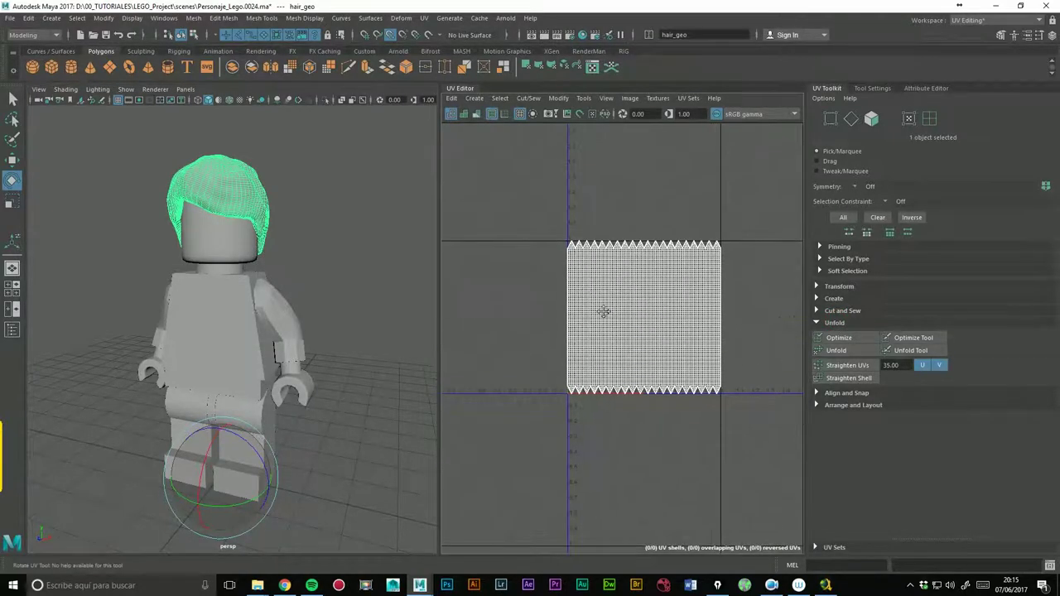
pyautogui.scroll(3, 613, 212)
pyautogui.scroll(1, 624, 243)
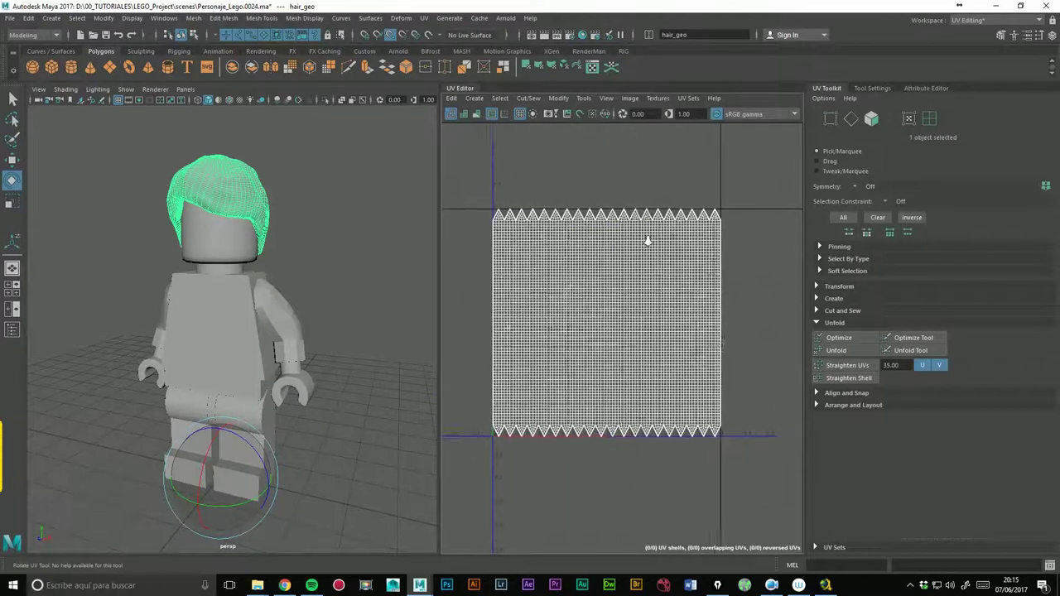
pyautogui.scroll(1, 643, 236)
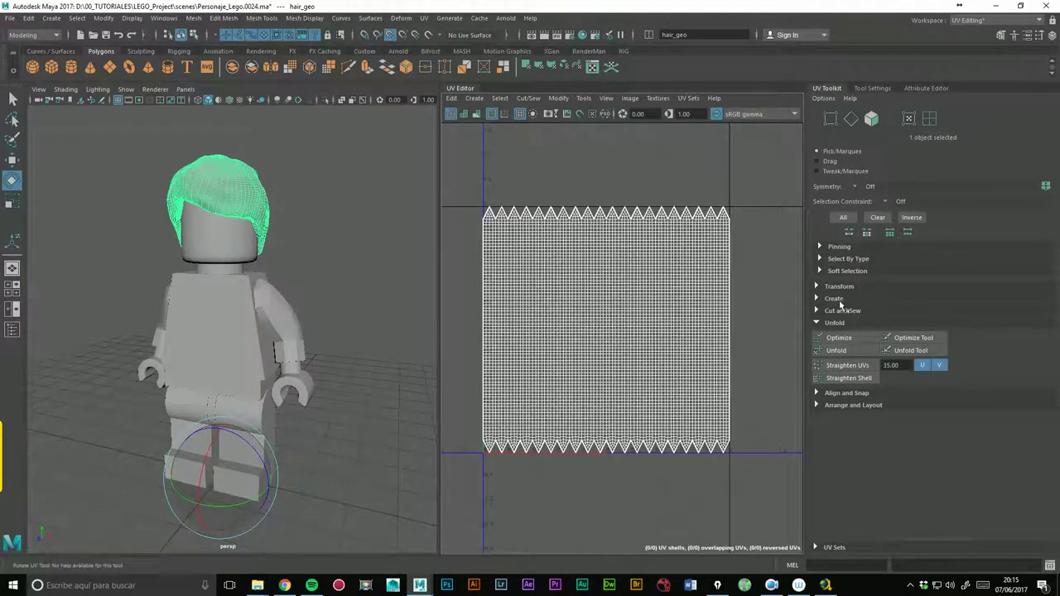
pyautogui.rightClick(530, 250)
pyautogui.moveTo(530, 246); pyautogui.dragTo(536, 226, button='right')
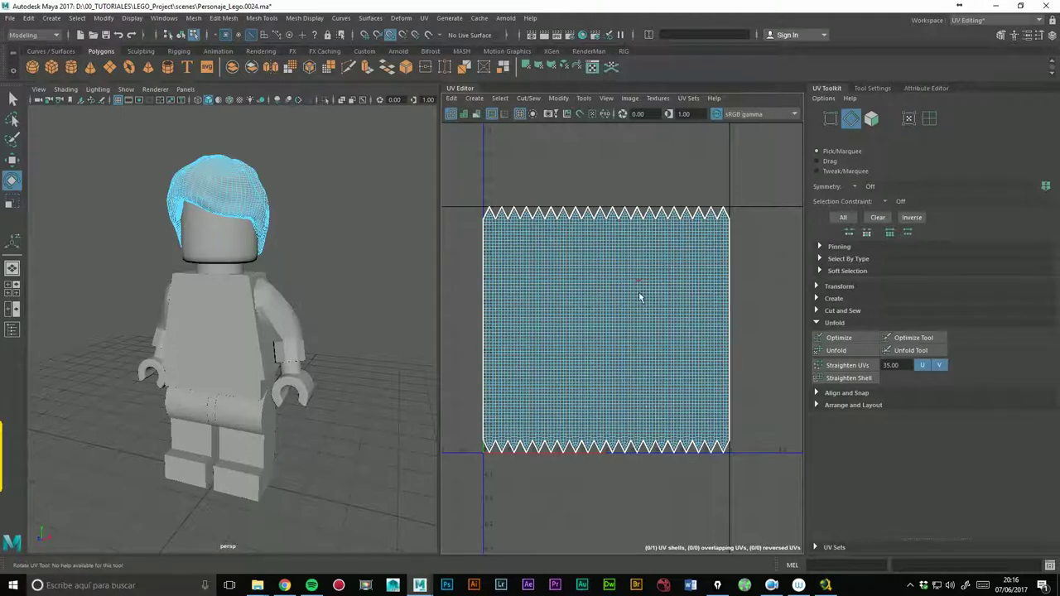
# In edge mode, nudge one border edge up, then marquee-select all the hair shell's edges.
pyautogui.click(853, 120)
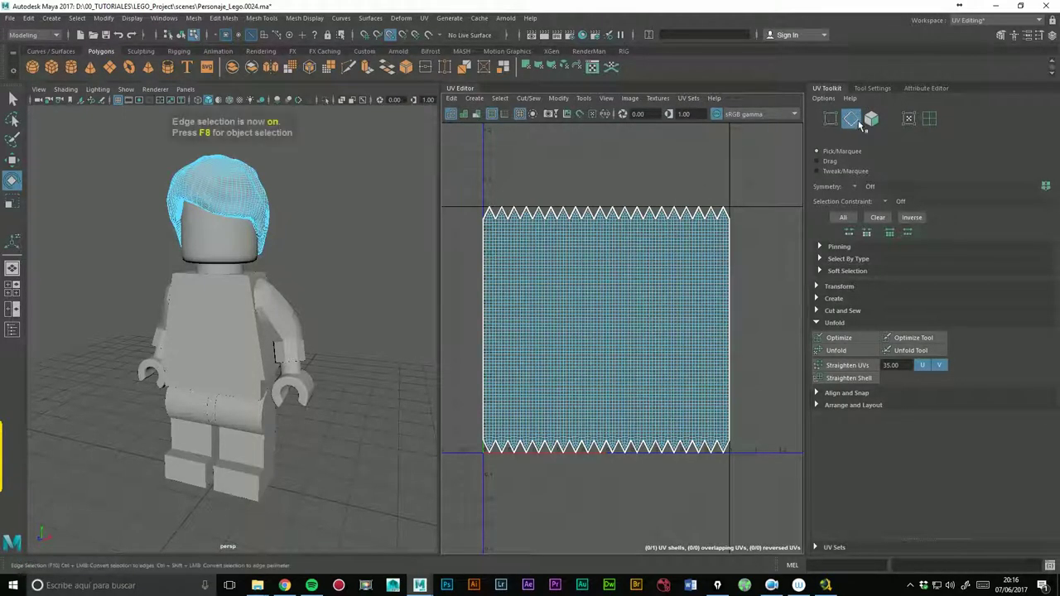
pyautogui.click(628, 217)
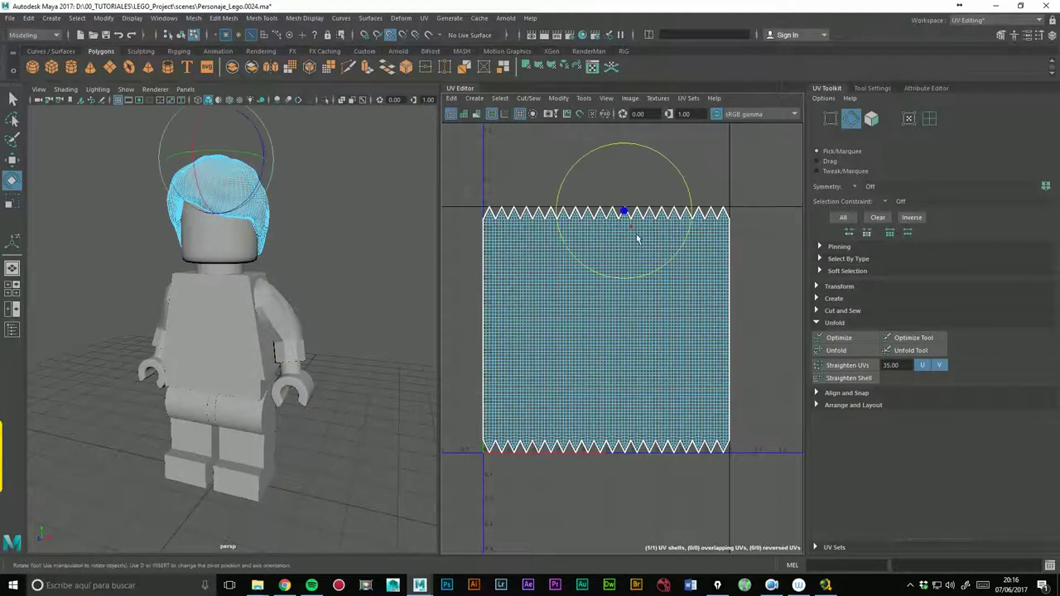
pyautogui.press('w')
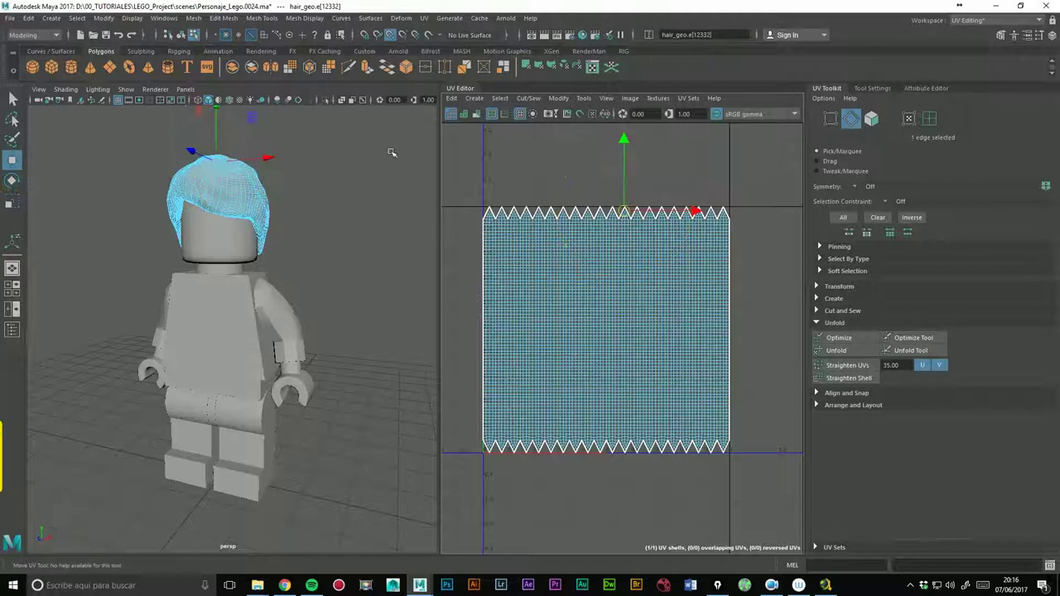
pyautogui.moveTo(627, 209)
pyautogui.mouseDown()
pyautogui.moveTo(610, 181)
pyautogui.moveTo(620, 167)
pyautogui.mouseUp()
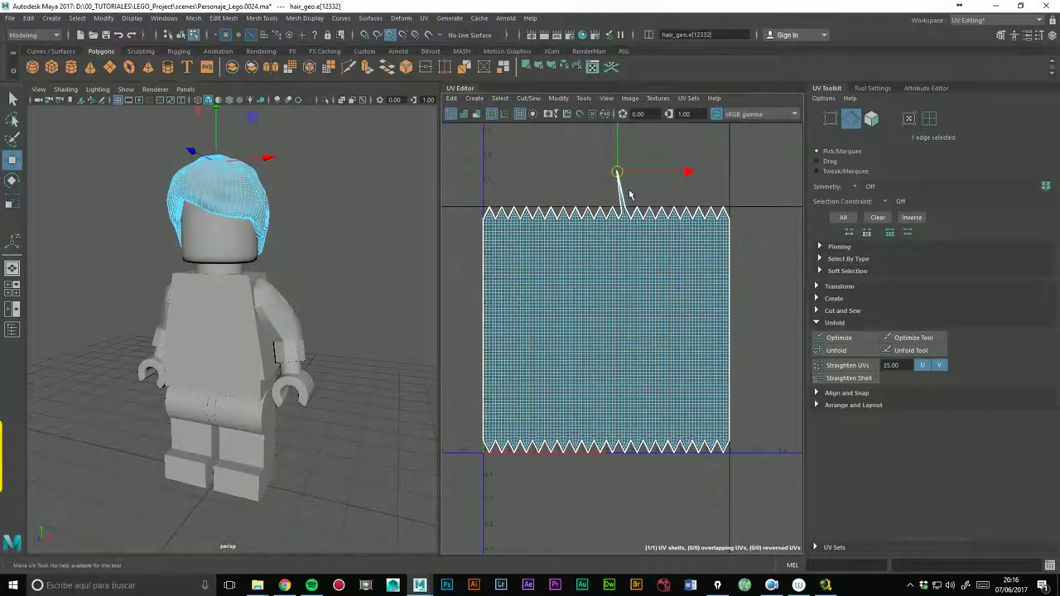
pyautogui.moveTo(215, 171)
pyautogui.keyDown('alt'); pyautogui.mouseDown()
pyautogui.moveTo(169, 274)
pyautogui.moveTo(297, 195)
pyautogui.mouseUp(); pyautogui.keyUp('alt')
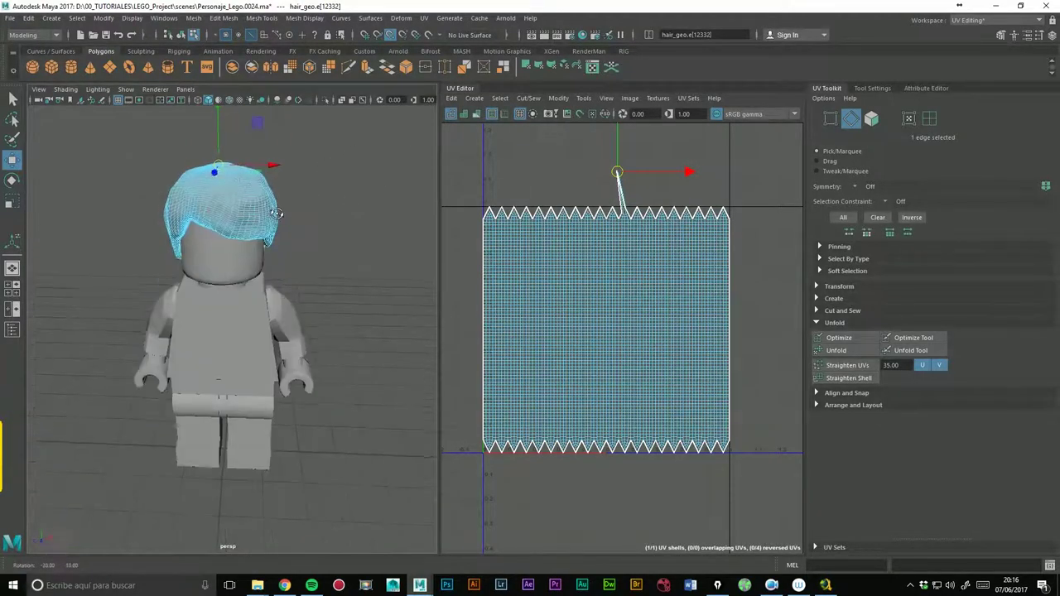
pyautogui.click(729, 180)
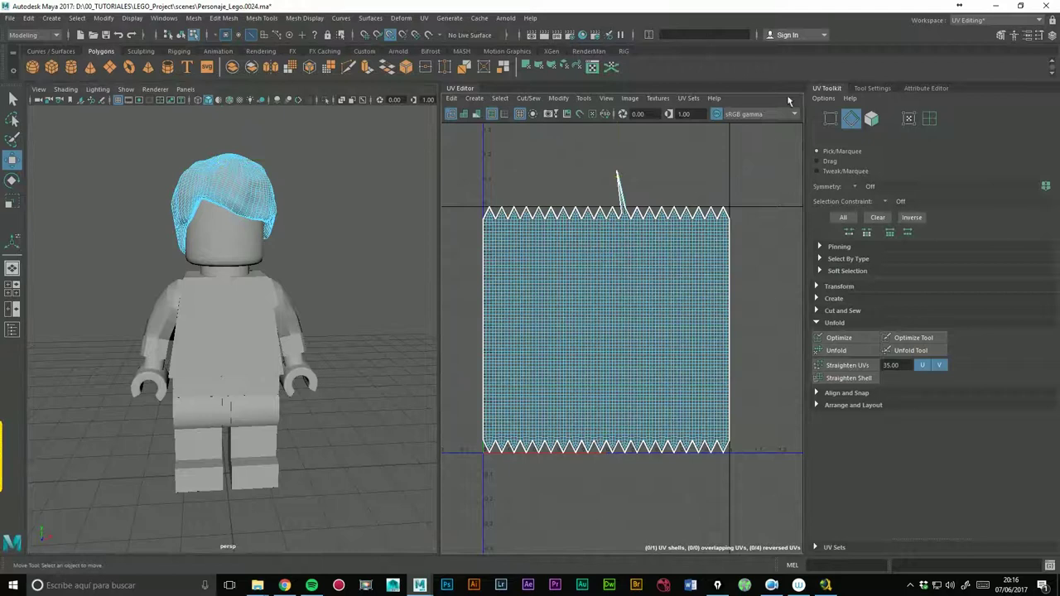
pyautogui.moveTo(466, 147); pyautogui.dragTo(765, 496)
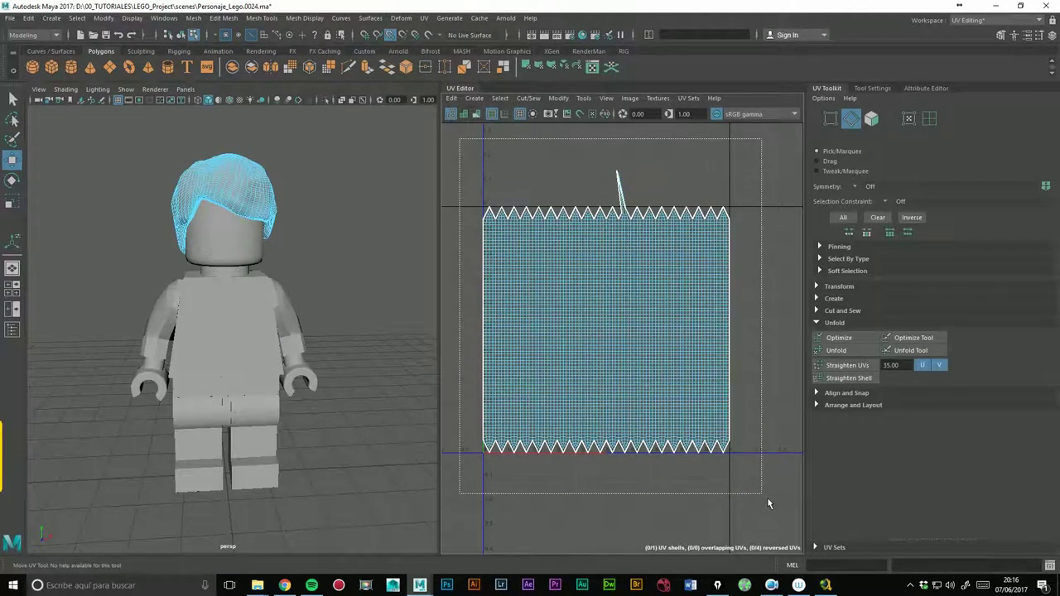
# Use UV Toolkit Cut and Sew > Sew to join the hair shell's zigzag borders.
pyautogui.click(842, 308)
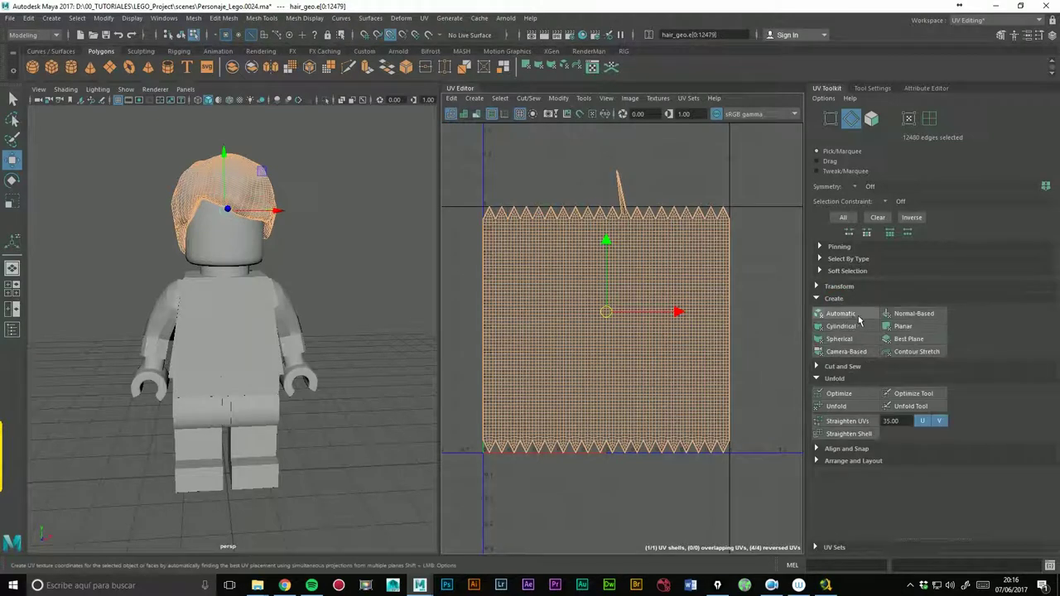
pyautogui.click(844, 309)
pyautogui.click(843, 310)
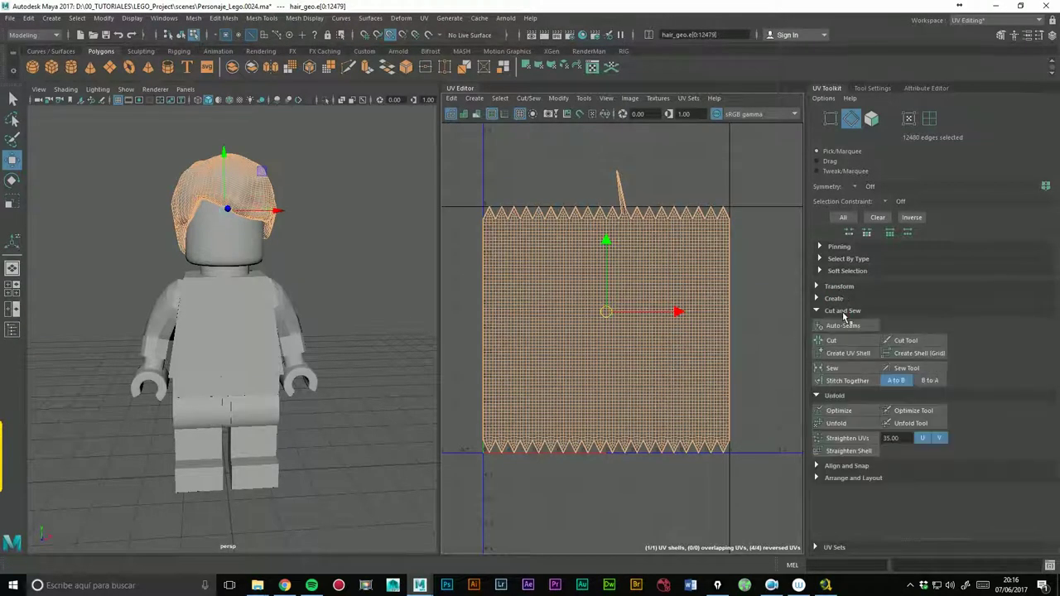
pyautogui.click(833, 369)
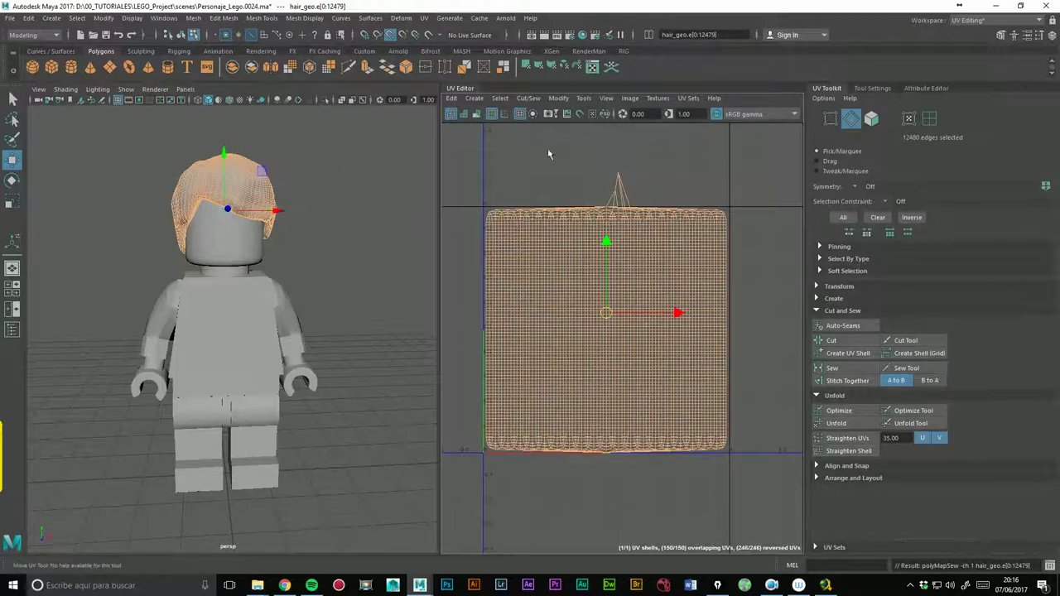
# Zoom the 3D view onto the hair and isolate hair_geo, viewing it from underneath.
pyautogui.press('f')
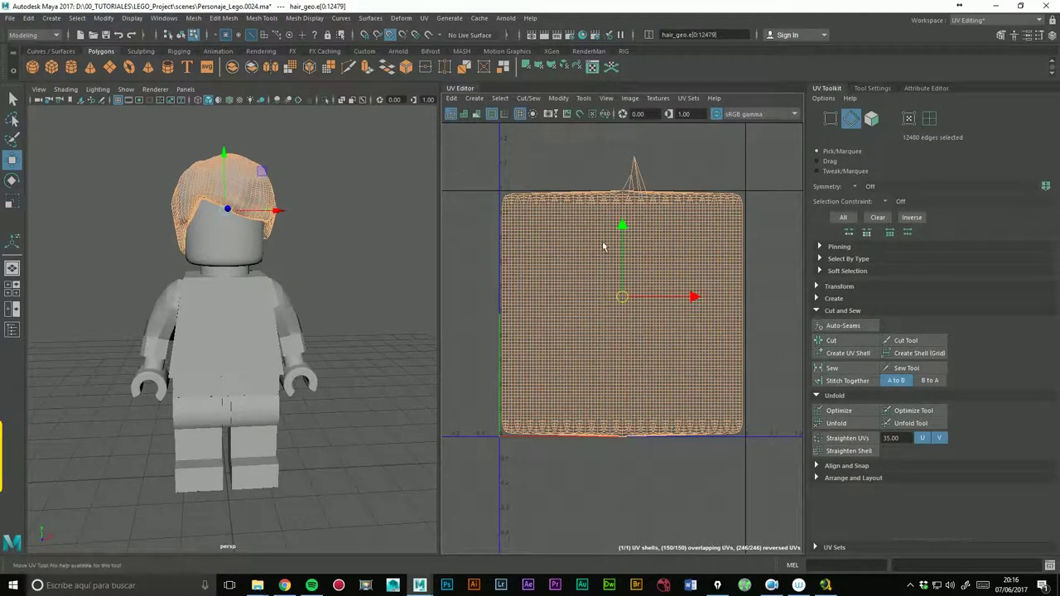
pyautogui.keyDown('alt'); pyautogui.moveTo(381, 199); pyautogui.dragTo(334, 207); pyautogui.keyUp('alt')
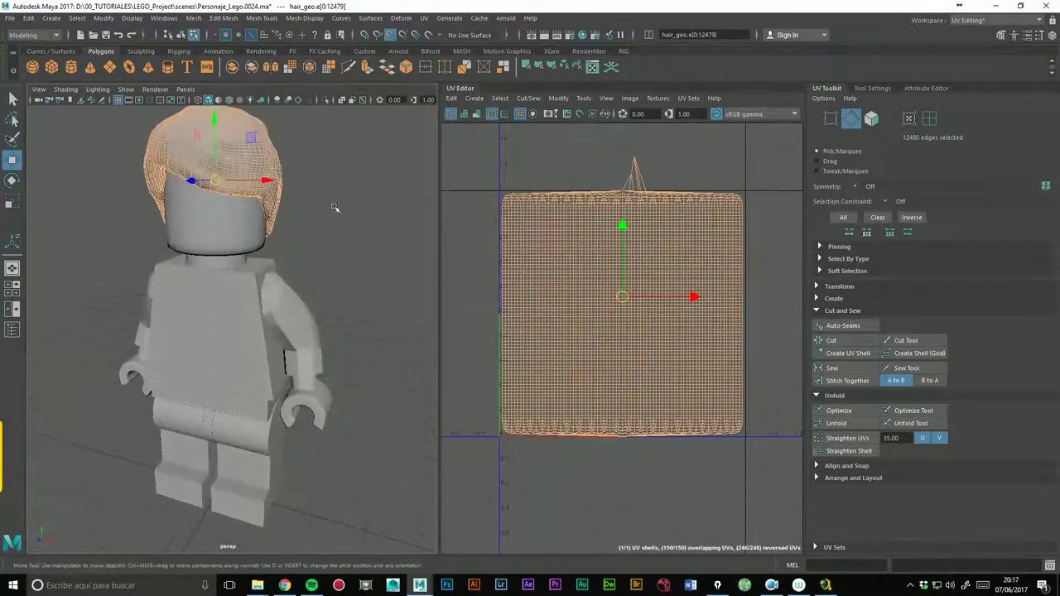
pyautogui.scroll(2, 345, 310)
pyautogui.keyDown('alt'); pyautogui.moveTo(346, 310); pyautogui.dragTo(343, 255); pyautogui.keyUp('alt')
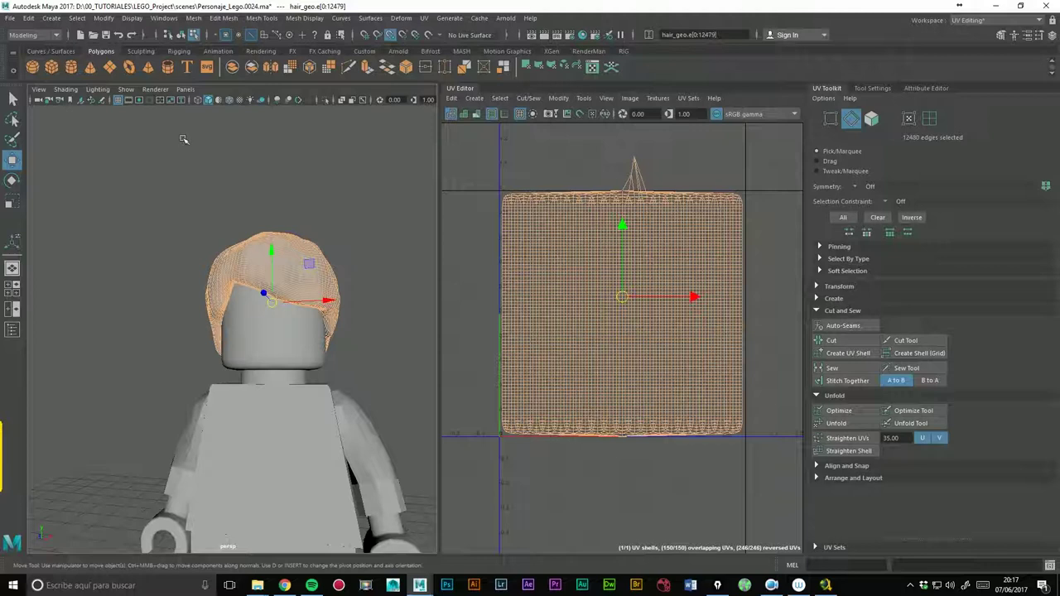
pyautogui.click(325, 100)
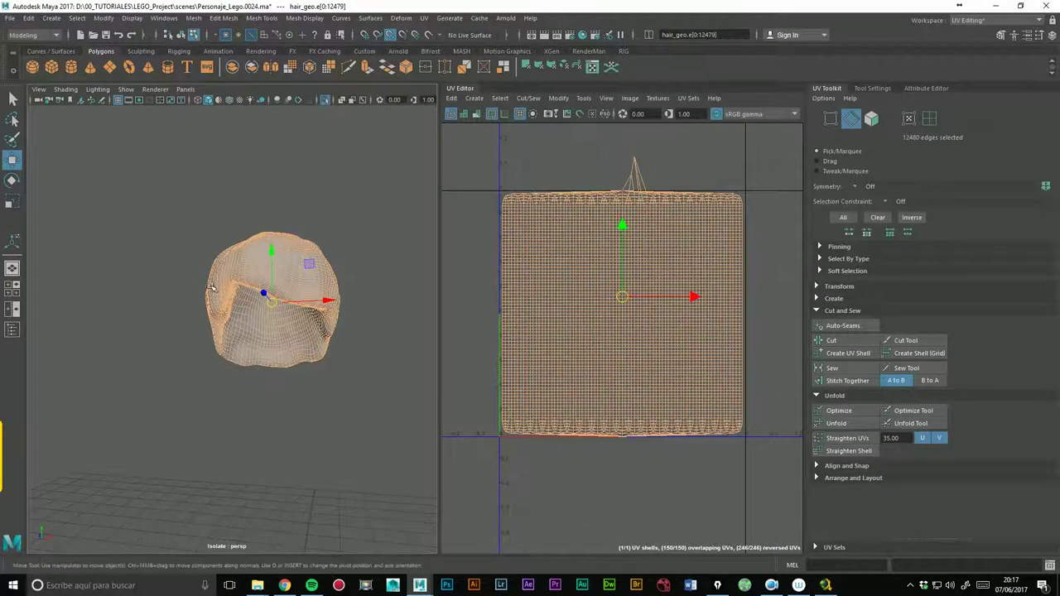
pyautogui.scroll(3, 212, 288)
pyautogui.moveTo(212, 287)
pyautogui.keyDown('alt'); pyautogui.mouseDown()
pyautogui.moveTo(308, 304)
pyautogui.moveTo(338, 217)
pyautogui.mouseUp(); pyautogui.keyUp('alt')
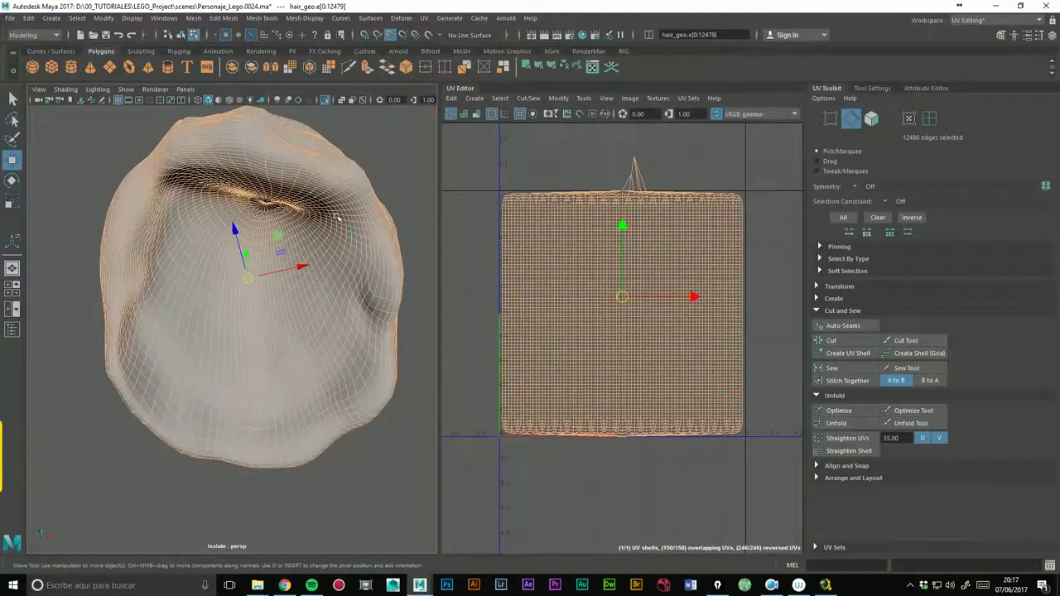
pyautogui.moveTo(382, 281)
pyautogui.keyDown('alt'); pyautogui.mouseDown()
pyautogui.moveTo(350, 287)
pyautogui.moveTo(342, 302)
pyautogui.mouseUp(); pyautogui.keyUp('alt')
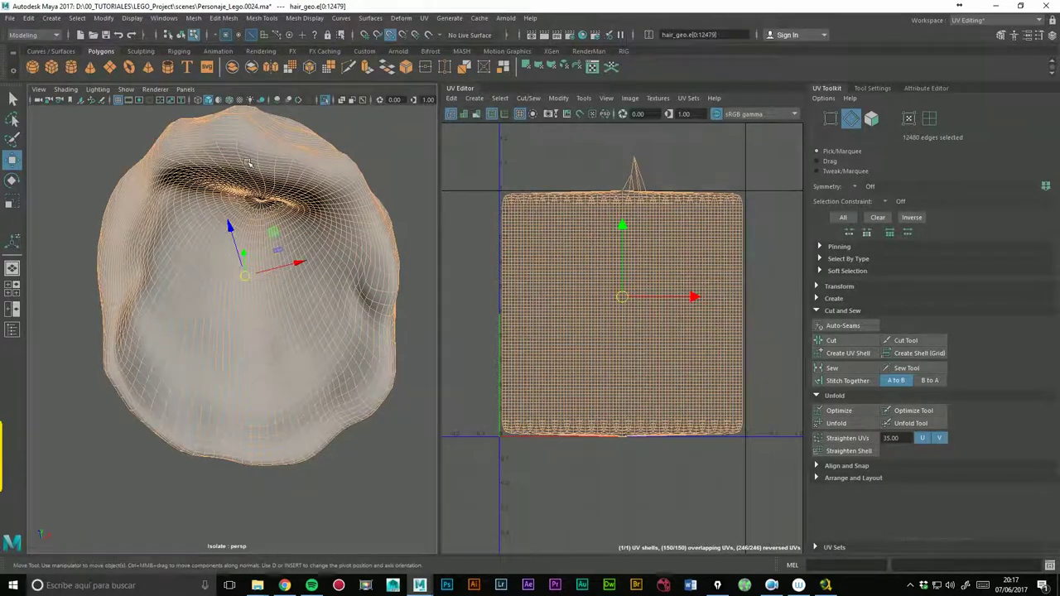
# Select an edge loop around the hair and cut the UVs along it.
pyautogui.doubleClick(149, 391)
pyautogui.moveTo(176, 415)
pyautogui.keyDown('alt'); pyautogui.mouseDown()
pyautogui.moveTo(168, 396)
pyautogui.moveTo(318, 309)
pyautogui.mouseUp(); pyautogui.keyUp('alt')
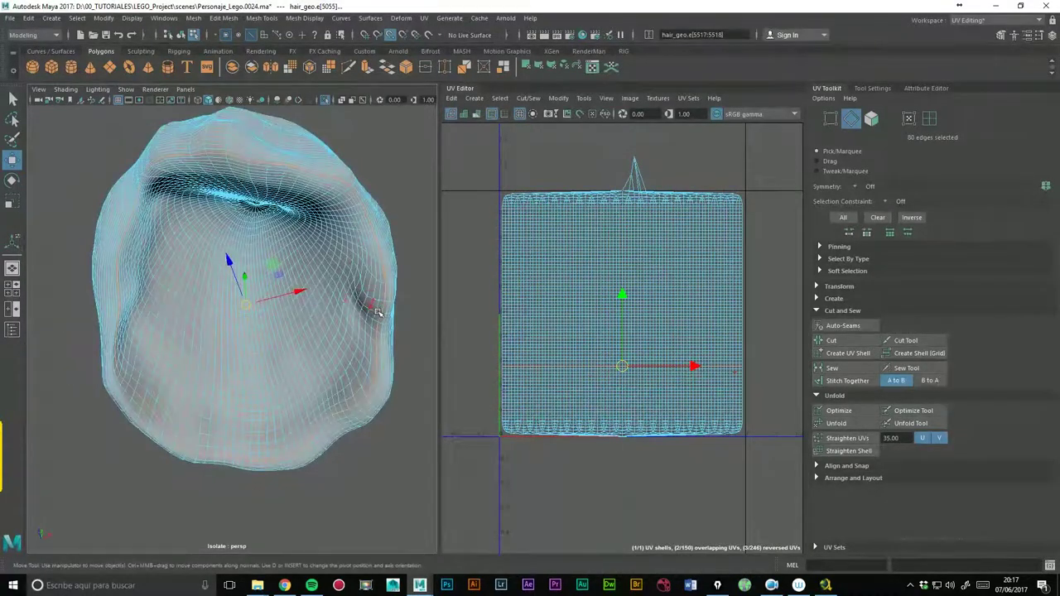
pyautogui.keyDown('alt'); pyautogui.moveTo(377, 312); pyautogui.dragTo(403, 289); pyautogui.keyUp('alt')
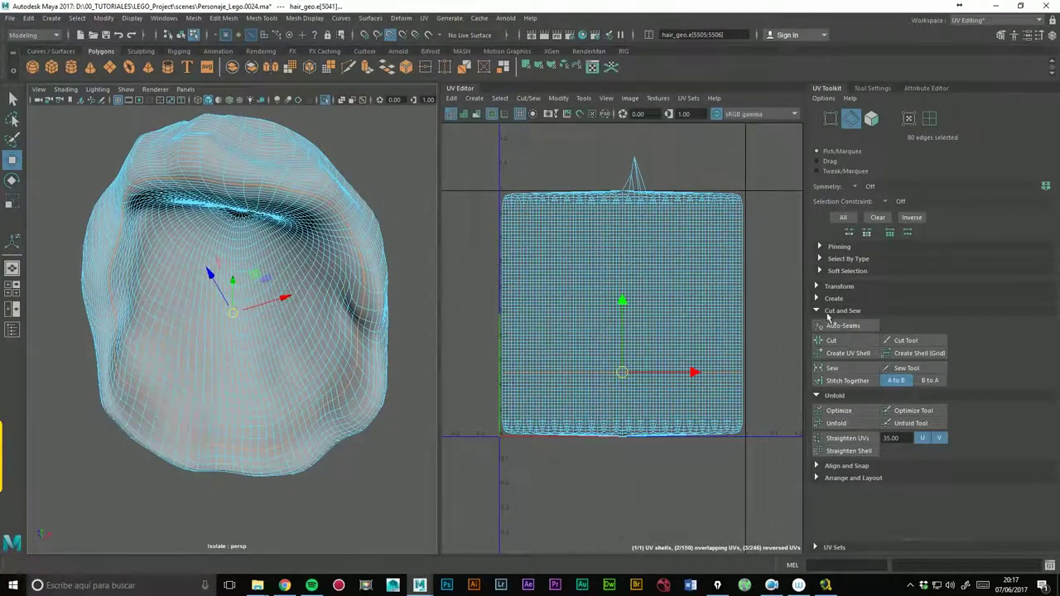
pyautogui.click(867, 346)
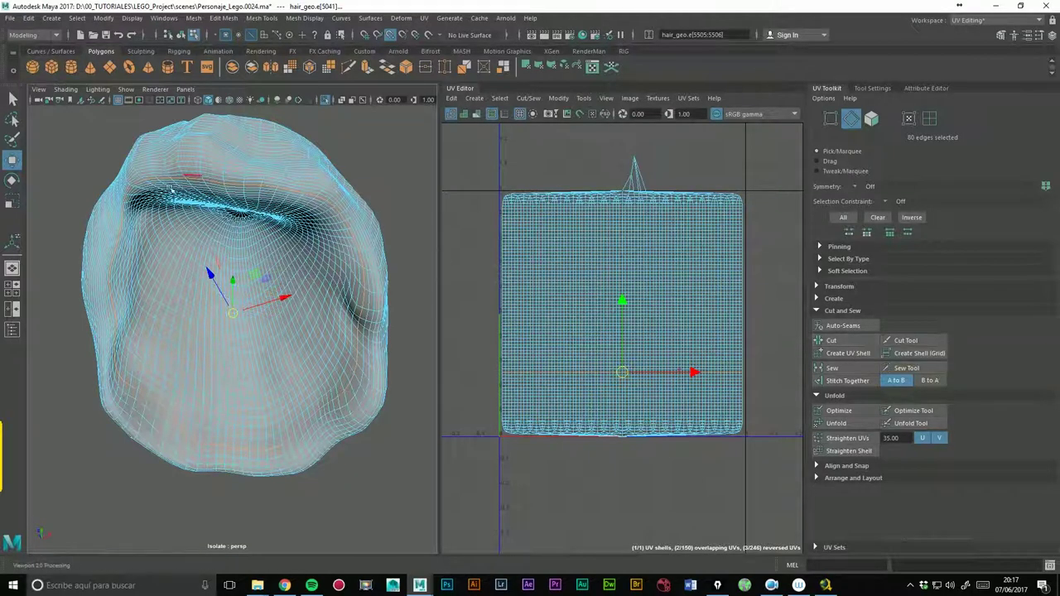
pyautogui.click(843, 346)
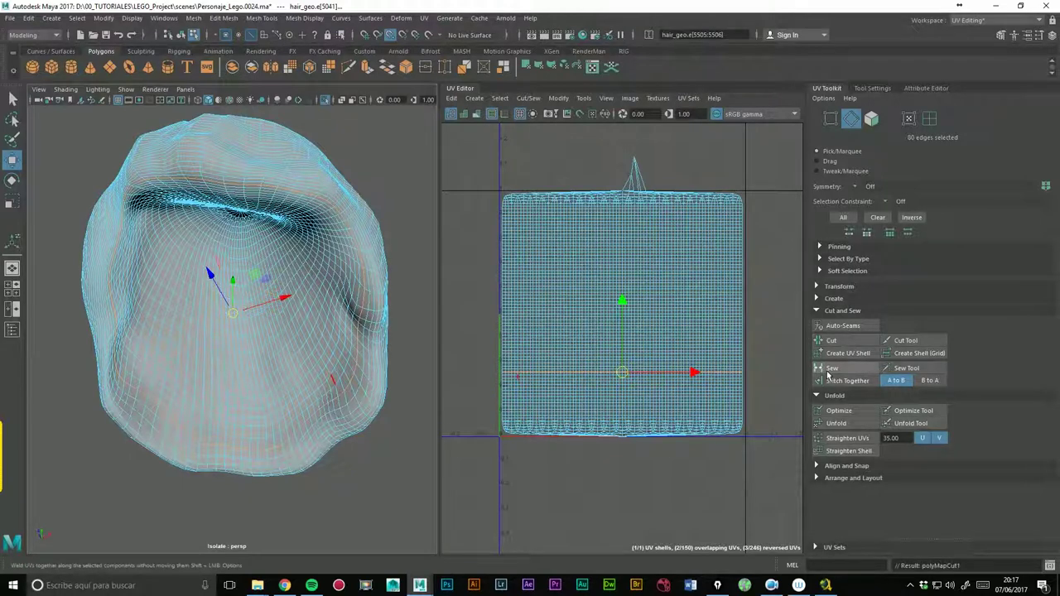
# Inspect the horizontal seam splitting the hair UVs into two shells in the UV Editor.
pyautogui.keyDown('alt'); pyautogui.moveTo(634, 385); pyautogui.dragTo(646, 319, button='middle'); pyautogui.keyUp('alt')
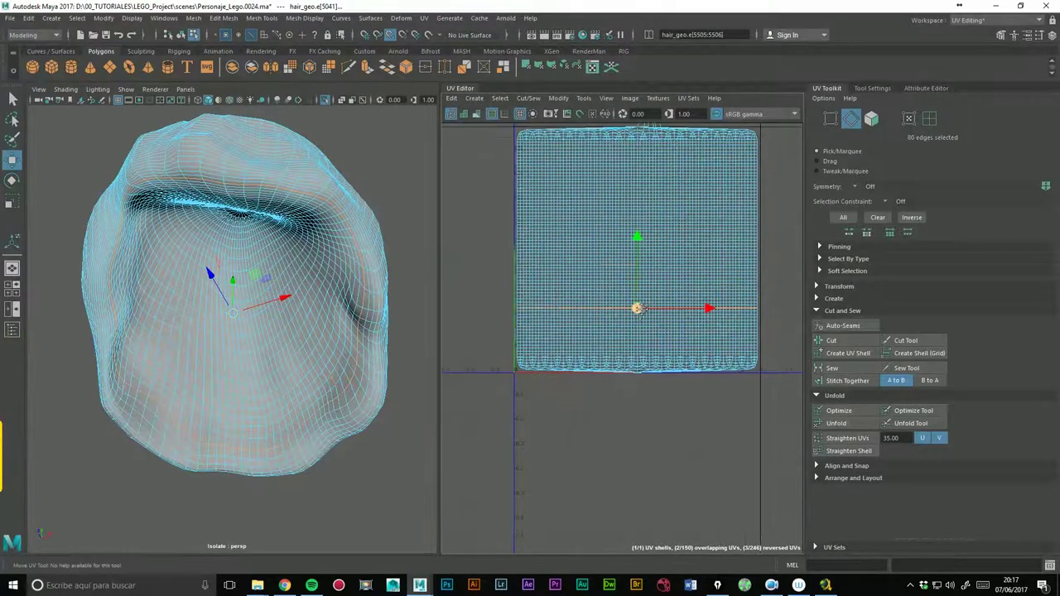
pyautogui.scroll(2, 658, 331)
pyautogui.click(654, 458)
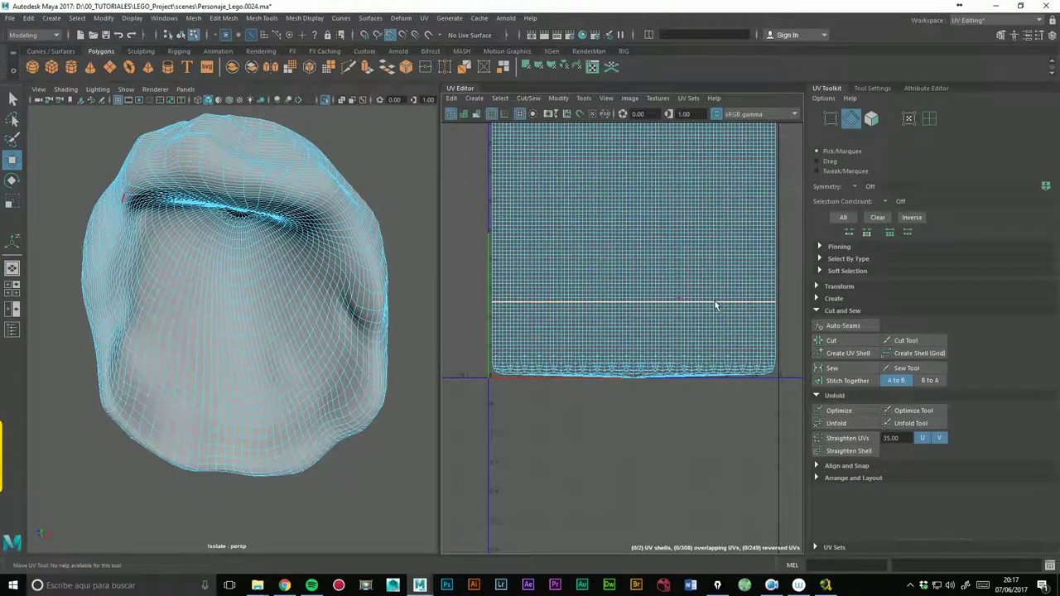
pyautogui.keyDown('alt'); pyautogui.moveTo(766, 309); pyautogui.dragTo(753, 374, button='middle'); pyautogui.keyUp('alt')
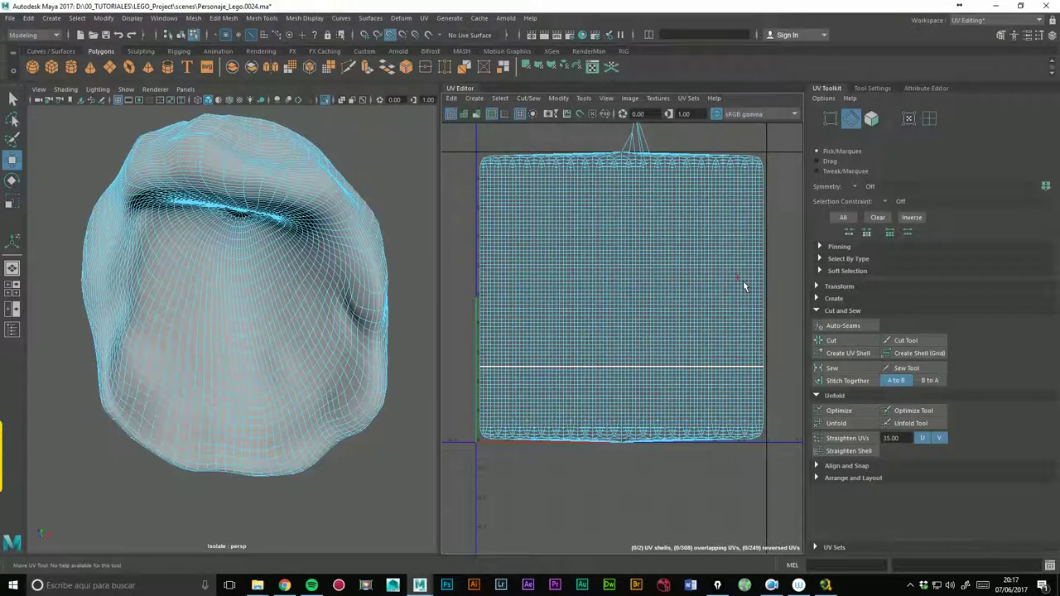
pyautogui.scroll(-3, 635, 240)
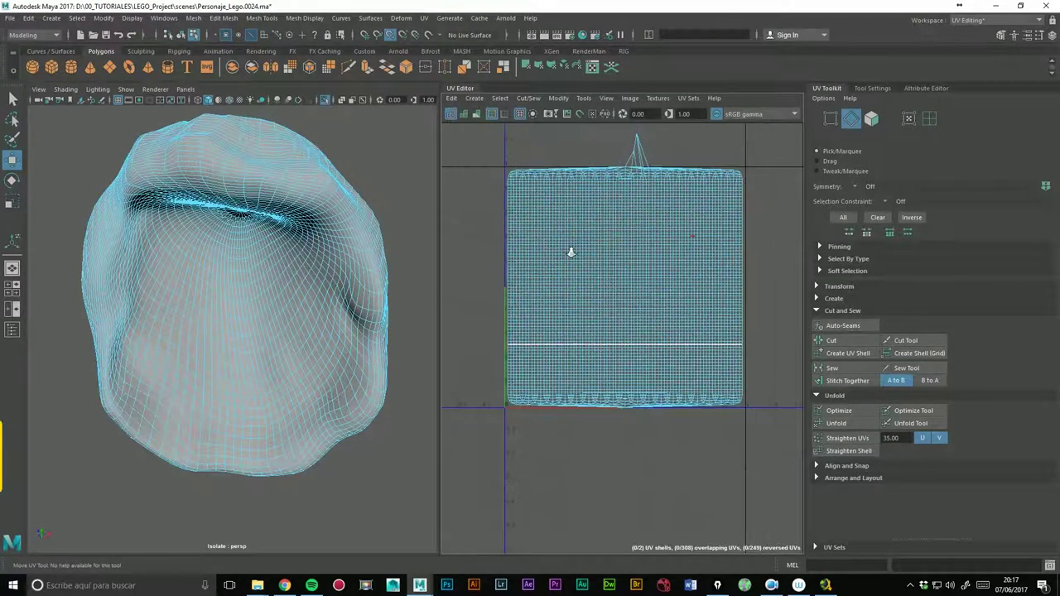
pyautogui.moveTo(497, 135)
pyautogui.mouseDown()
pyautogui.moveTo(755, 299)
pyautogui.moveTo(779, 430)
pyautogui.mouseUp()
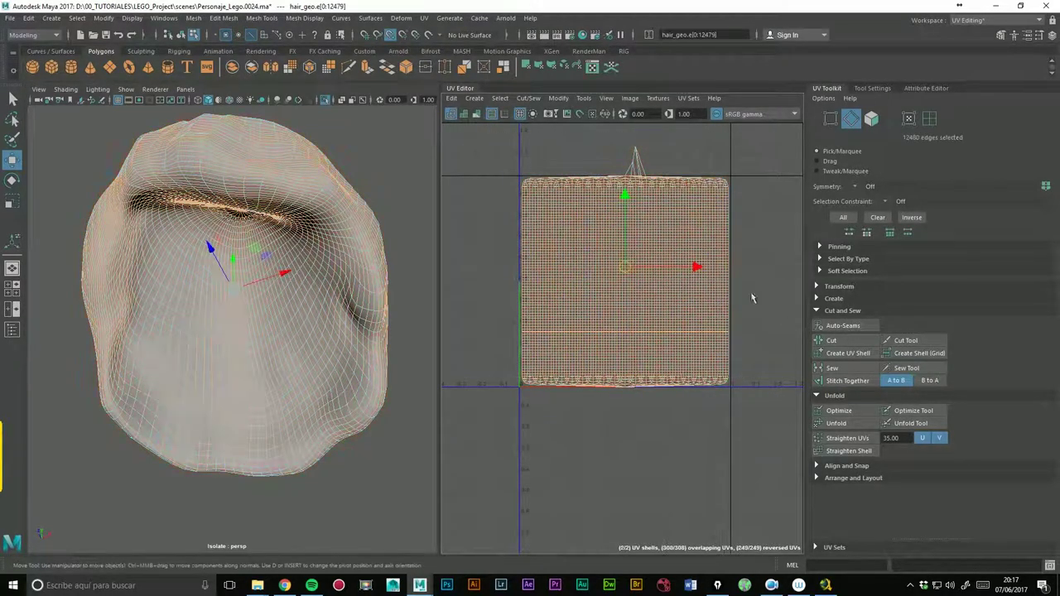
# Unfold all edges of both hair shells, then switch to UV Shell selection in object mode.
pyautogui.keyDown('alt'); pyautogui.moveTo(787, 258); pyautogui.dragTo(742, 302, button='middle'); pyautogui.keyUp('alt')
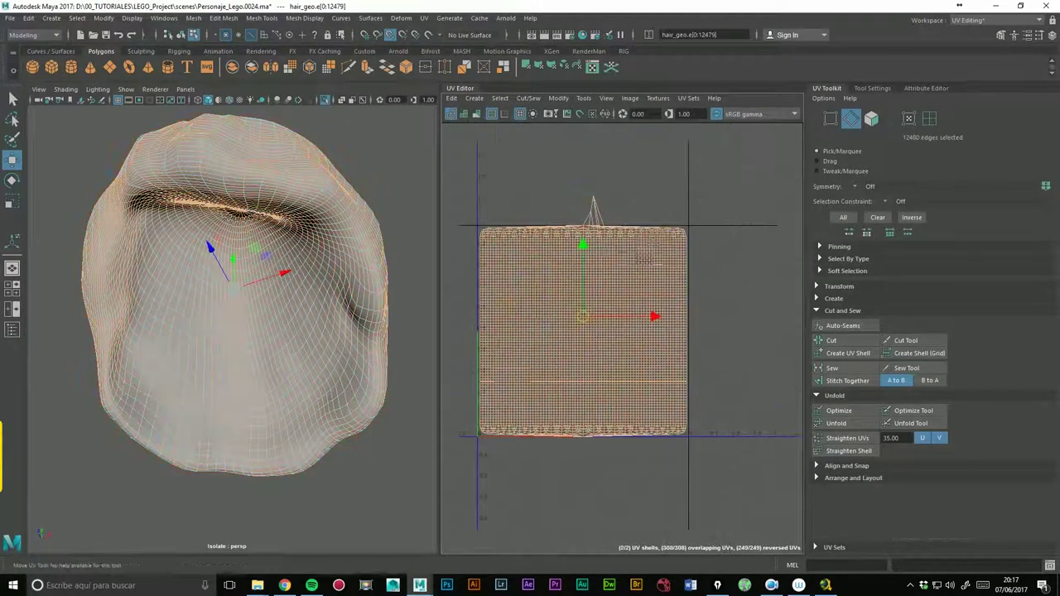
pyautogui.click(838, 429)
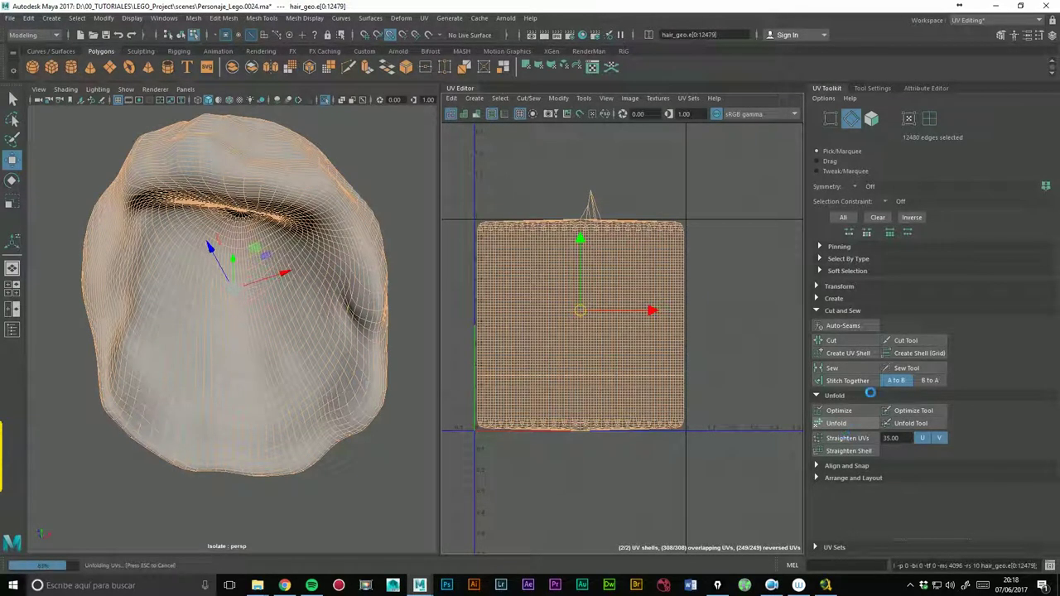
pyautogui.scroll(-2, 550, 315)
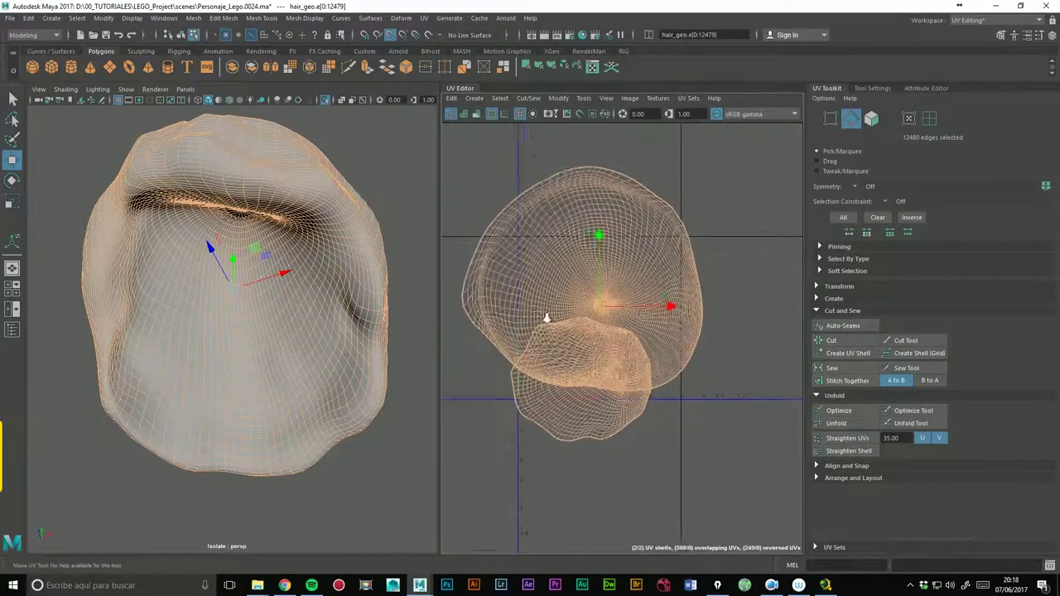
pyautogui.scroll(-2, 489, 315)
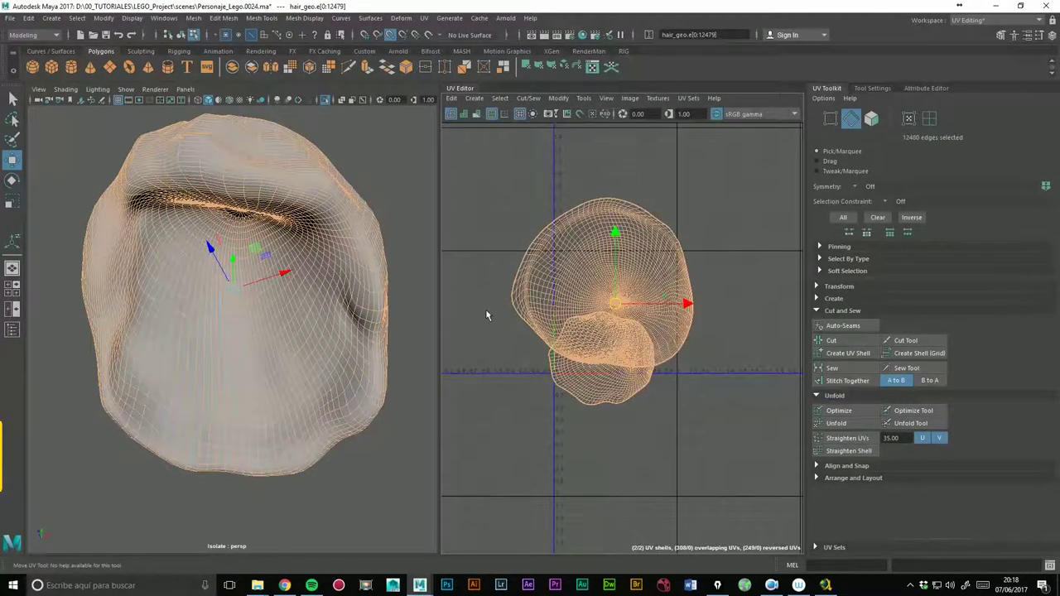
pyautogui.press('F8')
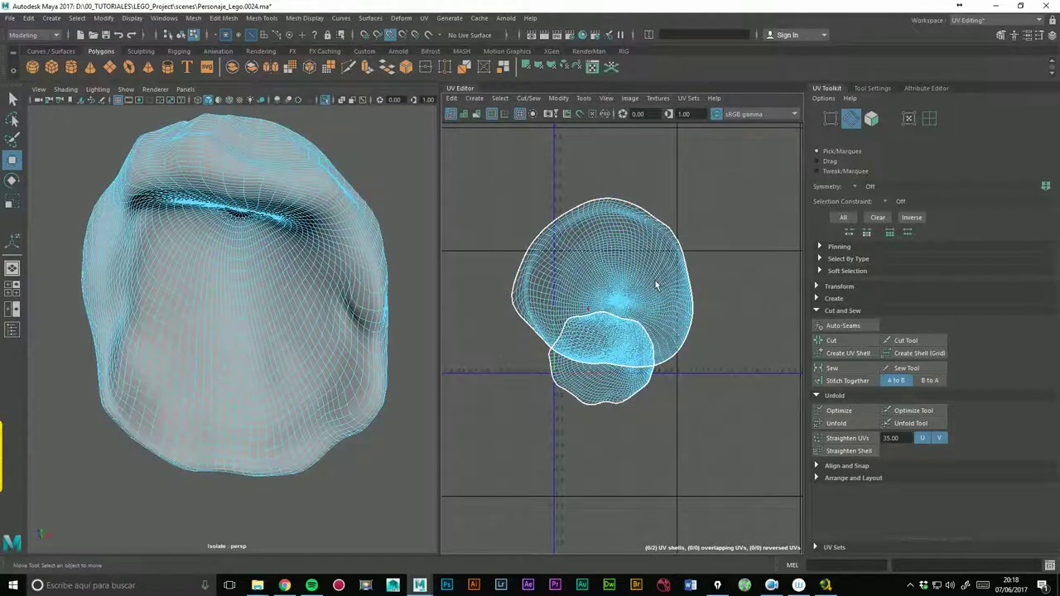
pyautogui.click(931, 119)
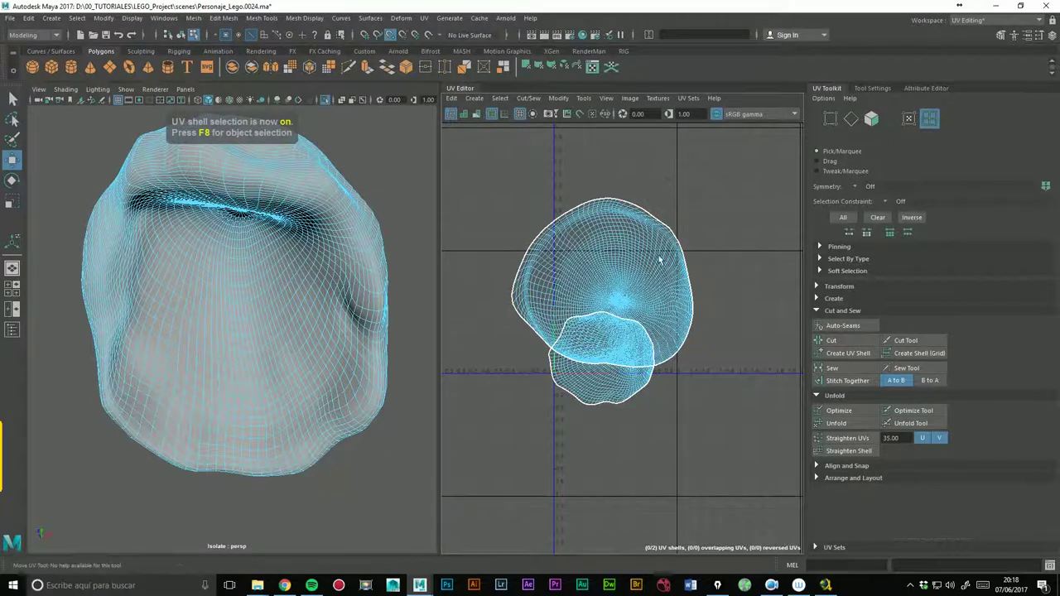
# Move the large crown UV shell up and right, clear of the smaller shell.
pyautogui.click(633, 280)
pyautogui.moveTo(611, 285); pyautogui.dragTo(684, 230)
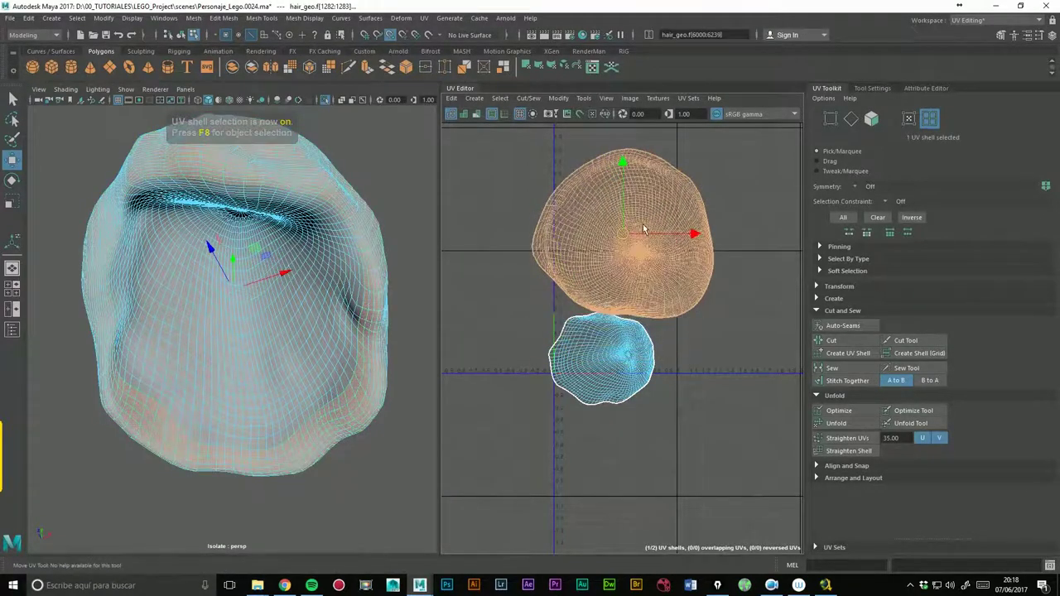
pyautogui.moveTo(248, 265)
pyautogui.keyDown('alt'); pyautogui.mouseDown()
pyautogui.moveTo(314, 248)
pyautogui.moveTo(128, 306)
pyautogui.mouseUp(); pyautogui.keyUp('alt')
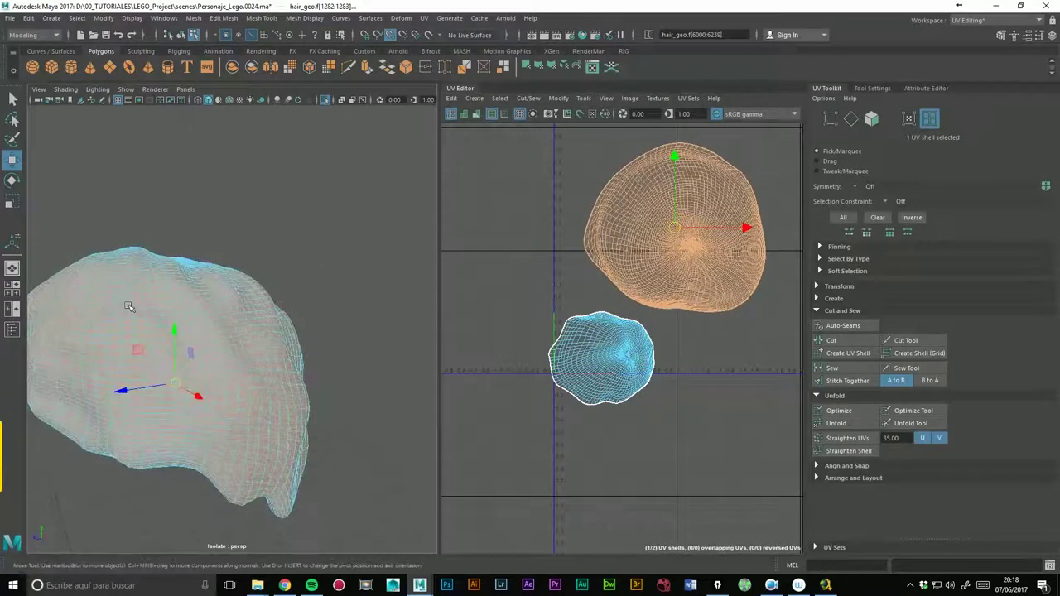
pyautogui.moveTo(212, 324)
pyautogui.keyDown('alt'); pyautogui.mouseDown()
pyautogui.moveTo(273, 315)
pyautogui.moveTo(348, 249)
pyautogui.mouseUp(); pyautogui.keyUp('alt')
pyautogui.click(390, 35)
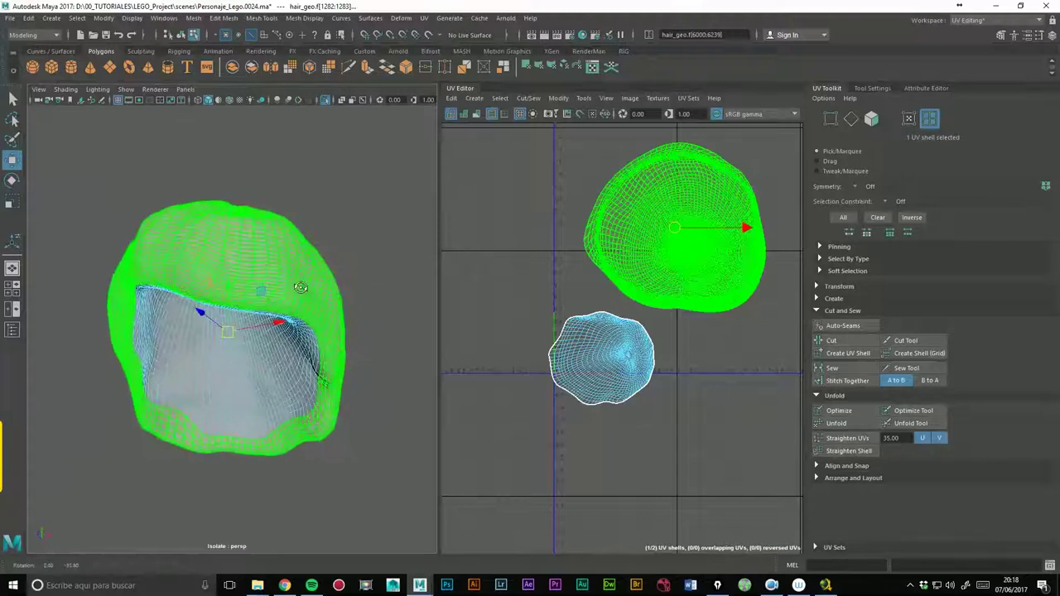
pyautogui.click(621, 358)
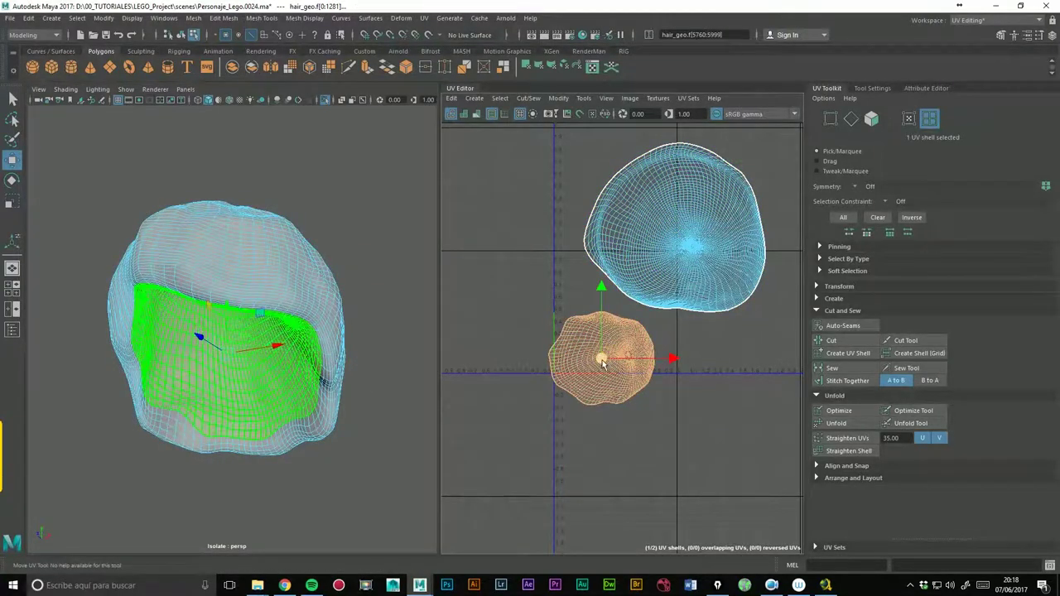
# Reframe the UV view and marquee-select both hair UV shells.
pyautogui.scroll(-3, 717, 286)
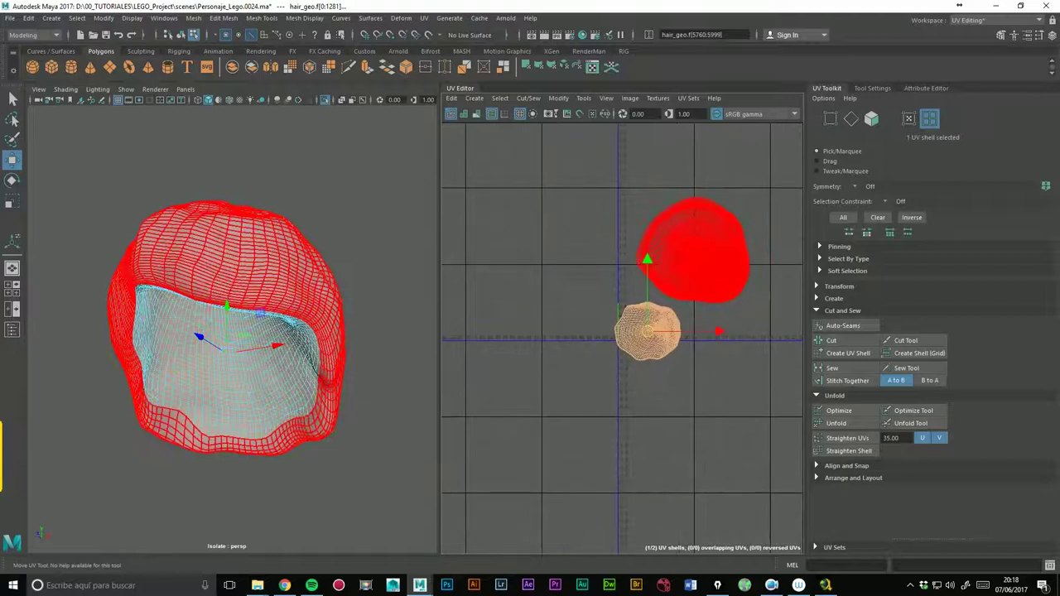
pyautogui.moveTo(357, 282)
pyautogui.keyDown('alt'); pyautogui.mouseDown()
pyautogui.moveTo(329, 292)
pyautogui.moveTo(388, 276)
pyautogui.mouseUp(); pyautogui.keyUp('alt')
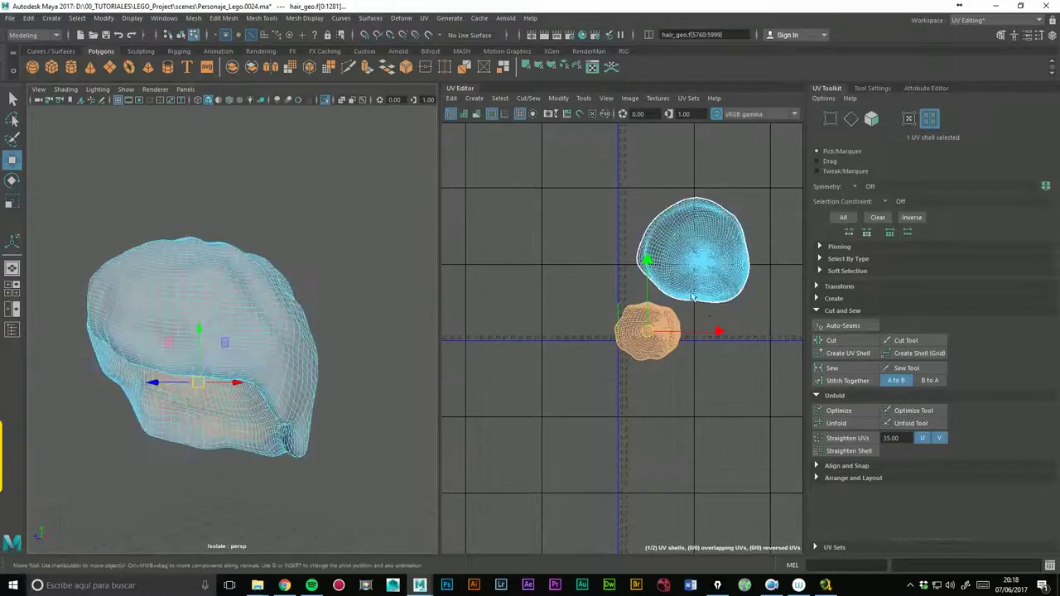
pyautogui.scroll(1, 717, 273)
pyautogui.keyDown('alt'); pyautogui.moveTo(722, 268); pyautogui.dragTo(663, 323, button='middle'); pyautogui.keyUp('alt')
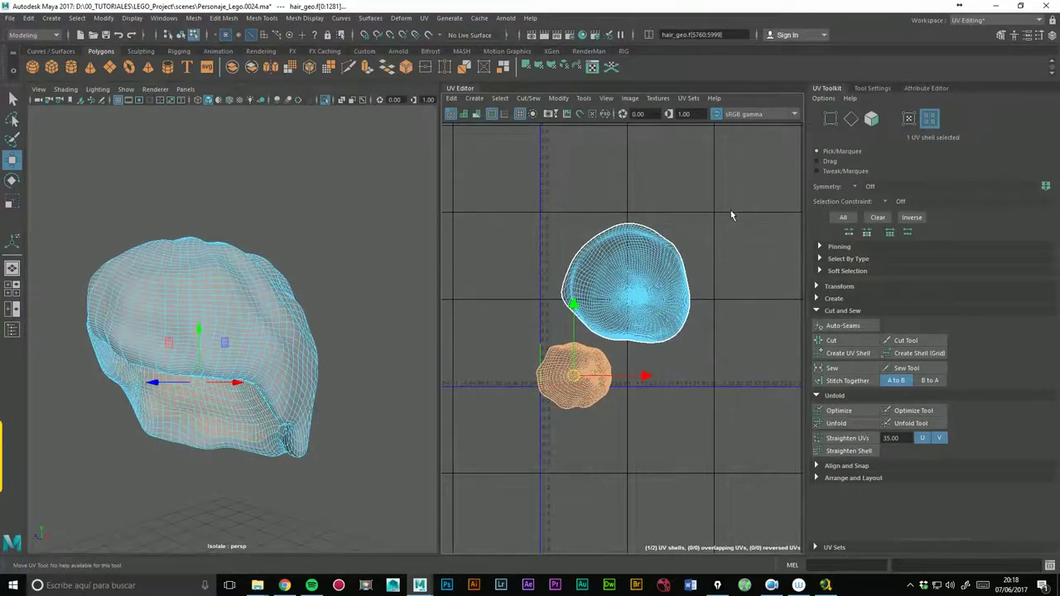
pyautogui.keyDown('alt'); pyautogui.moveTo(731, 215); pyautogui.dragTo(692, 190, button='middle'); pyautogui.keyUp('alt')
pyautogui.click(547, 221)
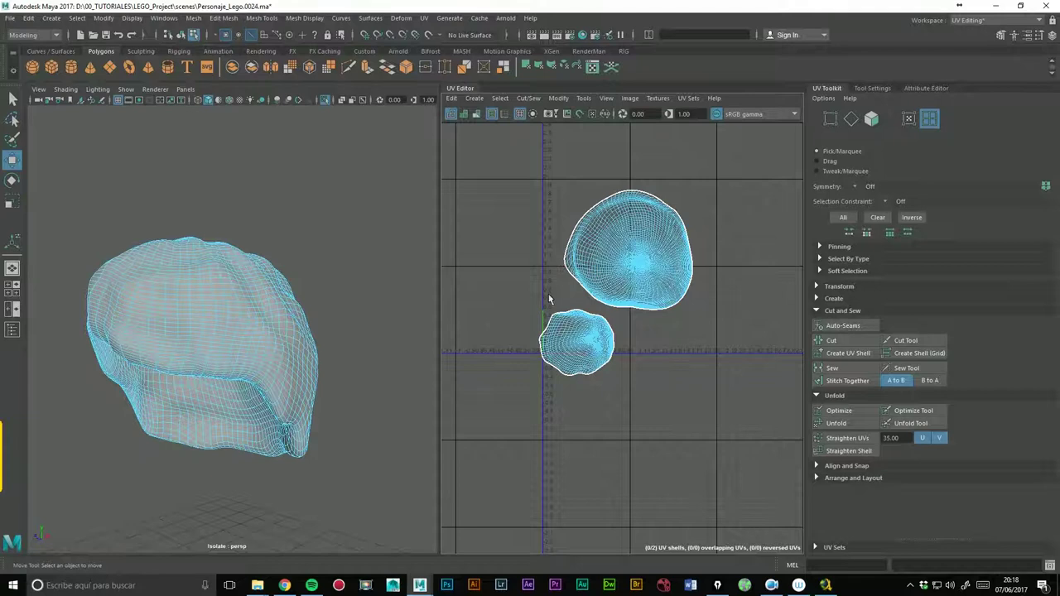
pyautogui.moveTo(488, 161); pyautogui.dragTo(776, 447)
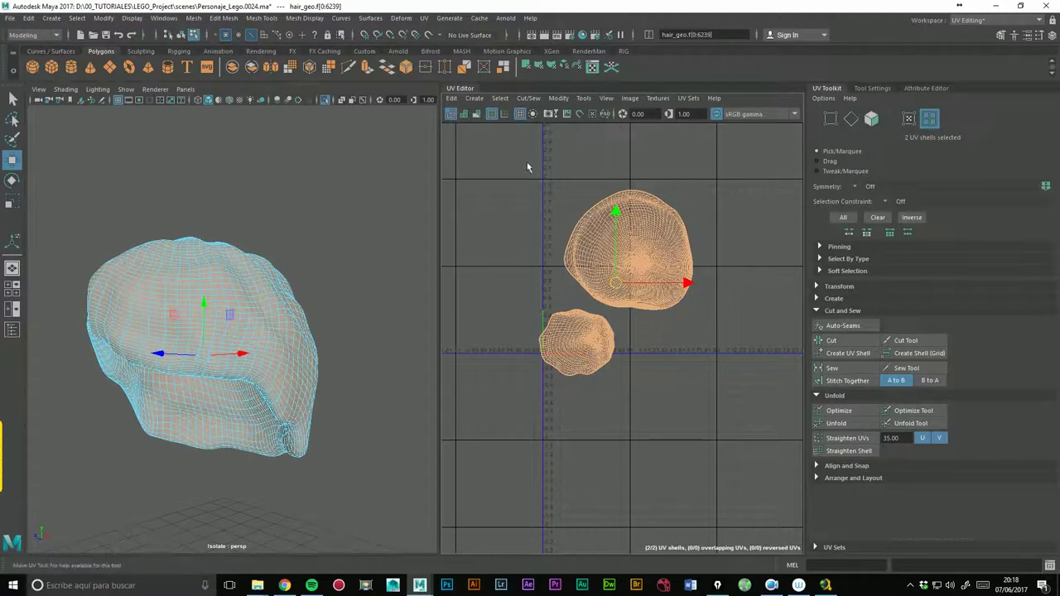
# Run Arrange and Layout's Layout to pack both hair shells into UV space.
pyautogui.click(847, 467)
pyautogui.scroll(-3, 1047, 443)
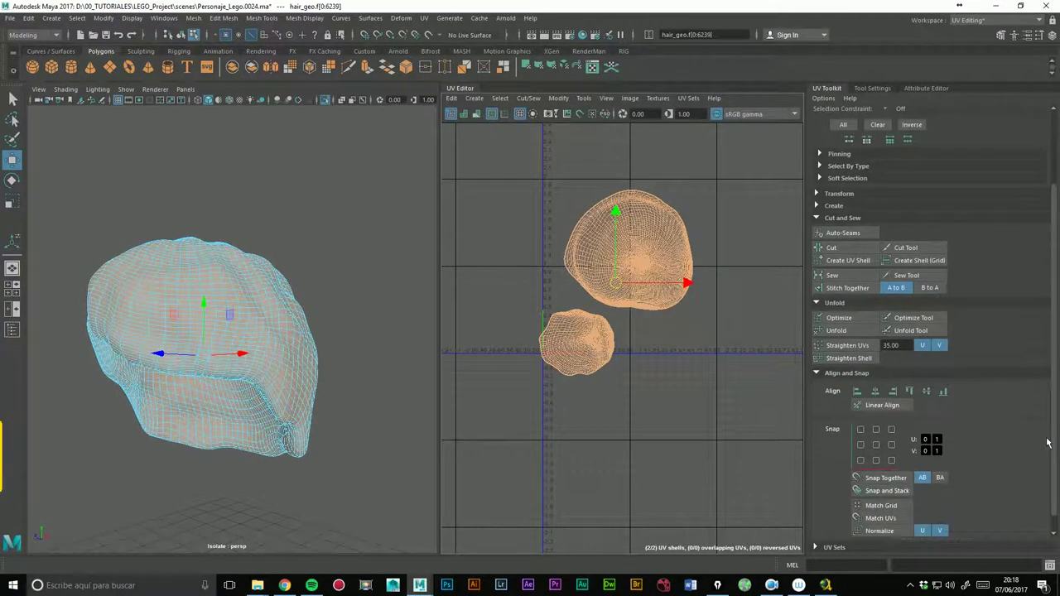
pyautogui.scroll(-1, 1047, 443)
pyautogui.click(826, 359)
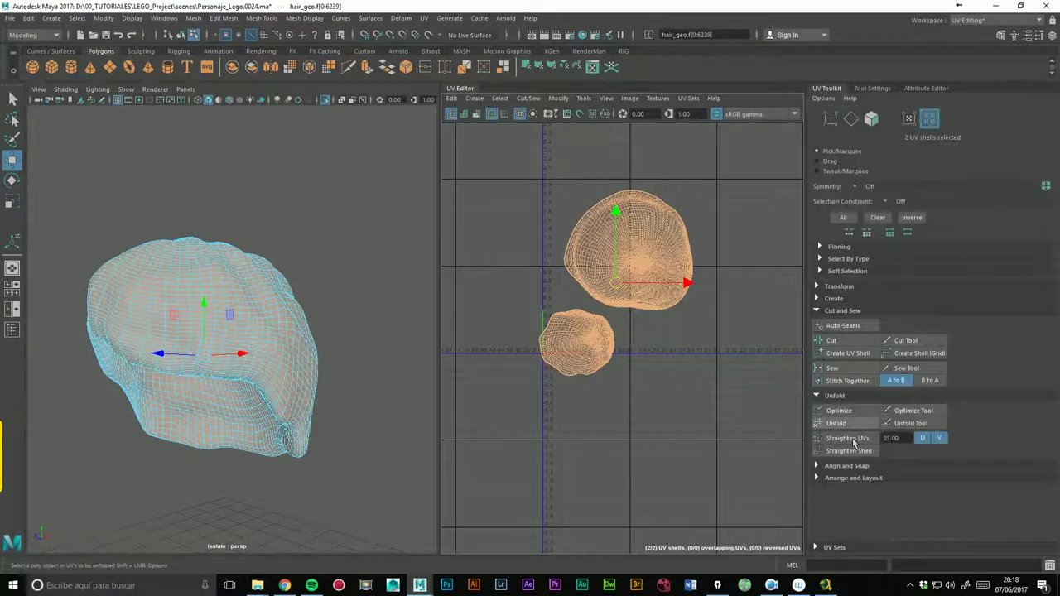
pyautogui.click(849, 478)
pyautogui.scroll(-3, 935, 332)
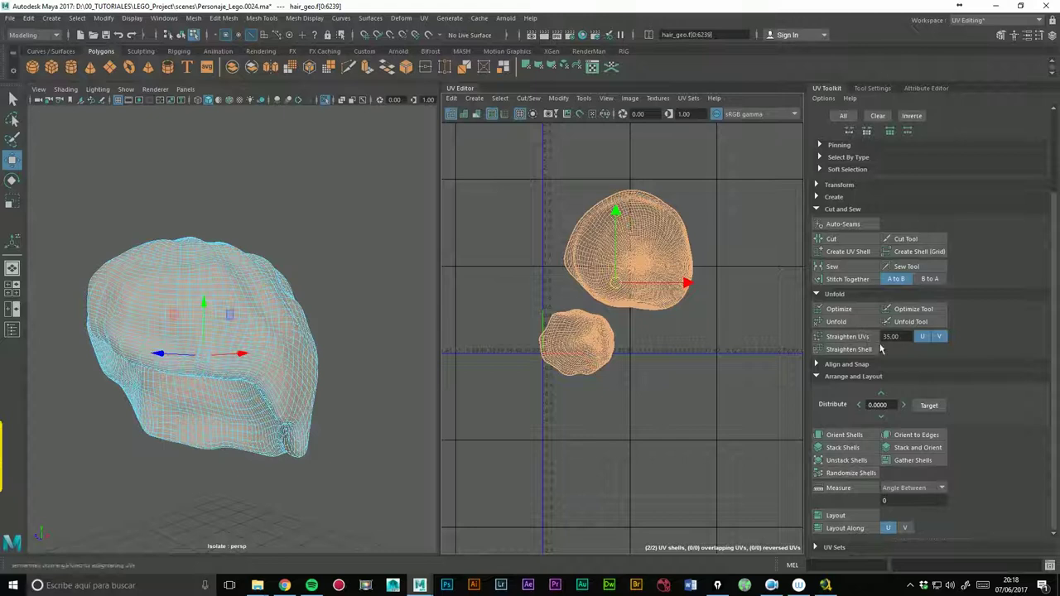
pyautogui.click(841, 518)
# Select and inspect the smaller and larger laid-out shells inside the 0–1 tile.
pyautogui.click(553, 303)
pyautogui.scroll(2, 554, 303)
pyautogui.scroll(1, 553, 303)
pyautogui.scroll(1, 554, 304)
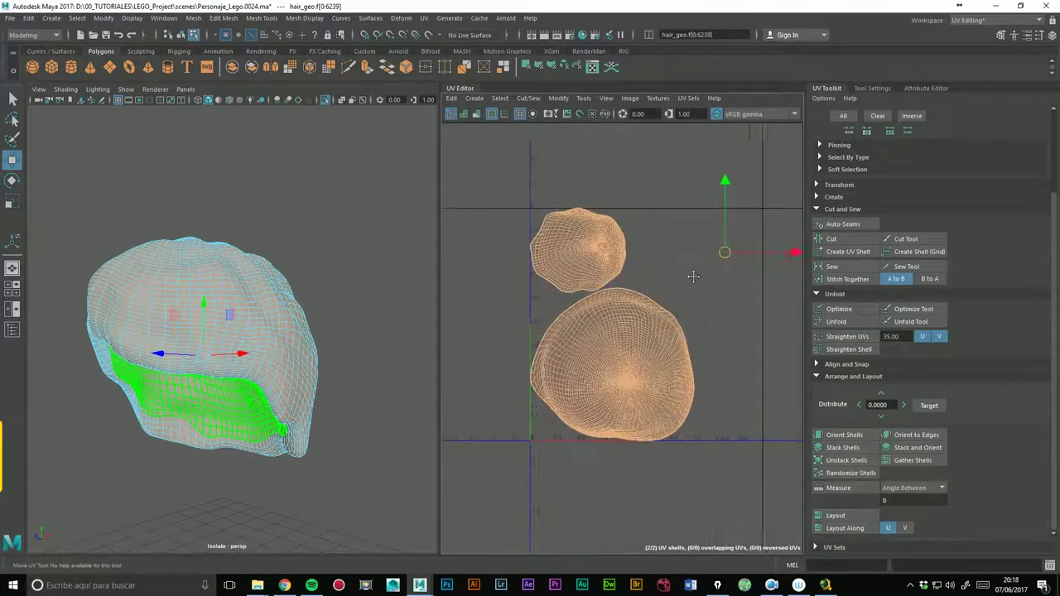
pyautogui.click(663, 356)
pyautogui.keyDown('alt'); pyautogui.moveTo(705, 350); pyautogui.dragTo(625, 357, button='middle'); pyautogui.keyUp('alt')
pyautogui.click(686, 208)
pyautogui.click(474, 419)
pyautogui.keyDown('alt'); pyautogui.moveTo(473, 419); pyautogui.dragTo(550, 423, button='middle'); pyautogui.keyUp('alt')
# Reselect the hair mesh in object mode and widen the UV Editor panel.
pyautogui.press('F8')
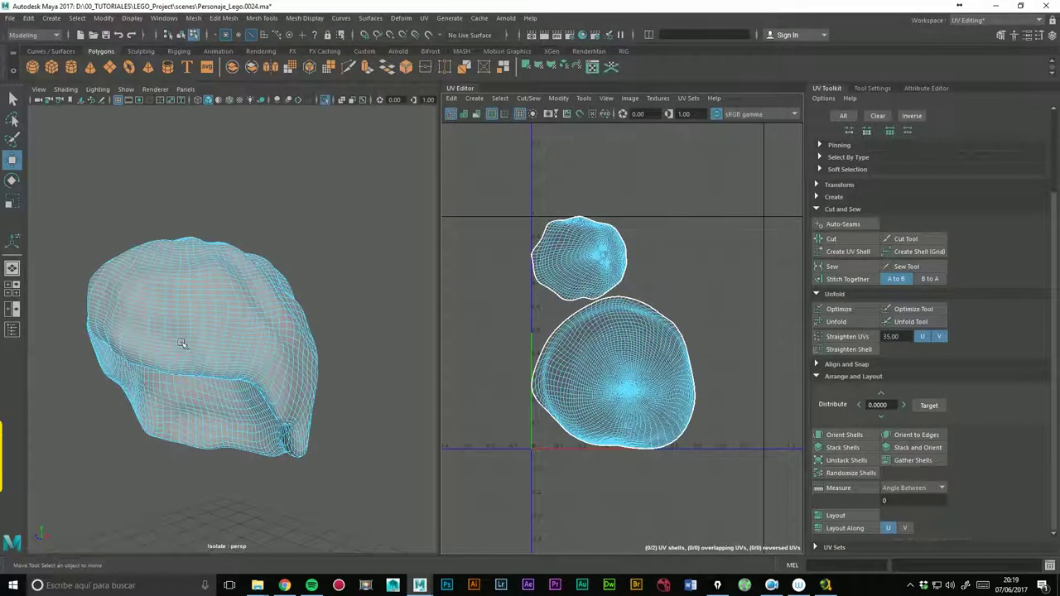
pyautogui.moveTo(257, 294); pyautogui.dragTo(335, 282, button='right')
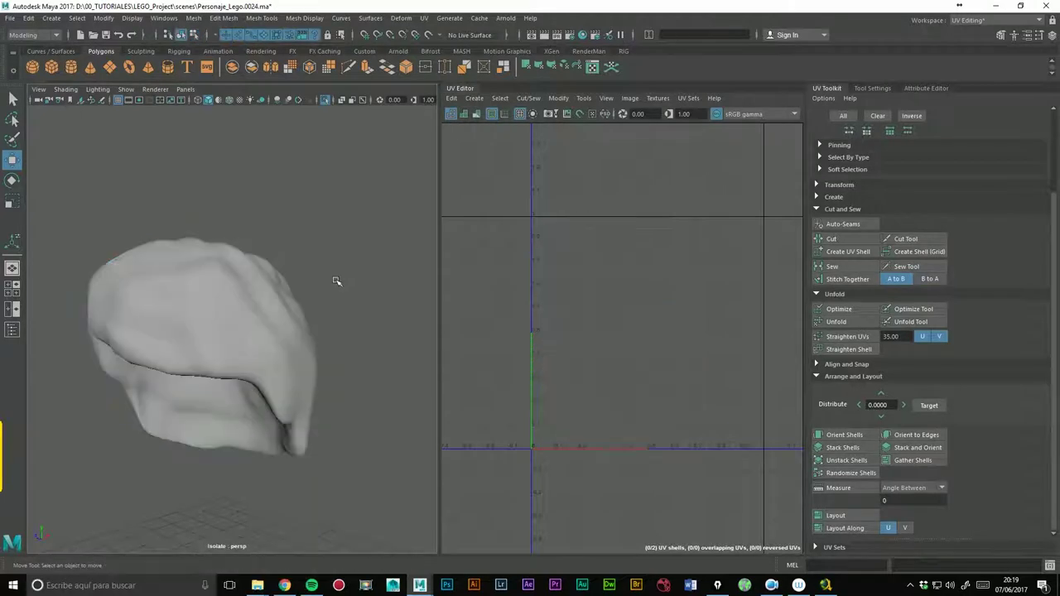
pyautogui.moveTo(359, 205)
pyautogui.keyDown('alt'); pyautogui.mouseDown()
pyautogui.moveTo(322, 308)
pyautogui.moveTo(339, 314)
pyautogui.mouseUp(); pyautogui.keyUp('alt')
pyautogui.click(322, 308)
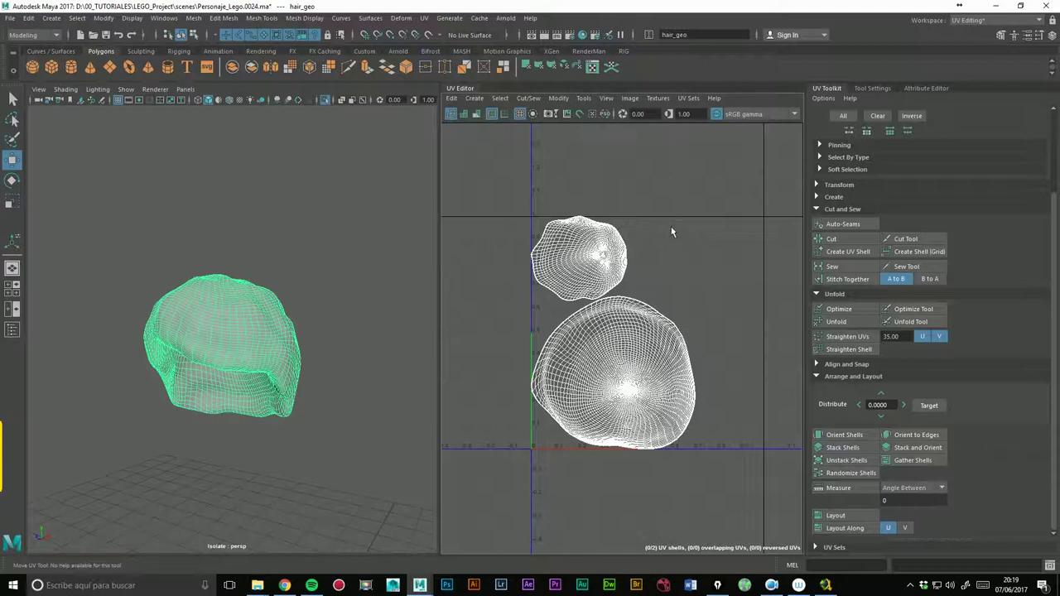
pyautogui.keyDown('alt'); pyautogui.moveTo(674, 229); pyautogui.dragTo(678, 216, button='middle'); pyautogui.keyUp('alt')
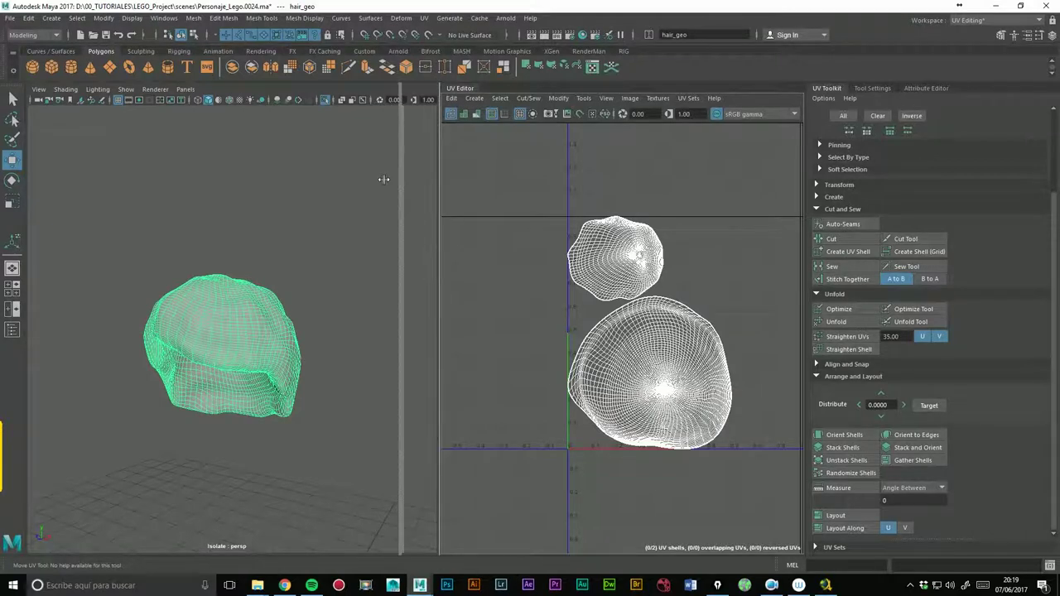
pyautogui.moveTo(440, 174); pyautogui.dragTo(233, 169)
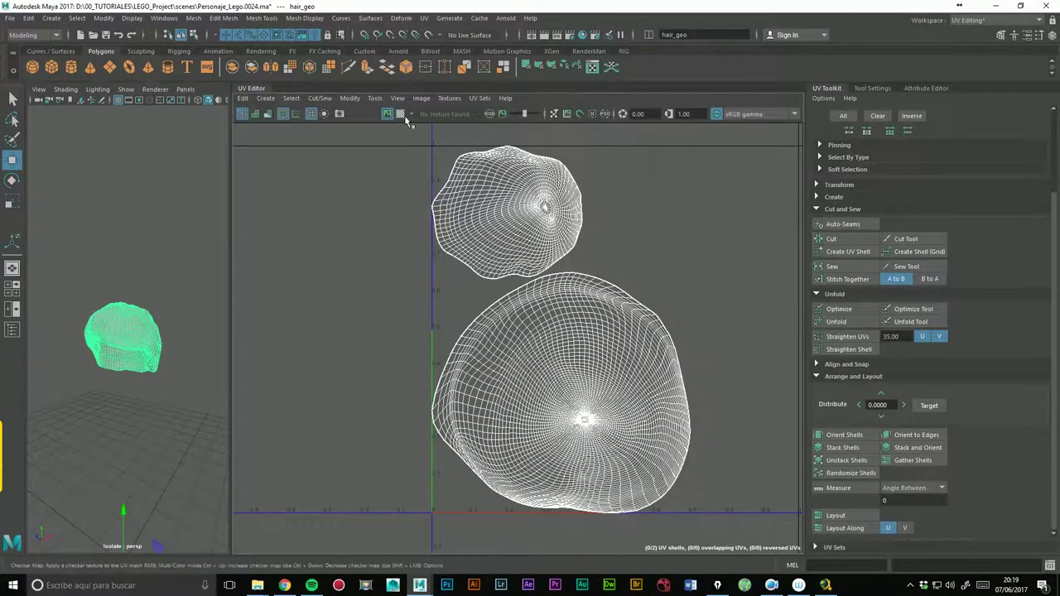
pyautogui.click(403, 116)
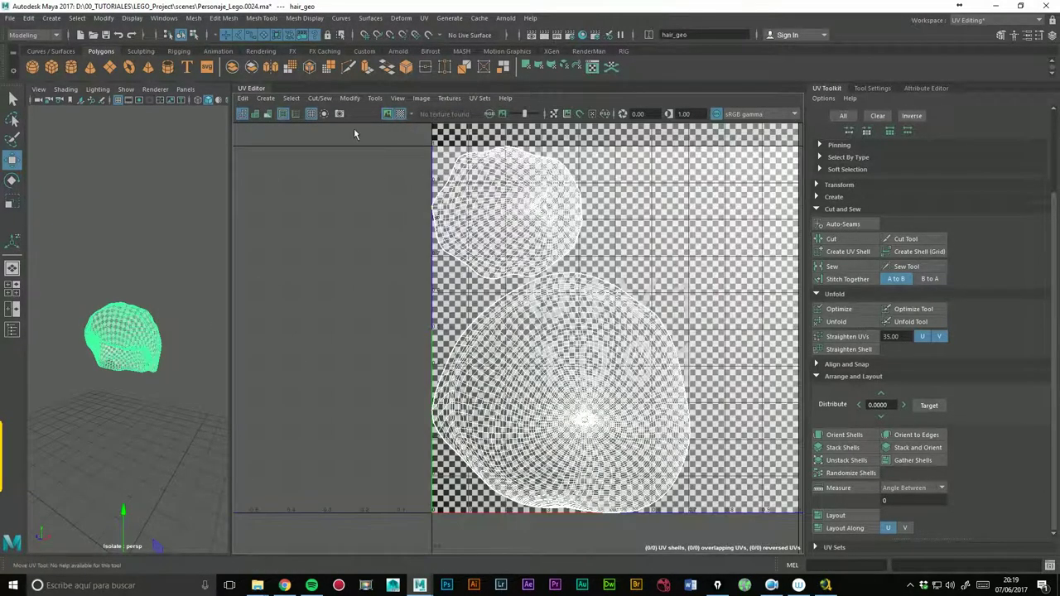
pyautogui.press('6')
pyautogui.moveTo(196, 279)
pyautogui.keyDown('alt'); pyautogui.mouseDown(button='right')
pyautogui.moveTo(248, 270)
pyautogui.moveTo(163, 318)
pyautogui.mouseUp(button='right'); pyautogui.keyUp('alt')
pyautogui.moveTo(162, 318)
pyautogui.keyDown('alt'); pyautogui.mouseDown()
pyautogui.moveTo(174, 356)
pyautogui.moveTo(161, 419)
pyautogui.moveTo(141, 424)
pyautogui.moveTo(111, 289)
pyautogui.mouseUp(); pyautogui.keyUp('alt')
pyautogui.press('w')
pyautogui.moveTo(111, 289)
pyautogui.keyDown('alt'); pyautogui.mouseDown(button='right')
pyautogui.moveTo(124, 397)
pyautogui.moveTo(120, 334)
pyautogui.mouseUp(button='right'); pyautogui.keyUp('alt')
pyautogui.moveTo(153, 371)
pyautogui.keyDown('alt'); pyautogui.mouseDown()
pyautogui.moveTo(199, 389)
pyautogui.moveTo(120, 313)
pyautogui.mouseUp(); pyautogui.keyUp('alt')
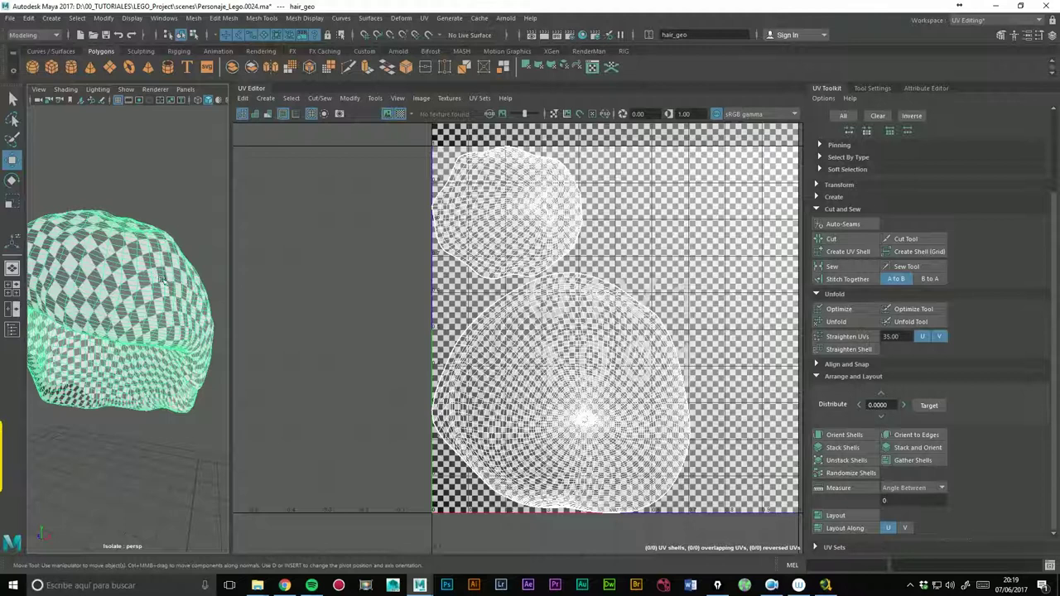
pyautogui.scroll(-3, 124, 298)
pyautogui.scroll(-2, 128, 311)
pyautogui.scroll(-1, 135, 322)
pyautogui.scroll(1, 134, 321)
pyautogui.scroll(2, 134, 322)
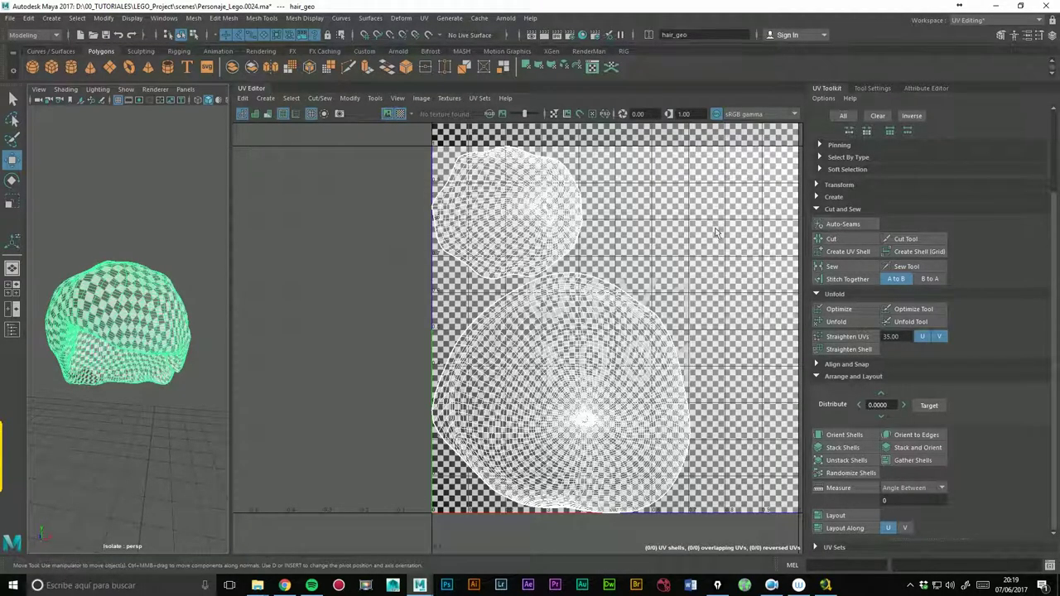
pyautogui.click(400, 114)
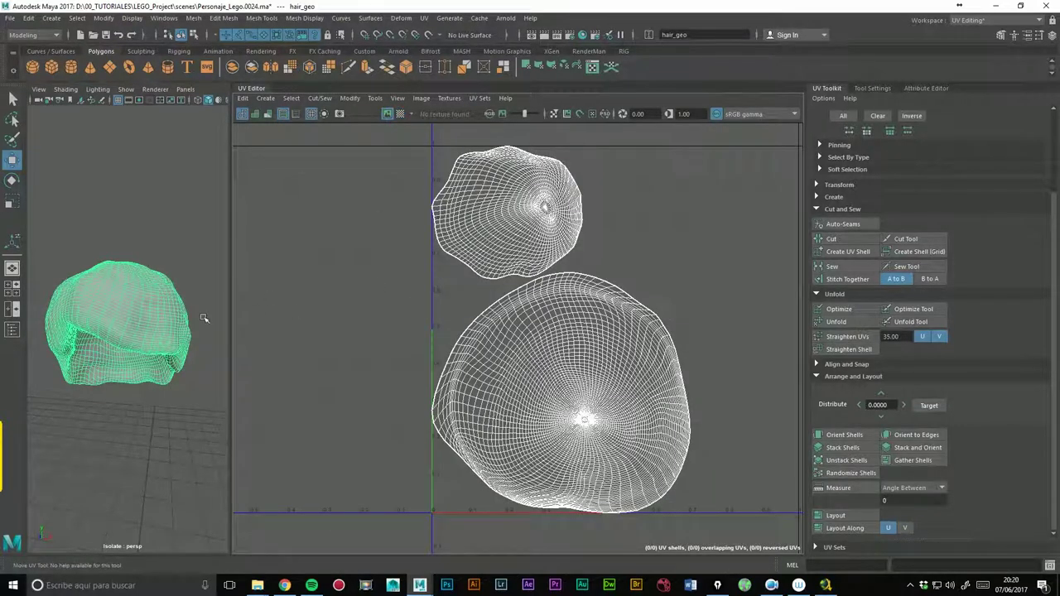
pyautogui.moveTo(231, 303); pyautogui.dragTo(302, 303)
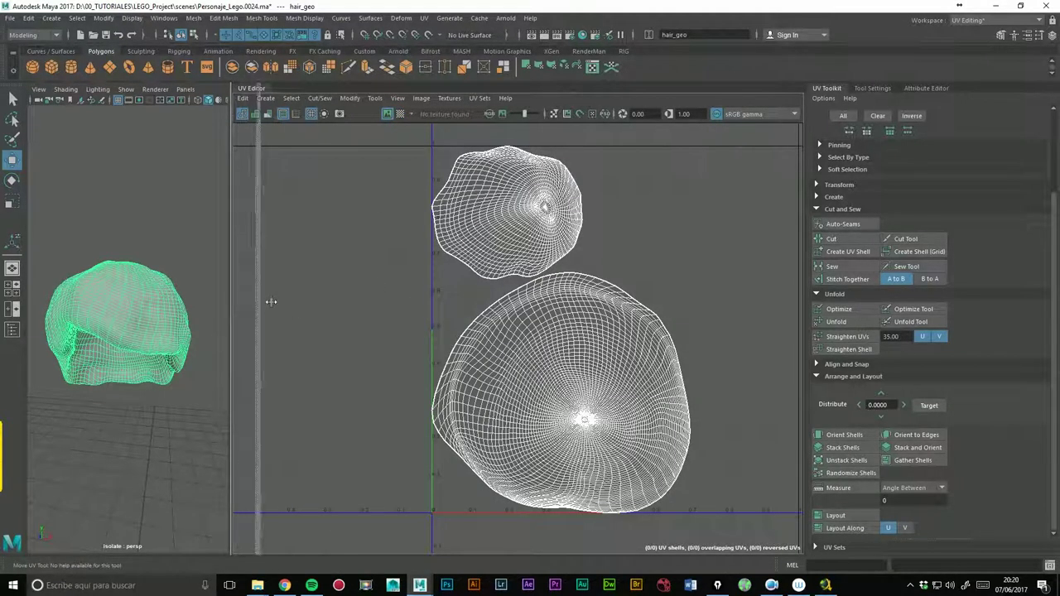
pyautogui.moveTo(302, 196); pyautogui.dragTo(268, 196)
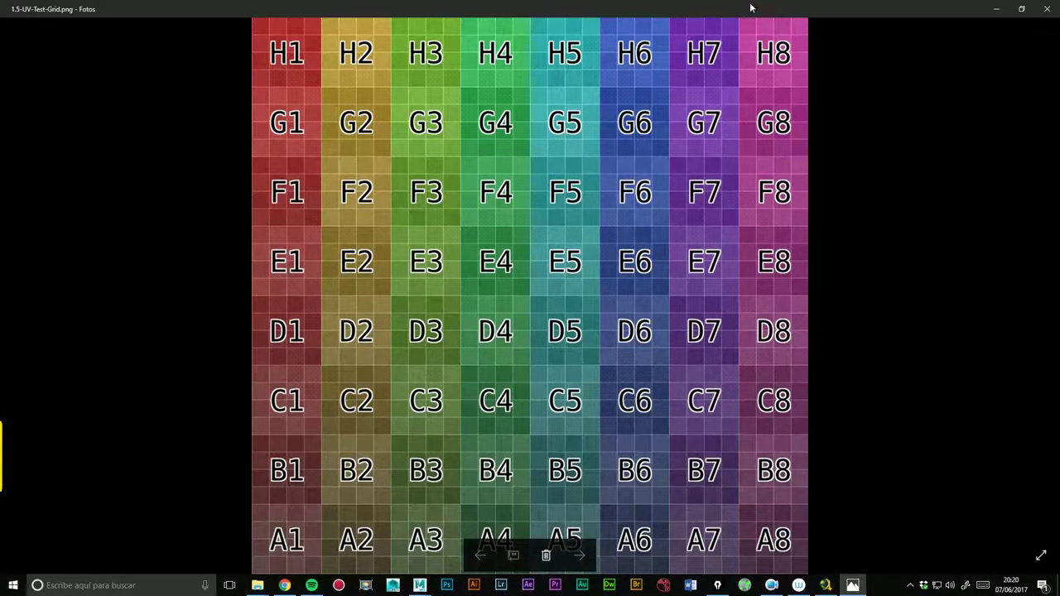
pyautogui.moveTo(758, 13); pyautogui.dragTo(723, 126)
# Close the test grid image and assign a new Lambert material to the hair mesh.
pyautogui.click(960, 110)
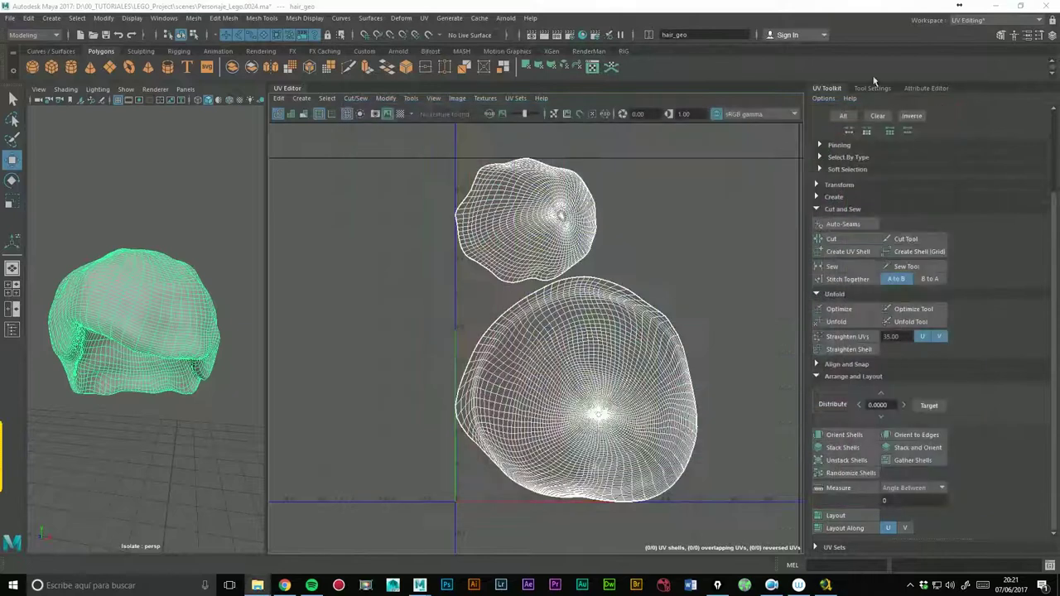
pyautogui.moveTo(208, 238)
pyautogui.keyDown('alt'); pyautogui.mouseDown()
pyautogui.moveTo(229, 237)
pyautogui.moveTo(217, 235)
pyautogui.mouseUp(); pyautogui.keyUp('alt')
pyautogui.click(217, 235)
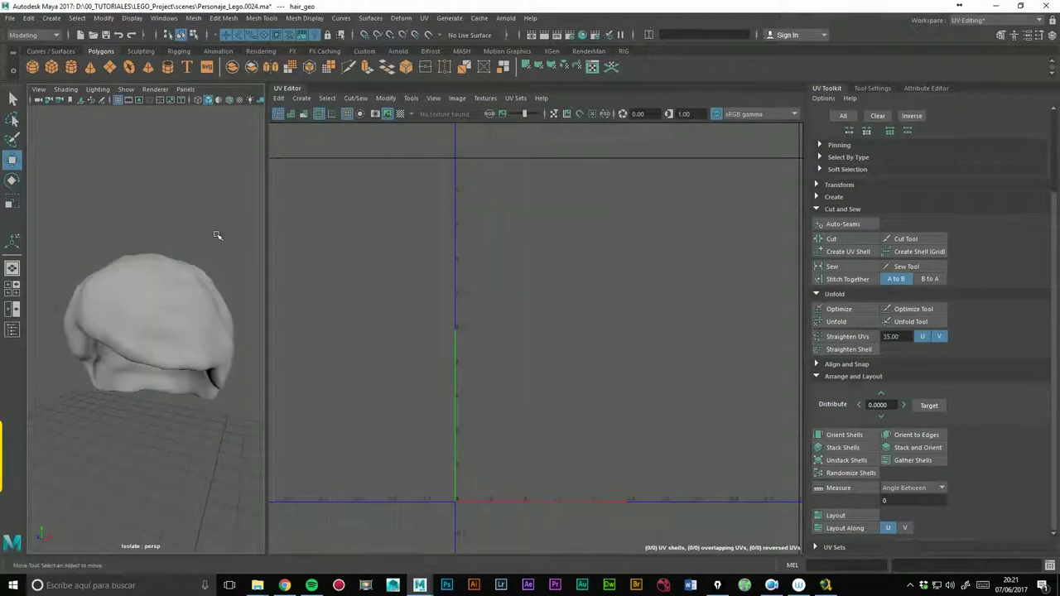
pyautogui.click(164, 306)
pyautogui.moveTo(138, 267); pyautogui.dragTo(143, 551, button='right')
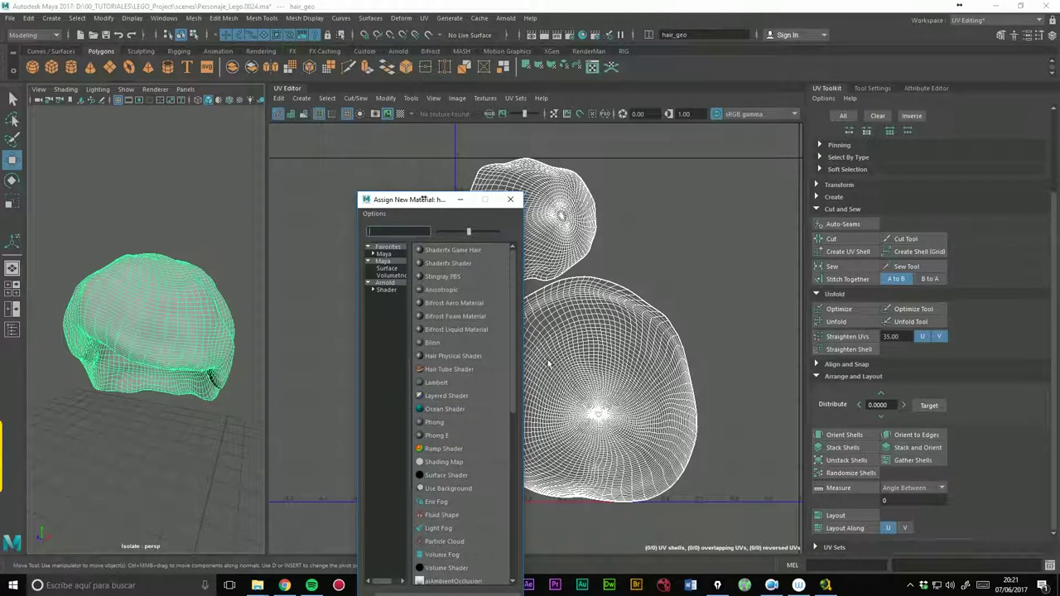
pyautogui.click(441, 389)
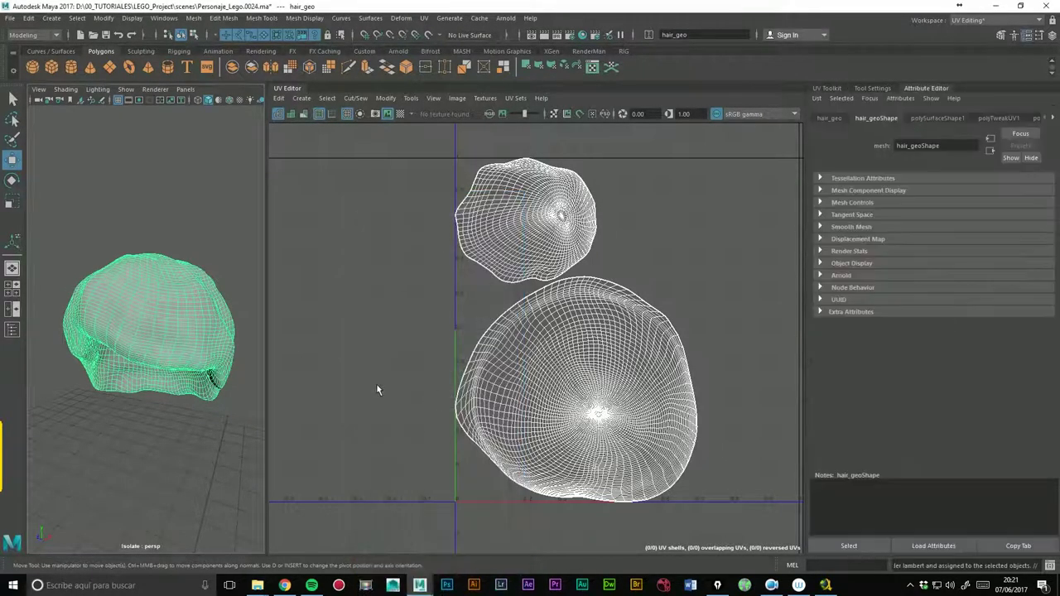
# Delete the hair mesh's construction history with Delete by Type > History.
pyautogui.click(1052, 117)
pyautogui.click(1053, 117)
pyautogui.click(29, 17)
pyautogui.moveTo(60, 148)
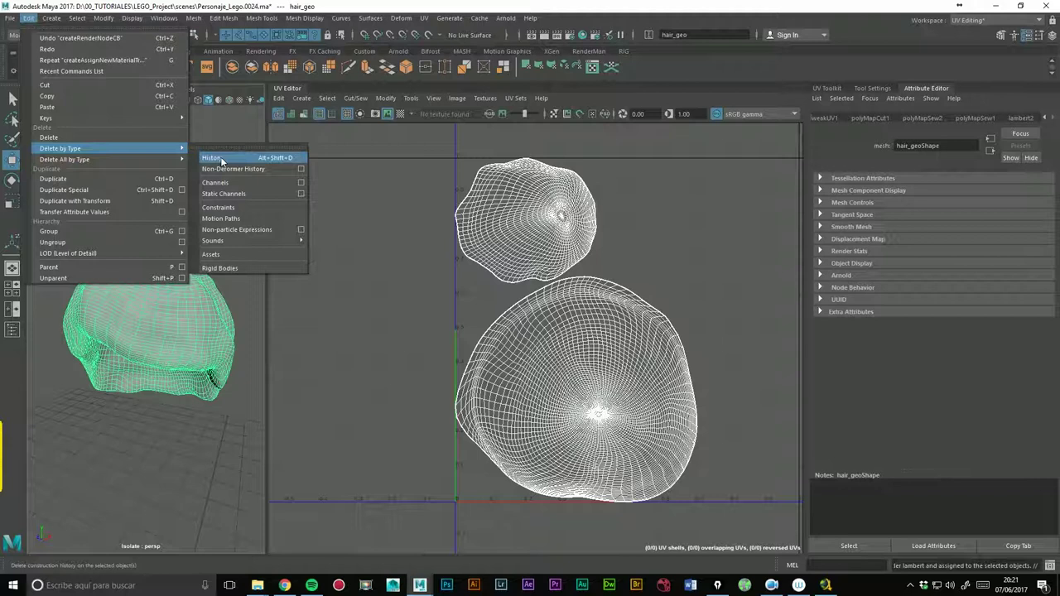
pyautogui.click(221, 159)
# Rename lambert2 to Texture_Cheker and bring up the texture picker for its Color.
pyautogui.click(923, 118)
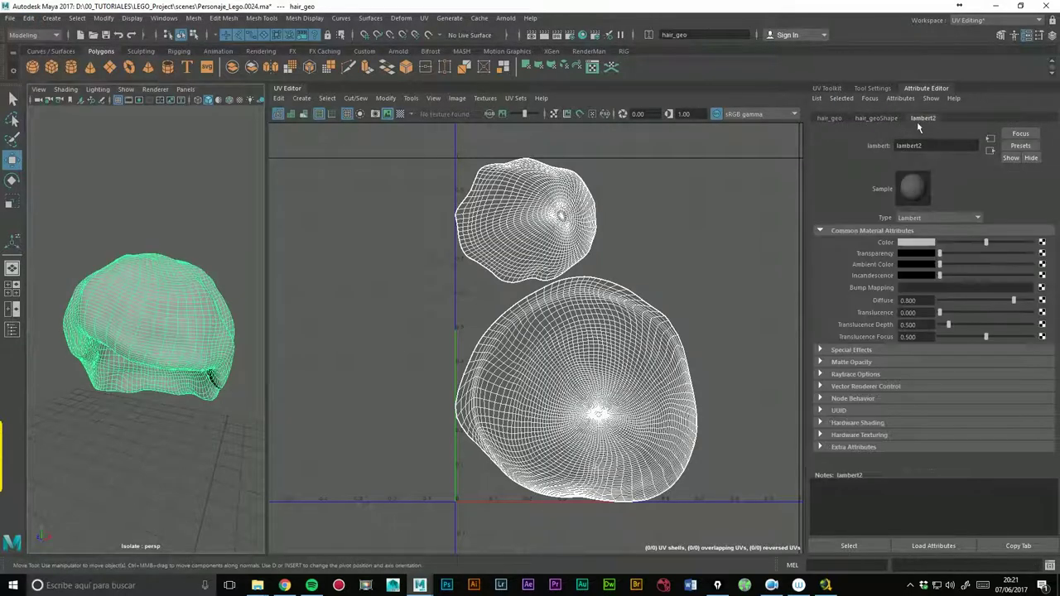
pyautogui.doubleClick(943, 149)
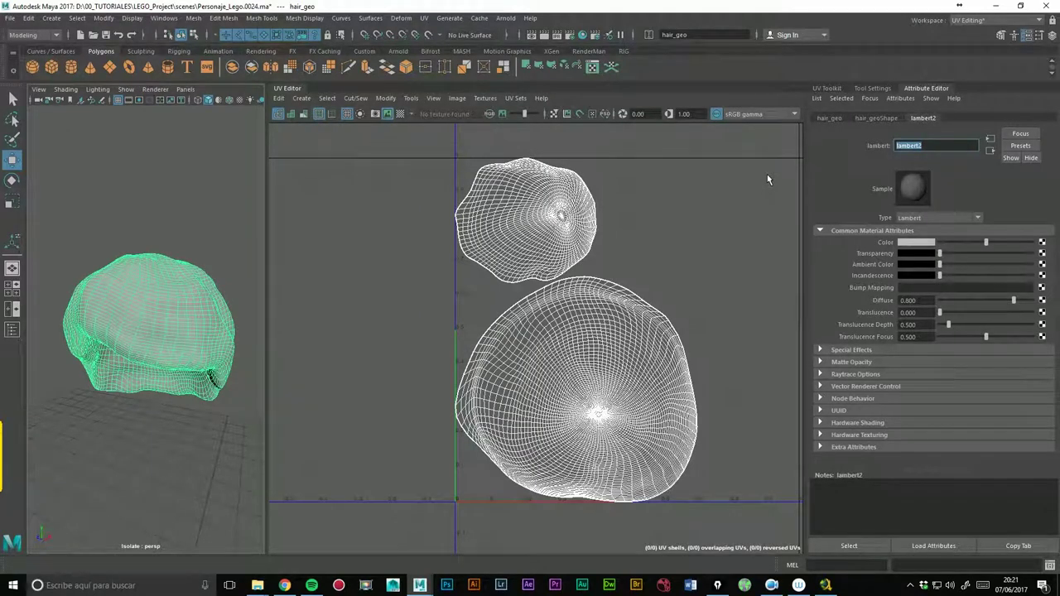
pyautogui.write('Te')
pyautogui.write('xture_Chel')
pyautogui.press('BackSpace')
pyautogui.write('ker')
pyautogui.press('Return')
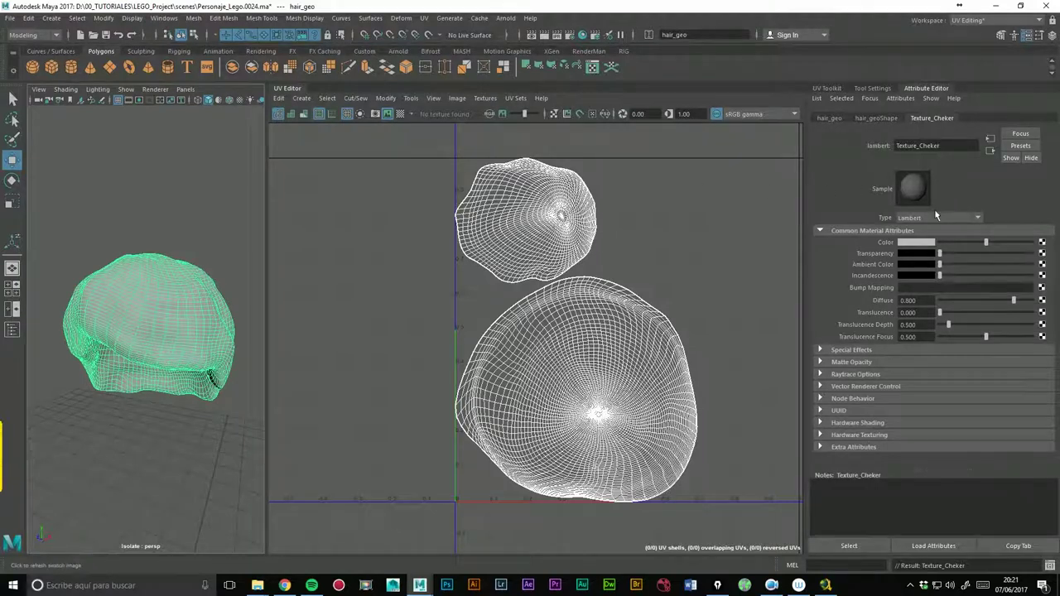
pyautogui.click(1043, 245)
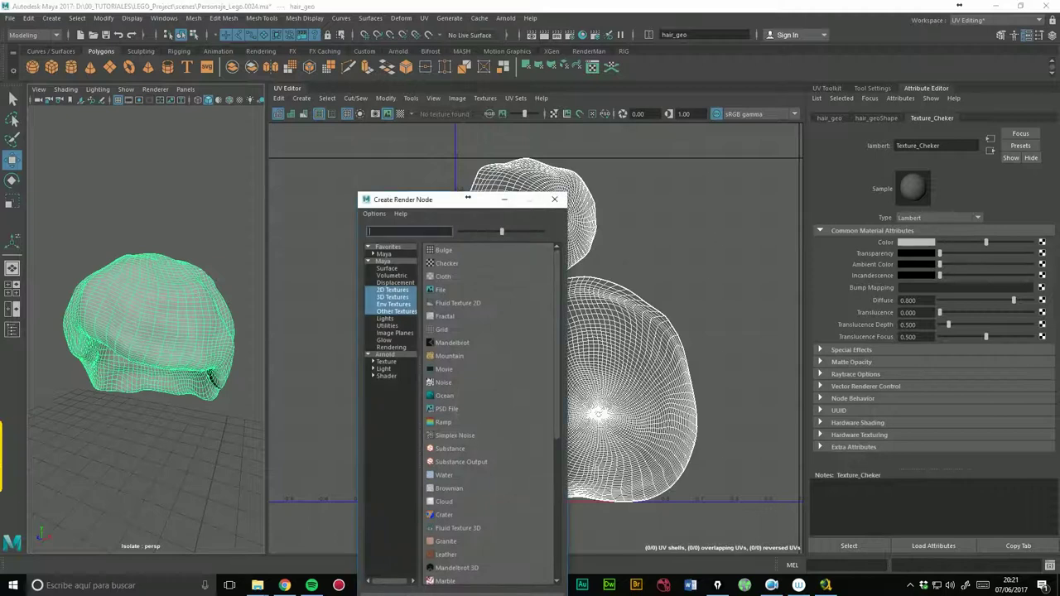
# Create a File texture node and load 1.5-UV-Test-Grid.png from sourceimages into it.
pyautogui.moveTo(468, 198); pyautogui.dragTo(550, 131)
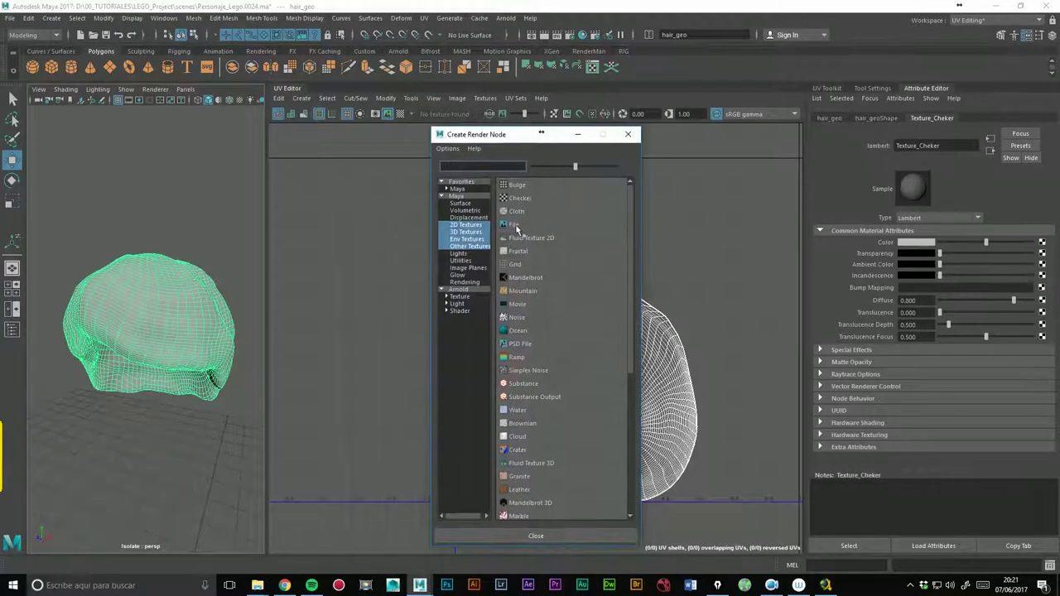
pyautogui.click(518, 223)
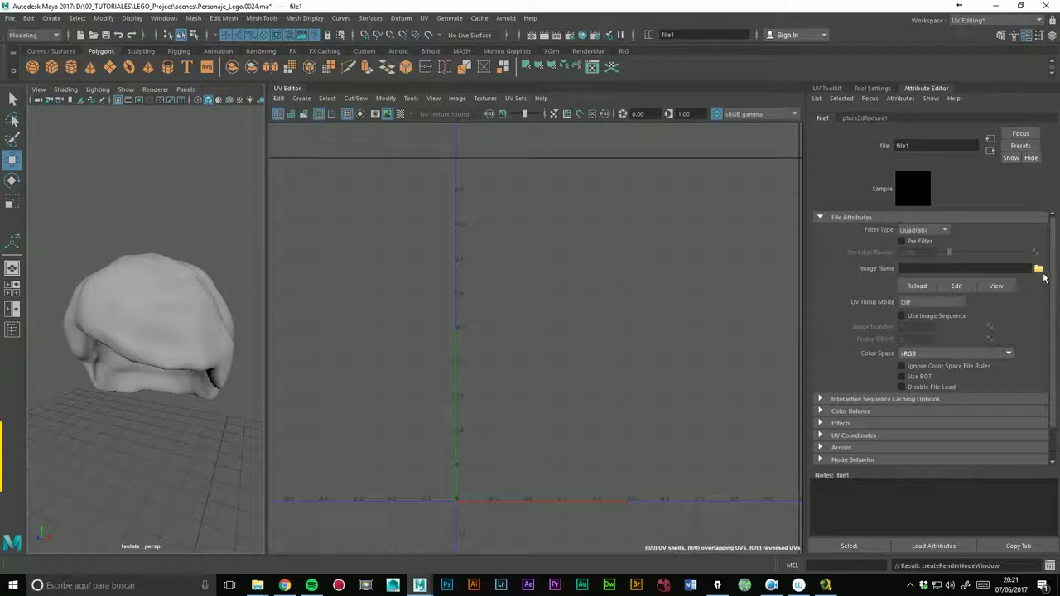
pyautogui.click(1039, 269)
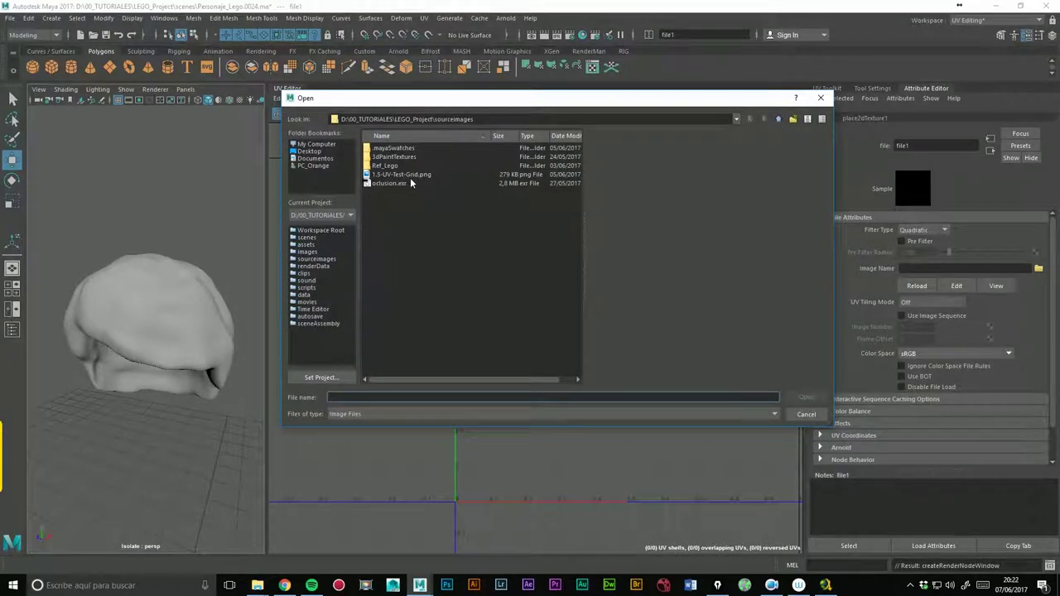
pyautogui.doubleClick(441, 121)
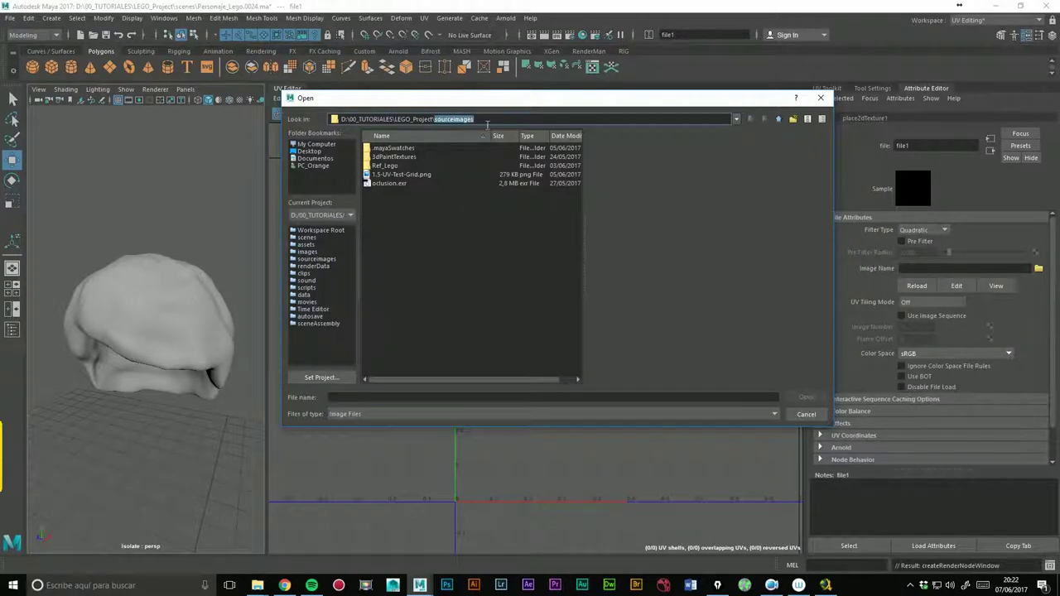
pyautogui.click(396, 174)
pyautogui.click(806, 396)
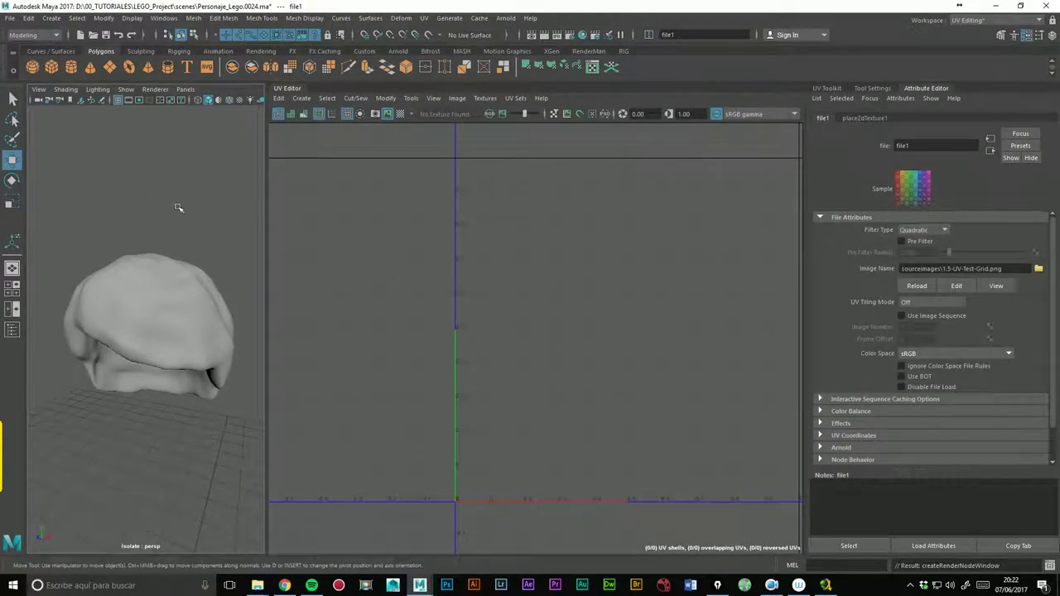
# Turn on textured display and orbit to view the checker grid on the hair.
pyautogui.click(245, 105)
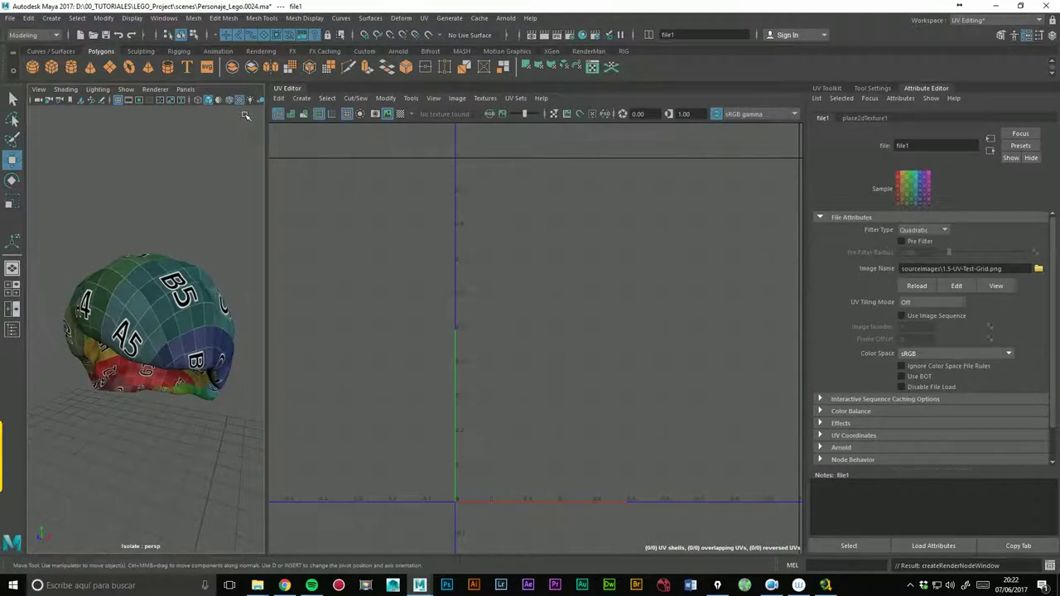
pyautogui.moveTo(225, 274)
pyautogui.keyDown('alt'); pyautogui.mouseDown()
pyautogui.moveTo(222, 258)
pyautogui.moveTo(218, 278)
pyautogui.moveTo(198, 232)
pyautogui.mouseUp(); pyautogui.keyUp('alt')
pyautogui.keyDown('alt'); pyautogui.moveTo(197, 224); pyautogui.dragTo(129, 221, button='right'); pyautogui.keyUp('alt')
pyautogui.moveTo(128, 221)
pyautogui.keyDown('alt'); pyautogui.mouseDown()
pyautogui.moveTo(213, 224)
pyautogui.moveTo(207, 201)
pyautogui.mouseUp(); pyautogui.keyUp('alt')
pyautogui.keyDown('alt'); pyautogui.moveTo(160, 269); pyautogui.dragTo(162, 283); pyautogui.keyUp('alt')
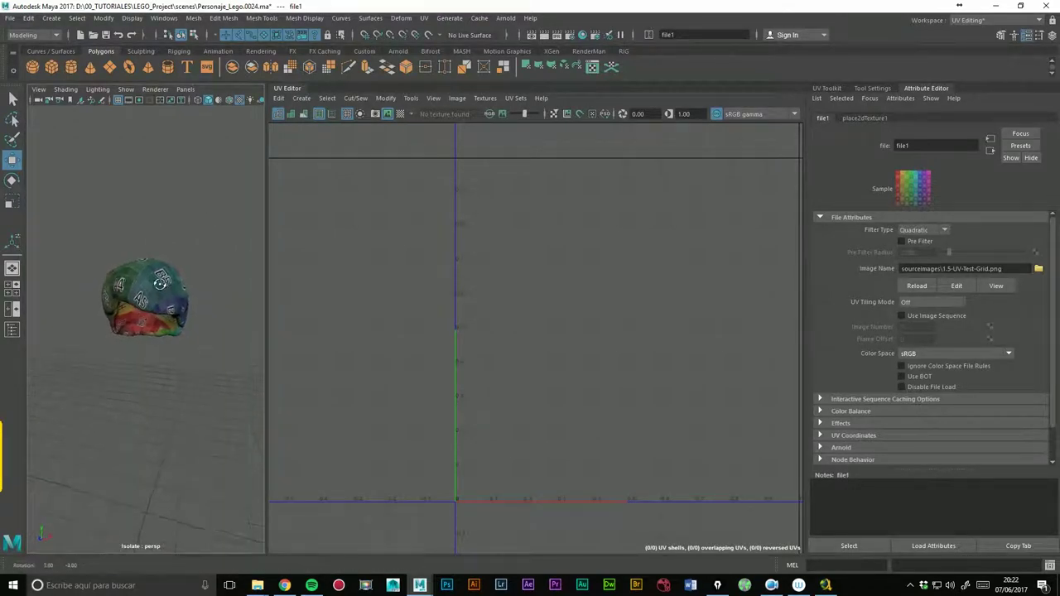
pyautogui.keyDown('alt'); pyautogui.moveTo(147, 232); pyautogui.dragTo(139, 304, button='right'); pyautogui.keyUp('alt')
pyautogui.moveTo(139, 305)
pyautogui.keyDown('alt'); pyautogui.mouseDown()
pyautogui.moveTo(116, 313)
pyautogui.moveTo(153, 302)
pyautogui.moveTo(157, 275)
pyautogui.moveTo(197, 306)
pyautogui.moveTo(152, 268)
pyautogui.mouseUp(); pyautogui.keyUp('alt')
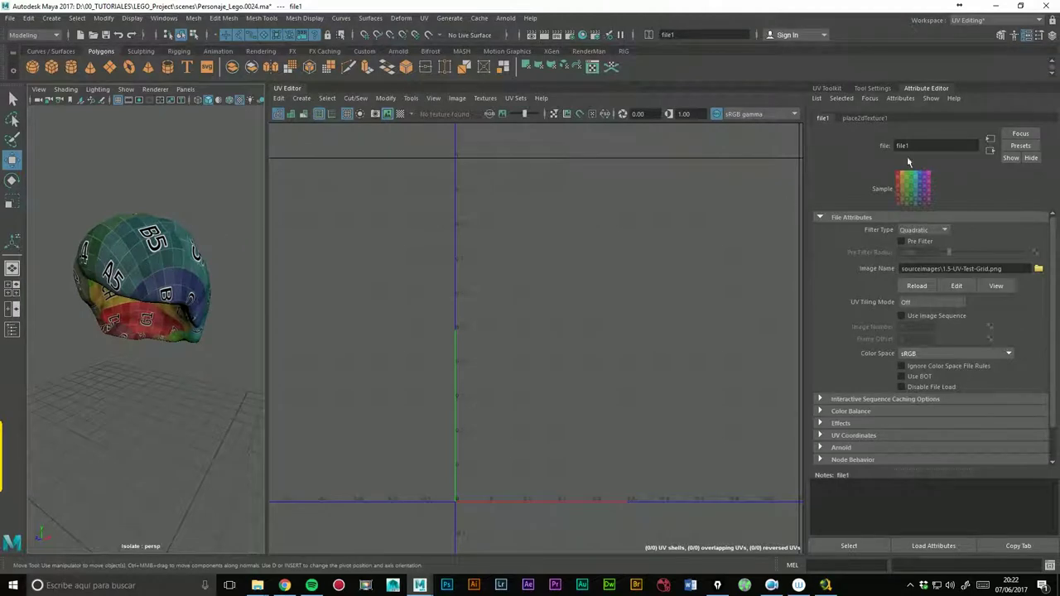
# Select hair_geo and bring up the file1 and place2dTexture1 attributes.
pyautogui.click(164, 272)
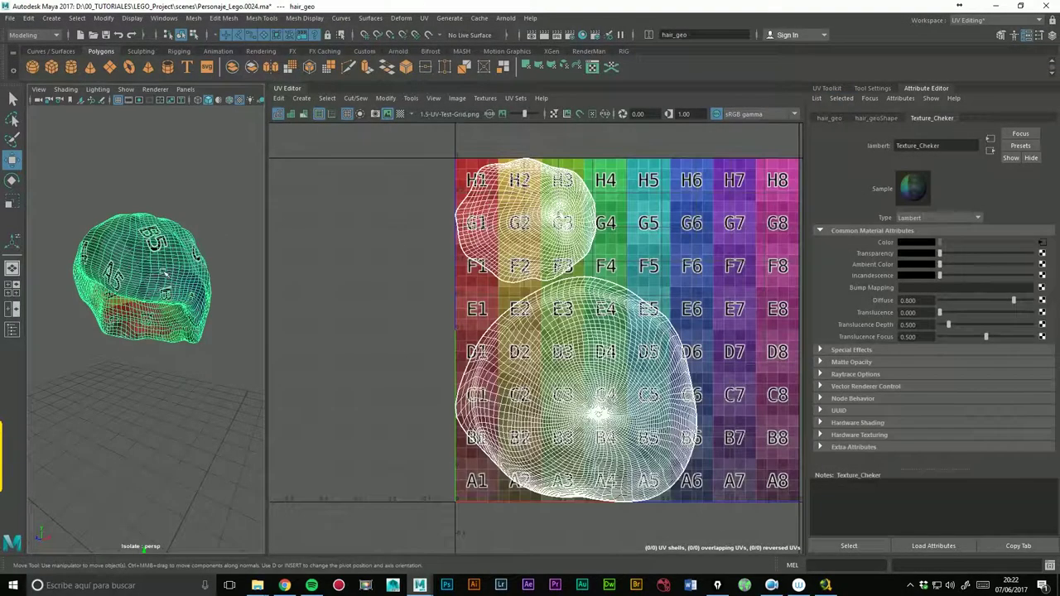
pyautogui.click(1042, 242)
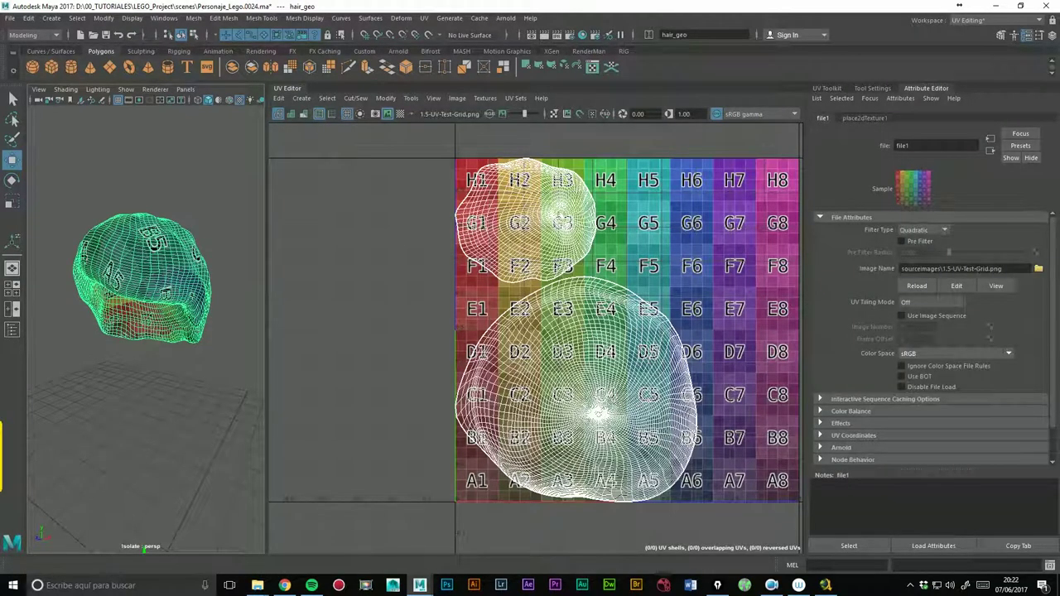
pyautogui.click(863, 120)
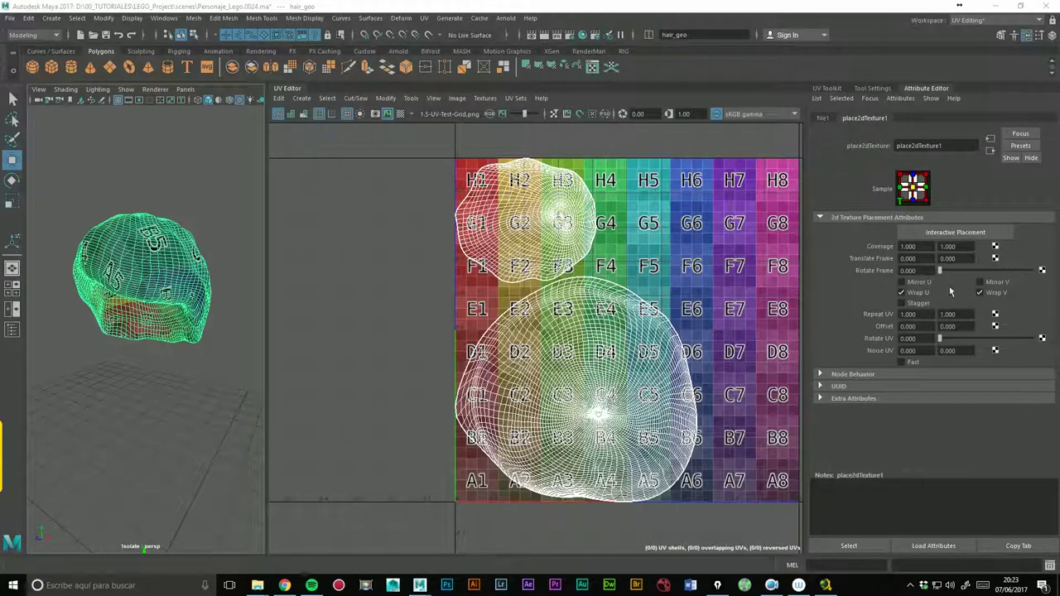
pyautogui.keyDown('alt'); pyautogui.moveTo(681, 291); pyautogui.dragTo(586, 282, button='middle'); pyautogui.keyUp('alt')
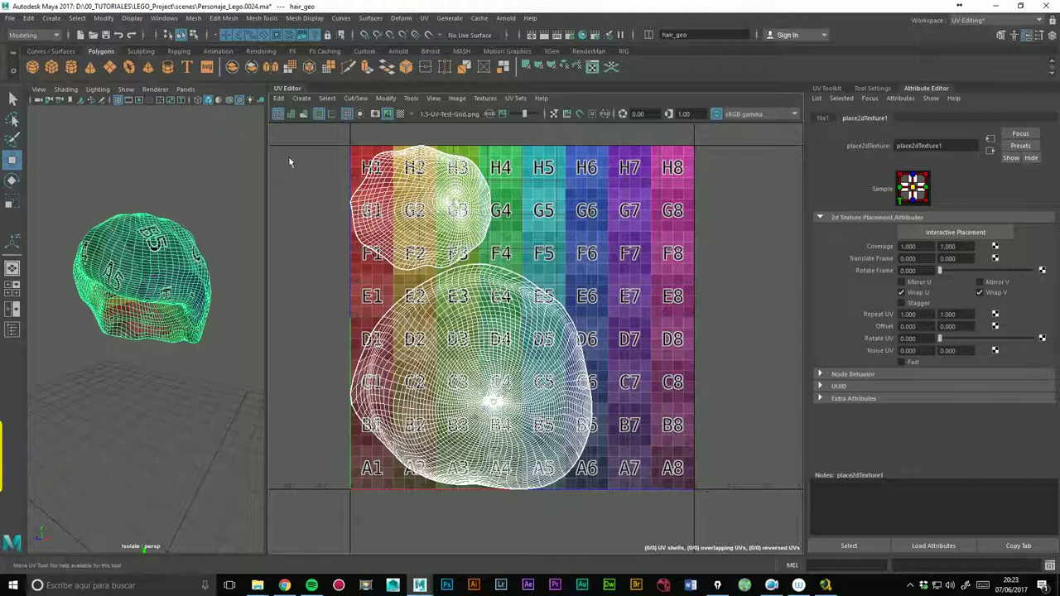
# Set place2dTexture1 Repeat UV to 2 × 2 and preview the denser checker.
pyautogui.click(926, 316)
pyautogui.press('Tab')
pyautogui.write('2')
pyautogui.press('Return')
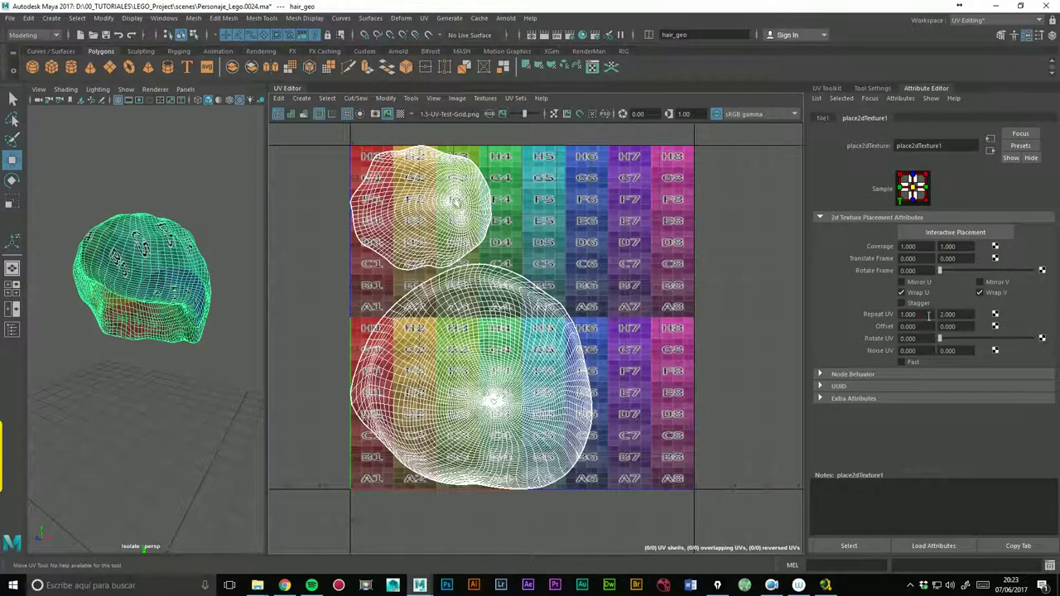
pyautogui.write('2')
pyautogui.press('Return')
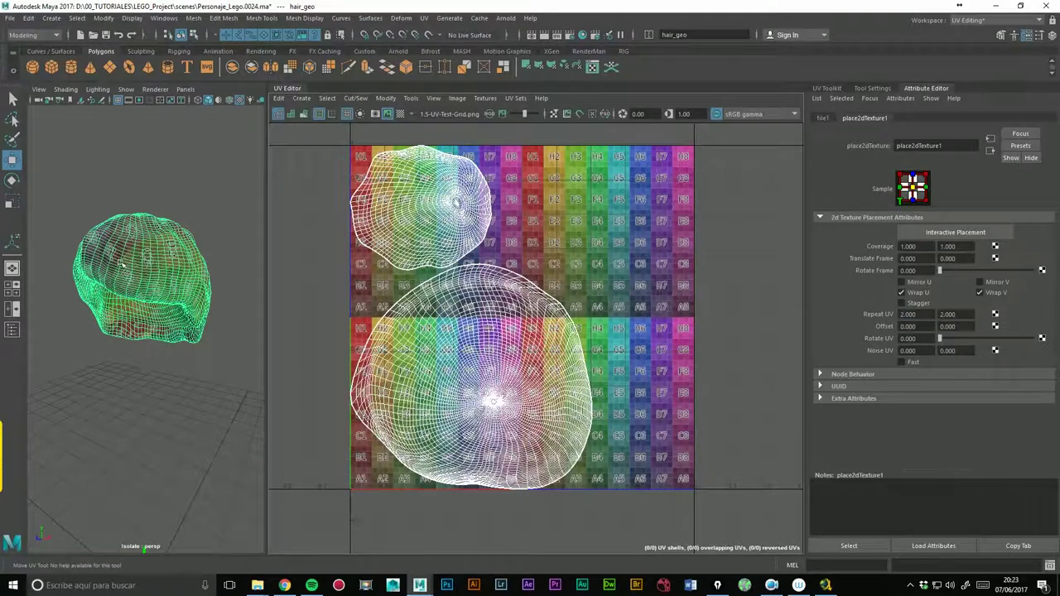
pyautogui.click(191, 251)
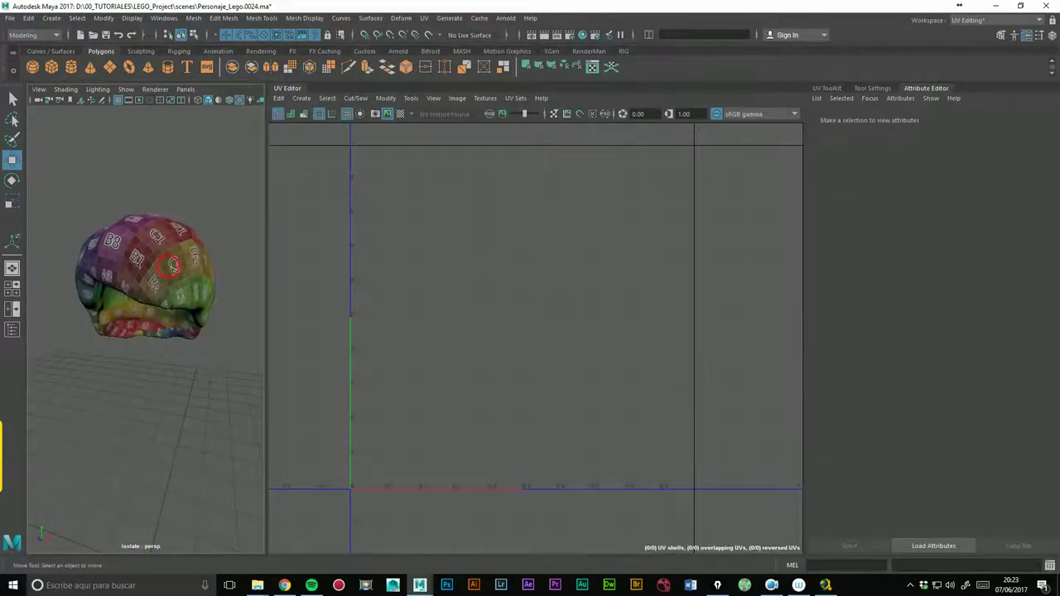
pyautogui.keyDown('alt'); pyautogui.moveTo(143, 285); pyautogui.dragTo(167, 272); pyautogui.keyUp('alt')
pyautogui.click(150, 270)
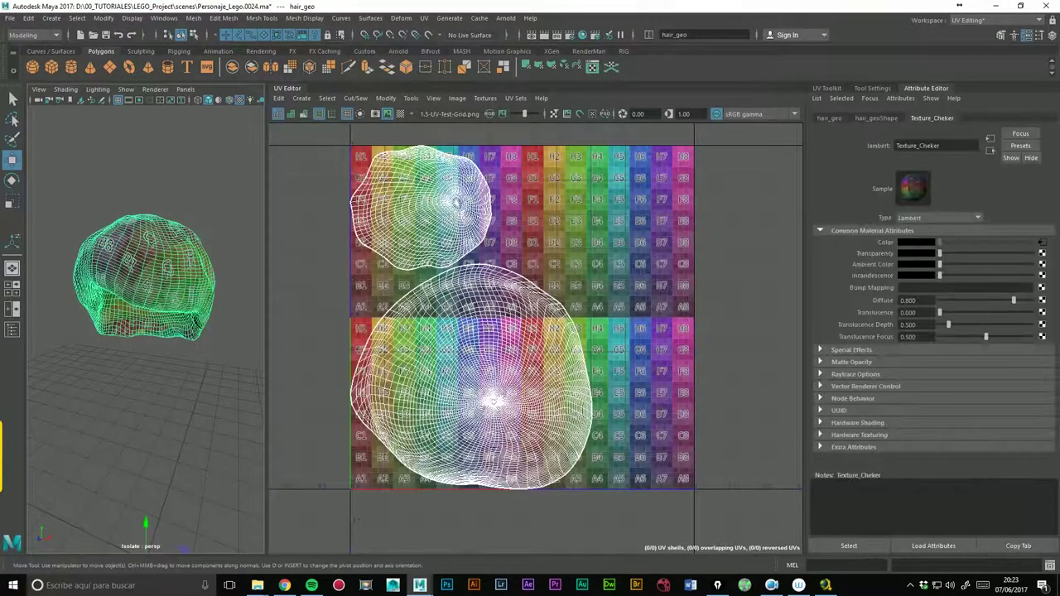
# Try a Repeat UV of 3 × 3 and orbit the hair to compare.
pyautogui.click(1043, 242)
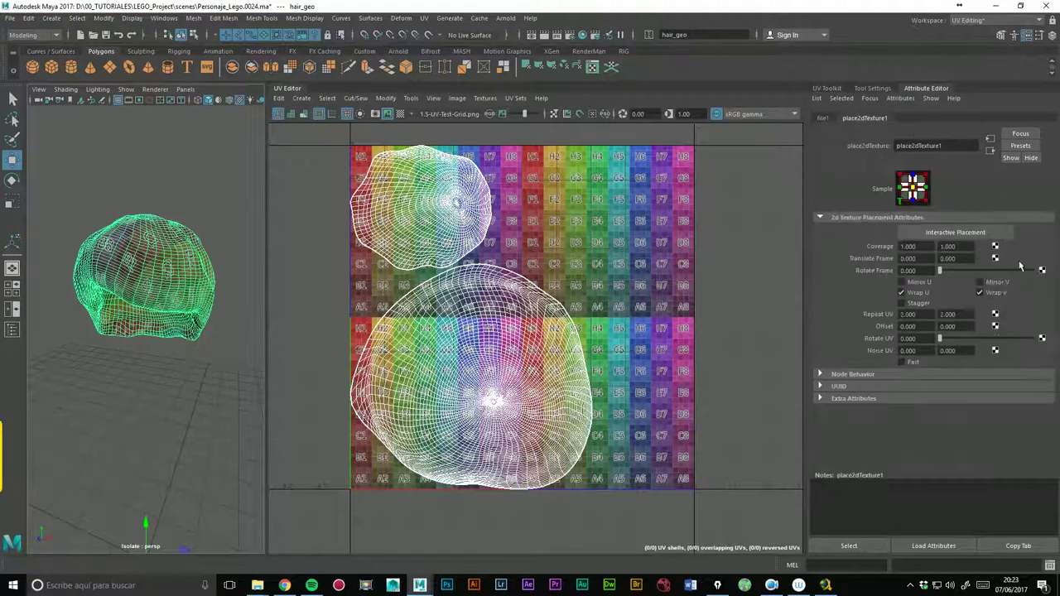
pyautogui.write('3')
pyautogui.press('Return')
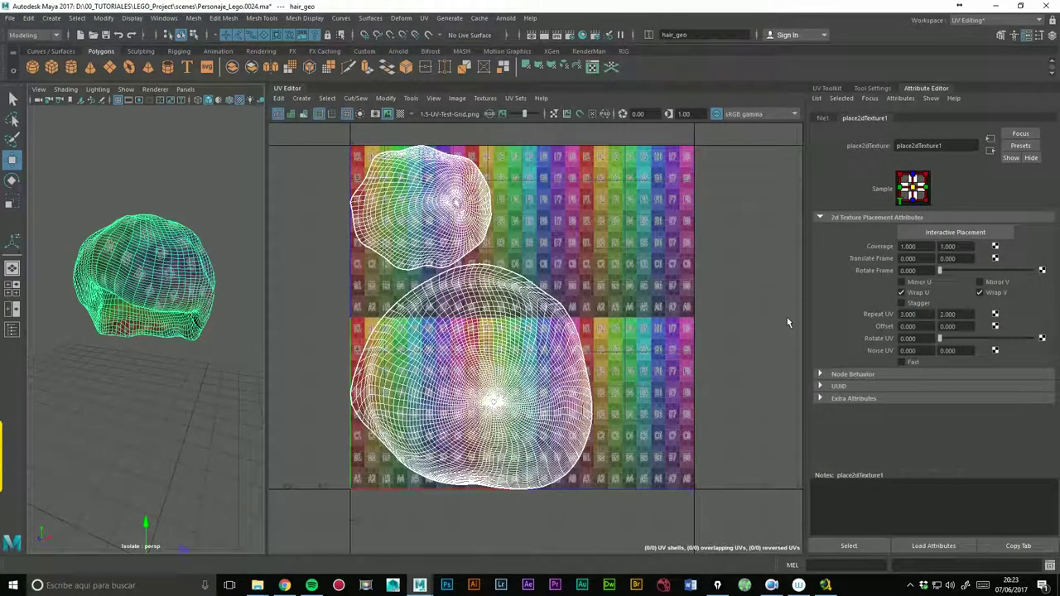
pyautogui.write('3')
pyautogui.press('Return')
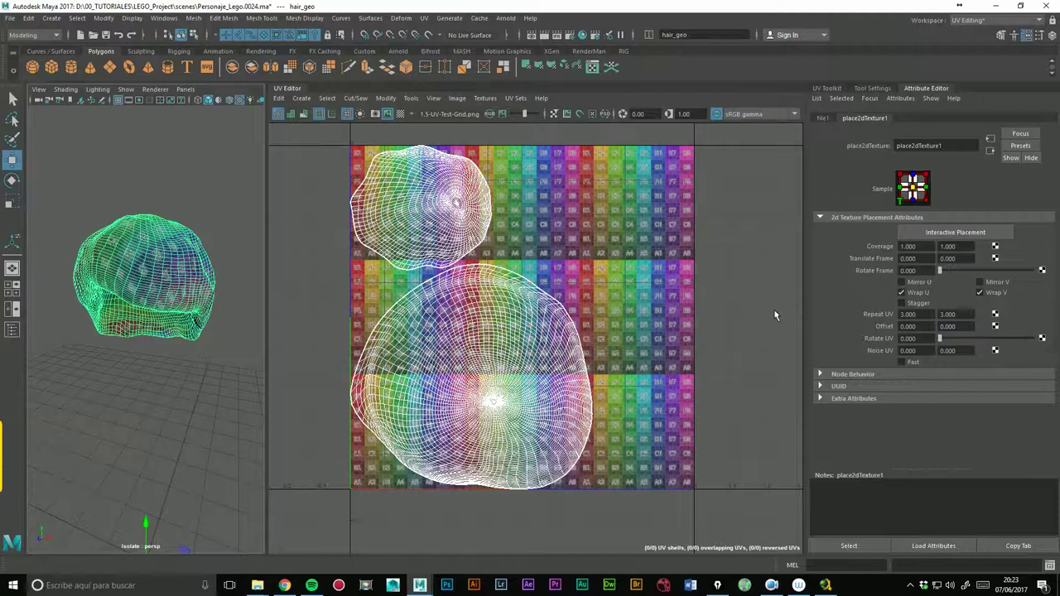
pyautogui.click(113, 160)
pyautogui.moveTo(113, 161)
pyautogui.keyDown('alt'); pyautogui.mouseDown()
pyautogui.moveTo(248, 219)
pyautogui.moveTo(201, 227)
pyautogui.moveTo(197, 205)
pyautogui.moveTo(158, 178)
pyautogui.mouseUp(); pyautogui.keyUp('alt')
pyautogui.keyDown('alt'); pyautogui.moveTo(158, 177); pyautogui.dragTo(204, 161, button='right'); pyautogui.keyUp('alt')
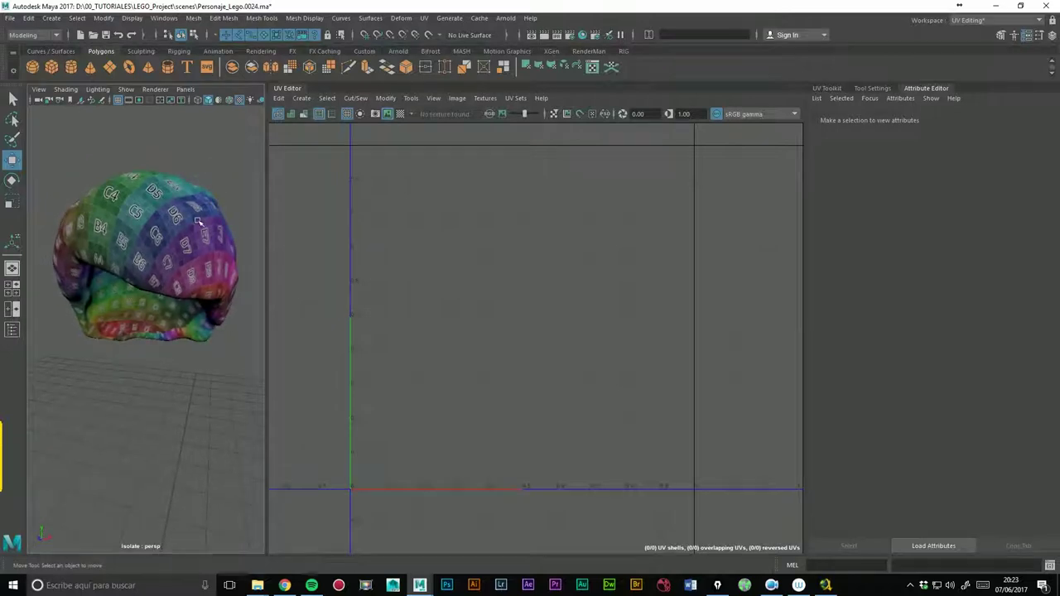
# Set Repeat UV back to 2 × 2 and preview the result.
pyautogui.click(195, 192)
pyautogui.click(876, 117)
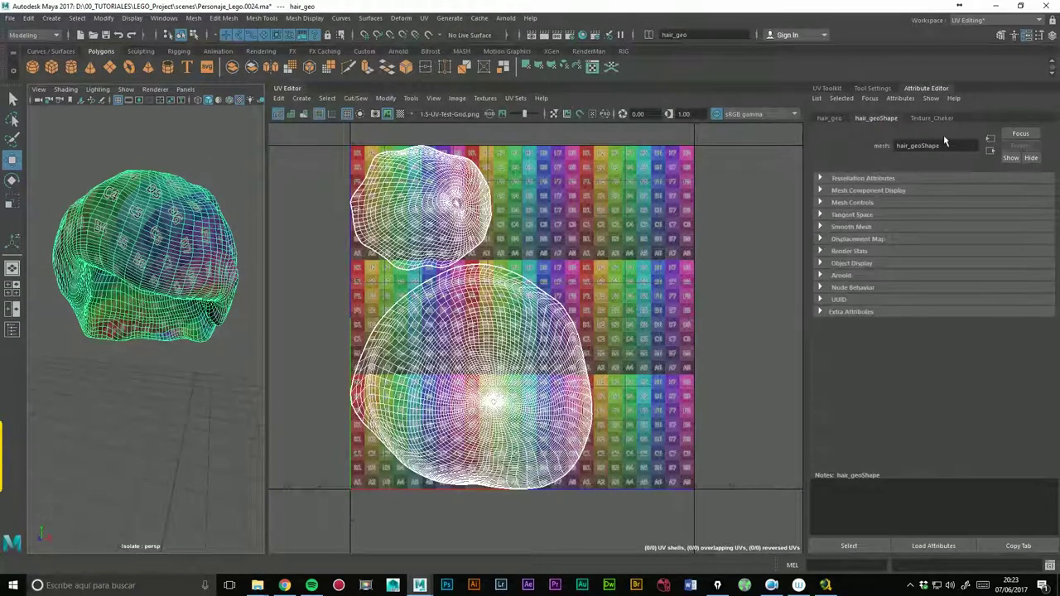
pyautogui.click(932, 117)
pyautogui.click(1052, 257)
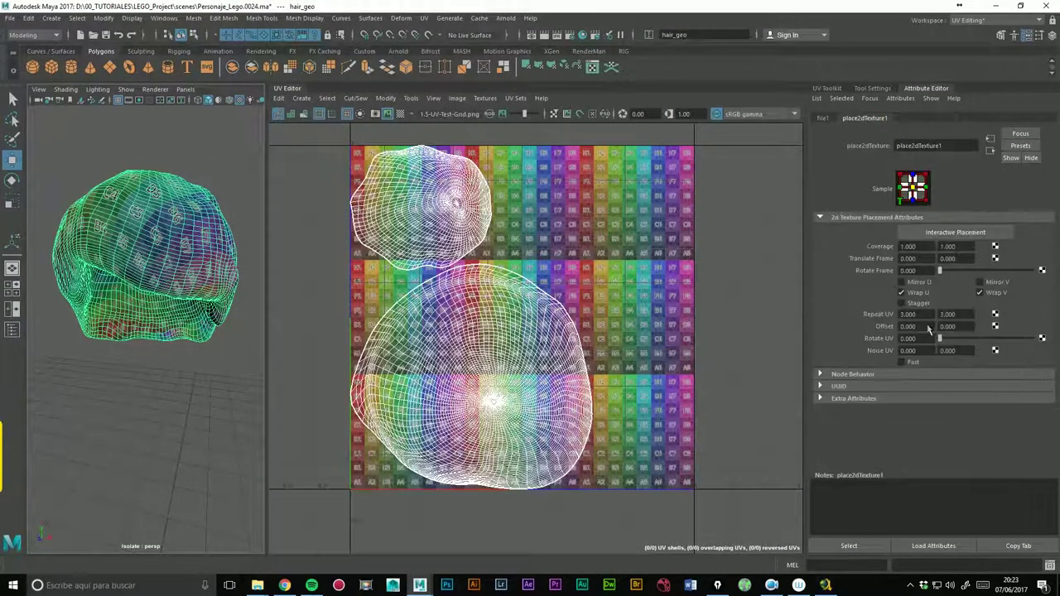
pyautogui.write('2')
pyautogui.press('Return')
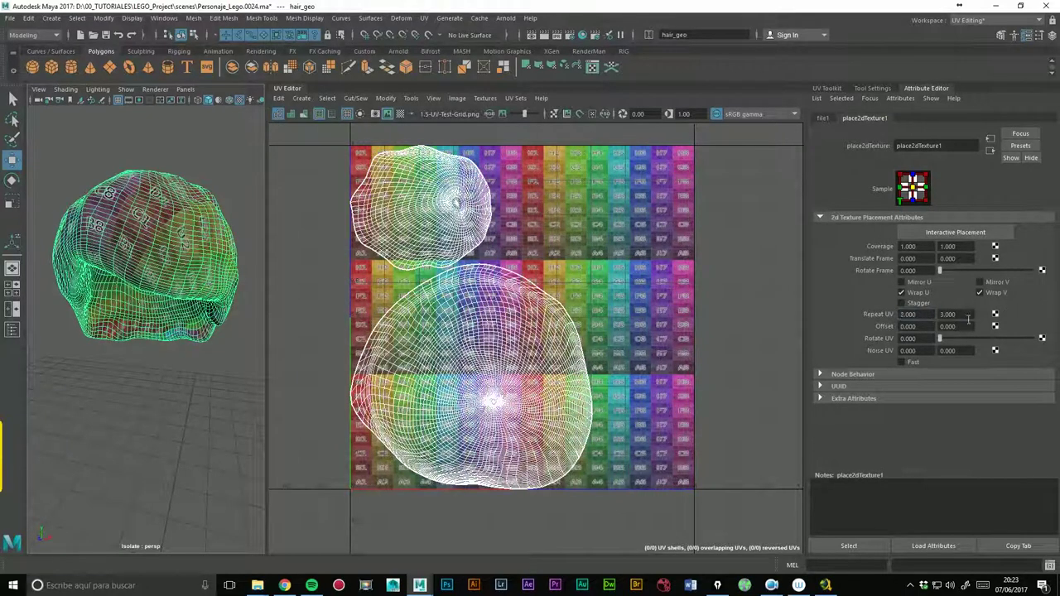
pyautogui.write('2')
pyautogui.press('Return')
pyautogui.click(165, 386)
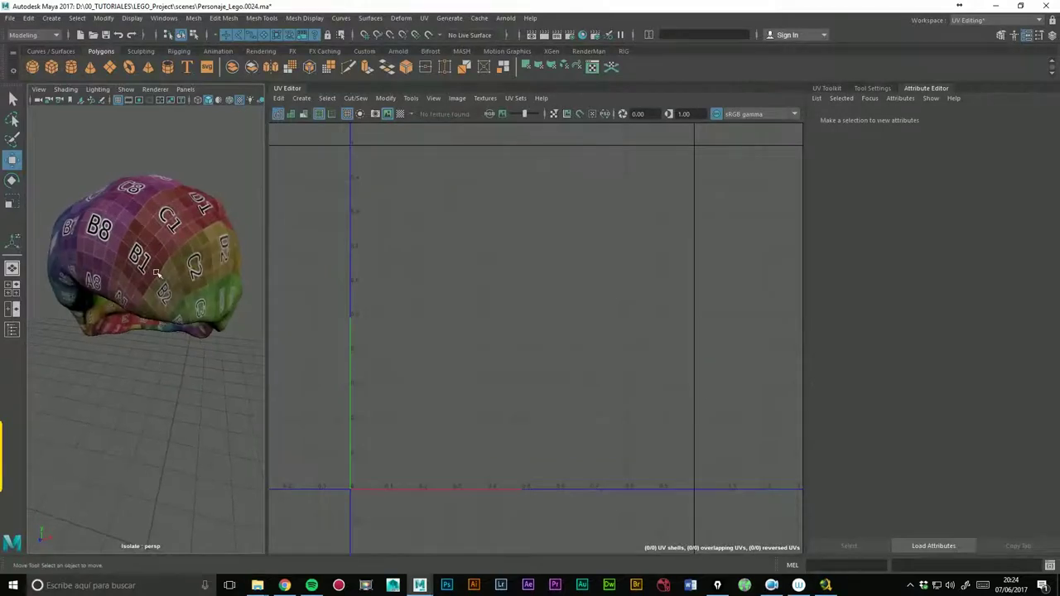
pyautogui.click(156, 274)
pyautogui.moveTo(169, 276)
pyautogui.keyDown('alt'); pyautogui.mouseDown()
pyautogui.moveTo(165, 323)
pyautogui.moveTo(217, 222)
pyautogui.moveTo(205, 313)
pyautogui.moveTo(221, 267)
pyautogui.moveTo(163, 214)
pyautogui.moveTo(87, 253)
pyautogui.mouseUp(); pyautogui.keyUp('alt')
pyautogui.scroll(3, 165, 323)
pyautogui.scroll(-2, 217, 222)
pyautogui.scroll(-2, 217, 248)
pyautogui.click(176, 201)
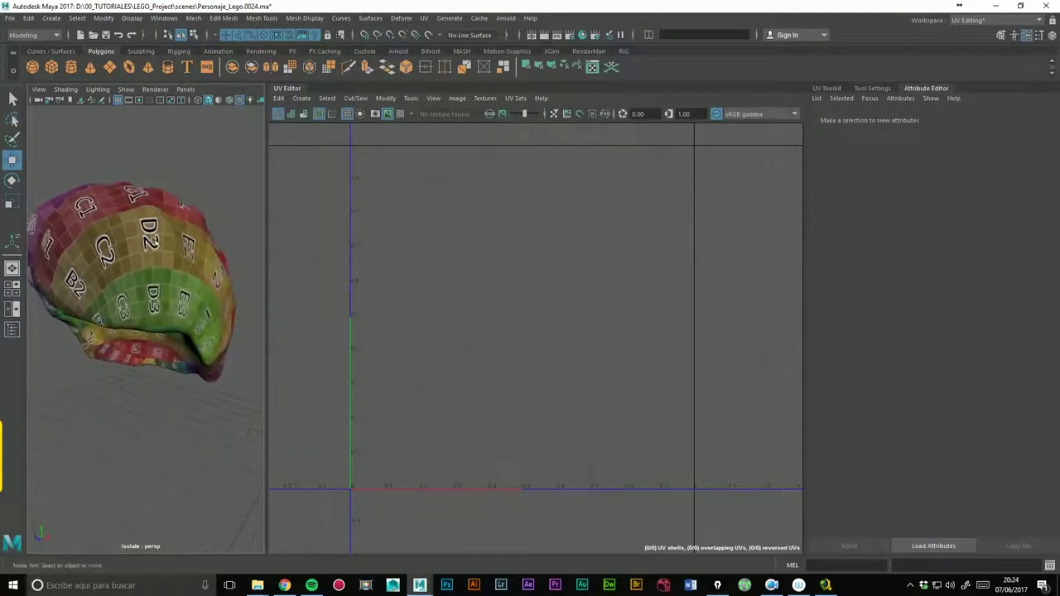
pyautogui.keyDown('alt'); pyautogui.moveTo(189, 261); pyautogui.dragTo(77, 268); pyautogui.keyUp('alt')
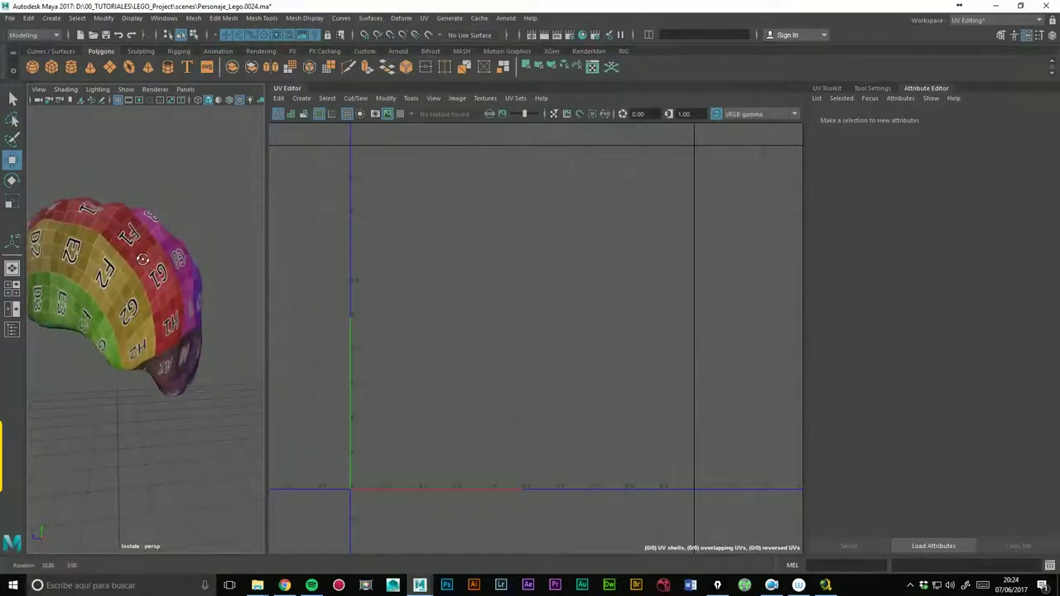
pyautogui.keyDown('alt'); pyautogui.moveTo(119, 301); pyautogui.dragTo(186, 233); pyautogui.keyUp('alt')
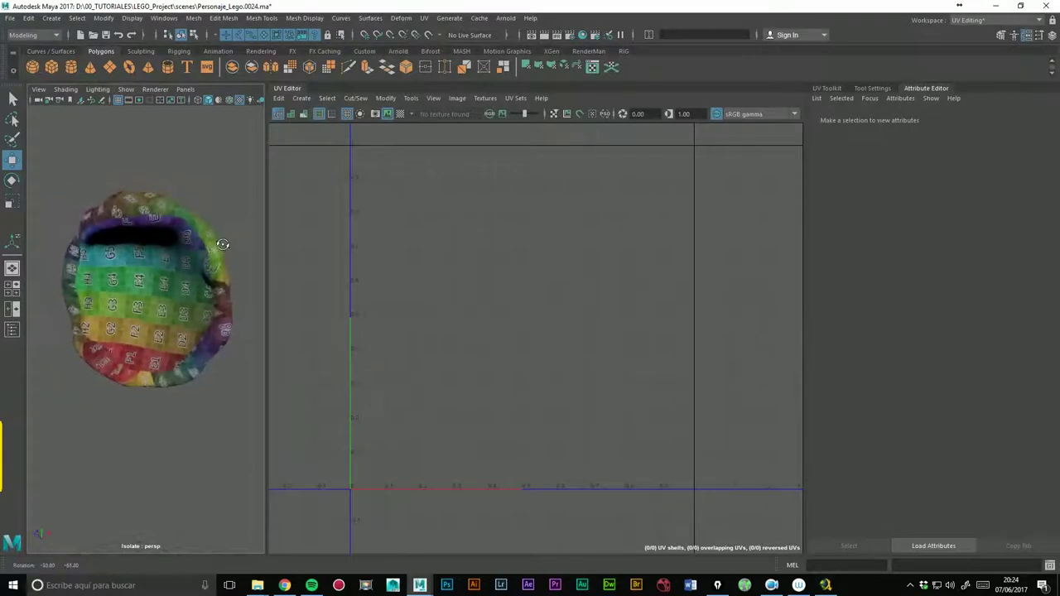
pyautogui.moveTo(185, 233)
pyautogui.keyDown('alt'); pyautogui.mouseDown()
pyautogui.moveTo(181, 280)
pyautogui.moveTo(178, 266)
pyautogui.mouseUp(); pyautogui.keyUp('alt')
pyautogui.click(180, 280)
pyautogui.scroll(3, 179, 266)
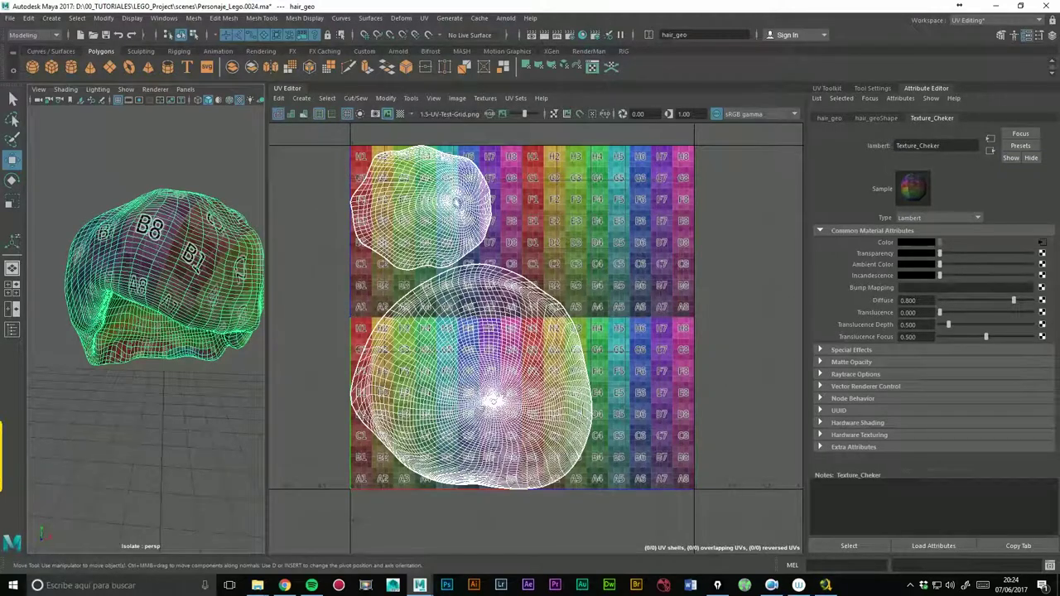
# Reframe the UV view, orbit the checkered hair, and reselect the hair mesh.
pyautogui.keyDown('alt'); pyautogui.moveTo(579, 507); pyautogui.dragTo(634, 466, button='middle'); pyautogui.keyUp('alt')
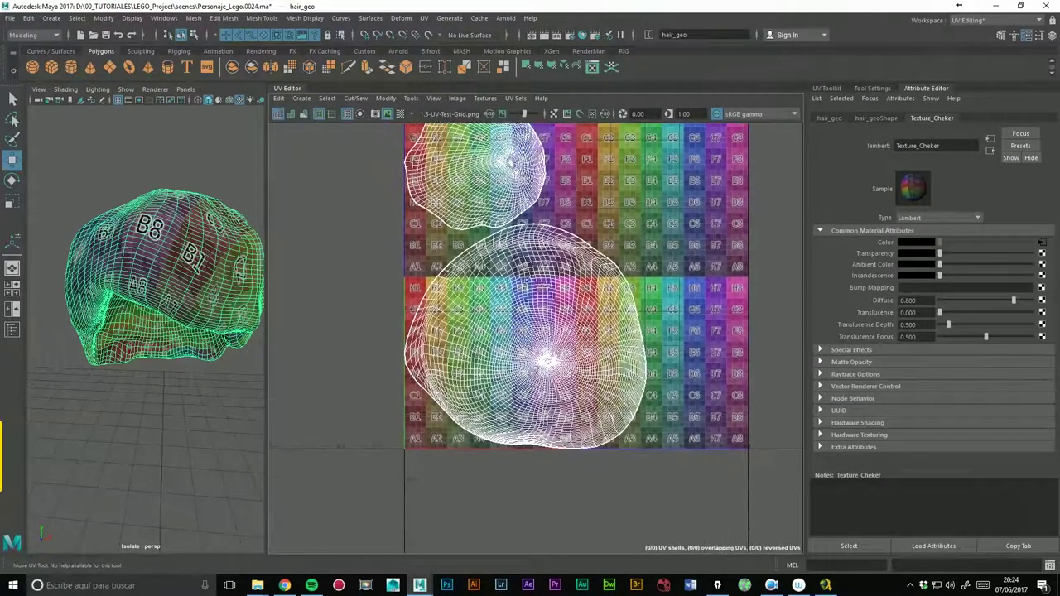
pyautogui.moveTo(204, 300)
pyautogui.keyDown('alt'); pyautogui.mouseDown()
pyautogui.moveTo(376, 298)
pyautogui.moveTo(412, 271)
pyautogui.mouseUp(); pyautogui.keyUp('alt')
pyautogui.keyDown('alt'); pyautogui.moveTo(152, 298); pyautogui.dragTo(193, 314); pyautogui.keyUp('alt')
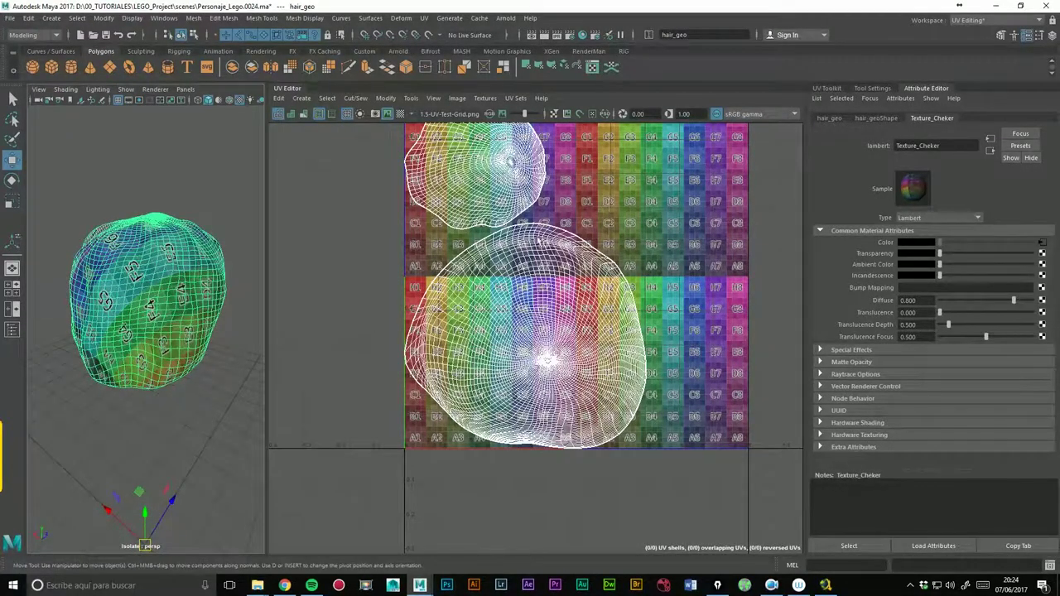
pyautogui.click(191, 188)
pyautogui.click(146, 298)
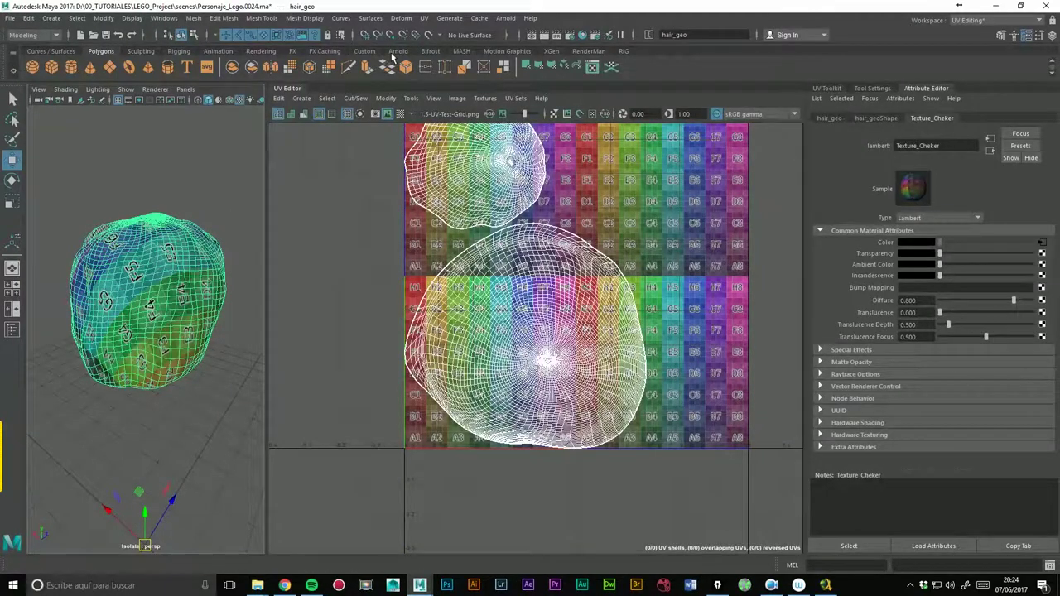
# Switch the side panel to the UV Toolkit and increment-save the scene.
pyautogui.click(424, 17)
pyautogui.click(426, 18)
pyautogui.click(827, 88)
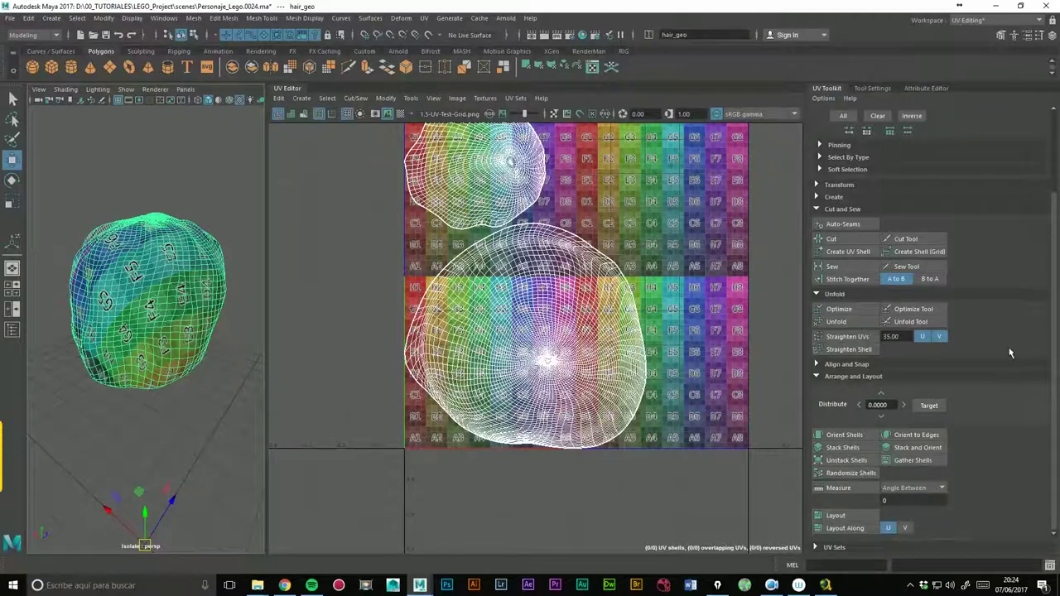
pyautogui.hotkey('ctrl', 'alt', 's')
pyautogui.click(425, 18)
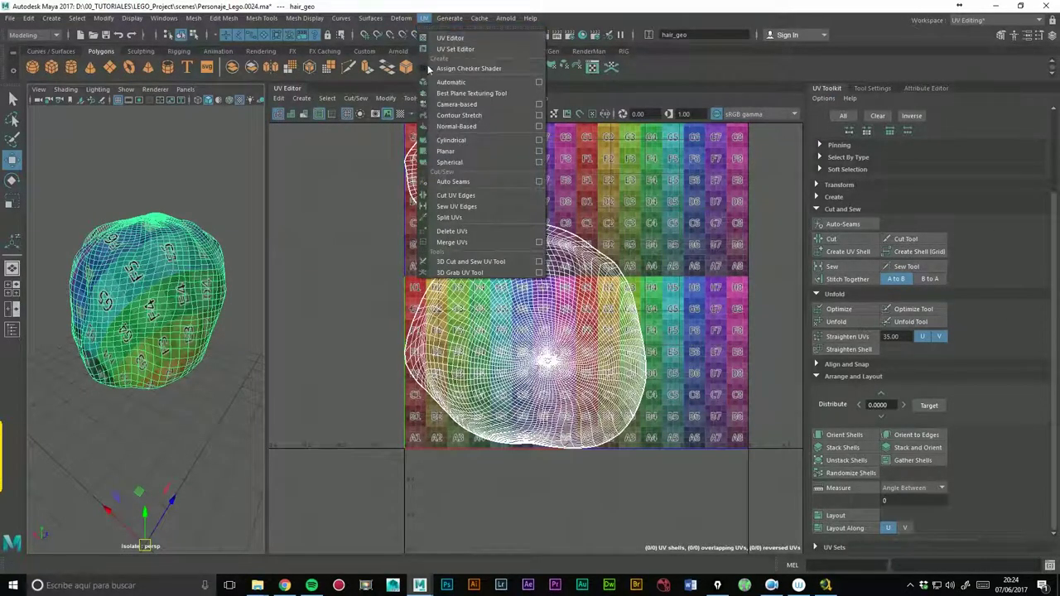
# Cut a UV seam along the edge loop through the hair's top pole using 3D Cut and Sew.
pyautogui.click(464, 263)
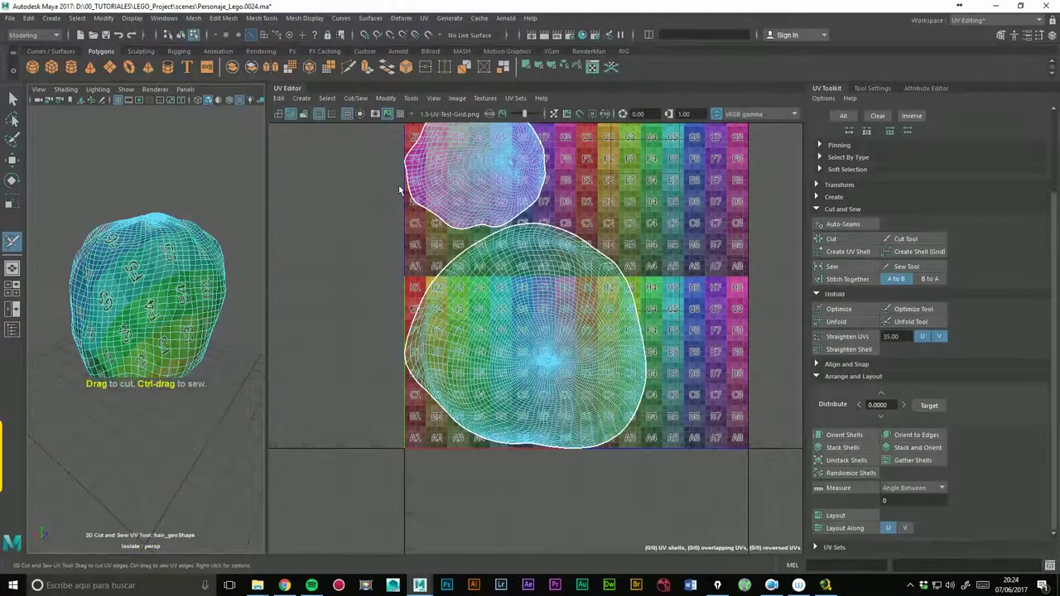
pyautogui.moveTo(268, 236)
pyautogui.mouseDown()
pyautogui.moveTo(368, 215)
pyautogui.moveTo(170, 194)
pyautogui.mouseUp()
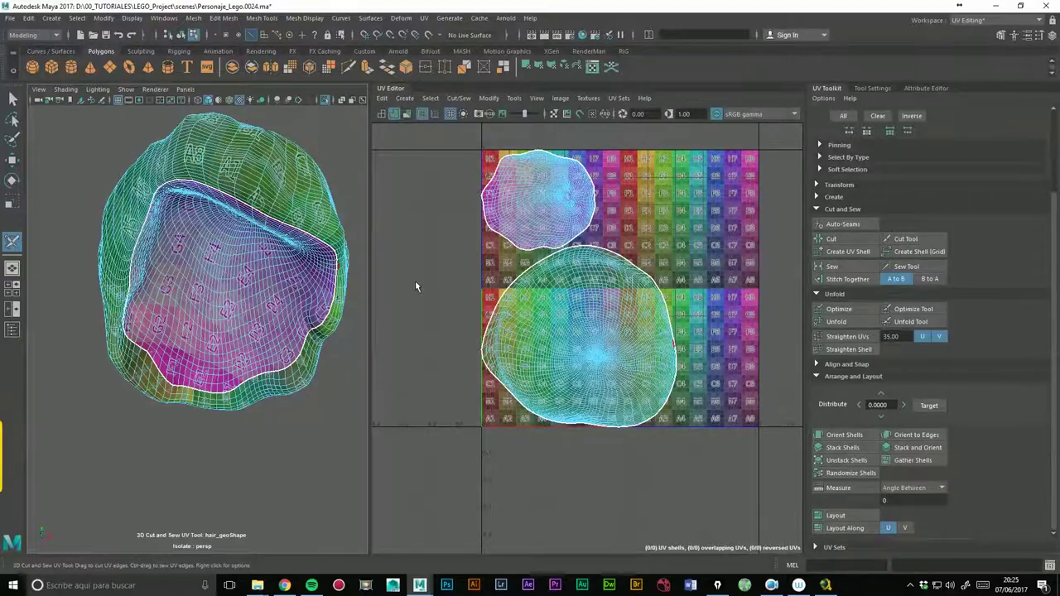
pyautogui.keyDown('alt'); pyautogui.moveTo(360, 243); pyautogui.dragTo(341, 170); pyautogui.keyUp('alt')
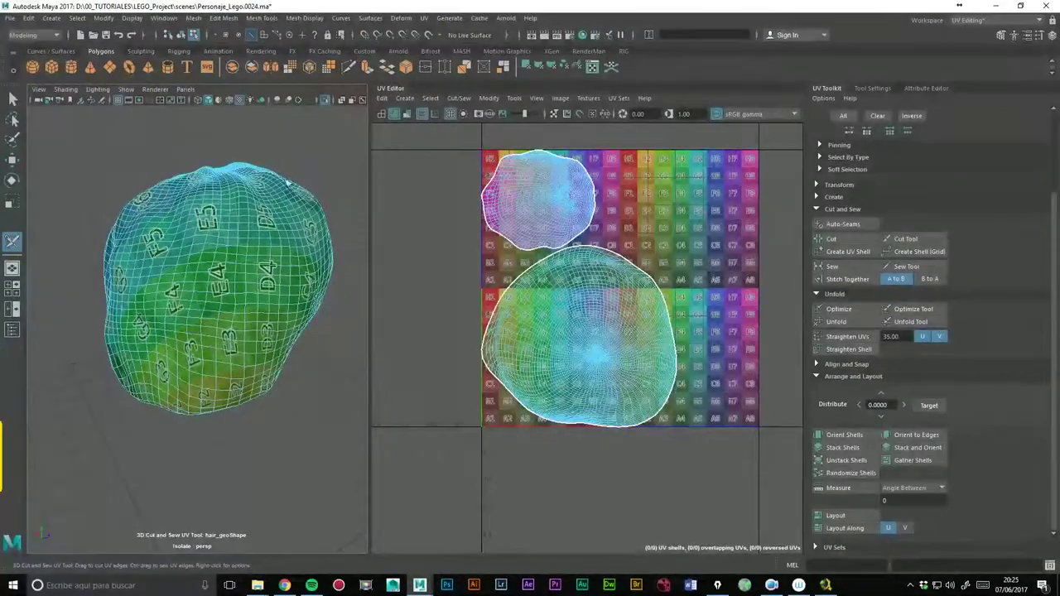
pyautogui.moveTo(248, 198)
pyautogui.keyDown('alt'); pyautogui.mouseDown()
pyautogui.moveTo(331, 186)
pyautogui.moveTo(337, 171)
pyautogui.mouseUp(); pyautogui.keyUp('alt')
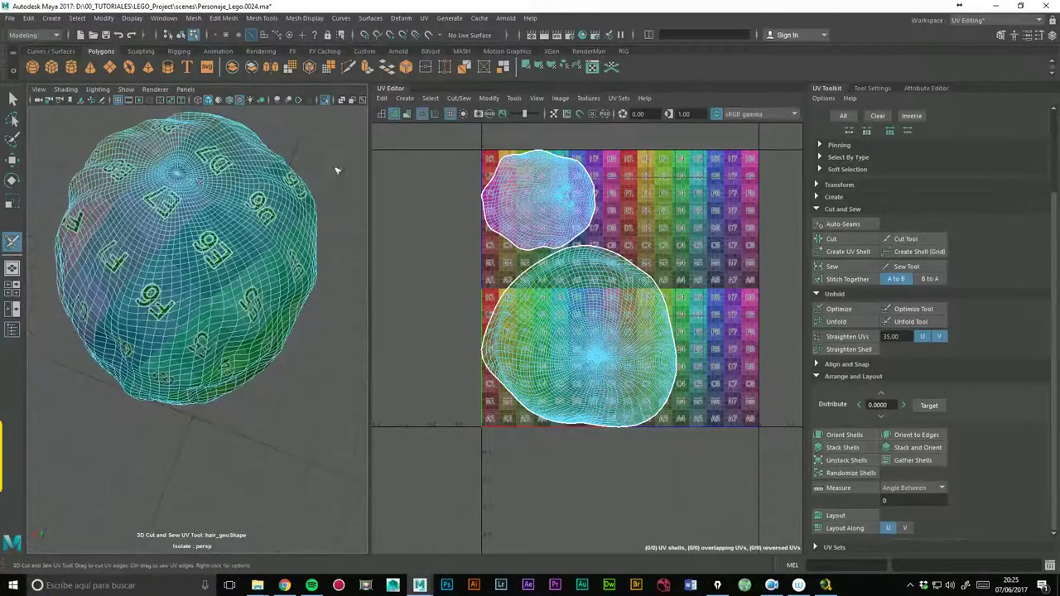
pyautogui.keyDown('alt'); pyautogui.moveTo(195, 171); pyautogui.dragTo(344, 220); pyautogui.keyUp('alt')
pyautogui.scroll(5, 344, 219)
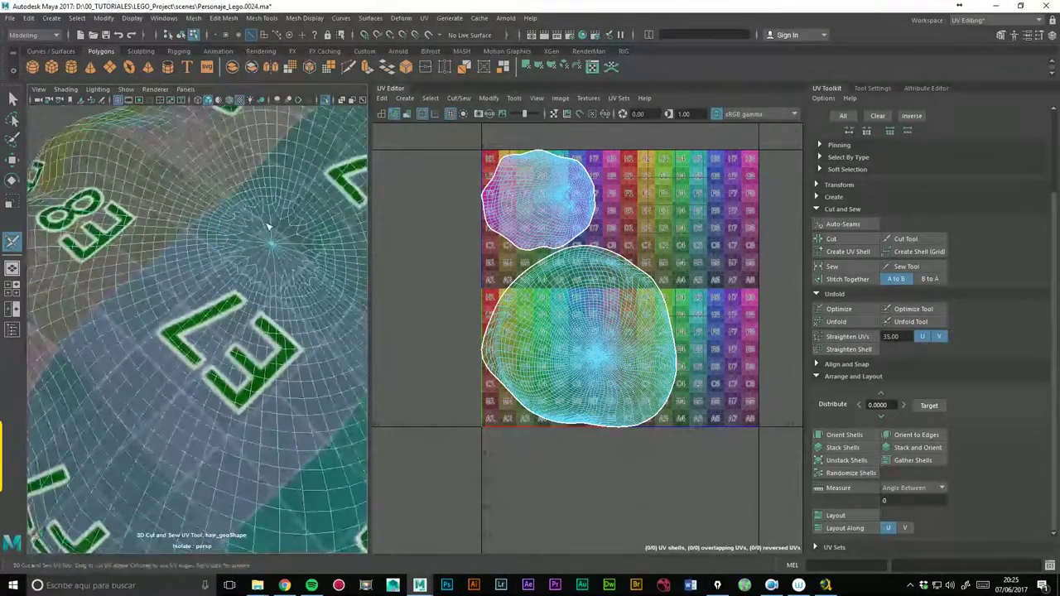
pyautogui.doubleClick(178, 262)
pyautogui.press('f')
pyautogui.moveTo(198, 248)
pyautogui.keyDown('alt'); pyautogui.mouseDown()
pyautogui.moveTo(226, 235)
pyautogui.moveTo(236, 185)
pyautogui.moveTo(159, 187)
pyautogui.moveTo(144, 240)
pyautogui.moveTo(71, 254)
pyautogui.moveTo(260, 243)
pyautogui.moveTo(69, 256)
pyautogui.moveTo(256, 254)
pyautogui.moveTo(230, 220)
pyautogui.moveTo(293, 256)
pyautogui.moveTo(357, 200)
pyautogui.mouseUp(); pyautogui.keyUp('alt')
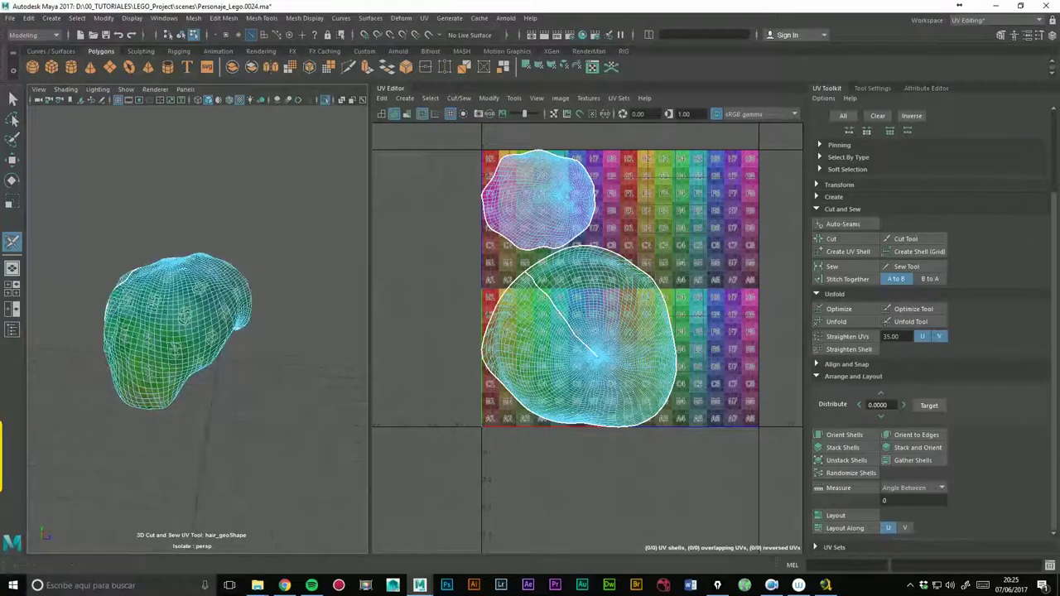
pyautogui.click(12, 97)
# Select all the hair UV shells and unfold them.
pyautogui.keyDown('alt'); pyautogui.moveTo(468, 181); pyautogui.dragTo(452, 212, button='middle'); pyautogui.keyUp('alt')
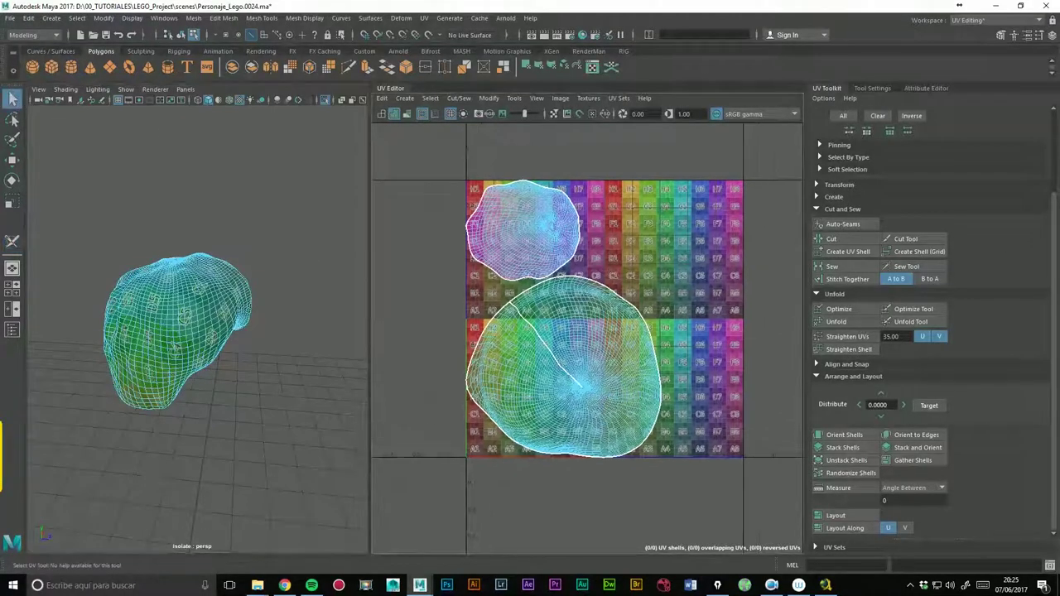
pyautogui.moveTo(441, 164); pyautogui.dragTo(782, 494)
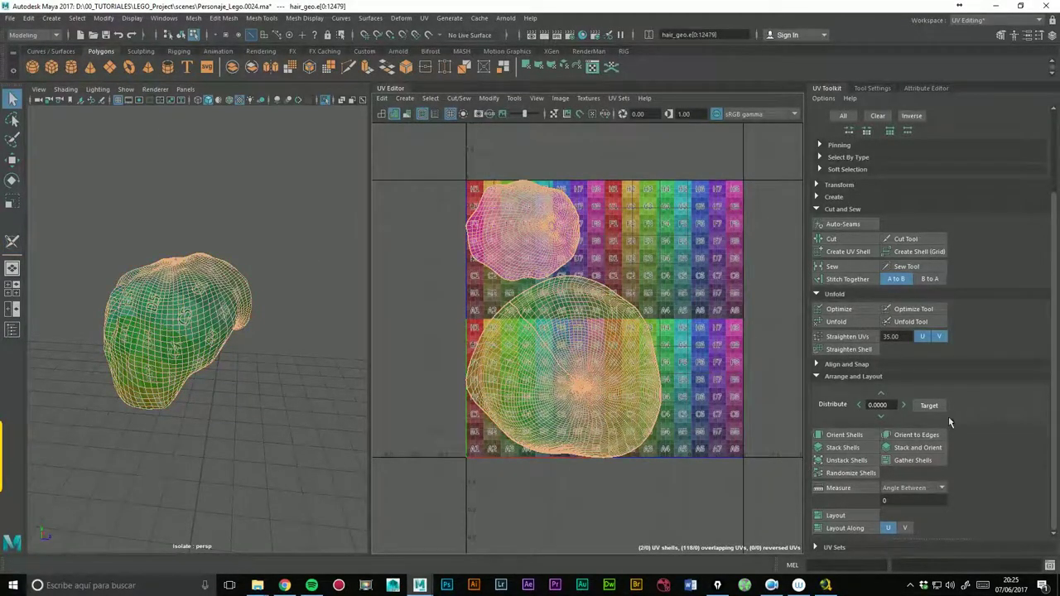
pyautogui.click(837, 321)
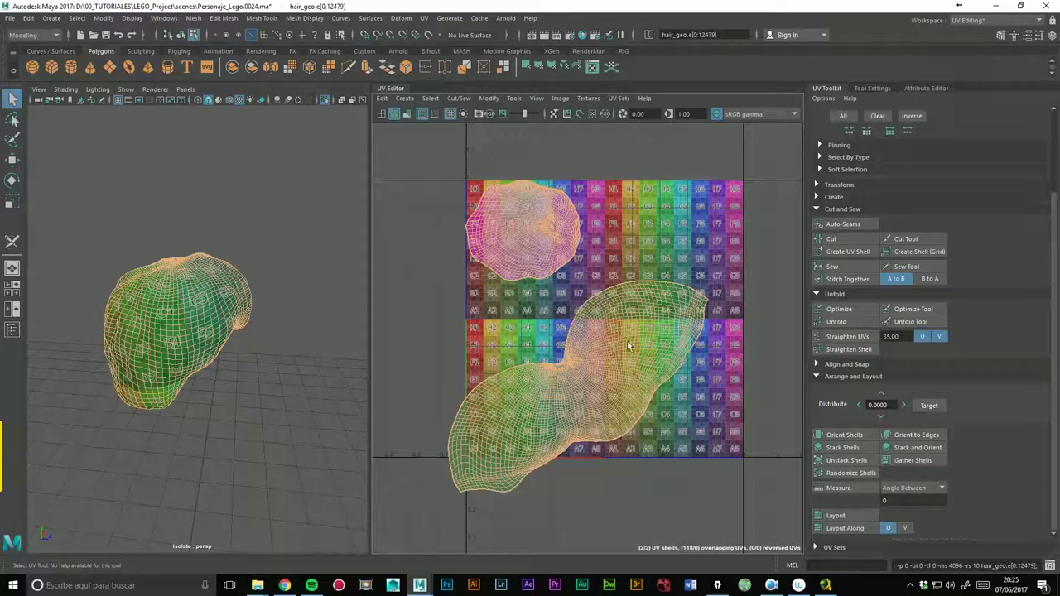
pyautogui.moveTo(309, 312)
pyautogui.keyDown('alt'); pyautogui.mouseDown()
pyautogui.moveTo(224, 319)
pyautogui.moveTo(362, 300)
pyautogui.moveTo(307, 374)
pyautogui.moveTo(375, 391)
pyautogui.moveTo(484, 382)
pyautogui.moveTo(538, 392)
pyautogui.mouseUp(); pyautogui.keyUp('alt')
pyautogui.keyDown('alt'); pyautogui.moveTo(297, 411); pyautogui.dragTo(285, 248); pyautogui.keyUp('alt')
# Show the textured hair and orbit around it to inspect the unfolded UVs.
pyautogui.click(287, 160)
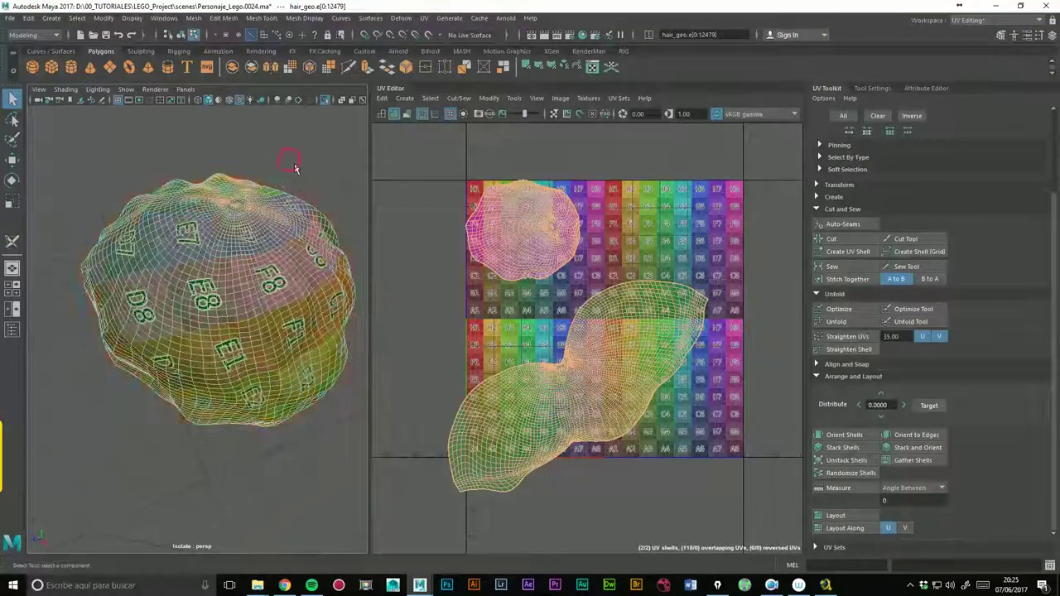
pyautogui.press('F8')
pyautogui.moveTo(215, 240)
pyautogui.keyDown('alt'); pyautogui.mouseDown()
pyautogui.moveTo(217, 204)
pyautogui.moveTo(291, 291)
pyautogui.moveTo(242, 305)
pyautogui.mouseUp(); pyautogui.keyUp('alt')
pyautogui.scroll(-3, 240, 241)
pyautogui.click(241, 307)
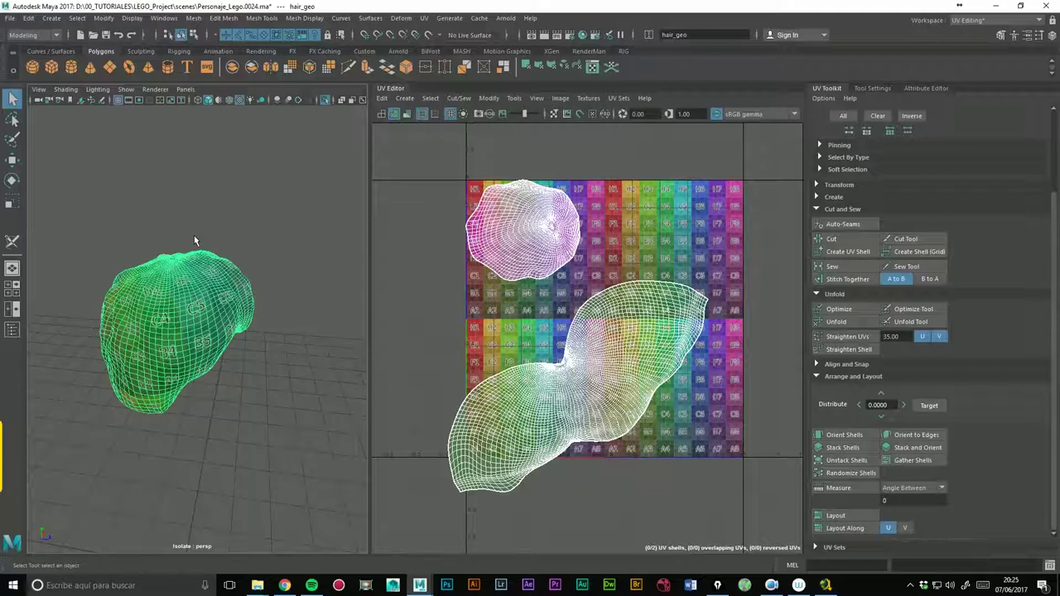
pyautogui.keyDown('alt'); pyautogui.moveTo(175, 267); pyautogui.dragTo(215, 273); pyautogui.keyUp('alt')
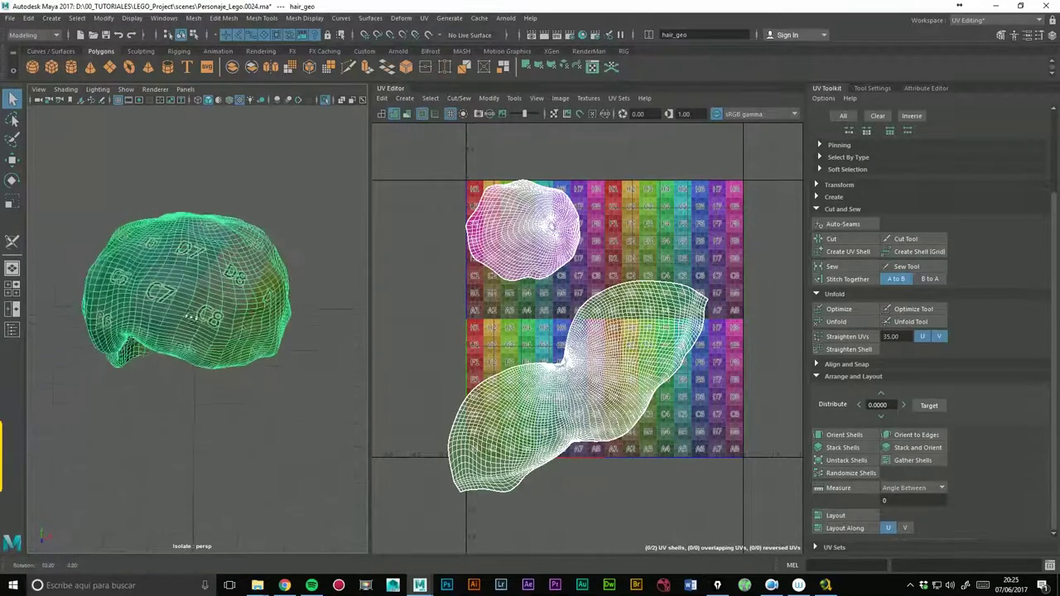
pyautogui.keyDown('alt'); pyautogui.moveTo(216, 273); pyautogui.dragTo(240, 285, button='right'); pyautogui.keyUp('alt')
pyautogui.keyDown('alt'); pyautogui.moveTo(241, 285); pyautogui.dragTo(262, 296); pyautogui.keyUp('alt')
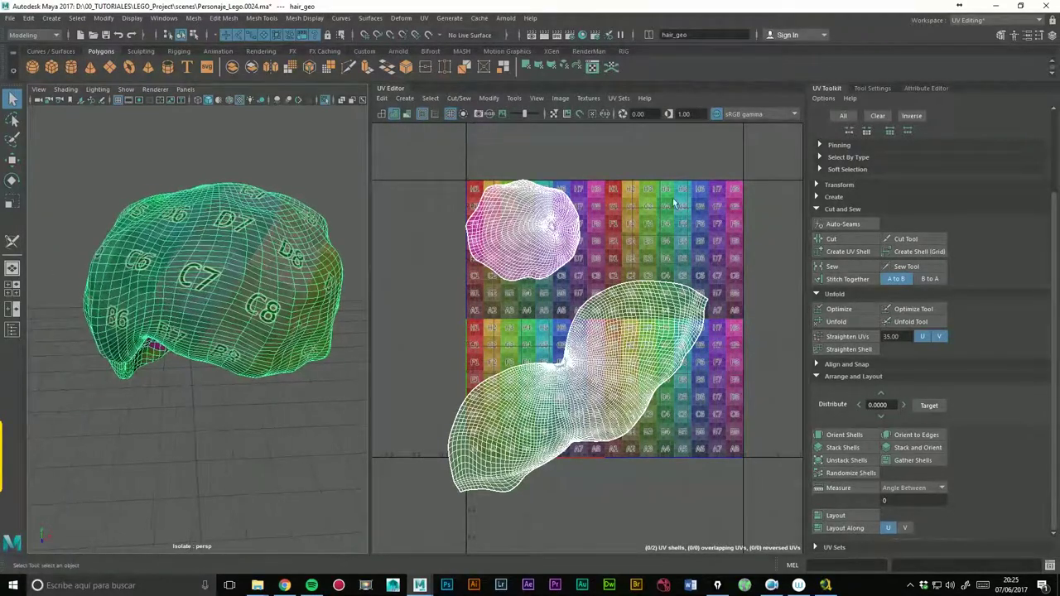
pyautogui.moveTo(582, 277)
pyautogui.keyDown('alt'); pyautogui.mouseDown(button='middle')
pyautogui.moveTo(596, 240)
pyautogui.moveTo(634, 243)
pyautogui.mouseUp(button='middle'); pyautogui.keyUp('alt')
pyautogui.scroll(2, 565, 271)
pyautogui.moveTo(235, 341)
pyautogui.keyDown('alt'); pyautogui.mouseDown()
pyautogui.moveTo(245, 328)
pyautogui.moveTo(184, 234)
pyautogui.mouseUp(); pyautogui.keyUp('alt')
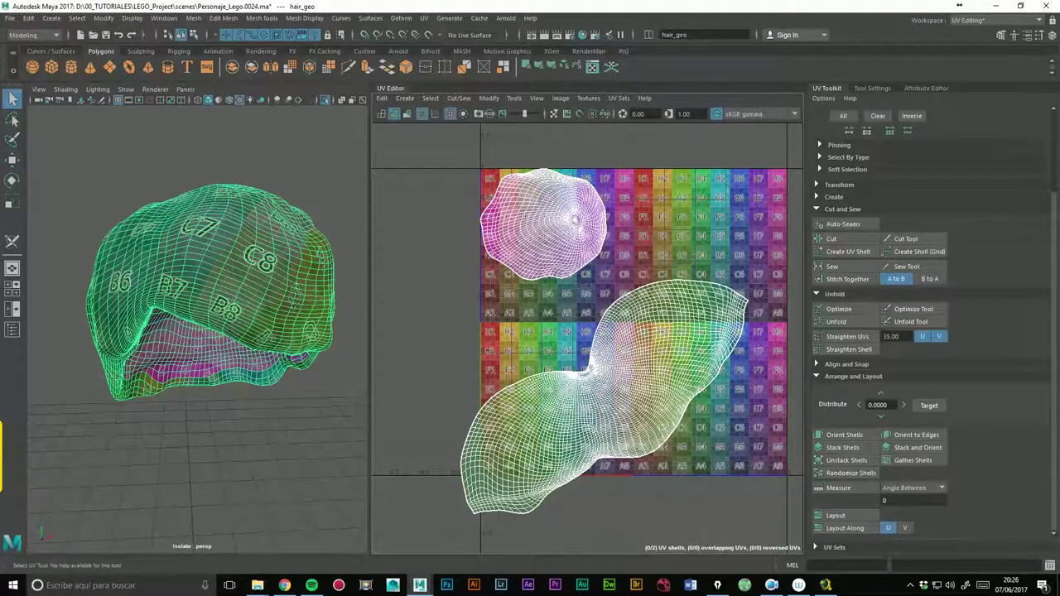
pyautogui.moveTo(1057, 258); pyautogui.dragTo(1046, 166)
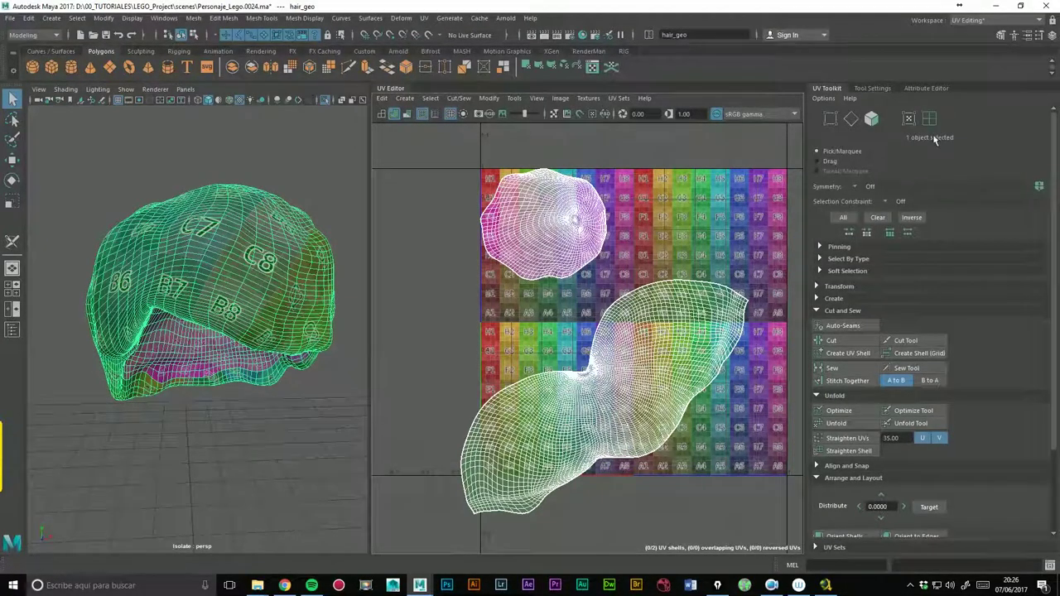
# Save an incremental scene version and rotate the lower hair UV shell to lie horizontal.
pyautogui.click(929, 118)
pyautogui.click(638, 407)
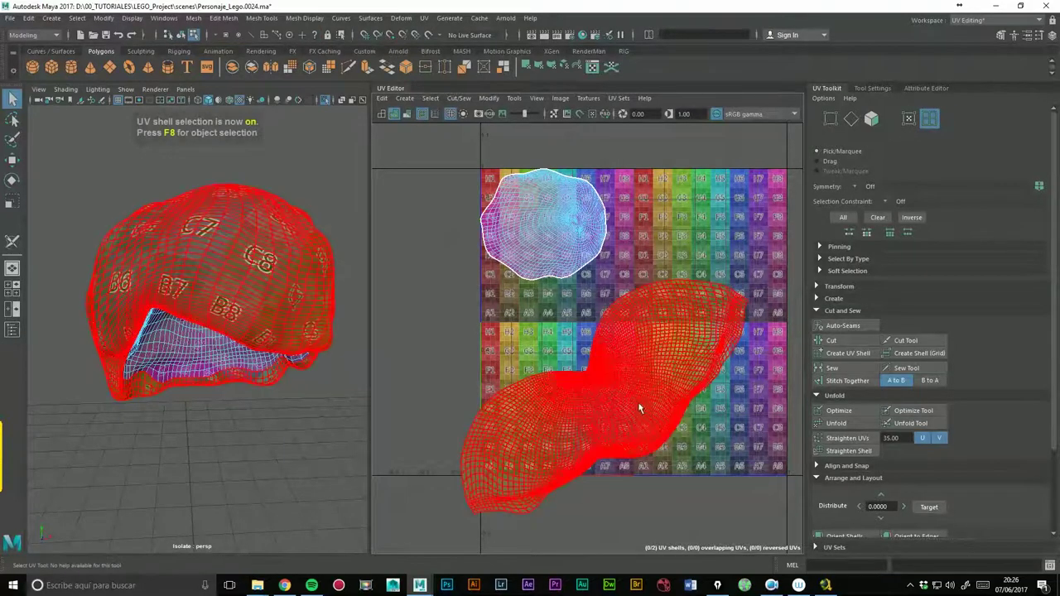
pyautogui.click(642, 356)
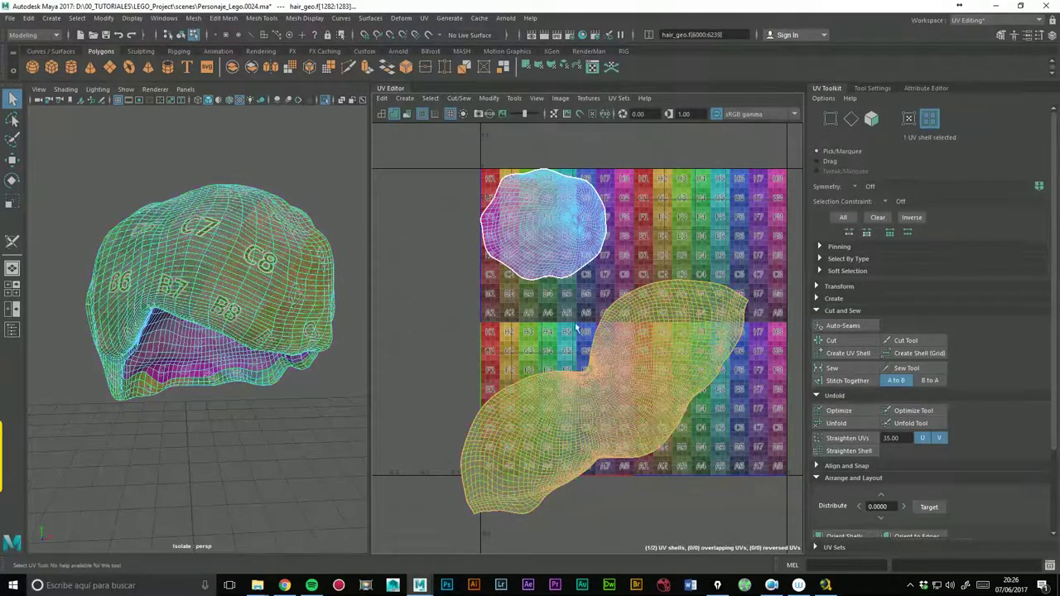
pyautogui.hotkey('ctrl', 'alt', 's')
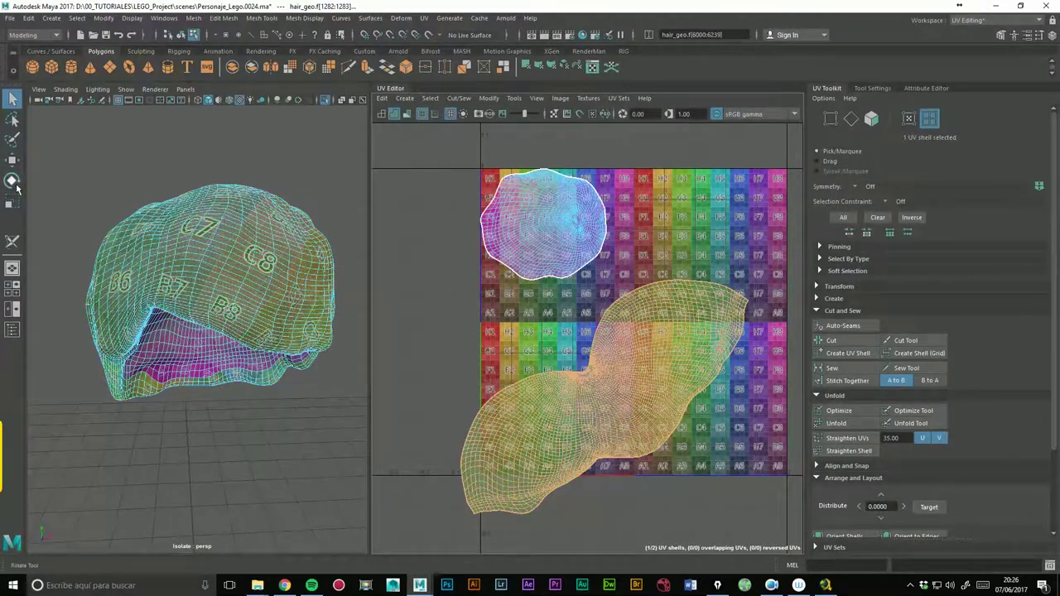
pyautogui.click(13, 182)
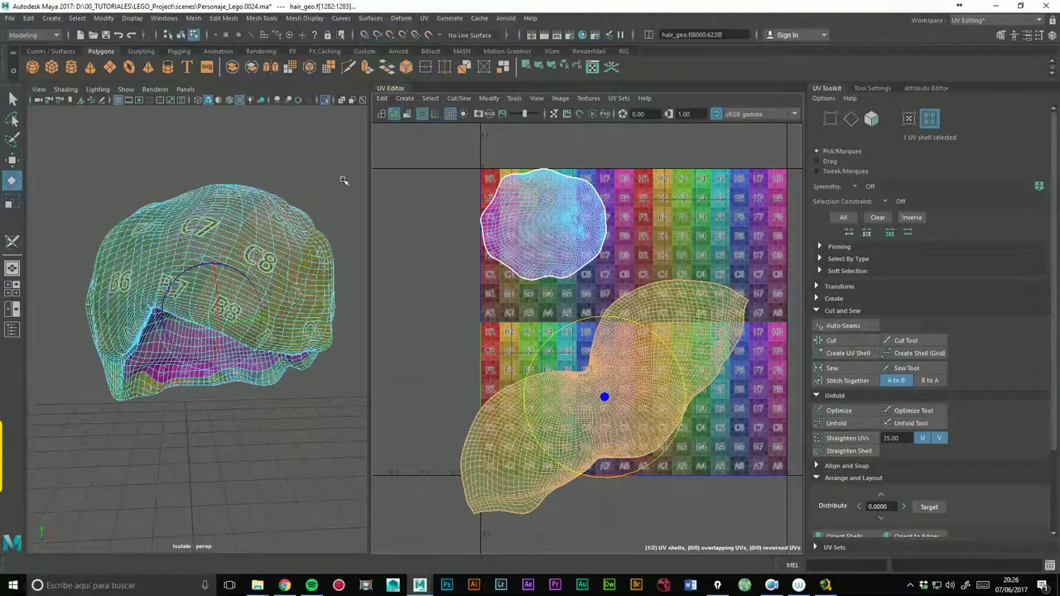
pyautogui.moveTo(677, 358); pyautogui.dragTo(700, 403)
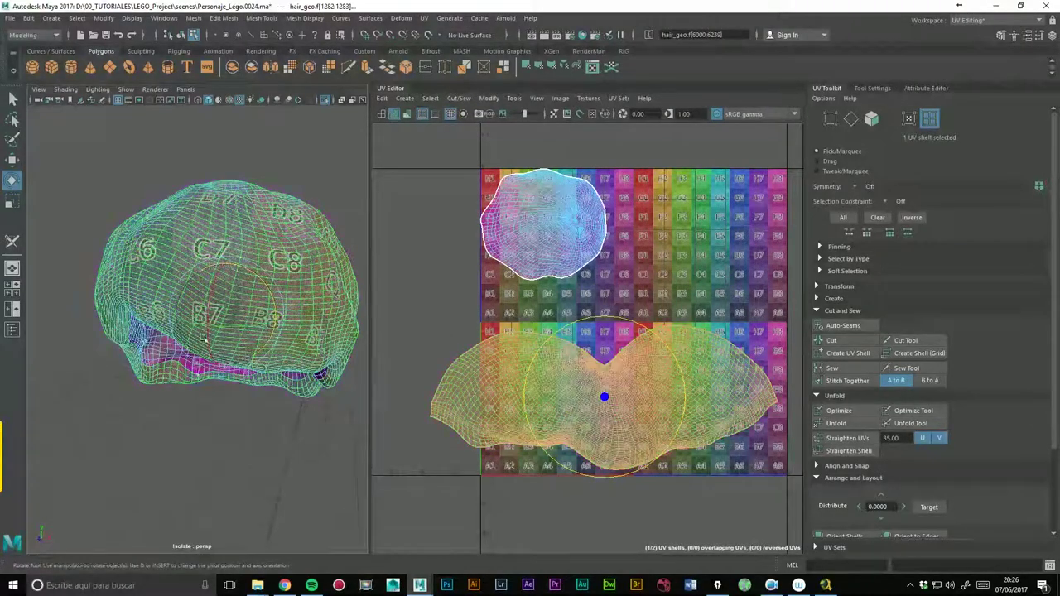
# Rotate and nudge the round upper shell, then shift the lower shell right.
pyautogui.keyDown('alt'); pyautogui.moveTo(213, 438); pyautogui.dragTo(213, 426); pyautogui.keyUp('alt')
pyautogui.click(562, 245)
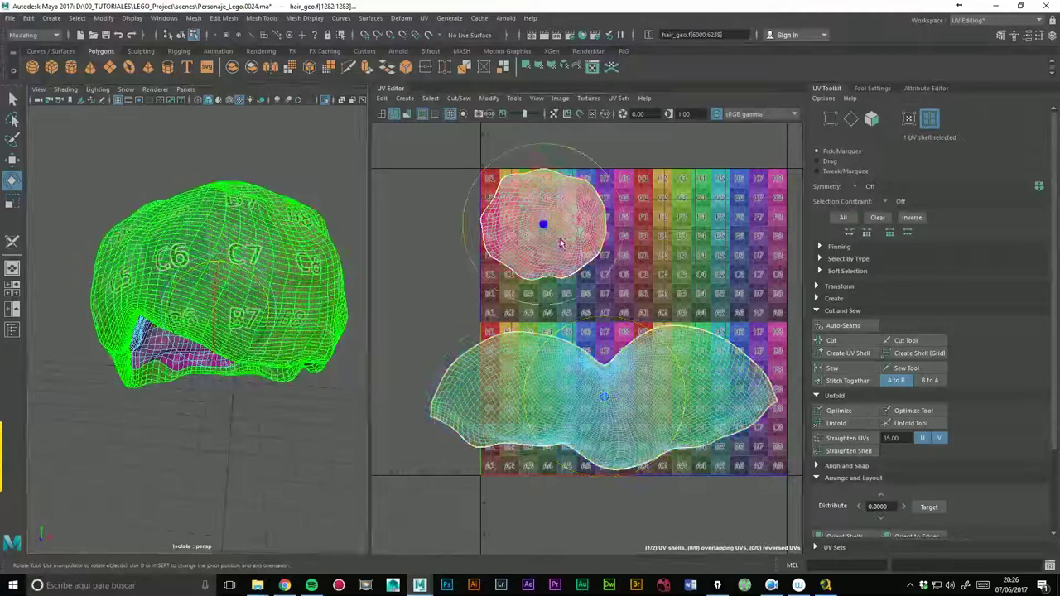
pyautogui.moveTo(613, 227)
pyautogui.mouseDown()
pyautogui.moveTo(603, 197)
pyautogui.moveTo(533, 177)
pyautogui.moveTo(544, 182)
pyautogui.mouseUp()
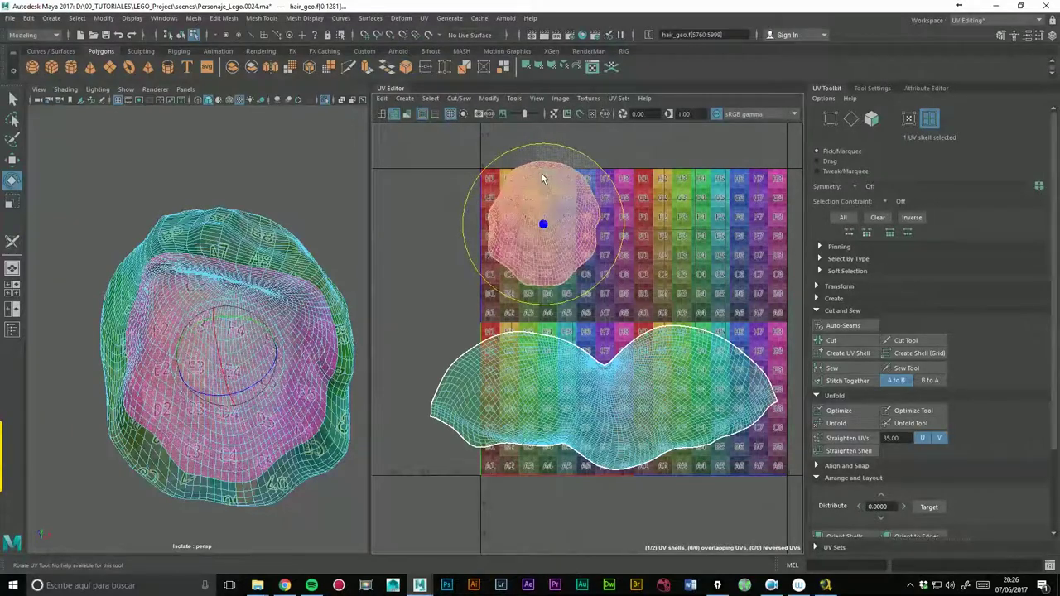
pyautogui.moveTo(248, 414)
pyautogui.keyDown('alt'); pyautogui.mouseDown()
pyautogui.moveTo(256, 470)
pyautogui.moveTo(292, 219)
pyautogui.moveTo(290, 270)
pyautogui.moveTo(235, 206)
pyautogui.mouseUp(); pyautogui.keyUp('alt')
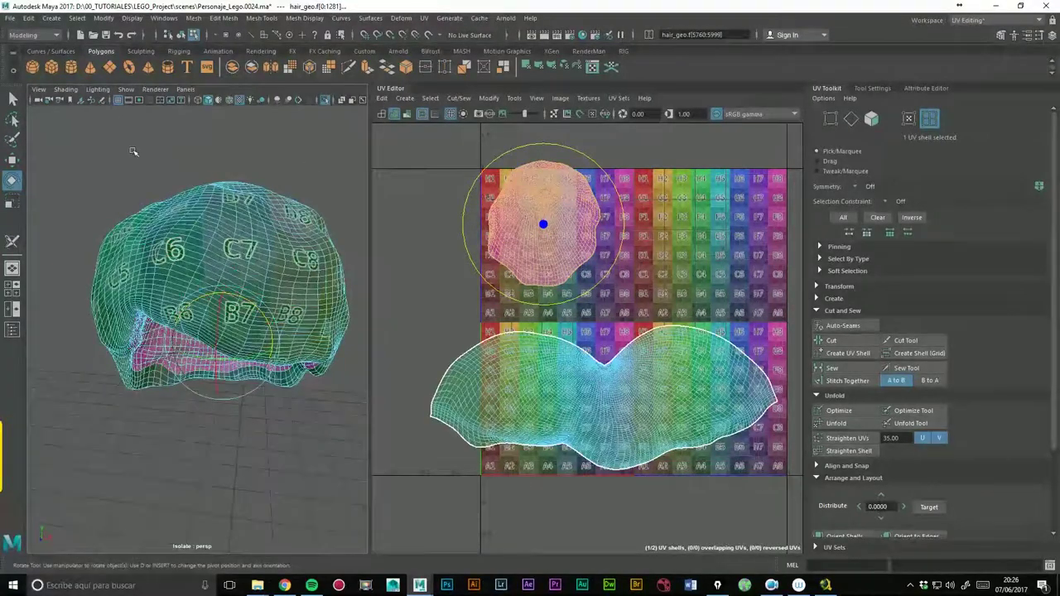
pyautogui.press('w')
pyautogui.moveTo(611, 224); pyautogui.dragTo(683, 225)
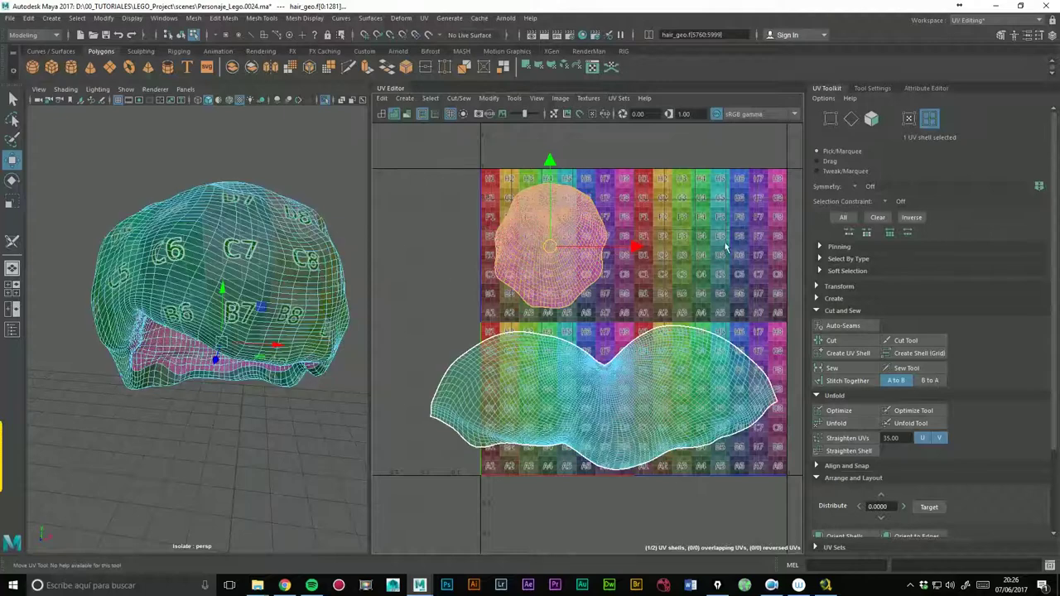
pyautogui.click(636, 387)
pyautogui.moveTo(688, 398); pyautogui.dragTo(721, 400)
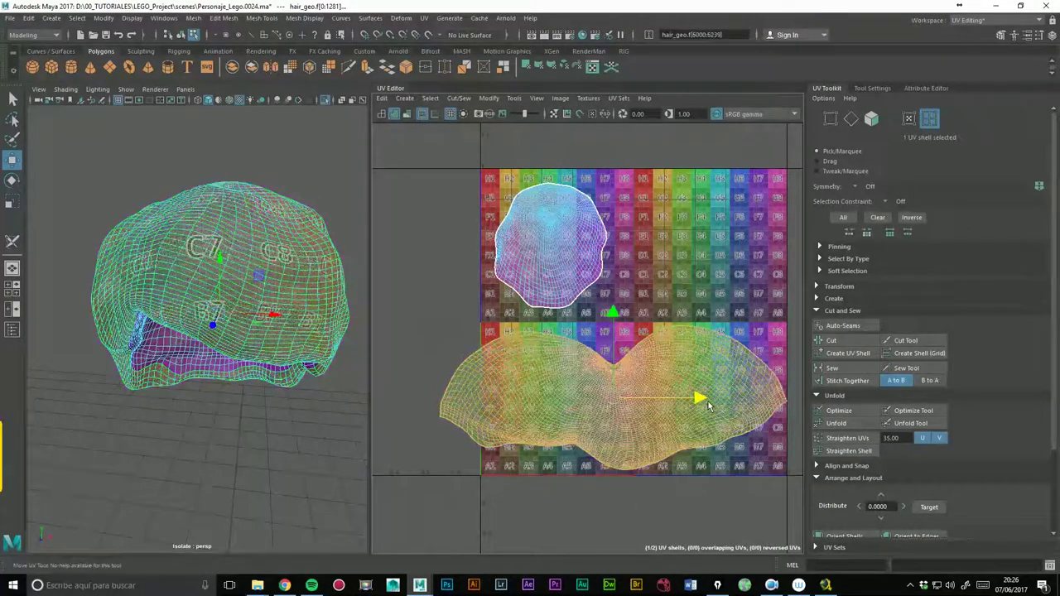
# Lay out both hair UV shells automatically inside the 0–1 texture space.
pyautogui.scroll(-3, 720, 400)
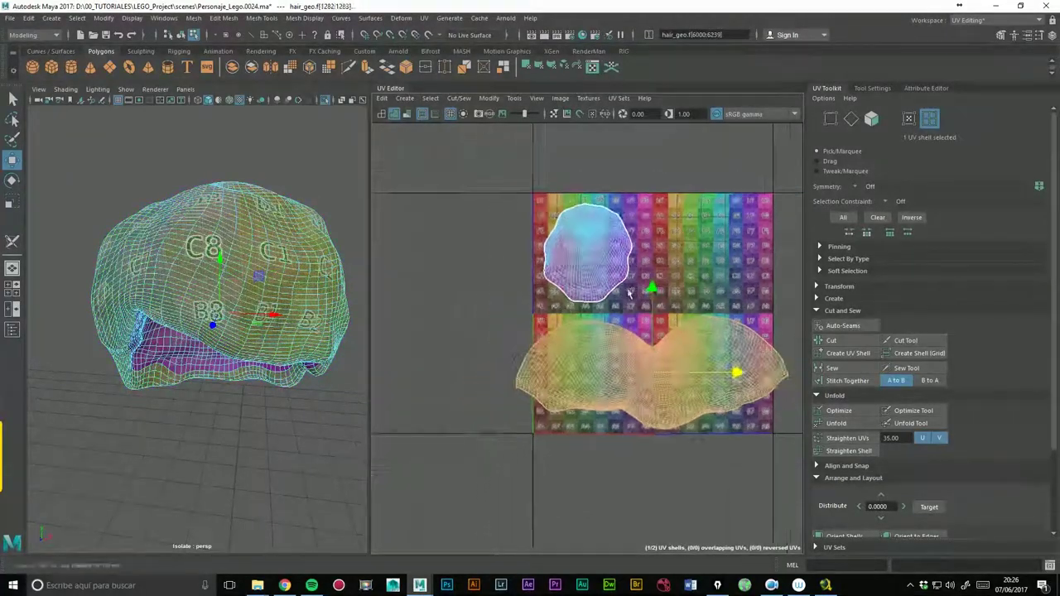
pyautogui.moveTo(396, 184); pyautogui.dragTo(774, 492)
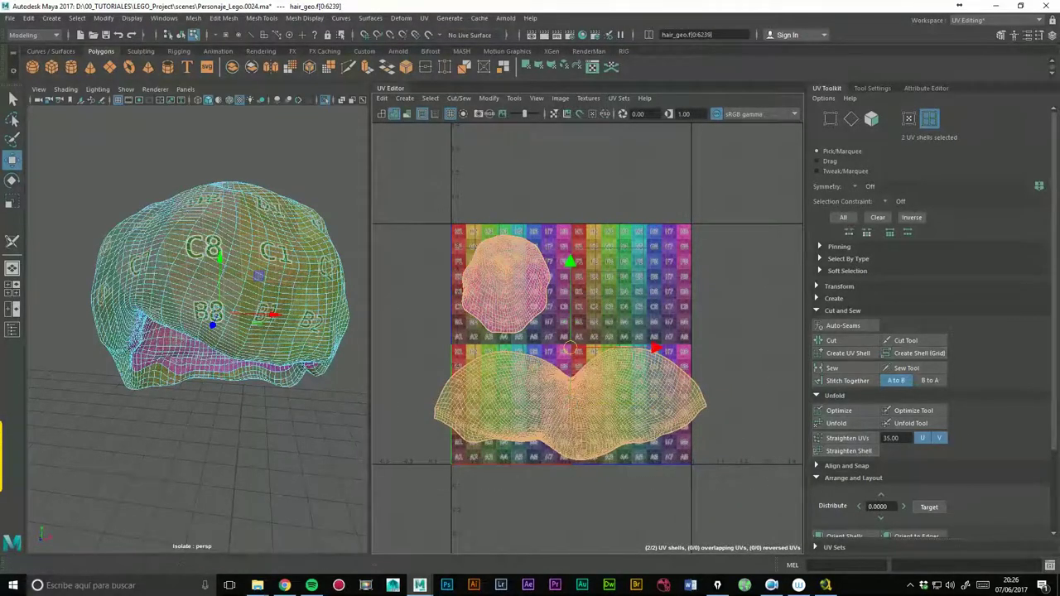
pyautogui.scroll(-3, 911, 415)
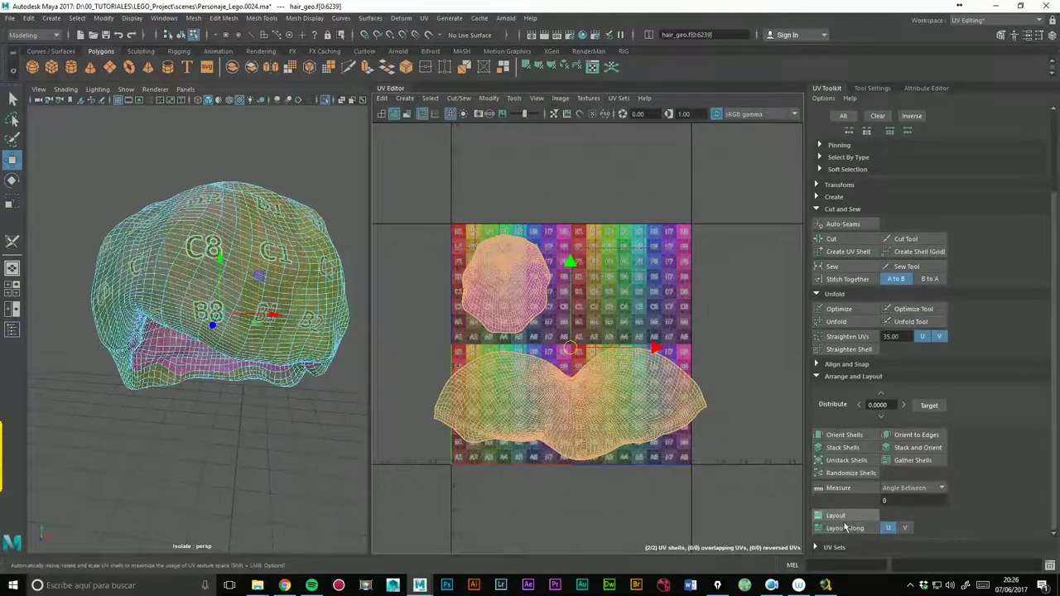
pyautogui.click(836, 516)
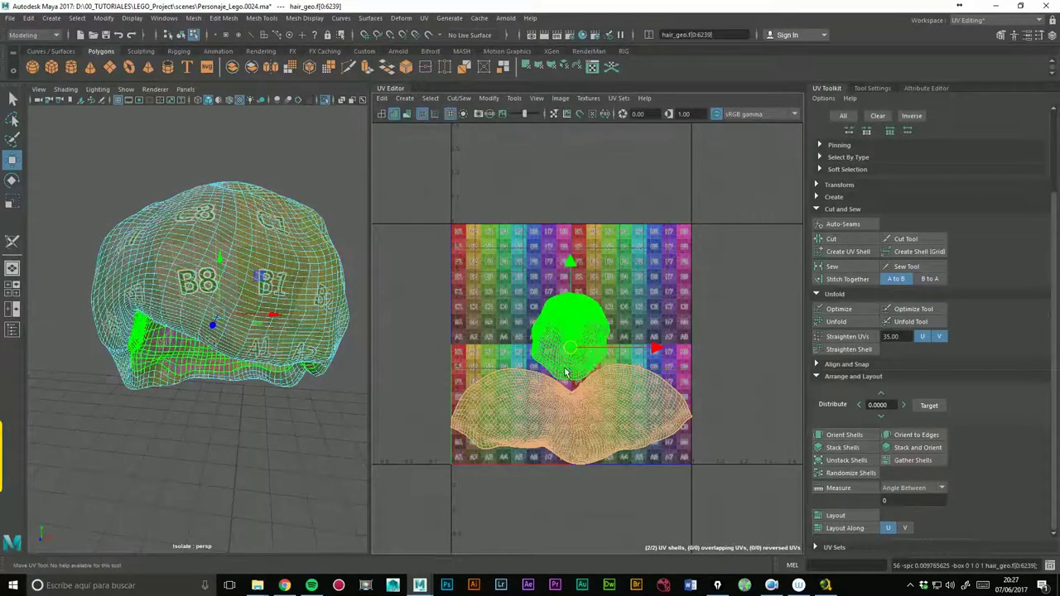
pyautogui.scroll(3, 564, 364)
pyautogui.scroll(-2, 564, 363)
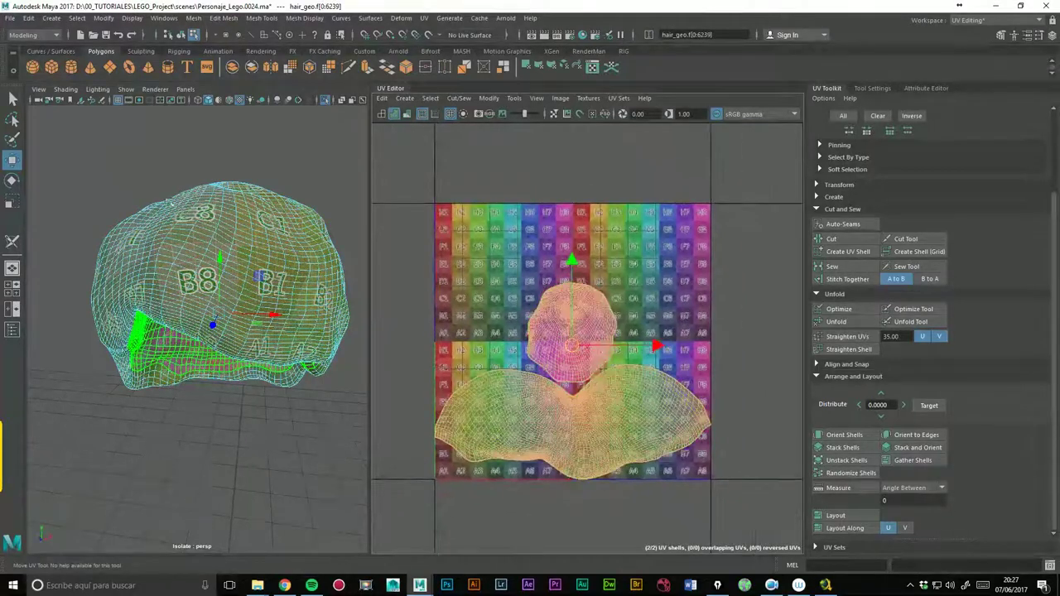
pyautogui.moveTo(243, 258); pyautogui.dragTo(303, 223, button='right')
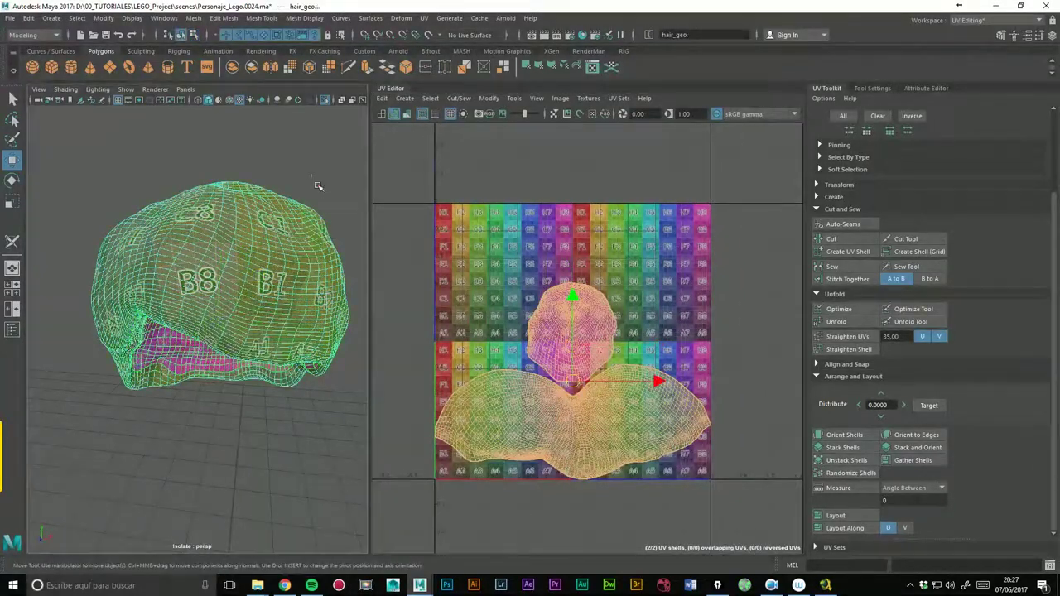
pyautogui.click(231, 202)
pyautogui.scroll(-3, 249, 228)
pyautogui.moveTo(273, 254)
pyautogui.keyDown('alt'); pyautogui.mouseDown()
pyautogui.moveTo(260, 246)
pyautogui.moveTo(268, 264)
pyautogui.mouseUp(); pyautogui.keyUp('alt')
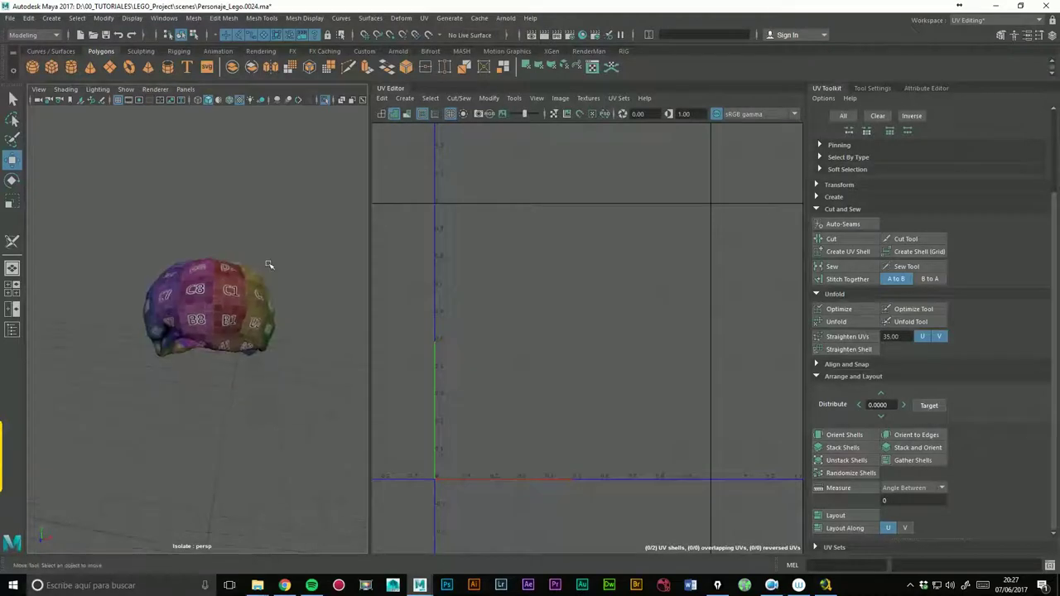
# Save a new numbered scene version and select the head mesh to show its UVs.
pyautogui.click(10, 17)
pyautogui.click(37, 81)
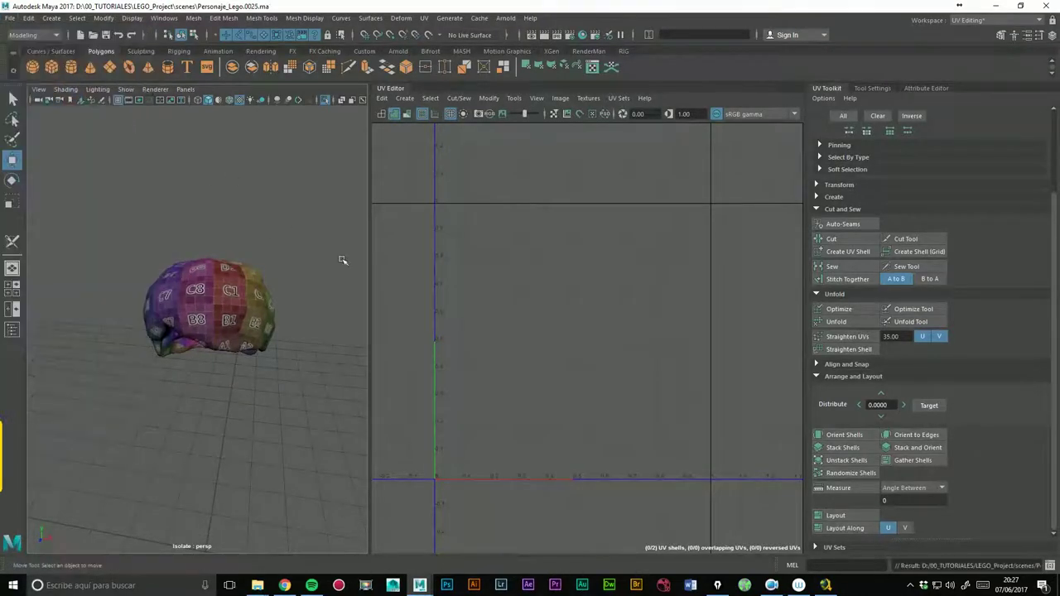
pyautogui.moveTo(286, 245)
pyautogui.keyDown('alt'); pyautogui.mouseDown()
pyautogui.moveTo(314, 272)
pyautogui.moveTo(279, 256)
pyautogui.moveTo(274, 276)
pyautogui.moveTo(249, 249)
pyautogui.mouseUp(); pyautogui.keyUp('alt')
pyautogui.click(240, 100)
pyautogui.click(216, 296)
pyautogui.keyDown('alt'); pyautogui.moveTo(216, 296); pyautogui.dragTo(201, 320); pyautogui.keyUp('alt')
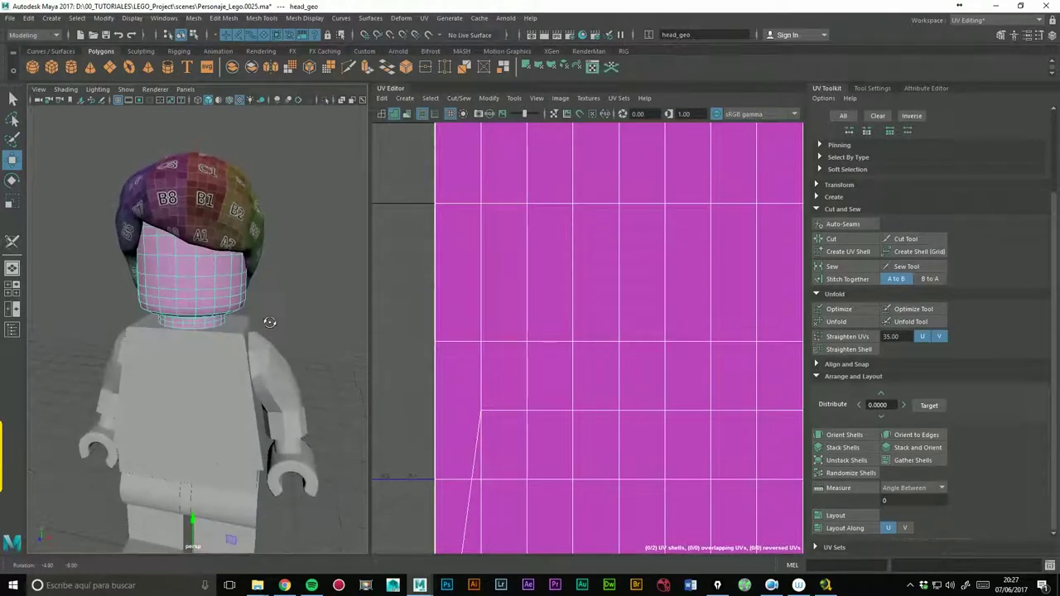
# Marquee-select every edge of the head's rectangular UV shell in the UV Editor.
pyautogui.scroll(-2, 615, 275)
pyautogui.scroll(-1, 613, 286)
pyautogui.scroll(-1, 604, 306)
pyautogui.scroll(1, 596, 330)
pyautogui.scroll(-1, 596, 330)
pyautogui.scroll(-2, 572, 324)
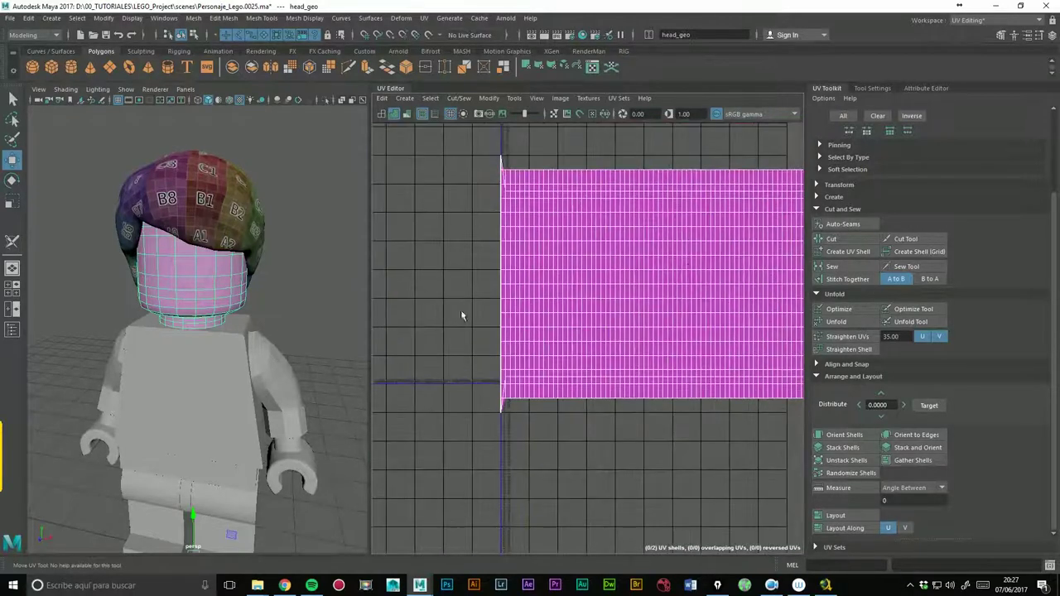
pyautogui.scroll(-1, 461, 314)
pyautogui.keyDown('alt'); pyautogui.moveTo(653, 257); pyautogui.dragTo(557, 291, button='middle'); pyautogui.keyUp('alt')
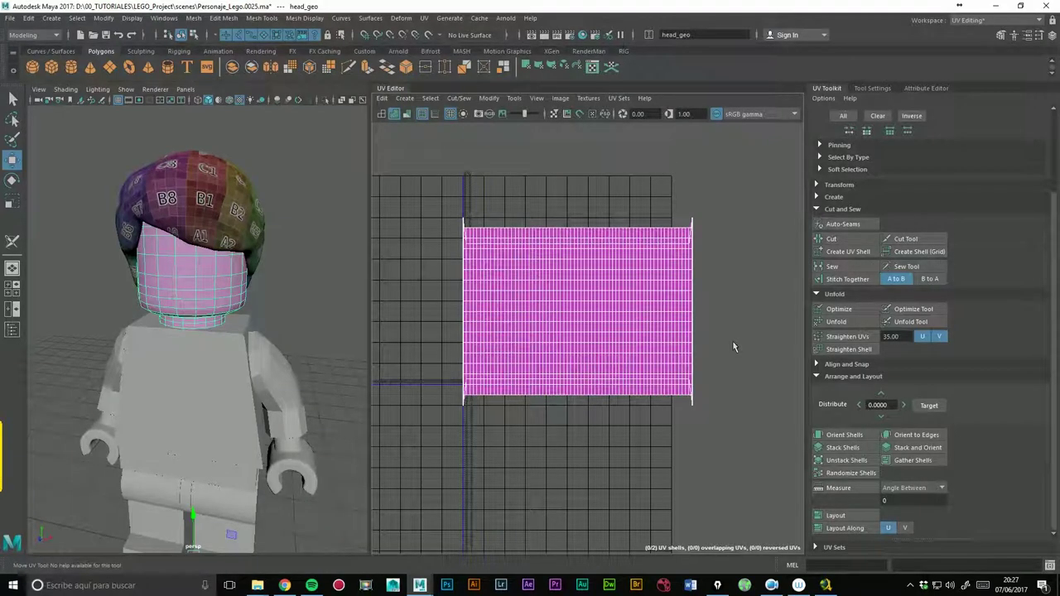
pyautogui.scroll(2, 482, 342)
pyautogui.moveTo(539, 268)
pyautogui.mouseDown(button='right')
pyautogui.moveTo(502, 258)
pyautogui.moveTo(544, 249)
pyautogui.mouseUp(button='right')
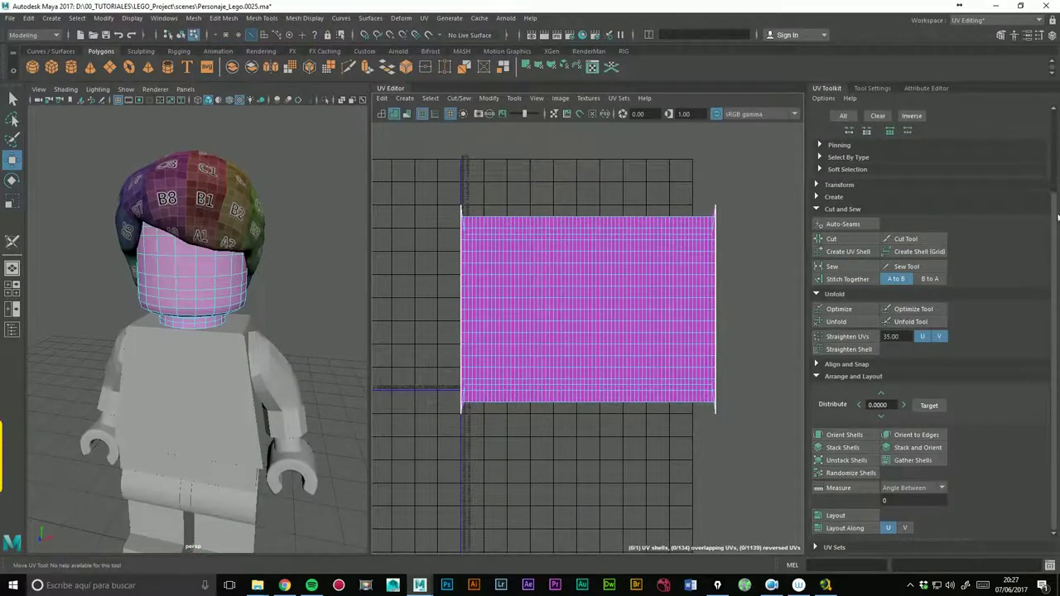
pyautogui.moveTo(431, 159)
pyautogui.mouseDown()
pyautogui.moveTo(741, 495)
pyautogui.moveTo(778, 494)
pyautogui.mouseUp()
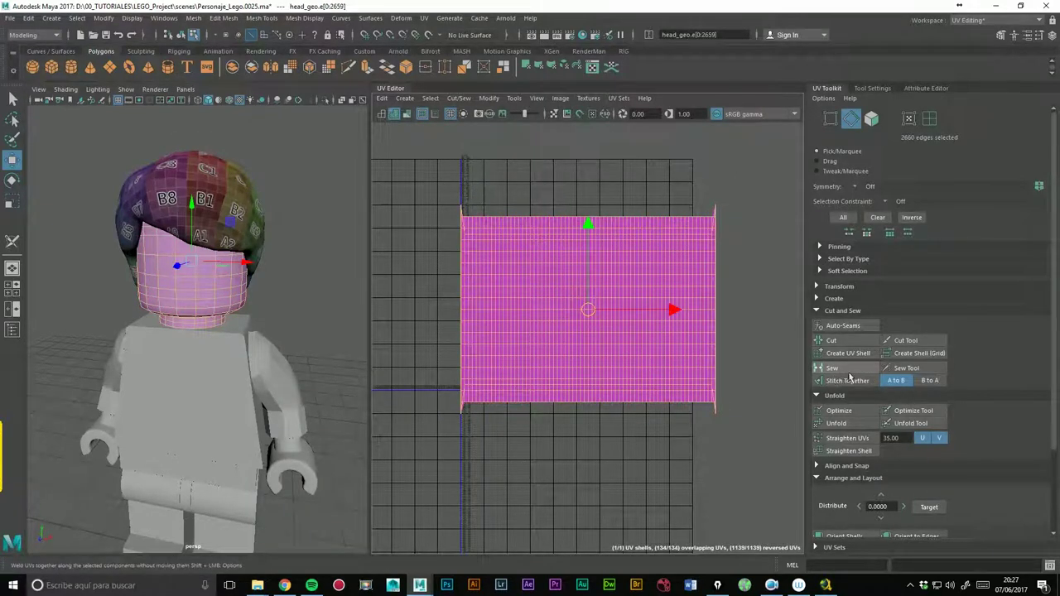
# Sew the head's selected UV edges and isolate the head mesh in the viewport.
pyautogui.click(849, 372)
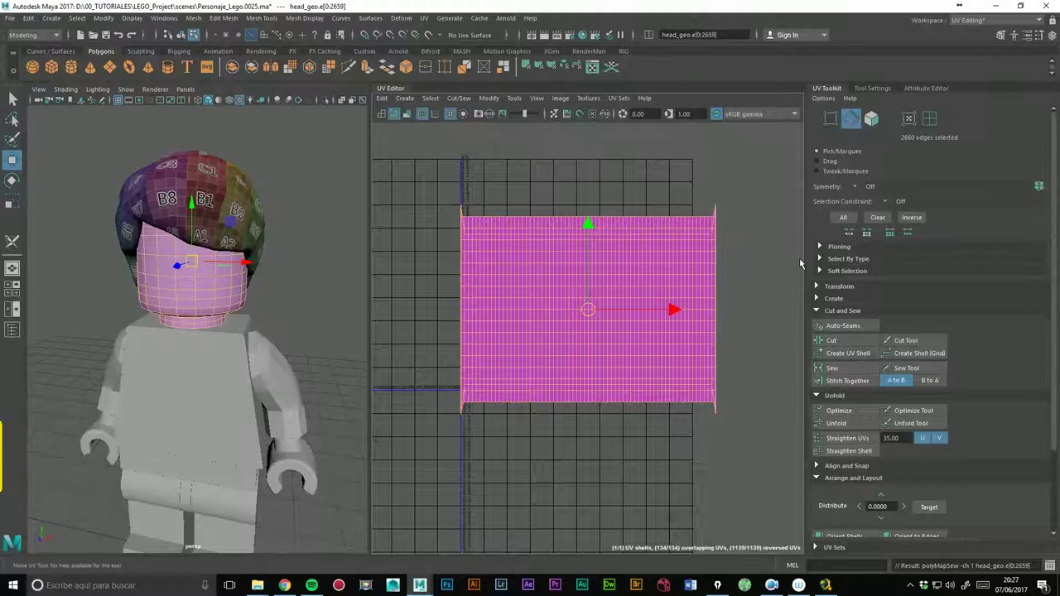
pyautogui.keyDown('alt'); pyautogui.moveTo(269, 297); pyautogui.dragTo(333, 285, button='right'); pyautogui.keyUp('alt')
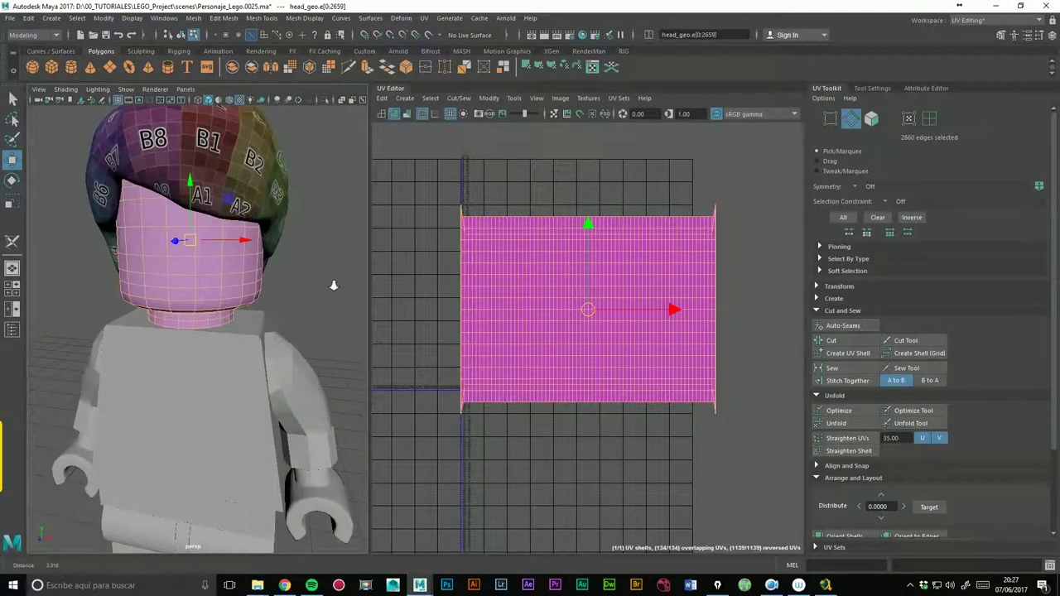
pyautogui.keyDown('alt'); pyautogui.moveTo(333, 286); pyautogui.dragTo(205, 105); pyautogui.keyUp('alt')
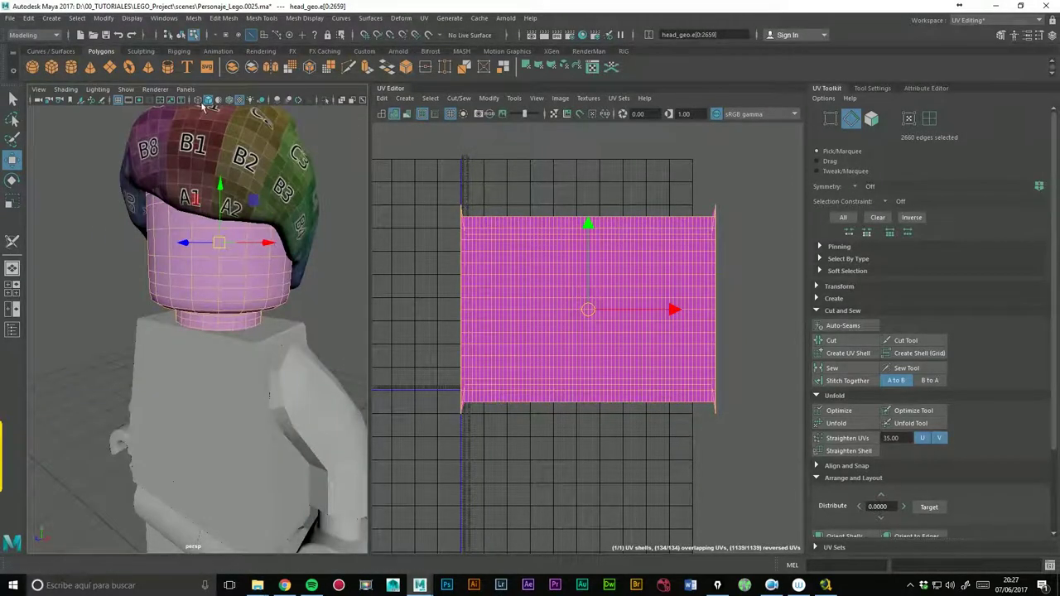
pyautogui.moveTo(217, 282); pyautogui.dragTo(191, 253, button='right')
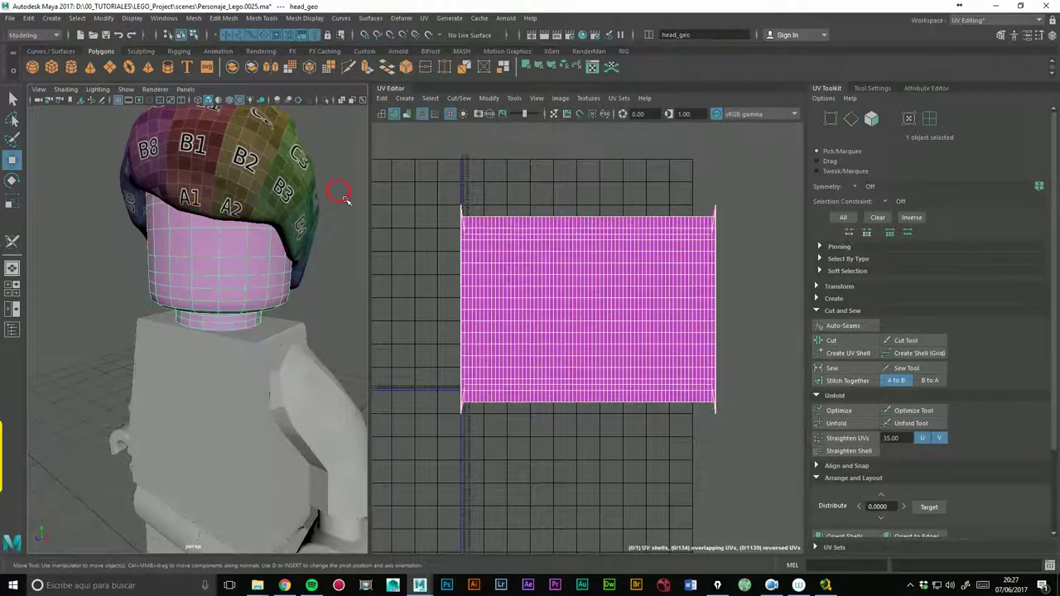
pyautogui.click(320, 100)
pyautogui.moveTo(248, 208)
pyautogui.keyDown('alt'); pyautogui.mouseDown()
pyautogui.moveTo(281, 290)
pyautogui.moveTo(303, 303)
pyautogui.moveTo(223, 401)
pyautogui.moveTo(236, 348)
pyautogui.moveTo(49, 316)
pyautogui.moveTo(260, 310)
pyautogui.moveTo(277, 286)
pyautogui.moveTo(211, 279)
pyautogui.moveTo(273, 248)
pyautogui.moveTo(268, 320)
pyautogui.mouseUp(); pyautogui.keyUp('alt')
pyautogui.scroll(2, 268, 319)
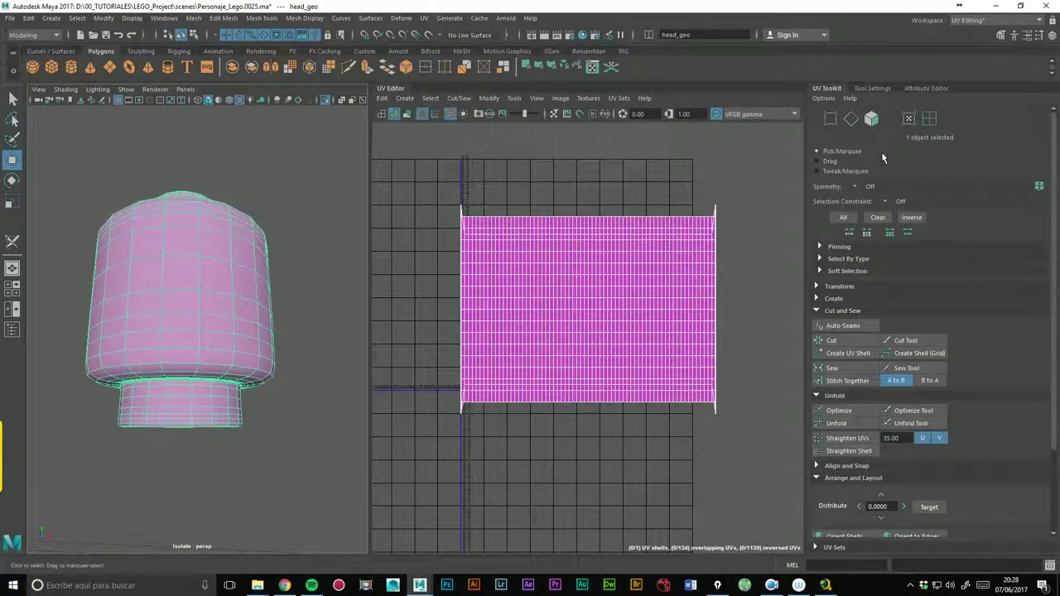
# Cut UV seams around the head's lower edge loop and along its side.
pyautogui.click(424, 17)
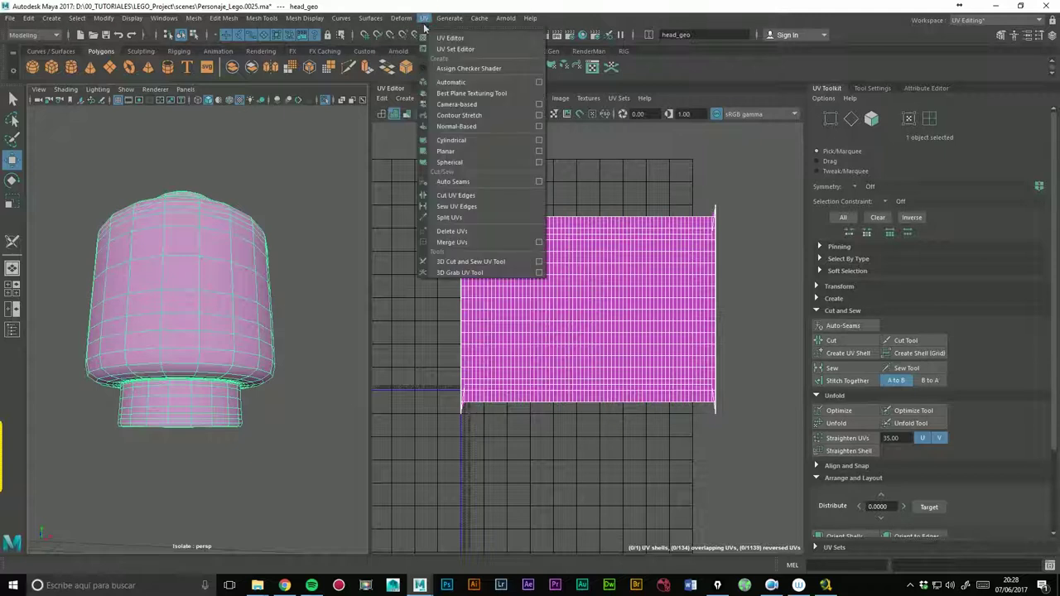
pyautogui.click(455, 264)
pyautogui.moveTo(199, 265)
pyautogui.keyDown('alt'); pyautogui.mouseDown()
pyautogui.moveTo(231, 246)
pyautogui.moveTo(270, 295)
pyautogui.moveTo(232, 310)
pyautogui.mouseUp(); pyautogui.keyUp('alt')
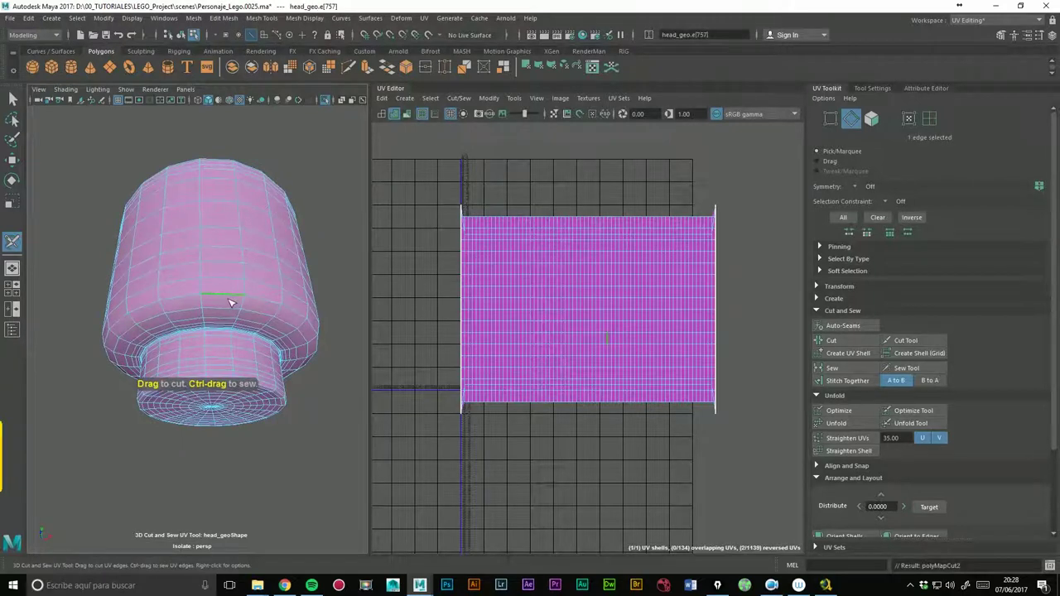
pyautogui.doubleClick(231, 303)
pyautogui.keyDown('alt'); pyautogui.moveTo(198, 212); pyautogui.dragTo(207, 256, button='right'); pyautogui.keyUp('alt')
pyautogui.moveTo(208, 256)
pyautogui.keyDown('alt'); pyautogui.mouseDown()
pyautogui.moveTo(218, 304)
pyautogui.moveTo(226, 260)
pyautogui.mouseUp(); pyautogui.keyUp('alt')
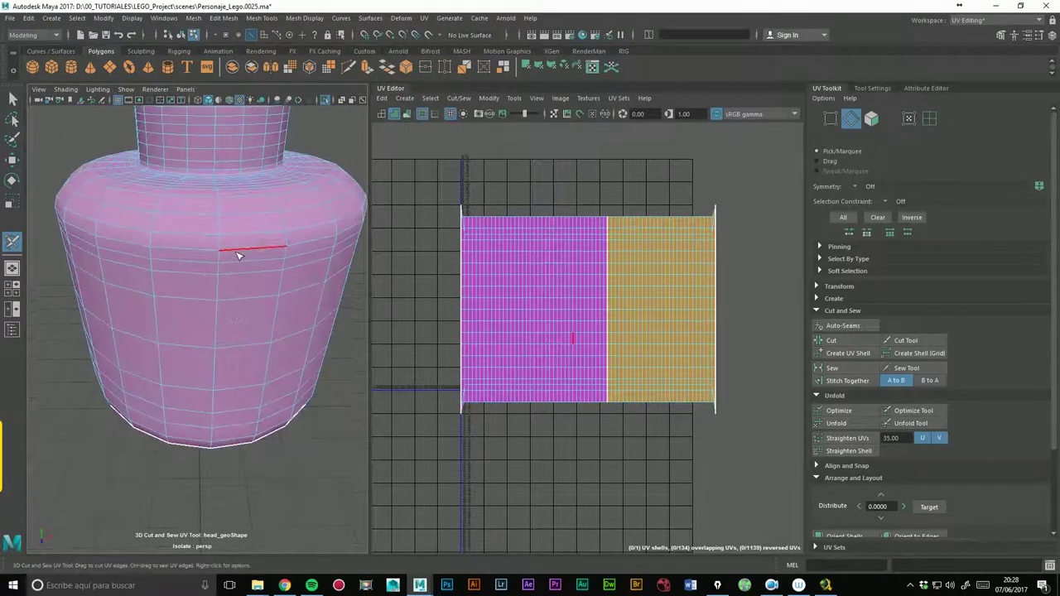
pyautogui.click(241, 257)
pyautogui.keyDown('alt'); pyautogui.moveTo(296, 213); pyautogui.dragTo(253, 248, button='right'); pyautogui.keyUp('alt')
pyautogui.moveTo(253, 248)
pyautogui.keyDown('alt'); pyautogui.mouseDown()
pyautogui.moveTo(259, 259)
pyautogui.moveTo(166, 295)
pyautogui.moveTo(204, 314)
pyautogui.moveTo(240, 302)
pyautogui.mouseUp(); pyautogui.keyUp('alt')
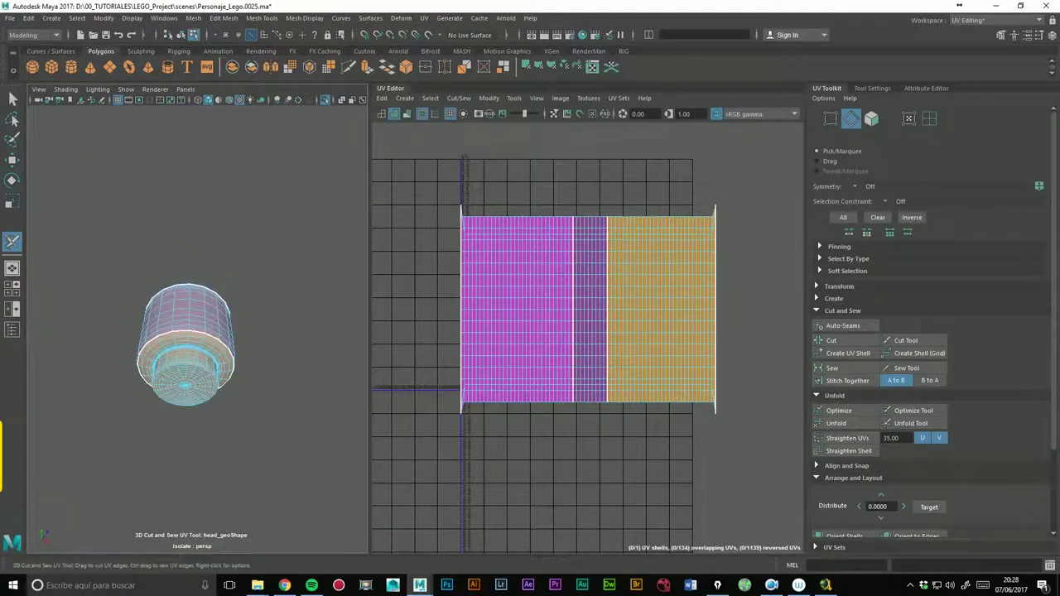
pyautogui.keyDown('alt'); pyautogui.moveTo(240, 302); pyautogui.dragTo(331, 303, button='right'); pyautogui.keyUp('alt')
pyautogui.scroll(2, 163, 261)
pyautogui.scroll(5, 217, 254)
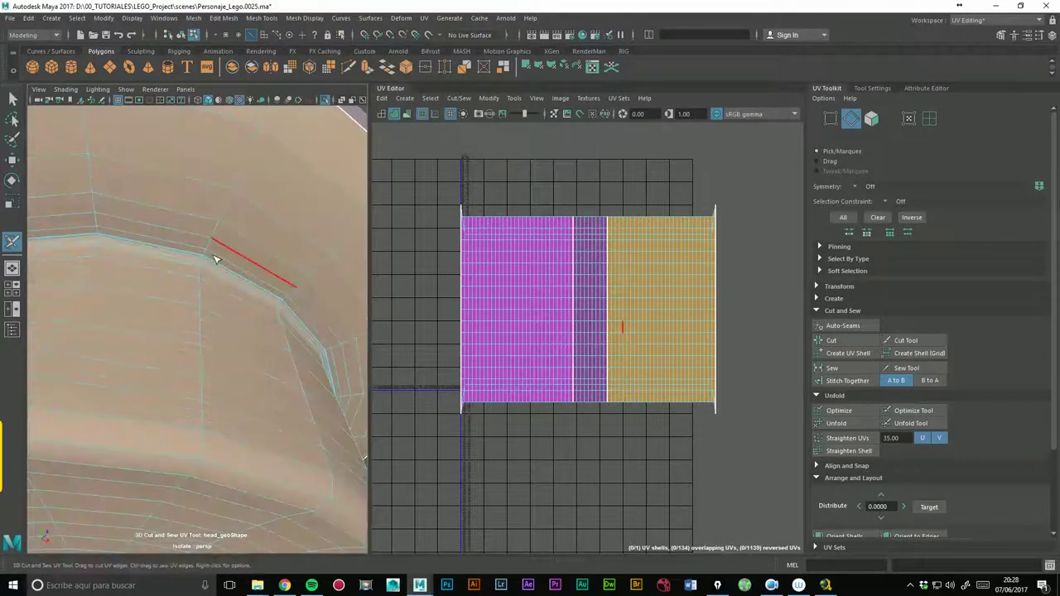
# Cut seams along the head's rim edge loops, including the top cylinder's rim.
pyautogui.doubleClick(236, 280)
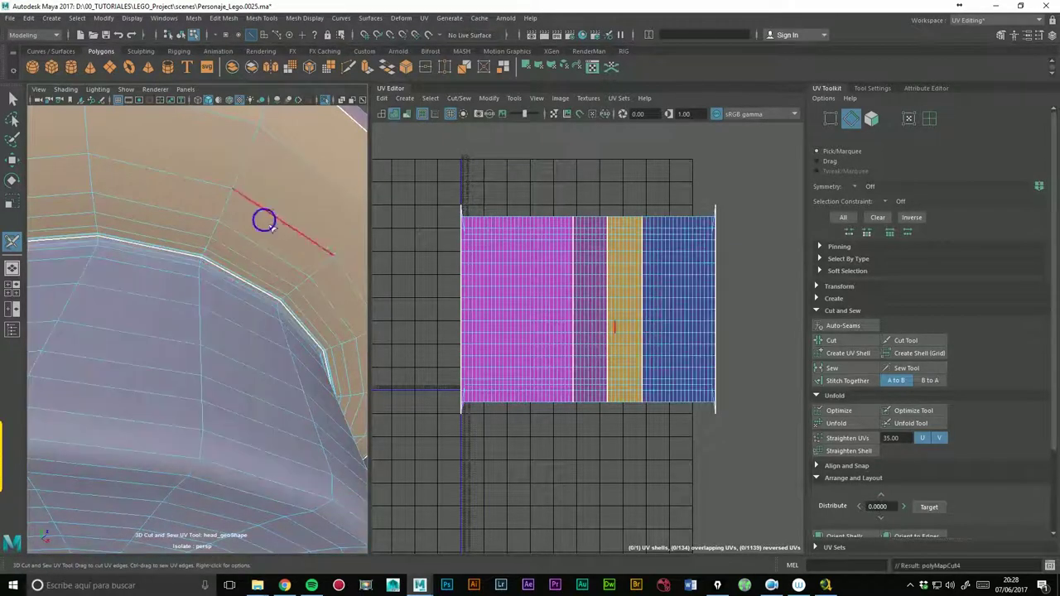
pyautogui.scroll(-5, 248, 315)
pyautogui.doubleClick(223, 370)
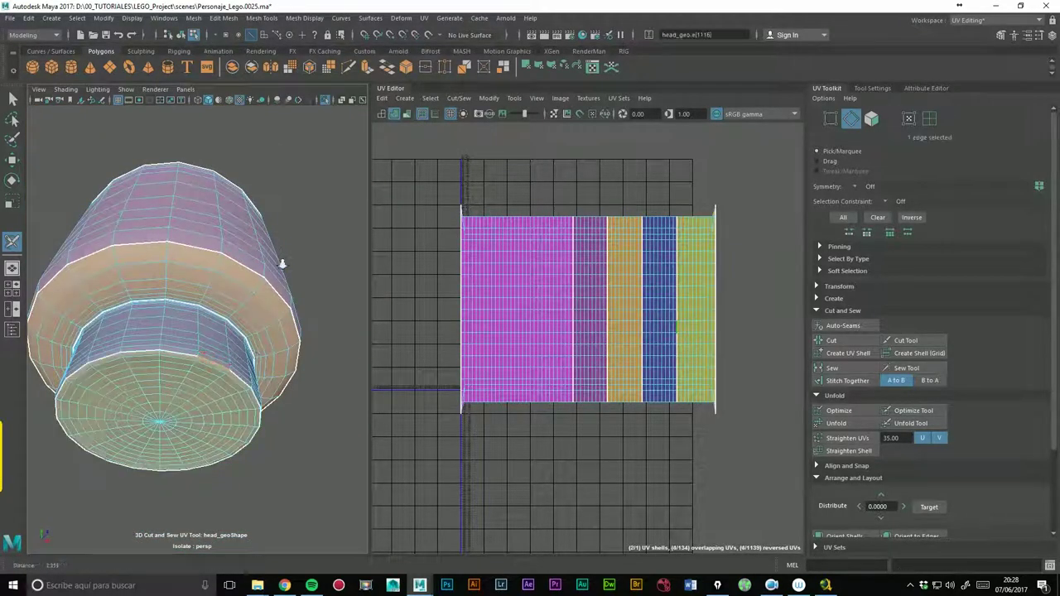
pyautogui.scroll(-4, 284, 265)
pyautogui.keyDown('alt'); pyautogui.moveTo(208, 244); pyautogui.dragTo(205, 211); pyautogui.keyUp('alt')
pyautogui.scroll(2, 203, 273)
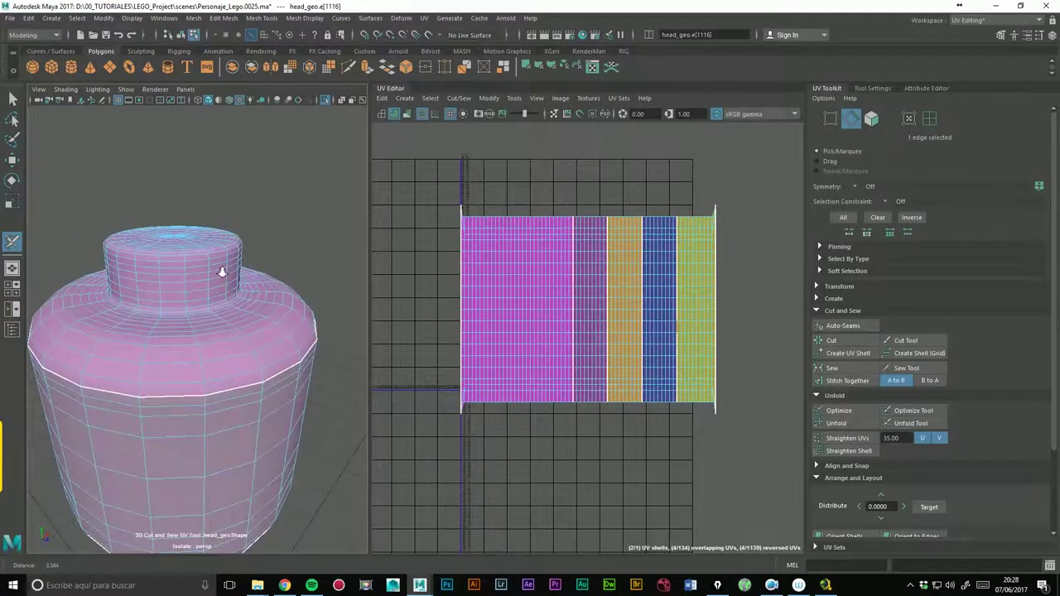
pyautogui.scroll(5, 203, 273)
pyautogui.doubleClick(210, 286)
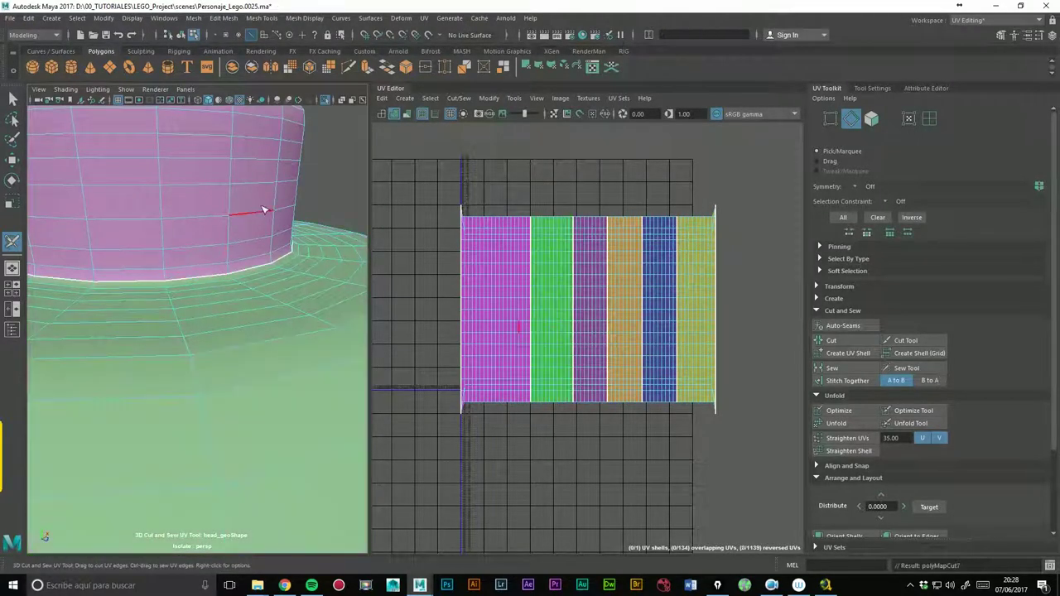
pyautogui.scroll(-5, 248, 282)
pyautogui.keyDown('alt'); pyautogui.moveTo(145, 220); pyautogui.dragTo(141, 240); pyautogui.keyUp('alt')
pyautogui.scroll(5, 243, 304)
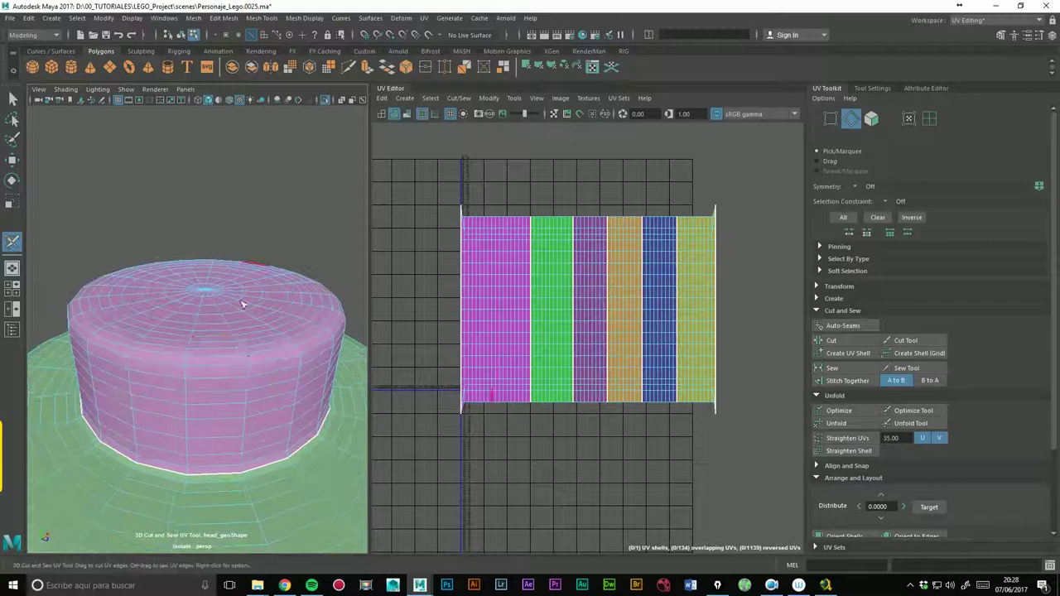
pyautogui.doubleClick(241, 369)
pyautogui.scroll(-5, 284, 296)
pyautogui.moveTo(237, 356)
pyautogui.keyDown('alt'); pyautogui.mouseDown()
pyautogui.moveTo(263, 372)
pyautogui.moveTo(253, 327)
pyautogui.mouseUp(); pyautogui.keyUp('alt')
pyautogui.scroll(-3, 207, 315)
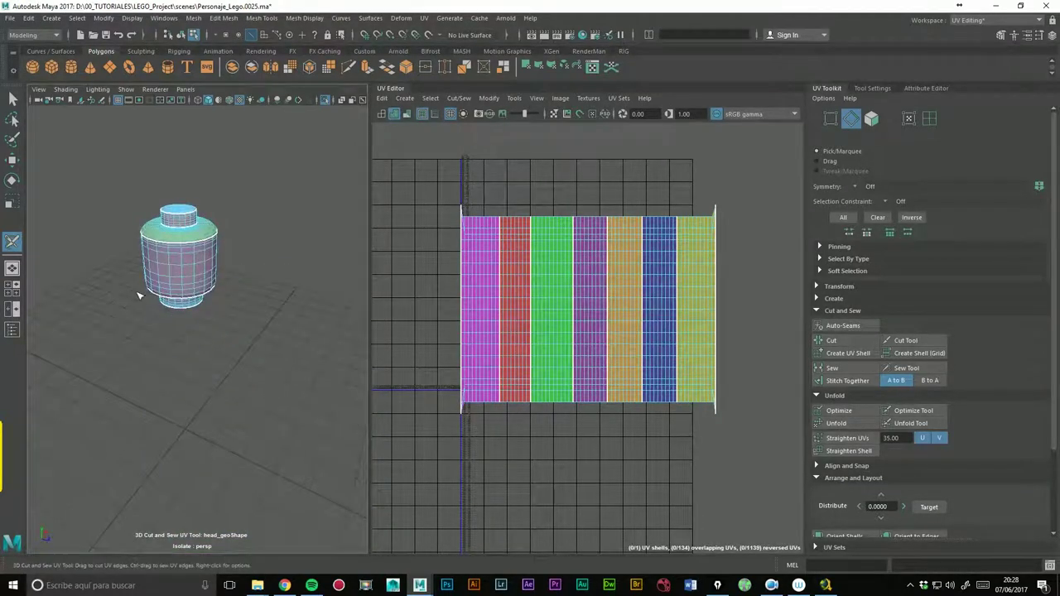
# Cut vertical seam edges on the head and top cylinder, then select all head UV shells.
pyautogui.moveTo(184, 380)
pyautogui.keyDown('alt'); pyautogui.mouseDown()
pyautogui.moveTo(229, 367)
pyautogui.moveTo(204, 386)
pyautogui.moveTo(267, 356)
pyautogui.moveTo(189, 360)
pyautogui.moveTo(107, 334)
pyautogui.moveTo(88, 315)
pyautogui.mouseUp(); pyautogui.keyUp('alt')
pyautogui.scroll(3, 208, 221)
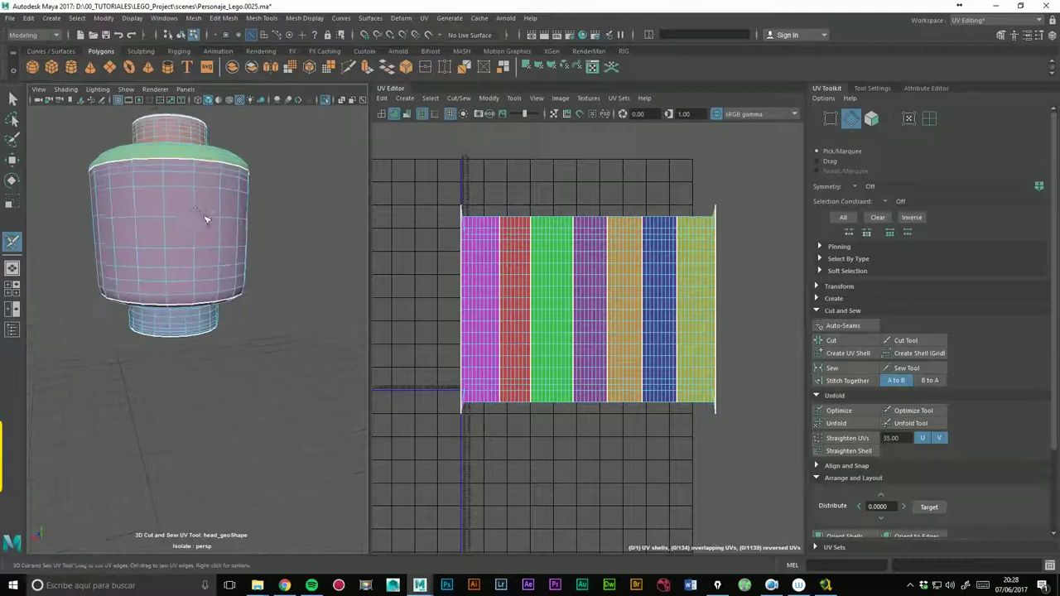
pyautogui.scroll(2, 230, 246)
pyautogui.moveTo(223, 282)
pyautogui.keyDown('alt'); pyautogui.mouseDown()
pyautogui.moveTo(245, 300)
pyautogui.moveTo(250, 279)
pyautogui.mouseUp(); pyautogui.keyUp('alt')
pyautogui.click(246, 299)
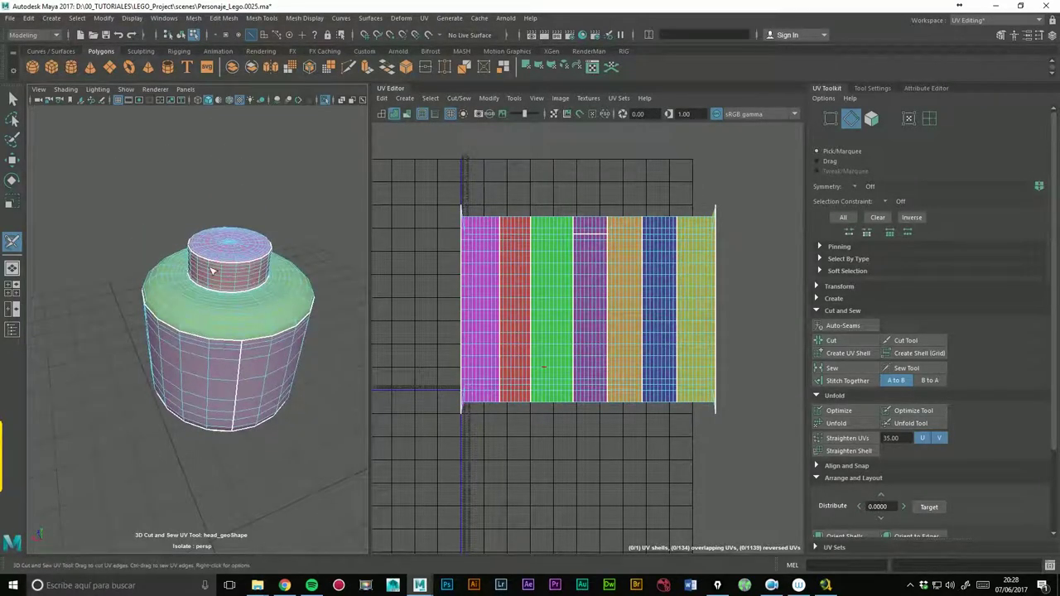
pyautogui.keyDown('alt'); pyautogui.moveTo(212, 271); pyautogui.dragTo(289, 253, button='right'); pyautogui.keyUp('alt')
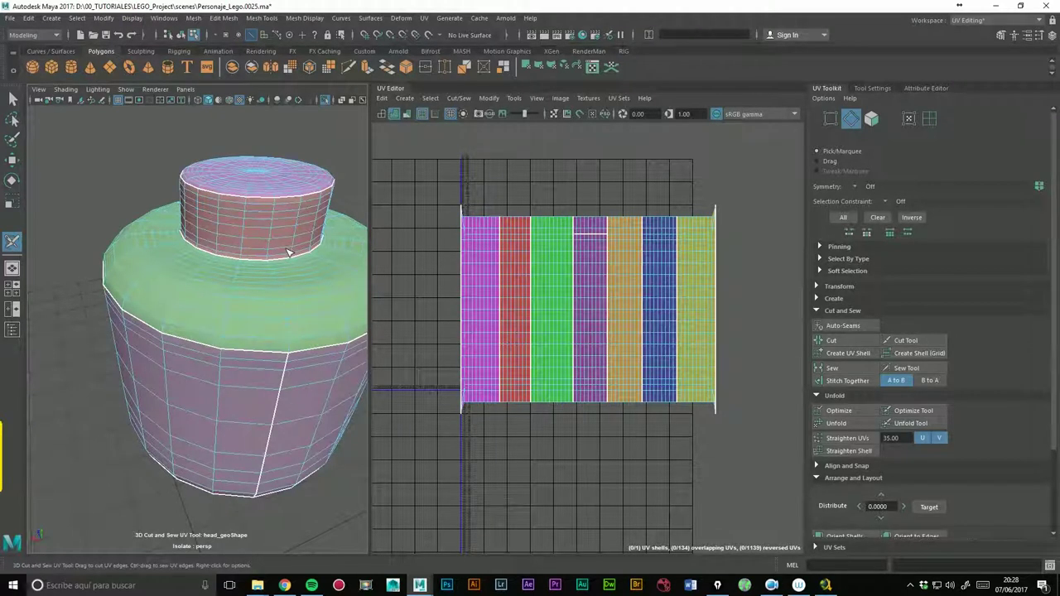
pyautogui.click(272, 248)
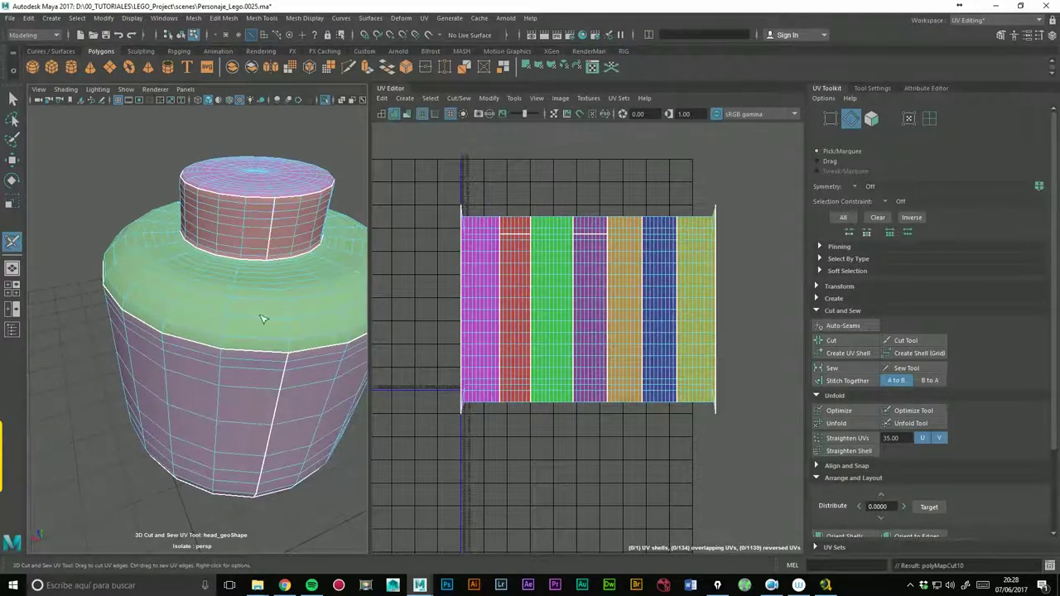
pyautogui.keyDown('alt'); pyautogui.moveTo(262, 320); pyautogui.dragTo(242, 257); pyautogui.keyUp('alt')
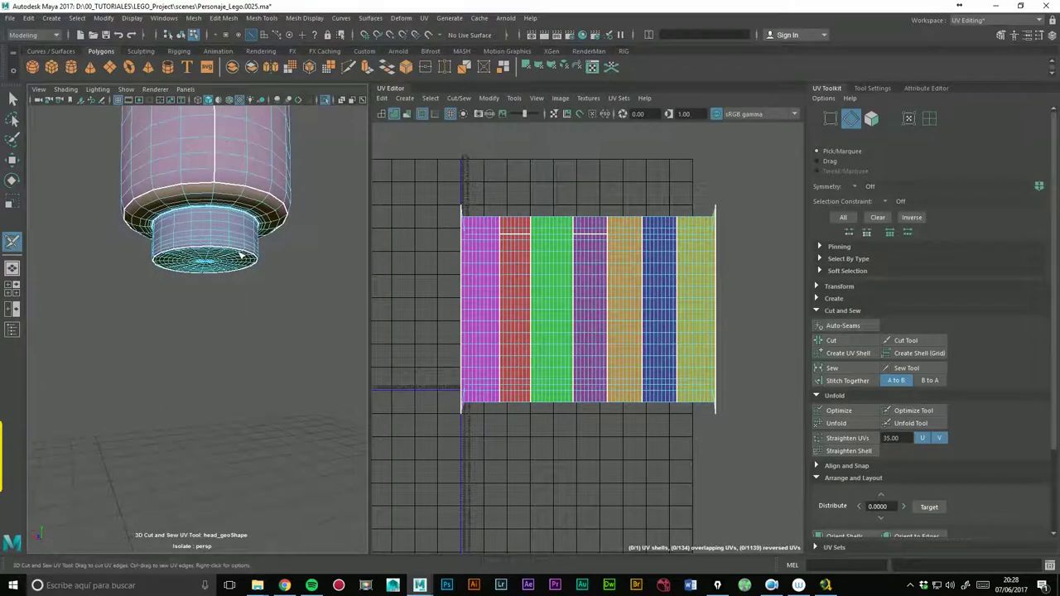
pyautogui.scroll(-3, 220, 233)
pyautogui.moveTo(219, 233)
pyautogui.keyDown('alt'); pyautogui.mouseDown()
pyautogui.moveTo(214, 278)
pyautogui.moveTo(240, 233)
pyautogui.moveTo(243, 282)
pyautogui.mouseUp(); pyautogui.keyUp('alt')
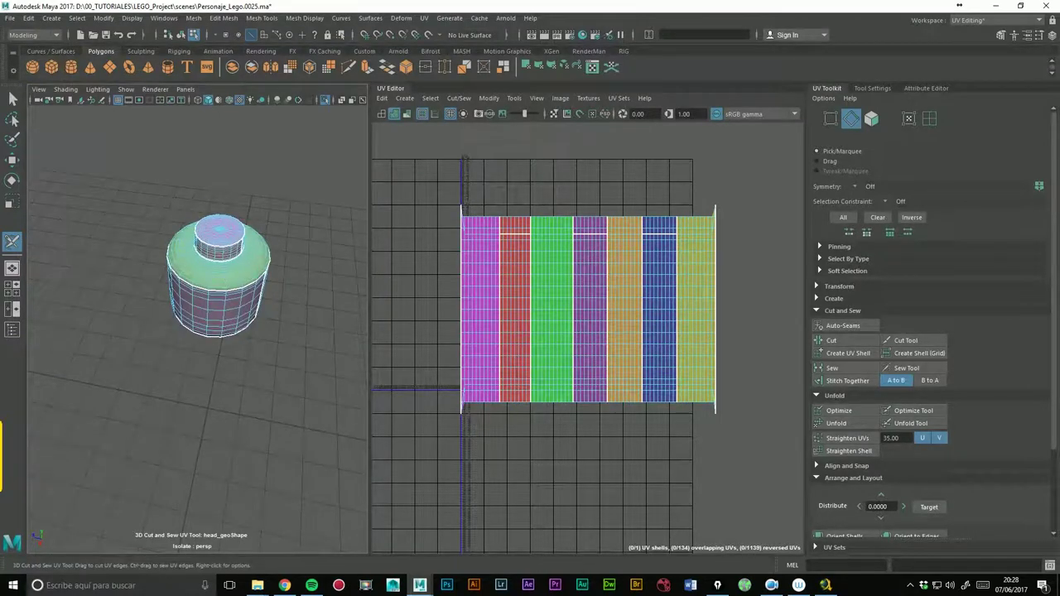
pyautogui.keyDown('alt'); pyautogui.moveTo(335, 332); pyautogui.dragTo(337, 293); pyautogui.keyUp('alt')
pyautogui.press('w')
pyautogui.moveTo(428, 155); pyautogui.dragTo(764, 501)
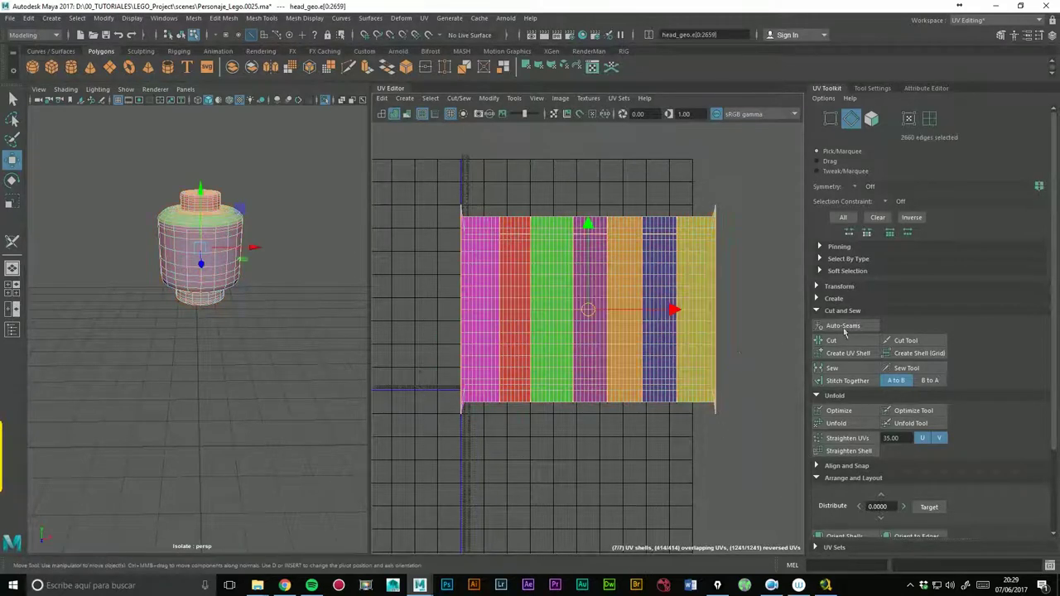
# Unfold the head's seven UV shells, lay them out in 0–1 space, and display them shaded.
pyautogui.click(837, 423)
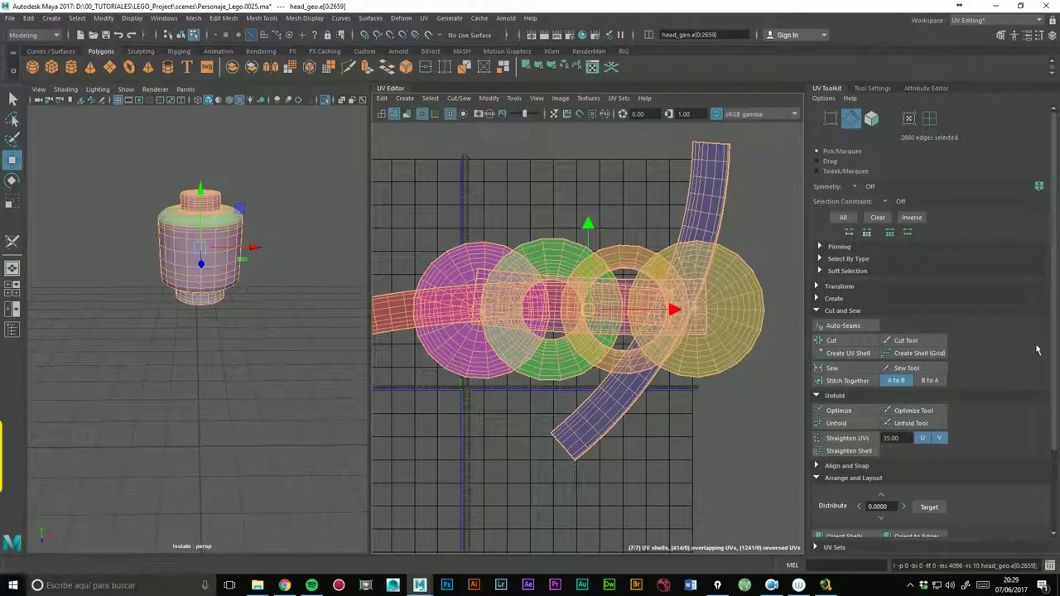
pyautogui.scroll(-3, 1048, 435)
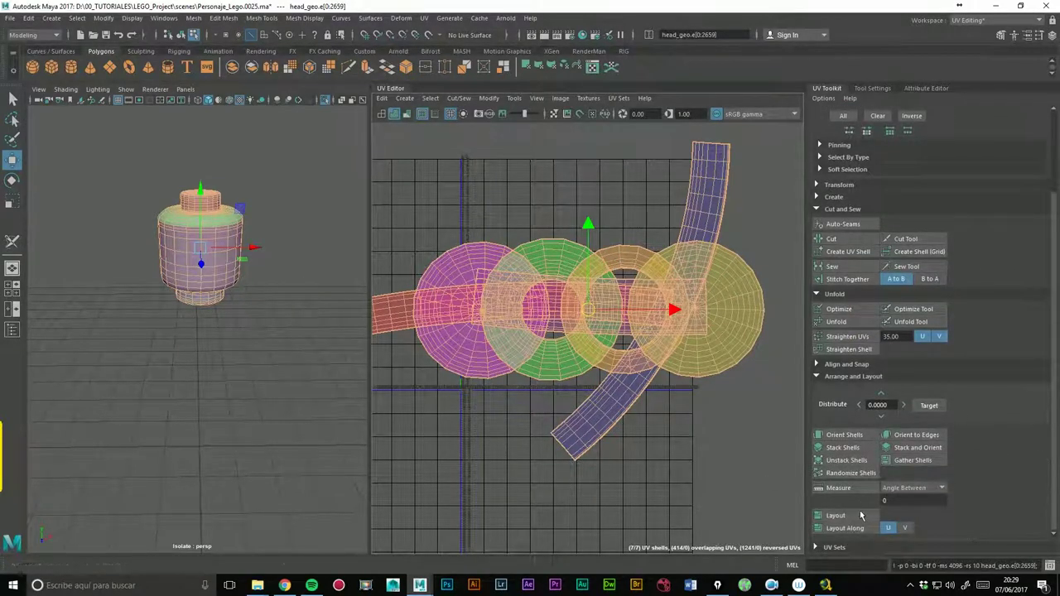
pyautogui.click(847, 524)
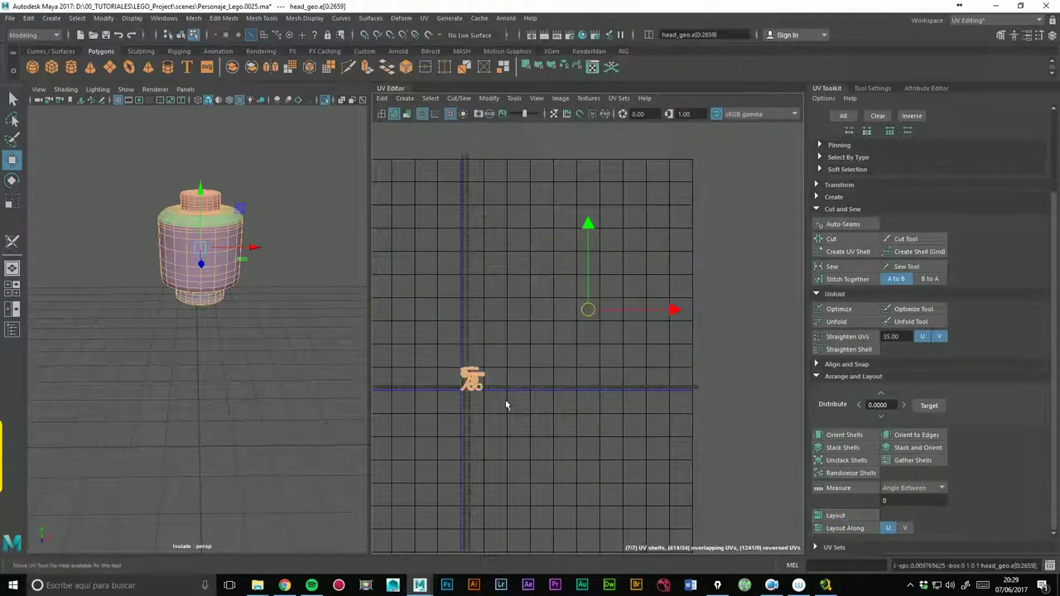
pyautogui.scroll(3, 504, 405)
pyautogui.scroll(1, 471, 350)
pyautogui.scroll(2, 710, 331)
pyautogui.scroll(3, 646, 348)
pyautogui.scroll(1, 557, 371)
pyautogui.scroll(1, 557, 371)
pyautogui.keyDown('alt'); pyautogui.moveTo(557, 371); pyautogui.dragTo(674, 333, button='middle'); pyautogui.keyUp('alt')
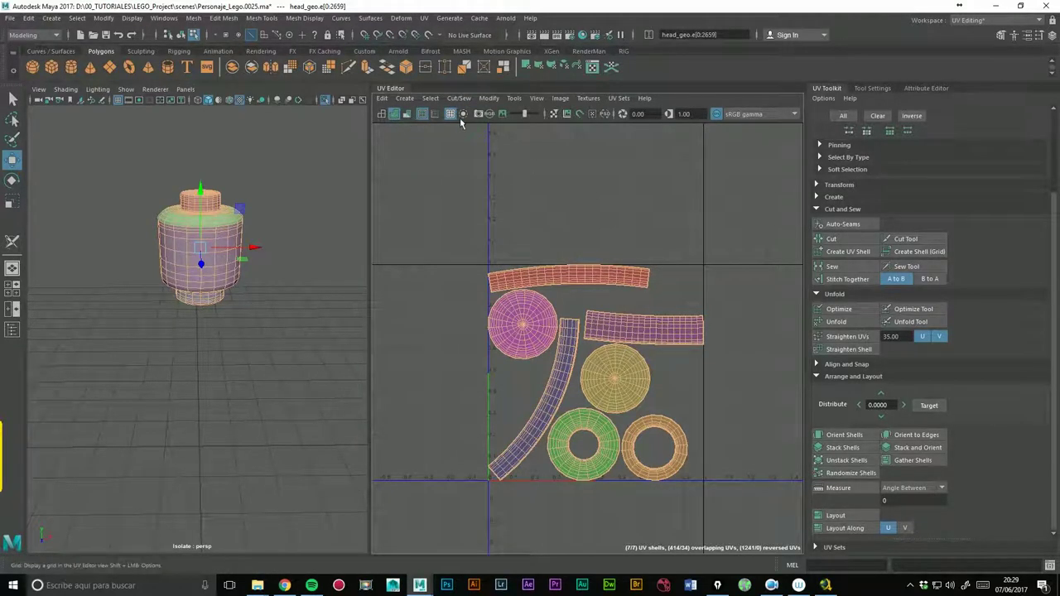
pyautogui.click(394, 146)
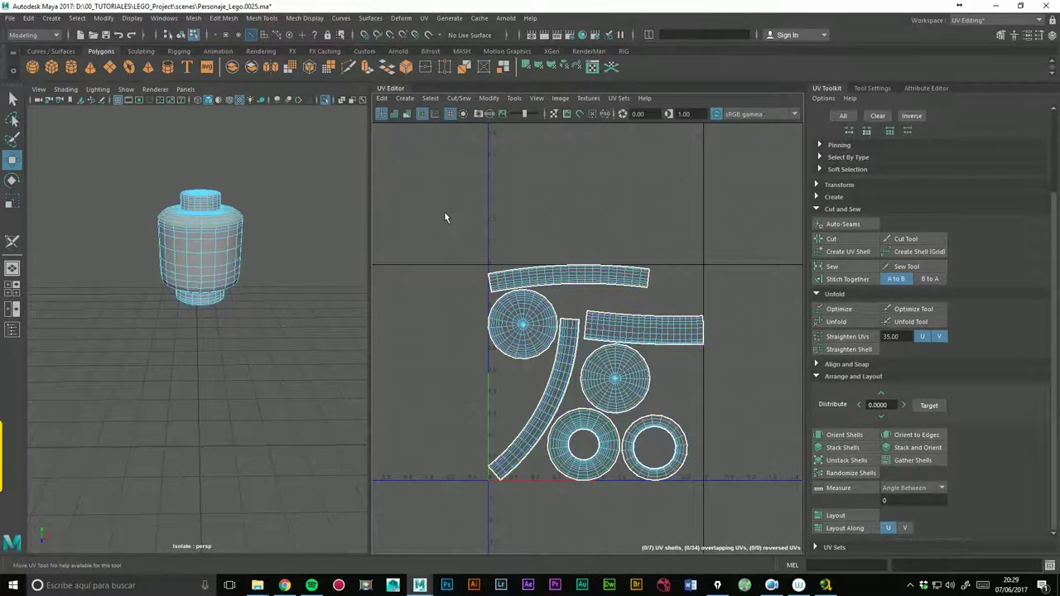
pyautogui.click(394, 115)
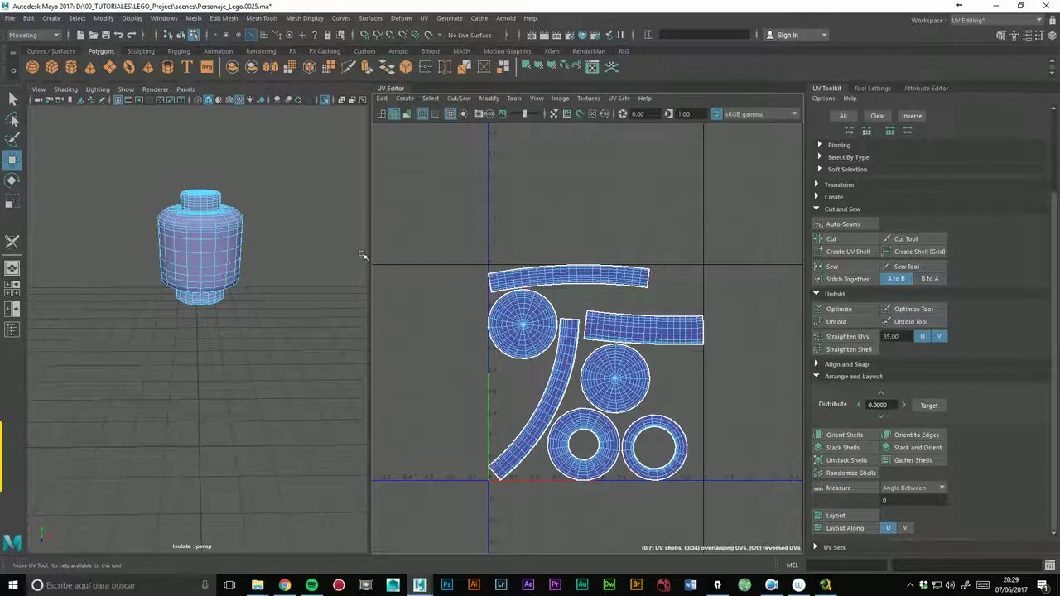
# Select one face on the front of the Lego head in face mode.
pyautogui.moveTo(207, 247); pyautogui.dragTo(218, 257, button='right')
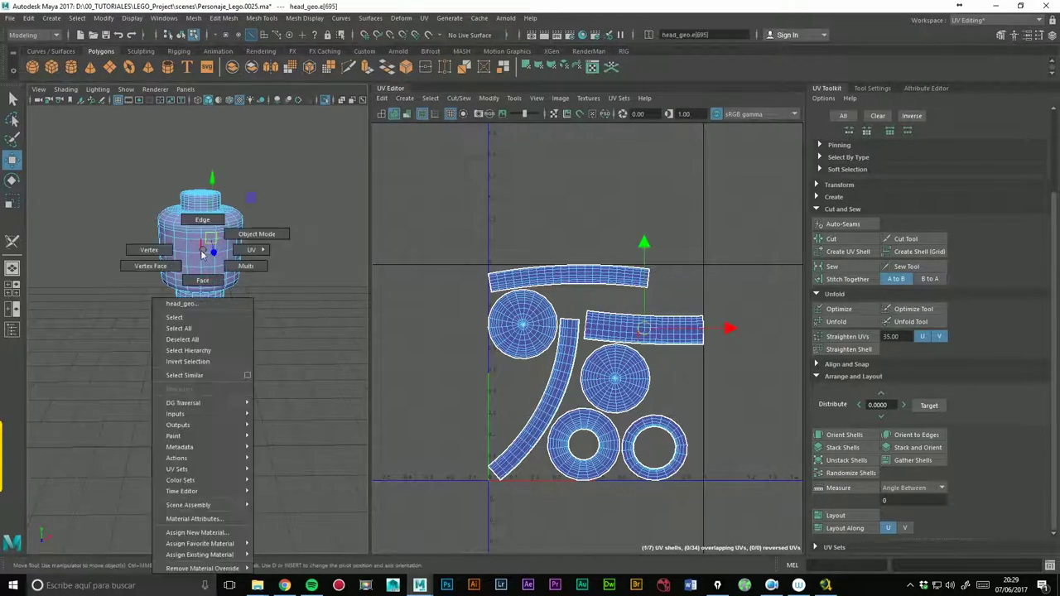
pyautogui.click(219, 257)
pyautogui.scroll(5, 249, 282)
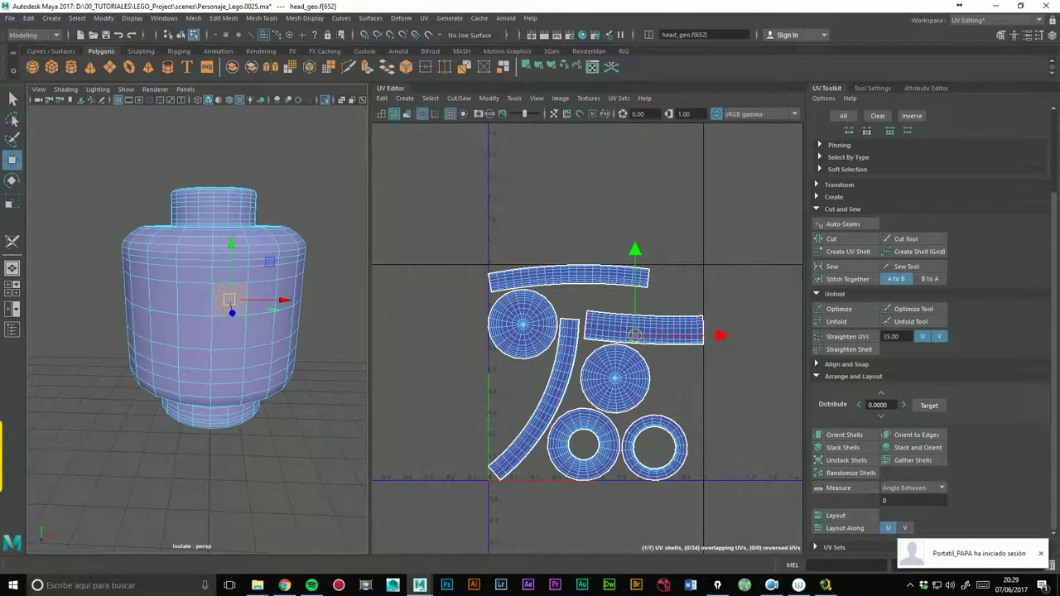
pyautogui.click(1042, 556)
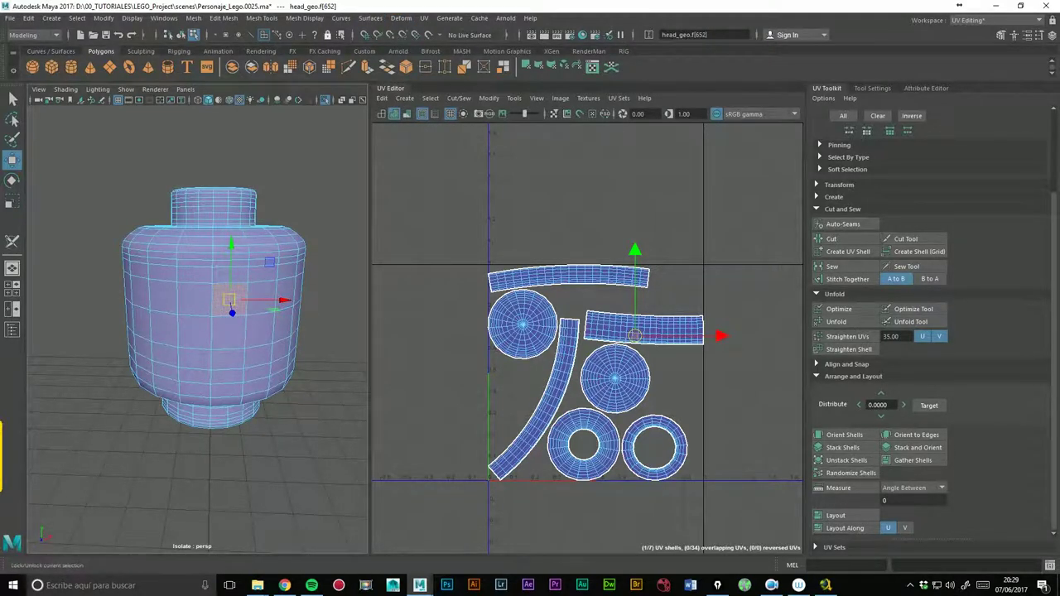
# Reverse the selected face's normal with Mesh Display > Reverse, then deselect.
pyautogui.click(402, 18)
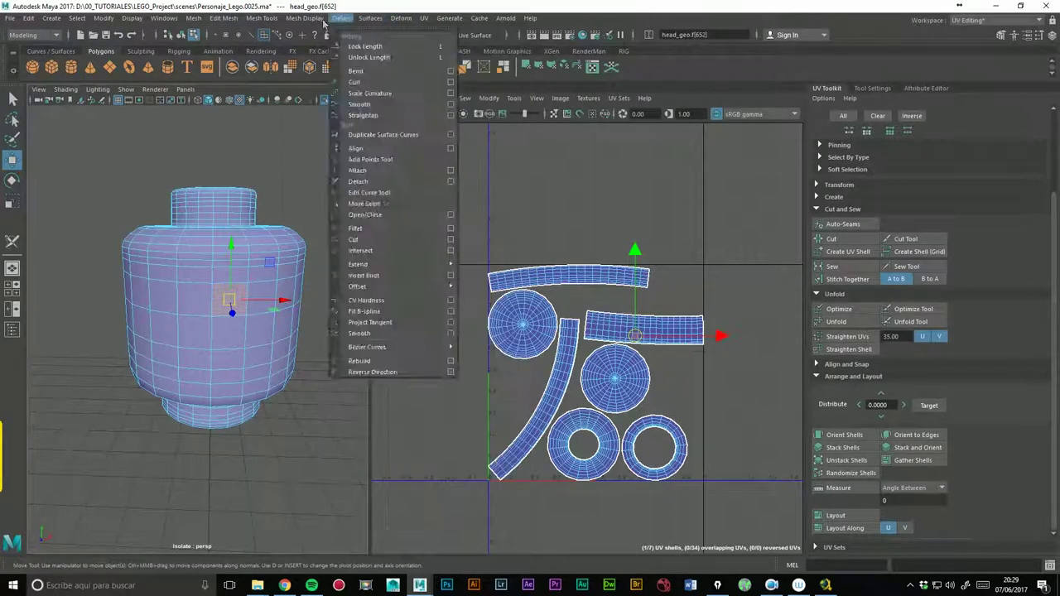
pyautogui.click(301, 22)
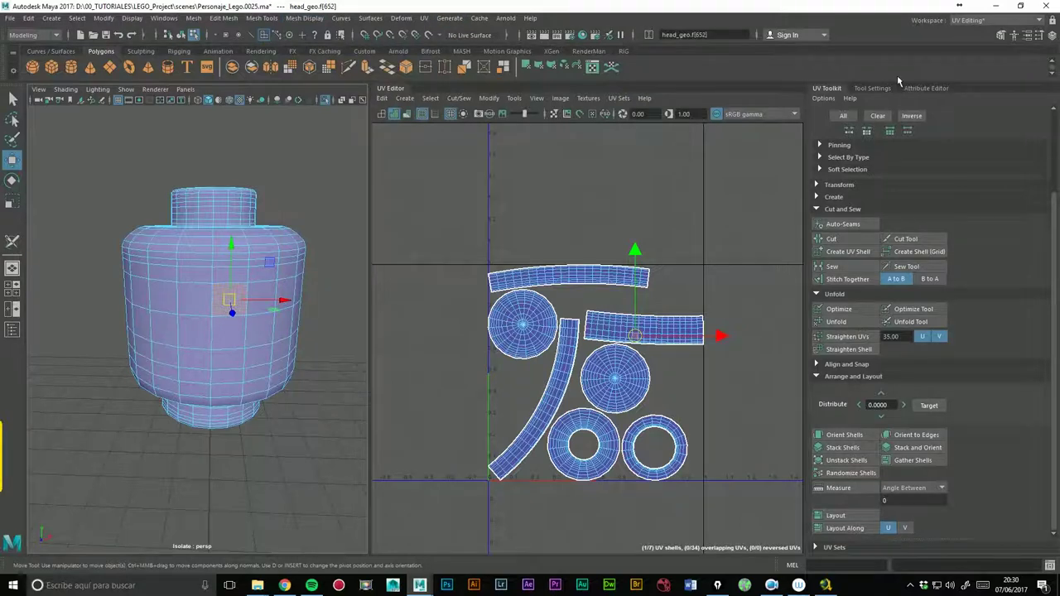
pyautogui.click(300, 20)
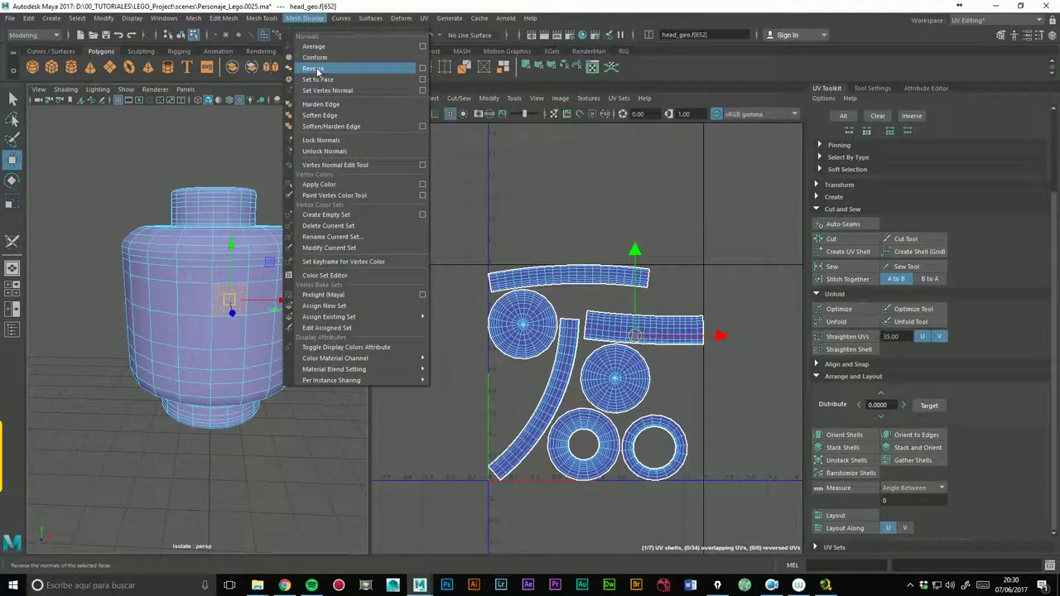
pyautogui.click(318, 70)
pyautogui.click(313, 198)
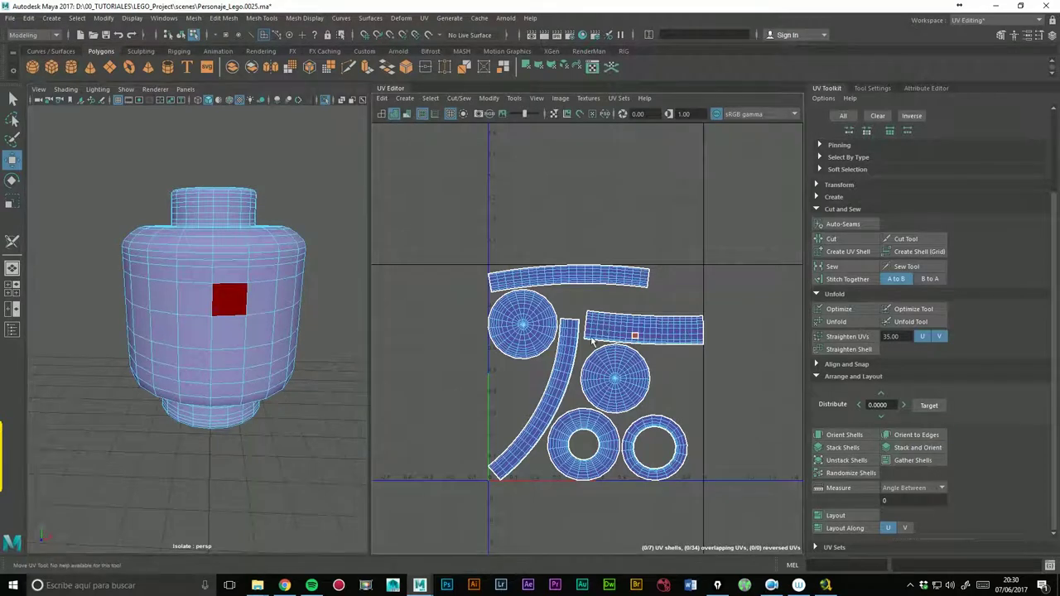
# Zoom the UV Editor and flip the face's normal back with Mesh Display > Reverse.
pyautogui.scroll(4, 591, 340)
pyautogui.scroll(2, 571, 336)
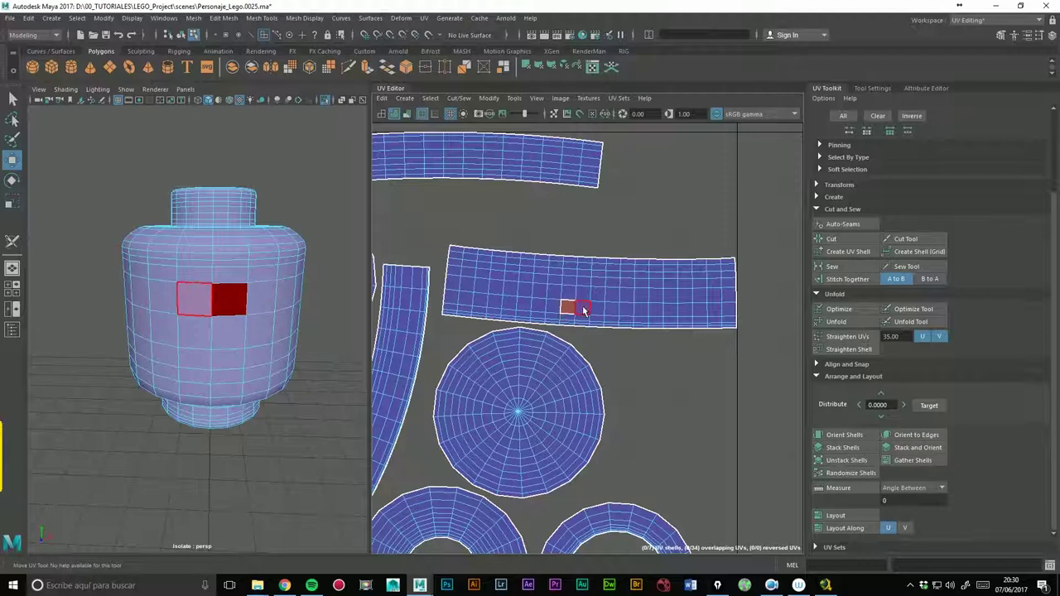
pyautogui.scroll(1, 580, 327)
pyautogui.scroll(2, 583, 318)
pyautogui.scroll(2, 580, 298)
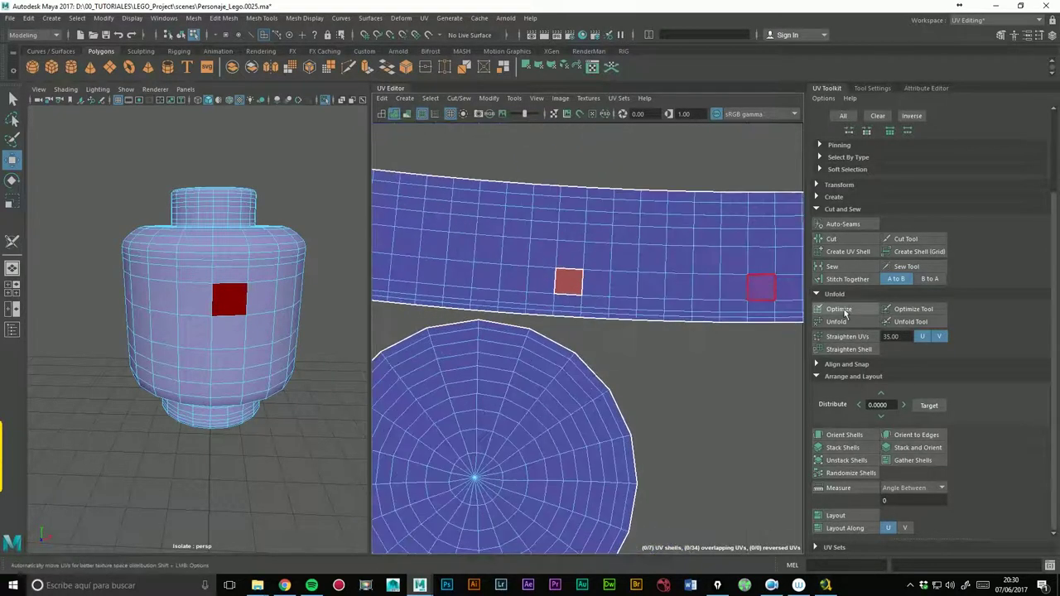
pyautogui.scroll(-2, 671, 278)
pyautogui.scroll(-1, 696, 265)
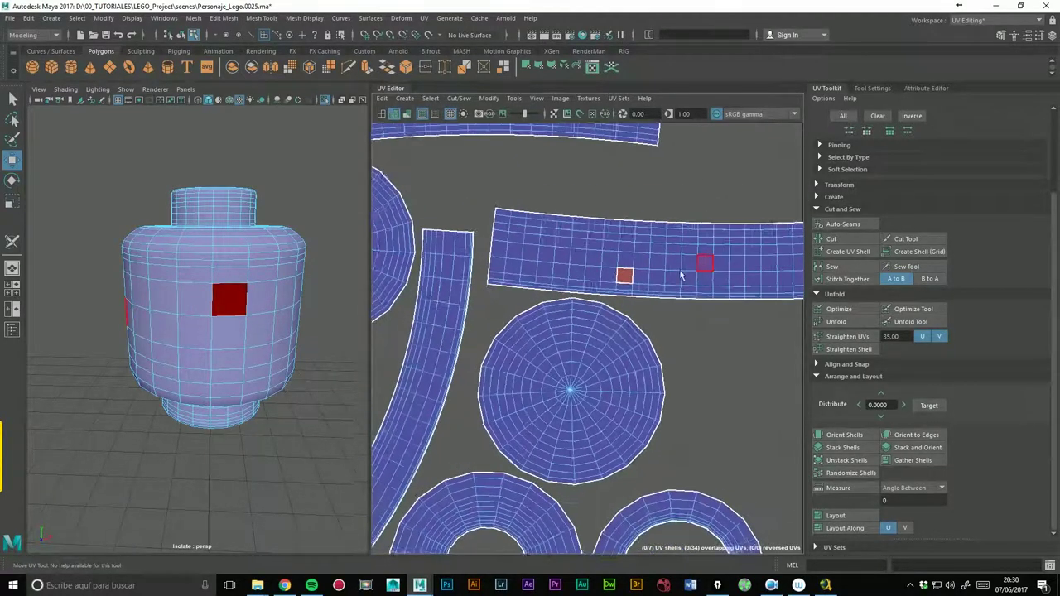
pyautogui.scroll(-2, 580, 273)
pyautogui.press('w')
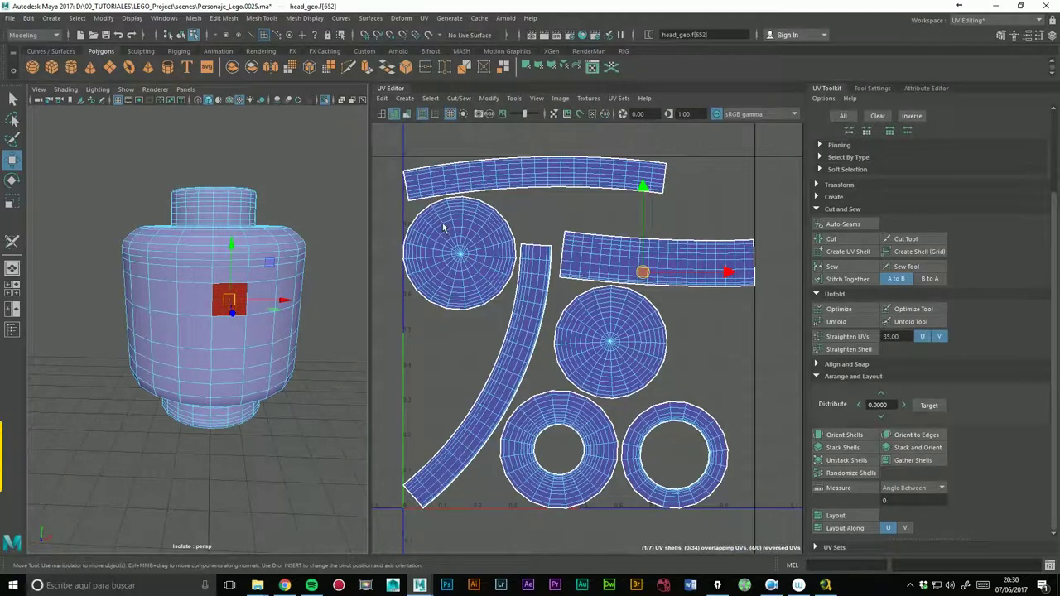
pyautogui.click(276, 21)
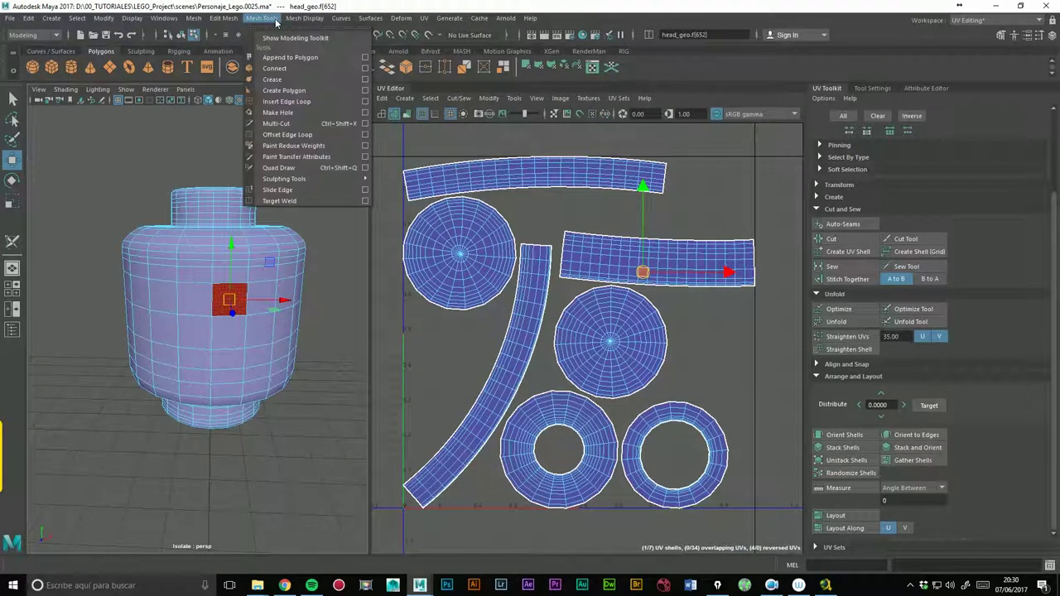
pyautogui.click(309, 69)
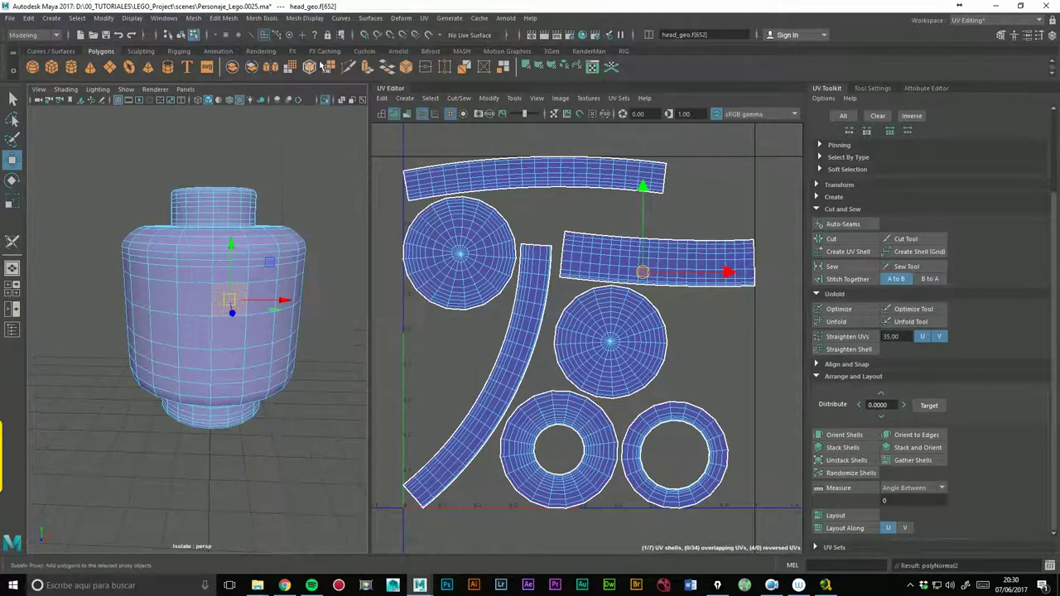
# Clear the UV shell selection and reframe the UV layout view.
pyautogui.click(727, 365)
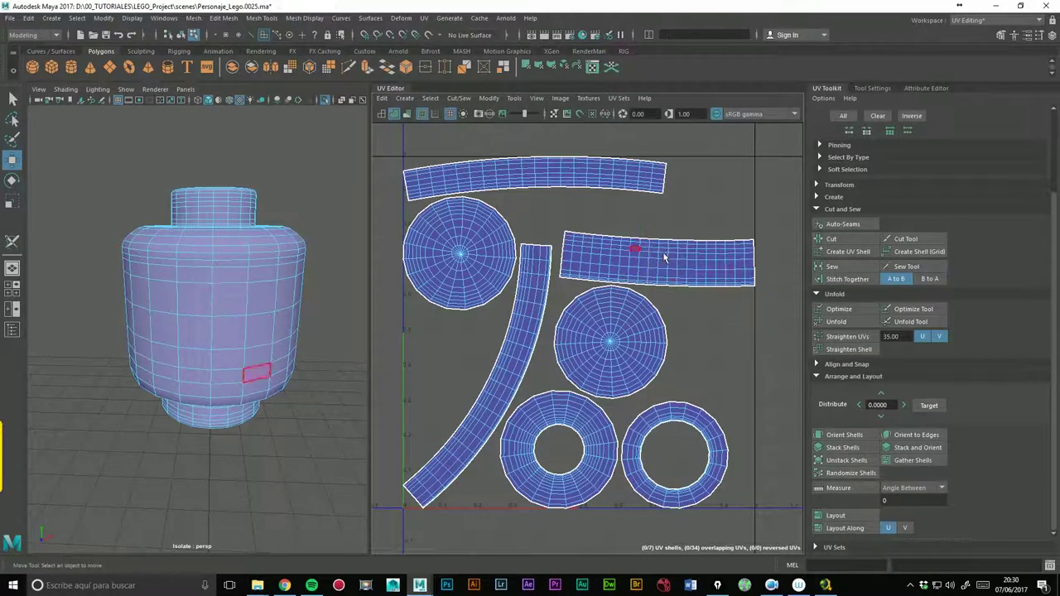
pyautogui.keyDown('alt'); pyautogui.moveTo(708, 253); pyautogui.dragTo(449, 267, button='right'); pyautogui.keyUp('alt')
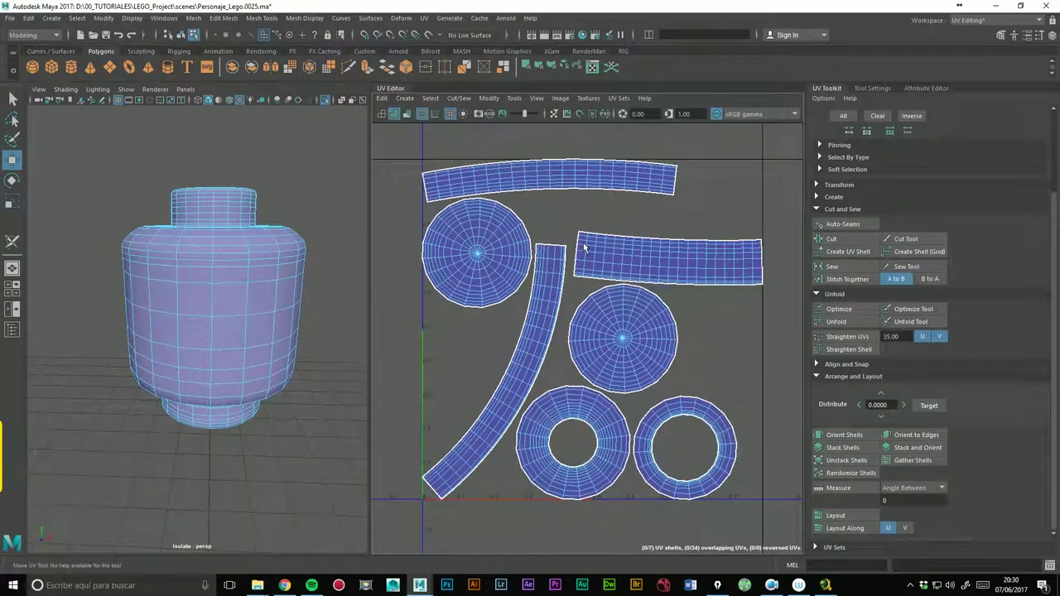
pyautogui.keyDown('alt'); pyautogui.moveTo(566, 273); pyautogui.dragTo(590, 294, button='middle'); pyautogui.keyUp('alt')
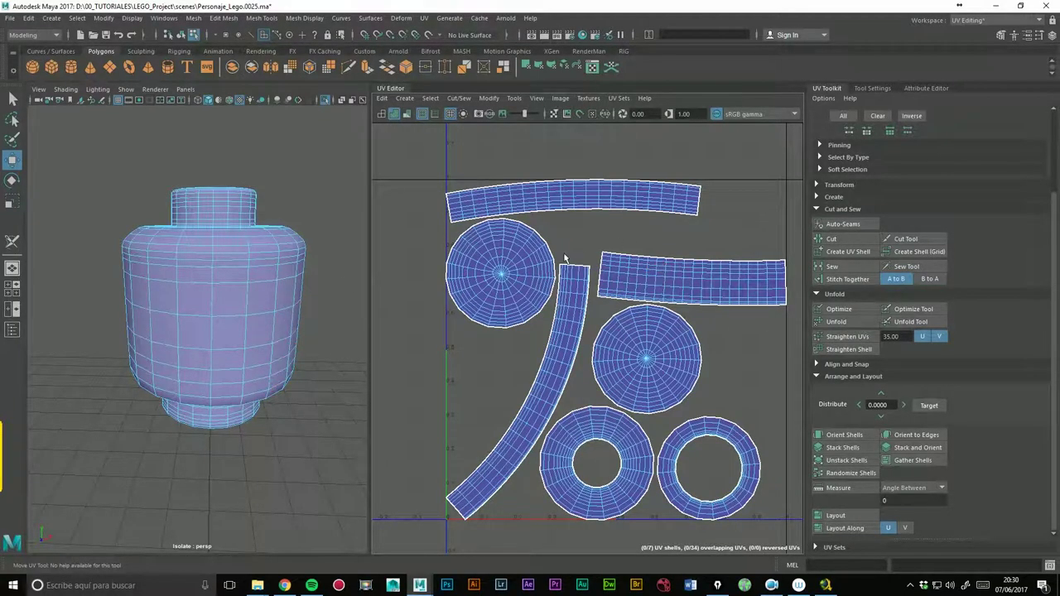
pyautogui.keyDown('alt'); pyautogui.moveTo(564, 259); pyautogui.dragTo(722, 262, button='right'); pyautogui.keyUp('alt')
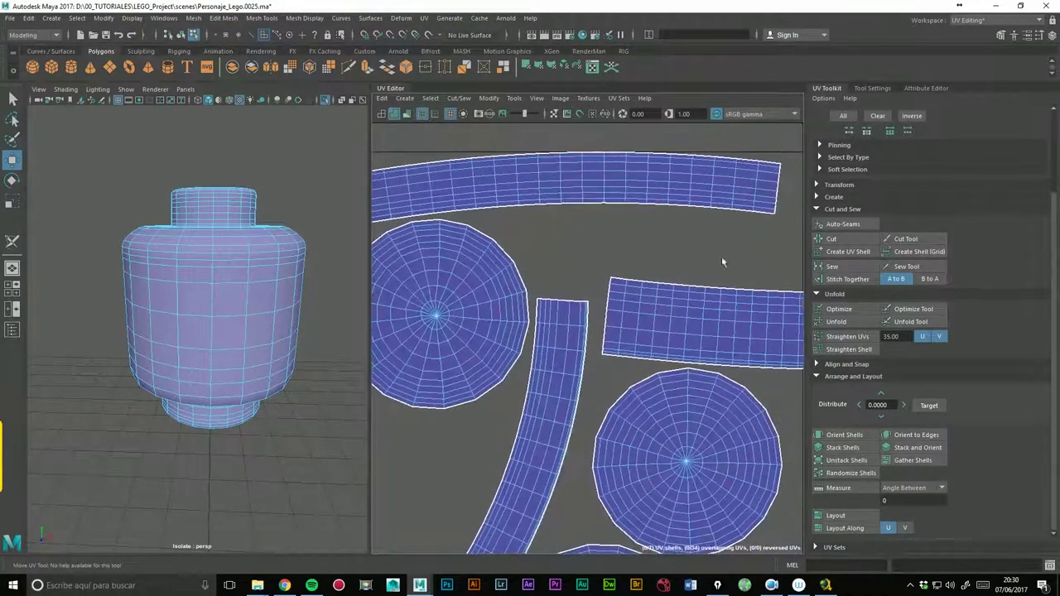
pyautogui.moveTo(238, 266); pyautogui.dragTo(238, 300, button='right')
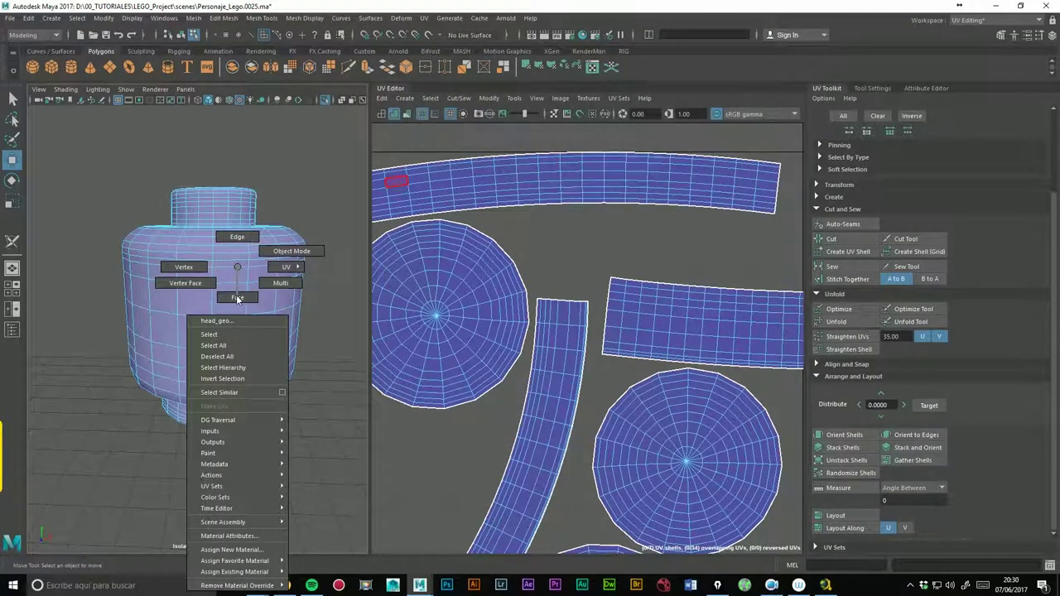
# Zoom in on the head and select a single edge.
pyautogui.click(230, 302)
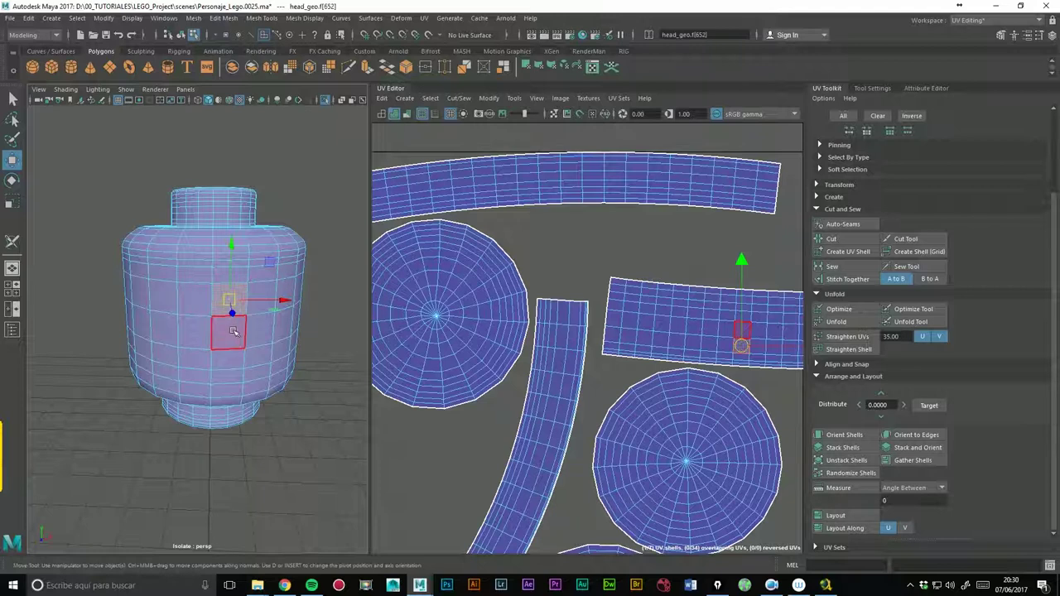
pyautogui.keyDown('alt'); pyautogui.moveTo(149, 324); pyautogui.dragTo(326, 299, button='right'); pyautogui.keyUp('alt')
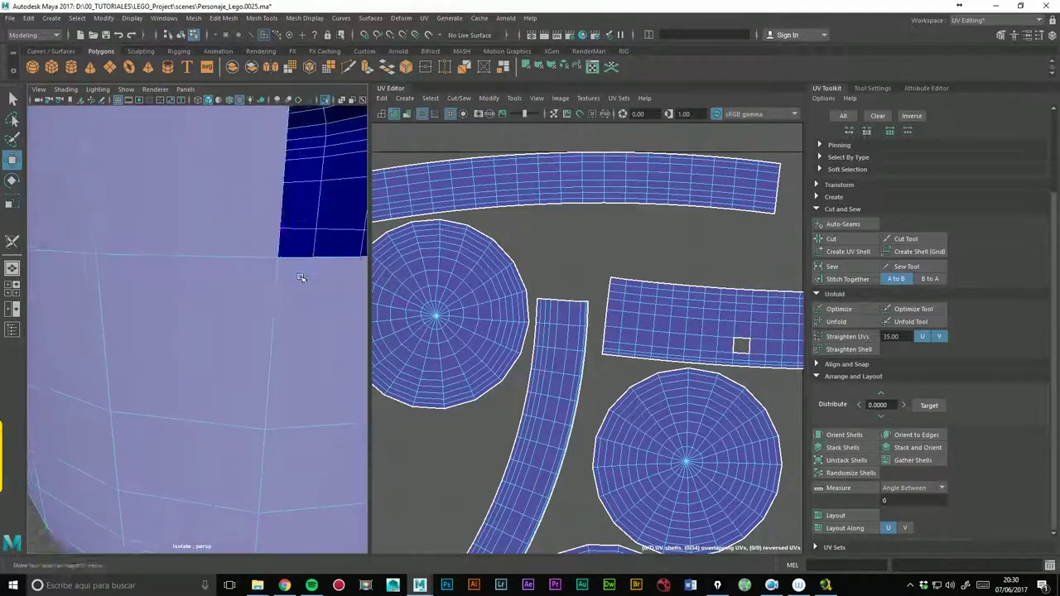
pyautogui.keyDown('alt'); pyautogui.moveTo(303, 279); pyautogui.dragTo(206, 417, button='middle'); pyautogui.keyUp('alt')
pyautogui.keyDown('ctrl'); pyautogui.moveTo(212, 265); pyautogui.dragTo(204, 275, button='right'); pyautogui.keyUp('ctrl')
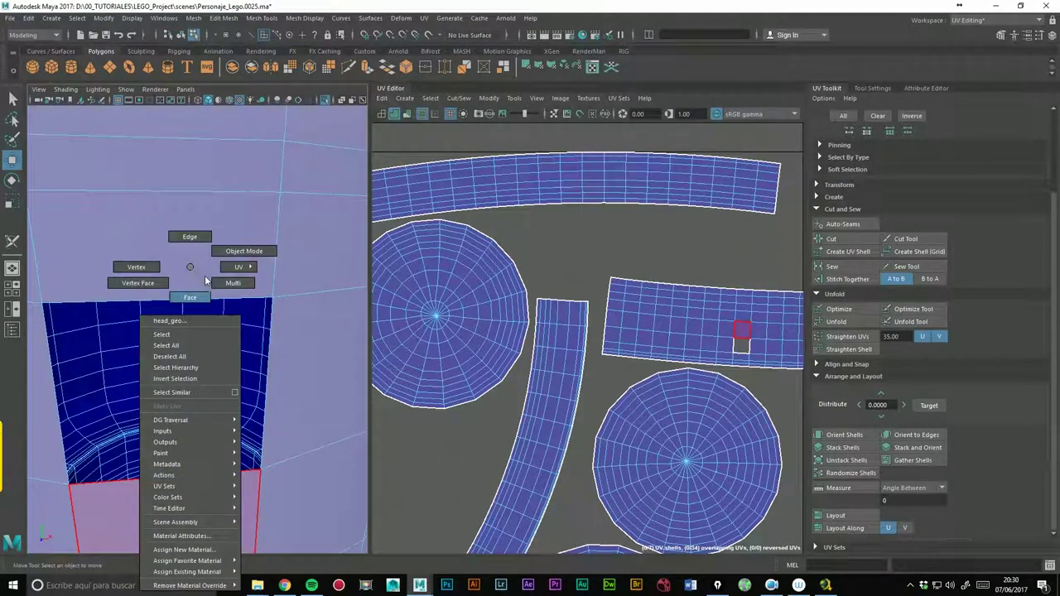
pyautogui.press('F10')
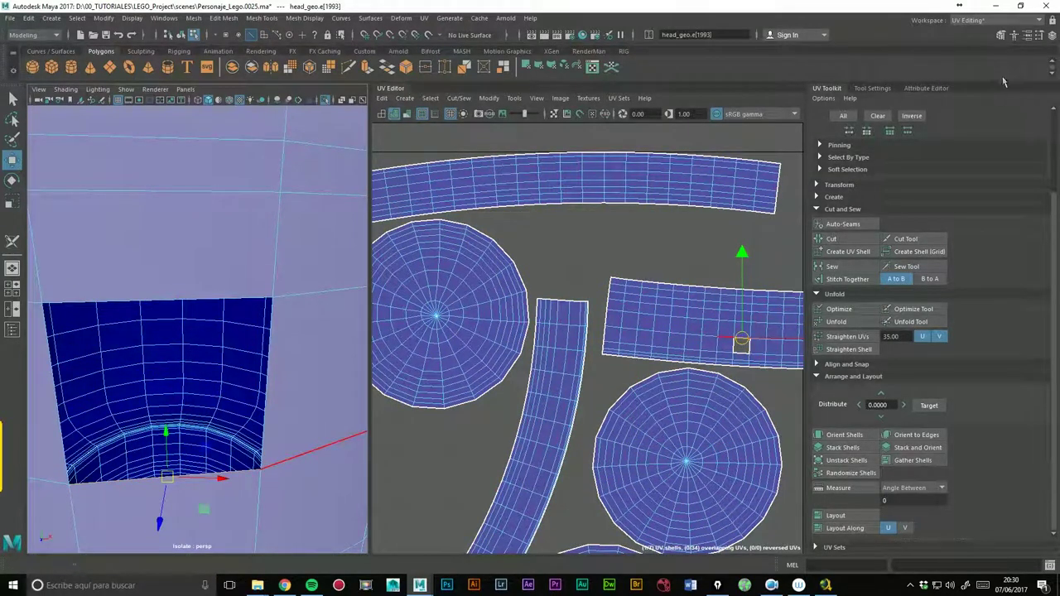
# Extrude the edge with the Modeling Toolkit, creating polyExtrudeEdge1, then close the toolkit.
pyautogui.click(1010, 41)
pyautogui.moveTo(406, 105)
pyautogui.mouseDown()
pyautogui.moveTo(751, 74)
pyautogui.moveTo(744, 81)
pyautogui.mouseUp()
pyautogui.click(516, 368)
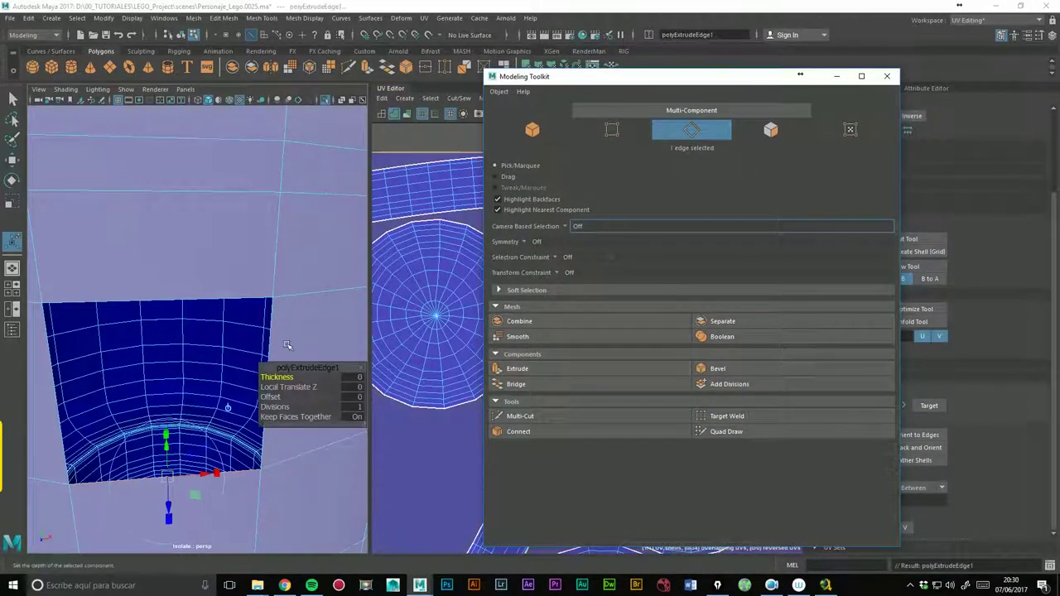
pyautogui.moveTo(177, 455); pyautogui.dragTo(164, 267)
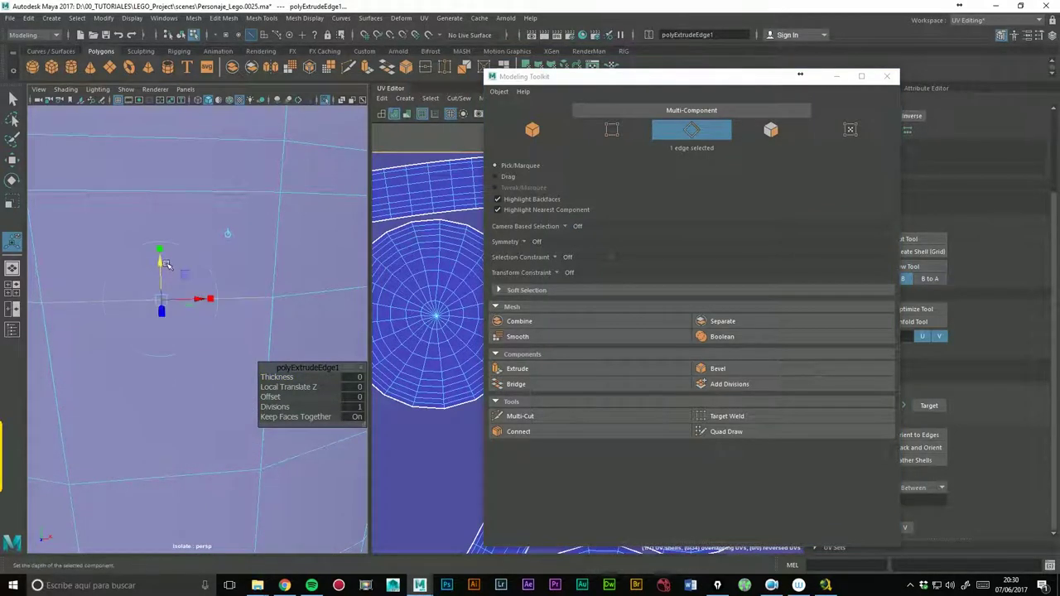
pyautogui.scroll(-5, 268, 235)
pyautogui.scroll(2, 267, 236)
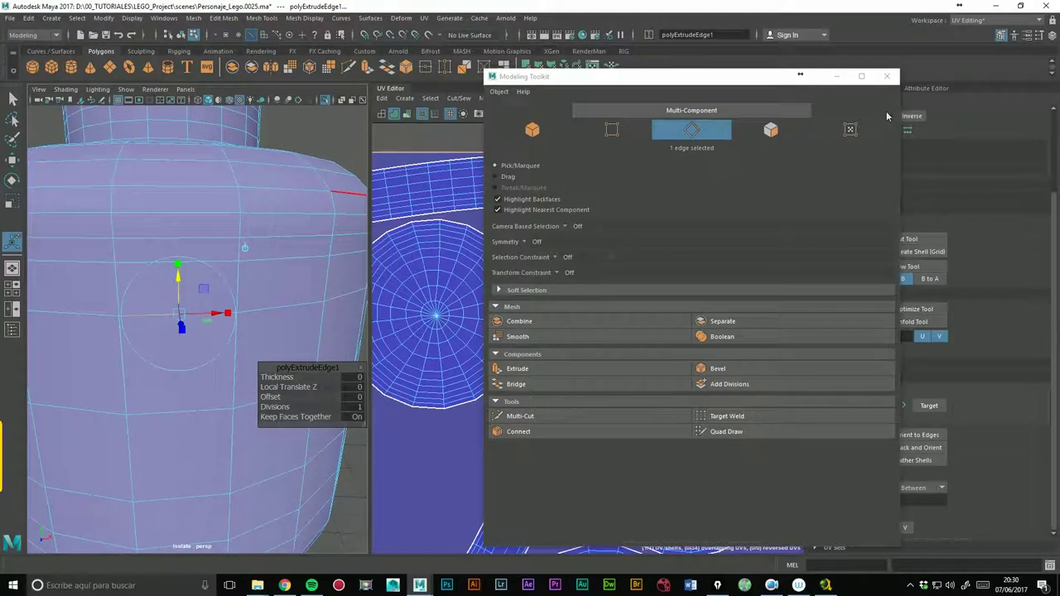
pyautogui.click(887, 77)
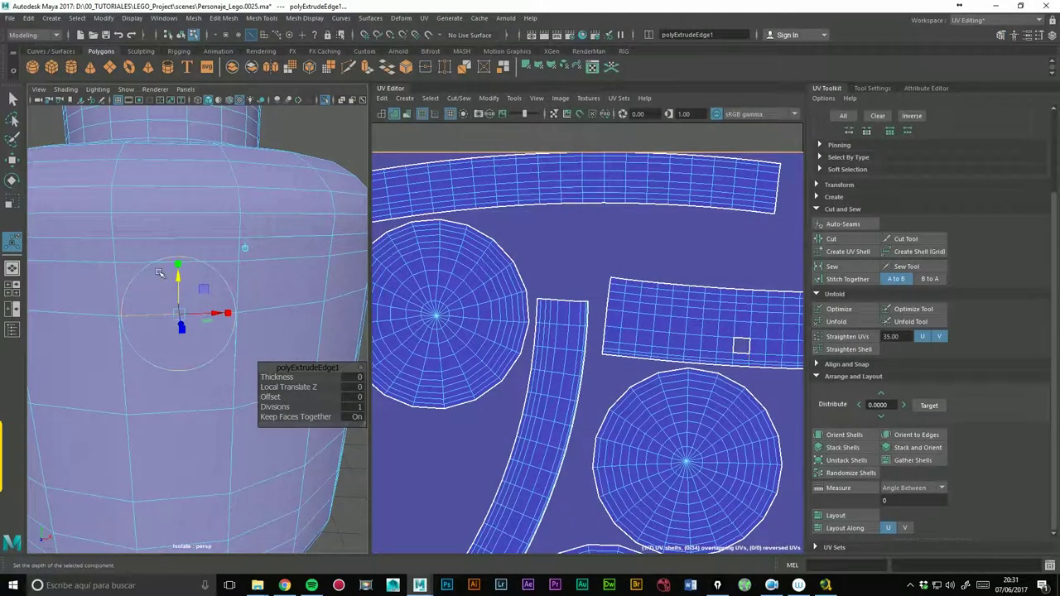
# Reframe the UV view and select the whole head object.
pyautogui.keyDown('alt'); pyautogui.moveTo(692, 334); pyautogui.dragTo(673, 319, button='middle'); pyautogui.keyUp('alt')
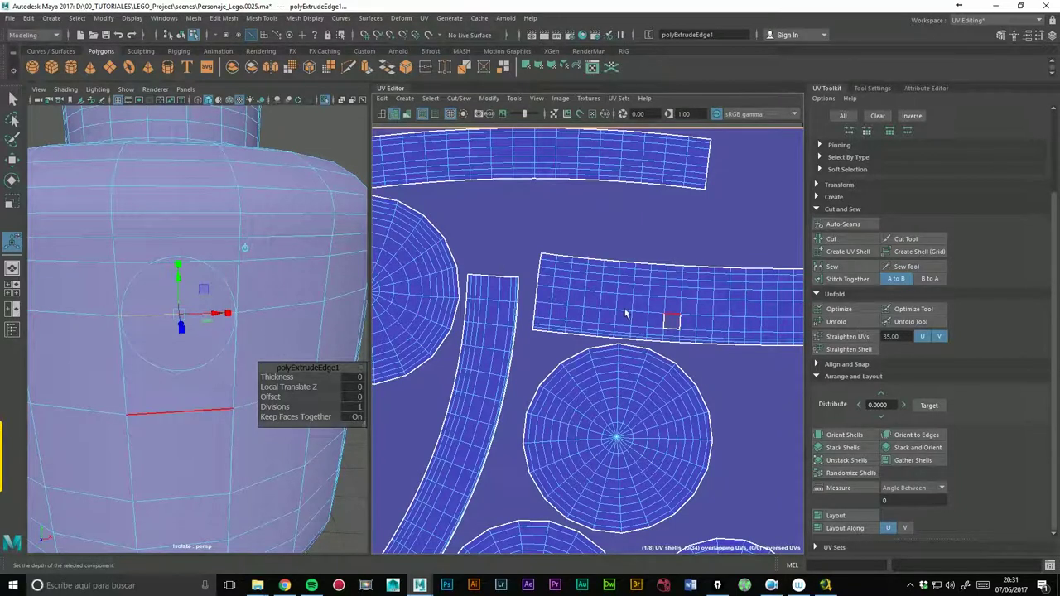
pyautogui.scroll(-2, 272, 279)
pyautogui.scroll(-5, 265, 278)
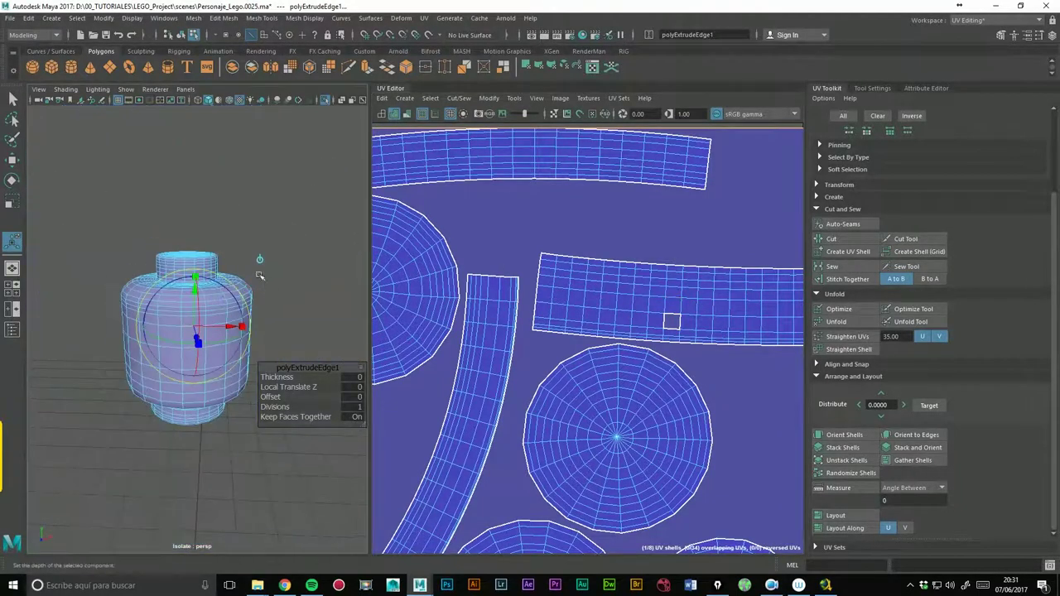
pyautogui.moveTo(179, 276); pyautogui.dragTo(150, 260, button='right')
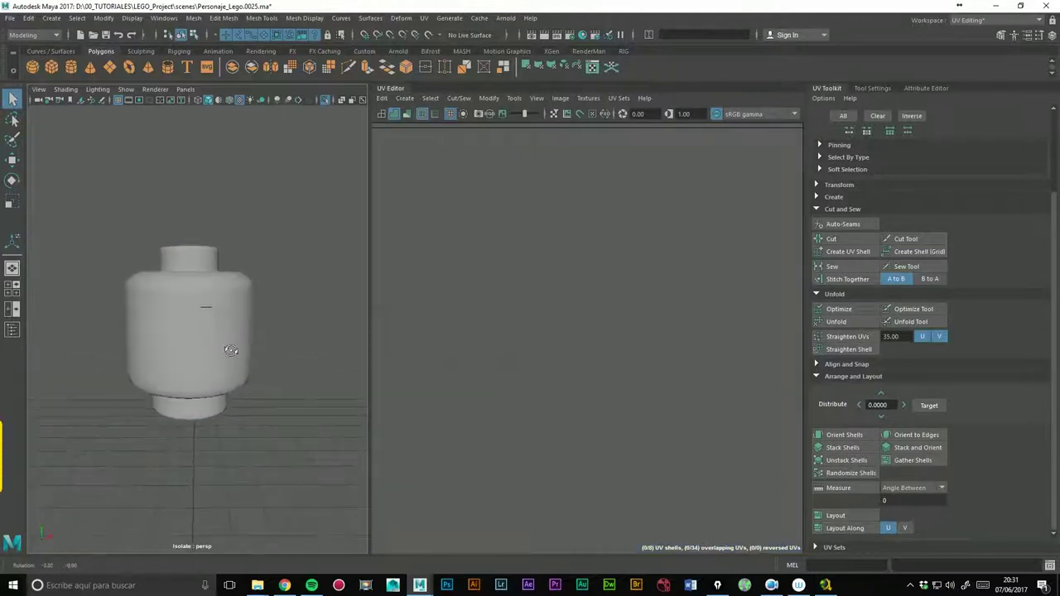
pyautogui.click(230, 317)
pyautogui.scroll(3, 282, 286)
pyautogui.scroll(3, 299, 219)
# Drag corner vertex vtx[1341] down-left, after undoing a trial vertex move.
pyautogui.moveTo(280, 204); pyautogui.dragTo(241, 180, button='right')
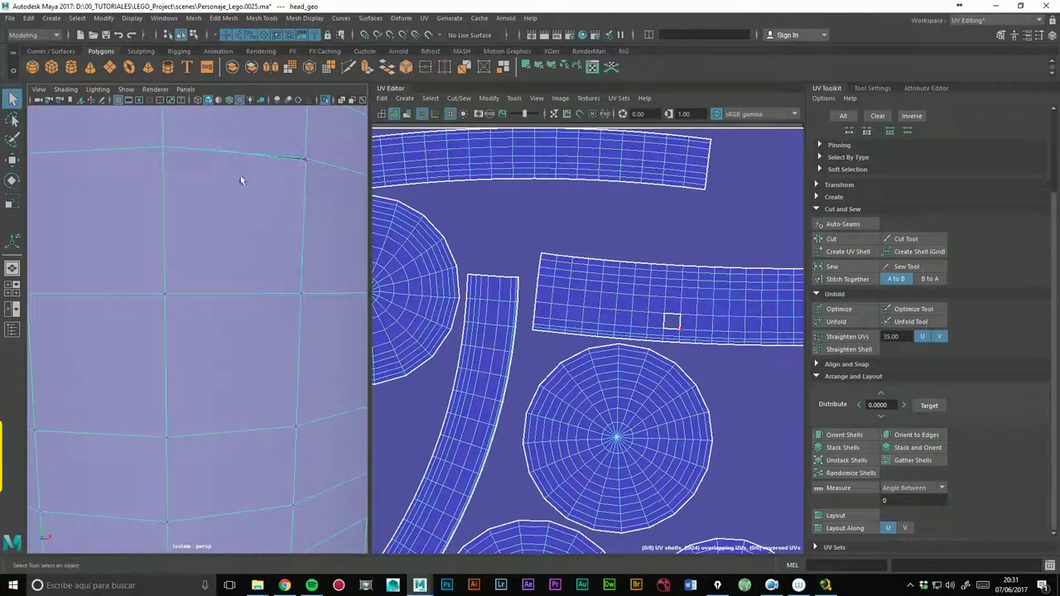
pyautogui.click(12, 160)
pyautogui.moveTo(178, 149); pyautogui.dragTo(178, 111)
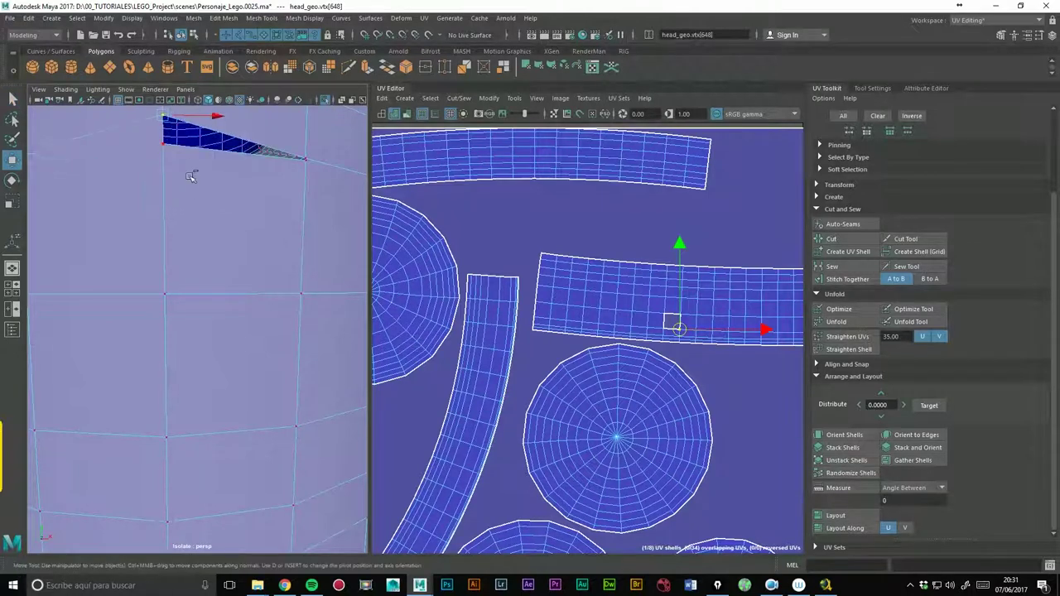
pyautogui.hotkey('ctrl', 'z')
pyautogui.click(305, 159)
pyautogui.moveTo(305, 159); pyautogui.dragTo(278, 182)
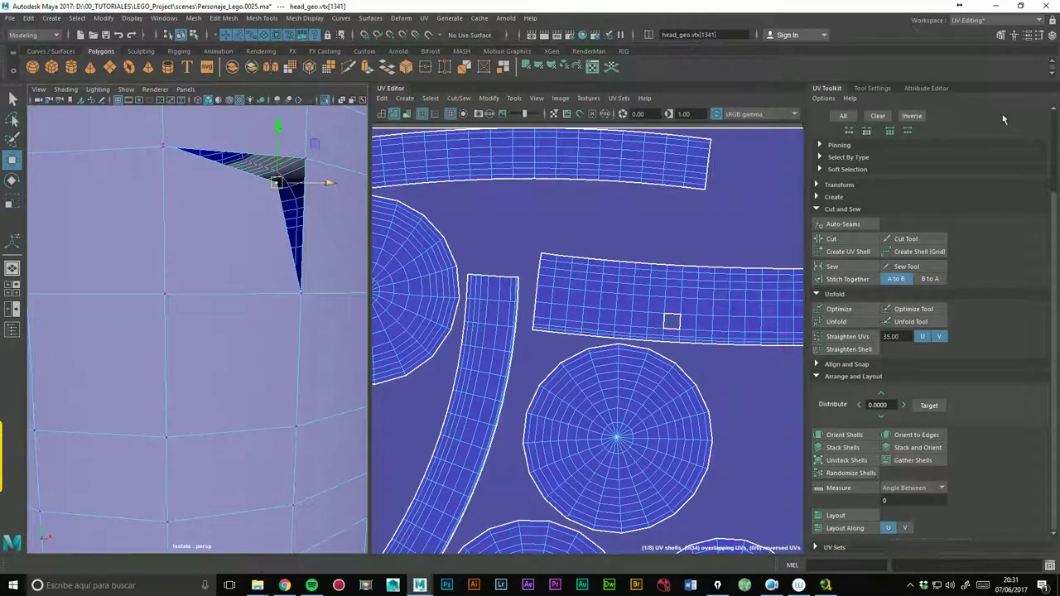
pyautogui.click(1002, 39)
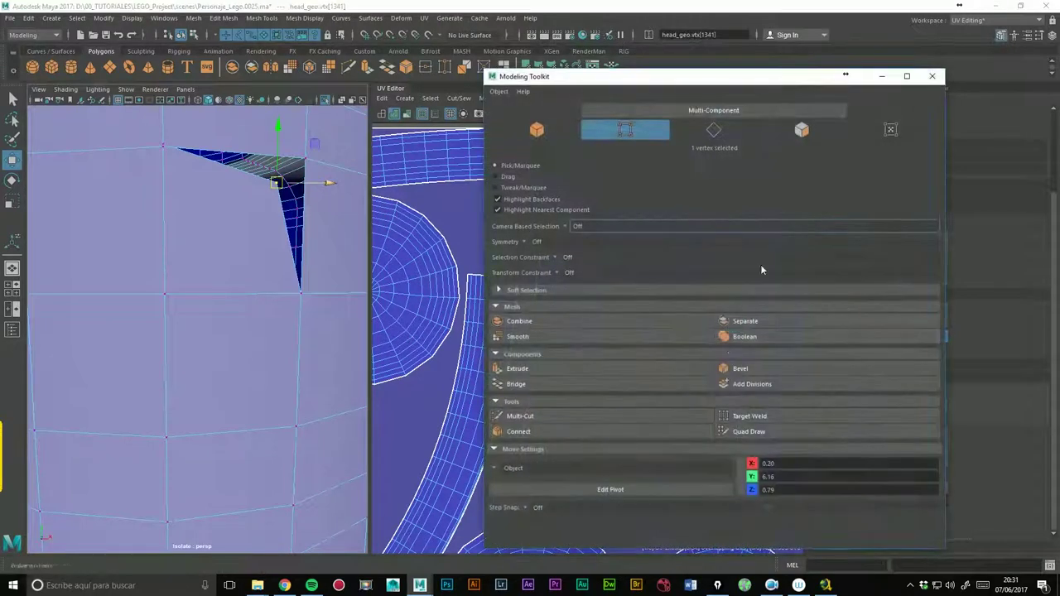
# Target Weld the stray vertex onto the corner, removing the stretched triangle.
pyautogui.click(733, 431)
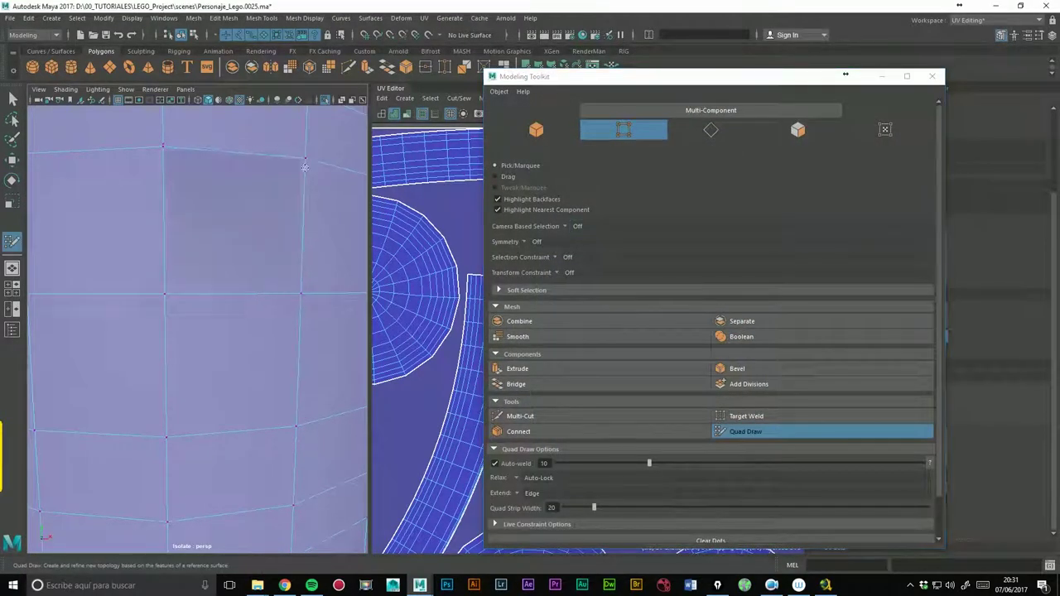
pyautogui.click(740, 416)
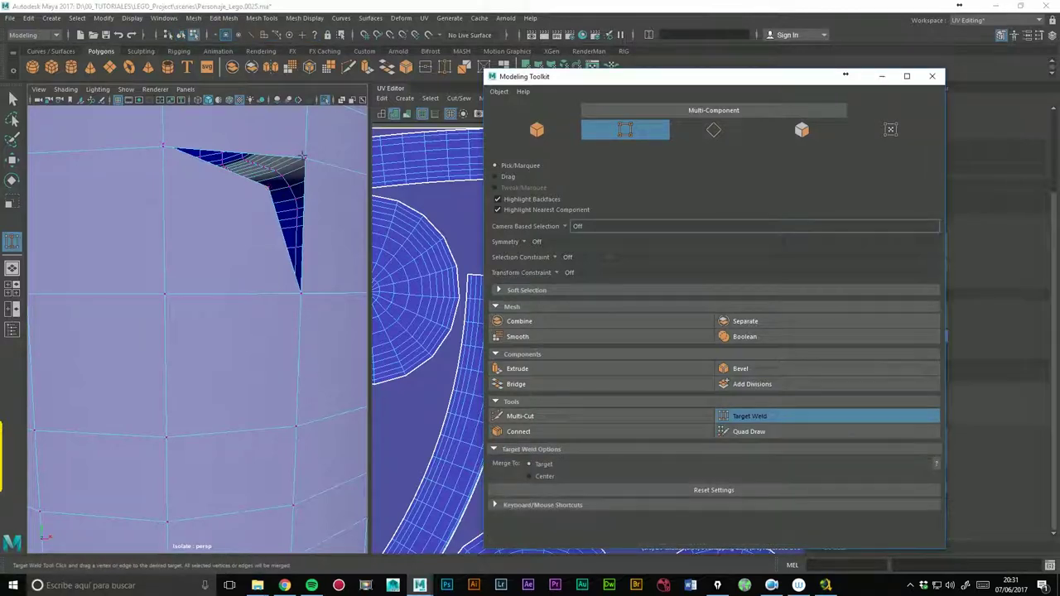
pyautogui.moveTo(269, 200); pyautogui.dragTo(305, 158)
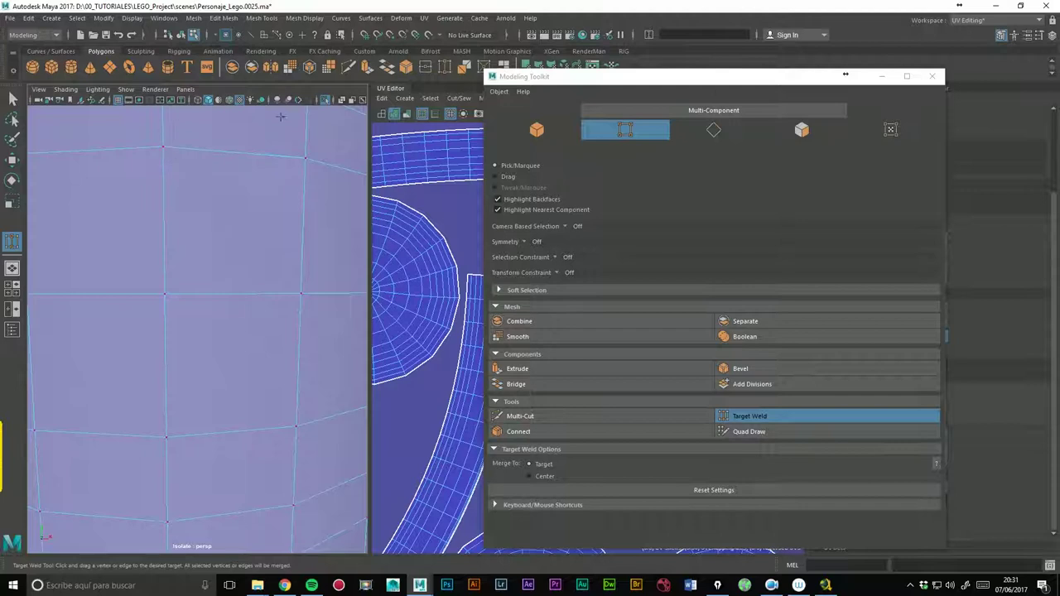
pyautogui.click(882, 76)
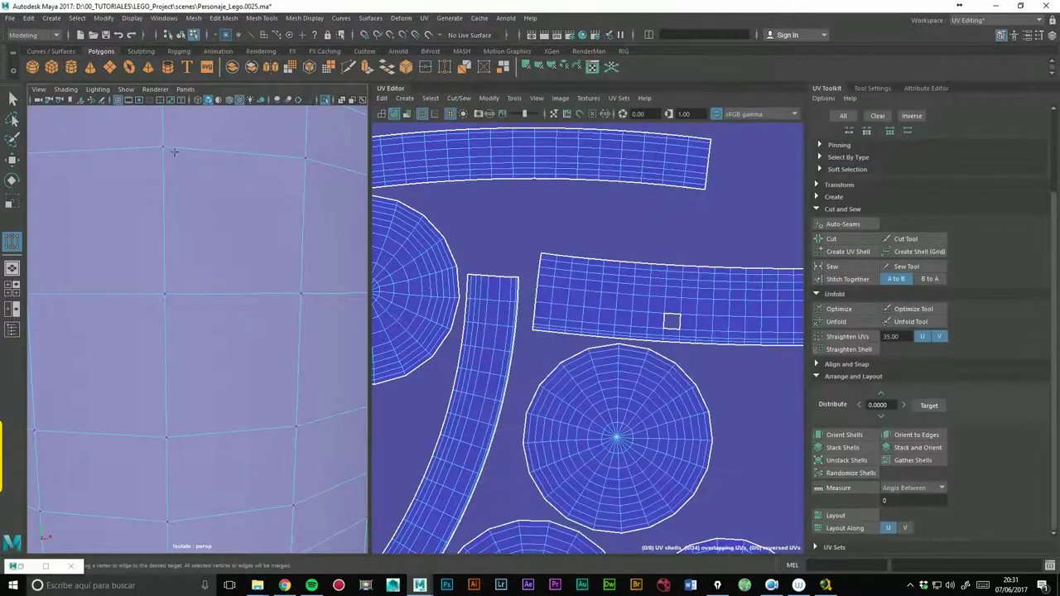
# Select vertices along the head's upper edge and undo the trial move.
pyautogui.press('w')
pyautogui.moveTo(282, 222); pyautogui.dragTo(290, 235, button='right')
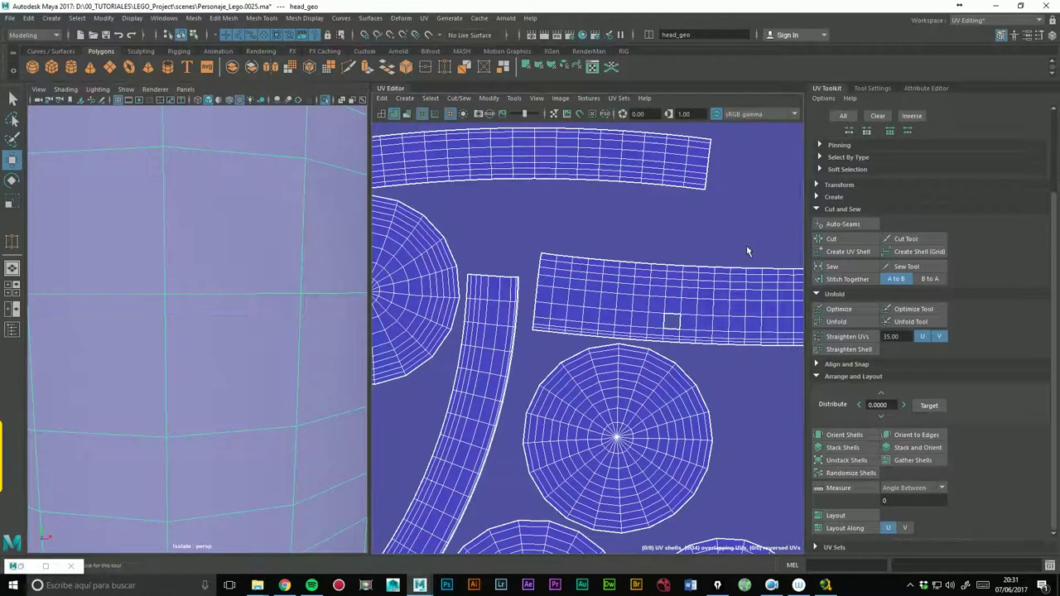
pyautogui.moveTo(286, 238); pyautogui.dragTo(225, 238, button='right')
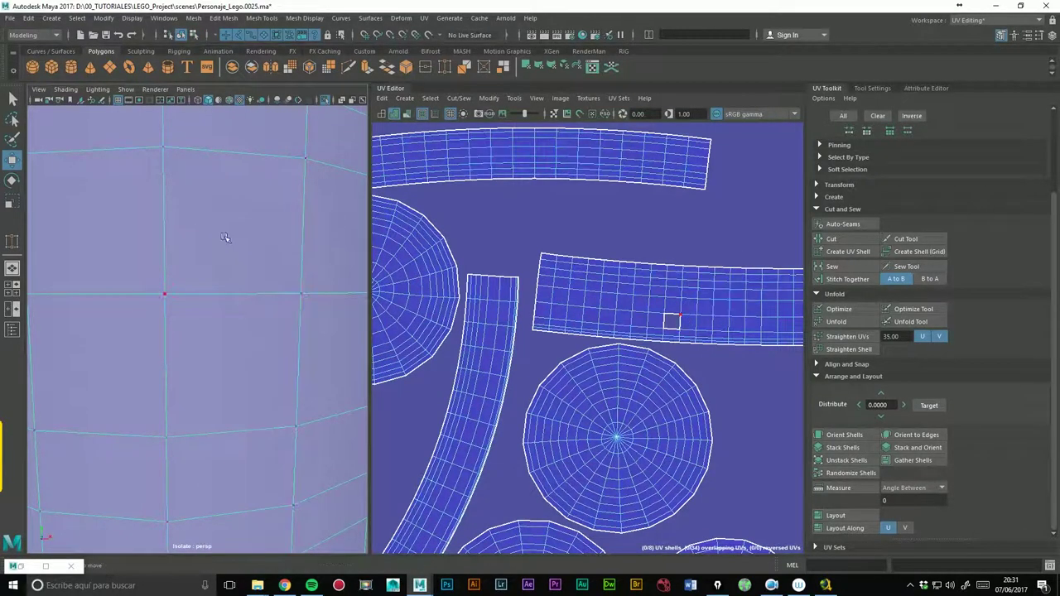
pyautogui.click(170, 149)
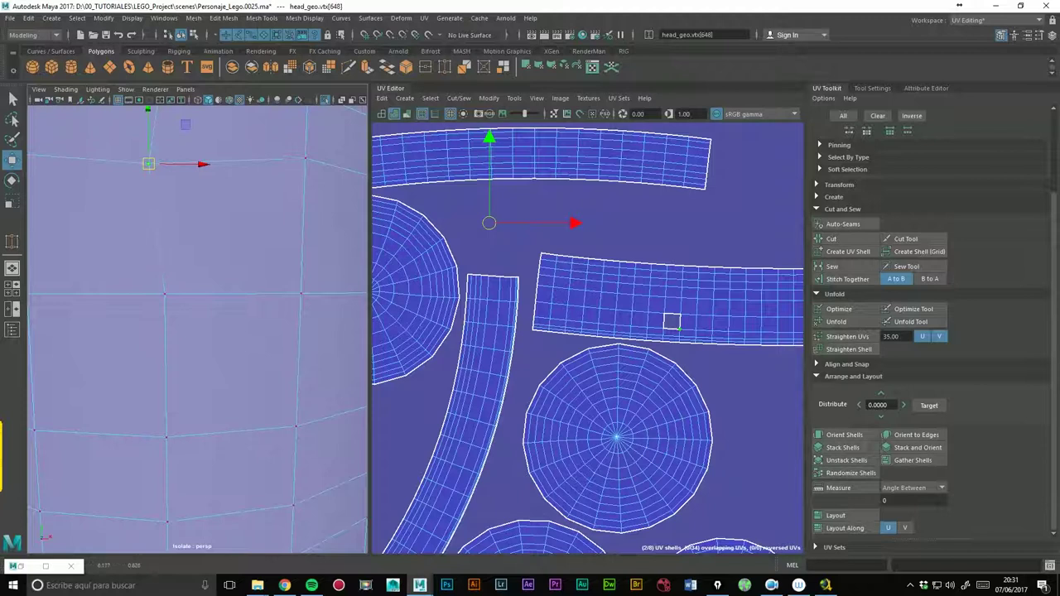
pyautogui.click(305, 158)
pyautogui.hotkey('ctrl', 'z')
# Test-nudge vertices lower and to the right on the head, undoing each change.
pyautogui.click(165, 297)
pyautogui.click(201, 260)
pyautogui.hotkey('ctrl', 'z')
pyautogui.click(309, 303)
pyautogui.click(302, 296)
pyautogui.moveTo(302, 294); pyautogui.dragTo(234, 255)
pyautogui.hotkey('ctrl', 'z')
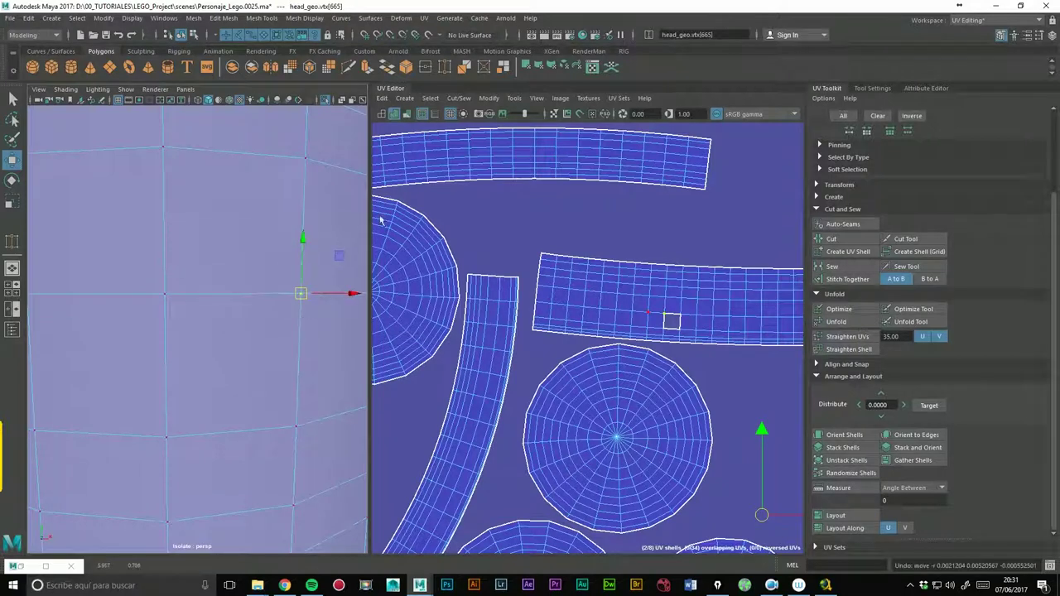
# Frame the whole UV layout and the head in both views.
pyautogui.press('a')
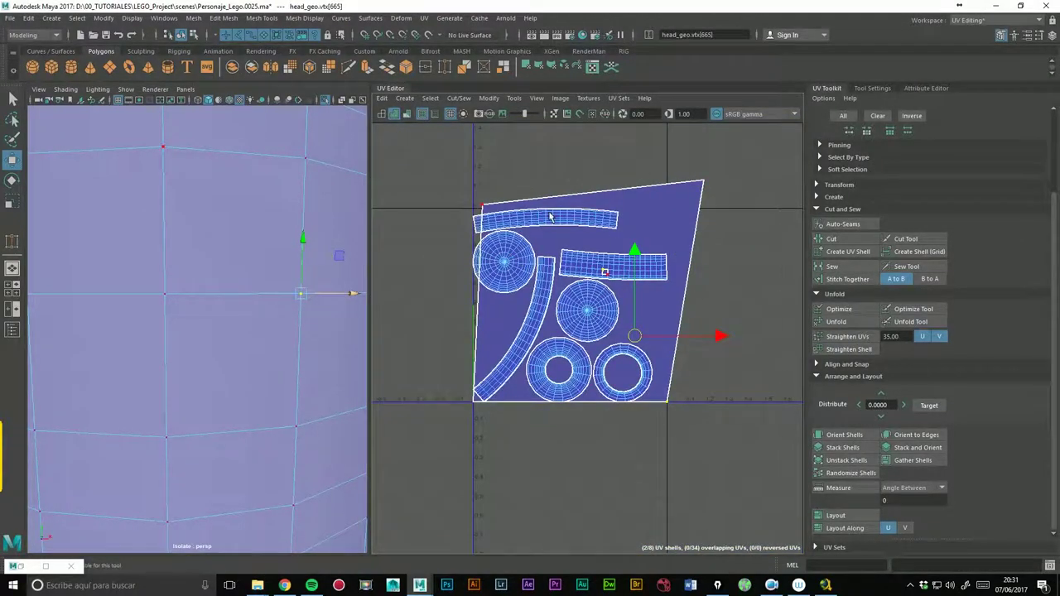
pyautogui.scroll(-2, 736, 265)
pyautogui.scroll(1, 737, 265)
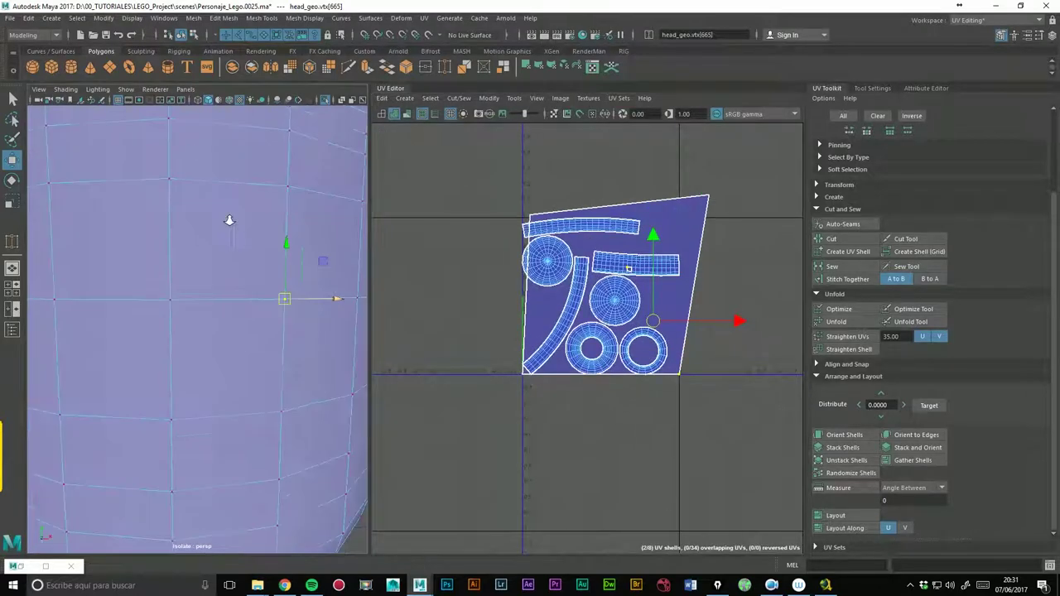
pyautogui.press('a')
pyautogui.press('f')
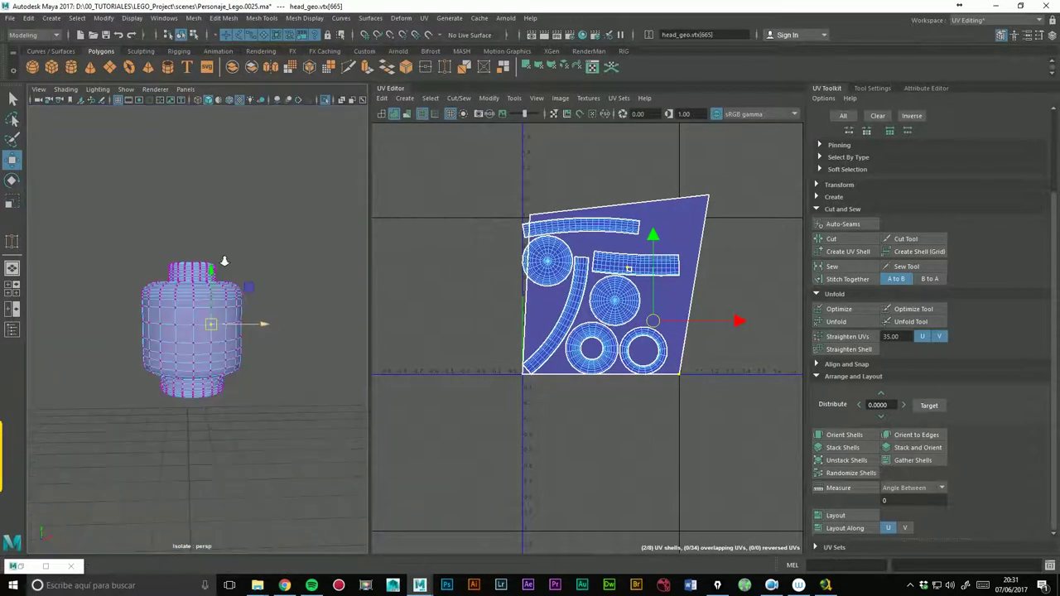
# Shift a shell's top-right UV sideways, then undo it.
pyautogui.click(709, 221)
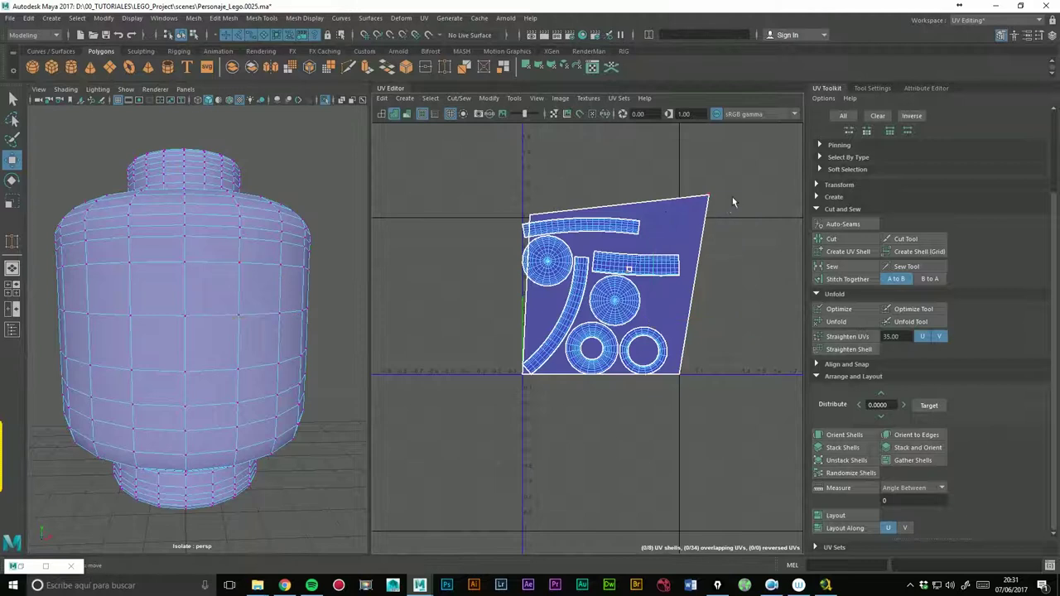
pyautogui.press('w')
pyautogui.scroll(1, 640, 207)
pyautogui.scroll(2, 641, 207)
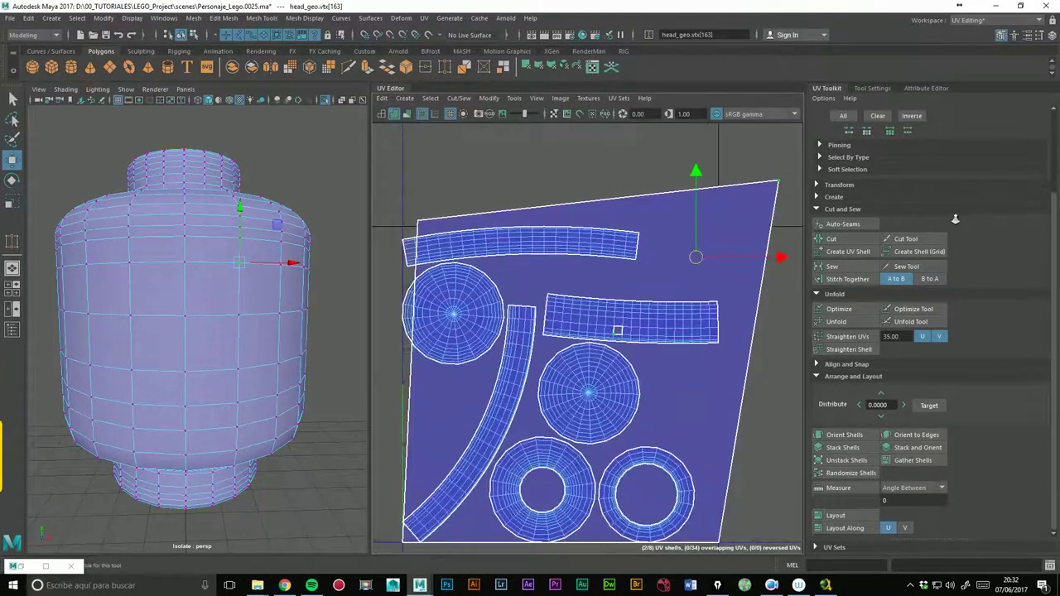
pyautogui.scroll(2, 641, 207)
pyautogui.moveTo(256, 264); pyautogui.dragTo(277, 264)
pyautogui.hotkey('ctrl', 'z')
pyautogui.hotkey('ctrl', 'z')
pyautogui.hotkey('ctrl', 'z')
pyautogui.hotkey('ctrl', 'z')
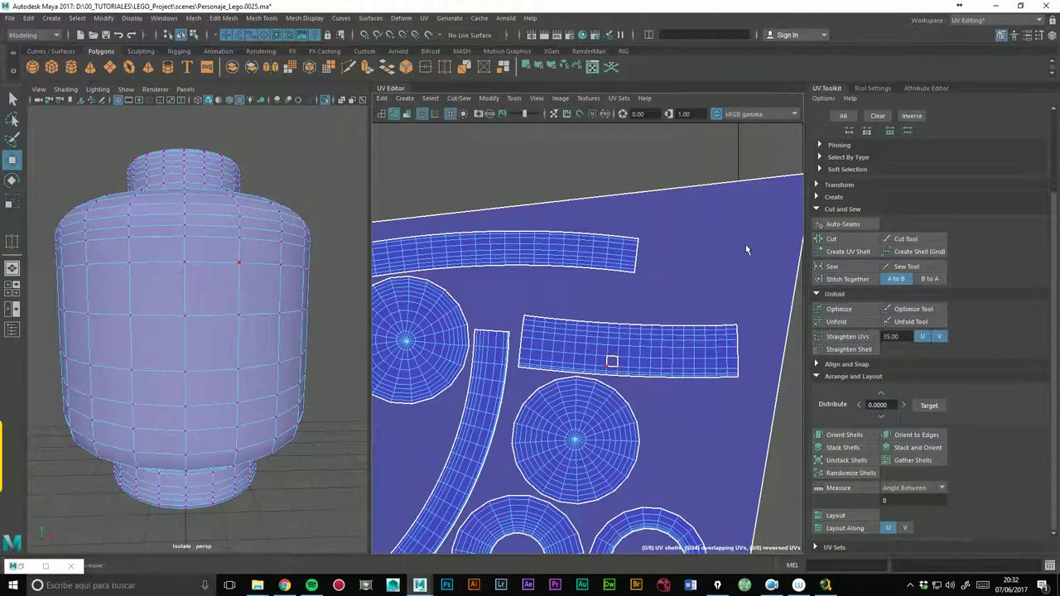
# Undo the remaining distortions so the UV tile is square again.
pyautogui.scroll(-4, 745, 244)
pyautogui.scroll(2, 721, 206)
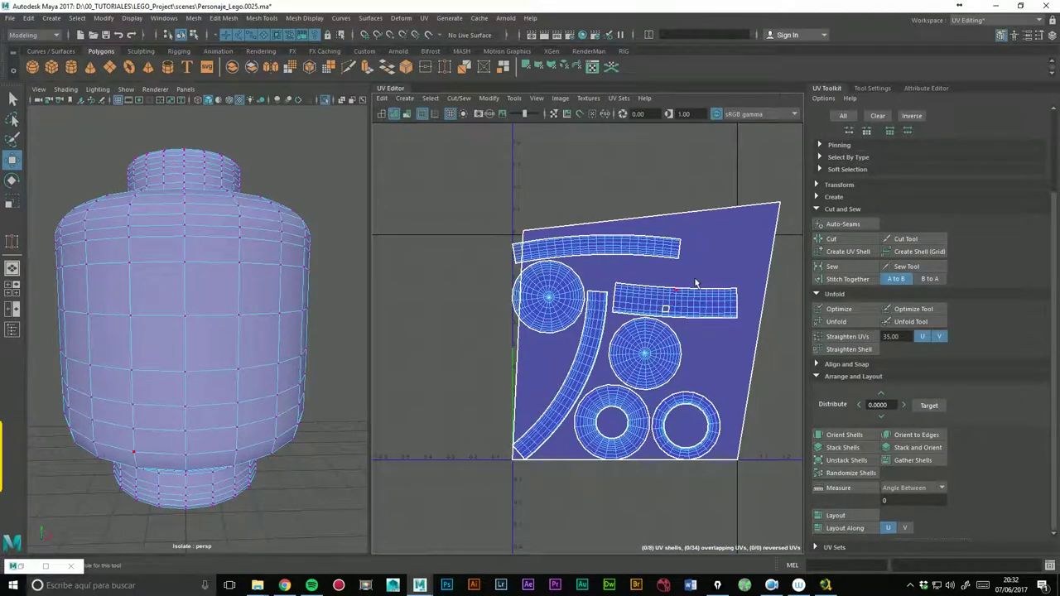
pyautogui.scroll(1, 699, 260)
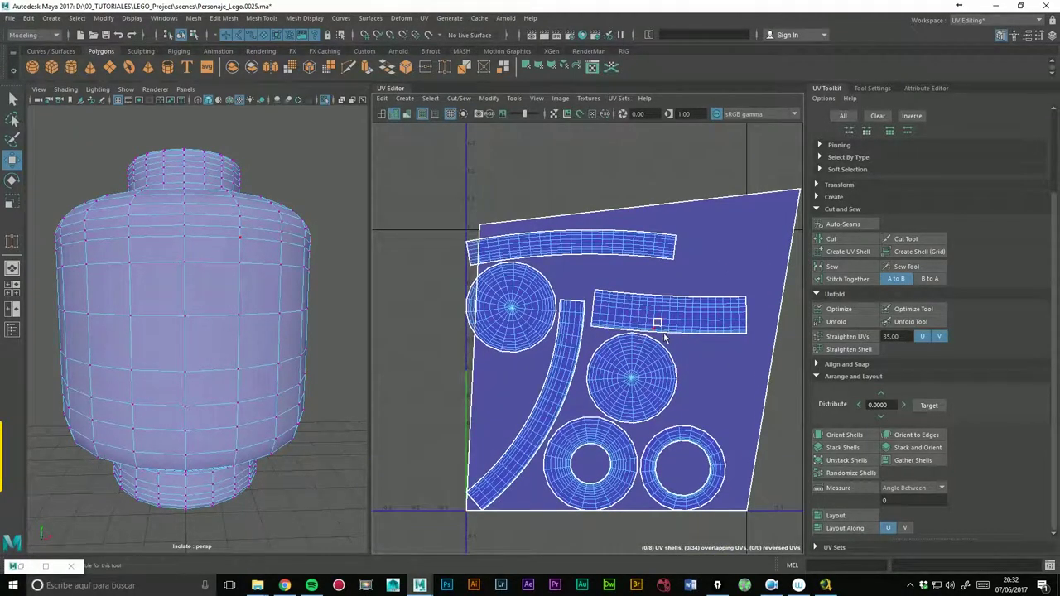
pyautogui.click(299, 214)
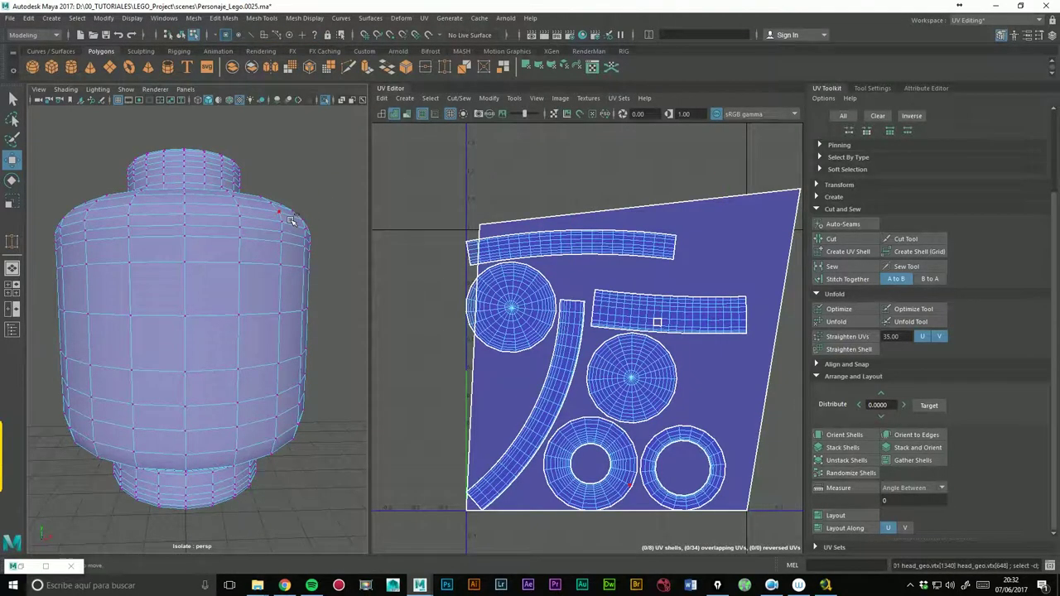
pyautogui.hotkey('ctrl', 'z')
pyautogui.hotkey('ctrl', 'z')
pyautogui.hotkey('ctrl', 'z')
pyautogui.hotkey('ctrl', 'z')
pyautogui.hotkey('ctrl', 'z')
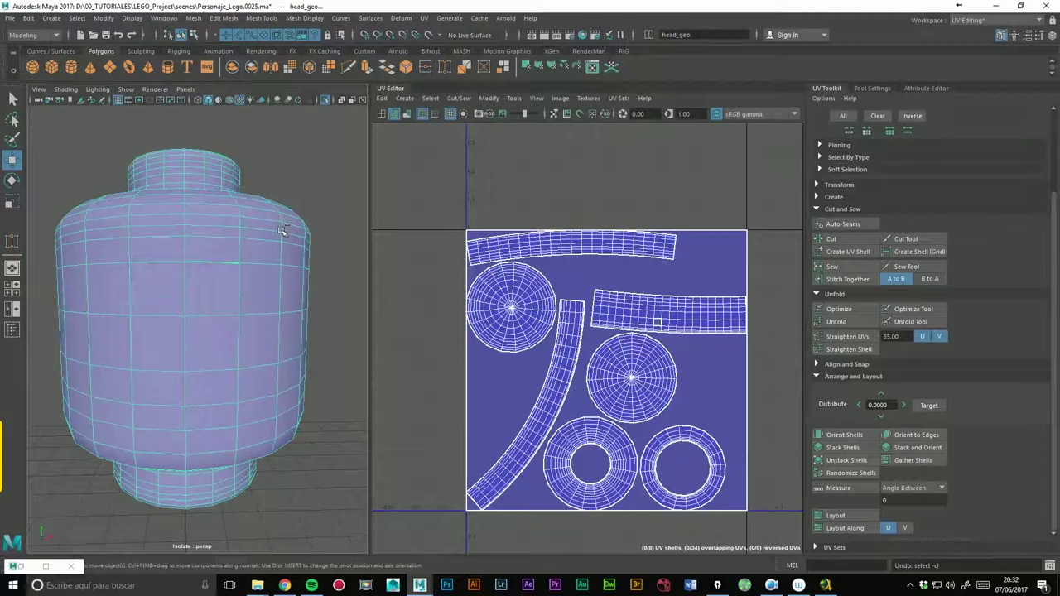
pyautogui.hotkey('ctrl', 'z')
pyautogui.hotkey('ctrl', 'z')
pyautogui.hotkey('ctrl', 'z')
pyautogui.hotkey('ctrl', 'z')
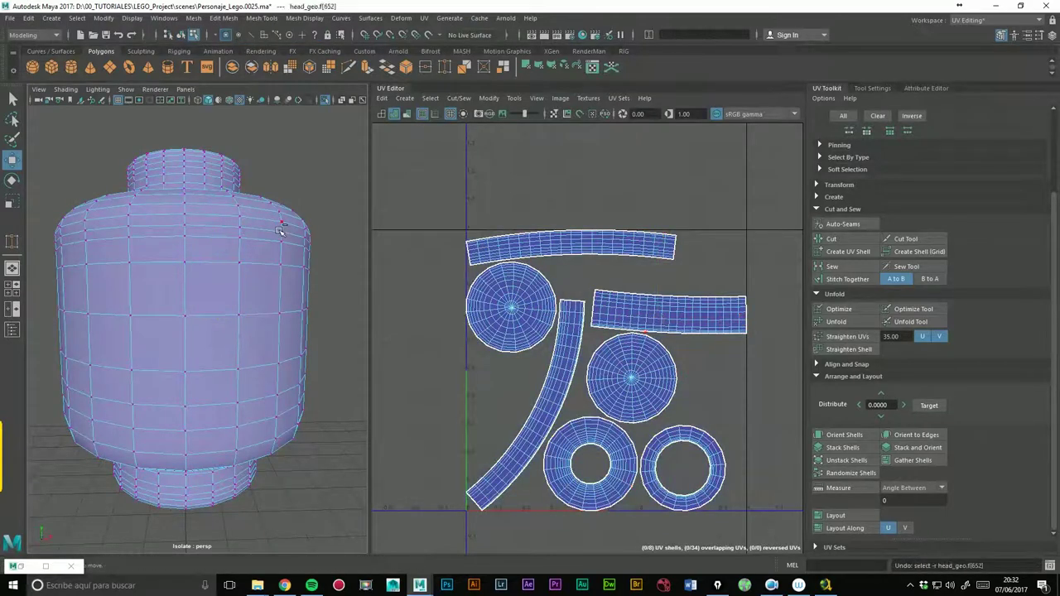
pyautogui.keyDown('alt'); pyautogui.moveTo(567, 268); pyautogui.dragTo(570, 238, button='middle'); pyautogui.keyUp('alt')
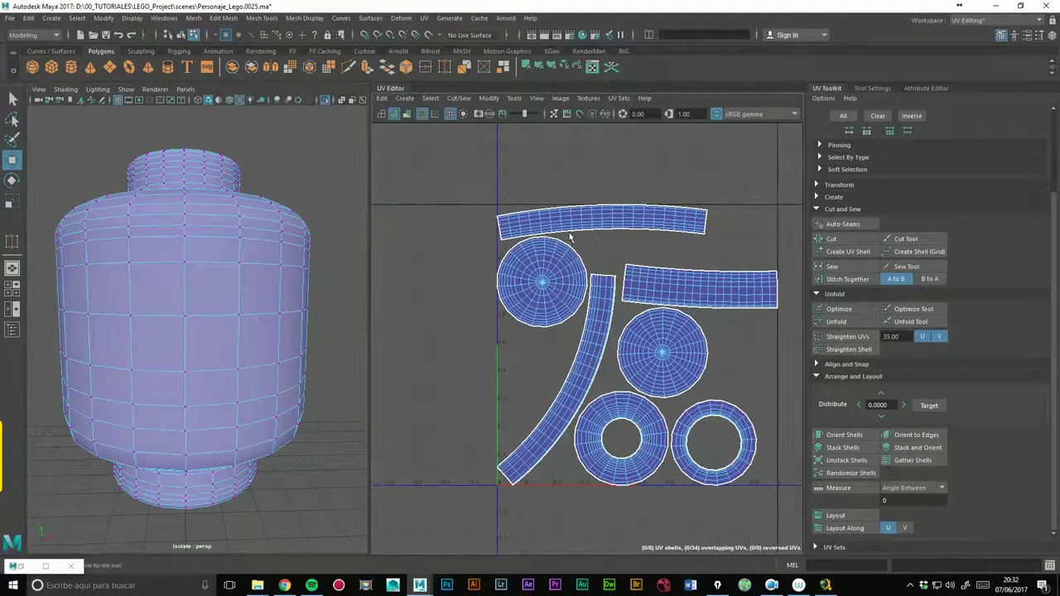
pyautogui.moveTo(258, 238); pyautogui.dragTo(338, 196, button='right')
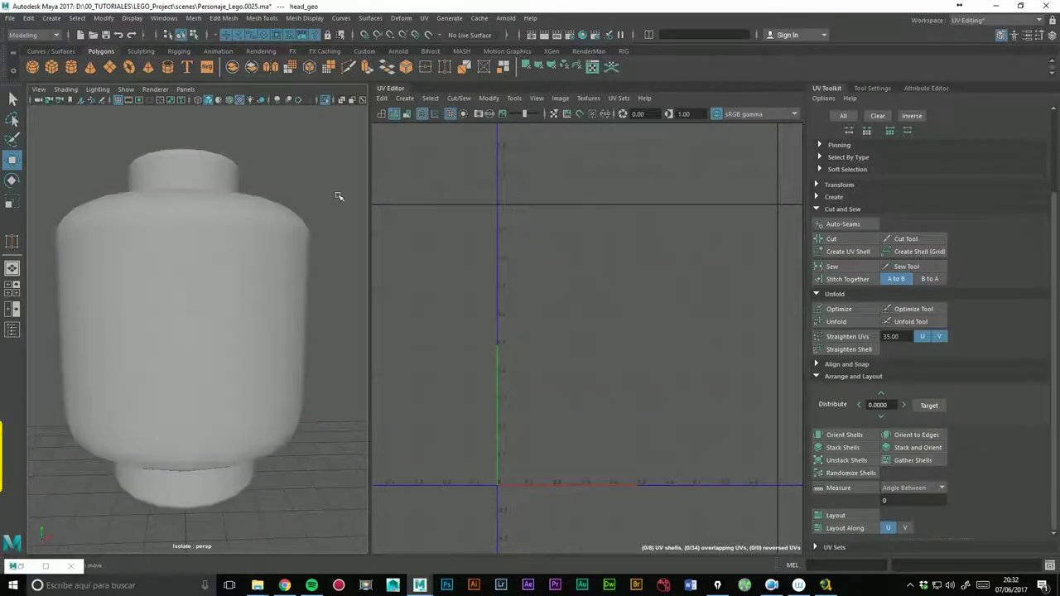
pyautogui.click(270, 265)
pyautogui.hotkey('ctrl', 'z')
pyautogui.keyDown('alt'); pyautogui.moveTo(270, 199); pyautogui.dragTo(349, 298); pyautogui.keyUp('alt')
pyautogui.hotkey('ctrl', 'z')
pyautogui.hotkey('ctrl', 'z')
pyautogui.hotkey('ctrl', 'z')
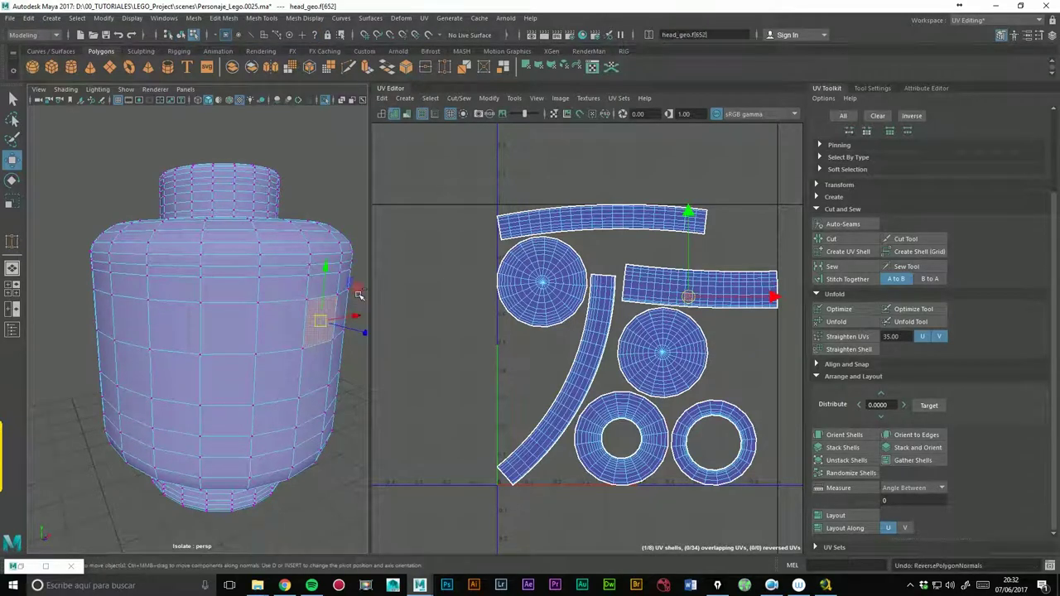
pyautogui.rightClick(275, 253)
pyautogui.hotkey('ctrl', 'z')
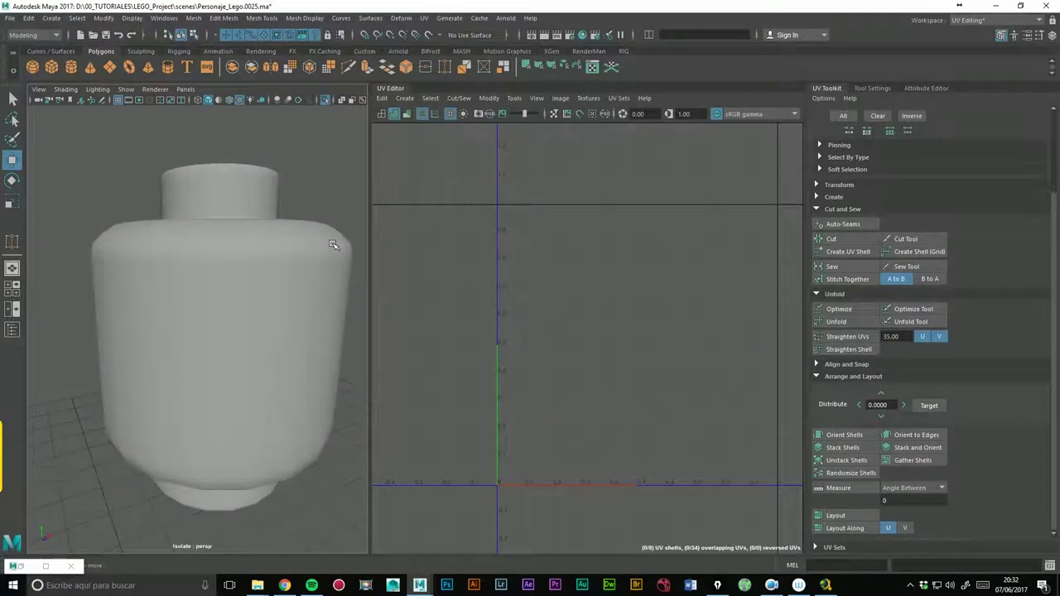
pyautogui.hotkey('ctrl', 'z')
pyautogui.hotkey('ctrl', 'z')
pyautogui.hotkey('ctrl', 'z')
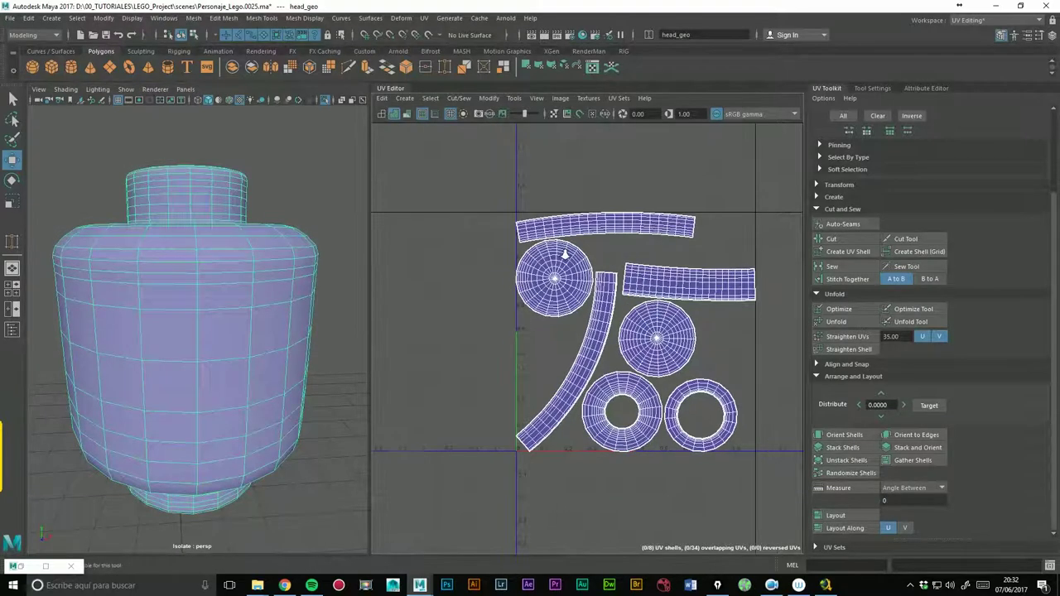
pyautogui.hotkey('ctrl', 'z')
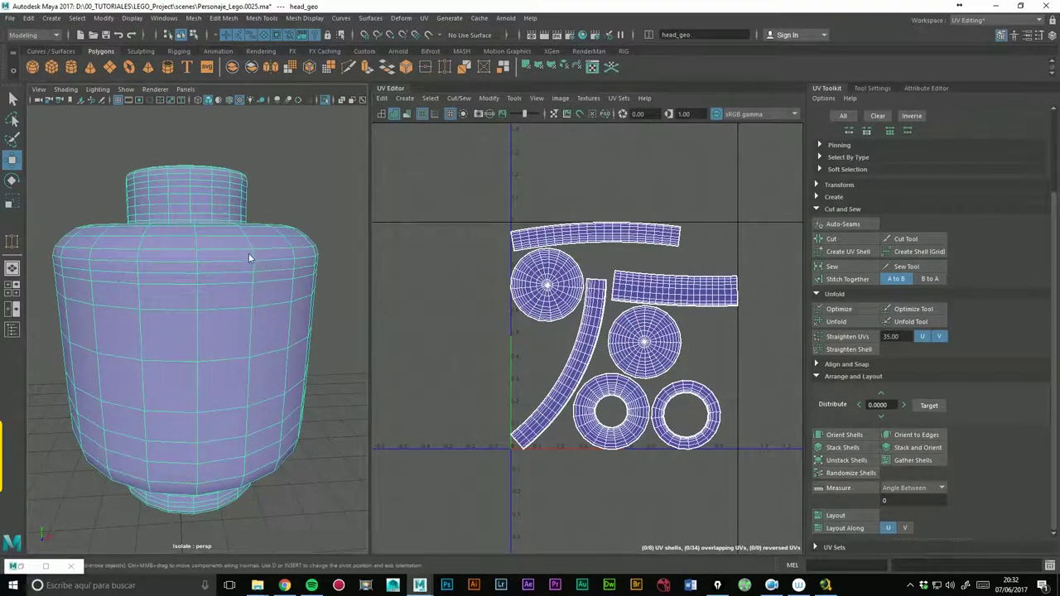
pyautogui.rightClick(249, 253)
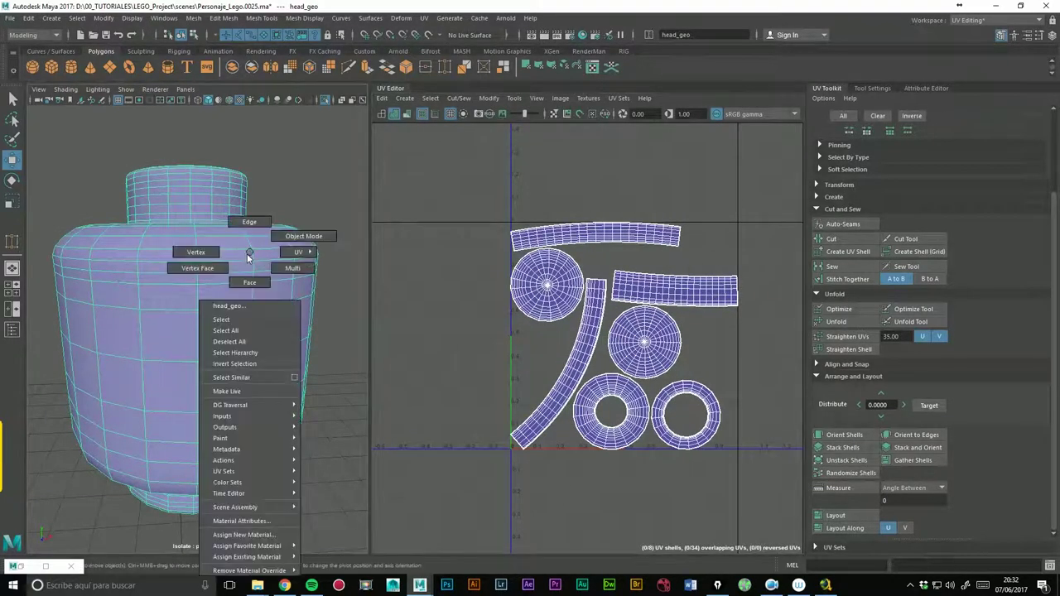
# Assign the existing Texture_Cheker material to head_geo.
pyautogui.click(242, 534)
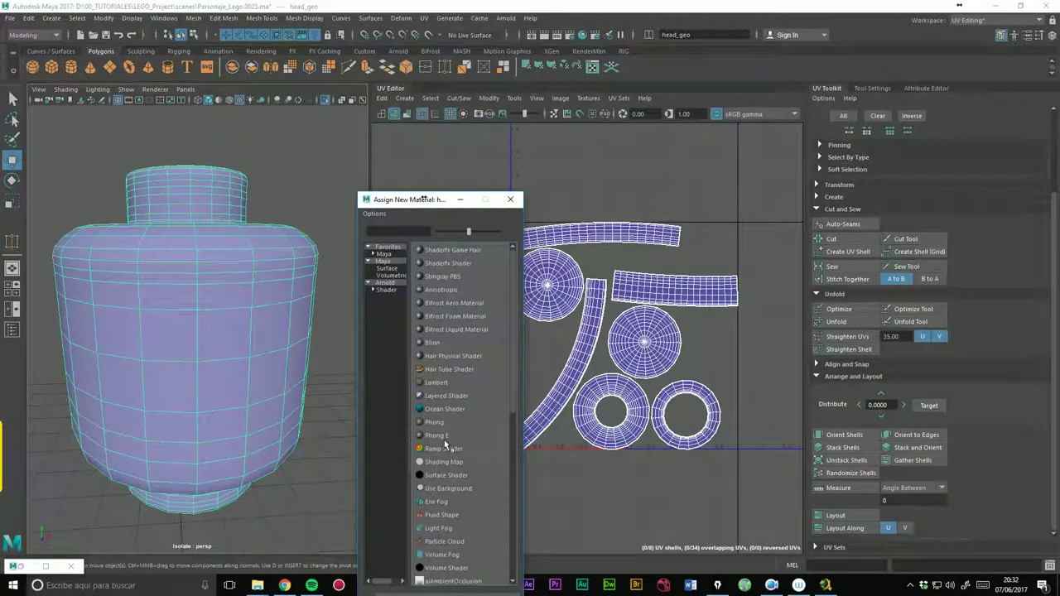
pyautogui.click(509, 201)
pyautogui.rightClick(230, 267)
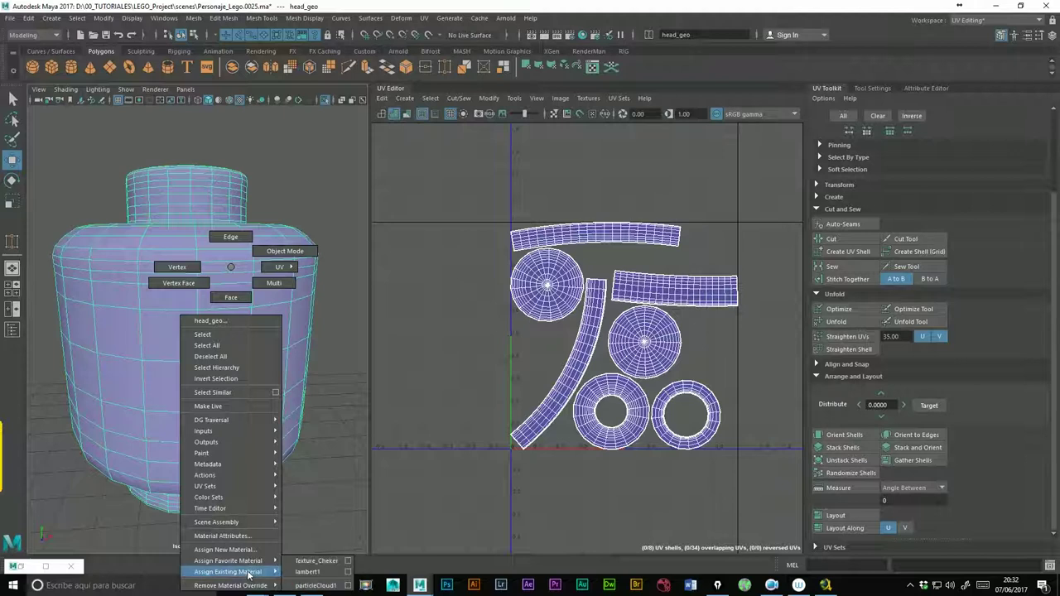
pyautogui.click(309, 563)
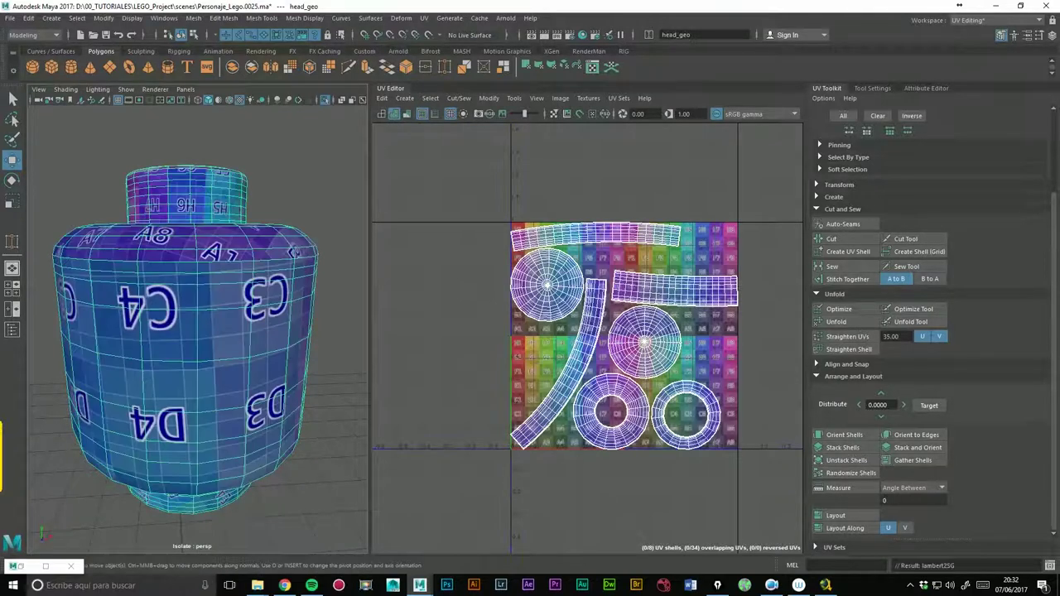
# Orbit and zoom the head and UV layout to view the checker texture.
pyautogui.keyDown('alt'); pyautogui.moveTo(330, 292); pyautogui.dragTo(248, 282); pyautogui.keyUp('alt')
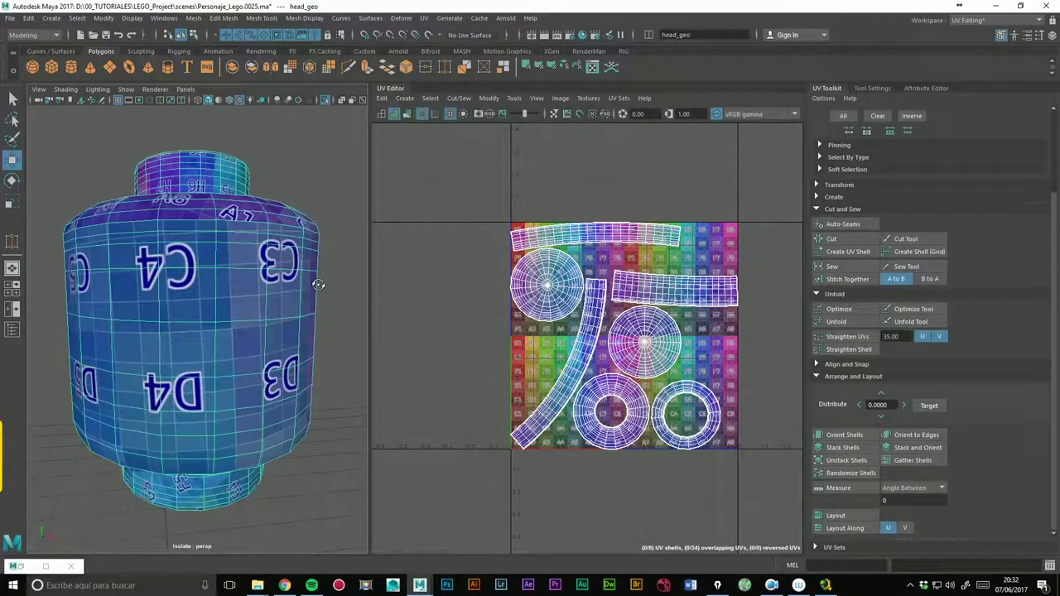
pyautogui.scroll(-3, 202, 275)
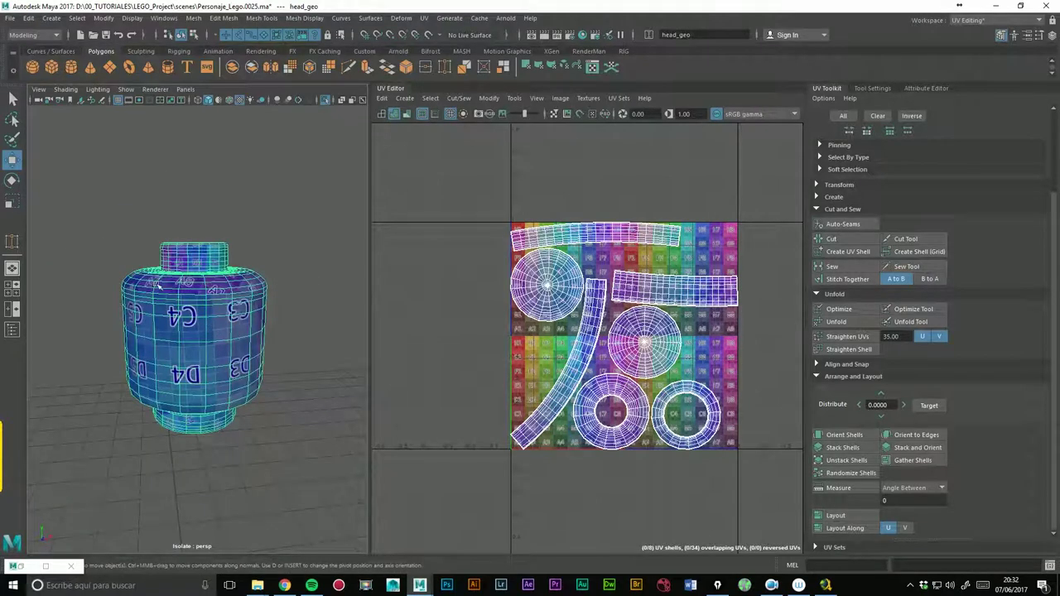
pyautogui.keyDown('alt'); pyautogui.moveTo(158, 284); pyautogui.dragTo(259, 238, button='right'); pyautogui.keyUp('alt')
pyautogui.keyDown('alt'); pyautogui.moveTo(642, 284); pyautogui.dragTo(574, 218, button='right'); pyautogui.keyUp('alt')
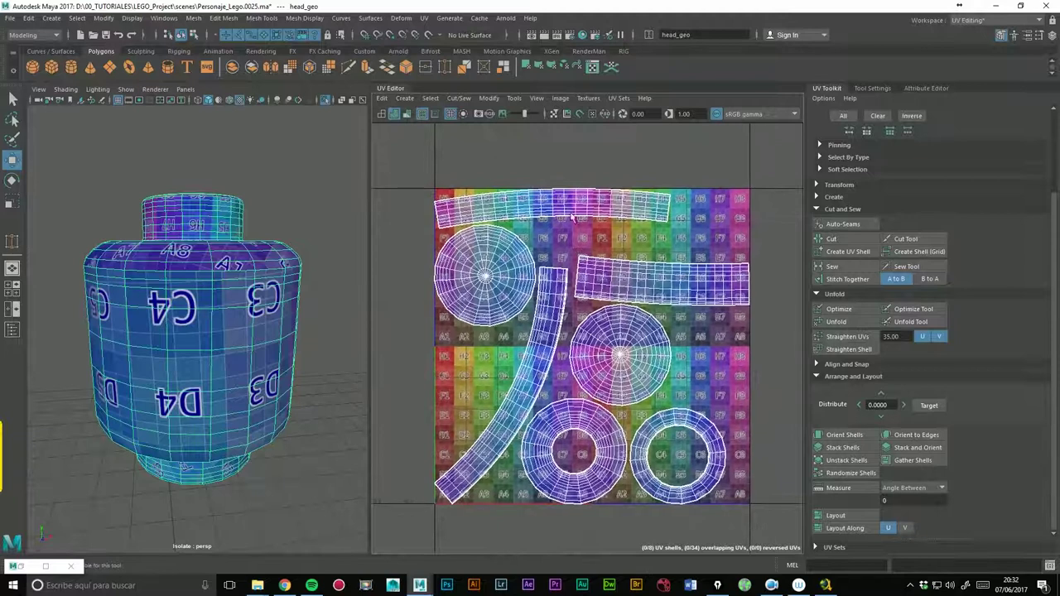
pyautogui.scroll(-2, 664, 221)
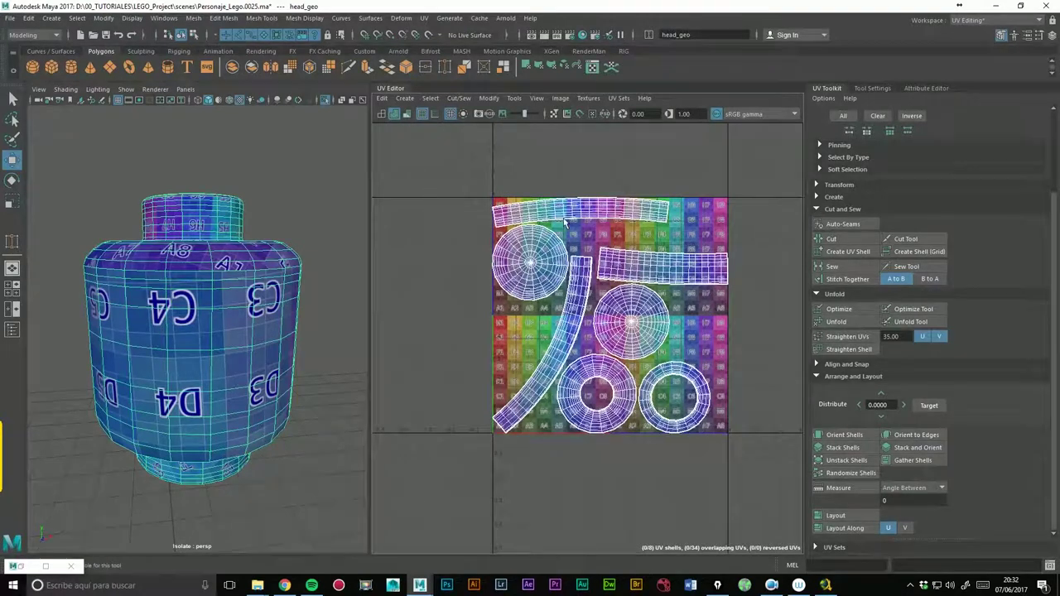
pyautogui.click(12, 99)
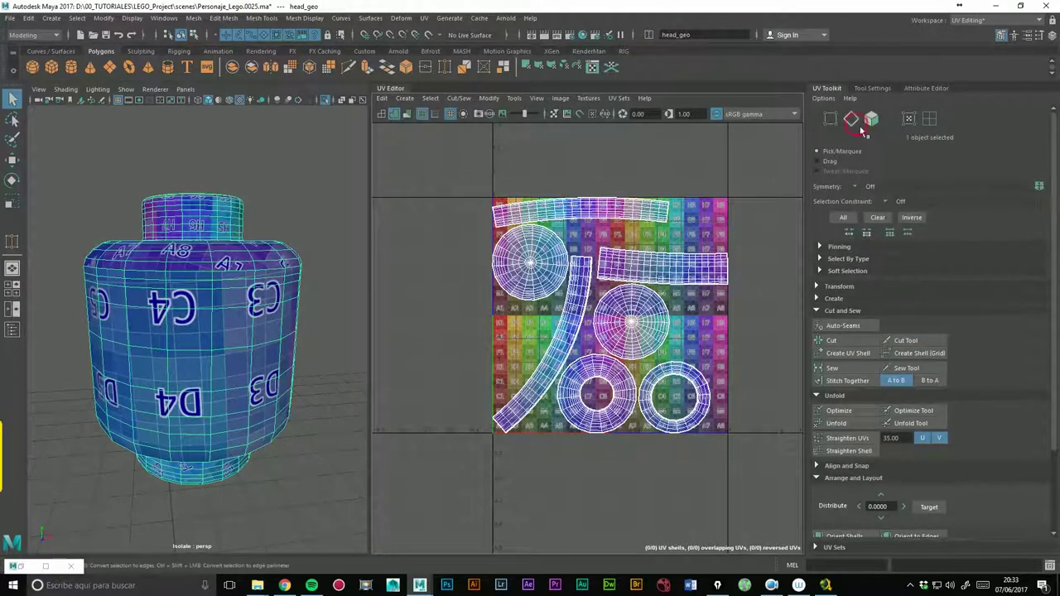
# Select all UV edges and move every shell left off the 0–1 tile.
pyautogui.click(852, 118)
pyautogui.moveTo(467, 171); pyautogui.dragTo(750, 520)
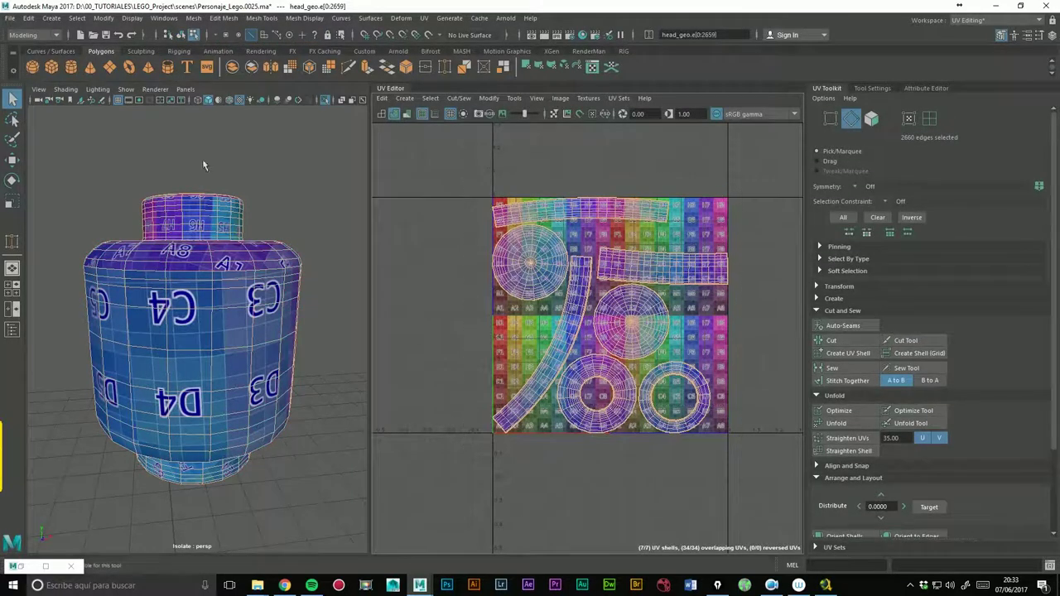
pyautogui.click(12, 160)
pyautogui.moveTo(612, 315); pyautogui.dragTo(383, 329)
pyautogui.moveTo(383, 328)
pyautogui.keyDown('alt'); pyautogui.mouseDown(button='middle')
pyautogui.moveTo(479, 329)
pyautogui.moveTo(507, 342)
pyautogui.mouseUp(button='middle'); pyautogui.keyUp('alt')
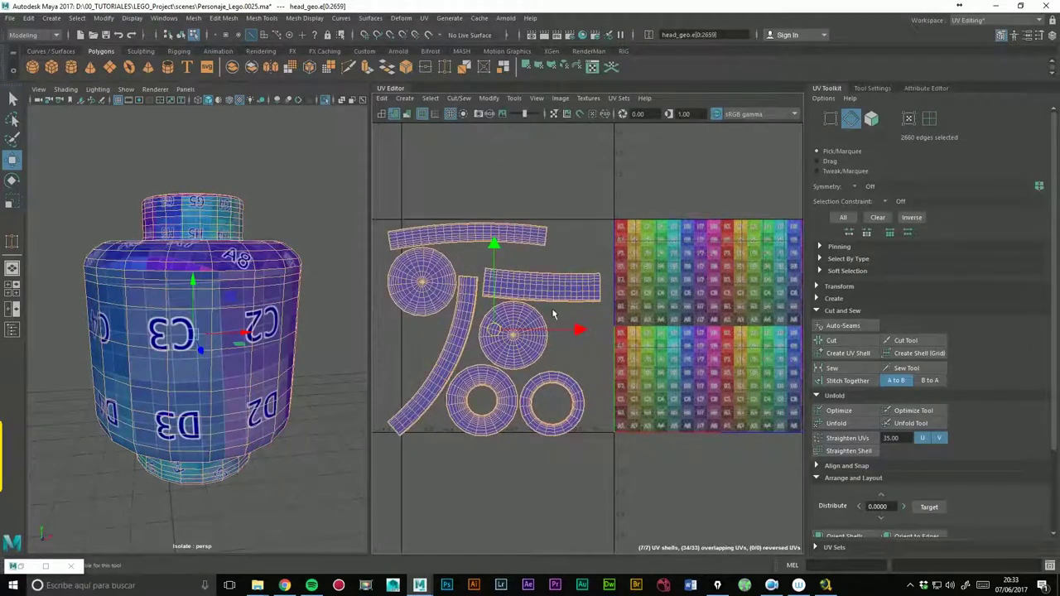
# Select an edge loop along a band shell and switch to UV Shell selection.
pyautogui.click(563, 299)
pyautogui.doubleClick(532, 295)
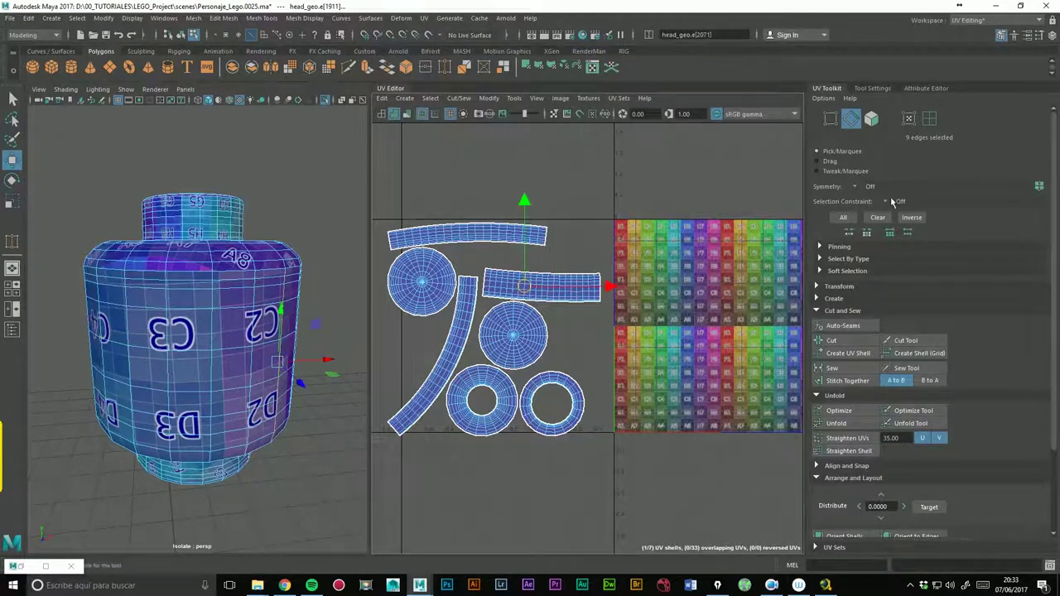
pyautogui.click(930, 118)
# Move the long body band shell onto the checker tile.
pyautogui.click(542, 289)
pyautogui.moveTo(542, 290); pyautogui.dragTo(709, 309)
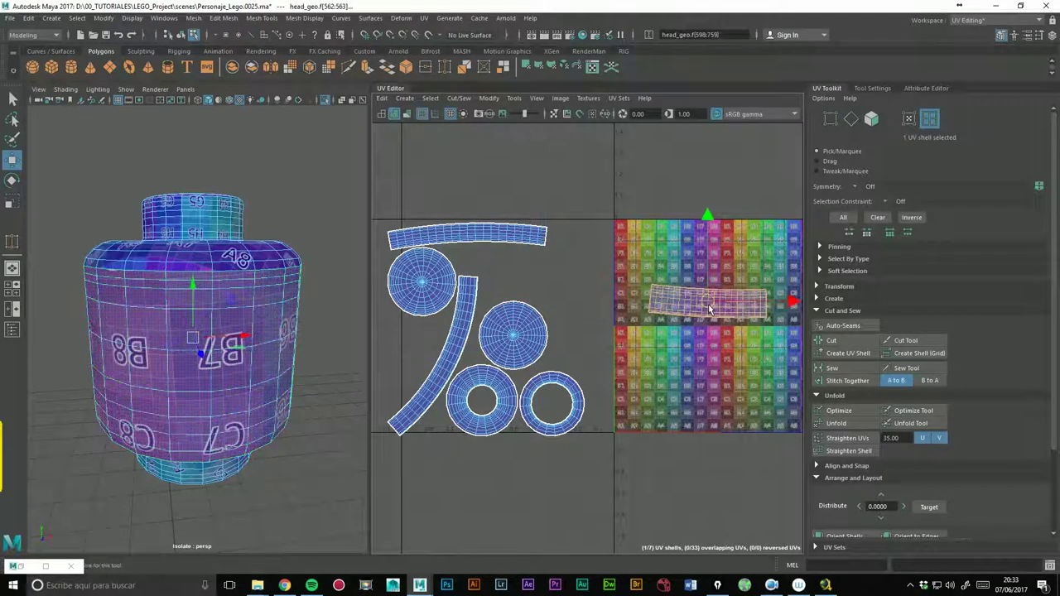
pyautogui.scroll(2, 663, 302)
pyautogui.scroll(2, 599, 290)
pyautogui.scroll(2, 599, 303)
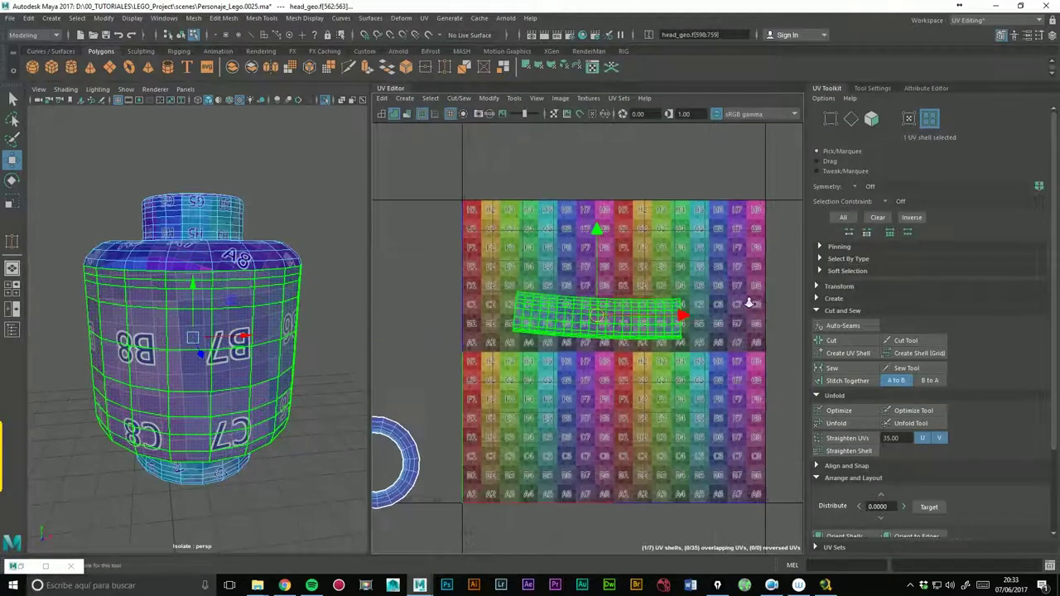
pyautogui.scroll(1, 699, 288)
# Rotate the body band shell 180° so the labels read upright.
pyautogui.press('e')
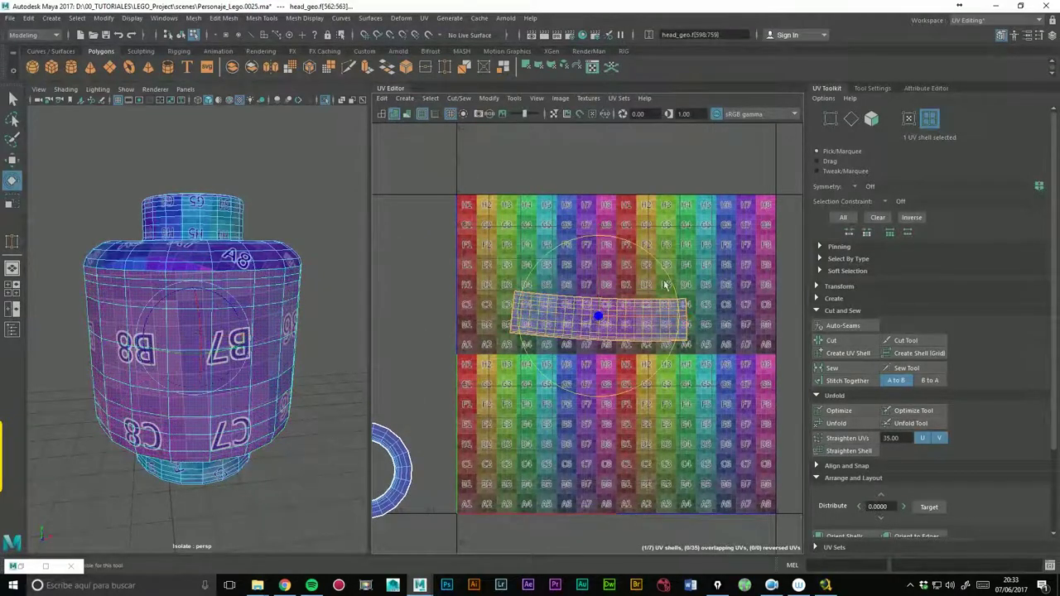
pyautogui.moveTo(668, 282); pyautogui.dragTo(530, 393)
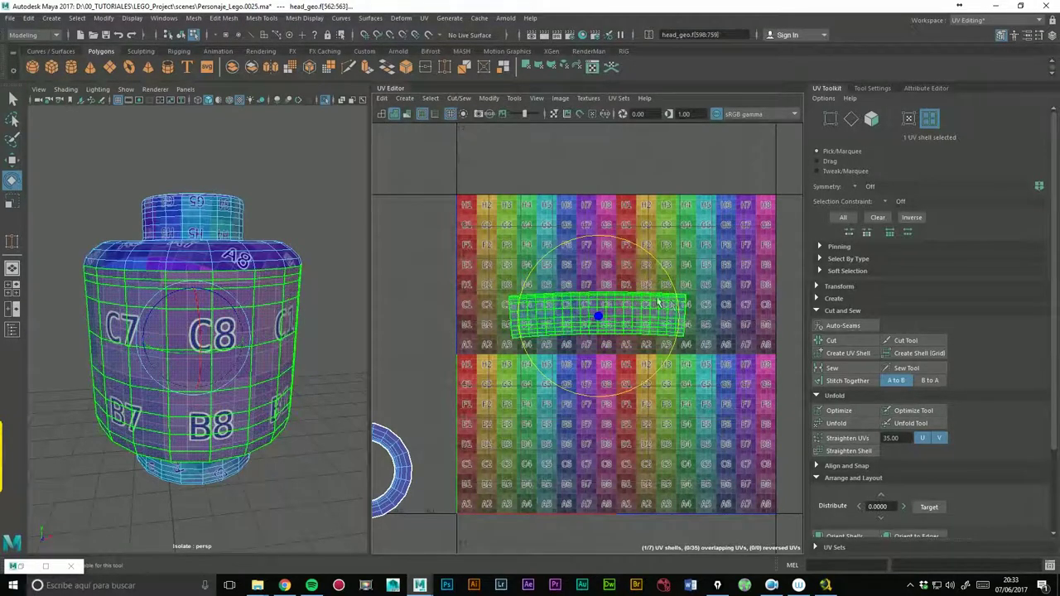
pyautogui.keyDown('alt'); pyautogui.moveTo(555, 350); pyautogui.dragTo(675, 327, button='right'); pyautogui.keyUp('alt')
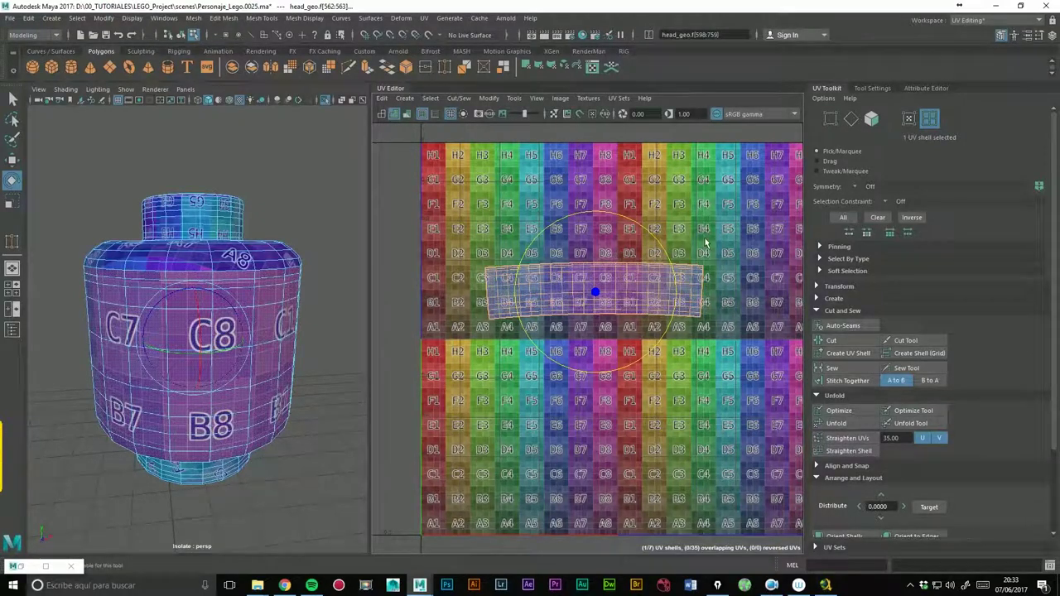
pyautogui.hotkey('ctrl', 'z')
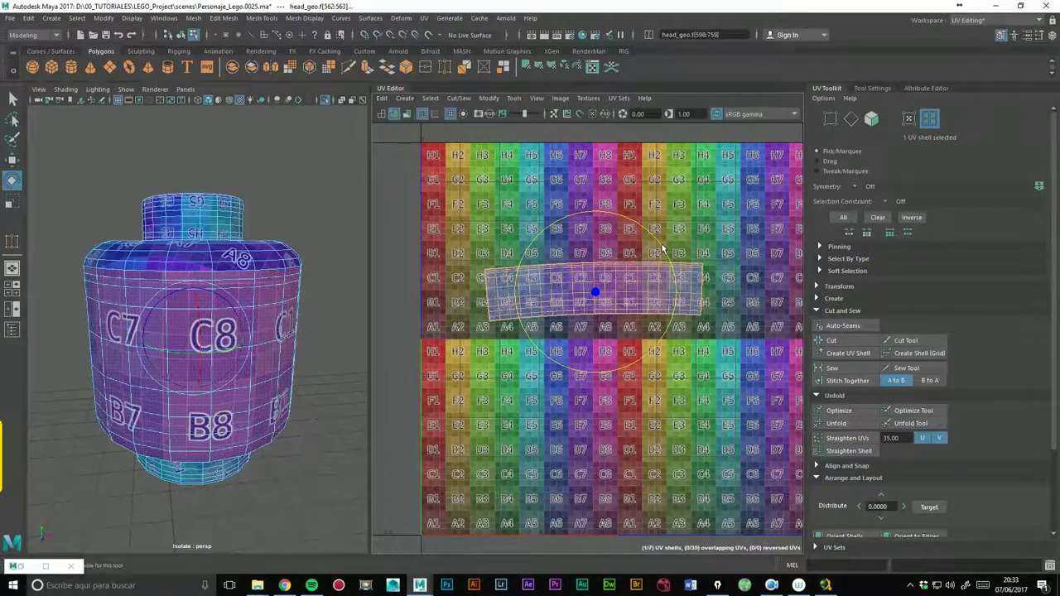
# Straighten the body band into a flat rectangle with Straighten UVs (35), then deselect.
pyautogui.click(844, 438)
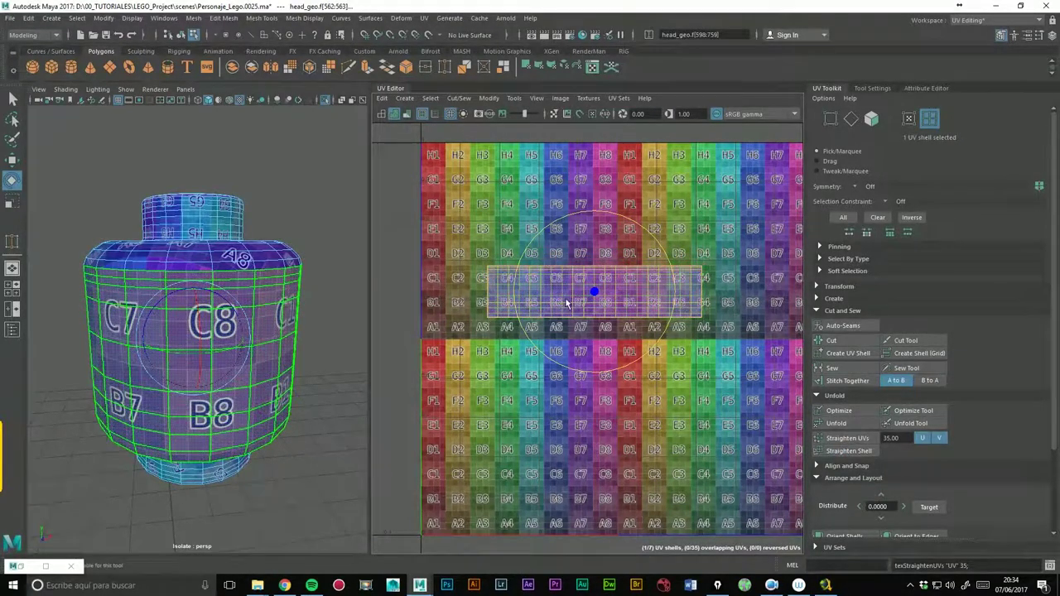
pyautogui.keyDown('alt'); pyautogui.moveTo(352, 331); pyautogui.dragTo(149, 284, button='right'); pyautogui.keyUp('alt')
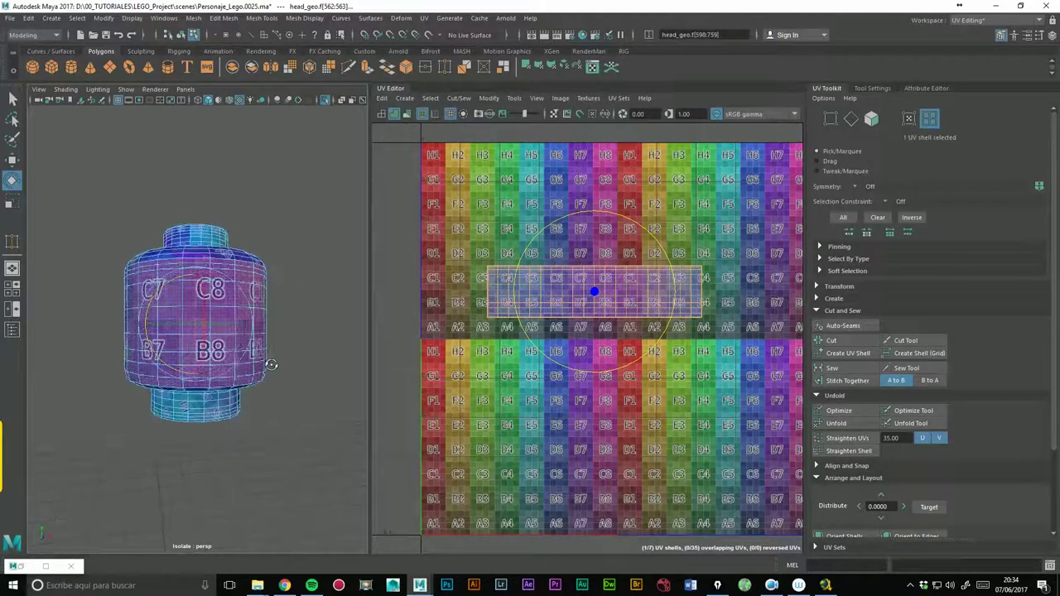
pyautogui.click(12, 160)
pyautogui.click(235, 199)
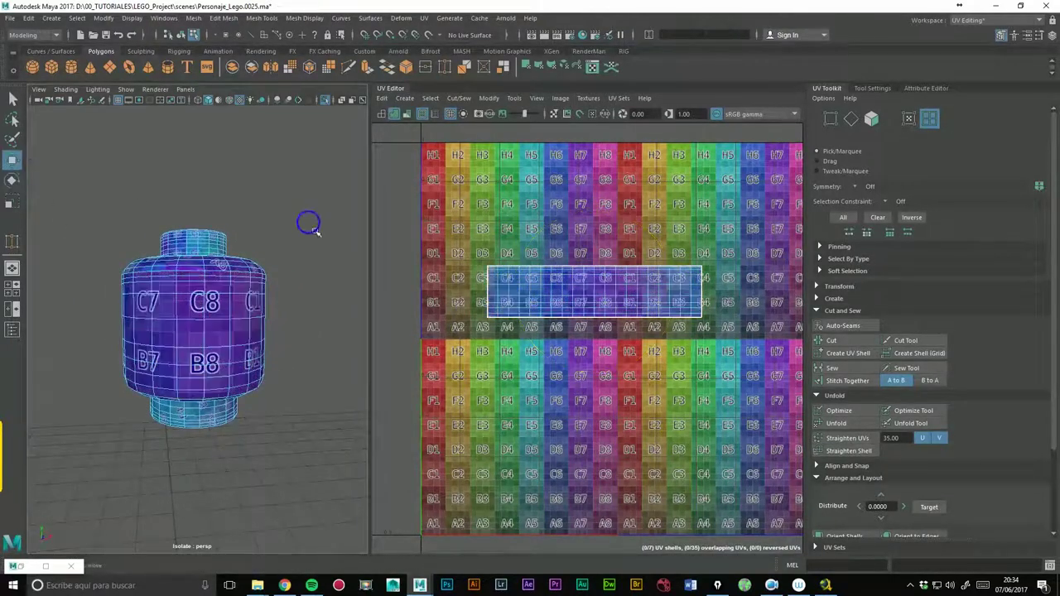
# Tumble the head and select the top stud's band shell.
pyautogui.keyDown('alt'); pyautogui.moveTo(307, 223); pyautogui.dragTo(319, 236); pyautogui.keyUp('alt')
pyautogui.scroll(-3, 584, 276)
pyautogui.keyDown('alt'); pyautogui.moveTo(421, 279); pyautogui.dragTo(497, 276, button='middle'); pyautogui.keyUp('alt')
pyautogui.click(499, 261)
# Move the top stud's band shell onto the checker tile and frame it.
pyautogui.moveTo(461, 250); pyautogui.dragTo(760, 275)
pyautogui.scroll(5, 330, 193)
pyautogui.scroll(2, 272, 208)
pyautogui.press('f')
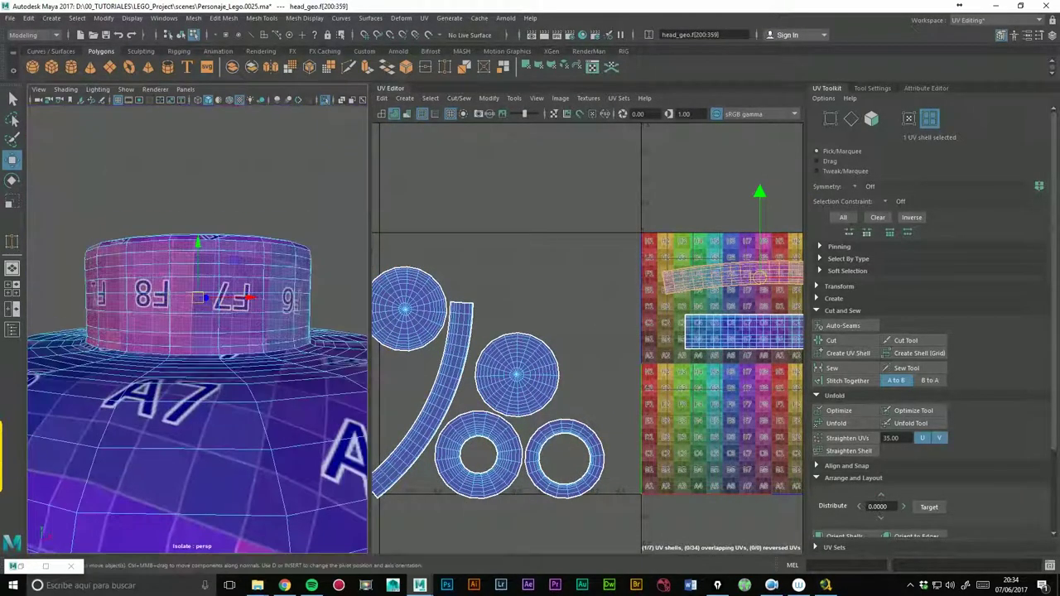
pyautogui.press('f')
pyautogui.keyDown('alt'); pyautogui.moveTo(625, 234); pyautogui.dragTo(533, 247, button='middle'); pyautogui.keyUp('alt')
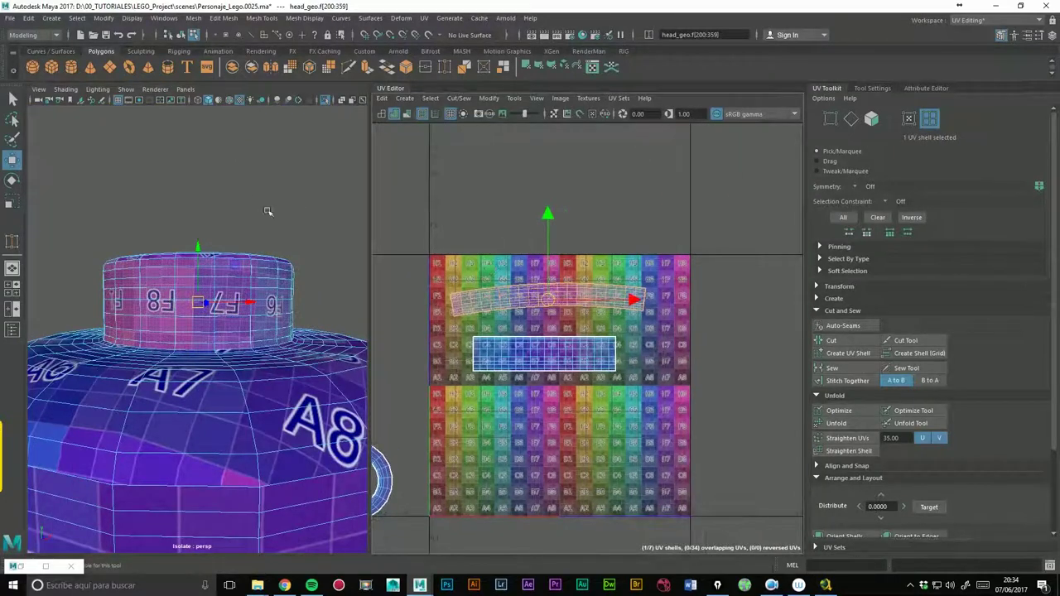
# Rotate the stud band and straighten it into a horizontal strip above the body band.
pyautogui.press('e')
pyautogui.moveTo(618, 291)
pyautogui.mouseDown()
pyautogui.moveTo(502, 247)
pyautogui.moveTo(618, 295)
pyautogui.mouseUp()
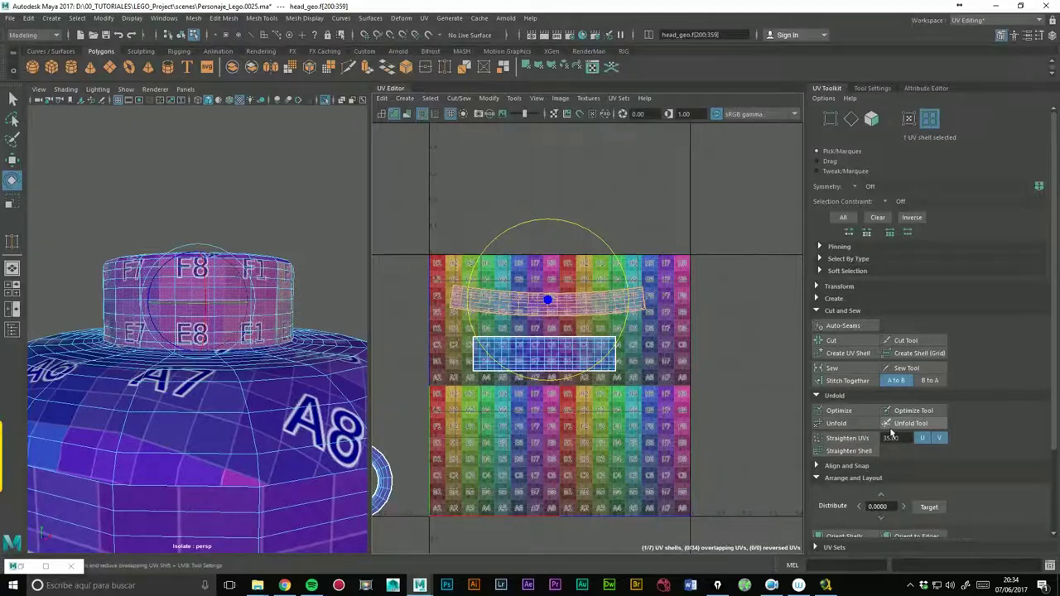
pyautogui.click(841, 439)
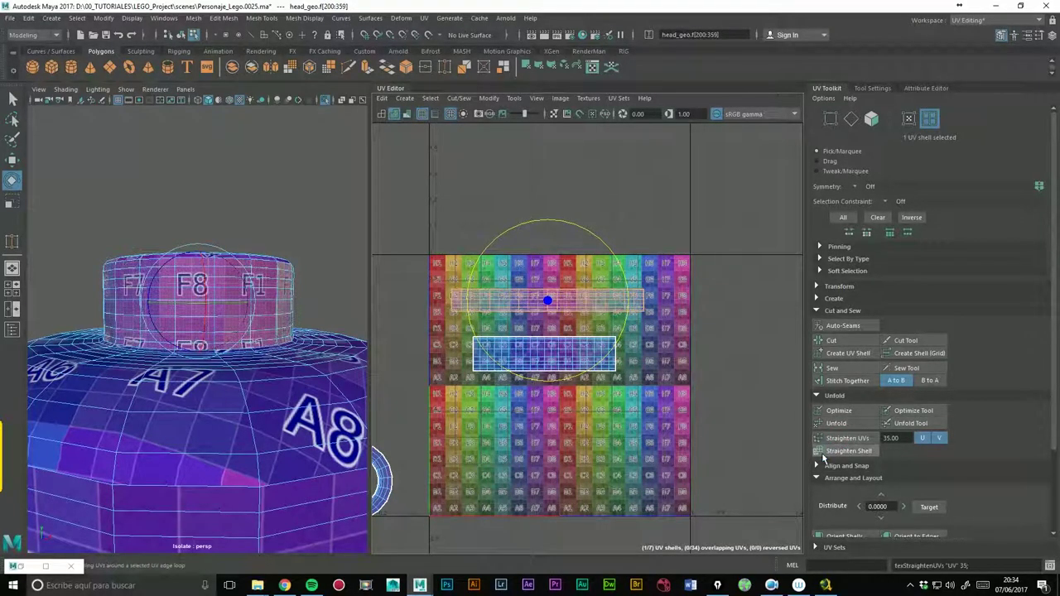
pyautogui.keyDown('alt'); pyautogui.moveTo(271, 348); pyautogui.dragTo(248, 273); pyautogui.keyUp('alt')
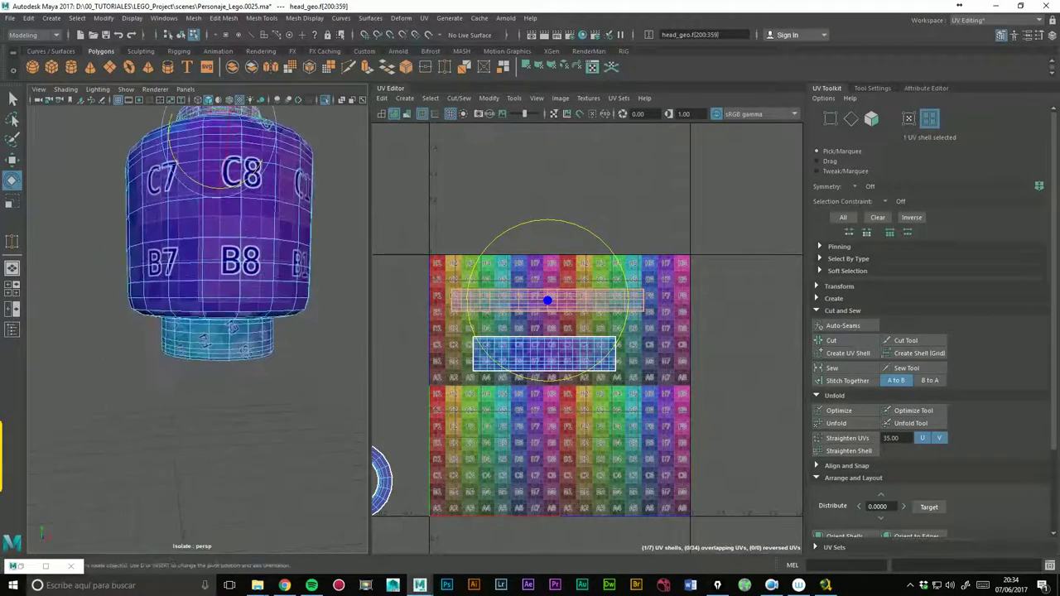
# Show all UV shells and move the neck's curved band shell onto the checker tile.
pyautogui.press('a')
pyautogui.click(487, 393)
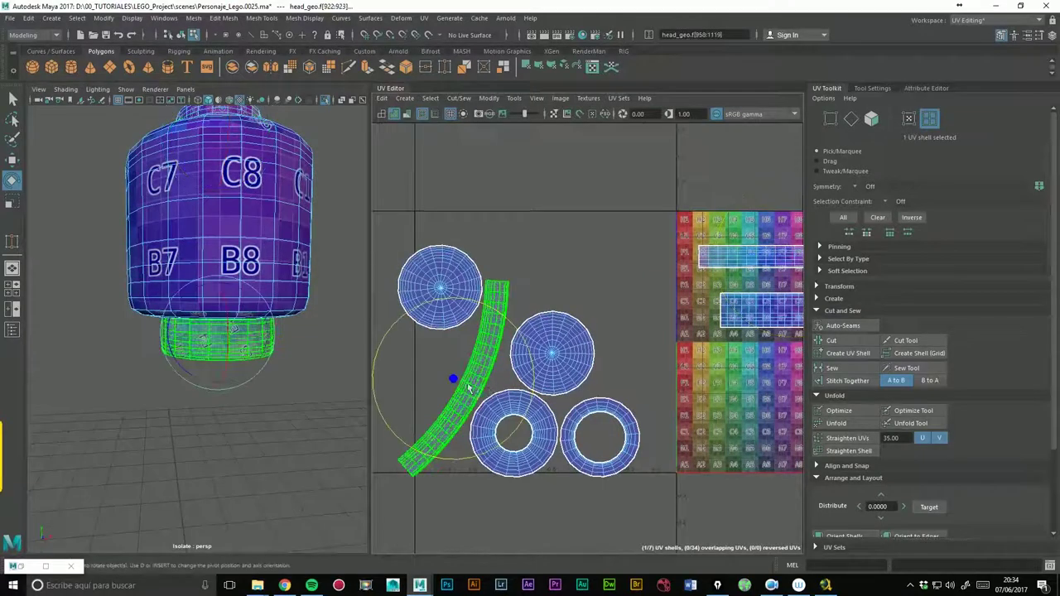
pyautogui.press('w')
pyautogui.moveTo(464, 384); pyautogui.dragTo(719, 412)
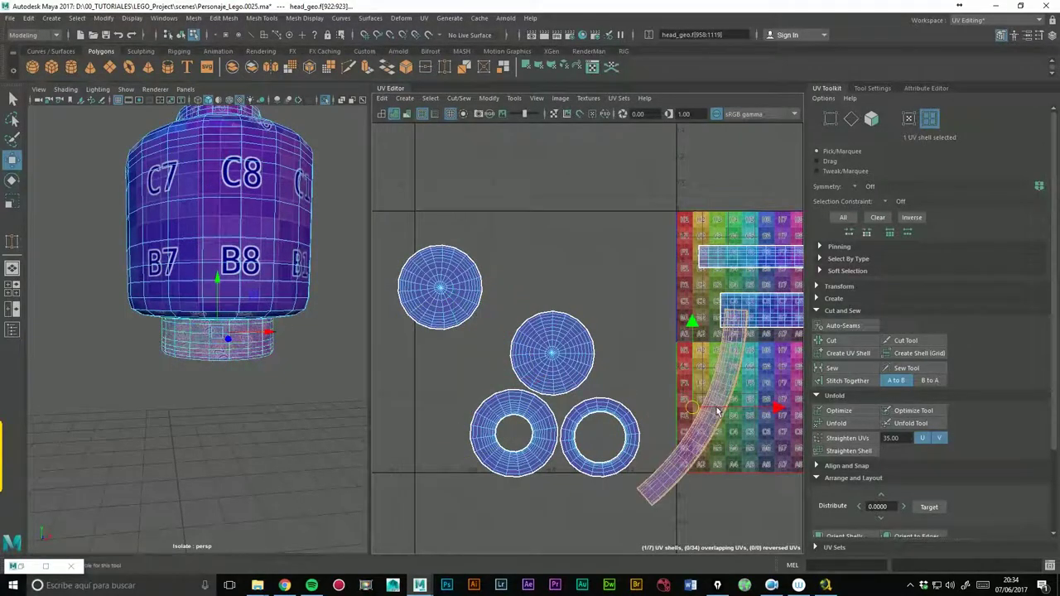
pyautogui.keyDown('alt'); pyautogui.moveTo(719, 412); pyautogui.dragTo(608, 367, button='middle'); pyautogui.keyUp('alt')
pyautogui.scroll(2, 609, 367)
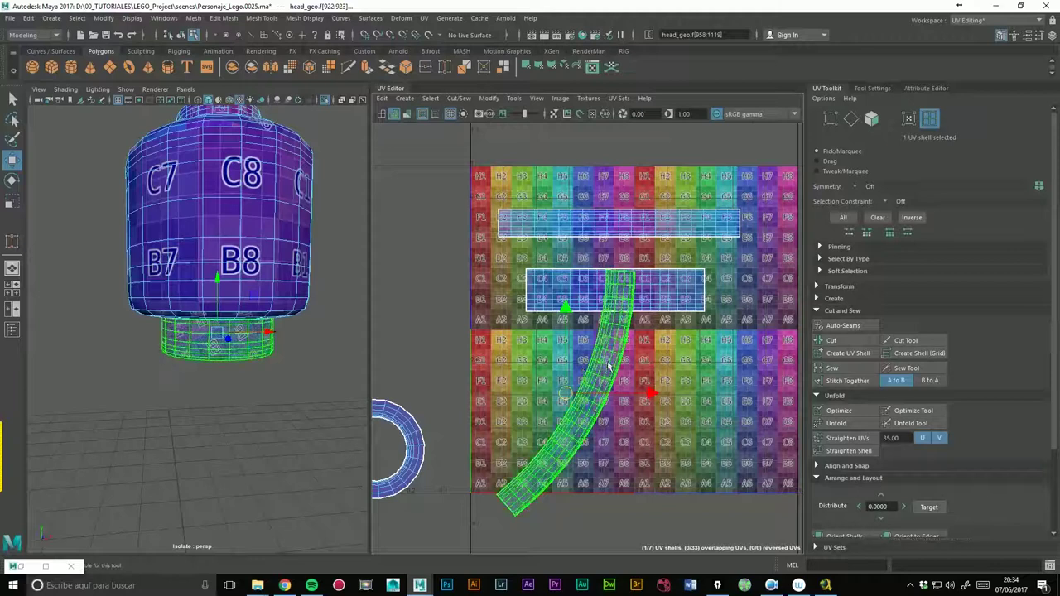
# Shift the upper and middle straight bands up-right, then nudge the curved band about three columns right.
pyautogui.click(622, 222)
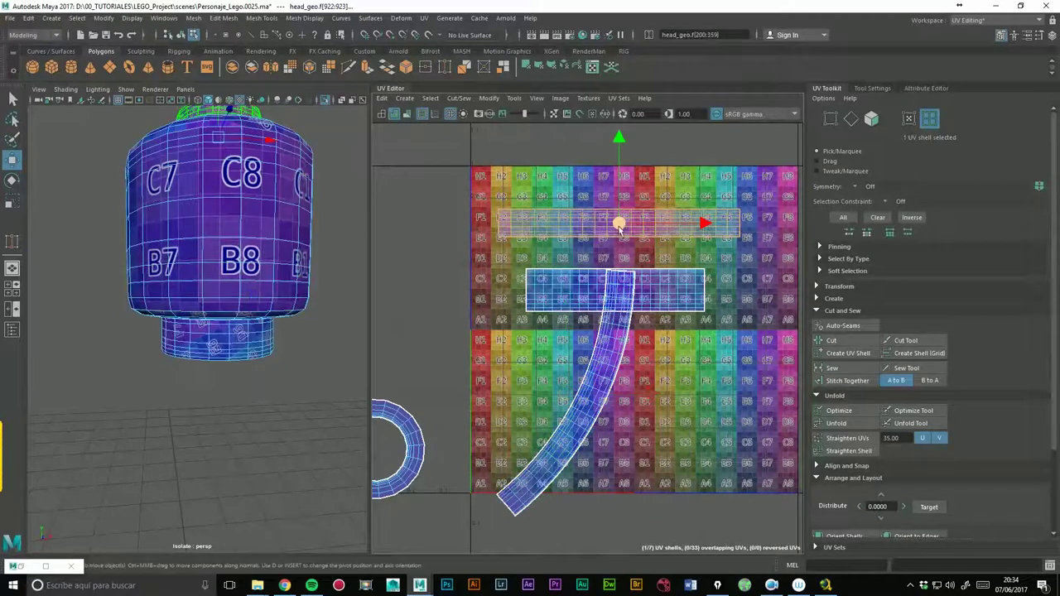
pyautogui.moveTo(622, 222); pyautogui.dragTo(657, 200)
pyautogui.keyDown('alt'); pyautogui.moveTo(284, 198); pyautogui.dragTo(275, 270); pyautogui.keyUp('alt')
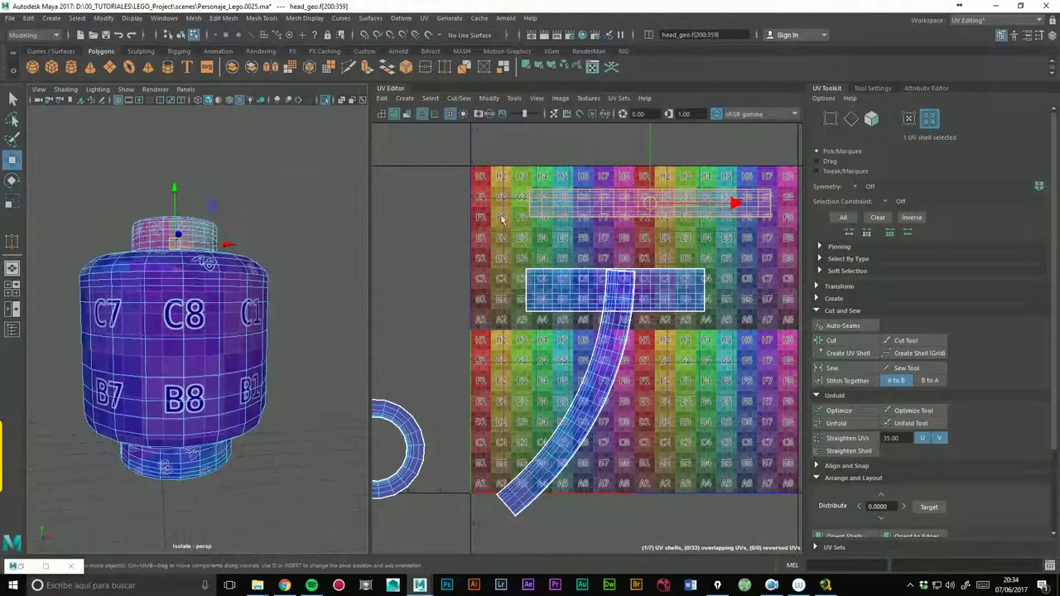
pyautogui.click(658, 301)
pyautogui.moveTo(628, 293); pyautogui.dragTo(661, 271)
pyautogui.click(626, 289)
pyautogui.keyDown('alt'); pyautogui.moveTo(630, 299); pyautogui.dragTo(598, 265, button='middle'); pyautogui.keyUp('alt')
pyautogui.moveTo(562, 354)
pyautogui.mouseDown()
pyautogui.moveTo(623, 355)
pyautogui.moveTo(640, 329)
pyautogui.mouseUp()
pyautogui.keyDown('alt'); pyautogui.moveTo(213, 286); pyautogui.dragTo(232, 273); pyautogui.keyUp('alt')
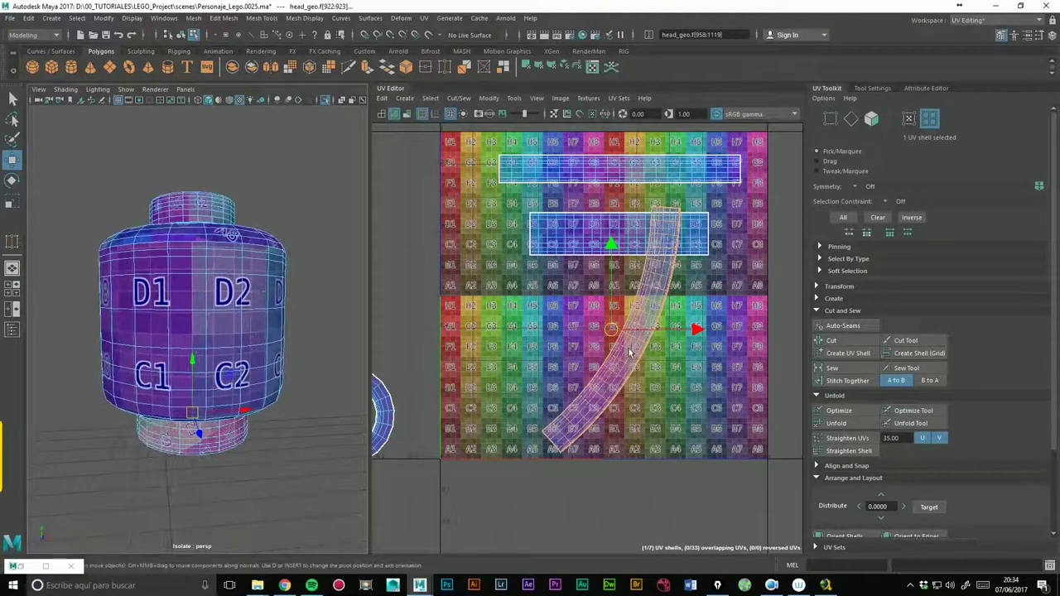
# Rotate the curved band shell and try Straighten UVs, undoing the badly bent result.
pyautogui.press('e')
pyautogui.moveTo(683, 319)
pyautogui.mouseDown()
pyautogui.moveTo(705, 328)
pyautogui.moveTo(601, 317)
pyautogui.mouseUp()
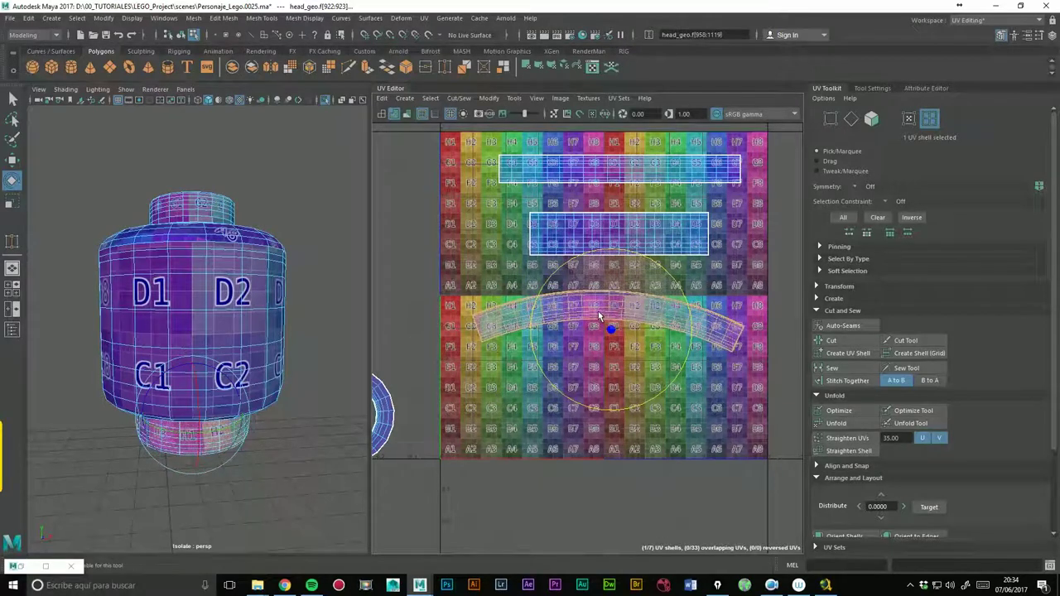
pyautogui.keyDown('alt'); pyautogui.moveTo(199, 332); pyautogui.dragTo(240, 315); pyautogui.keyUp('alt')
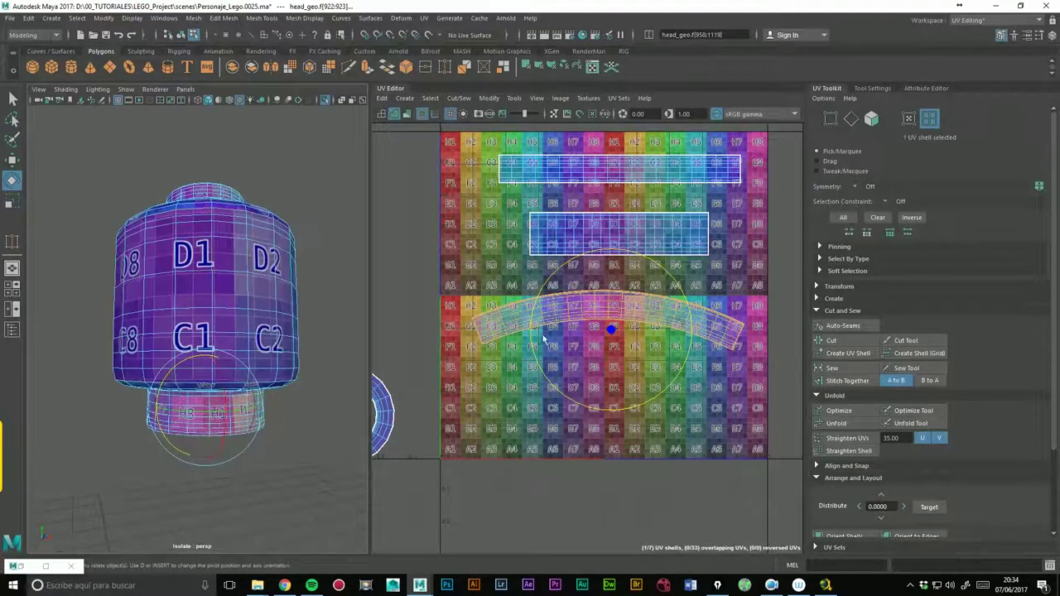
pyautogui.keyDown('alt'); pyautogui.moveTo(544, 339); pyautogui.dragTo(518, 384, button='middle'); pyautogui.keyUp('alt')
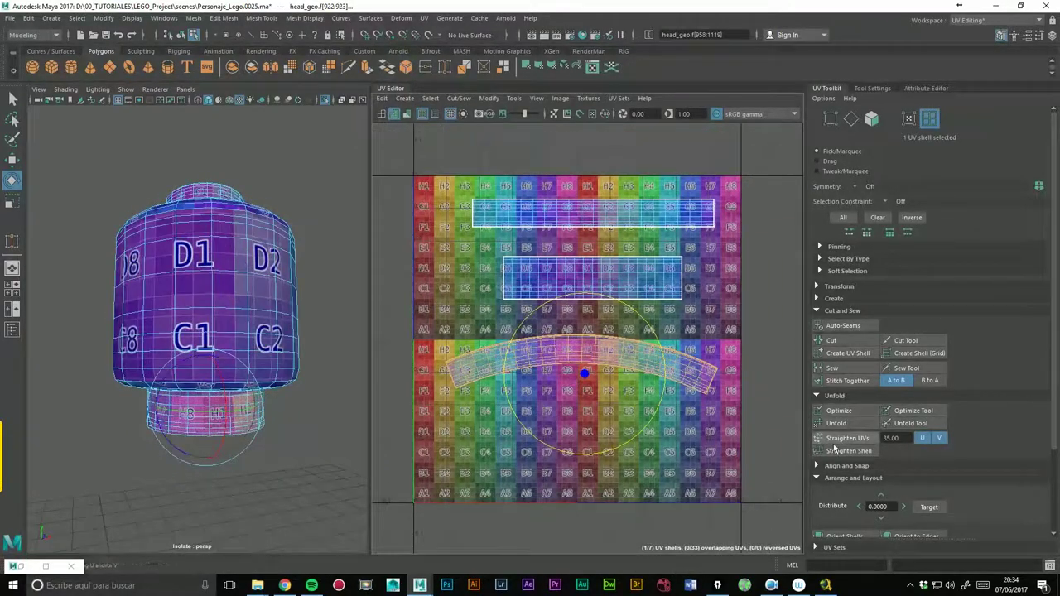
pyautogui.moveTo(660, 342); pyautogui.dragTo(677, 379)
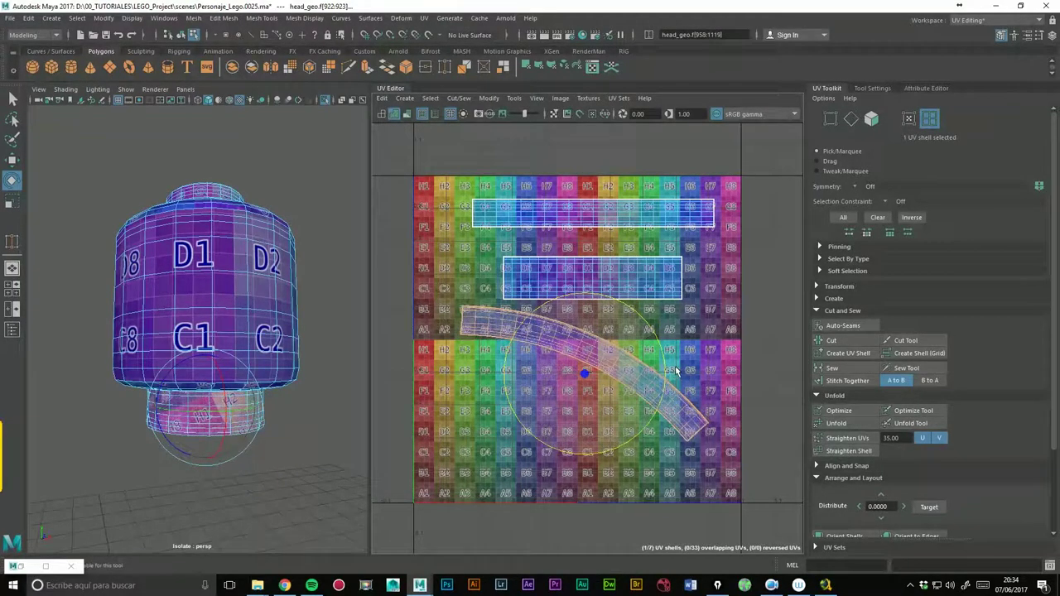
pyautogui.click(850, 452)
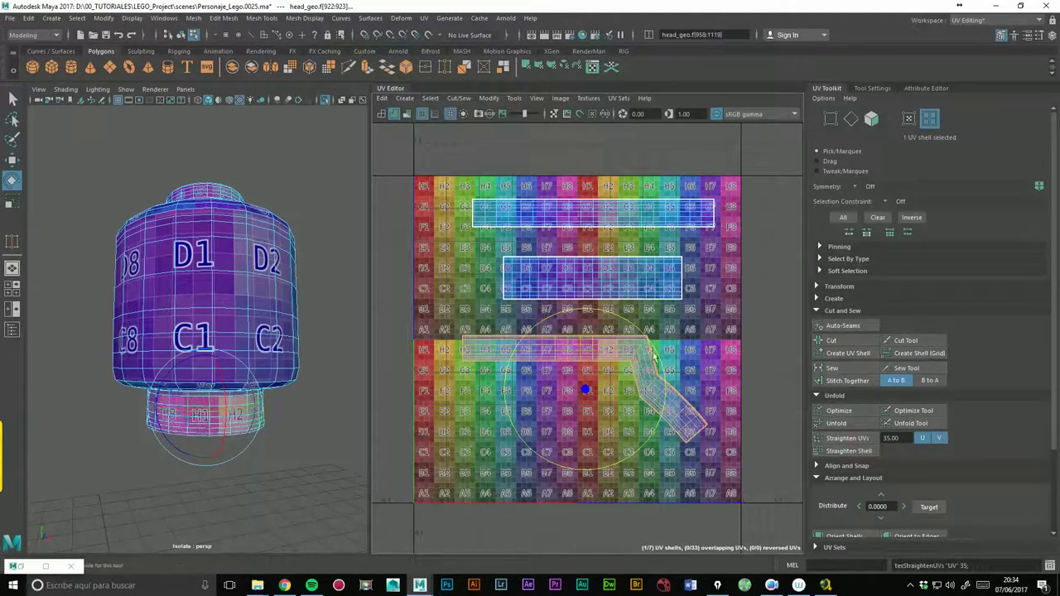
pyautogui.hotkey('ctrl', 'z')
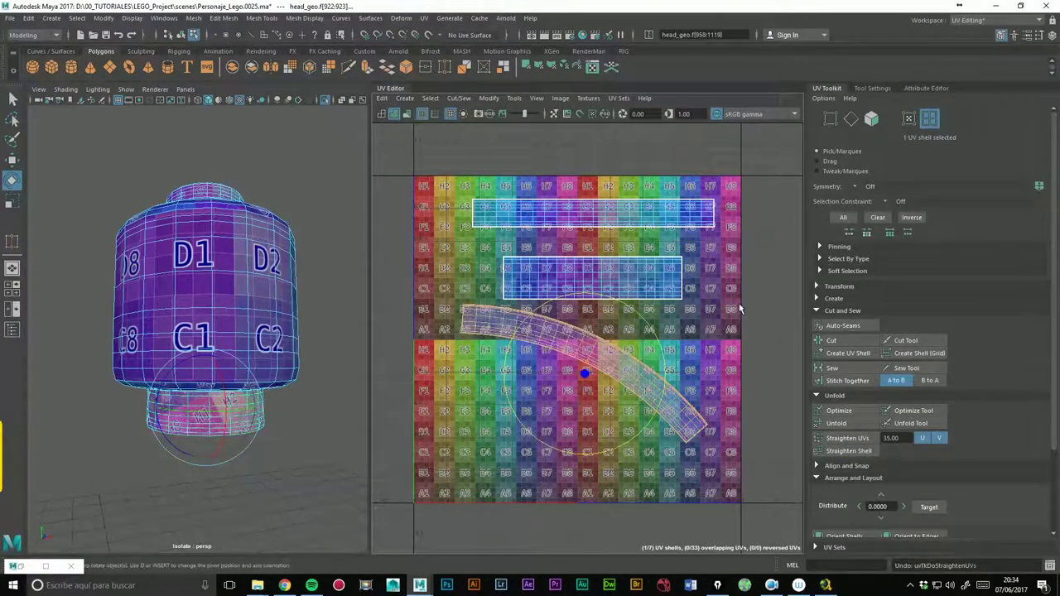
# Rotate the band level, straighten it into a flat strip, and raise it under the other strips.
pyautogui.moveTo(661, 339); pyautogui.dragTo(623, 322)
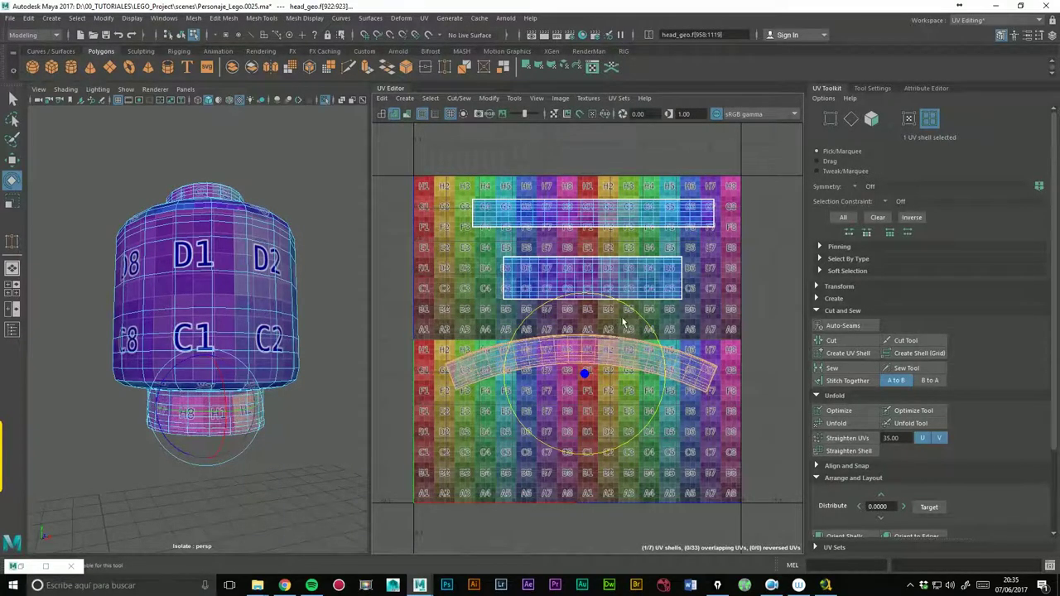
pyautogui.click(847, 438)
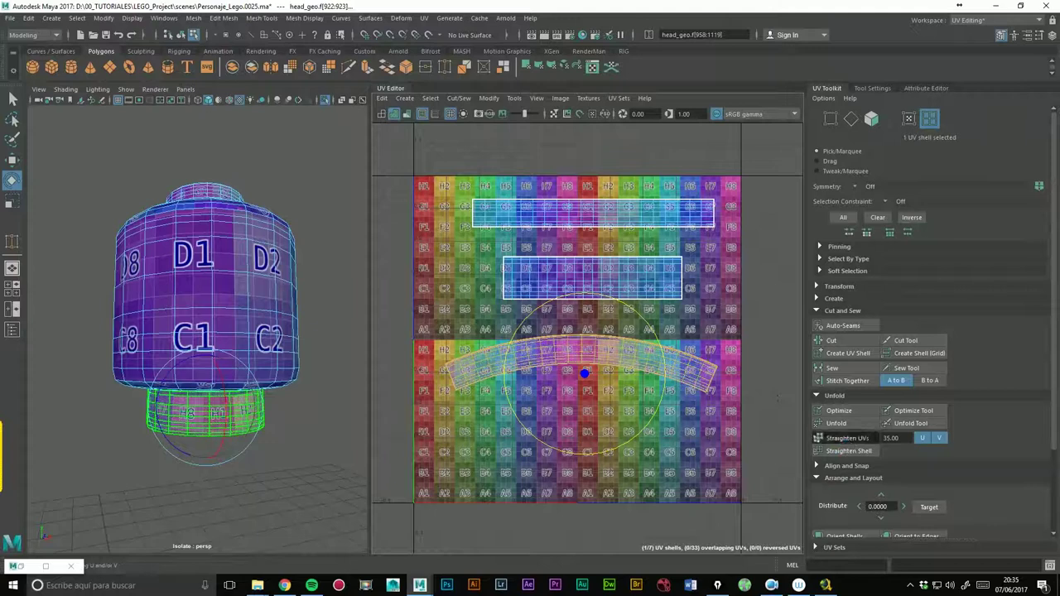
pyautogui.keyDown('alt'); pyautogui.moveTo(497, 315); pyautogui.dragTo(475, 334, button='middle'); pyautogui.keyUp('alt')
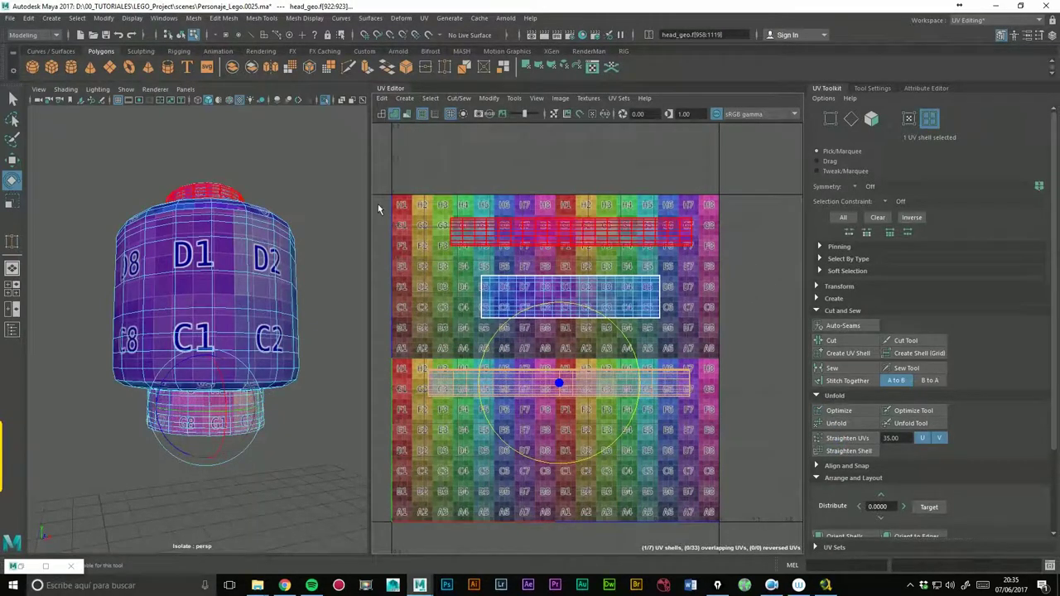
pyautogui.click(12, 159)
pyautogui.moveTo(655, 363); pyautogui.dragTo(655, 324)
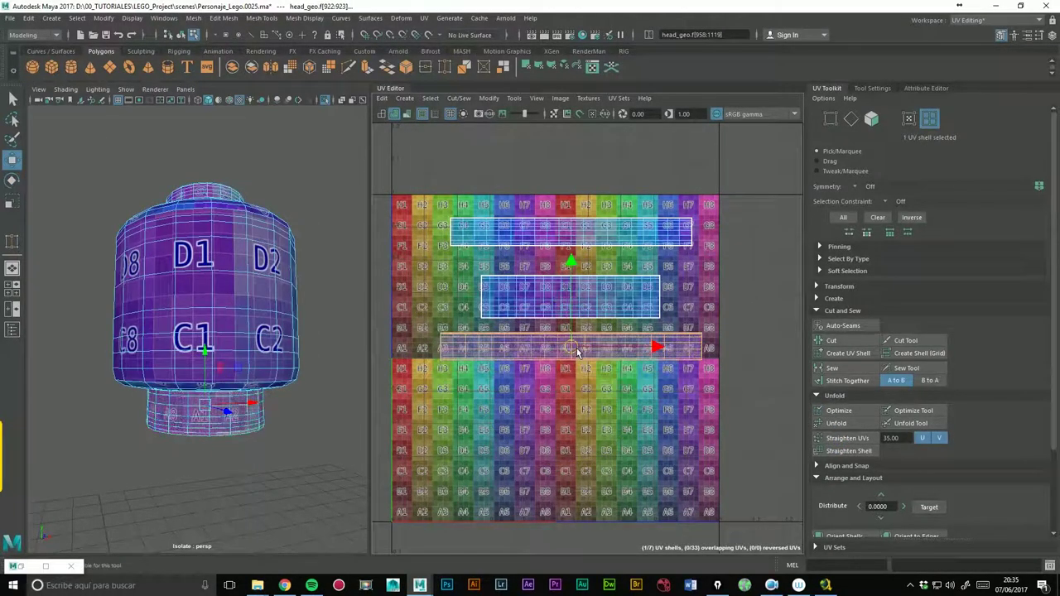
pyautogui.click(627, 297)
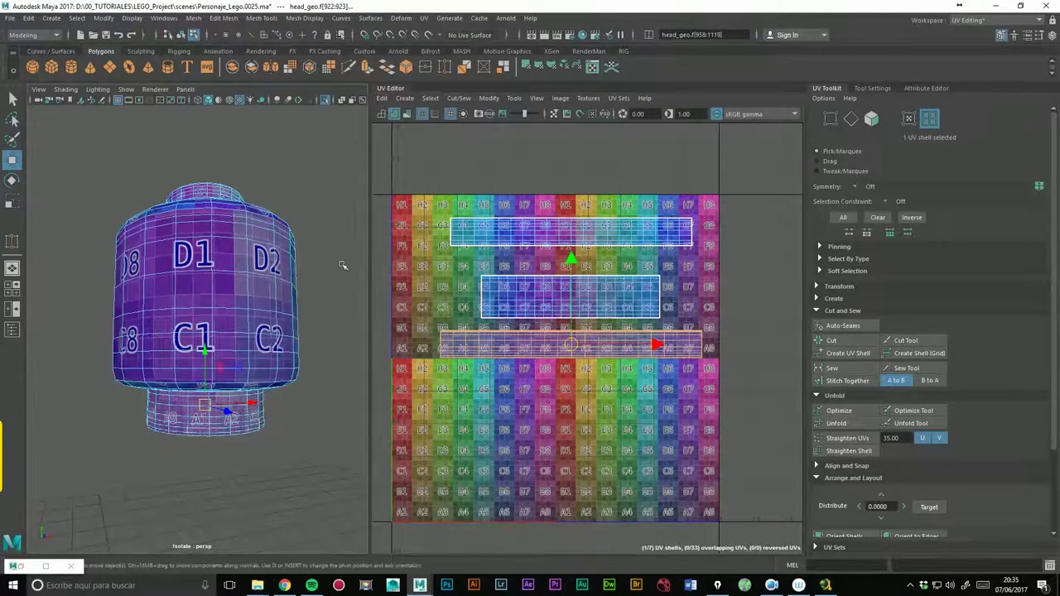
# Marquee-select the four circular disc and ring shells and move them beside the texture square.
pyautogui.keyDown('alt'); pyautogui.moveTo(473, 262); pyautogui.dragTo(687, 274, button='middle'); pyautogui.keyUp('alt')
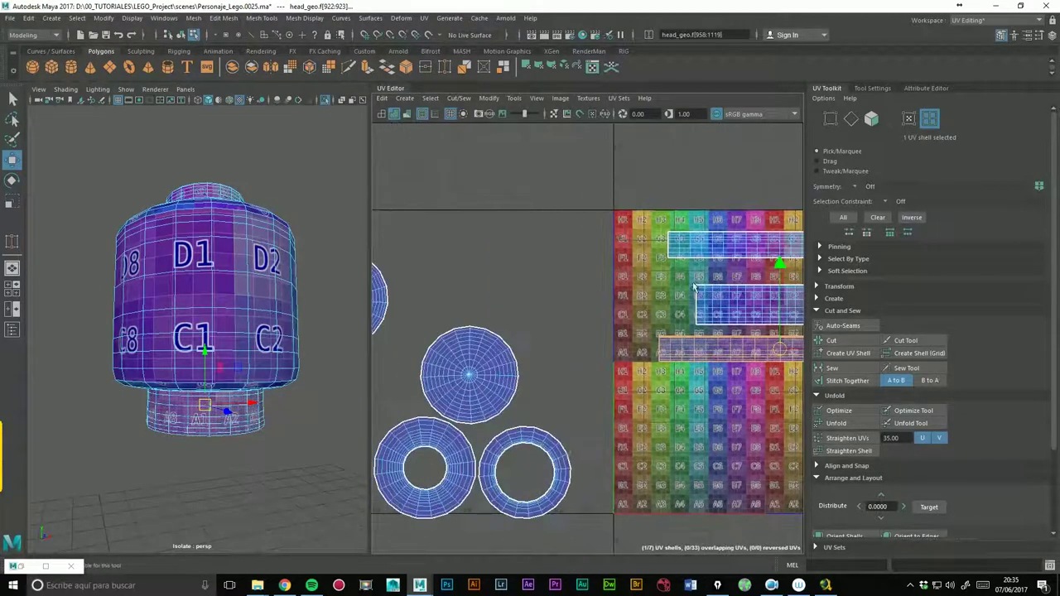
pyautogui.scroll(-3, 542, 281)
pyautogui.moveTo(486, 308); pyautogui.dragTo(605, 472)
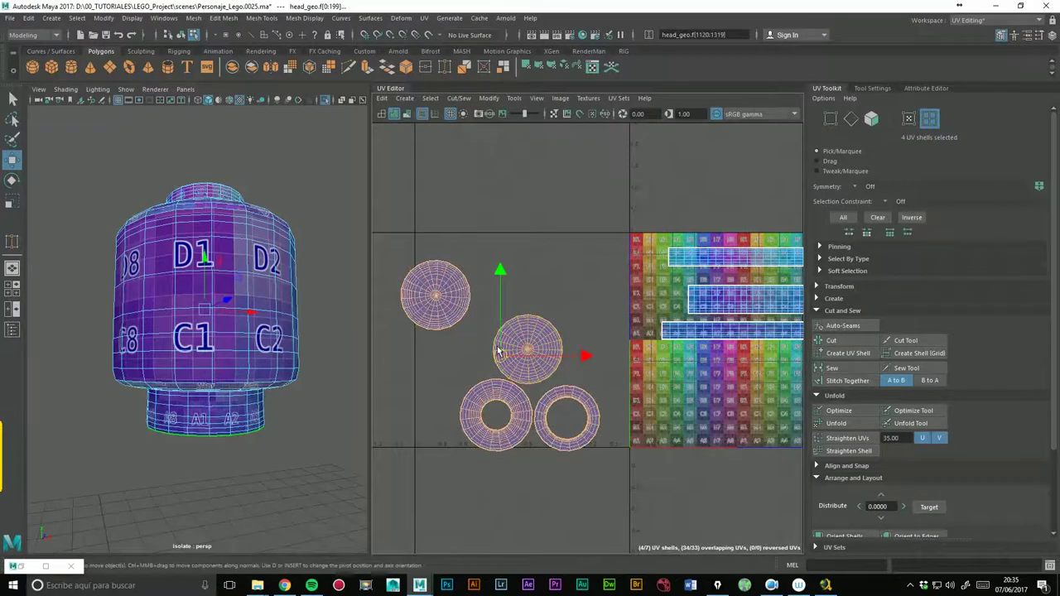
pyautogui.moveTo(507, 355); pyautogui.dragTo(700, 348)
pyautogui.keyDown('alt'); pyautogui.moveTo(700, 348); pyautogui.dragTo(497, 356, button='middle'); pyautogui.keyUp('alt')
pyautogui.scroll(-1, 688, 384)
# Arrange the two discs and two rings in a row along the bottom of the tile.
pyautogui.click(497, 292)
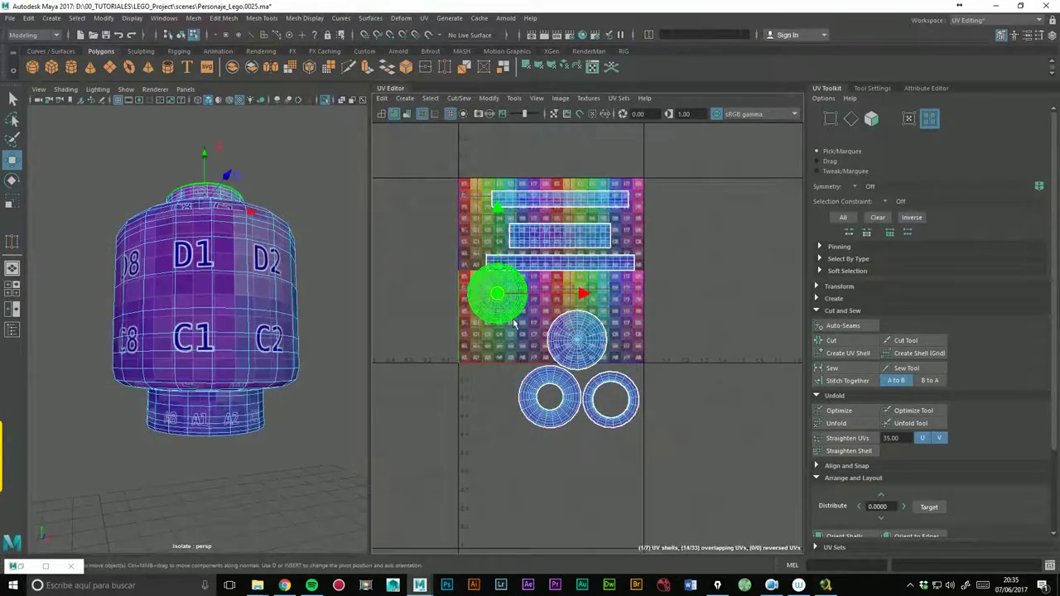
pyautogui.moveTo(497, 294); pyautogui.dragTo(504, 323)
pyautogui.click(578, 339)
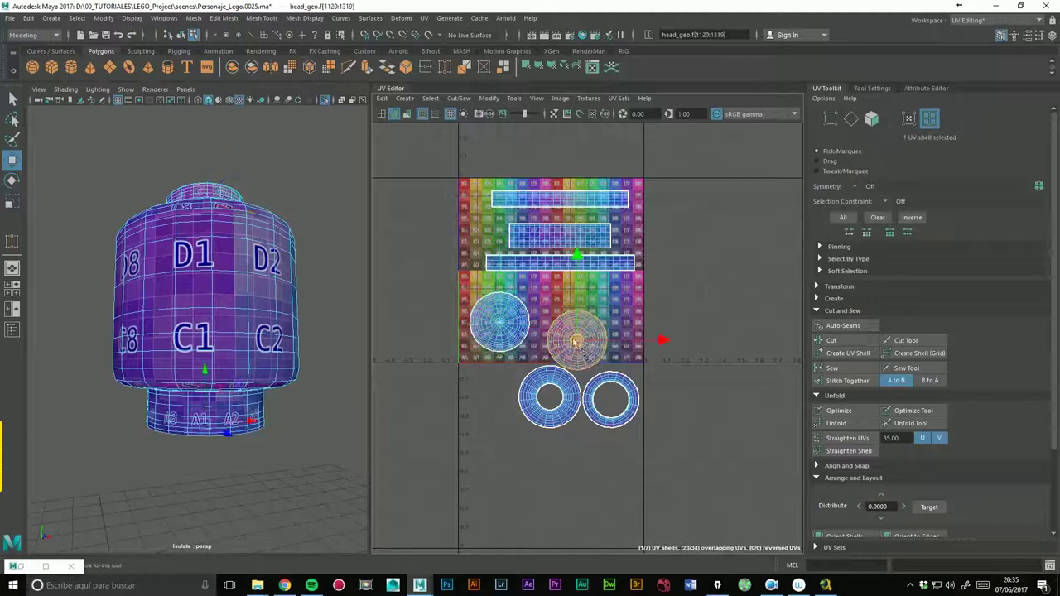
pyautogui.moveTo(579, 339); pyautogui.dragTo(569, 325)
pyautogui.click(631, 396)
pyautogui.moveTo(631, 396); pyautogui.dragTo(648, 326)
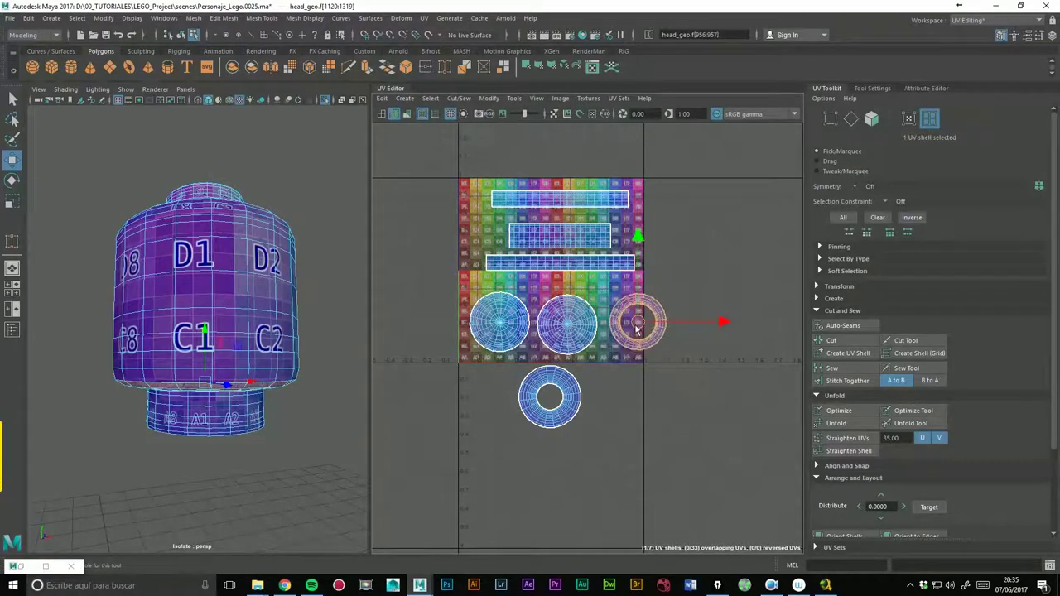
pyautogui.click(568, 399)
pyautogui.moveTo(568, 398); pyautogui.dragTo(690, 329)
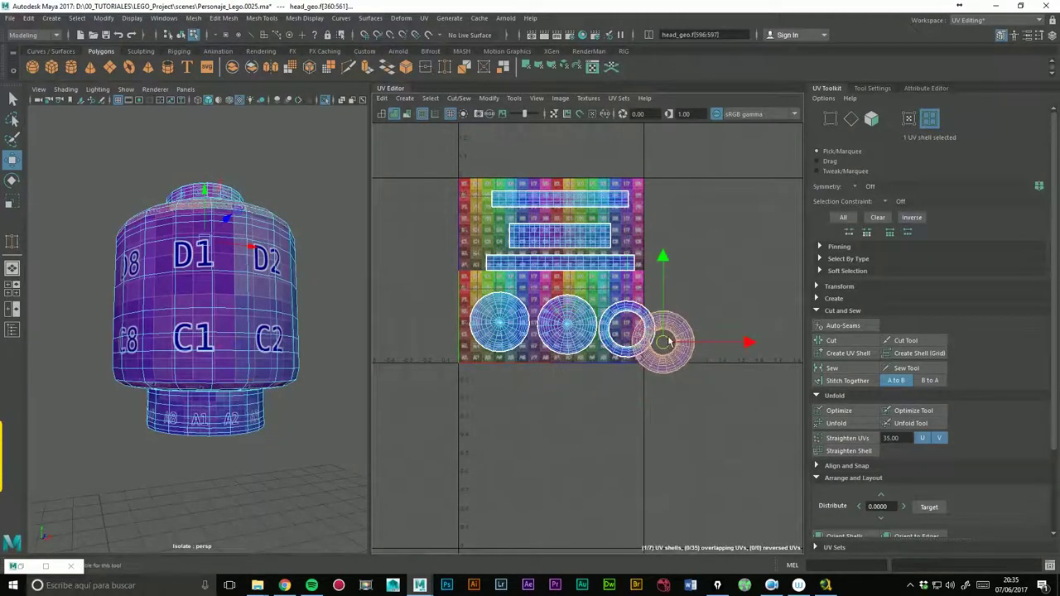
pyautogui.scroll(2, 182, 236)
pyautogui.scroll(1, 182, 236)
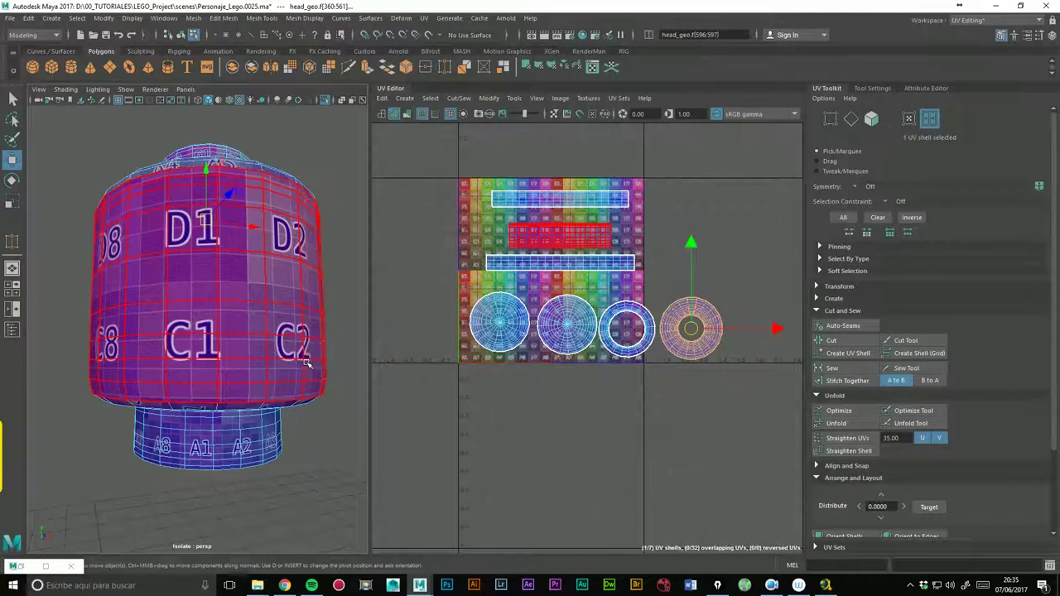
pyautogui.click(151, 153)
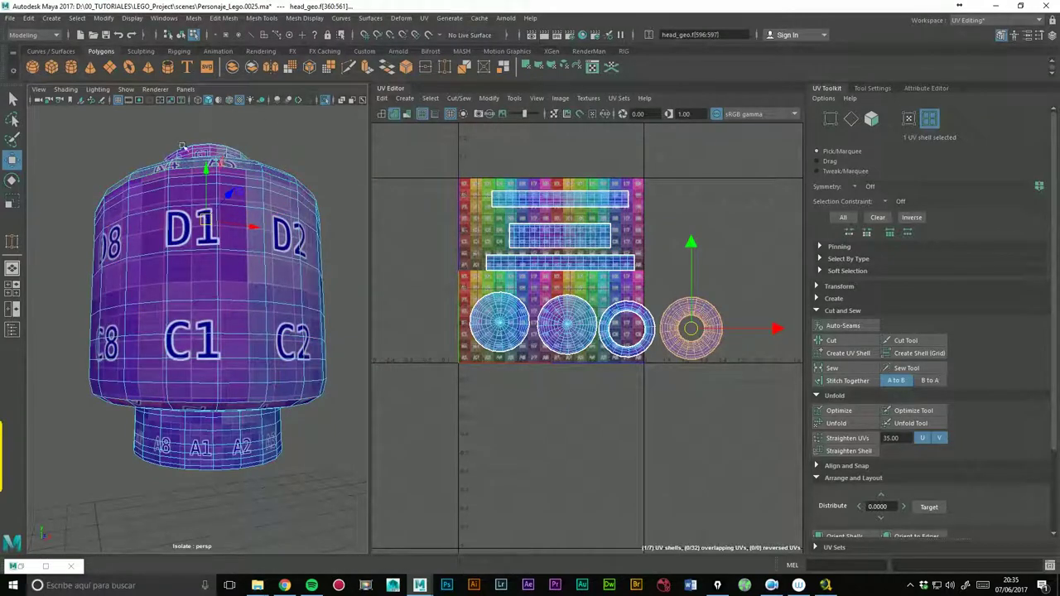
pyautogui.click(257, 277)
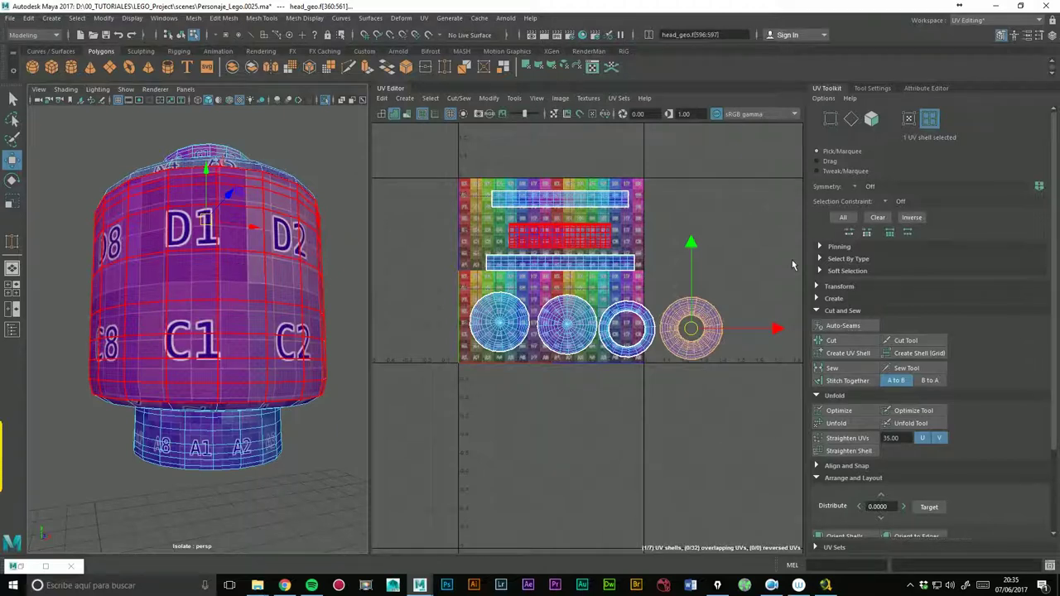
pyautogui.scroll(2, 654, 298)
pyautogui.scroll(1, 662, 294)
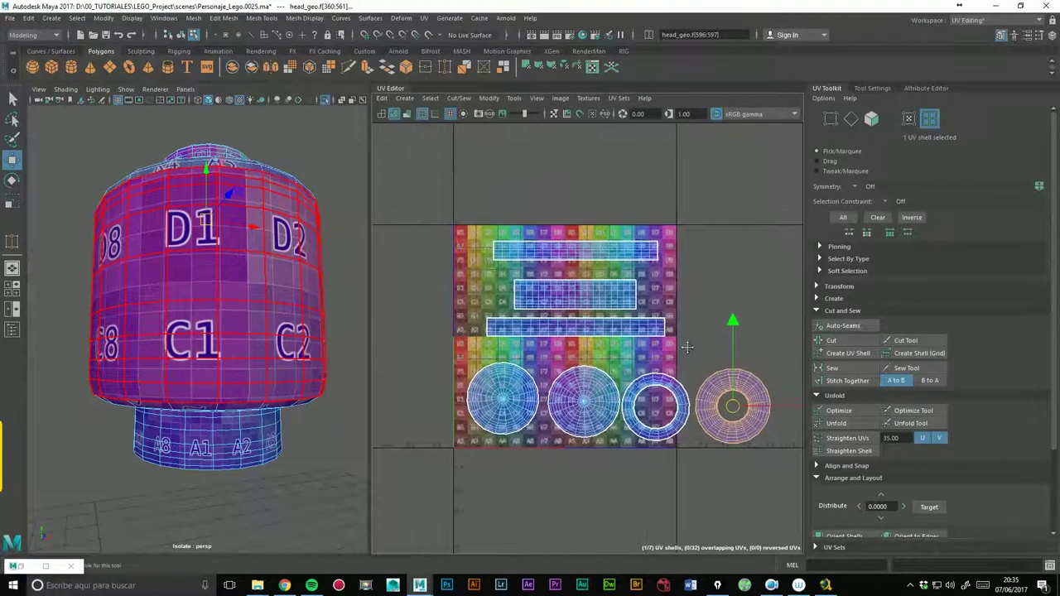
pyautogui.scroll(1, 662, 294)
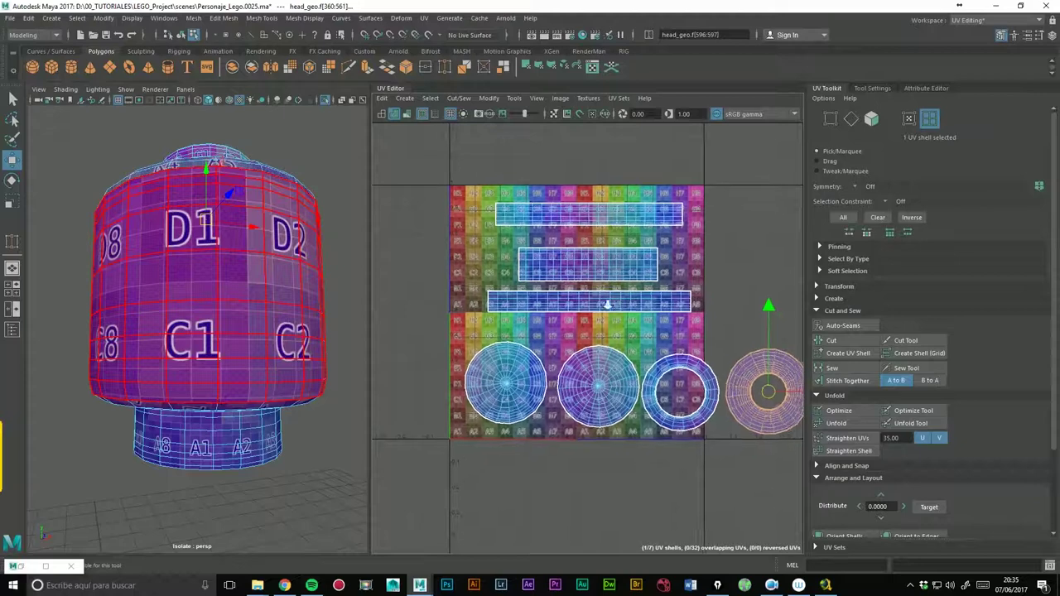
pyautogui.scroll(-1, 638, 301)
pyautogui.scroll(2, 555, 317)
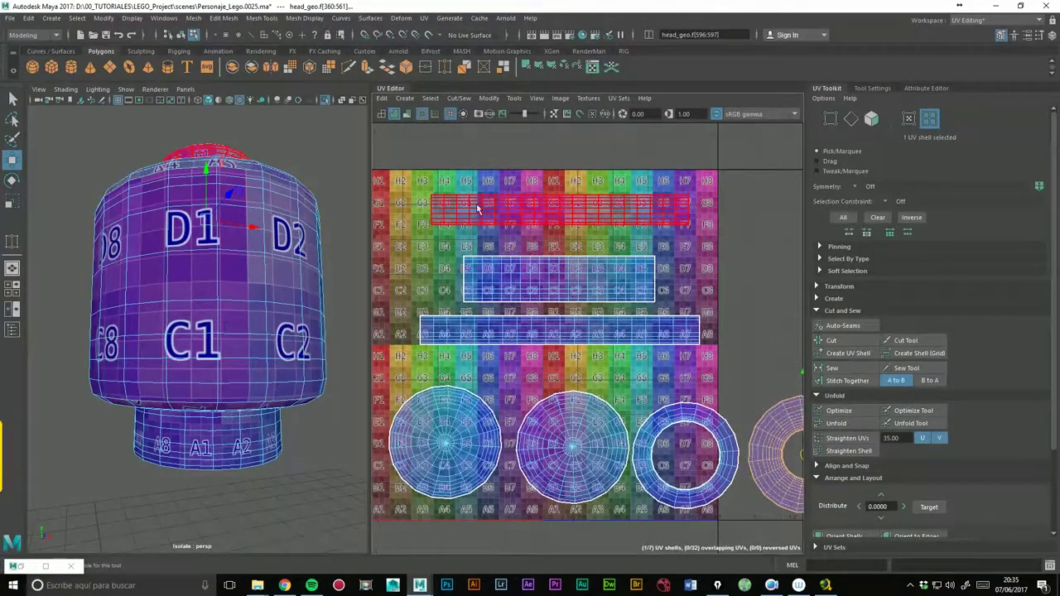
pyautogui.click(478, 210)
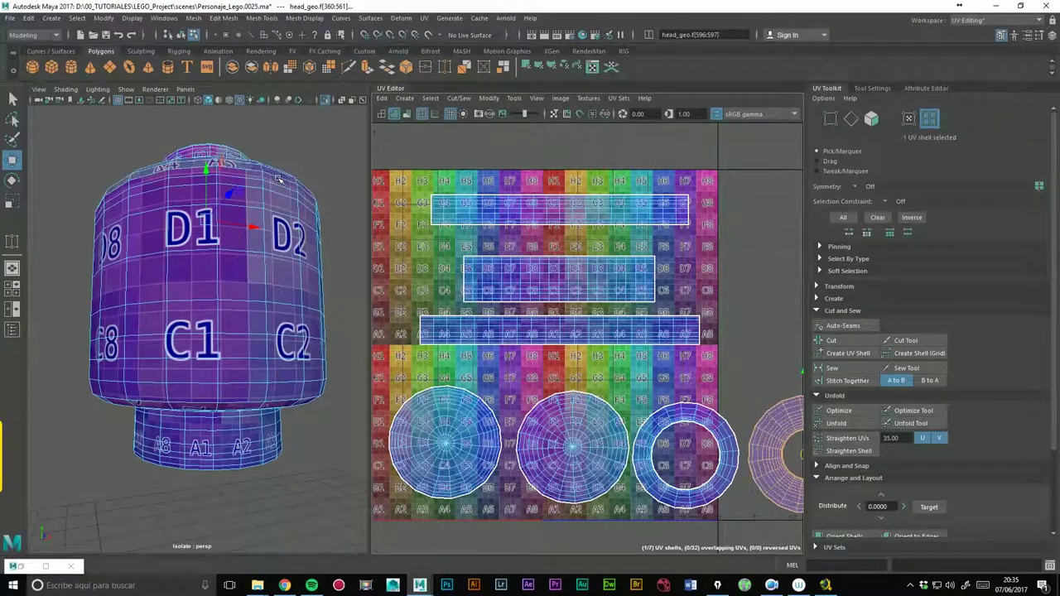
pyautogui.keyDown('alt'); pyautogui.moveTo(294, 139); pyautogui.dragTo(287, 217); pyautogui.keyUp('alt')
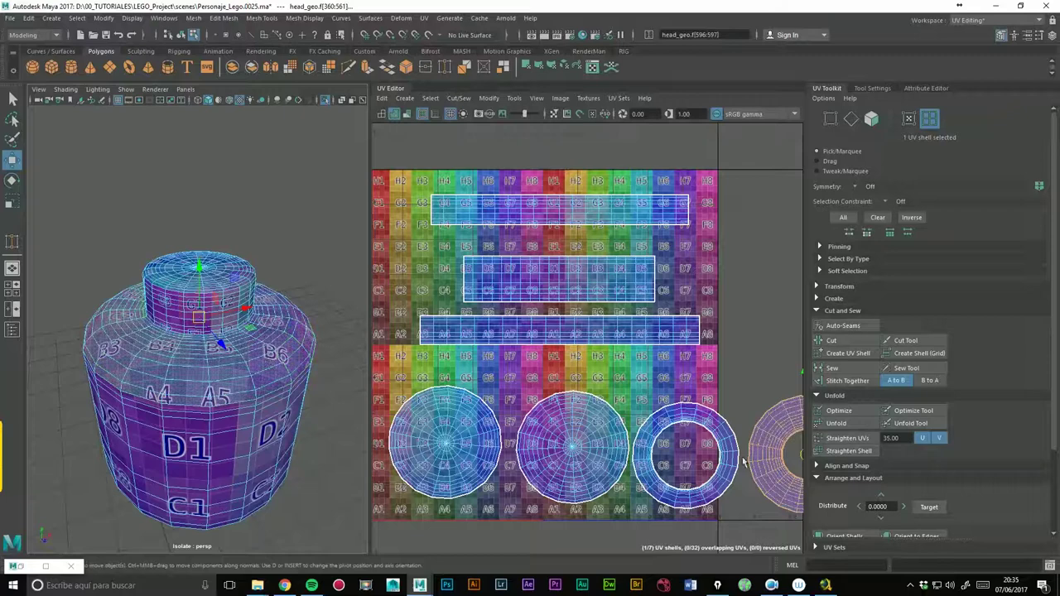
pyautogui.keyDown('alt'); pyautogui.moveTo(226, 413); pyautogui.dragTo(242, 408); pyautogui.keyUp('alt')
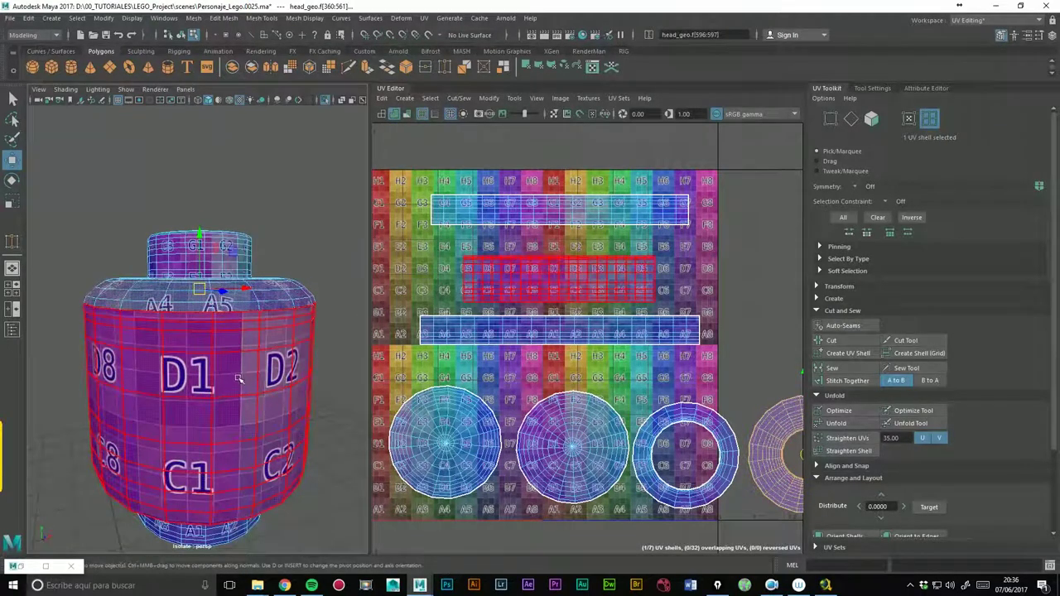
# Move the top strip above the 0–1 square and the lower strip below it, keeping the middle strip inside.
pyautogui.click(569, 216)
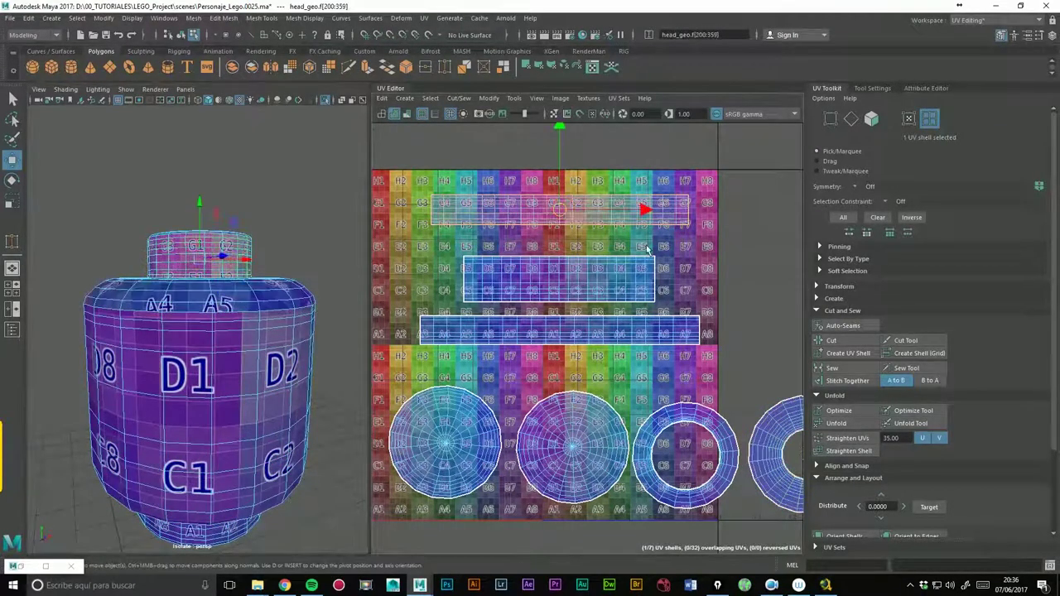
pyautogui.scroll(-3, 569, 215)
pyautogui.moveTo(580, 211); pyautogui.dragTo(580, 147)
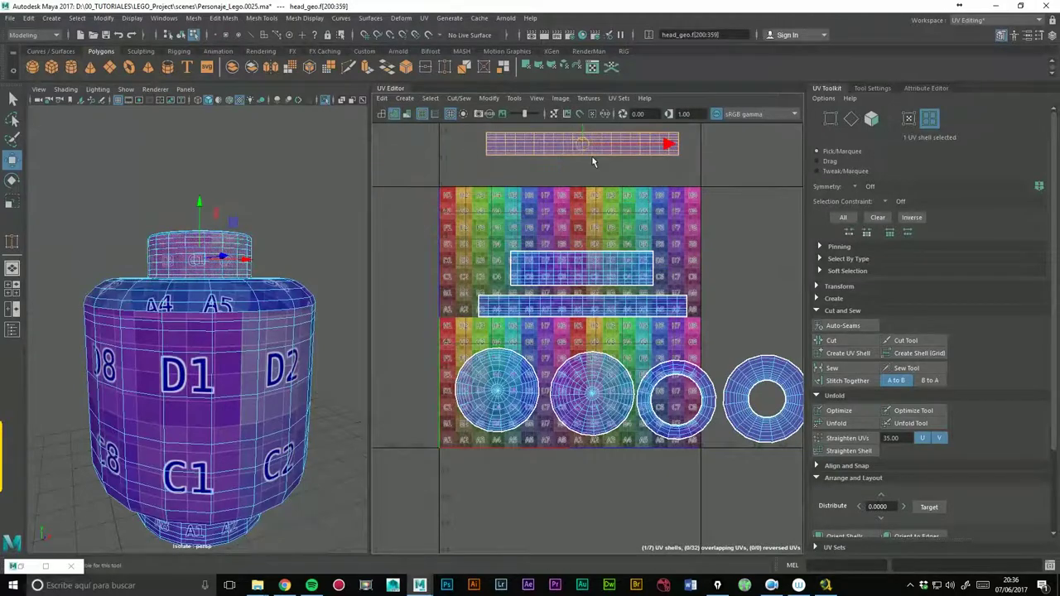
pyautogui.click(588, 310)
pyautogui.moveTo(588, 309); pyautogui.dragTo(580, 502)
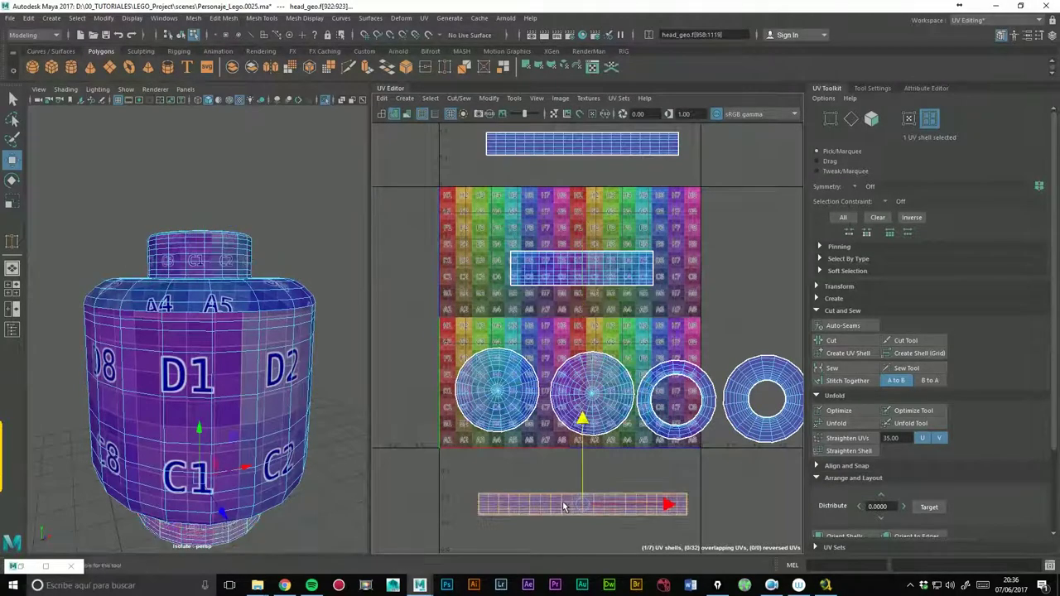
pyautogui.click(611, 276)
pyautogui.scroll(1, 611, 276)
pyautogui.scroll(1, 746, 300)
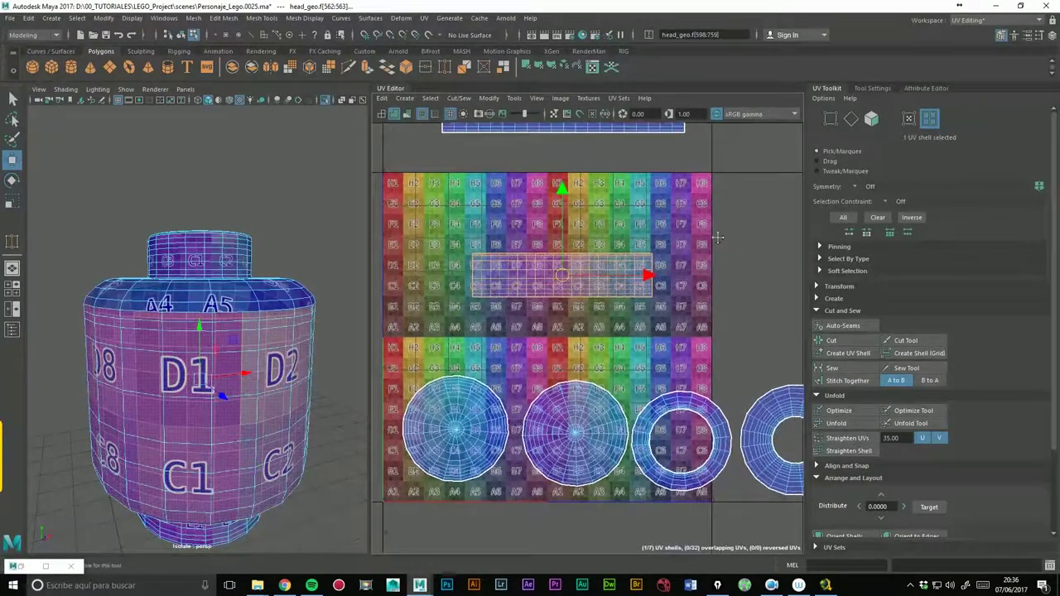
pyautogui.scroll(1, 746, 300)
pyautogui.click(726, 298)
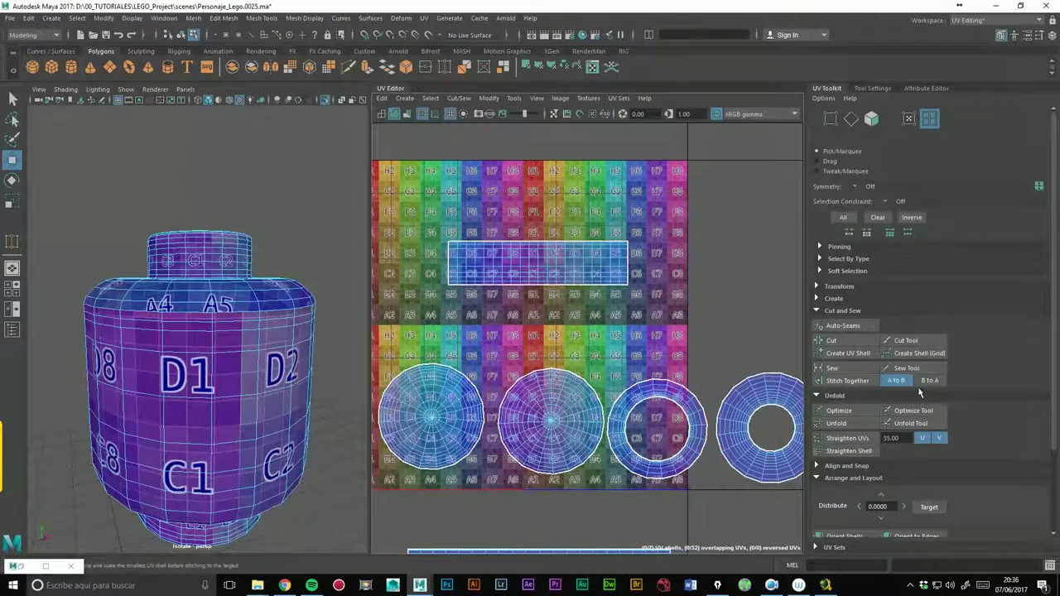
pyautogui.click(850, 118)
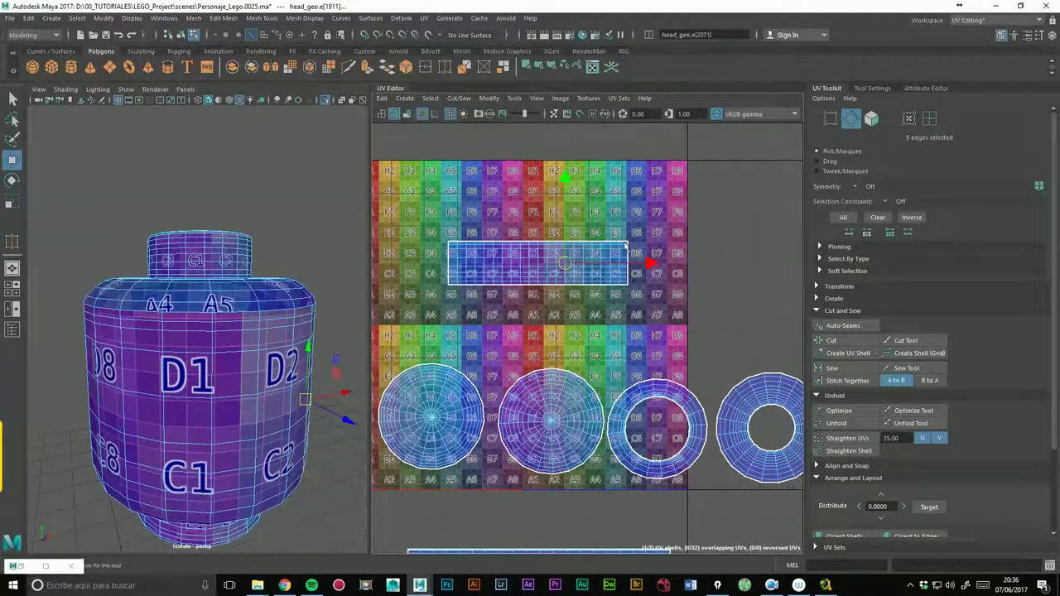
# Select the middle strip's border edge shared with the ring shell.
pyautogui.click(628, 212)
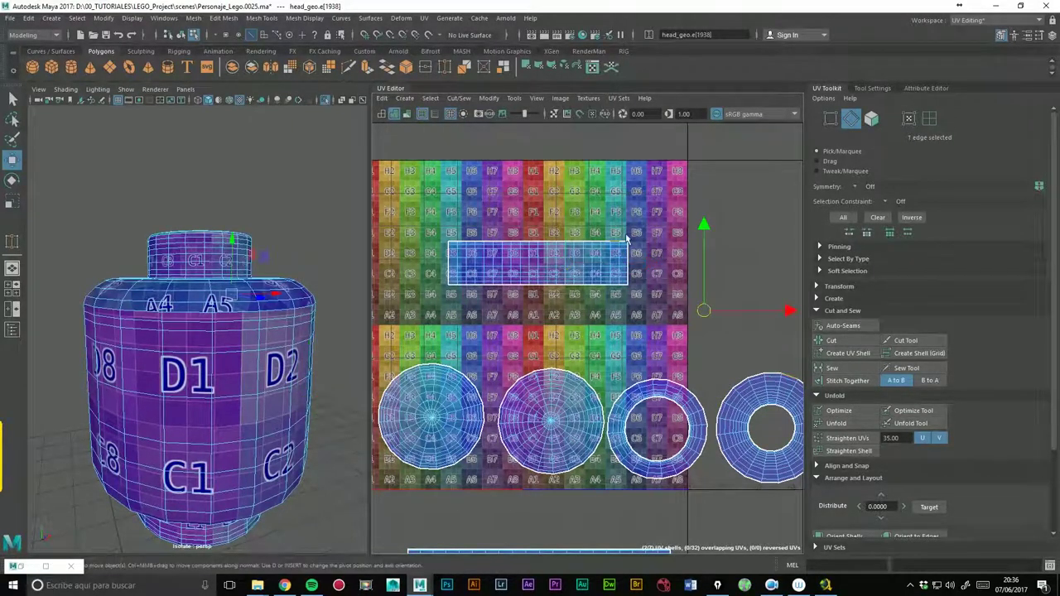
pyautogui.keyDown('alt'); pyautogui.moveTo(633, 323); pyautogui.dragTo(557, 317, button='middle'); pyautogui.keyUp('alt')
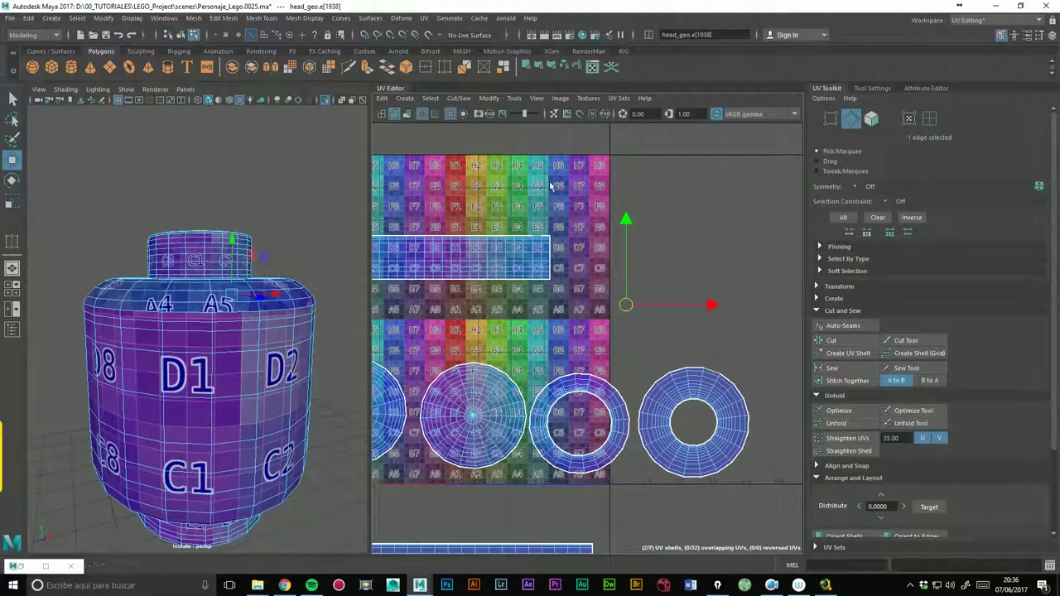
pyautogui.keyDown('alt'); pyautogui.moveTo(550, 187); pyautogui.dragTo(548, 250, button='right'); pyautogui.keyUp('alt')
pyautogui.click(553, 248)
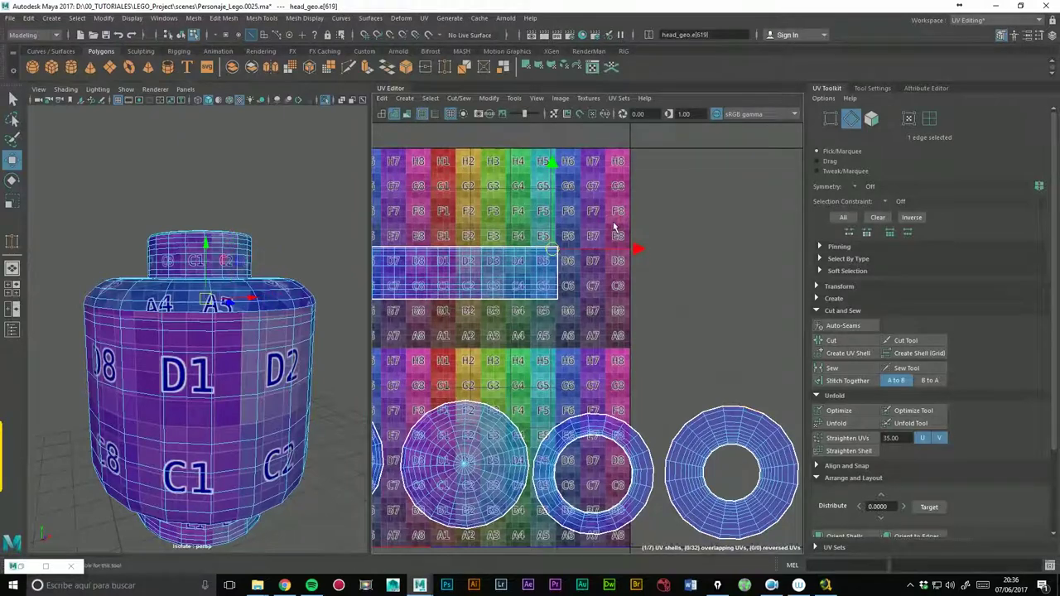
pyautogui.keyDown('alt'); pyautogui.moveTo(725, 303); pyautogui.dragTo(657, 284, button='right'); pyautogui.keyUp('alt')
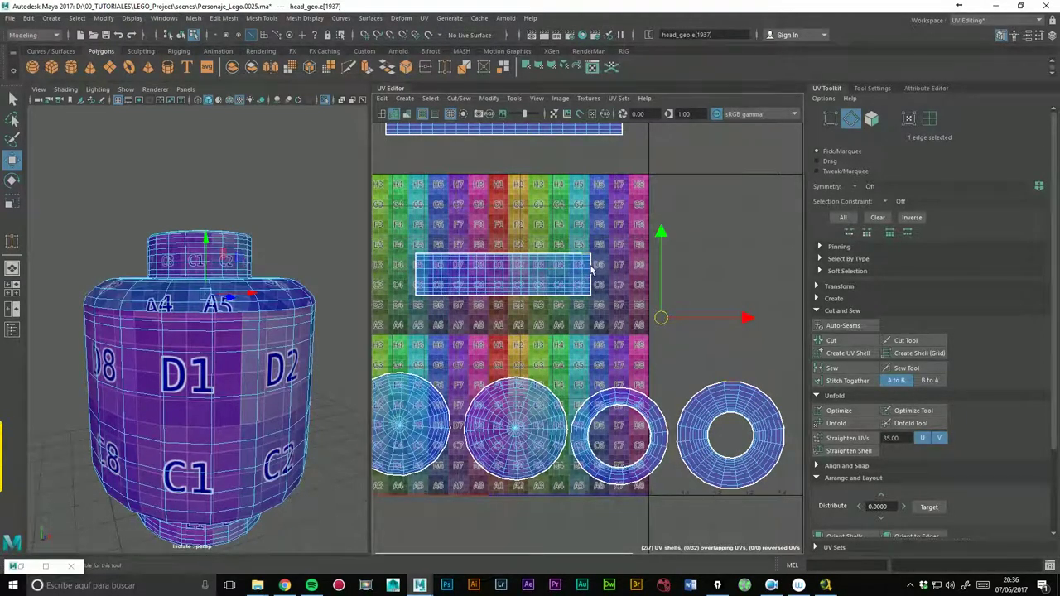
# Try Stitch Together between the strip and ring in both directions, undoing each result.
pyautogui.click(844, 384)
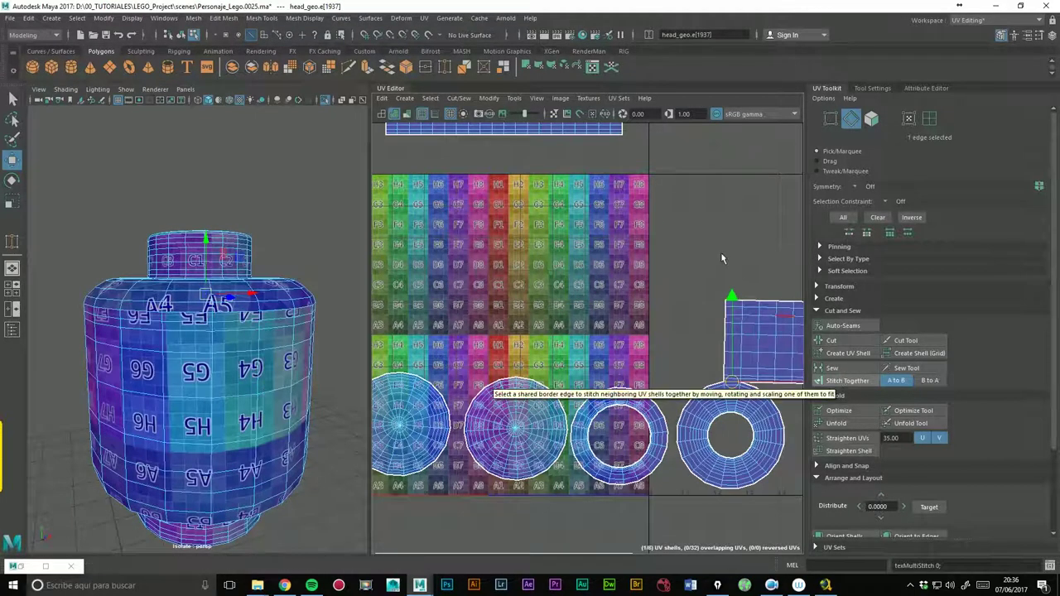
pyautogui.hotkey('ctrl', 'z')
pyautogui.click(596, 262)
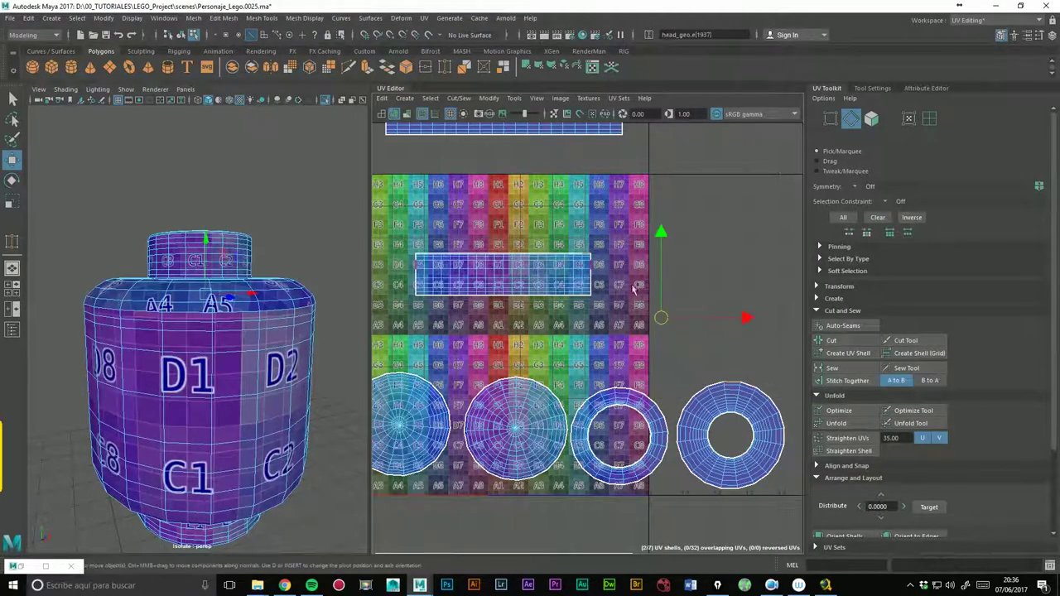
pyautogui.click(888, 386)
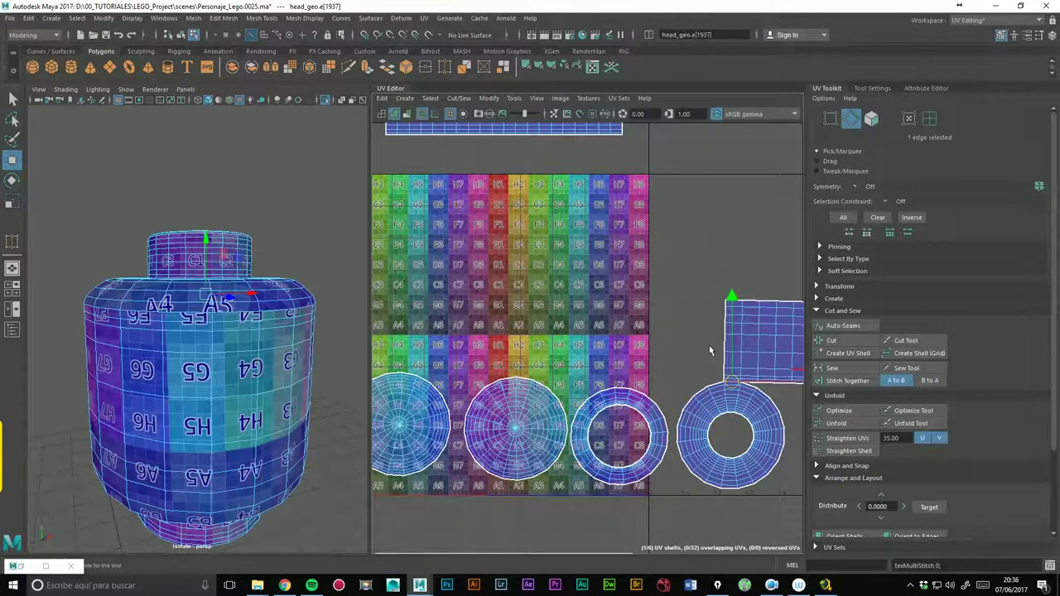
pyautogui.hotkey('ctrl', 'z')
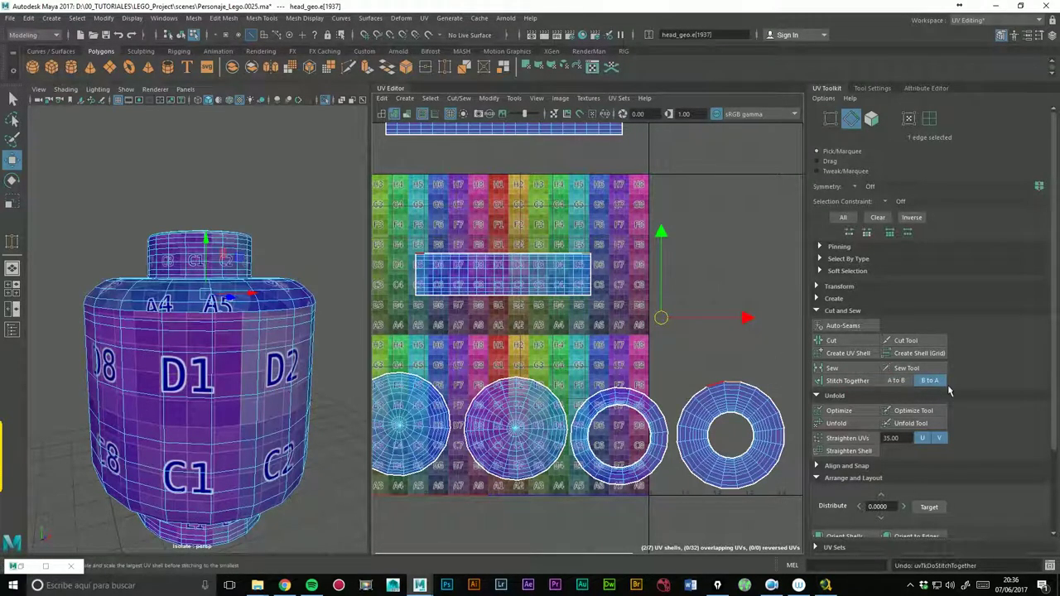
pyautogui.click(844, 381)
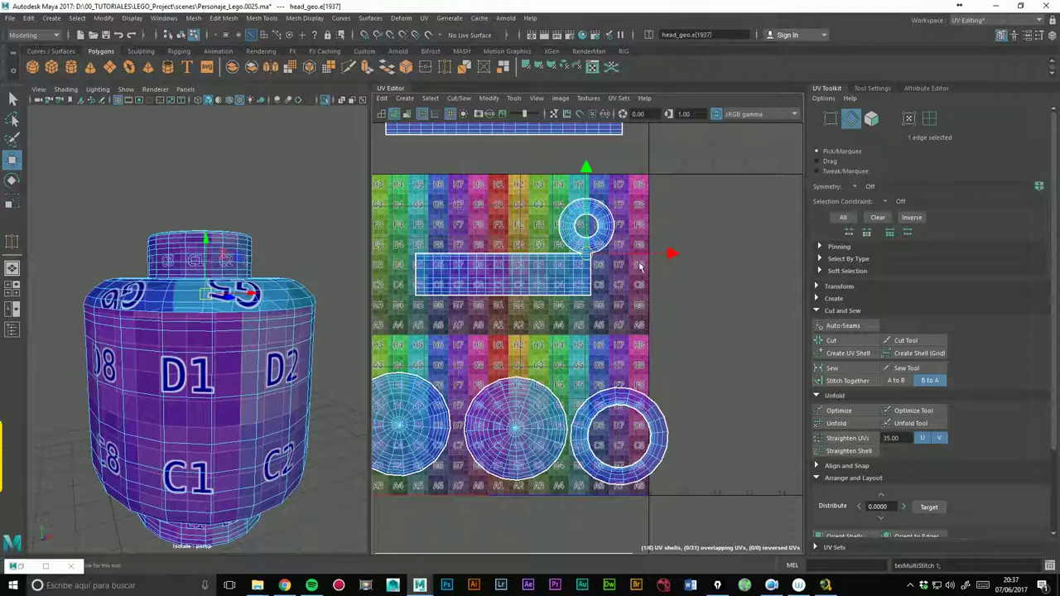
pyautogui.scroll(1, 667, 267)
pyautogui.scroll(1, 667, 268)
pyautogui.scroll(1, 681, 256)
pyautogui.hotkey('ctrl', 'z')
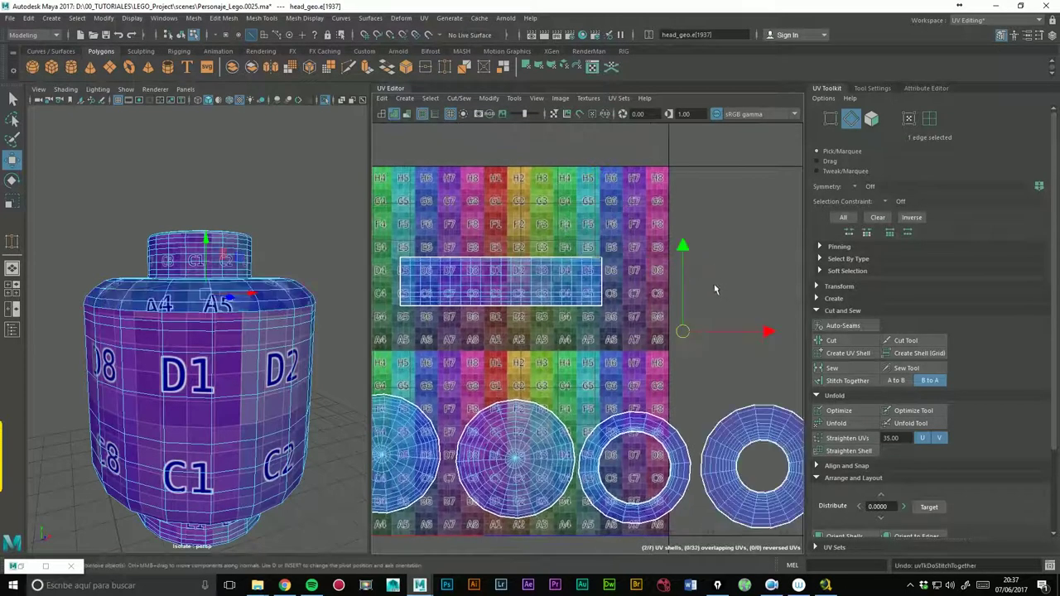
# Stitch the small ring onto the strip's end from its border edge, using B to A direction.
pyautogui.click(757, 378)
pyautogui.click(771, 414)
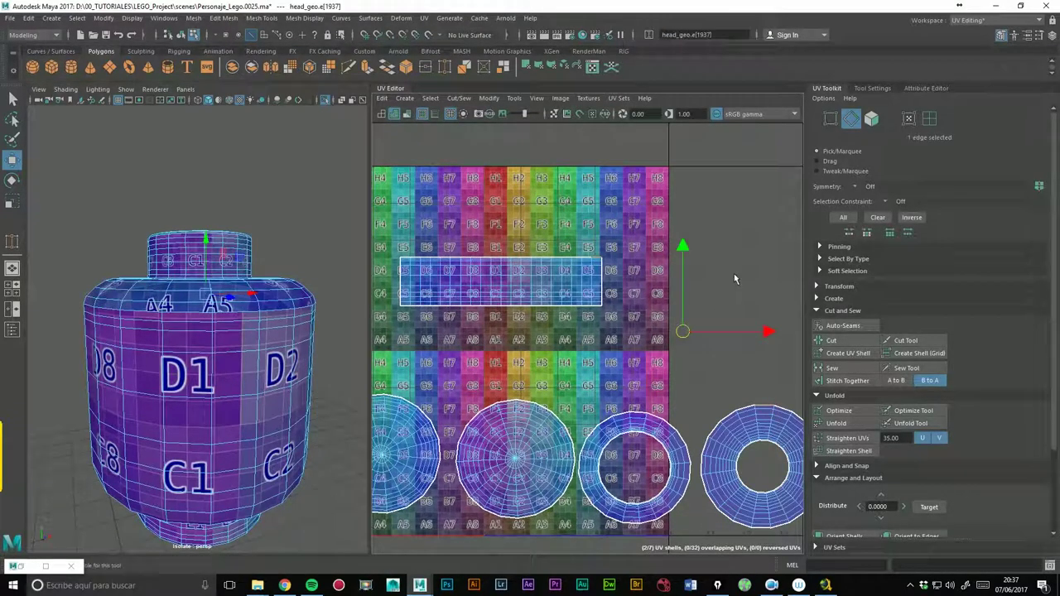
pyautogui.click(896, 380)
pyautogui.click(847, 380)
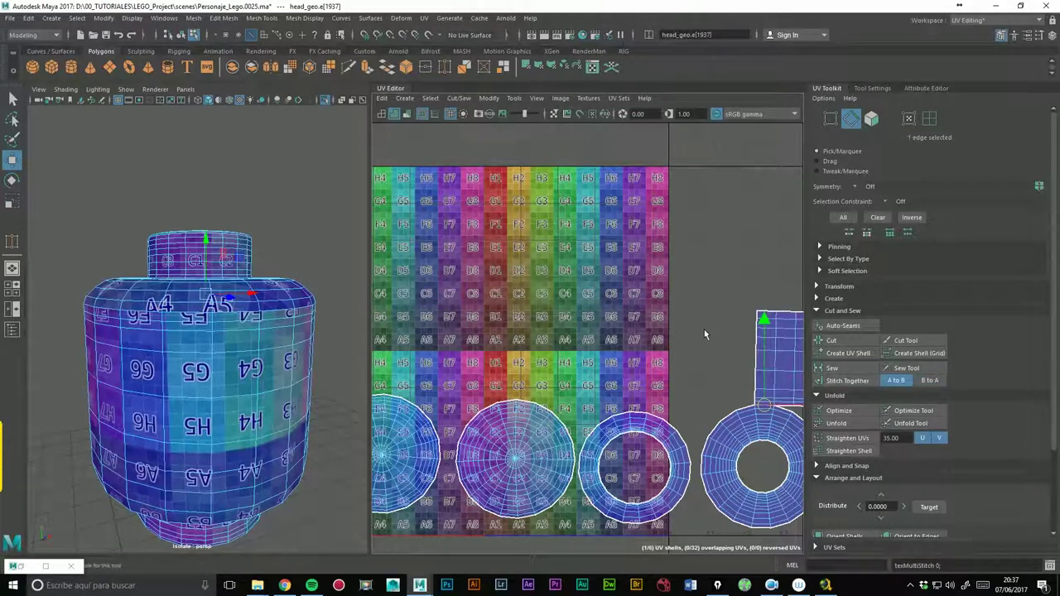
pyautogui.hotkey('ctrl', 'z')
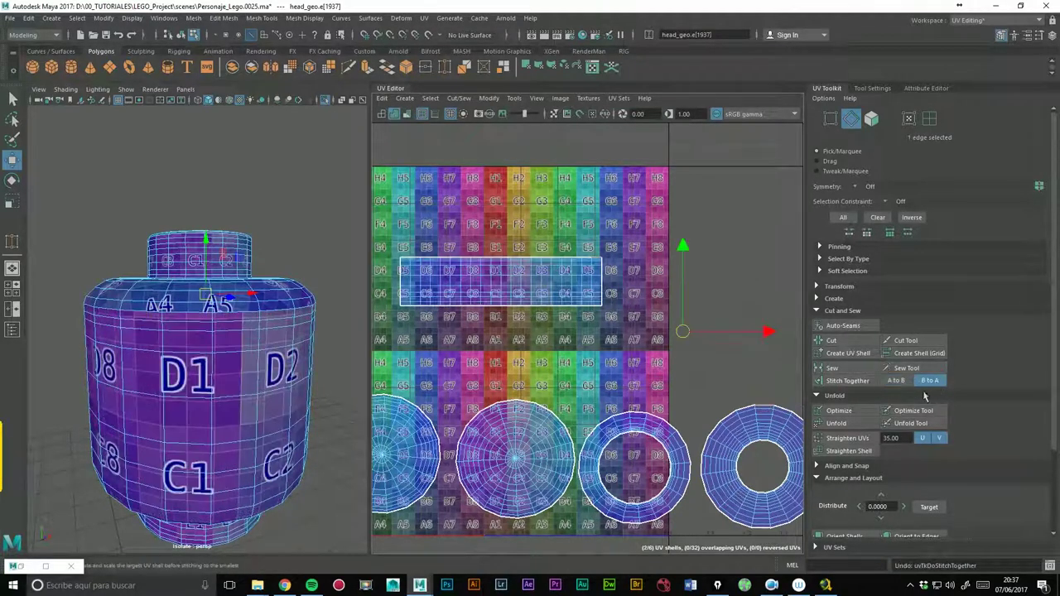
pyautogui.click(847, 380)
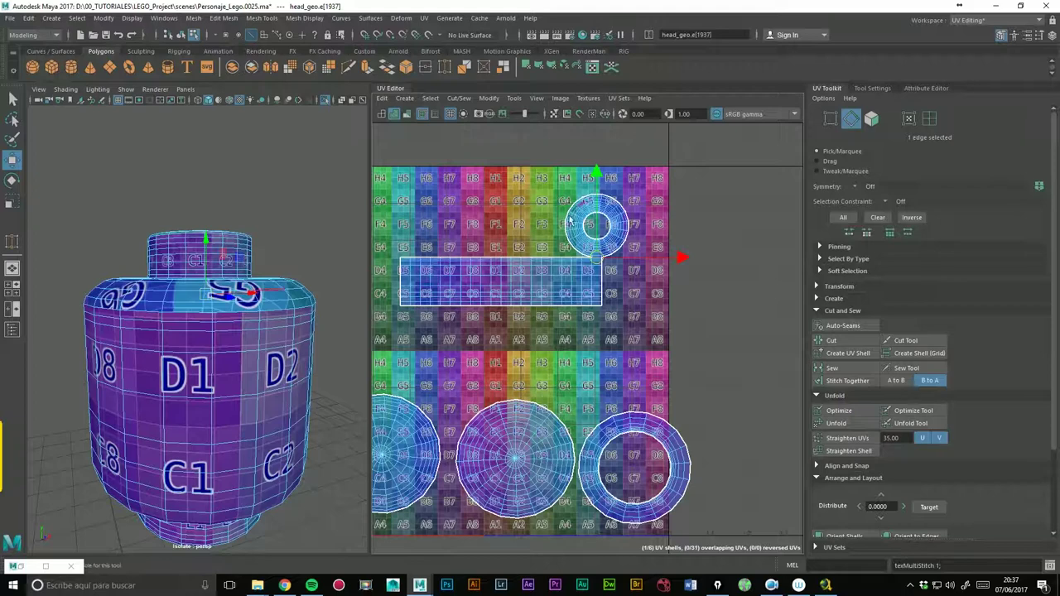
# Try stitching another strip border edge, undo it, and set the ring as the moving shell.
pyautogui.scroll(1, 571, 221)
pyautogui.scroll(1, 580, 217)
pyautogui.scroll(1, 613, 212)
pyautogui.scroll(1, 641, 206)
pyautogui.scroll(-2, 638, 212)
pyautogui.scroll(-1, 538, 248)
pyautogui.click(469, 295)
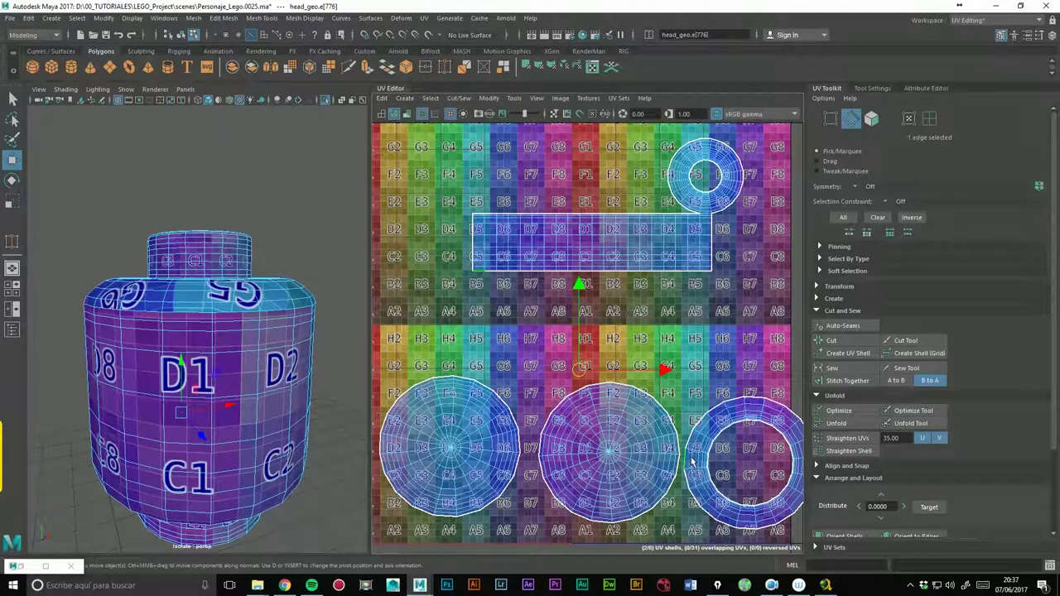
pyautogui.click(847, 381)
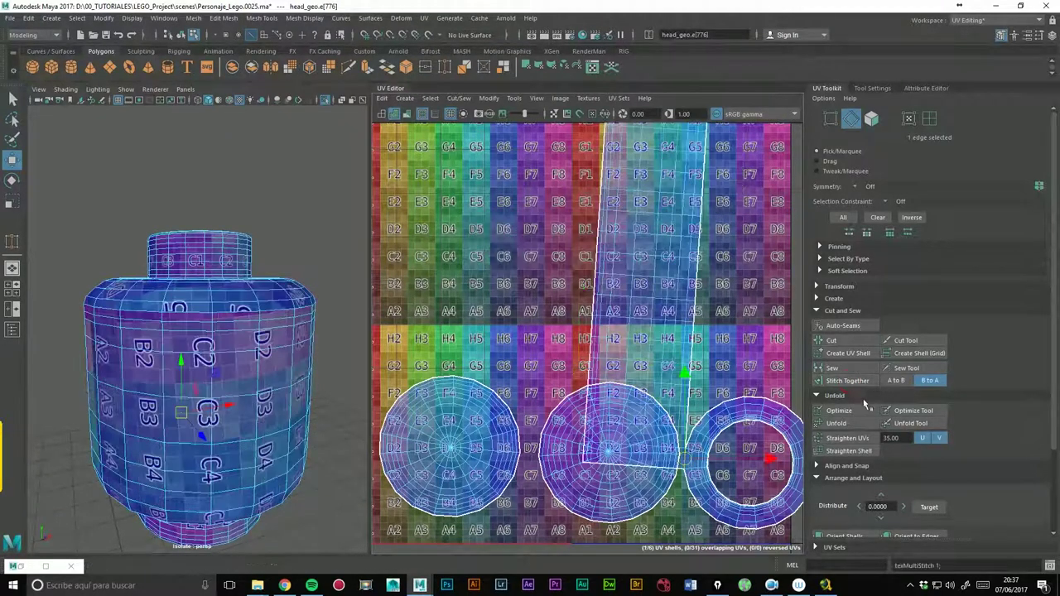
pyautogui.hotkey('ctrl', 'z')
pyautogui.click(896, 380)
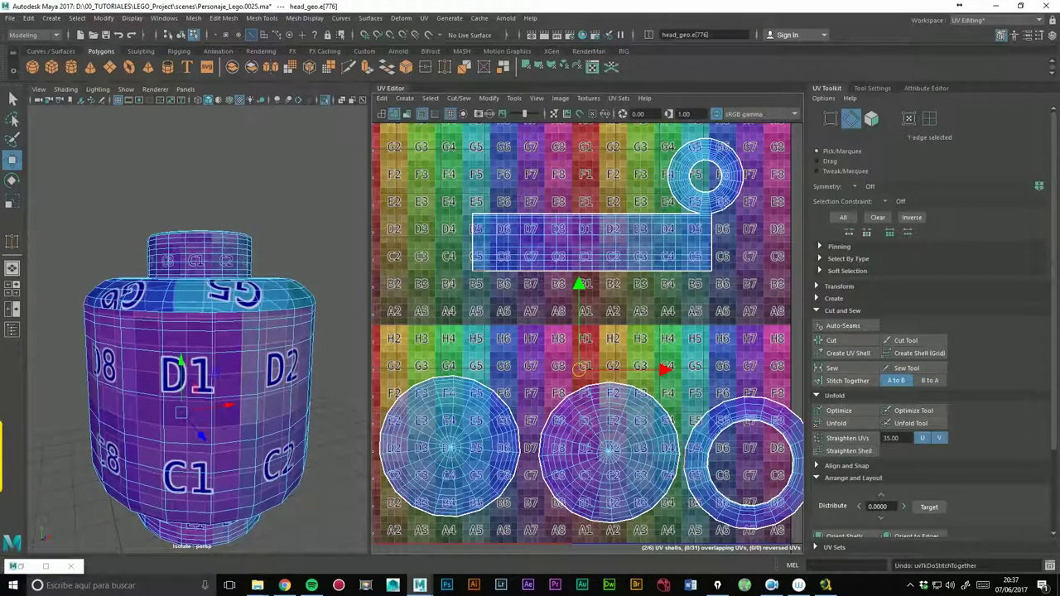
# Stitch the second ring to the strip's left end and orbit the head to inspect the upper cap.
pyautogui.click(857, 383)
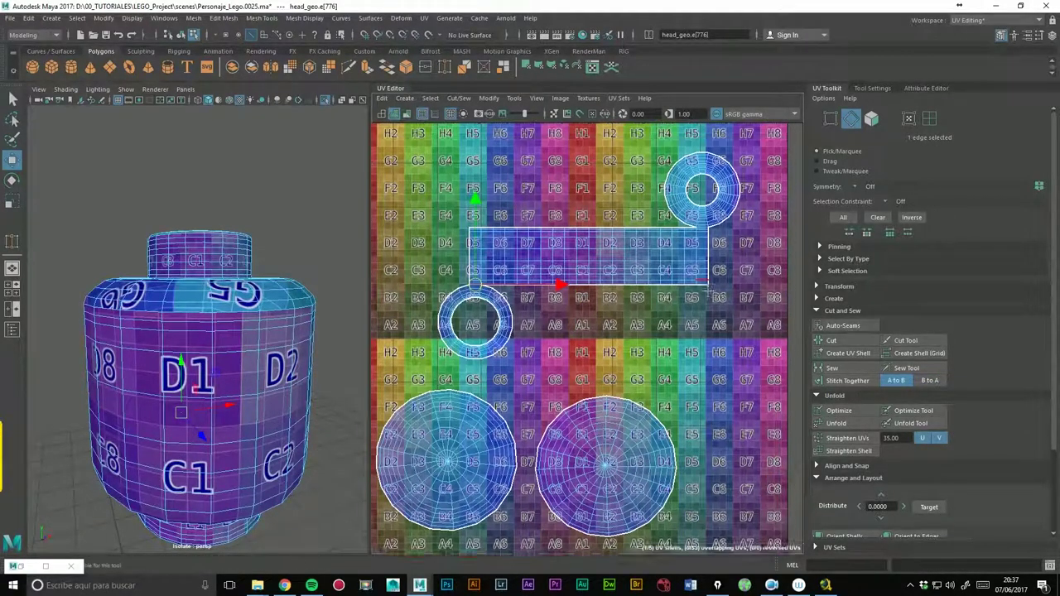
pyautogui.keyDown('alt'); pyautogui.moveTo(719, 262); pyautogui.dragTo(725, 299, button='middle'); pyautogui.keyUp('alt')
pyautogui.moveTo(305, 271)
pyautogui.keyDown('alt'); pyautogui.mouseDown()
pyautogui.moveTo(283, 368)
pyautogui.moveTo(249, 336)
pyautogui.mouseUp(); pyautogui.keyUp('alt')
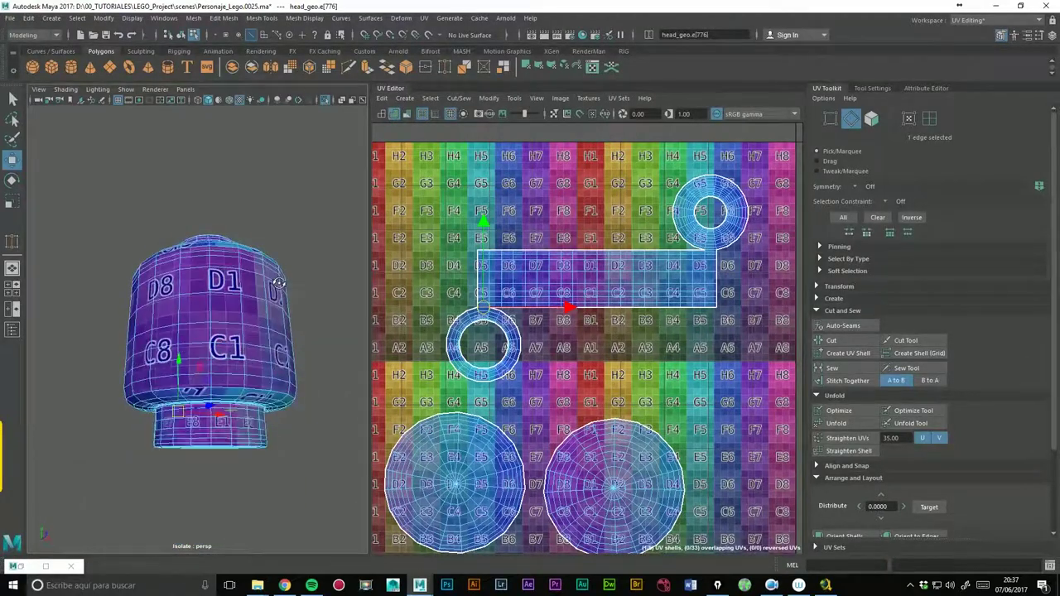
pyautogui.moveTo(226, 259)
pyautogui.keyDown('alt'); pyautogui.mouseDown()
pyautogui.moveTo(236, 329)
pyautogui.moveTo(248, 330)
pyautogui.mouseUp(); pyautogui.keyUp('alt')
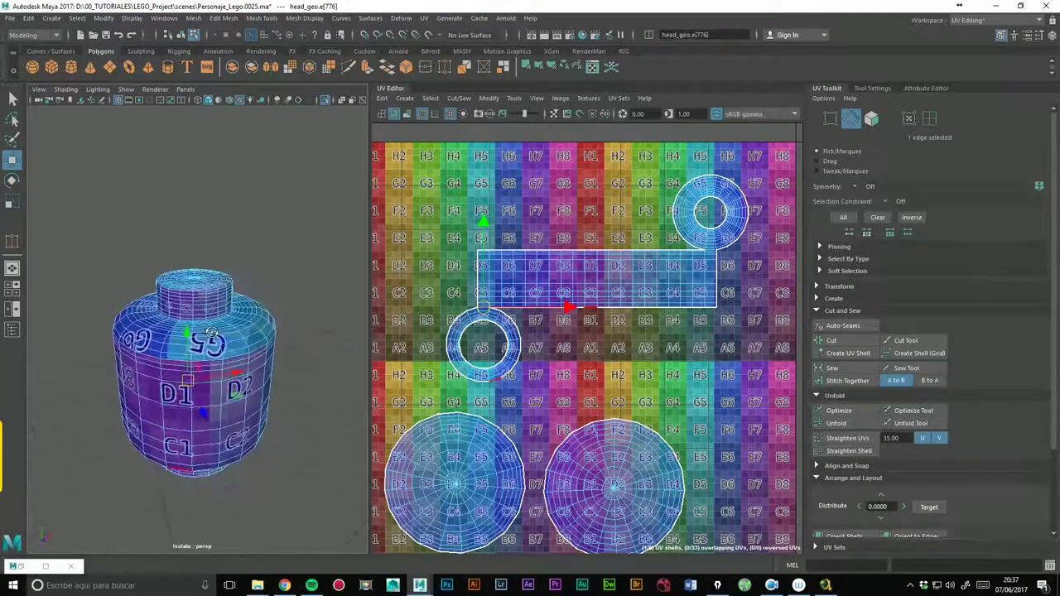
pyautogui.scroll(3, 254, 329)
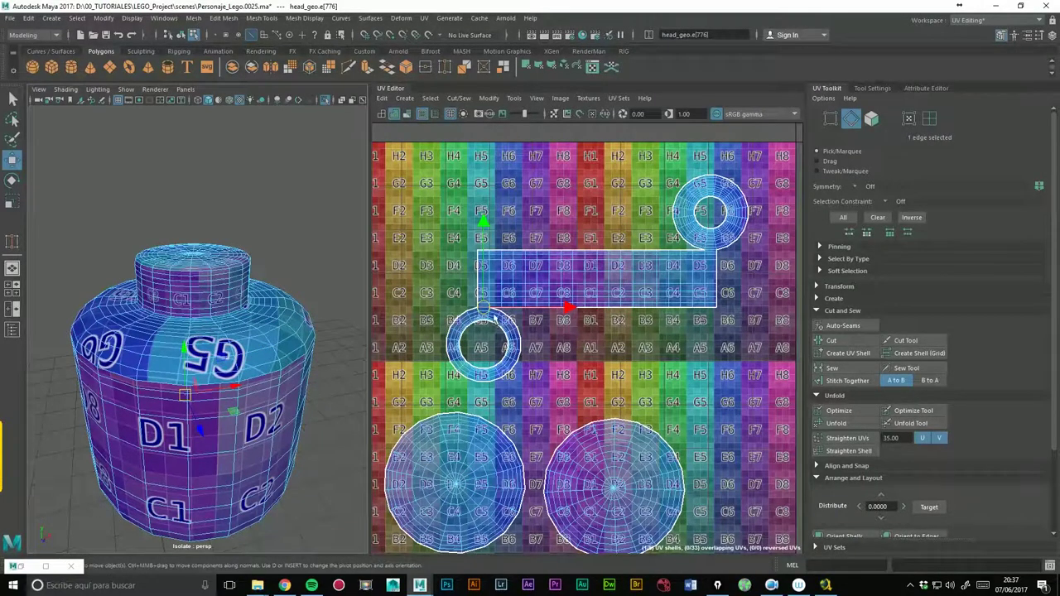
pyautogui.moveTo(315, 291)
pyautogui.keyDown('alt'); pyautogui.mouseDown()
pyautogui.moveTo(216, 352)
pyautogui.moveTo(269, 311)
pyautogui.mouseUp(); pyautogui.keyUp('alt')
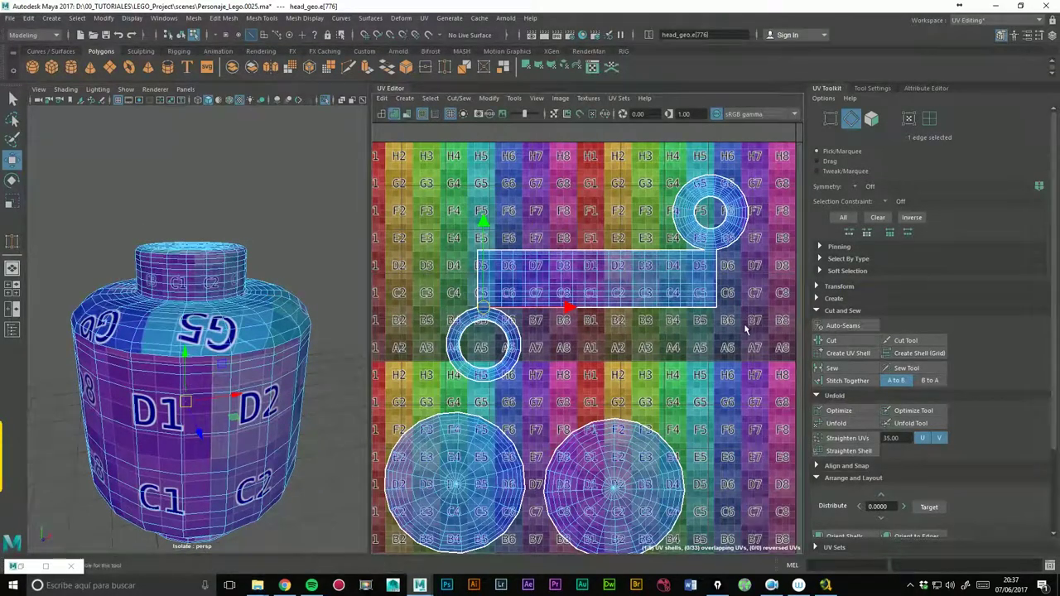
pyautogui.keyDown('shift'); pyautogui.moveTo(743, 307); pyautogui.dragTo(744, 323, button='right'); pyautogui.keyUp('shift')
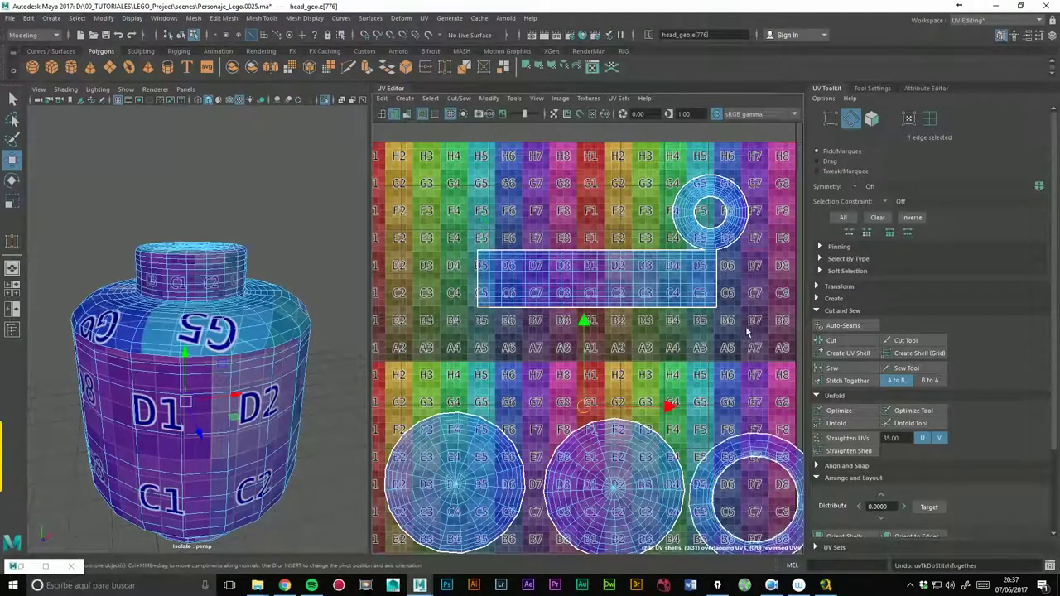
# Try stitching the ring to several top border edges of the strip, undoing each attempt.
pyautogui.click(673, 251)
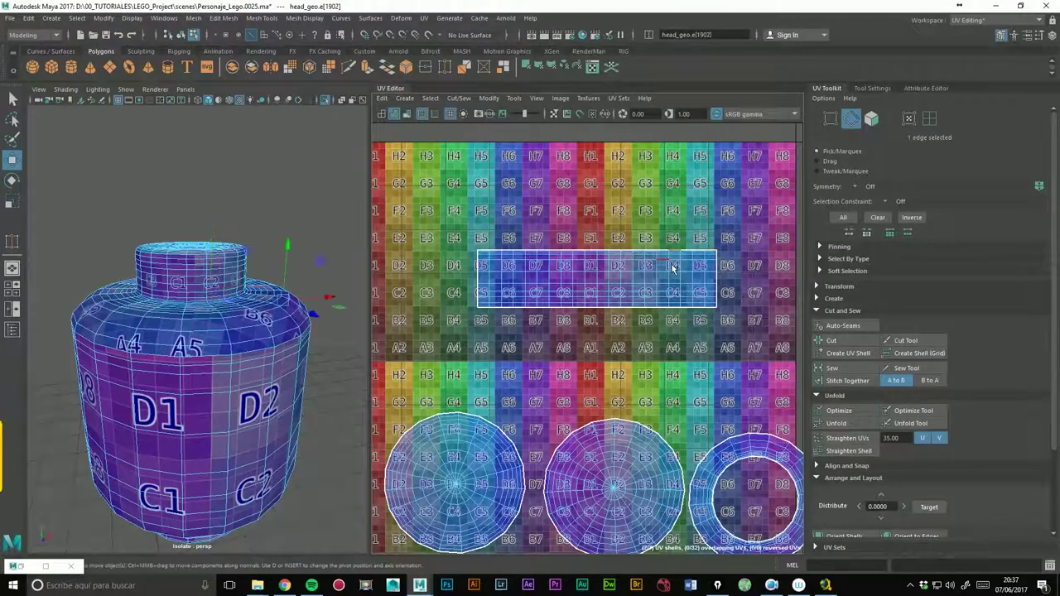
pyautogui.click(858, 389)
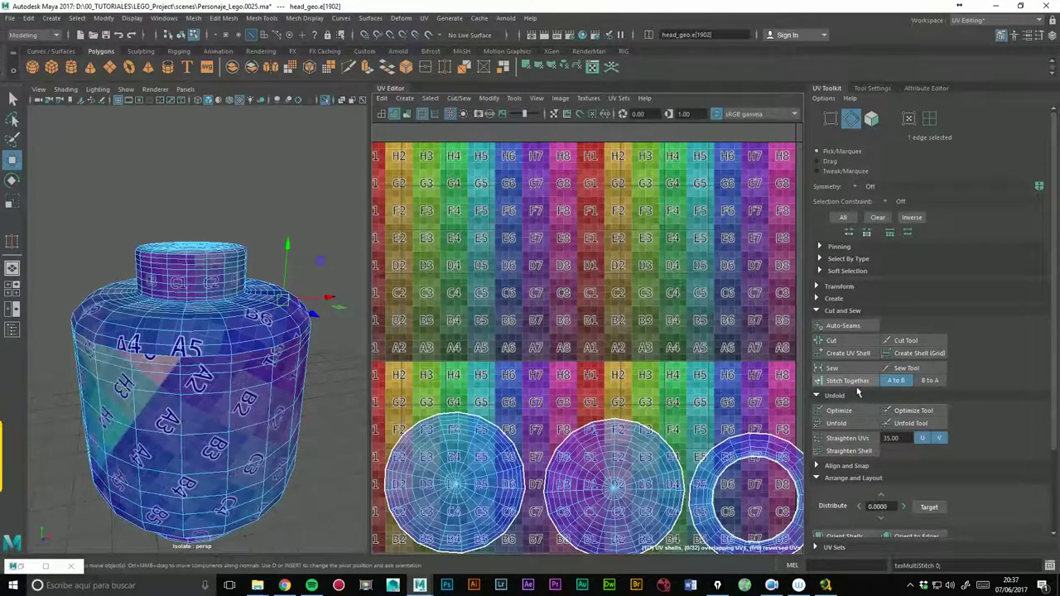
pyautogui.hotkey('ctrl', 'z')
pyautogui.click(929, 383)
pyautogui.click(858, 386)
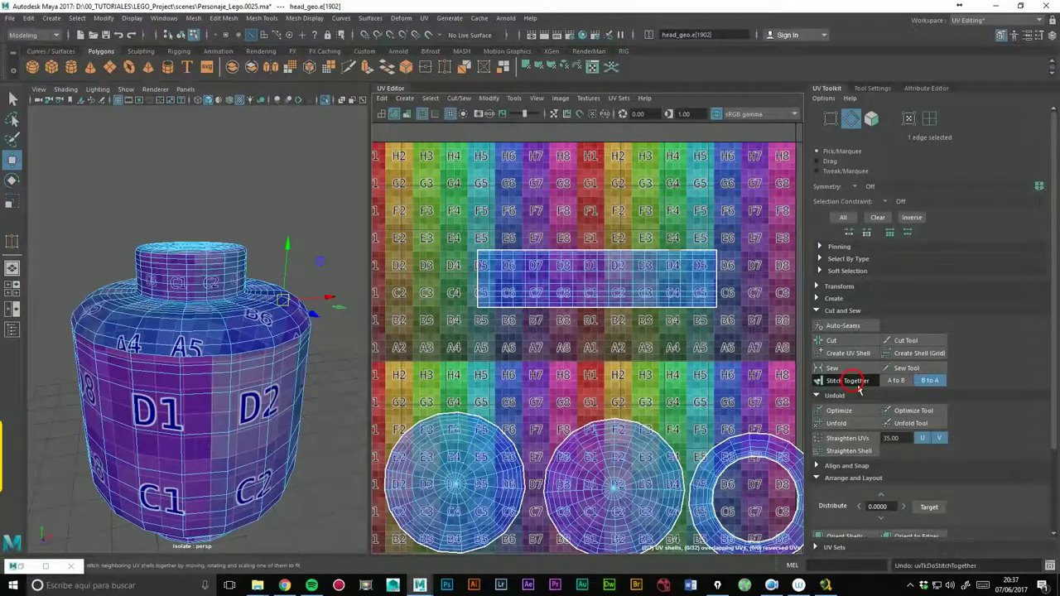
pyautogui.hotkey('ctrl', 'z')
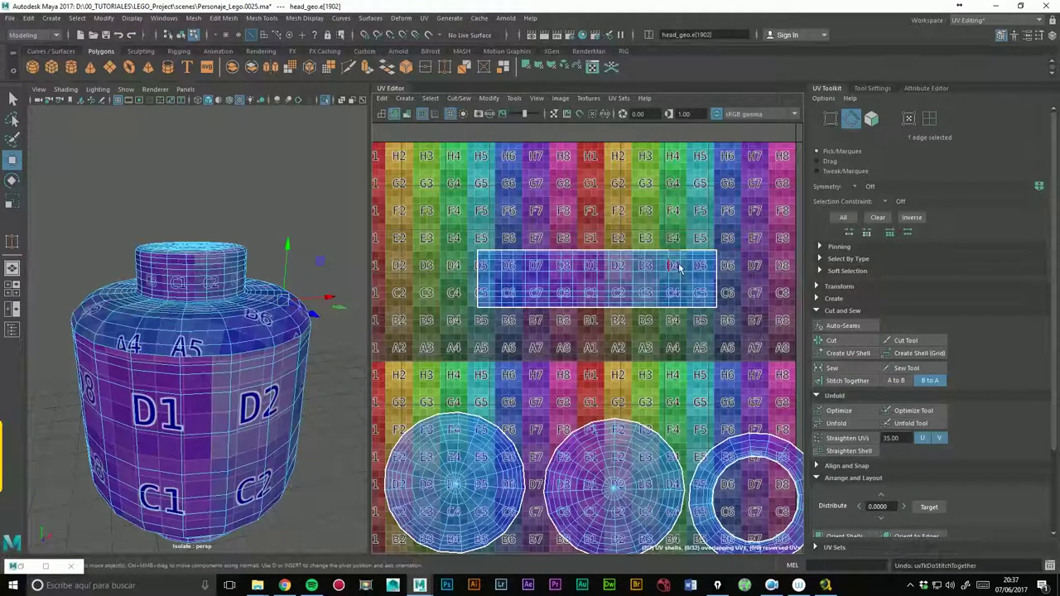
pyautogui.click(645, 258)
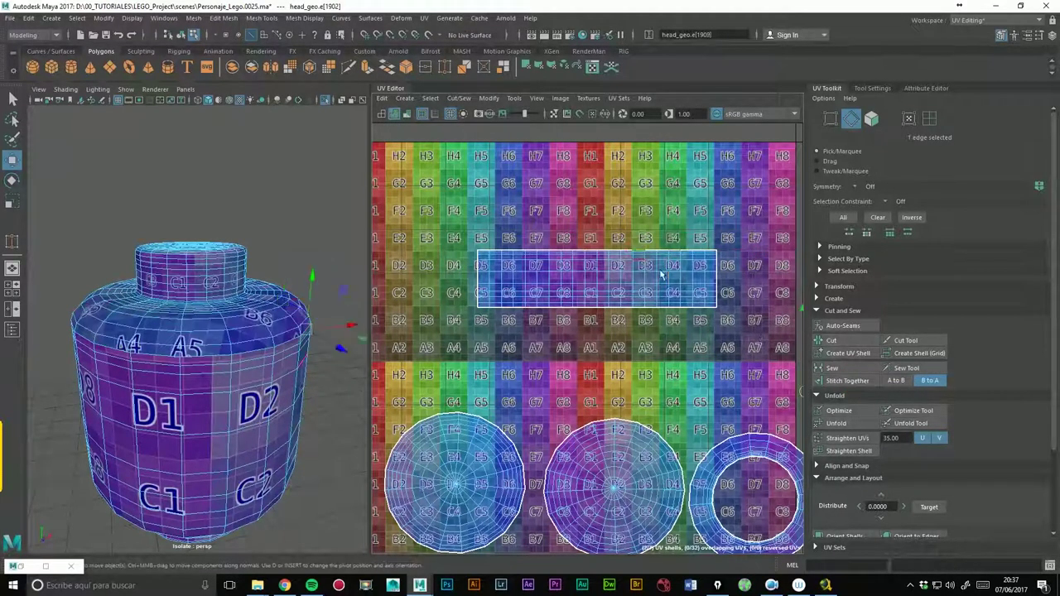
pyautogui.click(865, 387)
pyautogui.hotkey('ctrl', 'z')
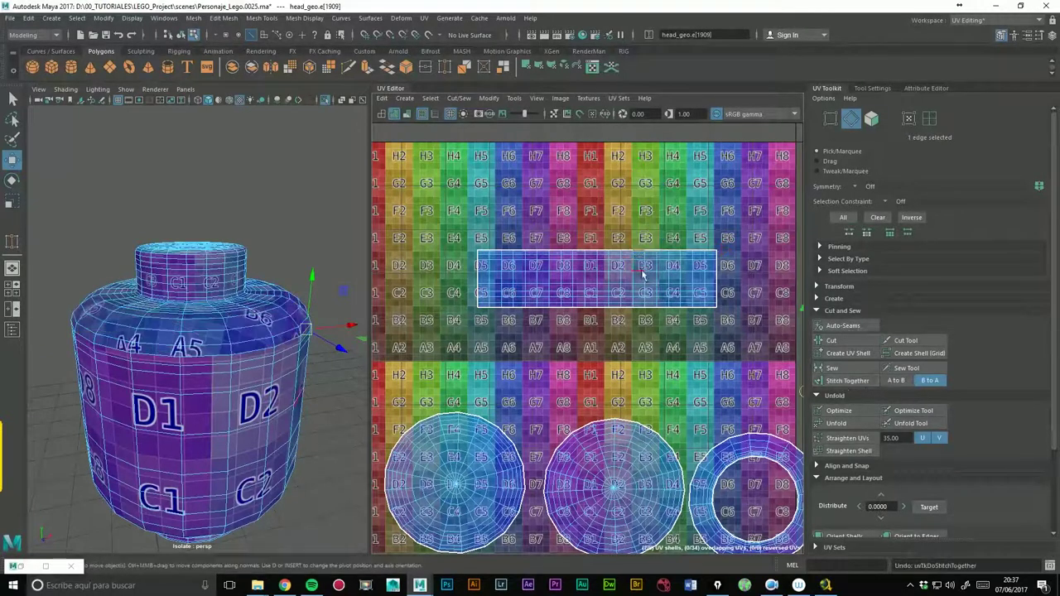
# Stitch the ring cap onto the strip's top edge and orbit the head to check it.
pyautogui.click(635, 258)
pyautogui.click(853, 383)
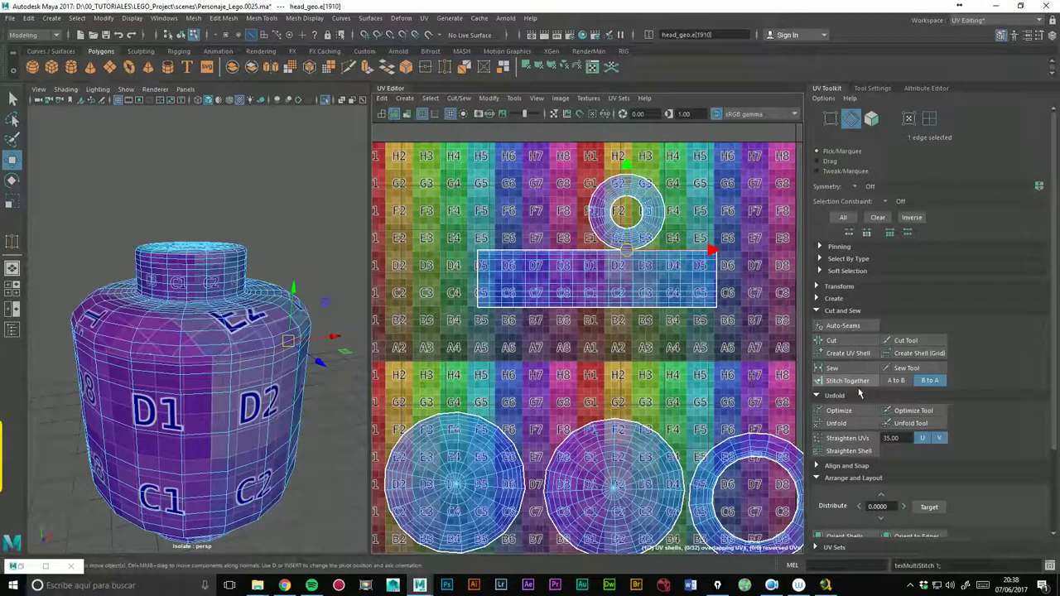
pyautogui.hotkey('ctrl', 'z')
pyautogui.click(768, 329)
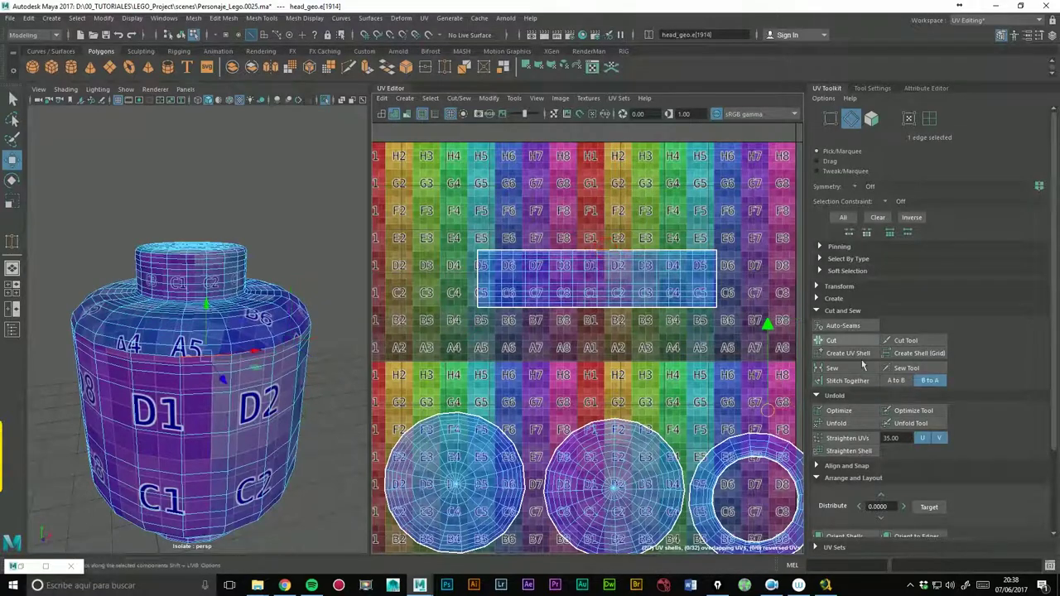
pyautogui.click(856, 385)
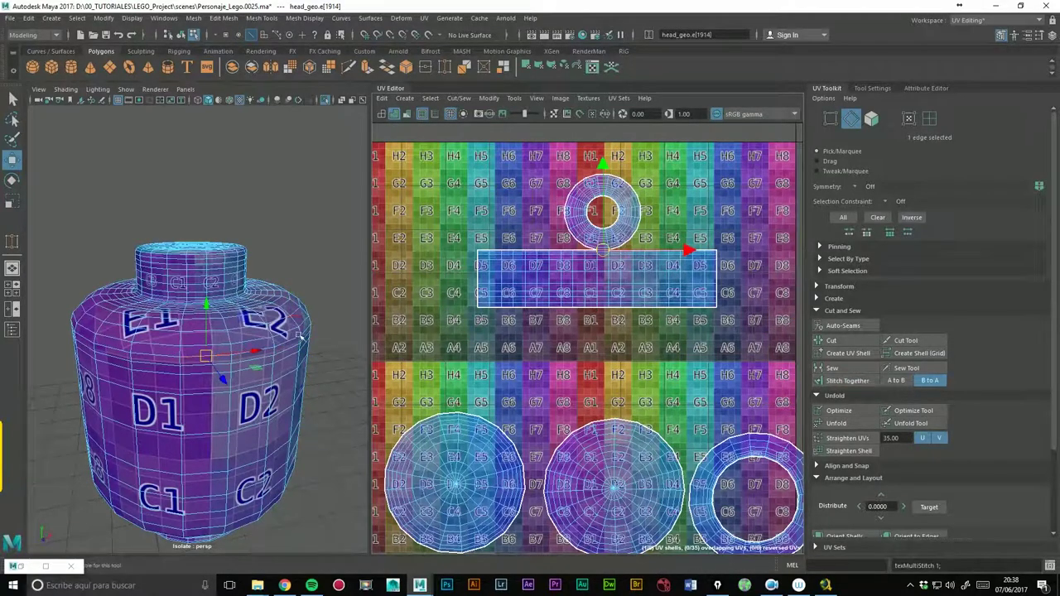
pyautogui.keyDown('alt'); pyautogui.moveTo(300, 338); pyautogui.dragTo(259, 317); pyautogui.keyUp('alt')
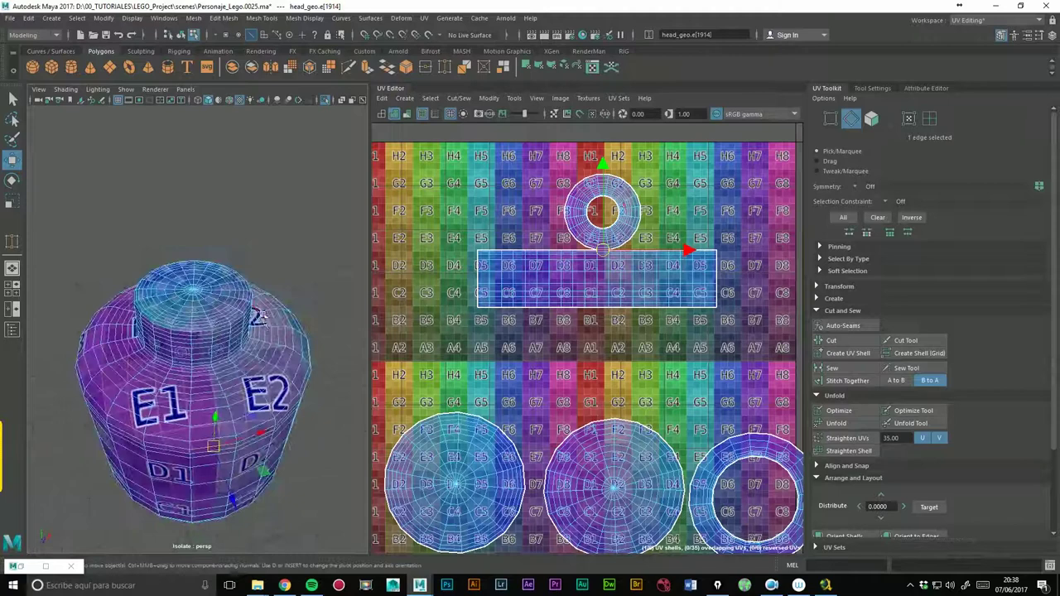
pyautogui.keyDown('alt'); pyautogui.moveTo(269, 430); pyautogui.dragTo(245, 354); pyautogui.keyUp('alt')
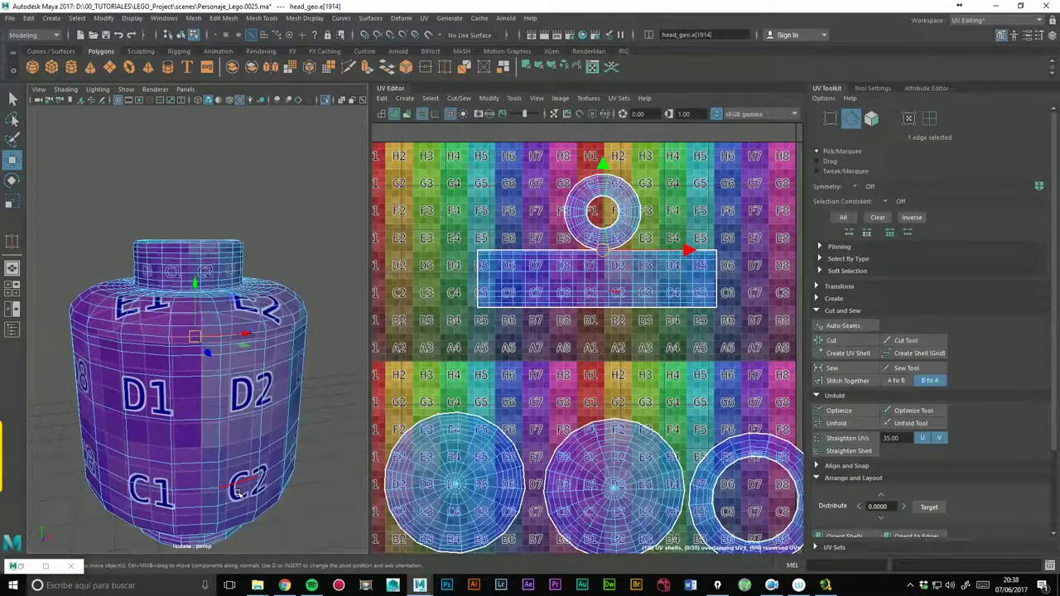
pyautogui.keyDown('alt'); pyautogui.moveTo(238, 493); pyautogui.dragTo(256, 454); pyautogui.keyUp('alt')
# Stitch the loose ring under the band strip with A to B direction, then check the head.
pyautogui.click(612, 318)
pyautogui.click(847, 380)
pyautogui.hotkey('ctrl', 'z')
pyautogui.click(896, 380)
pyautogui.click(848, 381)
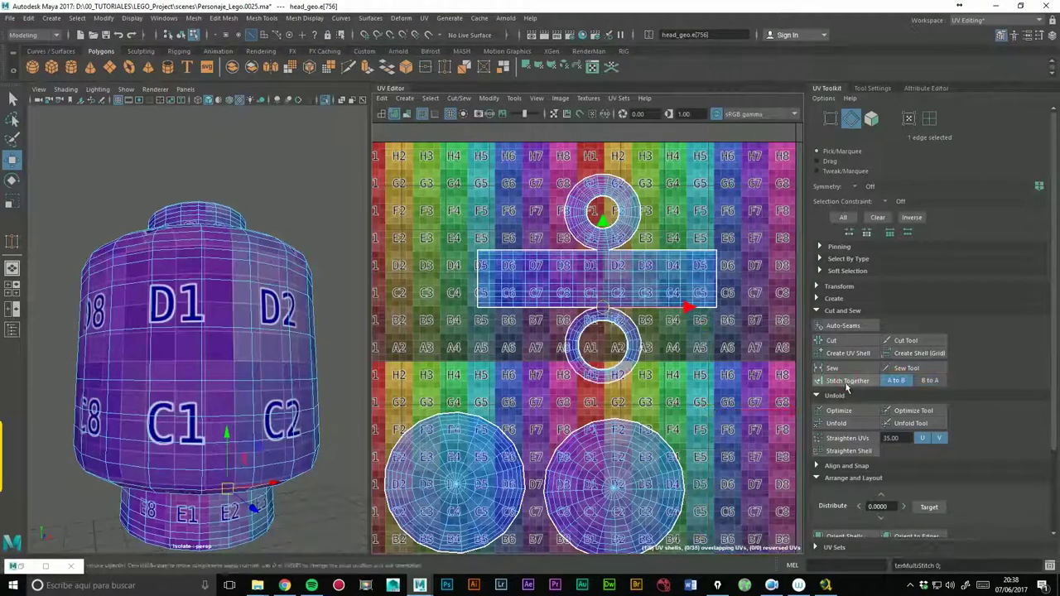
pyautogui.keyDown('alt'); pyautogui.moveTo(319, 305); pyautogui.dragTo(342, 372); pyautogui.keyUp('alt')
pyautogui.moveTo(345, 333)
pyautogui.keyDown('alt'); pyautogui.mouseDown()
pyautogui.moveTo(292, 362)
pyautogui.moveTo(281, 348)
pyautogui.moveTo(235, 360)
pyautogui.mouseUp(); pyautogui.keyUp('alt')
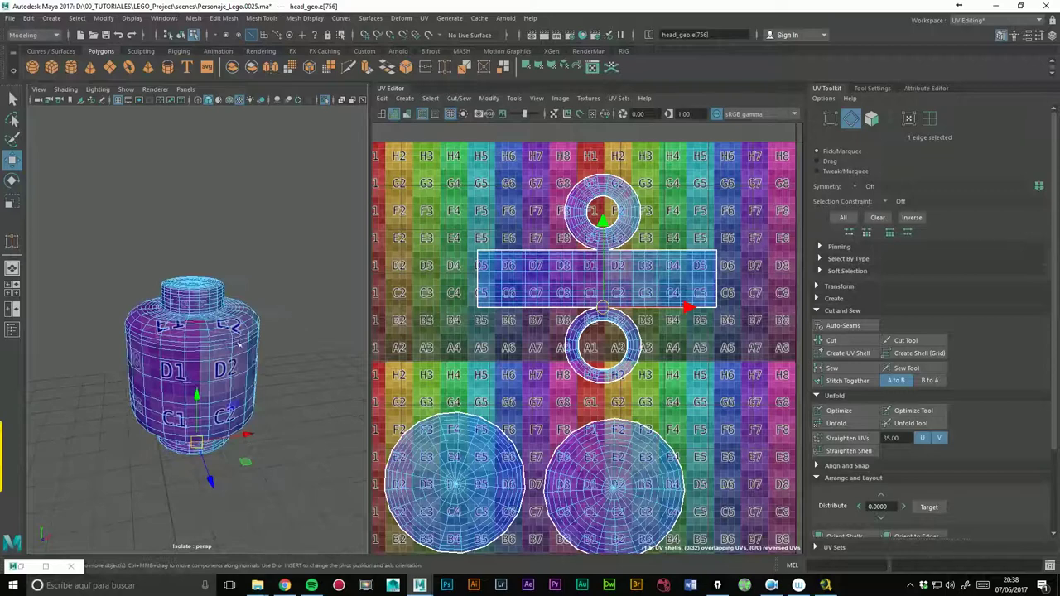
# Move a strip shell out below the texture and bring it back into view.
pyautogui.scroll(2, 238, 342)
pyautogui.scroll(3, 238, 342)
pyautogui.moveTo(238, 342)
pyautogui.keyDown('alt'); pyautogui.mouseDown()
pyautogui.moveTo(262, 252)
pyautogui.moveTo(224, 315)
pyautogui.mouseUp(); pyautogui.keyUp('alt')
pyautogui.keyDown('alt'); pyautogui.moveTo(612, 365); pyautogui.dragTo(639, 322, button='middle'); pyautogui.keyUp('alt')
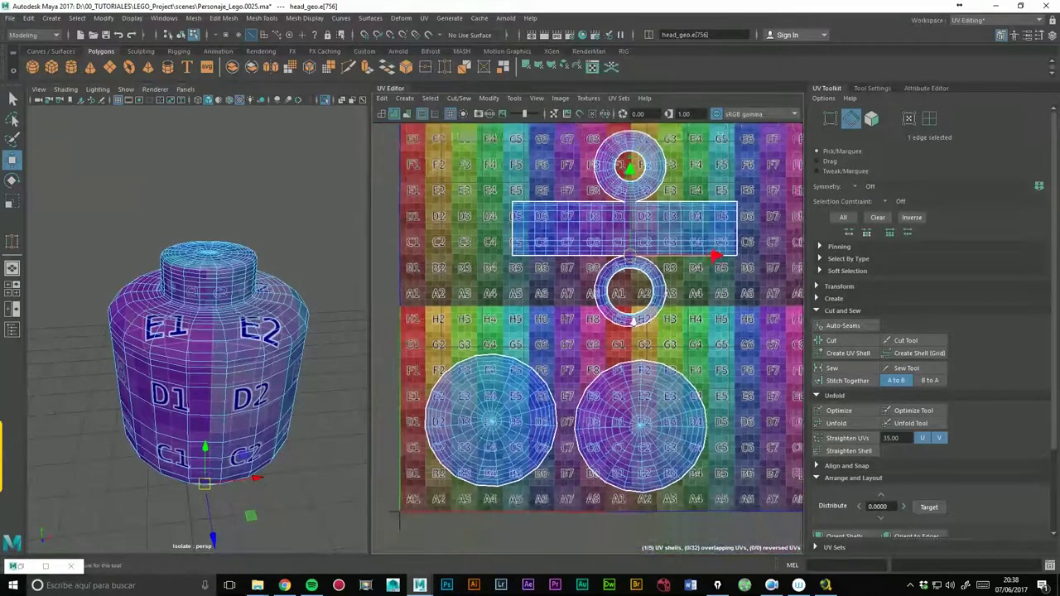
pyautogui.moveTo(717, 257); pyautogui.dragTo(726, 537)
pyautogui.keyDown('alt'); pyautogui.moveTo(725, 538); pyautogui.dragTo(675, 428, button='middle'); pyautogui.keyUp('alt')
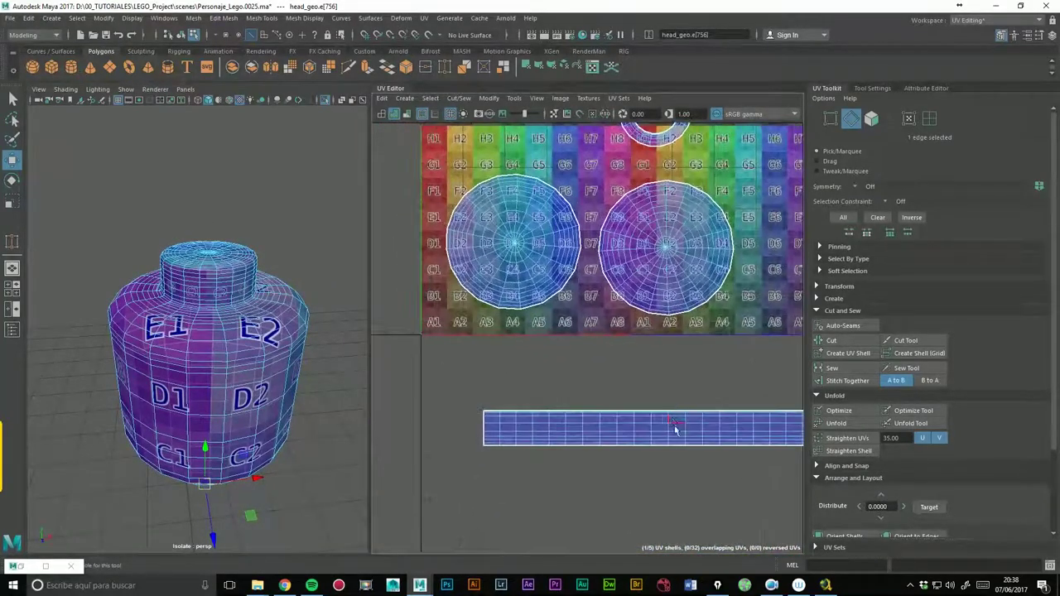
# In edge selection, marquee-select every UV shell and run automatic Layout to pack them into the tile.
pyautogui.rightClick(660, 412)
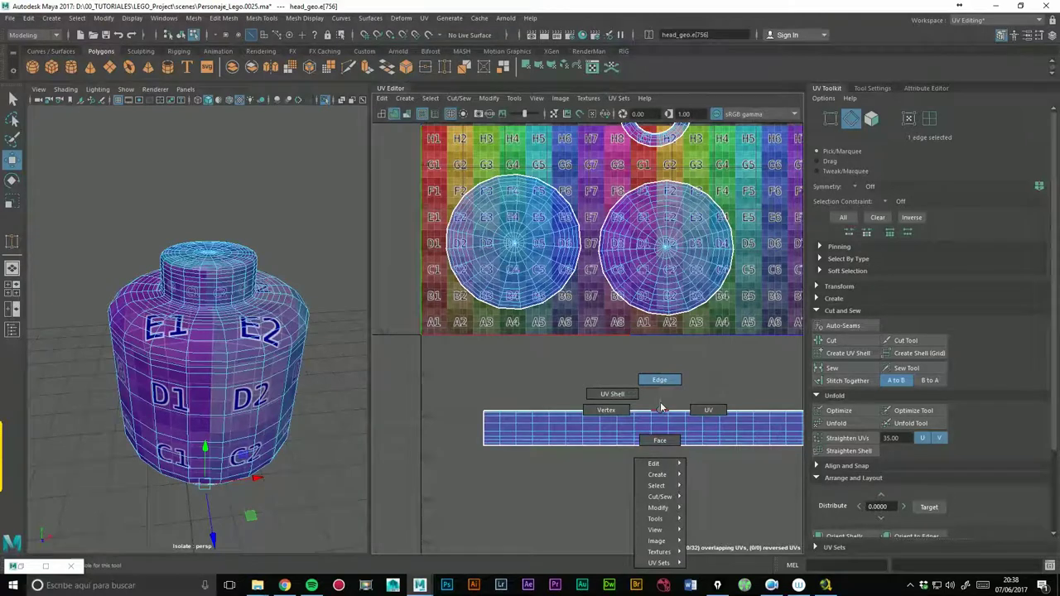
pyautogui.click(661, 407)
pyautogui.scroll(-2, 679, 398)
pyautogui.scroll(-2, 712, 332)
pyautogui.scroll(-2, 702, 395)
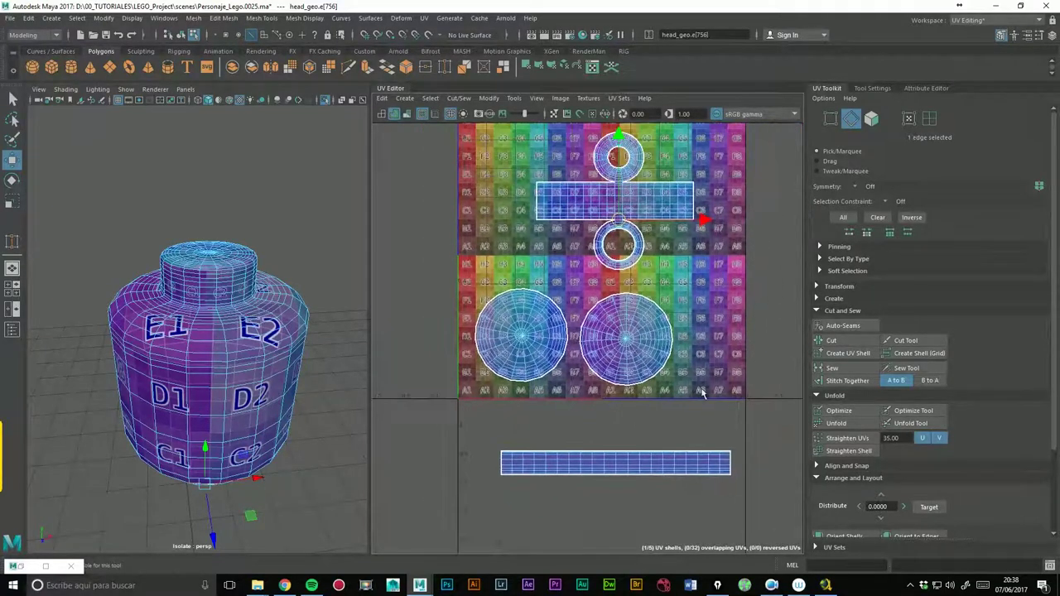
pyautogui.scroll(-2, 702, 395)
pyautogui.moveTo(601, 178); pyautogui.dragTo(782, 477)
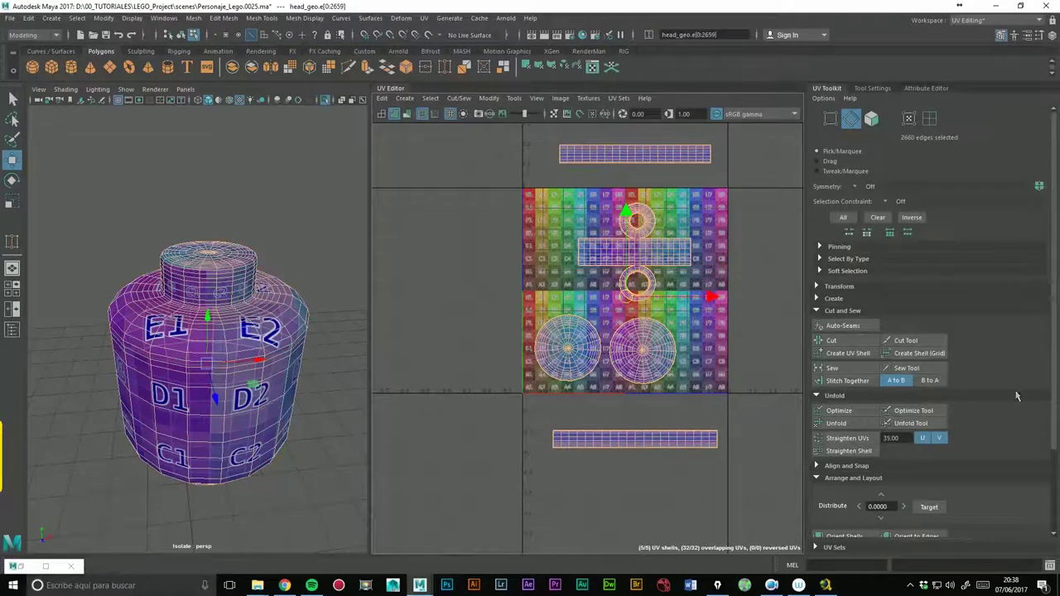
pyautogui.scroll(-3, 953, 397)
pyautogui.scroll(-1, 952, 398)
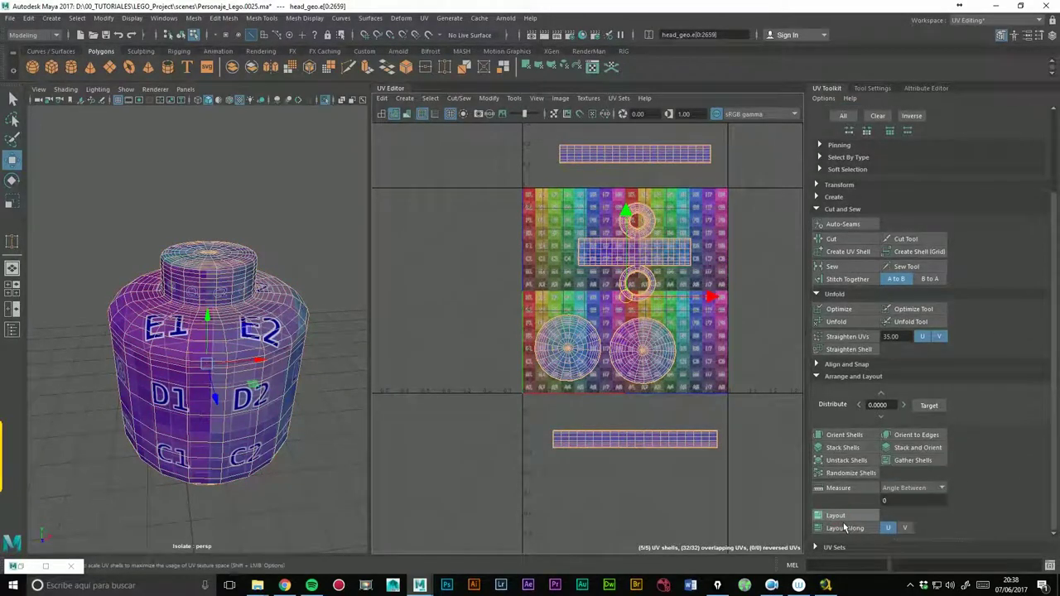
pyautogui.click(836, 515)
# Orbit the head to inspect the laid-out checker from several sides.
pyautogui.keyDown('alt'); pyautogui.moveTo(352, 372); pyautogui.dragTo(327, 305); pyautogui.keyUp('alt')
pyautogui.scroll(1, 707, 331)
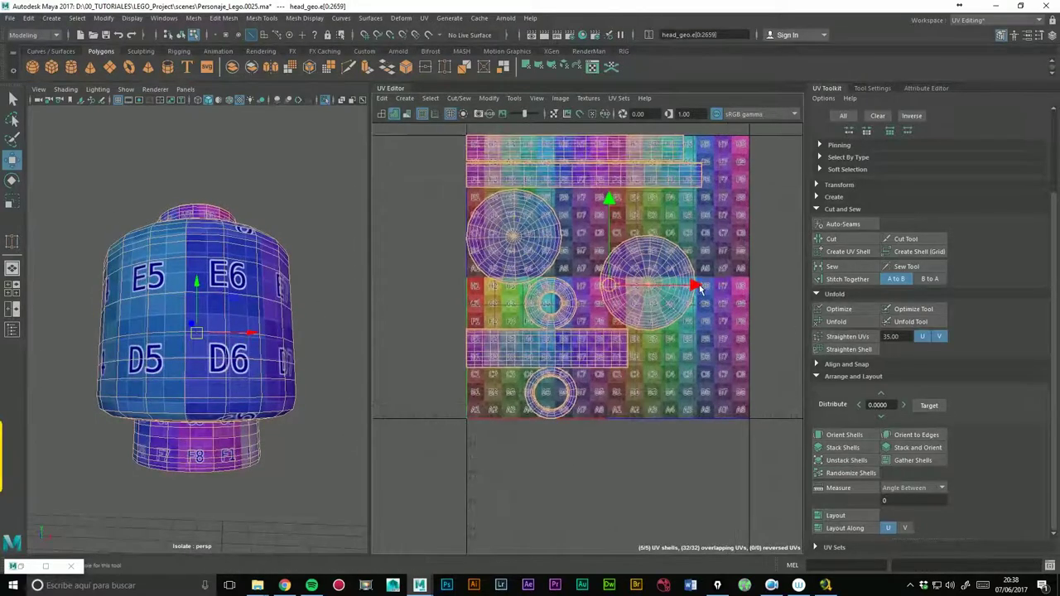
pyautogui.scroll(1, 707, 331)
pyautogui.scroll(1, 695, 340)
pyautogui.scroll(1, 678, 348)
pyautogui.scroll(-1, 678, 348)
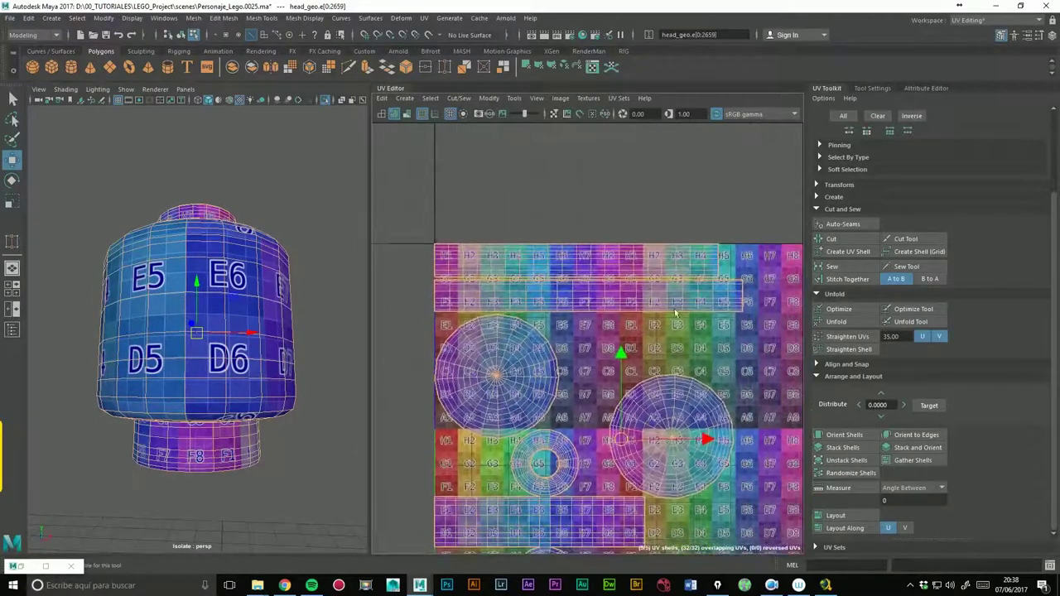
pyautogui.scroll(-1, 580, 315)
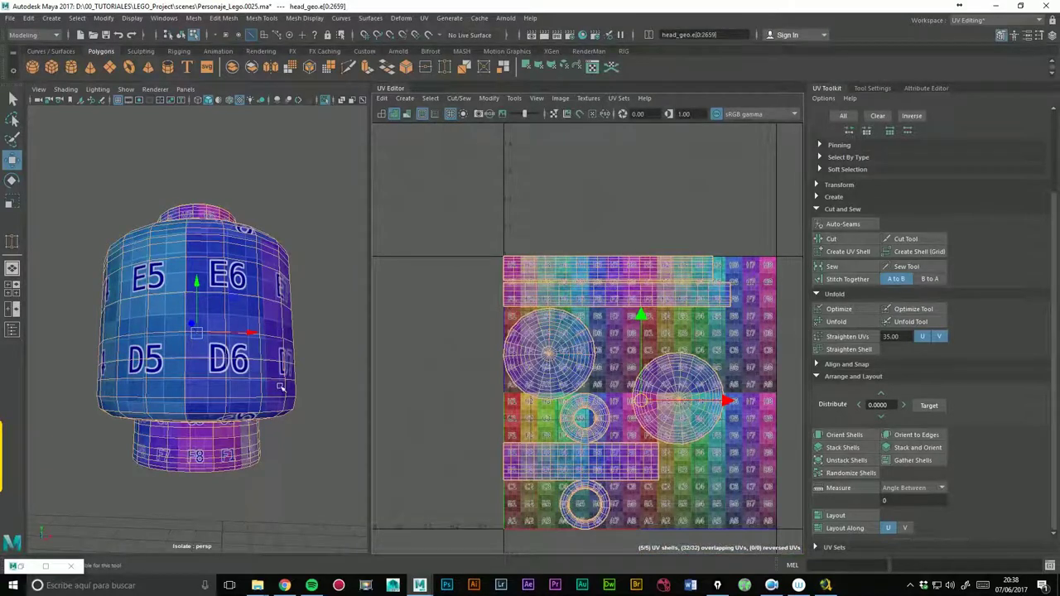
pyautogui.keyDown('alt'); pyautogui.moveTo(280, 387); pyautogui.dragTo(286, 423); pyautogui.keyUp('alt')
pyautogui.click(617, 282)
# Select the stud's top strip as a whole UV shell and scale it down.
pyautogui.click(610, 267)
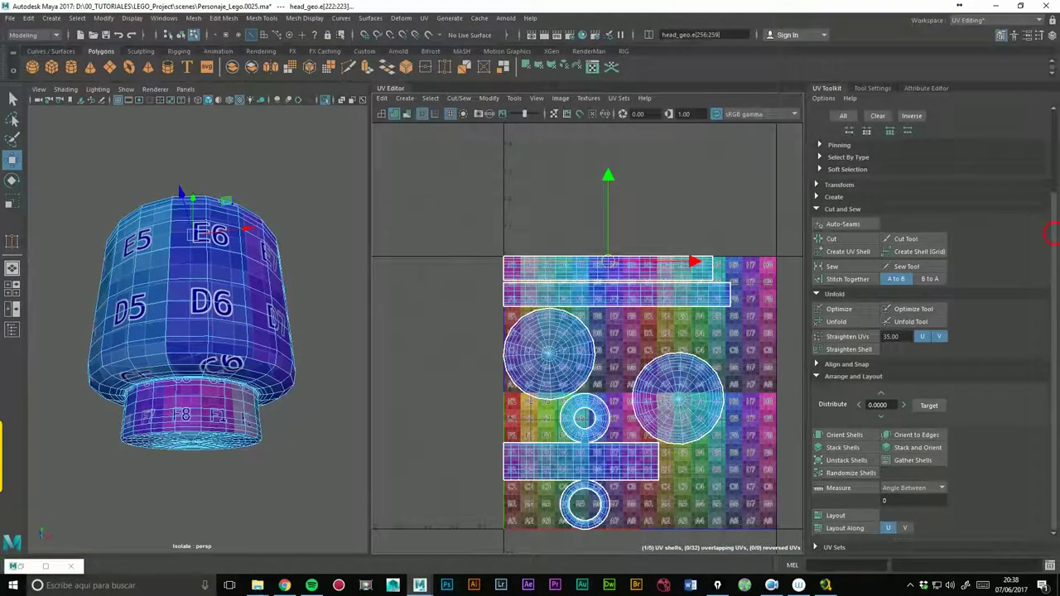
pyautogui.moveTo(1052, 234); pyautogui.dragTo(1052, 149)
pyautogui.click(930, 120)
pyautogui.click(618, 278)
pyautogui.moveTo(191, 273)
pyautogui.keyDown('alt'); pyautogui.mouseDown()
pyautogui.moveTo(207, 248)
pyautogui.moveTo(226, 280)
pyautogui.mouseUp(); pyautogui.keyUp('alt')
pyautogui.scroll(4, 257, 259)
pyautogui.scroll(-2, 257, 259)
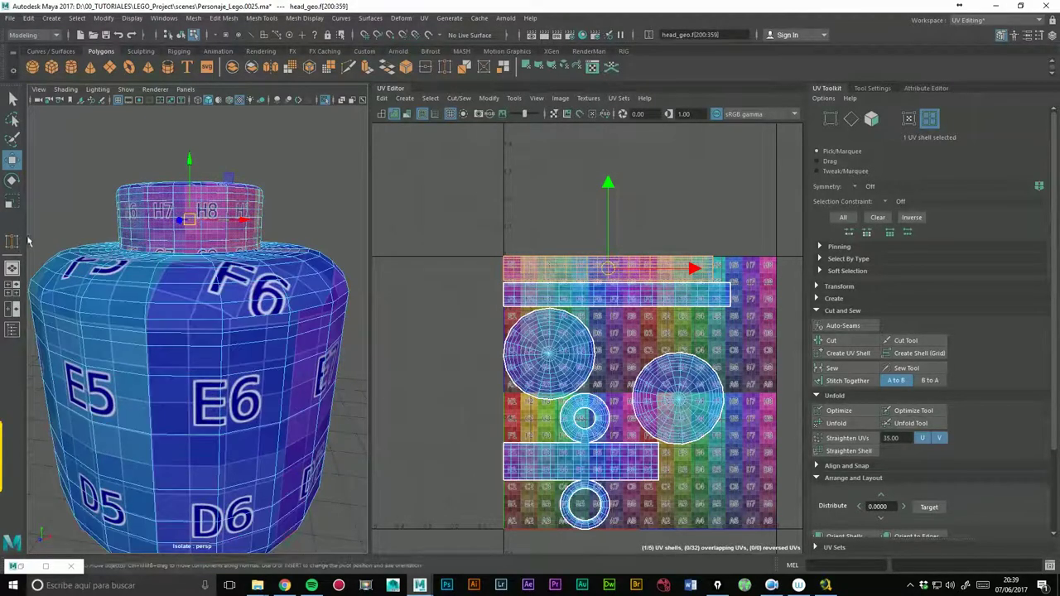
pyautogui.press('r')
pyautogui.moveTo(616, 274); pyautogui.dragTo(566, 274)
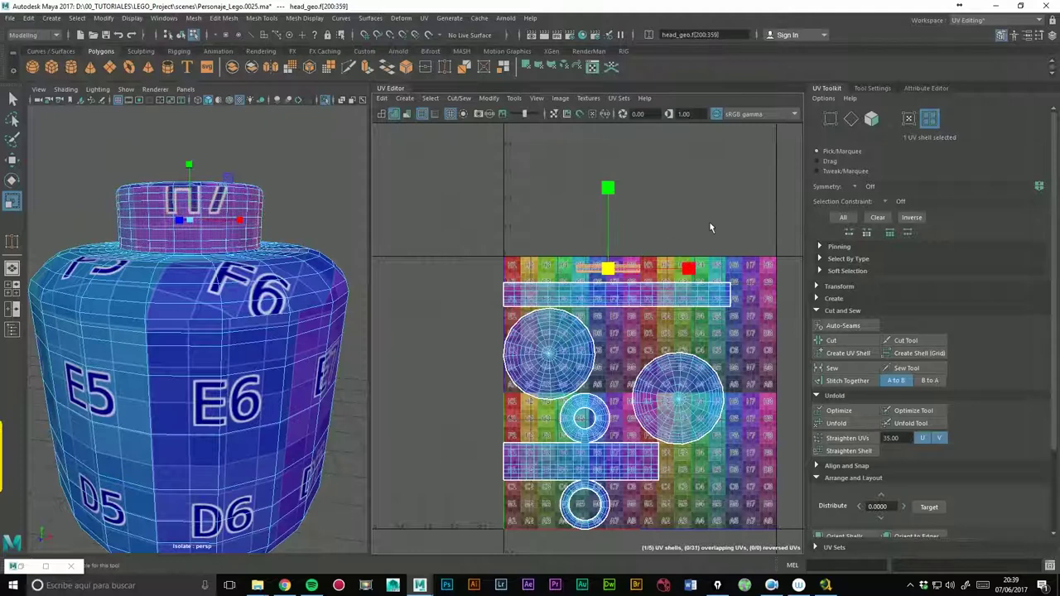
# Select the neck's wide strip shell, shrink it, and nudge it down-left.
pyautogui.keyDown('alt'); pyautogui.moveTo(710, 228); pyautogui.dragTo(681, 216, button='middle'); pyautogui.keyUp('alt')
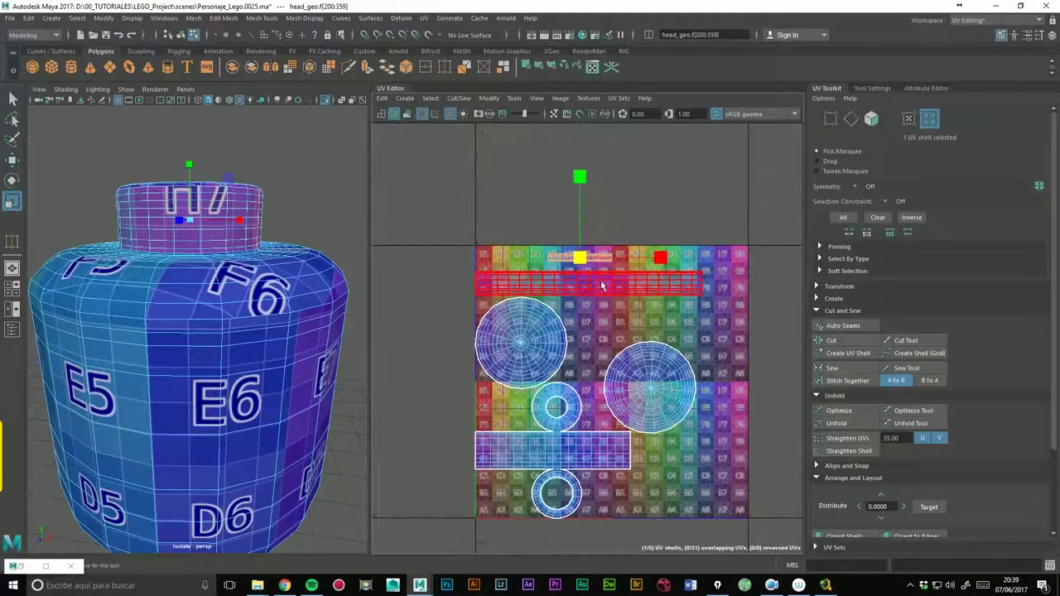
pyautogui.click(602, 286)
pyautogui.keyDown('alt'); pyautogui.moveTo(273, 397); pyautogui.dragTo(310, 324); pyautogui.keyUp('alt')
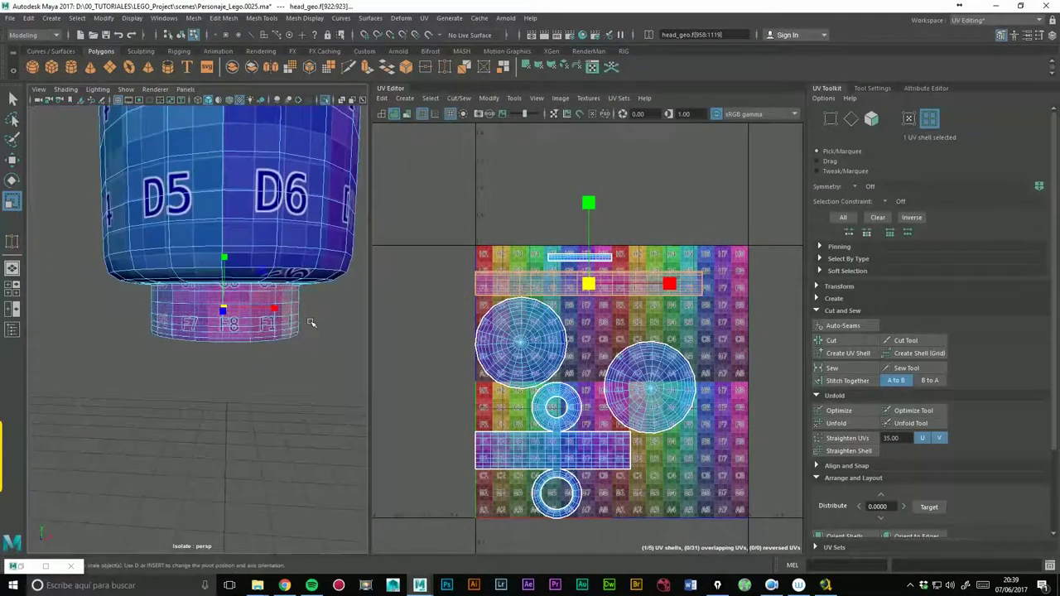
pyautogui.moveTo(602, 288); pyautogui.dragTo(530, 292)
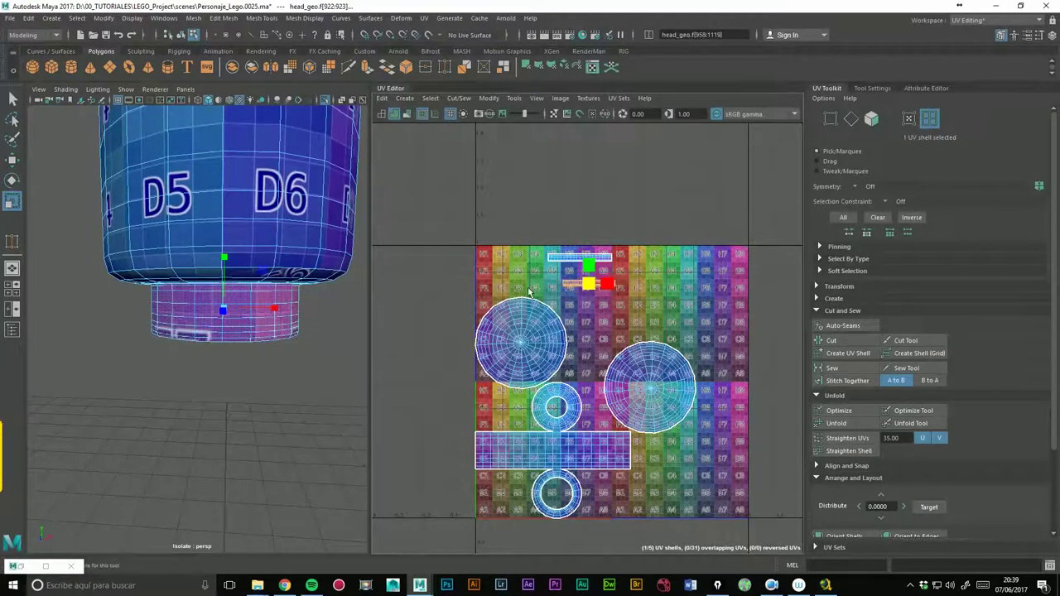
pyautogui.press('w')
pyautogui.moveTo(591, 285); pyautogui.dragTo(589, 290)
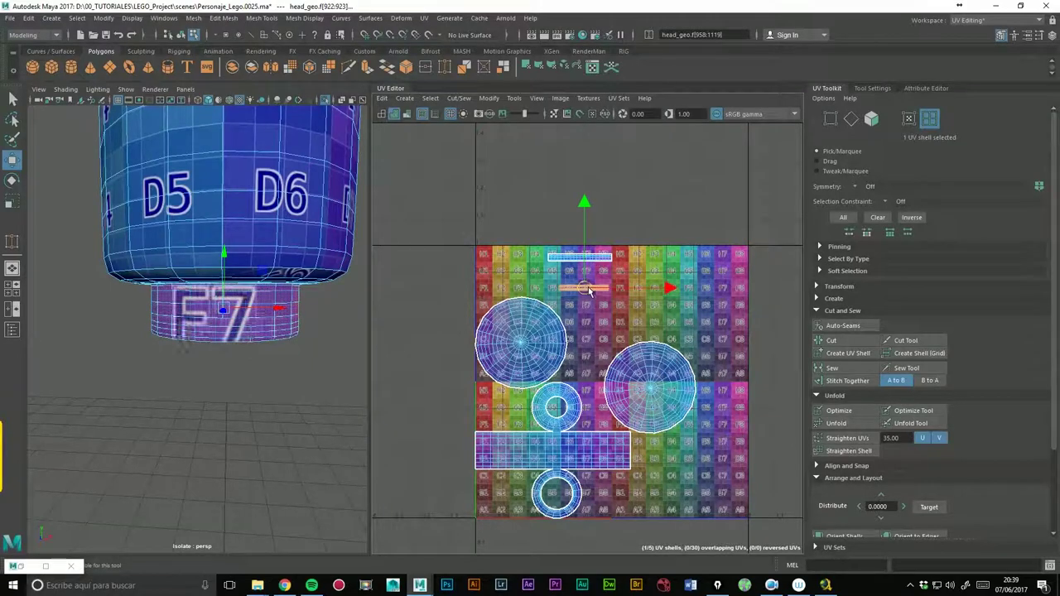
# Fine-tune the neck strip: widen it, move it up one row, then shrink it slightly.
pyautogui.click(13, 203)
pyautogui.moveTo(593, 294); pyautogui.dragTo(609, 269)
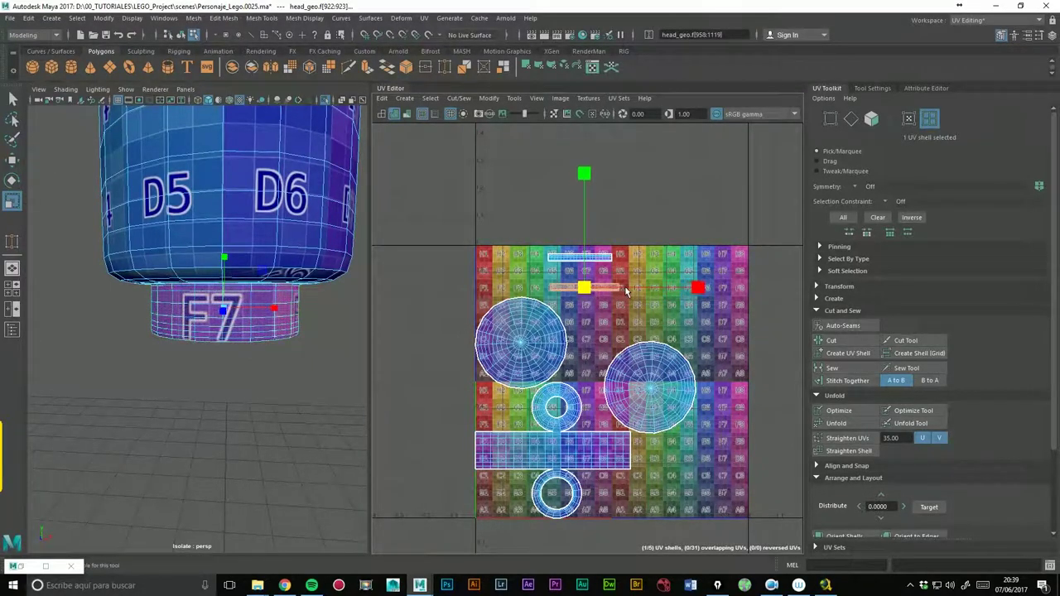
pyautogui.click(13, 161)
pyautogui.moveTo(589, 291); pyautogui.dragTo(591, 274)
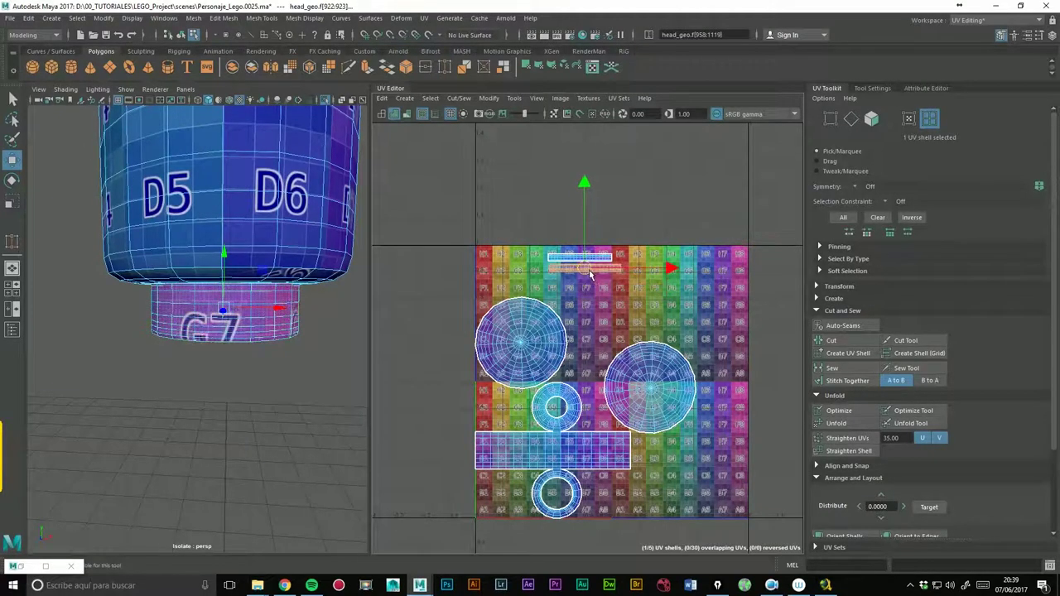
pyautogui.click(11, 202)
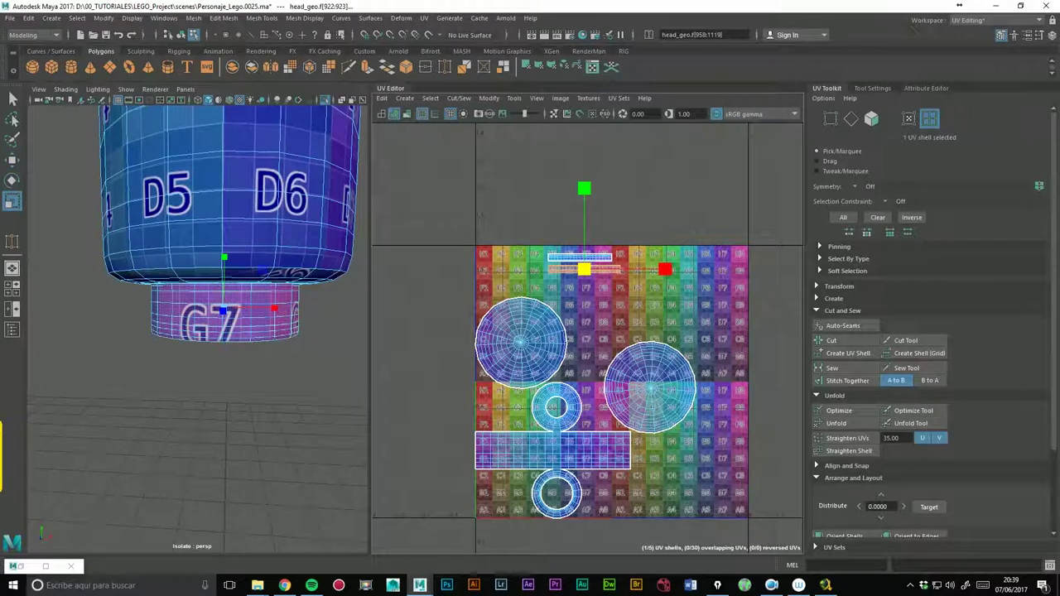
pyautogui.moveTo(593, 280); pyautogui.dragTo(589, 284)
pyautogui.click(11, 160)
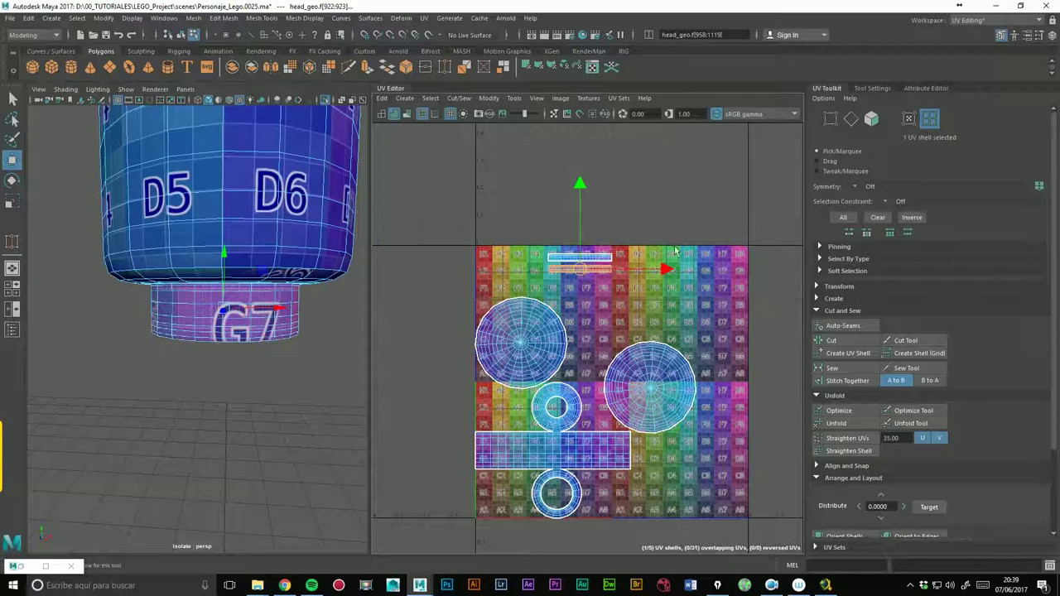
pyautogui.scroll(2, 621, 282)
# Move the neck strip down onto row F of the checker.
pyautogui.scroll(1, 588, 286)
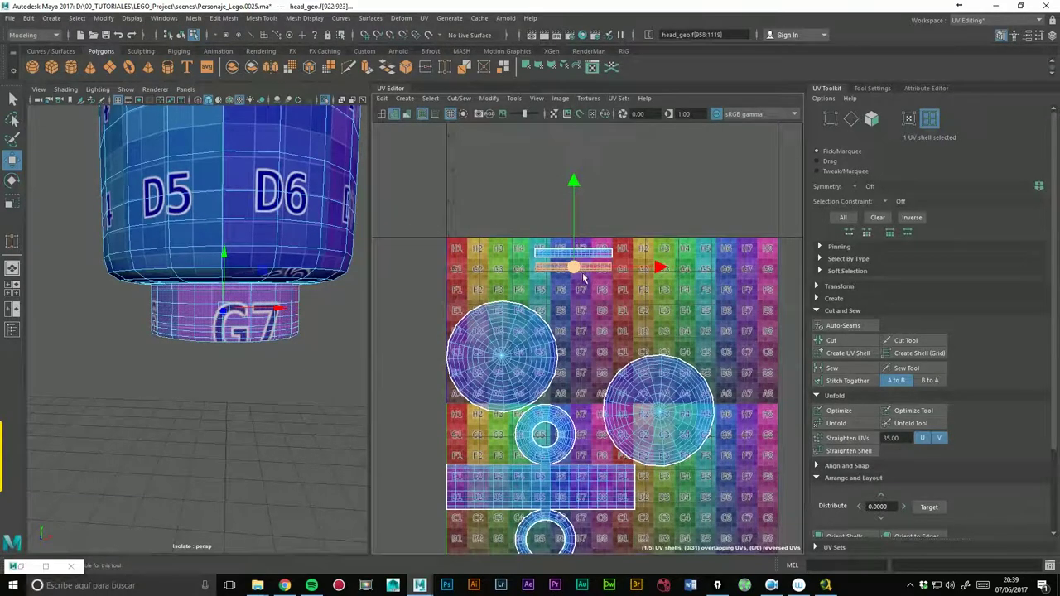
pyautogui.moveTo(587, 272); pyautogui.dragTo(587, 293)
pyautogui.scroll(3, 560, 288)
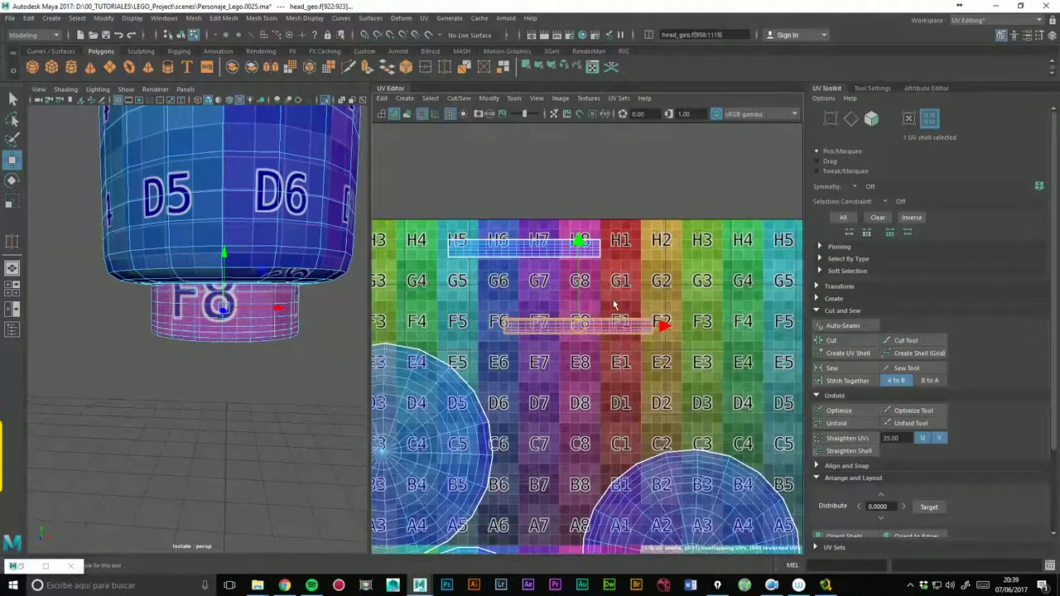
pyautogui.scroll(1, 630, 248)
pyautogui.scroll(1, 751, 255)
# Stitch the neck strip's edge to its ring shell and check the neck from below.
pyautogui.moveTo(751, 255); pyautogui.dragTo(732, 193, button='right')
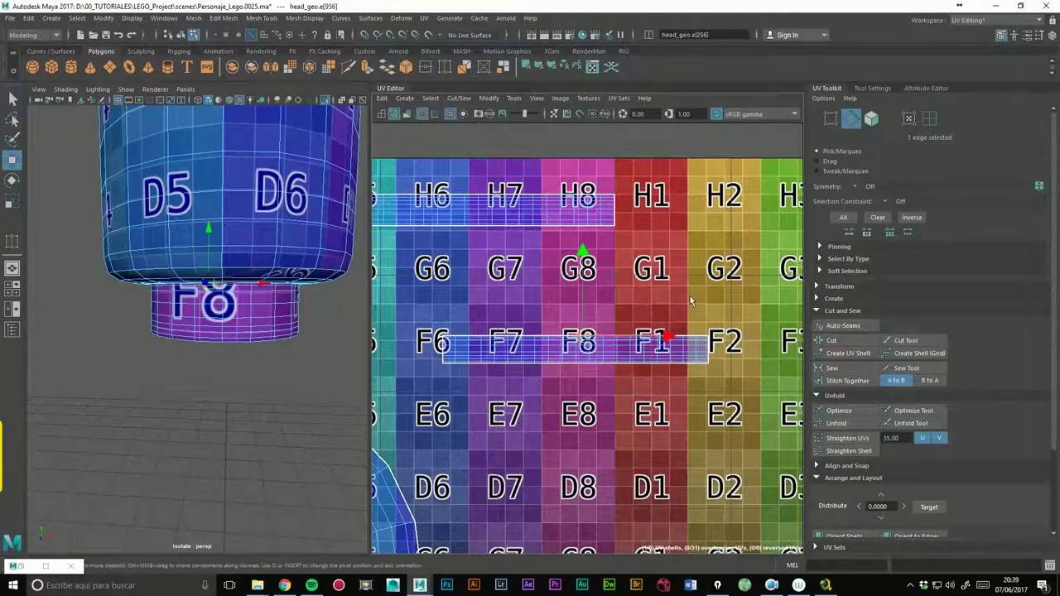
pyautogui.scroll(2, 642, 298)
pyautogui.scroll(1, 642, 298)
pyautogui.click(543, 371)
pyautogui.click(858, 384)
pyautogui.click(929, 382)
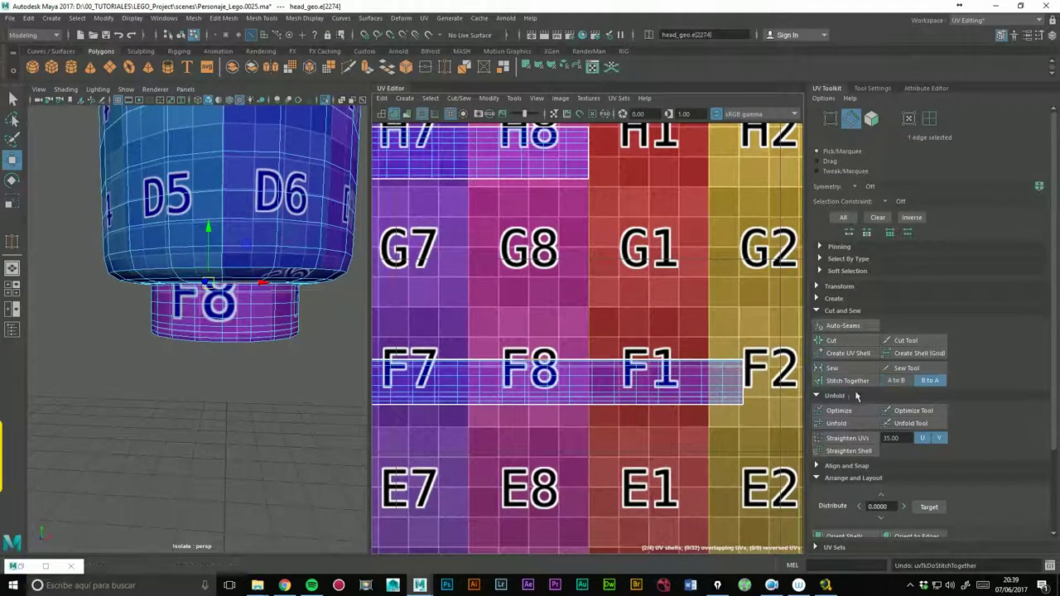
pyautogui.scroll(-3, 673, 284)
pyautogui.scroll(-3, 579, 273)
pyautogui.scroll(1, 513, 261)
pyautogui.scroll(2, 493, 257)
pyautogui.keyDown('alt'); pyautogui.moveTo(263, 372); pyautogui.dragTo(293, 295); pyautogui.keyUp('alt')
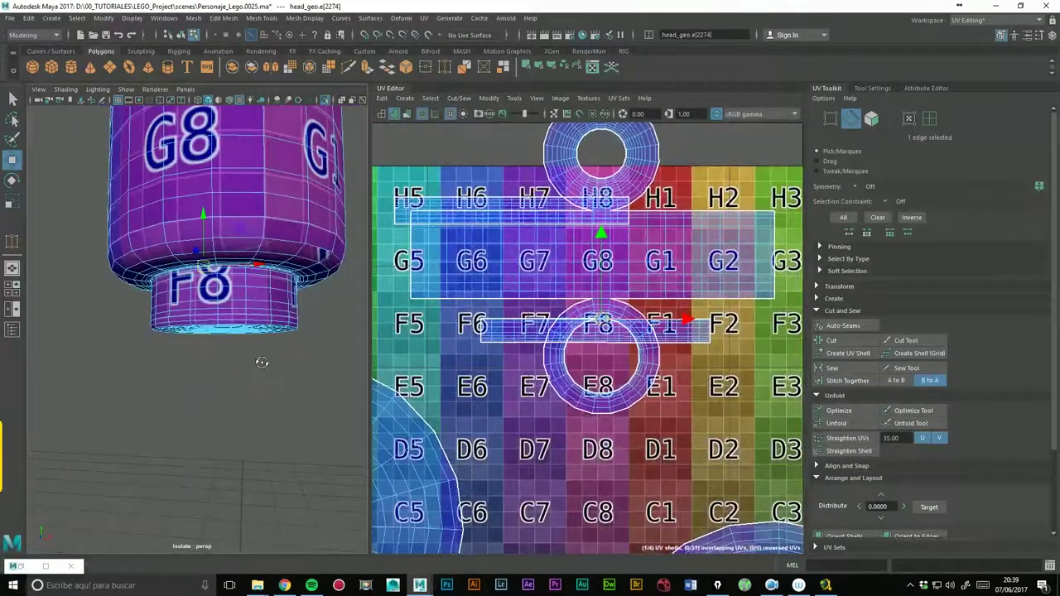
pyautogui.moveTo(258, 247)
pyautogui.keyDown('alt'); pyautogui.mouseDown()
pyautogui.moveTo(245, 248)
pyautogui.moveTo(248, 331)
pyautogui.mouseUp(); pyautogui.keyUp('alt')
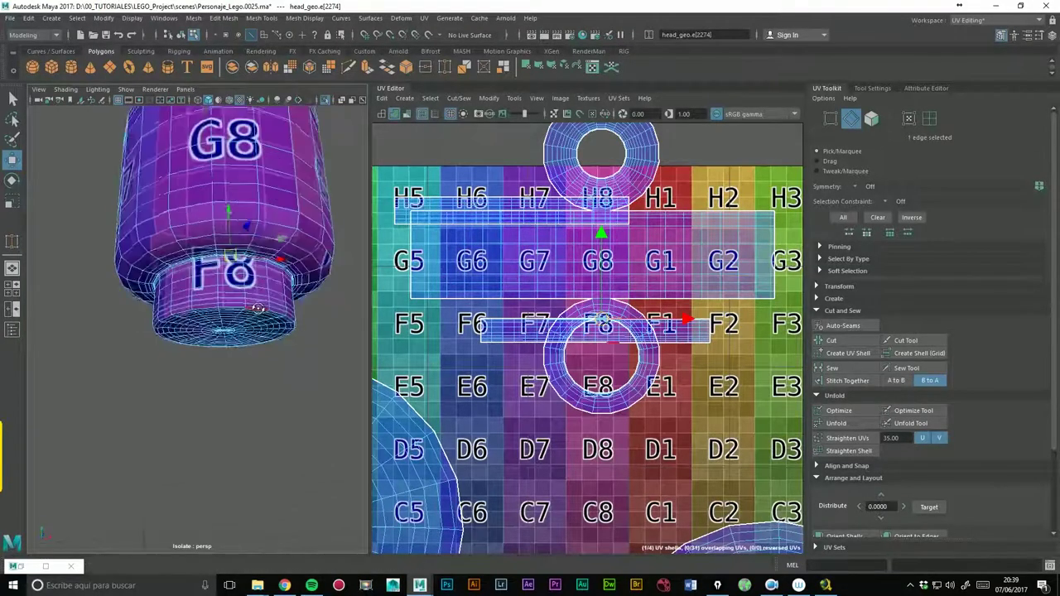
pyautogui.scroll(-2, 726, 296)
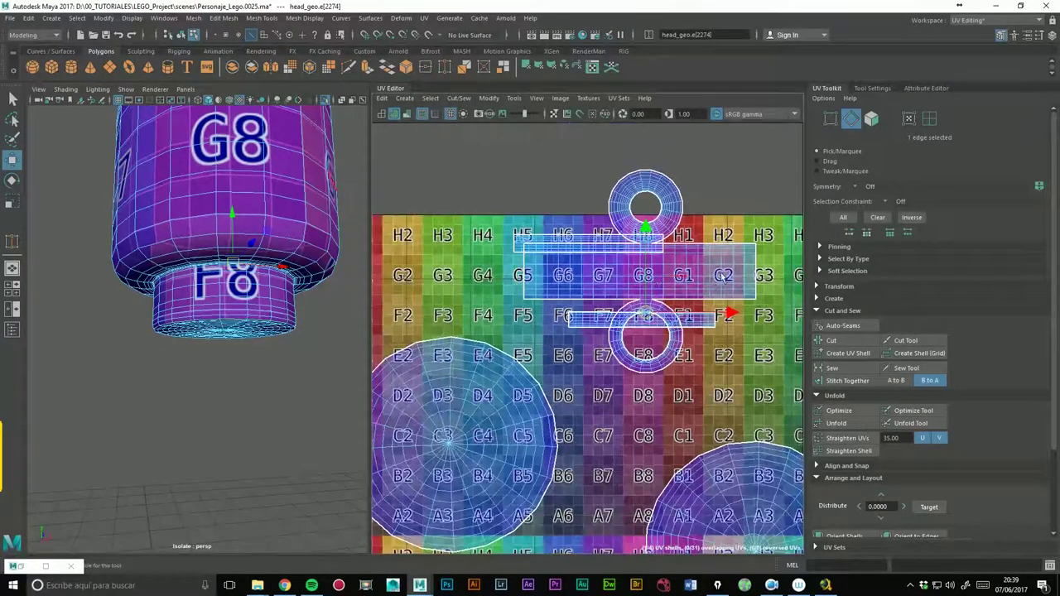
pyautogui.scroll(-2, 656, 283)
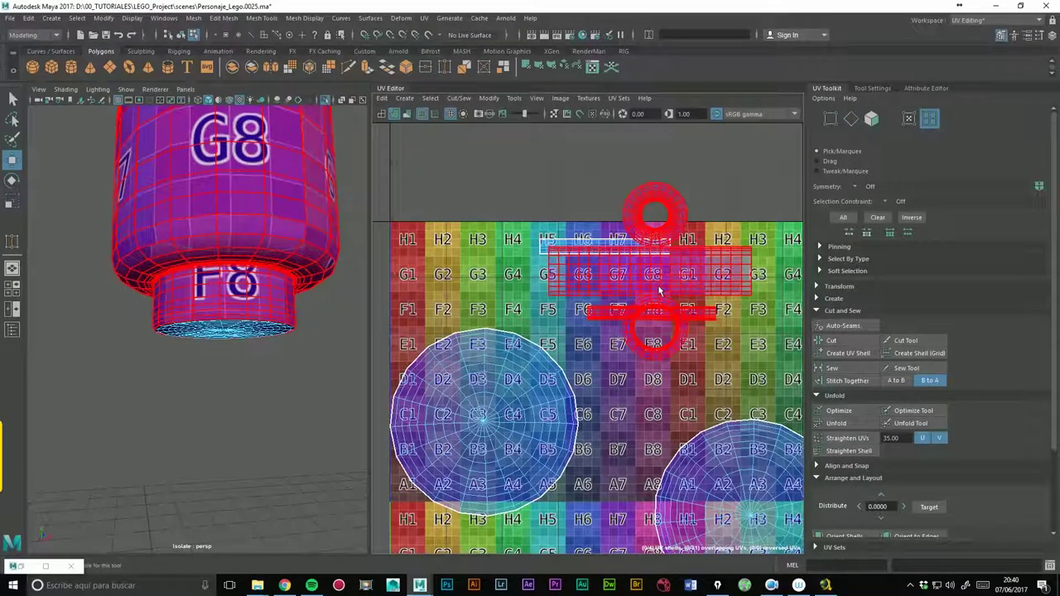
# Move the band shell up above the grid, undoing an accidental face deletion.
pyautogui.click(659, 290)
pyautogui.moveTo(659, 290)
pyautogui.mouseDown()
pyautogui.moveTo(679, 171)
pyautogui.moveTo(715, 207)
pyautogui.mouseUp()
pyautogui.keyDown('alt'); pyautogui.moveTo(792, 253); pyautogui.dragTo(670, 318, button='middle'); pyautogui.keyUp('alt')
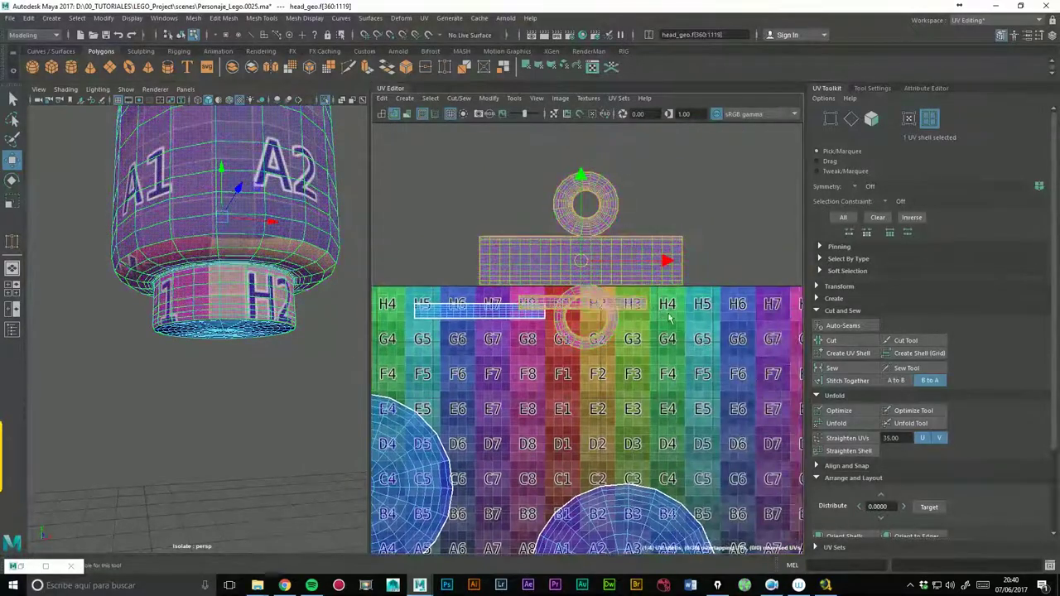
pyautogui.press('Delete')
pyautogui.hotkey('ctrl', 'z')
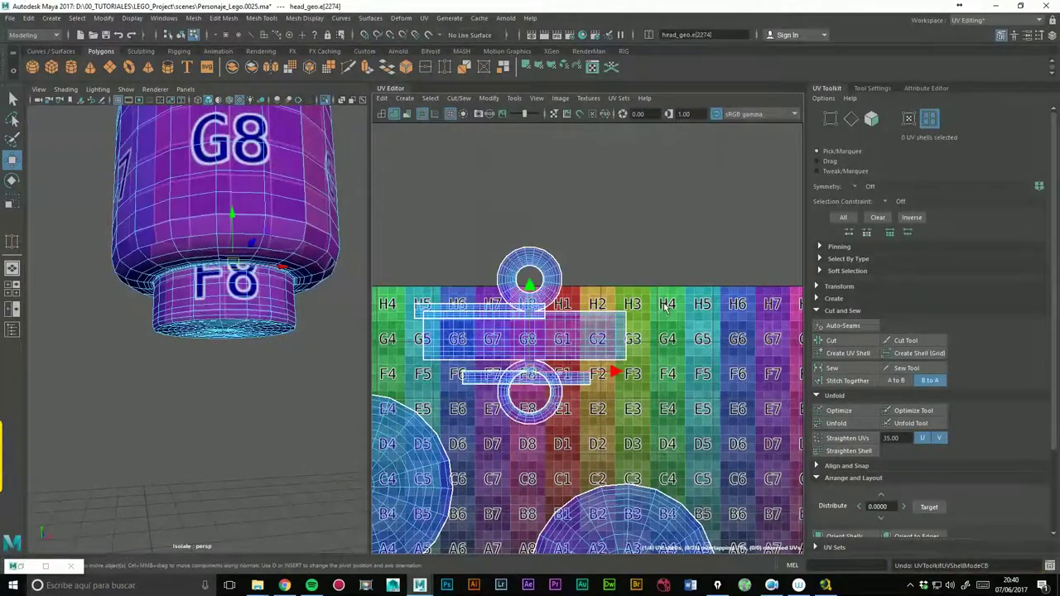
pyautogui.hotkey('ctrl', 'z')
pyautogui.hotkey('ctrl', 'z')
pyautogui.keyDown('alt'); pyautogui.moveTo(670, 298); pyautogui.dragTo(669, 160, button='middle'); pyautogui.keyUp('alt')
pyautogui.scroll(-2, 629, 244)
pyautogui.click(580, 237)
# Move the F-row strip to the grid's right edge and select a thin-strip edge.
pyautogui.moveTo(586, 246); pyautogui.dragTo(730, 227)
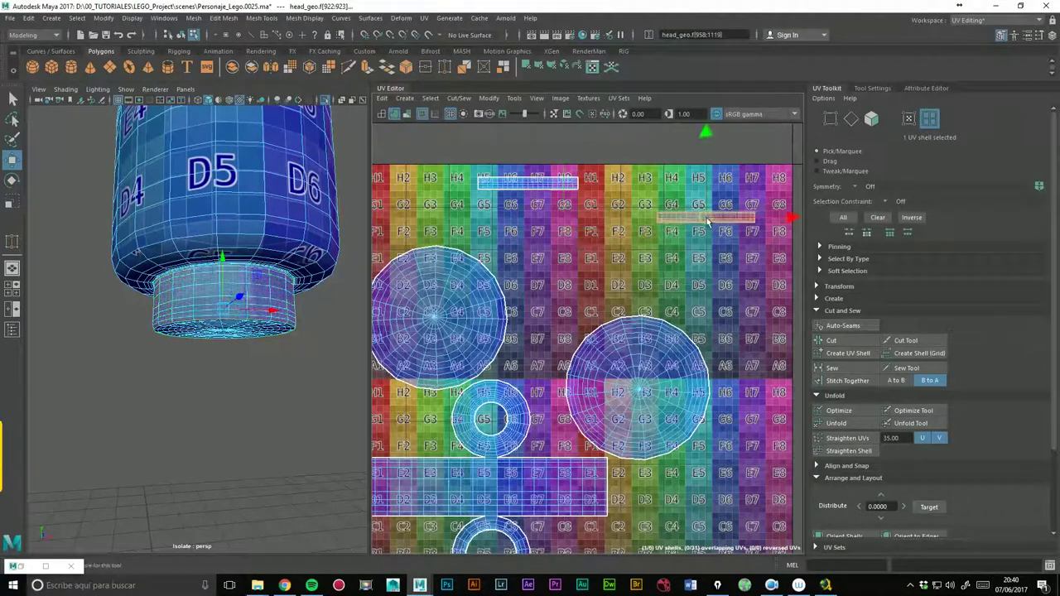
pyautogui.keyDown('alt'); pyautogui.moveTo(671, 257); pyautogui.dragTo(582, 337, button='middle'); pyautogui.keyUp('alt')
pyautogui.scroll(2, 583, 337)
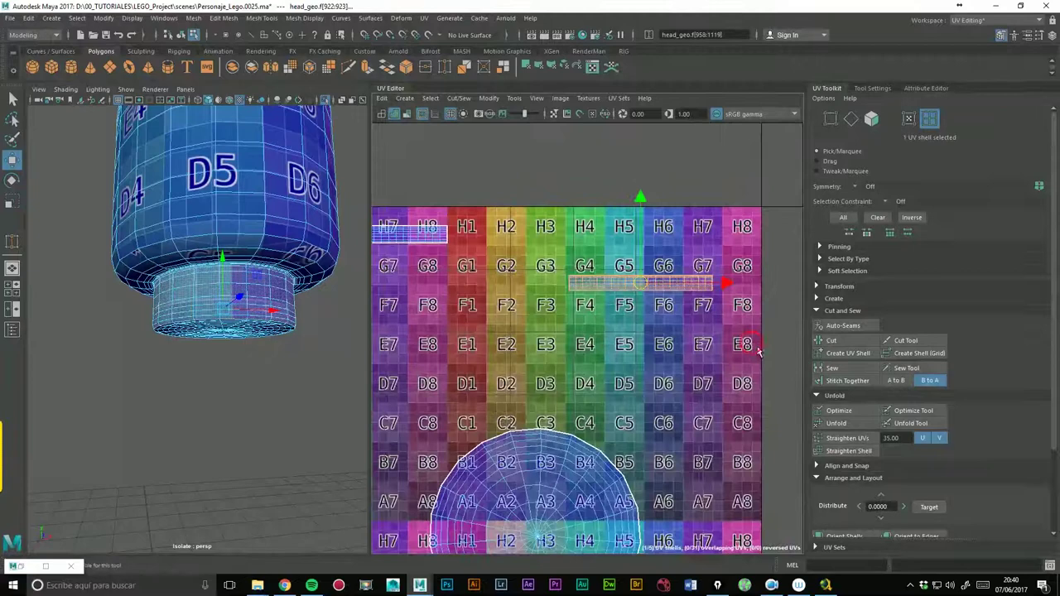
pyautogui.click(653, 284)
pyautogui.moveTo(653, 285); pyautogui.dragTo(654, 265, button='right')
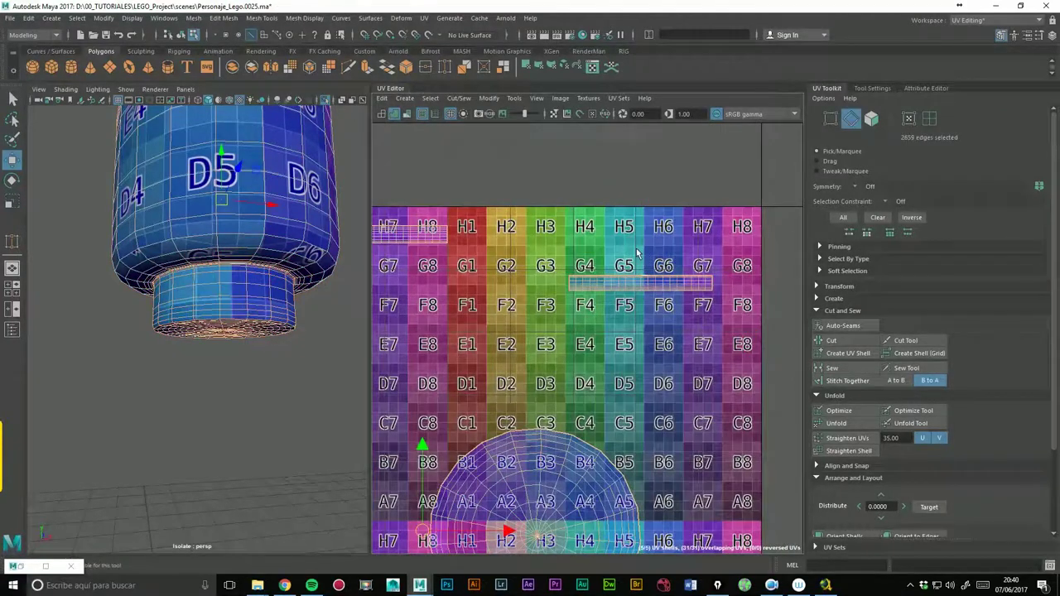
pyautogui.scroll(2, 666, 286)
pyautogui.click(654, 288)
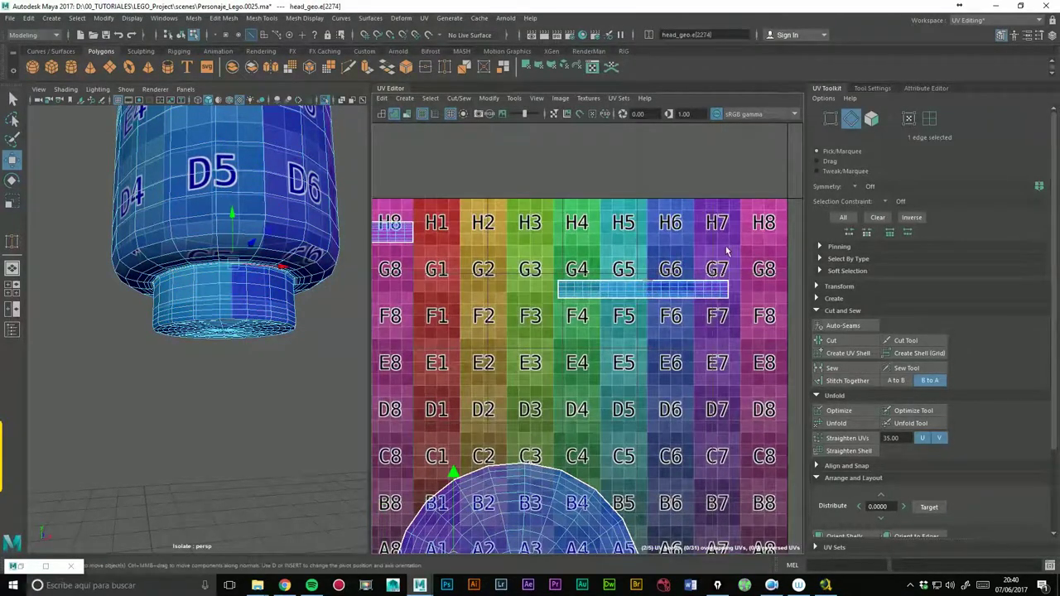
pyautogui.scroll(-2, 654, 289)
# Try stitching the circular cap shell to the strip edge, then undo the stitch and a stray move.
pyautogui.moveTo(560, 404)
pyautogui.keyDown('alt'); pyautogui.mouseDown(button='middle')
pyautogui.moveTo(631, 262)
pyautogui.moveTo(649, 251)
pyautogui.mouseUp(button='middle'); pyautogui.keyUp('alt')
pyautogui.scroll(-1, 598, 242)
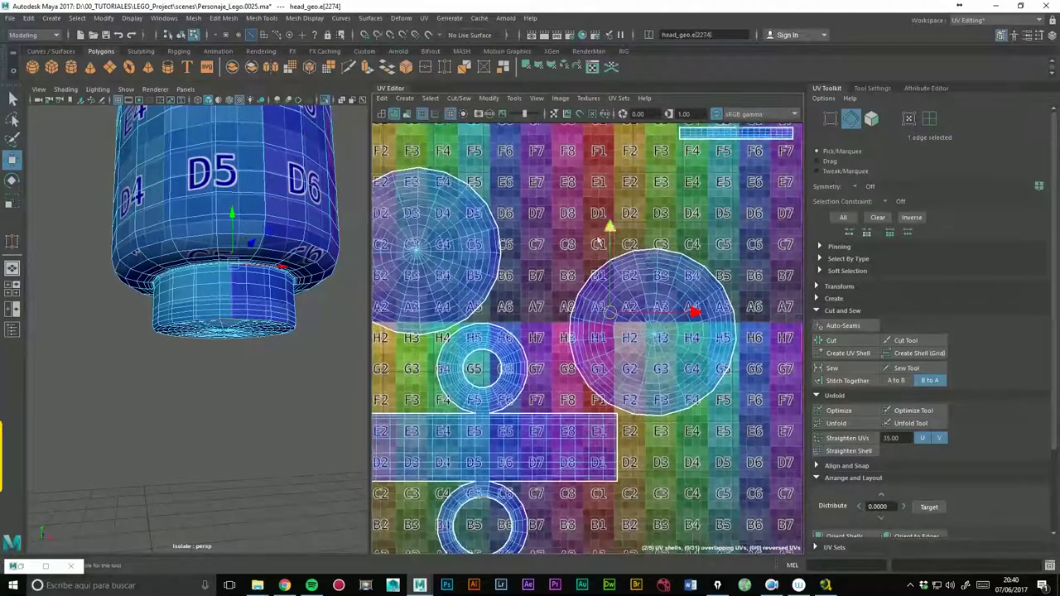
pyautogui.moveTo(589, 269)
pyautogui.keyDown('alt'); pyautogui.mouseDown(button='middle')
pyautogui.moveTo(594, 192)
pyautogui.moveTo(602, 431)
pyautogui.moveTo(602, 337)
pyautogui.moveTo(577, 231)
pyautogui.mouseUp(button='middle'); pyautogui.keyUp('alt')
pyautogui.scroll(2, 587, 332)
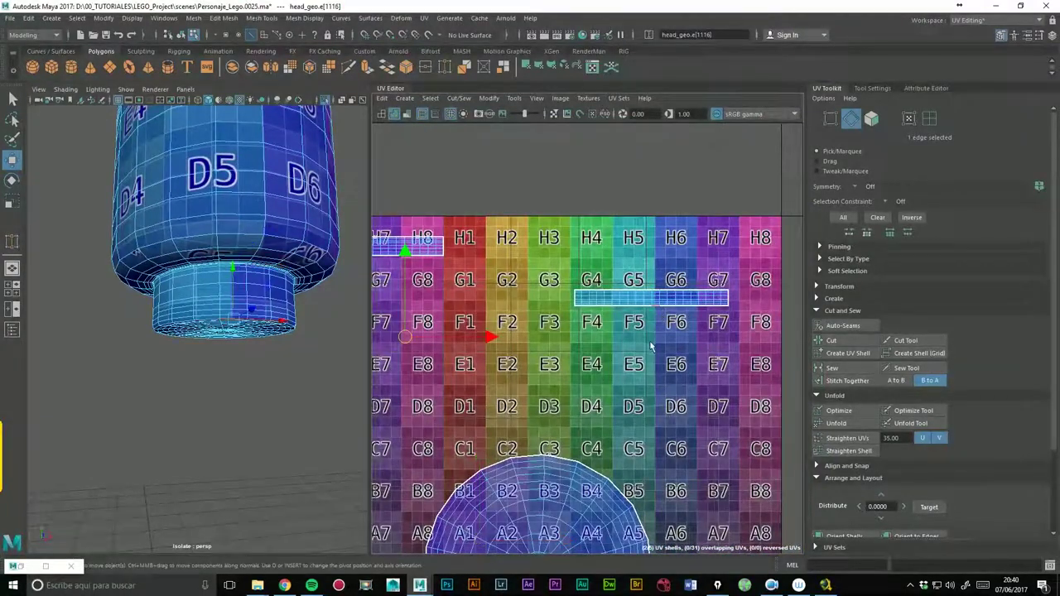
pyautogui.scroll(-3, 663, 313)
pyautogui.moveTo(496, 338)
pyautogui.keyDown('alt'); pyautogui.mouseDown(button='middle')
pyautogui.moveTo(587, 332)
pyautogui.moveTo(673, 147)
pyautogui.moveTo(724, 323)
pyautogui.mouseUp(button='middle'); pyautogui.keyUp('alt')
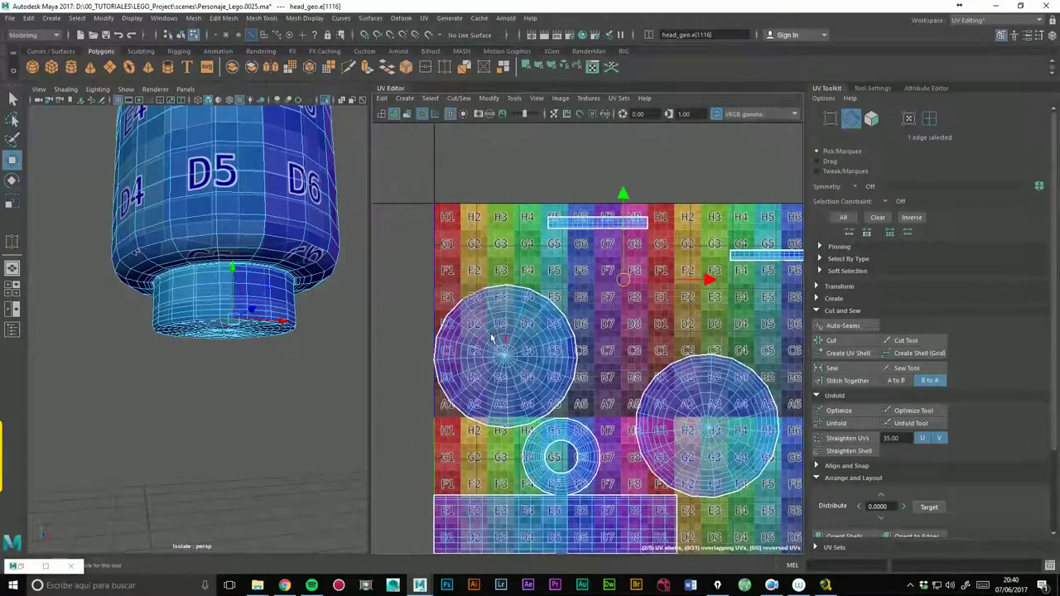
pyautogui.click(847, 380)
pyautogui.keyDown('alt'); pyautogui.moveTo(679, 296); pyautogui.dragTo(565, 297, button='middle'); pyautogui.keyUp('alt')
pyautogui.keyDown('alt'); pyautogui.moveTo(652, 254); pyautogui.dragTo(647, 270, button='middle'); pyautogui.keyUp('alt')
pyautogui.hotkey('ctrl', 'z')
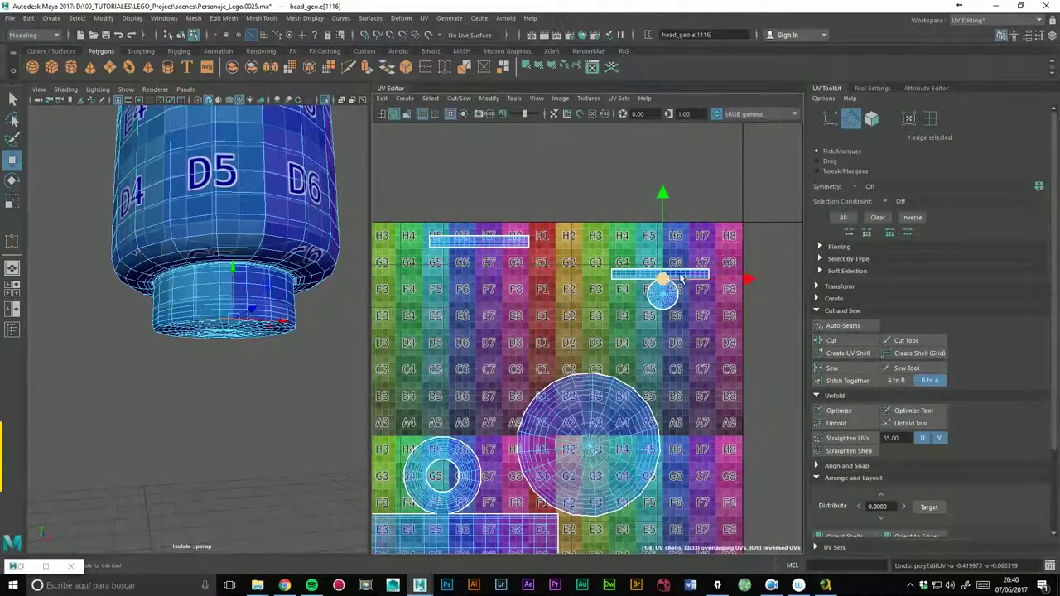
pyautogui.moveTo(660, 262)
pyautogui.keyDown('alt'); pyautogui.mouseDown(button='middle')
pyautogui.moveTo(667, 187)
pyautogui.moveTo(743, 165)
pyautogui.mouseUp(button='middle'); pyautogui.keyUp('alt')
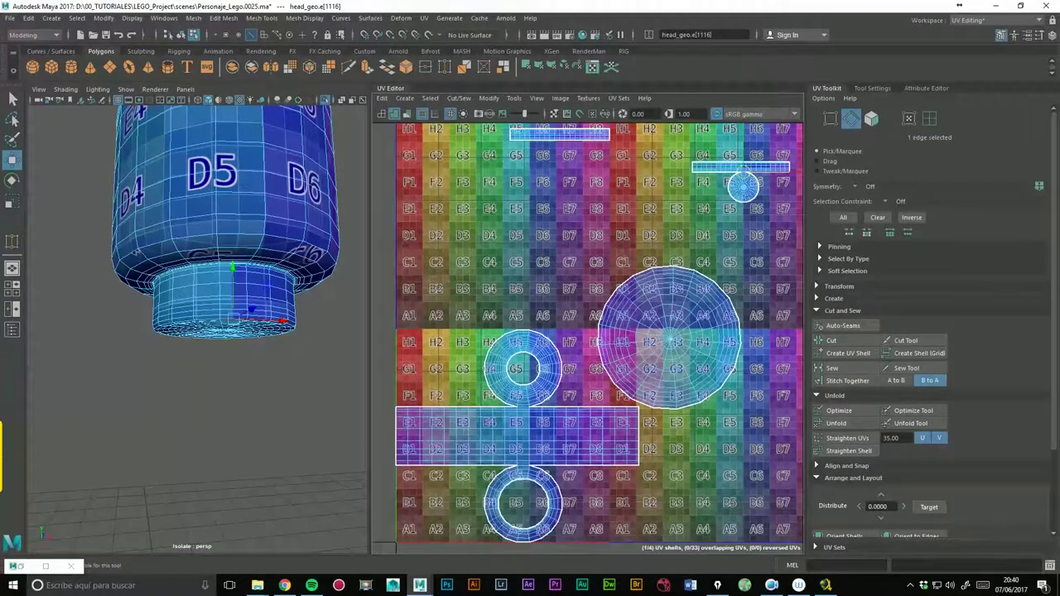
pyautogui.hotkey('ctrl', 'z')
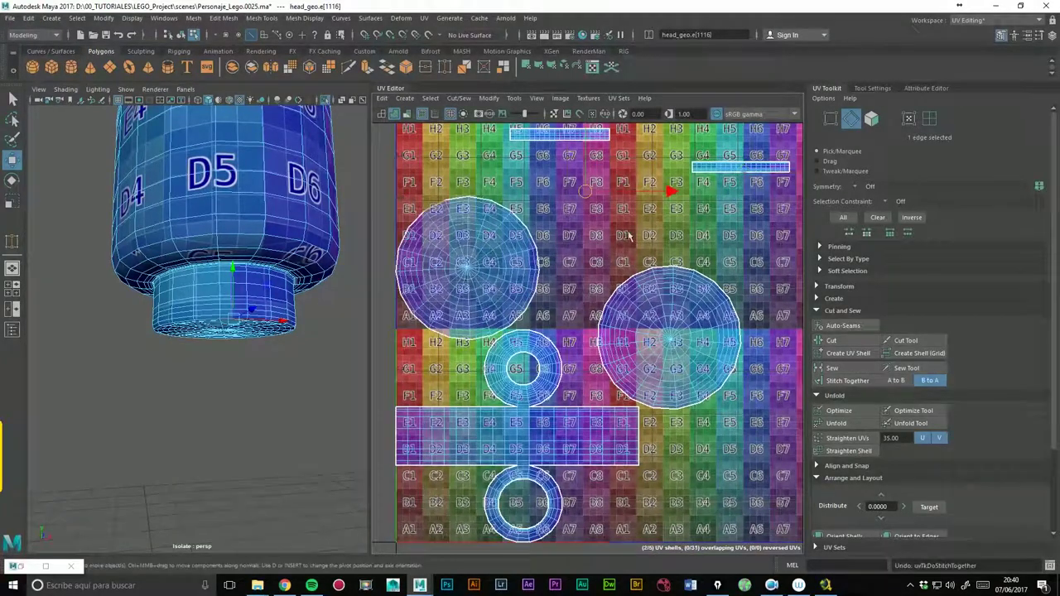
# Move the band strip shell down-left onto the grid and stitch the ring shell to its border edge.
pyautogui.keyDown('alt'); pyautogui.moveTo(628, 236); pyautogui.dragTo(586, 253, button='middle'); pyautogui.keyUp('alt')
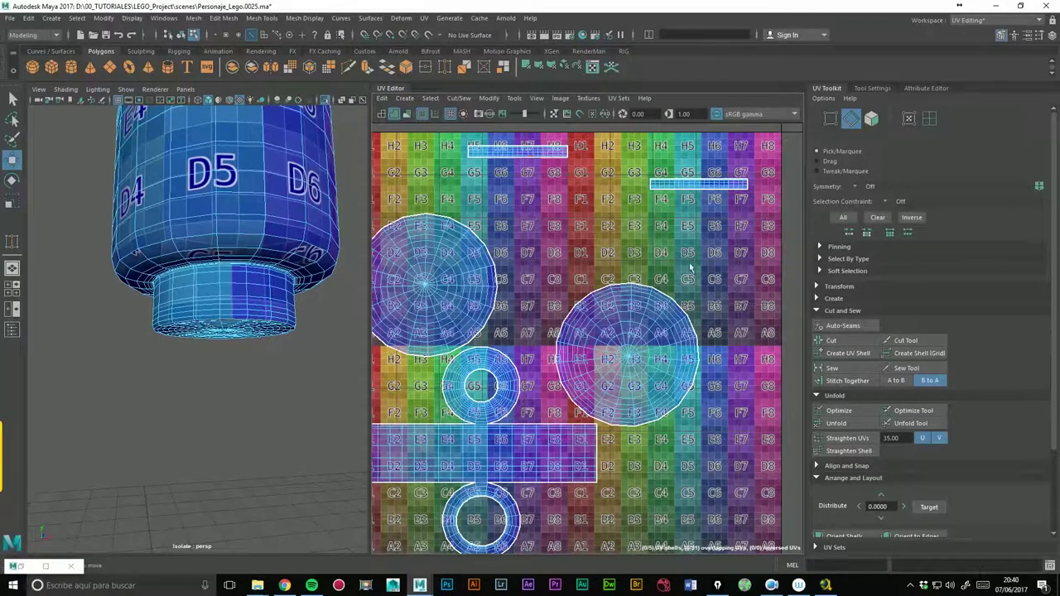
pyautogui.click(705, 196)
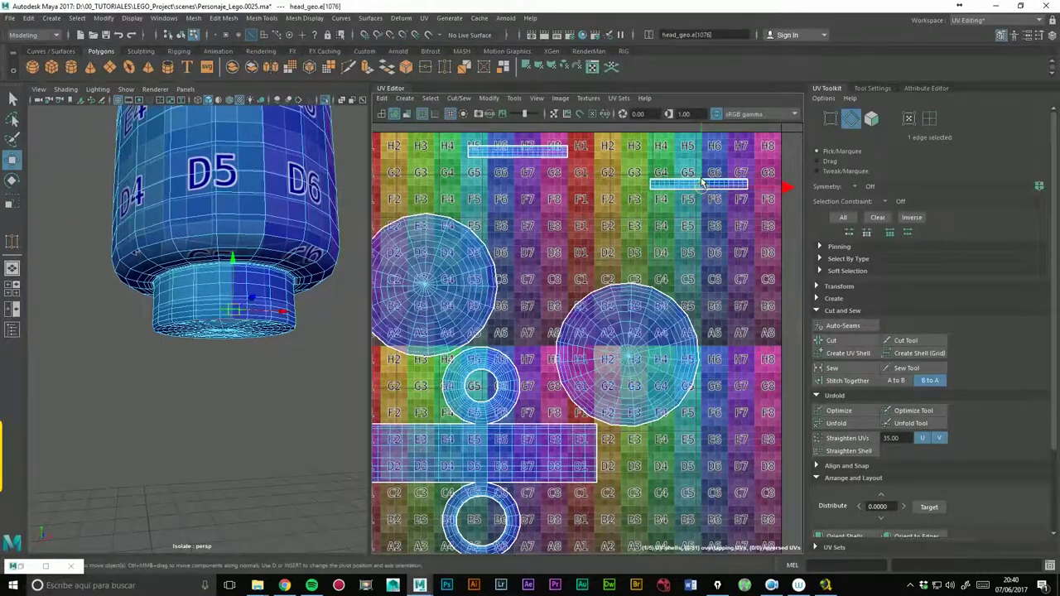
pyautogui.scroll(1, 655, 190)
pyautogui.click(930, 119)
pyautogui.moveTo(700, 184); pyautogui.dragTo(547, 266)
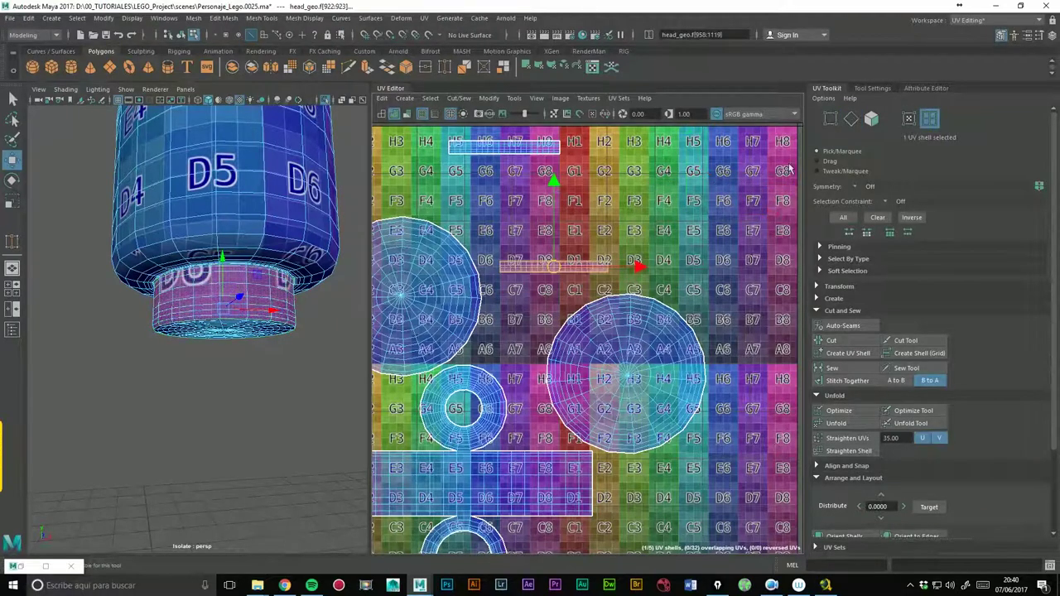
pyautogui.click(851, 120)
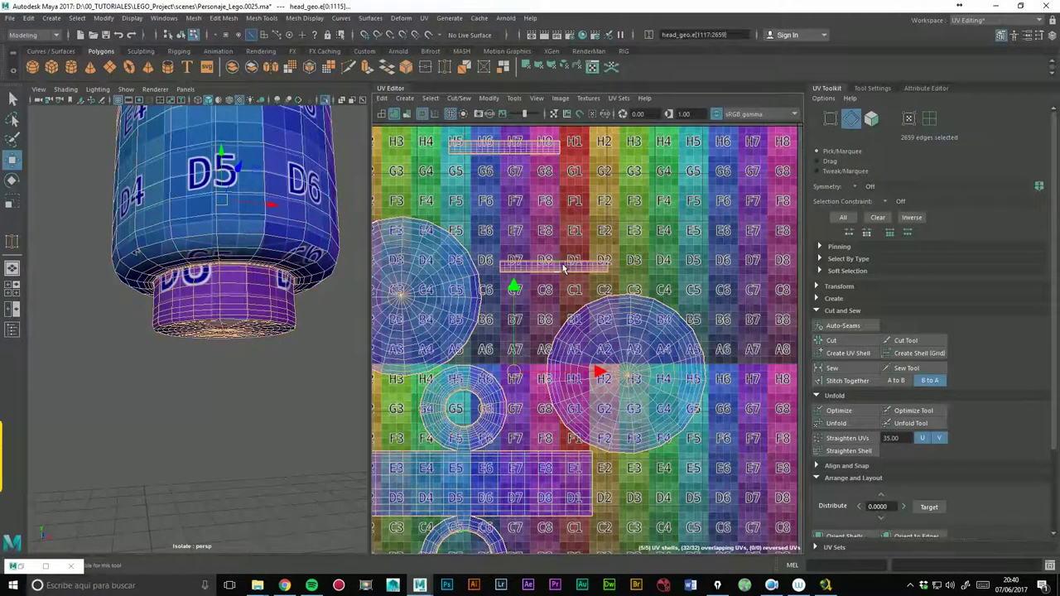
pyautogui.click(564, 268)
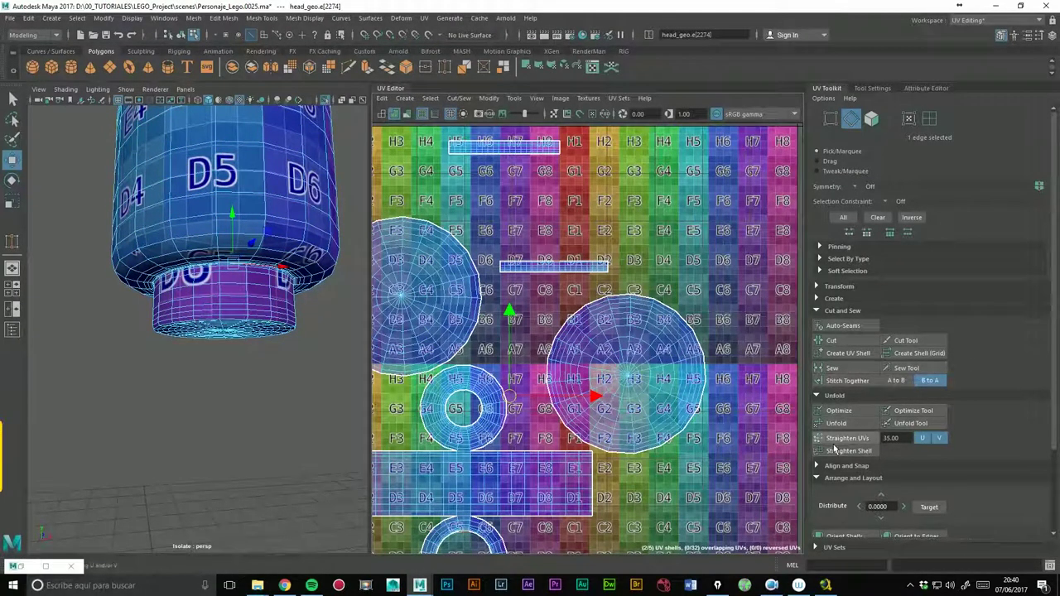
pyautogui.click(847, 380)
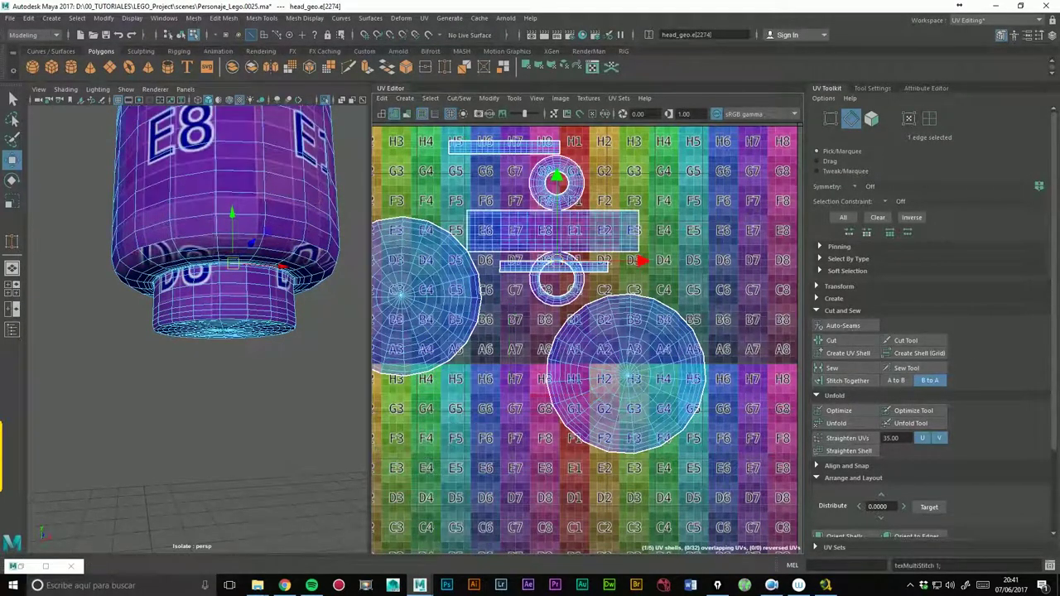
# Zoom the UV view, briefly activate Cut UV edges, then return to the Move tool.
pyautogui.scroll(2, 539, 246)
pyautogui.scroll(3, 547, 257)
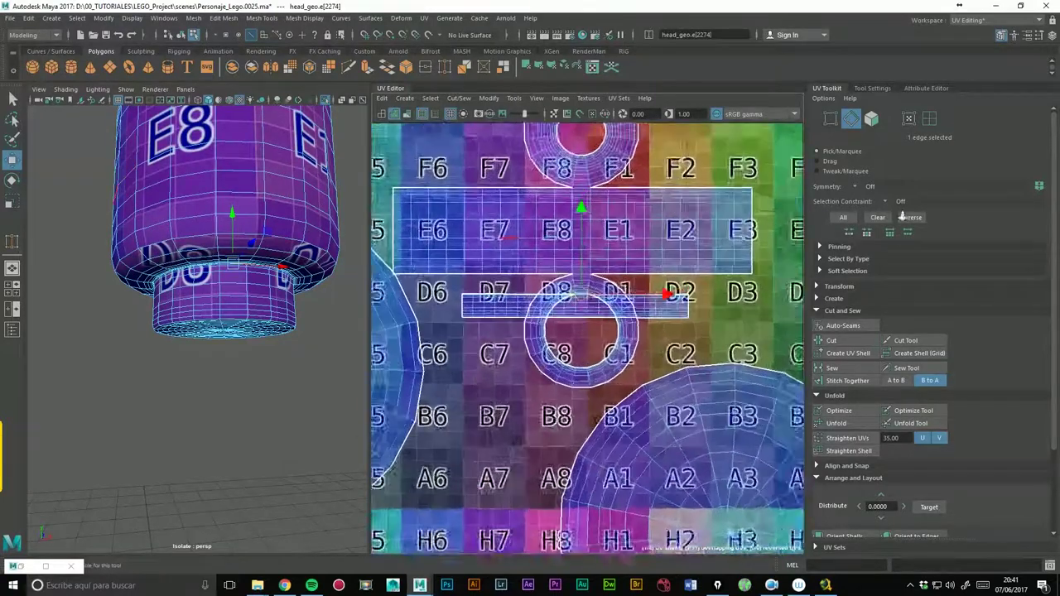
pyautogui.scroll(3, 579, 282)
pyautogui.scroll(2, 647, 308)
pyautogui.scroll(-2, 647, 308)
pyautogui.scroll(3, 662, 305)
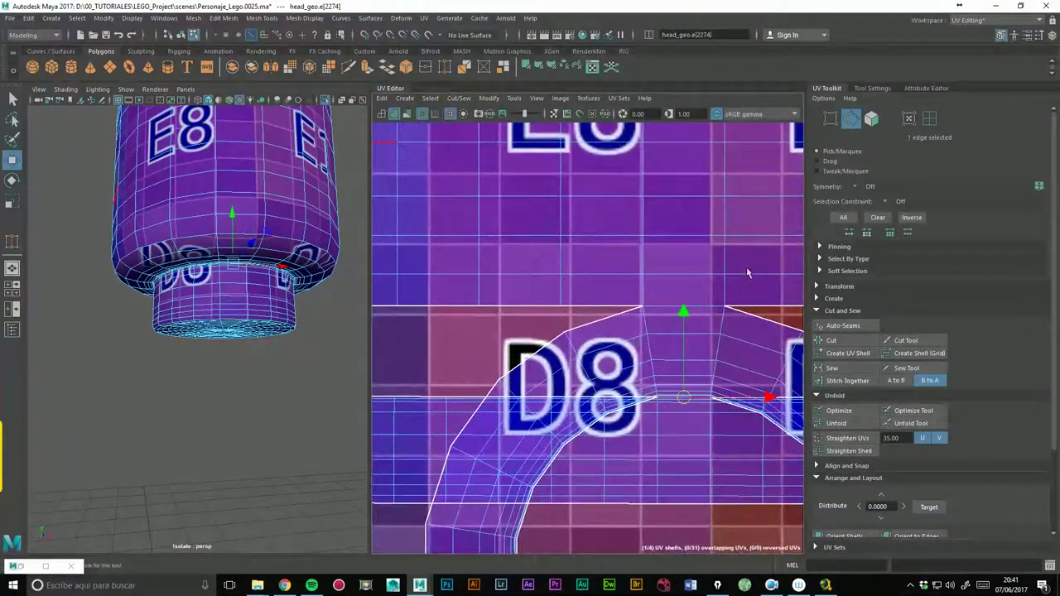
pyautogui.scroll(1, 675, 302)
pyautogui.scroll(1, 683, 300)
pyautogui.keyDown('alt'); pyautogui.moveTo(683, 300); pyautogui.dragTo(667, 307, button='middle'); pyautogui.keyUp('alt')
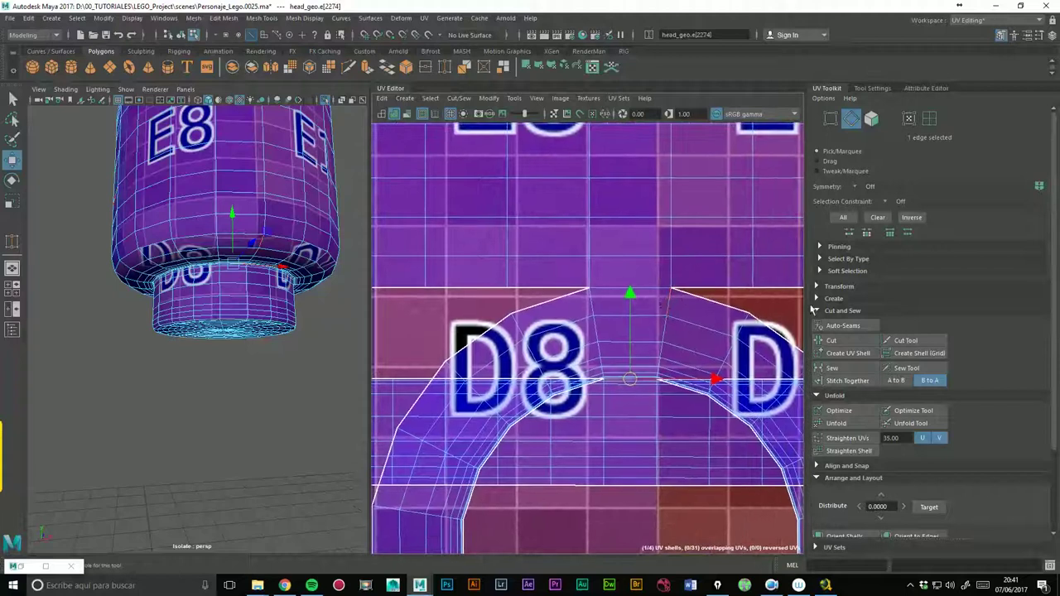
pyautogui.click(907, 343)
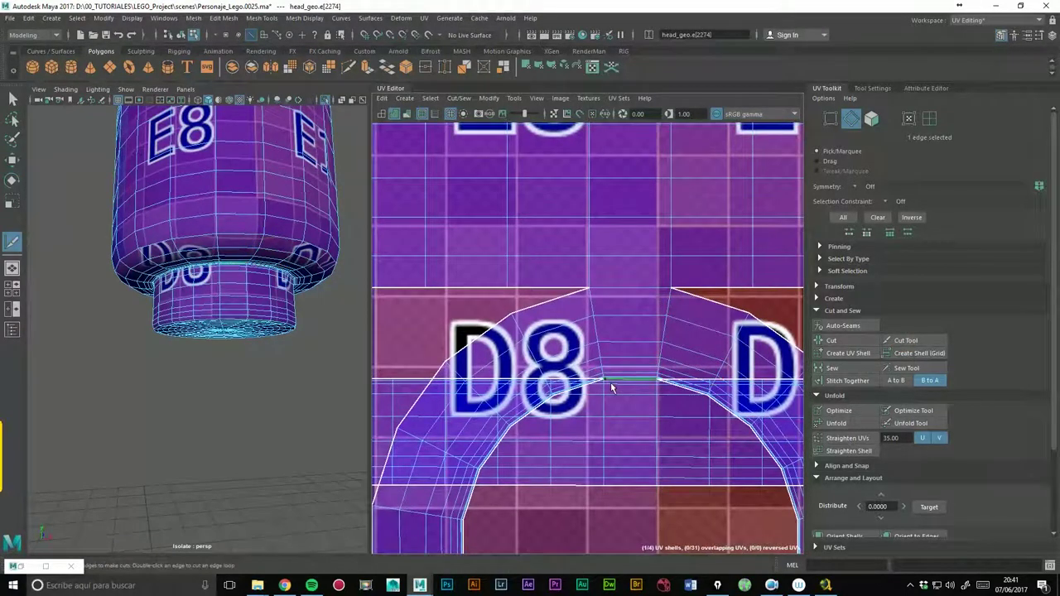
pyautogui.scroll(-2, 733, 300)
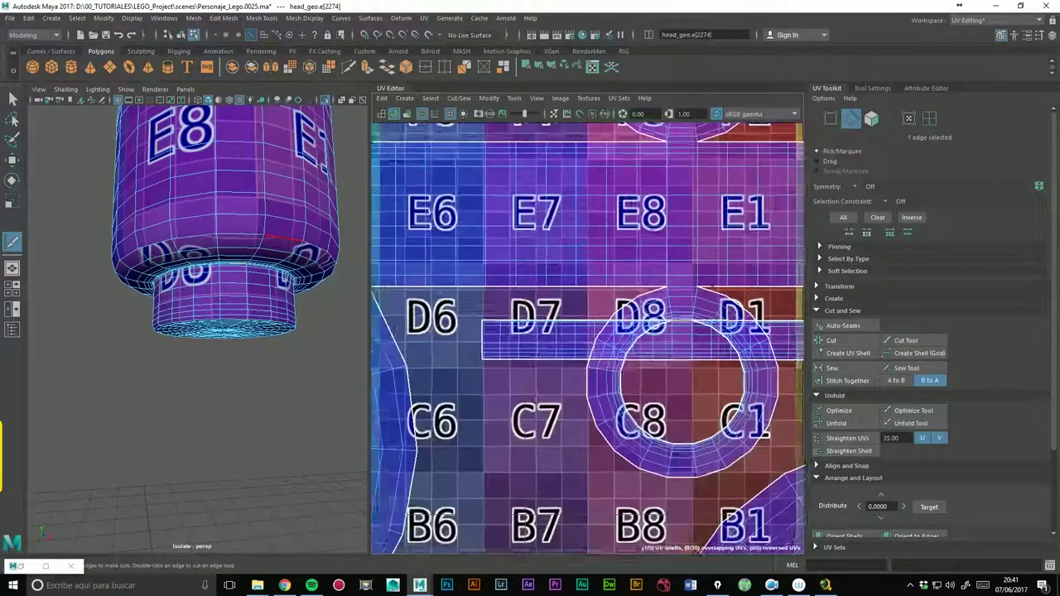
pyautogui.click(14, 160)
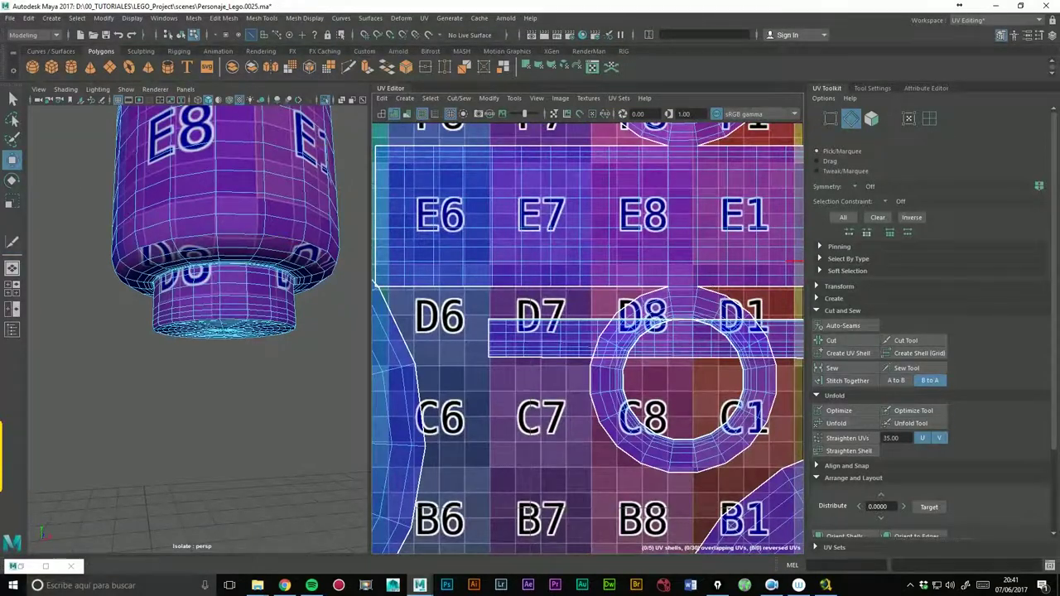
# Reposition the horizontal strip shell, first down to the A row, then back beside the other shells.
pyautogui.click(667, 340)
pyautogui.scroll(-2, 663, 340)
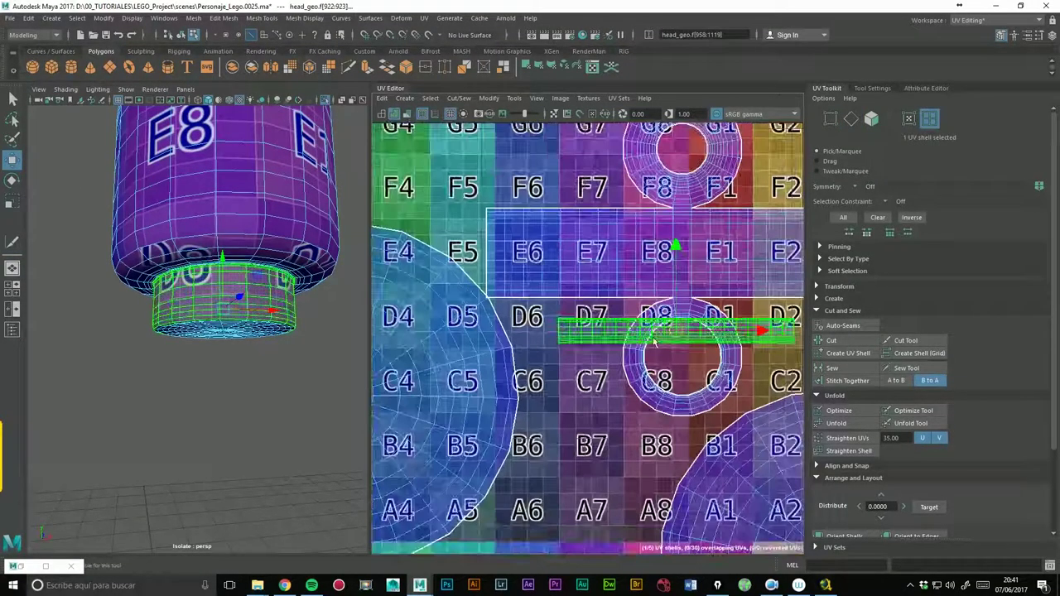
pyautogui.moveTo(681, 333); pyautogui.dragTo(683, 507)
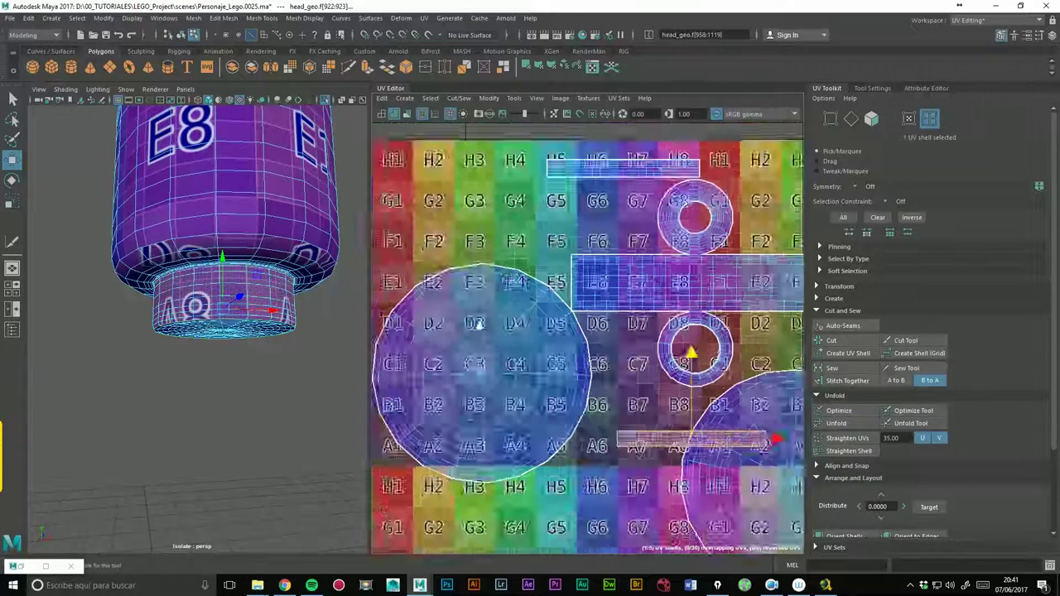
pyautogui.scroll(-2, 750, 418)
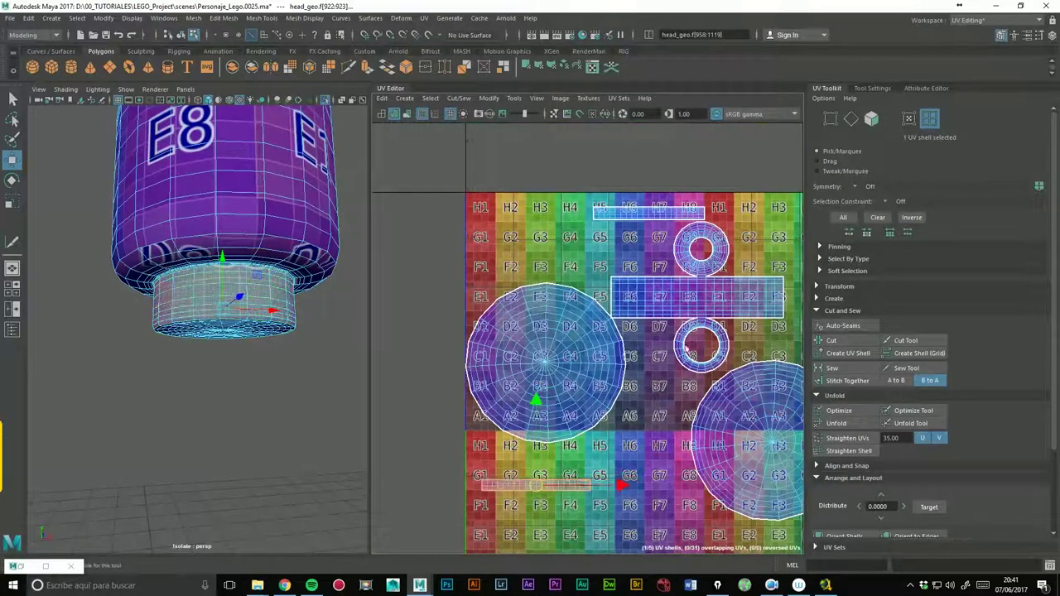
pyautogui.scroll(-1, 688, 333)
pyautogui.click(704, 312)
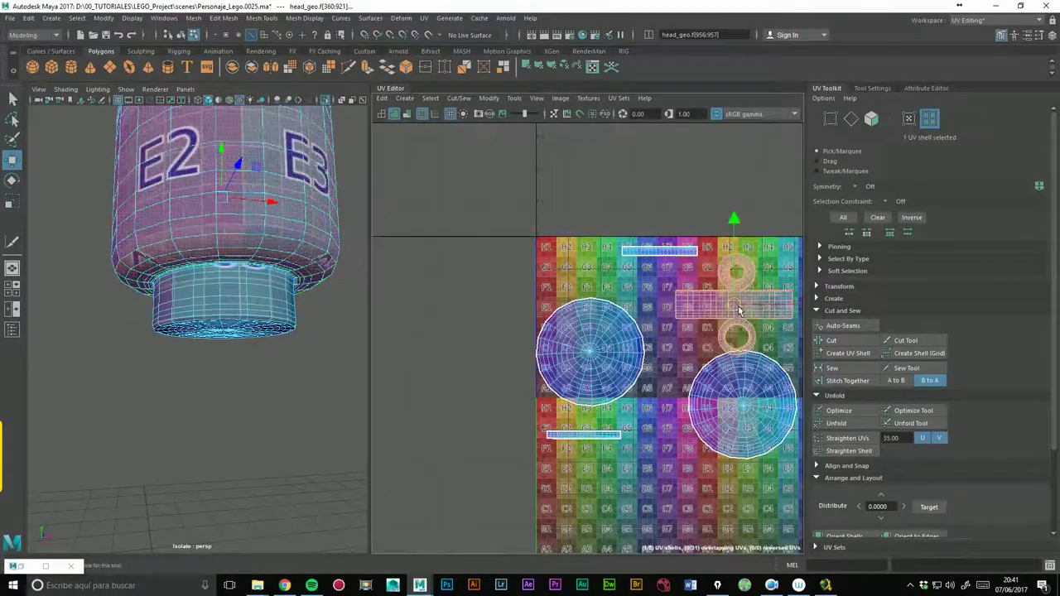
pyautogui.moveTo(704, 312); pyautogui.dragTo(742, 296)
pyautogui.keyDown('alt'); pyautogui.moveTo(742, 296); pyautogui.dragTo(598, 333, button='middle'); pyautogui.keyUp('alt')
pyautogui.moveTo(598, 334); pyautogui.dragTo(658, 330)
pyautogui.moveTo(659, 331)
pyautogui.keyDown('alt'); pyautogui.mouseDown(button='middle')
pyautogui.moveTo(704, 331)
pyautogui.moveTo(601, 334)
pyautogui.mouseUp(button='middle'); pyautogui.keyUp('alt')
pyautogui.scroll(1, 600, 333)
pyautogui.moveTo(600, 334)
pyautogui.keyDown('alt'); pyautogui.mouseDown(button='right')
pyautogui.moveTo(651, 327)
pyautogui.moveTo(570, 332)
pyautogui.moveTo(599, 350)
pyautogui.moveTo(833, 339)
pyautogui.mouseUp(button='right'); pyautogui.keyUp('alt')
# Stitch the neck's small disc shell beneath the thin neck strip and nudge the combined shell into place.
pyautogui.moveTo(628, 379); pyautogui.dragTo(634, 375, button='right')
pyautogui.click(628, 394)
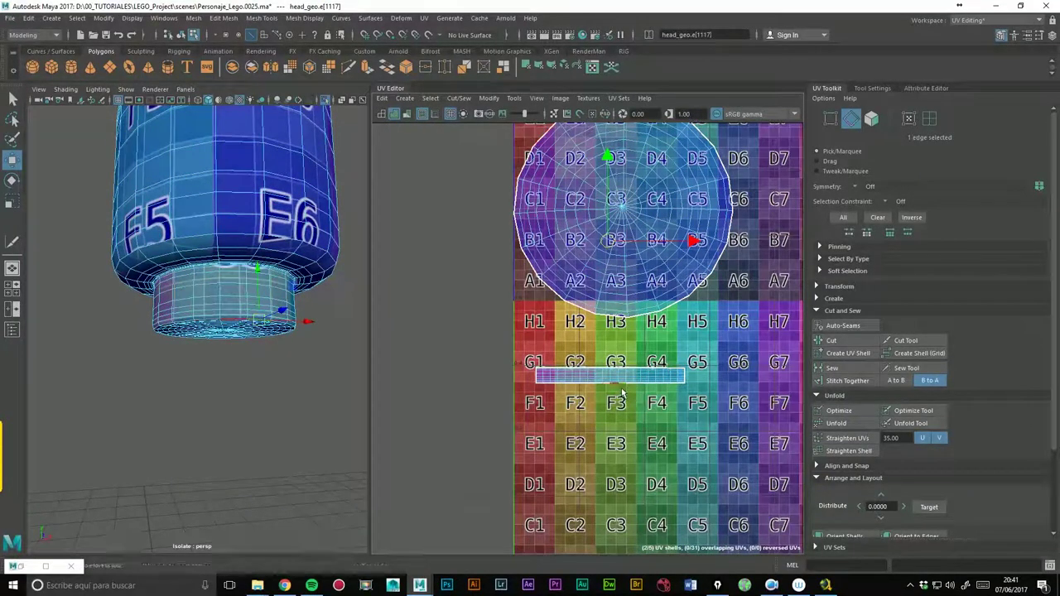
pyautogui.click(855, 386)
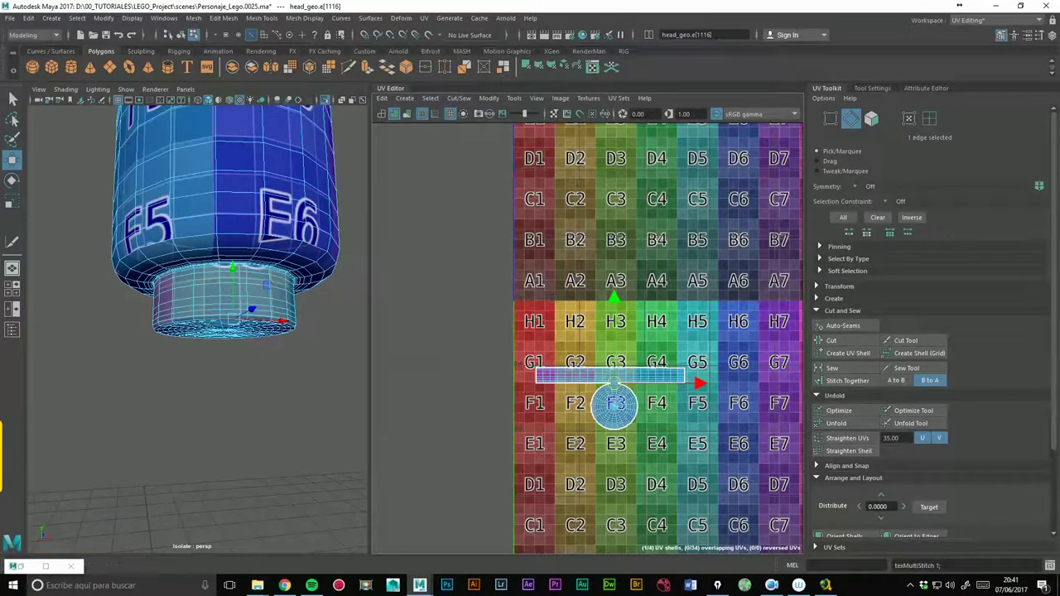
pyautogui.click(930, 118)
pyautogui.click(626, 380)
pyautogui.moveTo(625, 380); pyautogui.dragTo(627, 388)
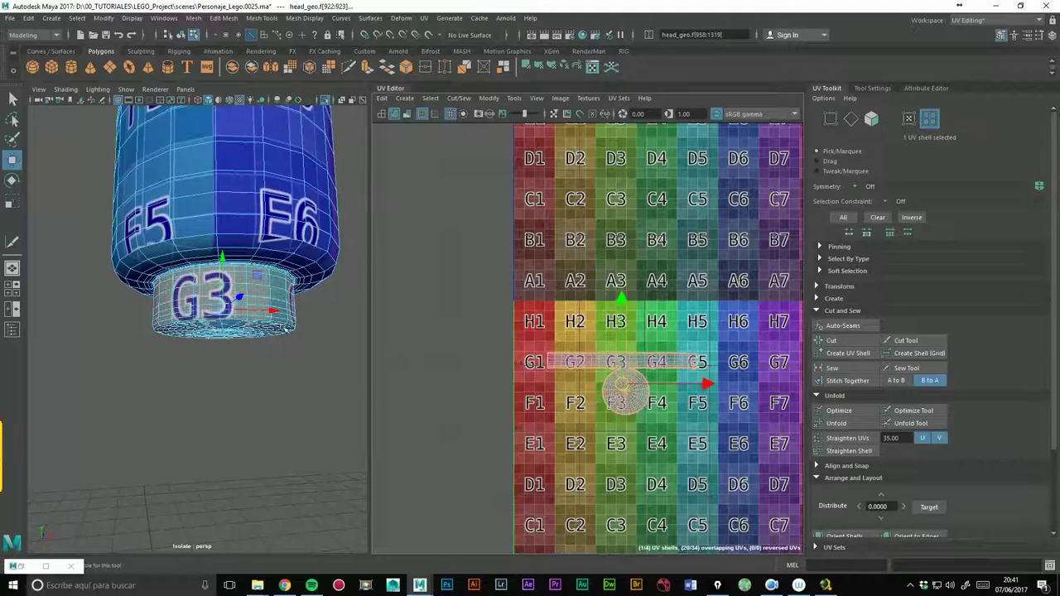
pyautogui.scroll(-5, 287, 329)
pyautogui.keyDown('alt'); pyautogui.moveTo(274, 364); pyautogui.dragTo(289, 372); pyautogui.keyUp('alt')
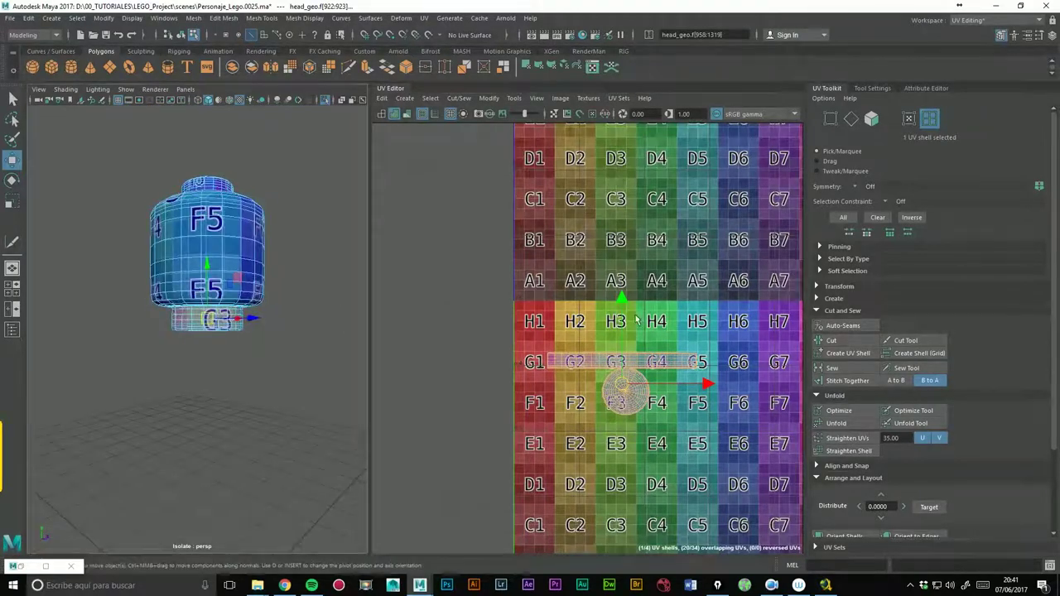
pyautogui.scroll(-1, 637, 319)
pyautogui.scroll(-1, 613, 265)
pyautogui.scroll(-1, 585, 199)
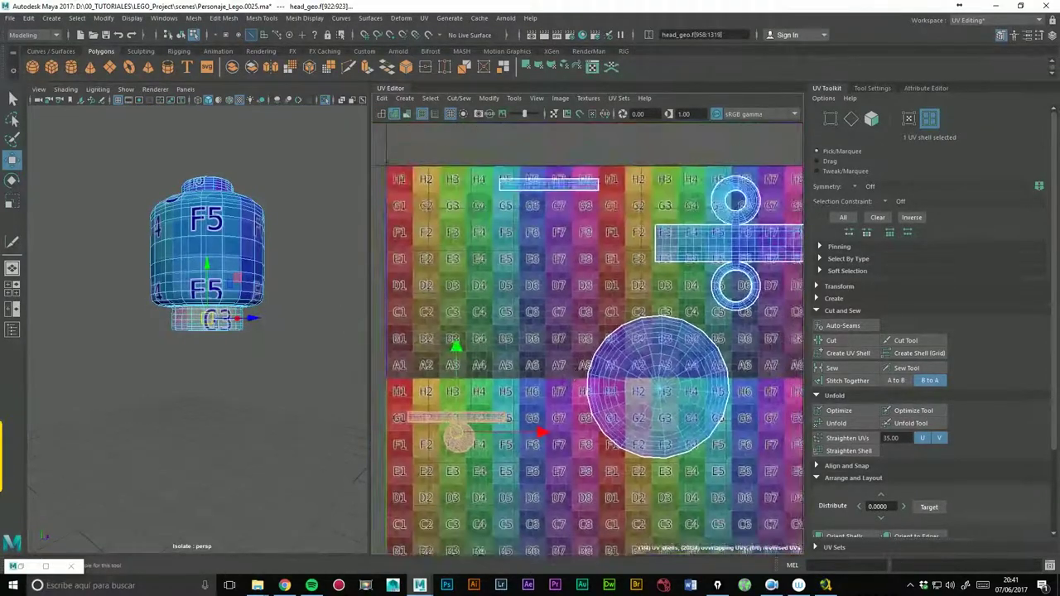
# Select the top band strip shell and switch to edge selection.
pyautogui.click(583, 199)
pyautogui.scroll(4, 584, 249)
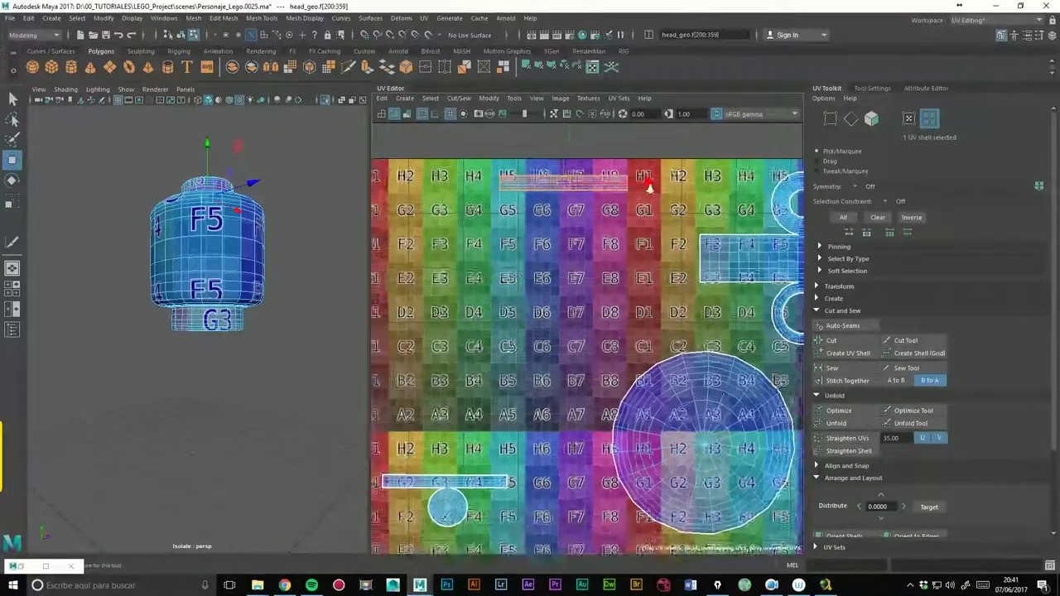
pyautogui.click(610, 328)
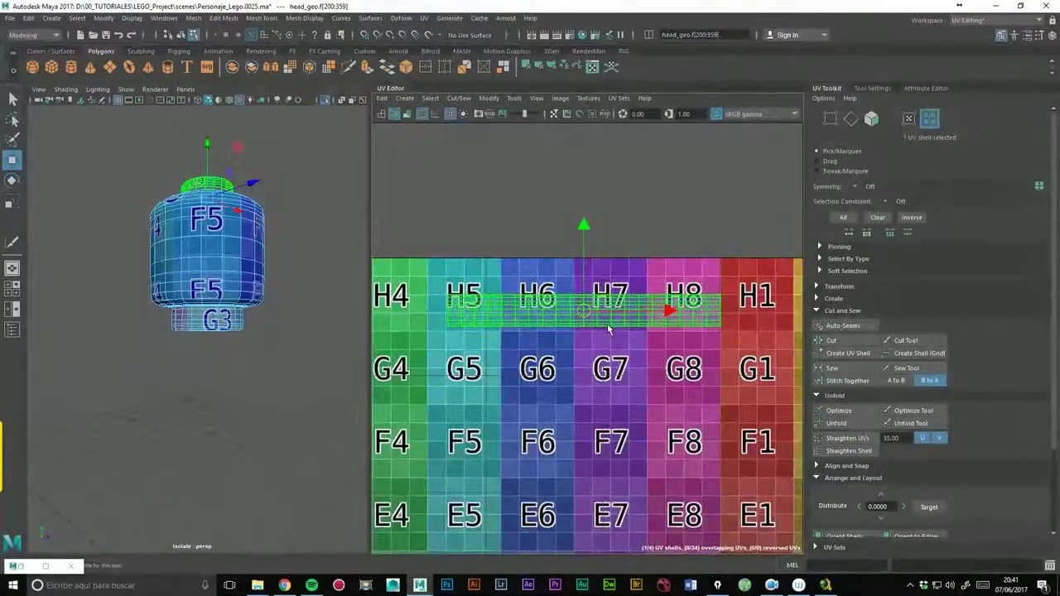
pyautogui.click(852, 120)
pyautogui.press('w')
pyautogui.scroll(-3, 709, 281)
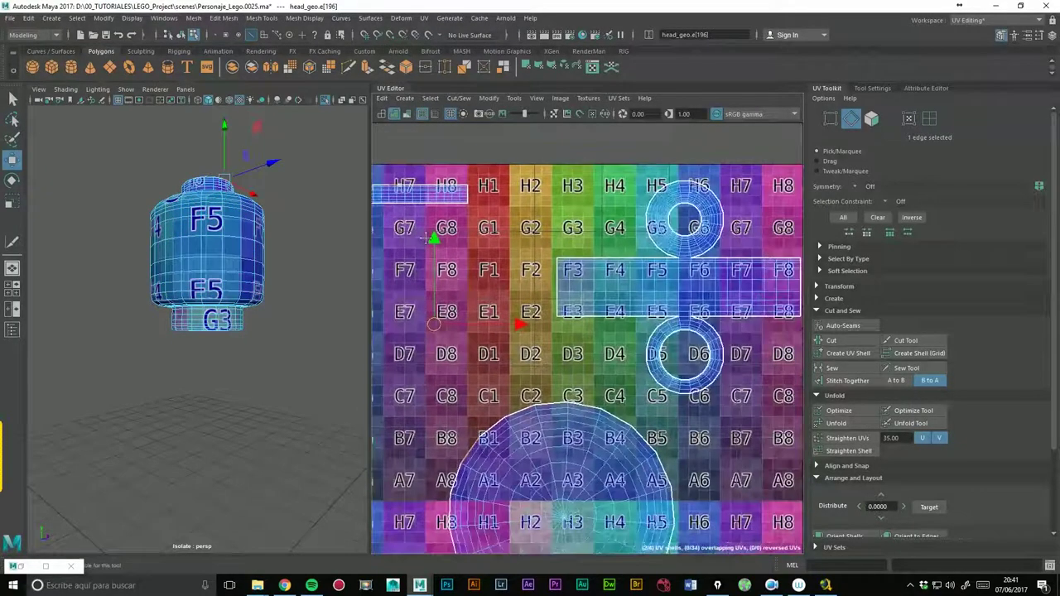
pyautogui.keyDown('alt'); pyautogui.moveTo(435, 178); pyautogui.dragTo(522, 206, button='middle'); pyautogui.keyUp('alt')
# Stitch the strip's border edge onto the ring shell, reversing direction after undoing a wrong stitch.
pyautogui.click(645, 257)
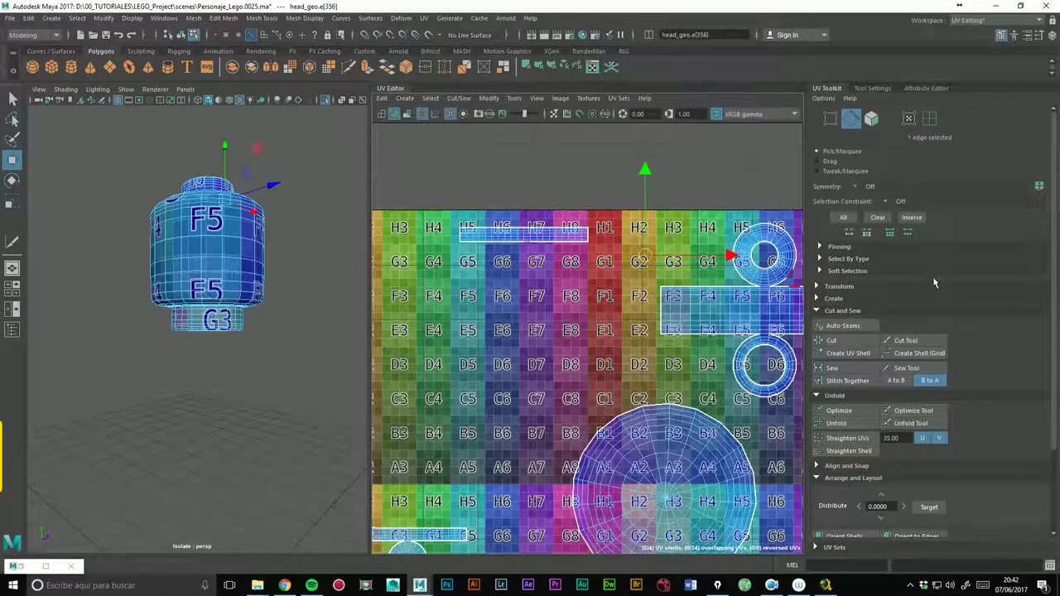
pyautogui.click(862, 388)
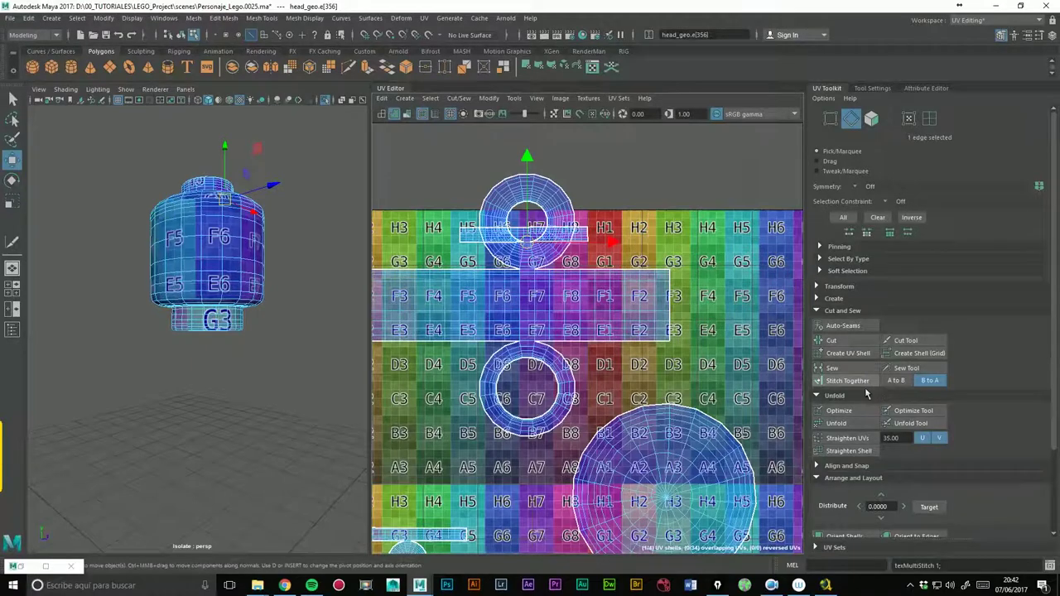
pyautogui.hotkey('ctrl', 'z')
pyautogui.click(896, 380)
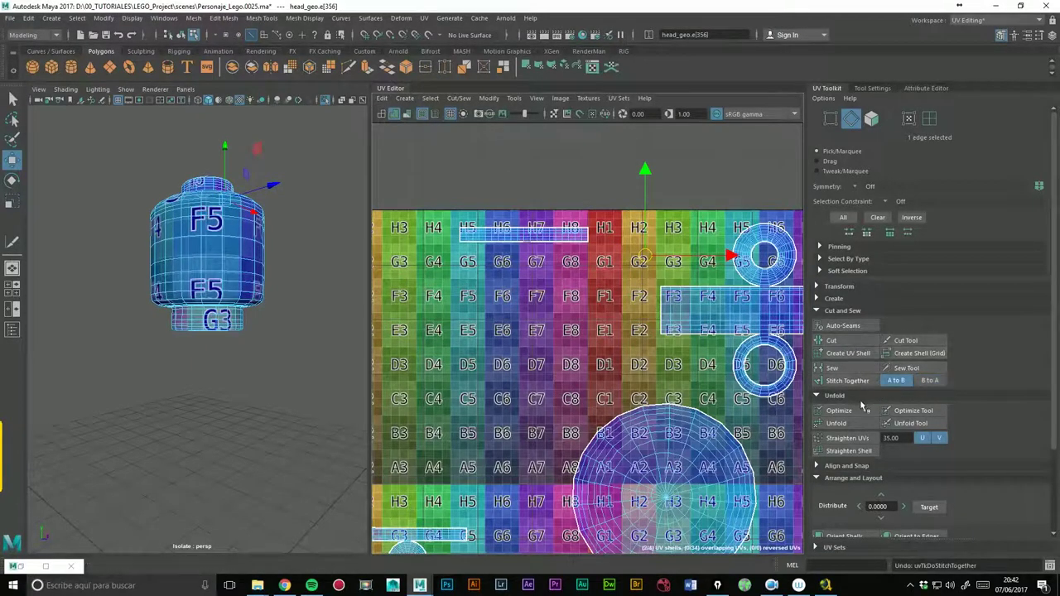
pyautogui.click(847, 381)
# Cut the UVs along the selected edge, undoing an accidental seam cut first.
pyautogui.keyDown('alt'); pyautogui.moveTo(761, 313); pyautogui.dragTo(541, 386, button='middle'); pyautogui.keyUp('alt')
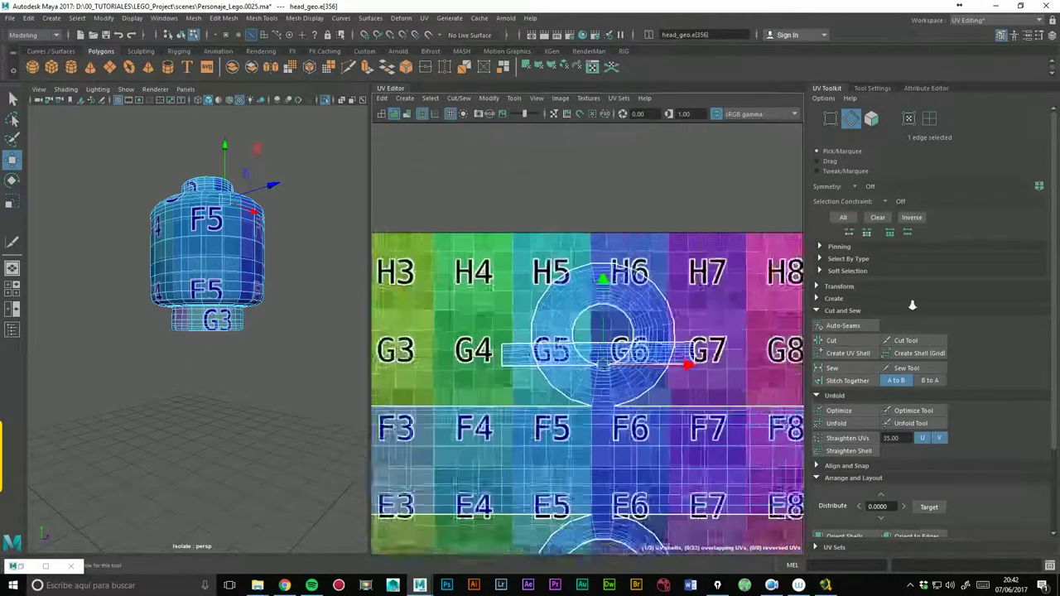
pyautogui.scroll(5, 541, 331)
pyautogui.scroll(2, 617, 251)
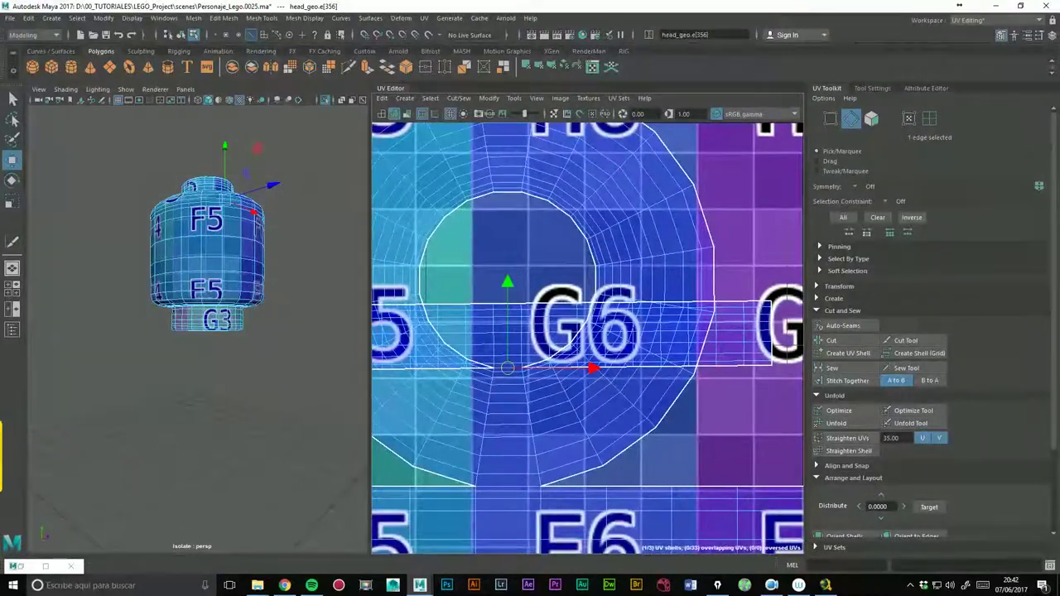
pyautogui.click(925, 340)
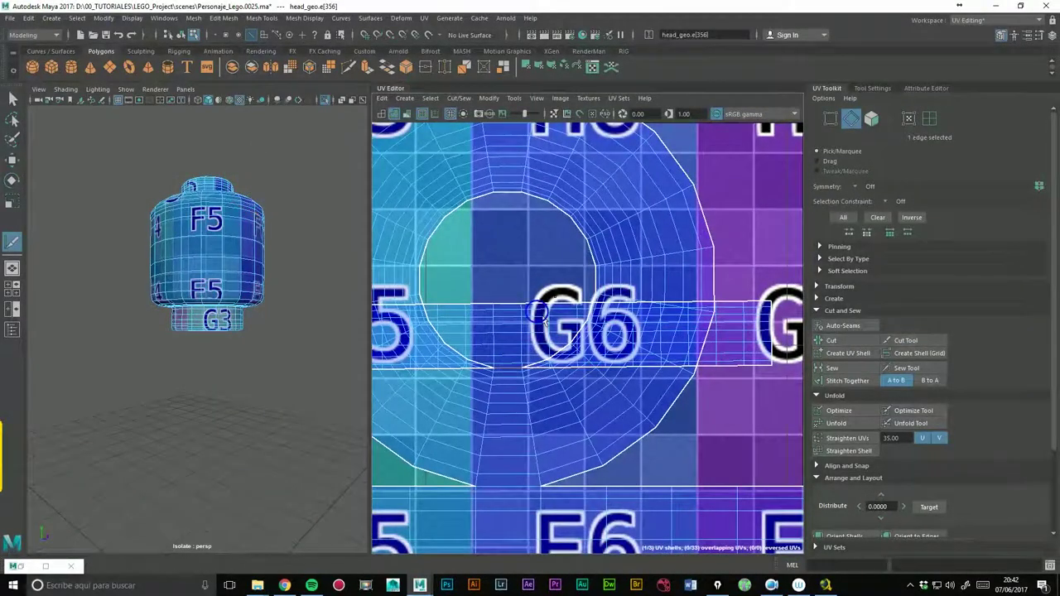
pyautogui.scroll(2, 537, 313)
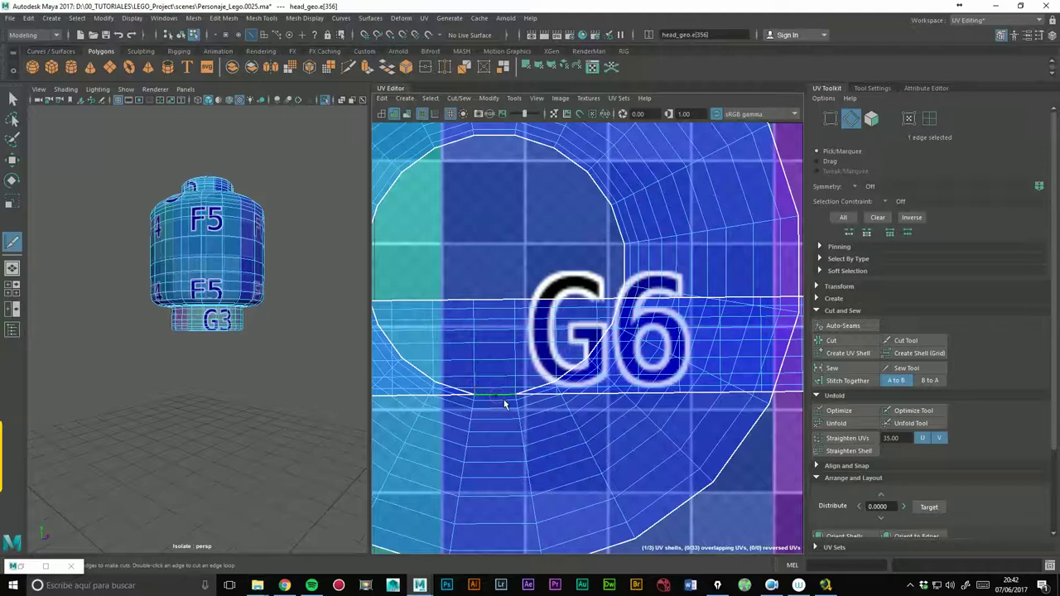
pyautogui.hotkey('ctrl', 'z')
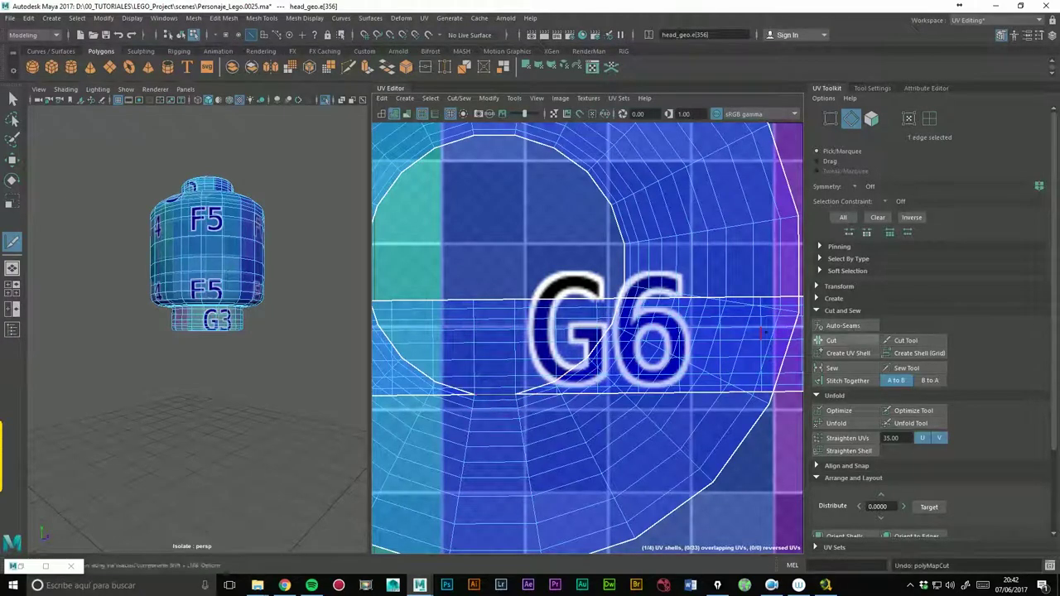
pyautogui.click(831, 340)
pyautogui.scroll(-4, 519, 277)
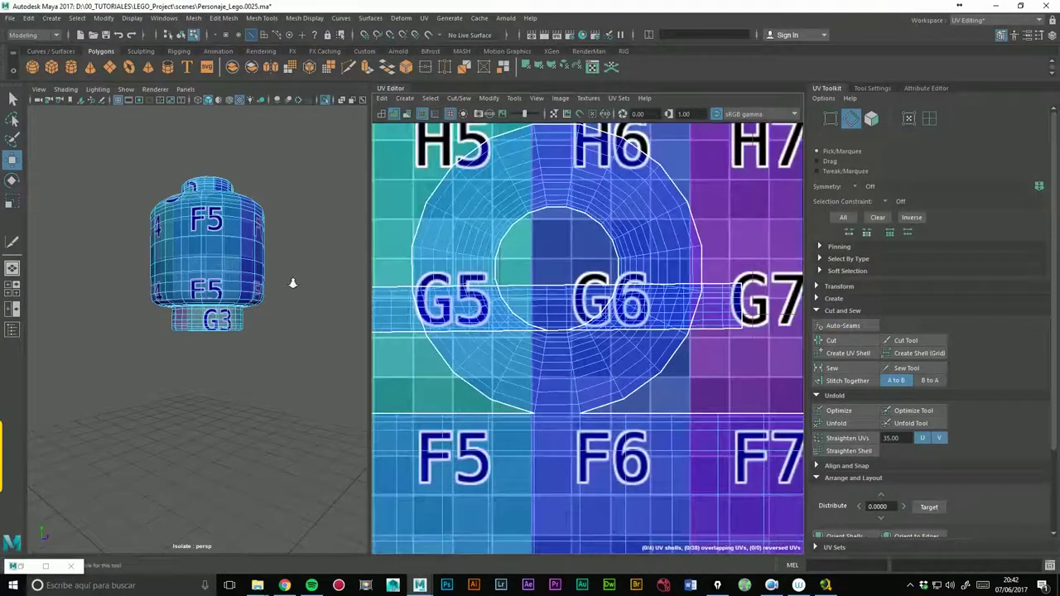
# Select the bar shell and move it left to the G1–G2 area.
pyautogui.click(929, 119)
pyautogui.scroll(-1, 580, 331)
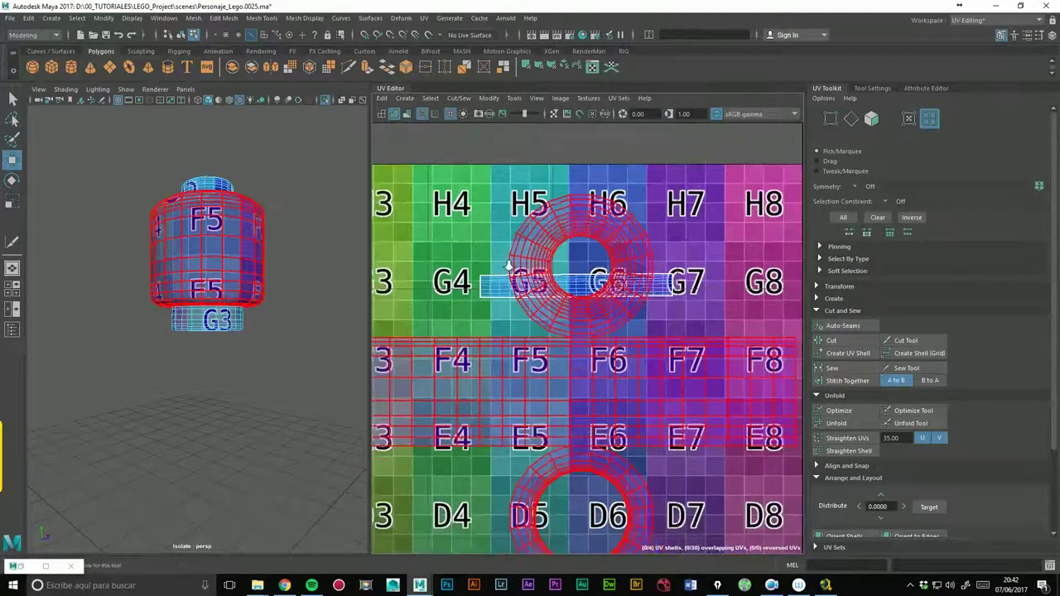
pyautogui.click(586, 279)
pyautogui.press('w')
pyautogui.scroll(-2, 635, 294)
pyautogui.moveTo(634, 294)
pyautogui.mouseDown(button='middle')
pyautogui.moveTo(426, 273)
pyautogui.moveTo(577, 325)
pyautogui.mouseUp(button='middle')
pyautogui.scroll(2, 576, 325)
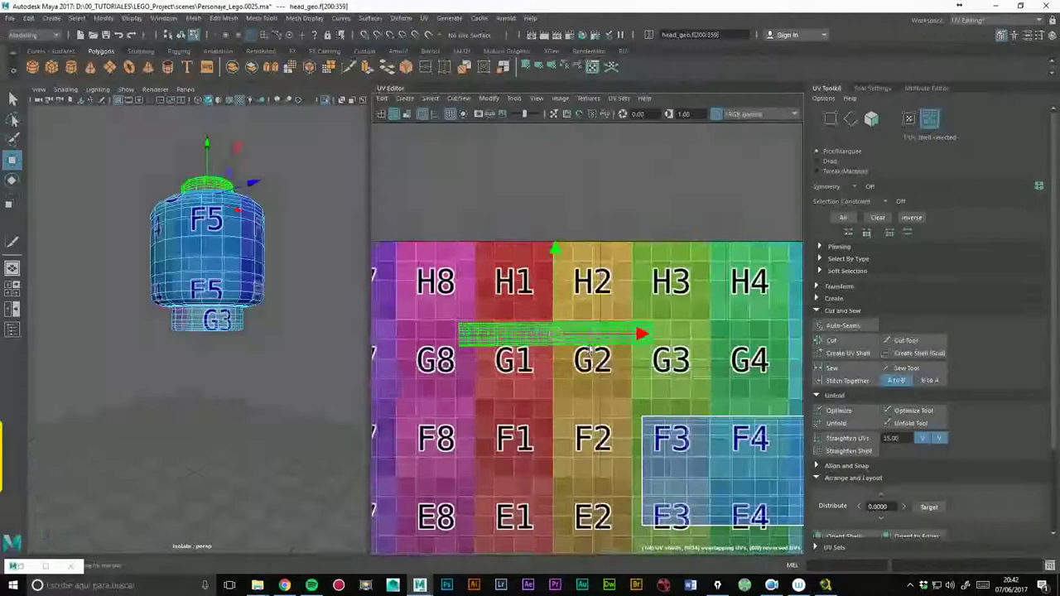
# Stitch a bar shell edge to the matching edge on the small cap shell.
pyautogui.moveTo(580, 332); pyautogui.dragTo(581, 311, button='right')
pyautogui.click(566, 357)
pyautogui.scroll(-1, 570, 356)
pyautogui.scroll(-2, 570, 356)
pyautogui.scroll(-1, 686, 332)
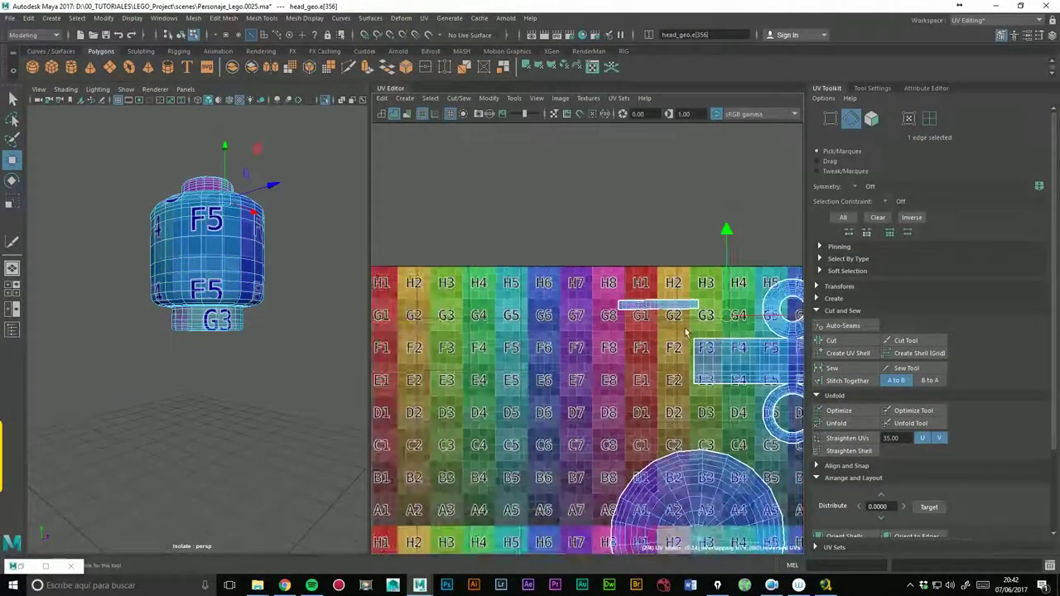
pyautogui.scroll(1, 686, 332)
pyautogui.scroll(2, 689, 357)
pyautogui.scroll(2, 689, 357)
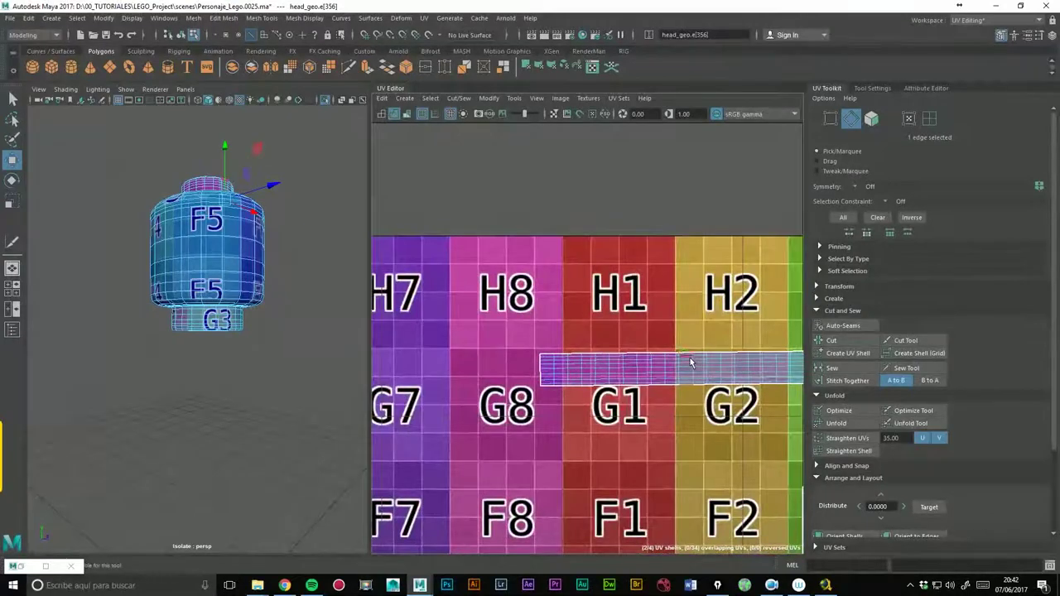
pyautogui.scroll(-2, 689, 357)
pyautogui.scroll(-1, 689, 357)
pyautogui.click(862, 383)
pyautogui.click(927, 381)
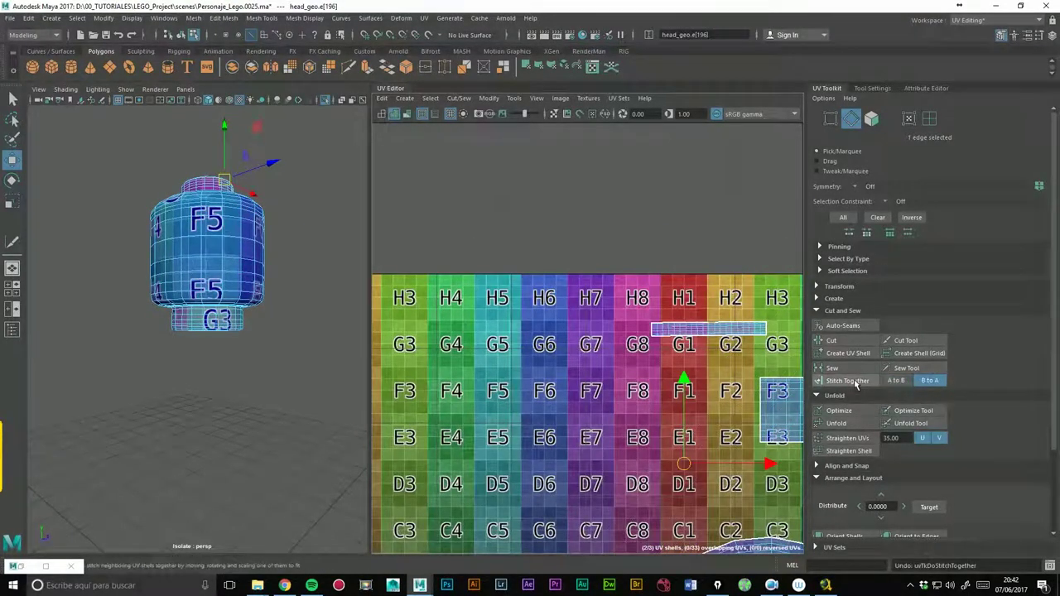
pyautogui.keyDown('alt'); pyautogui.moveTo(735, 326); pyautogui.dragTo(613, 348, button='middle'); pyautogui.keyUp('alt')
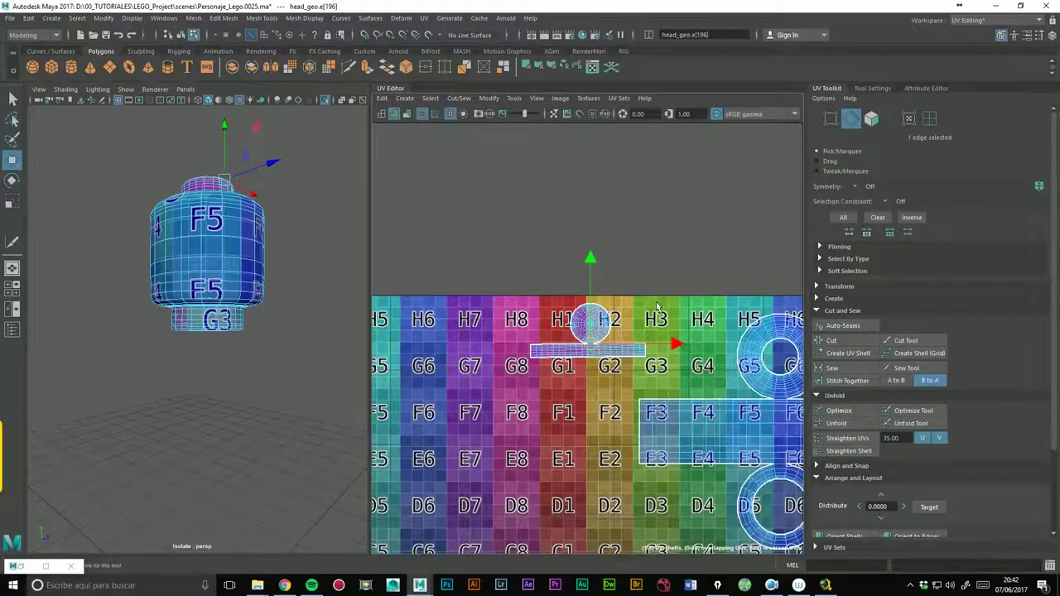
pyautogui.keyDown('alt'); pyautogui.moveTo(299, 209); pyautogui.dragTo(300, 350); pyautogui.keyUp('alt')
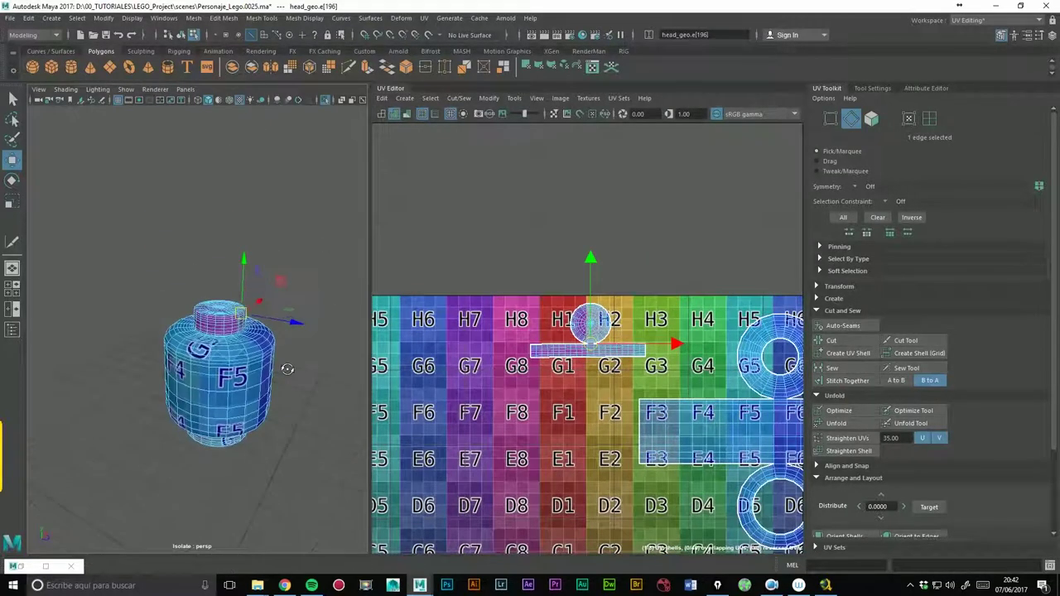
# Move the stitched band and cap shell down onto F8–F1.
pyautogui.click(930, 118)
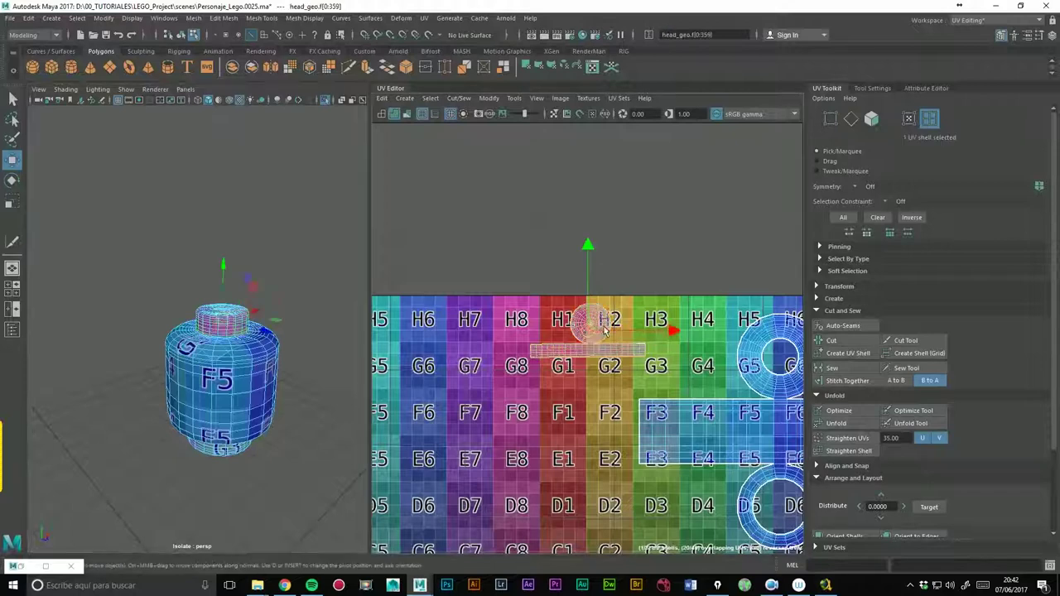
pyautogui.moveTo(590, 323); pyautogui.dragTo(539, 404)
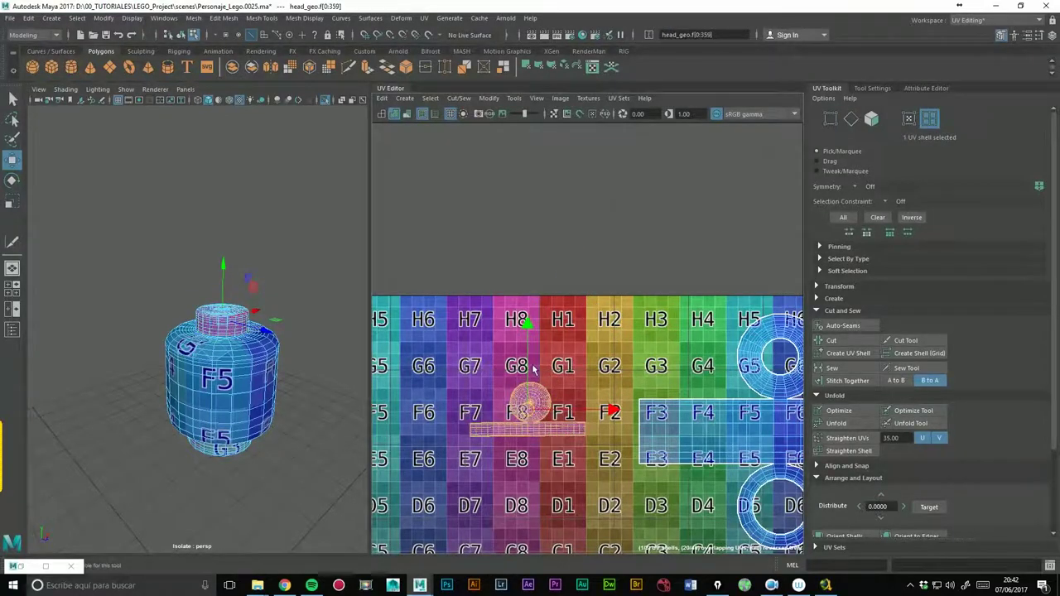
pyautogui.scroll(3, 506, 385)
pyautogui.keyDown('alt'); pyautogui.moveTo(641, 347); pyautogui.dragTo(696, 269, button='middle'); pyautogui.keyUp('alt')
pyautogui.scroll(1, 696, 268)
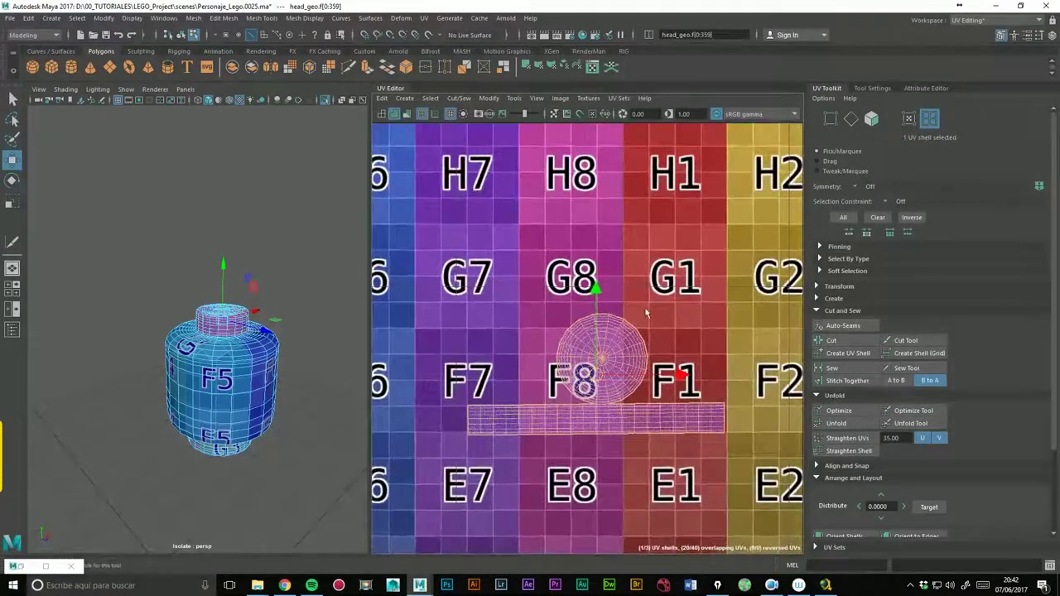
pyautogui.click(12, 180)
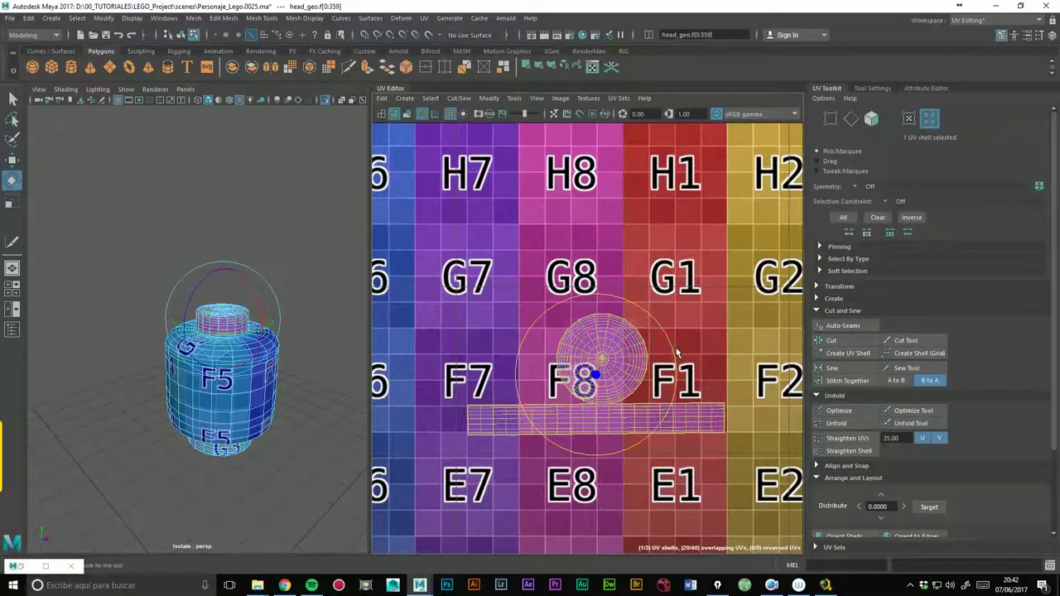
pyautogui.scroll(-3, 719, 309)
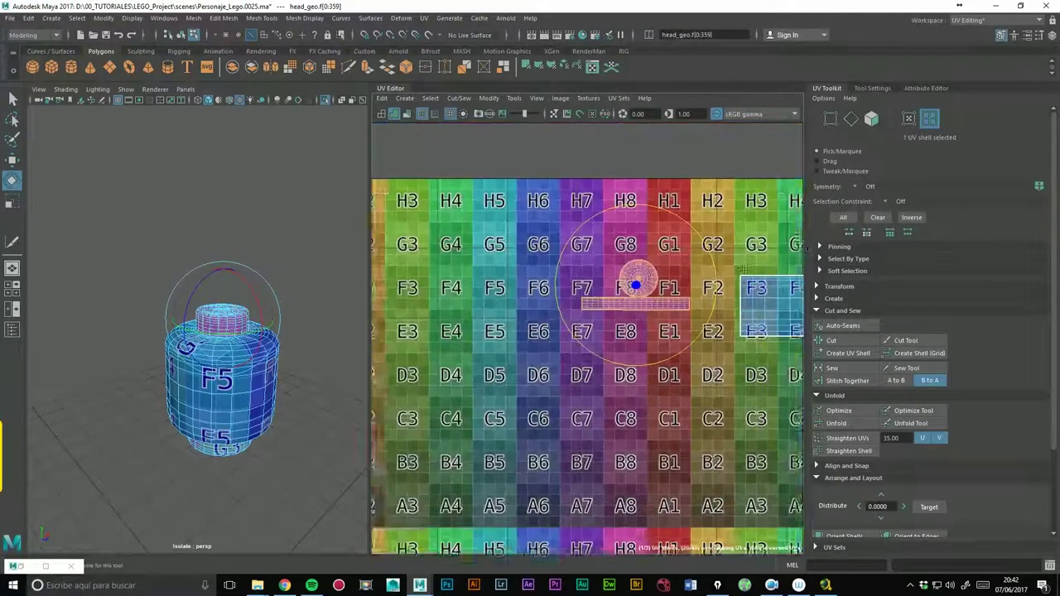
pyautogui.scroll(-1, 635, 285)
pyautogui.scroll(-1, 635, 286)
pyautogui.scroll(-1, 635, 286)
pyautogui.scroll(-1, 635, 286)
# Select all three UV shells and lay them out across the 0–1 UV space.
pyautogui.click(601, 228)
pyautogui.moveTo(464, 197); pyautogui.dragTo(793, 446)
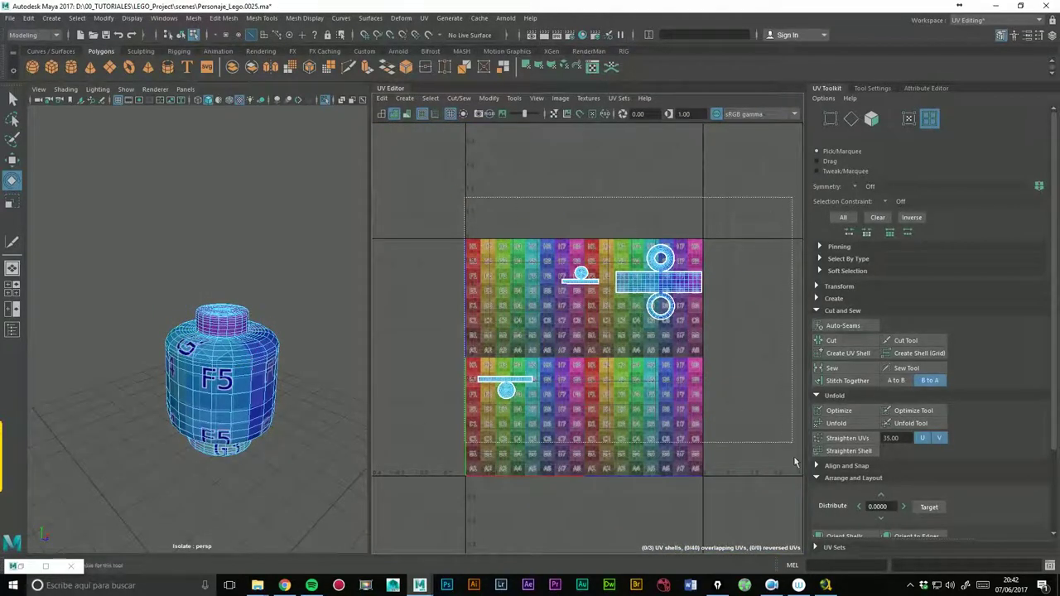
pyautogui.click(844, 381)
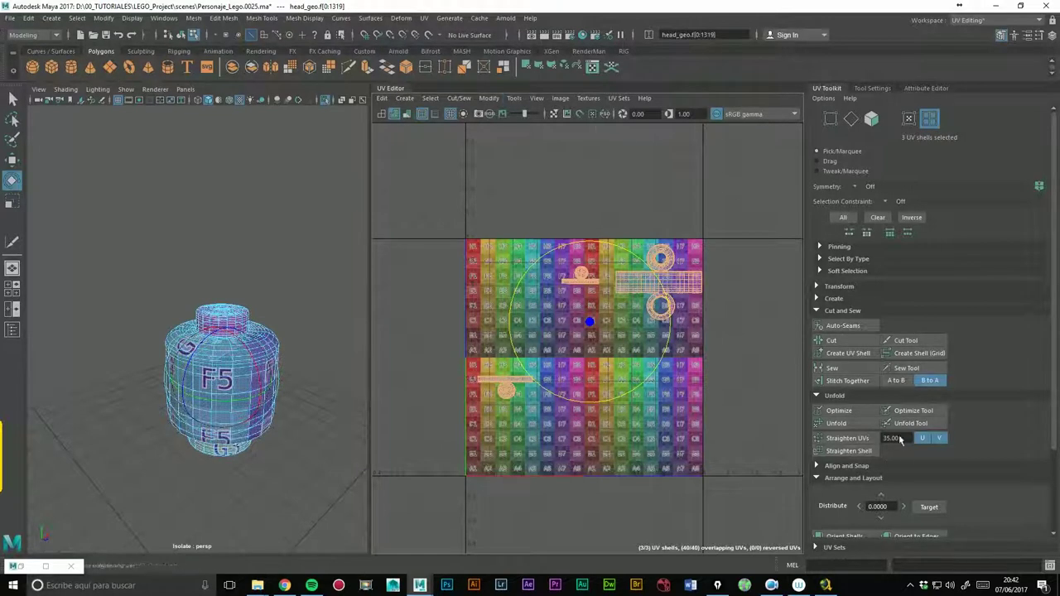
pyautogui.moveTo(1058, 375); pyautogui.dragTo(1052, 468)
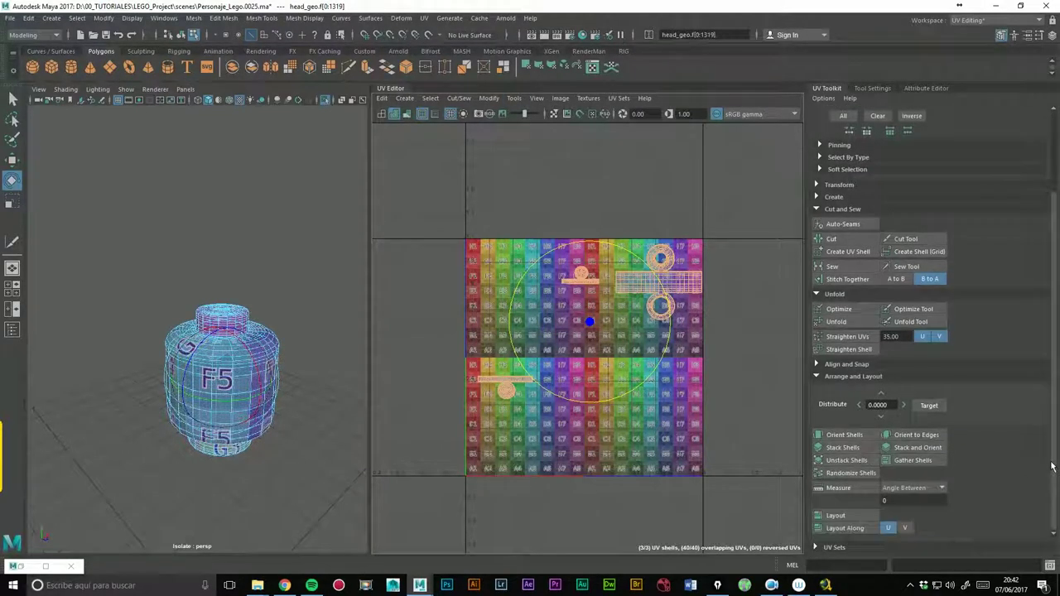
pyautogui.click(860, 521)
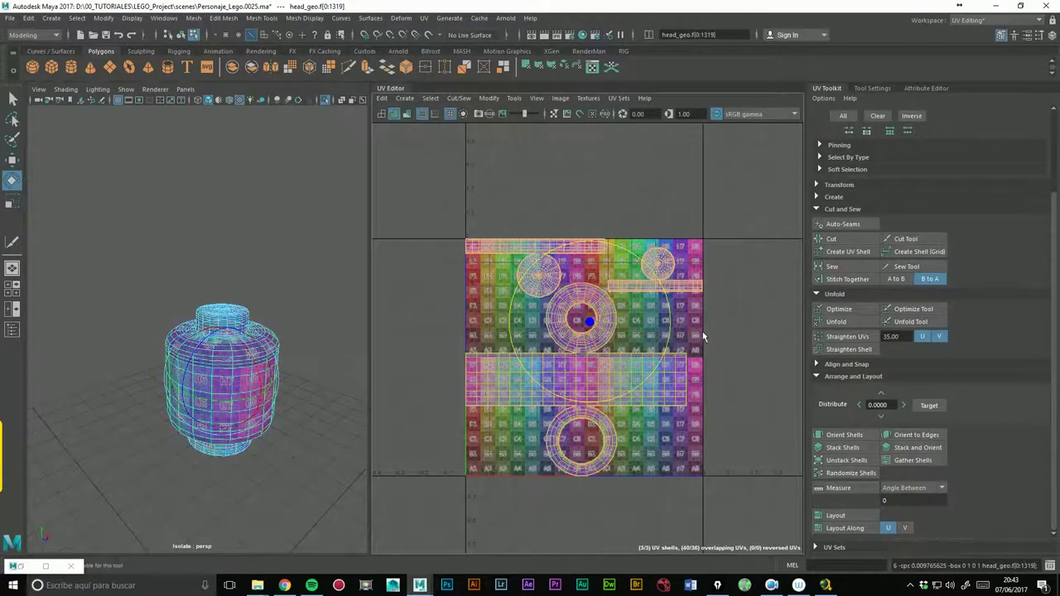
# Select the head mesh and recentre its UV layout in the UV editor.
pyautogui.moveTo(268, 376)
pyautogui.keyDown('alt'); pyautogui.mouseDown()
pyautogui.moveTo(303, 362)
pyautogui.moveTo(289, 353)
pyautogui.mouseUp(); pyautogui.keyUp('alt')
pyautogui.moveTo(227, 274); pyautogui.dragTo(287, 270, button='right')
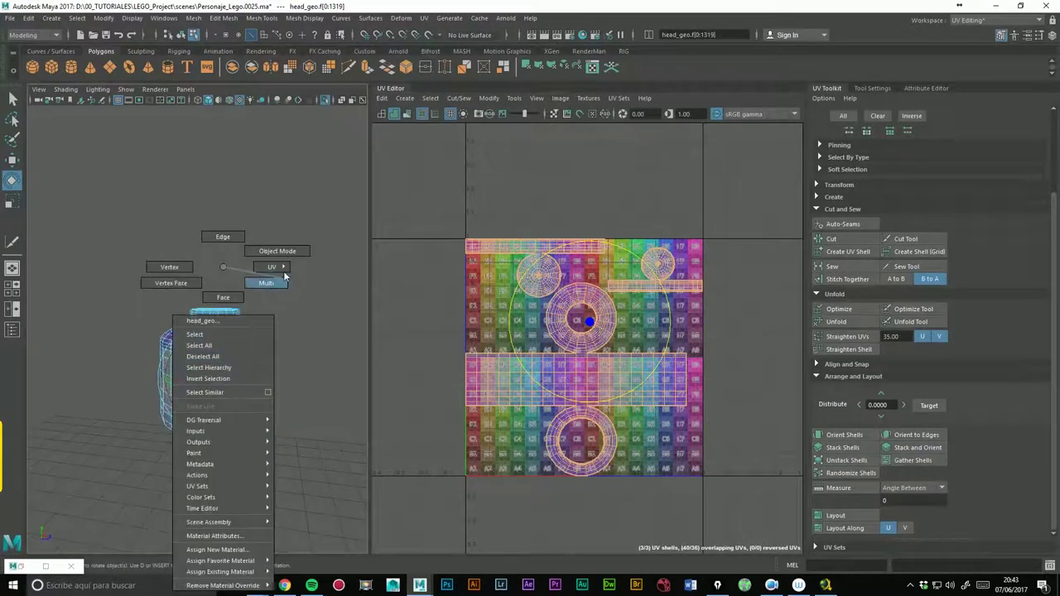
pyautogui.click(290, 313)
pyautogui.keyDown('alt'); pyautogui.moveTo(290, 312); pyautogui.dragTo(331, 309, button='right'); pyautogui.keyUp('alt')
pyautogui.click(280, 373)
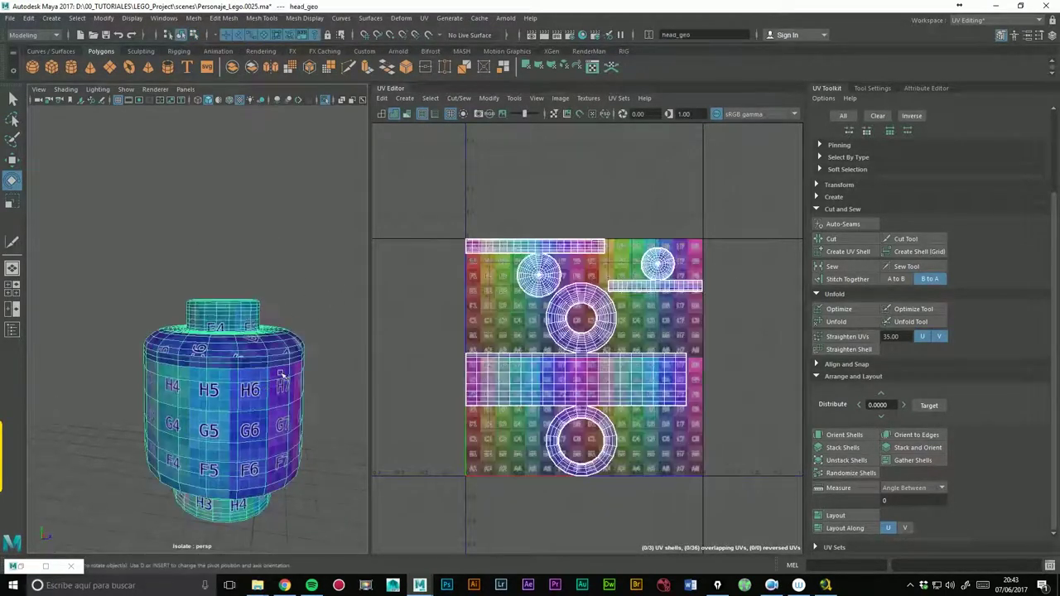
pyautogui.keyDown('alt'); pyautogui.moveTo(710, 357); pyautogui.dragTo(650, 347, button='middle'); pyautogui.keyUp('alt')
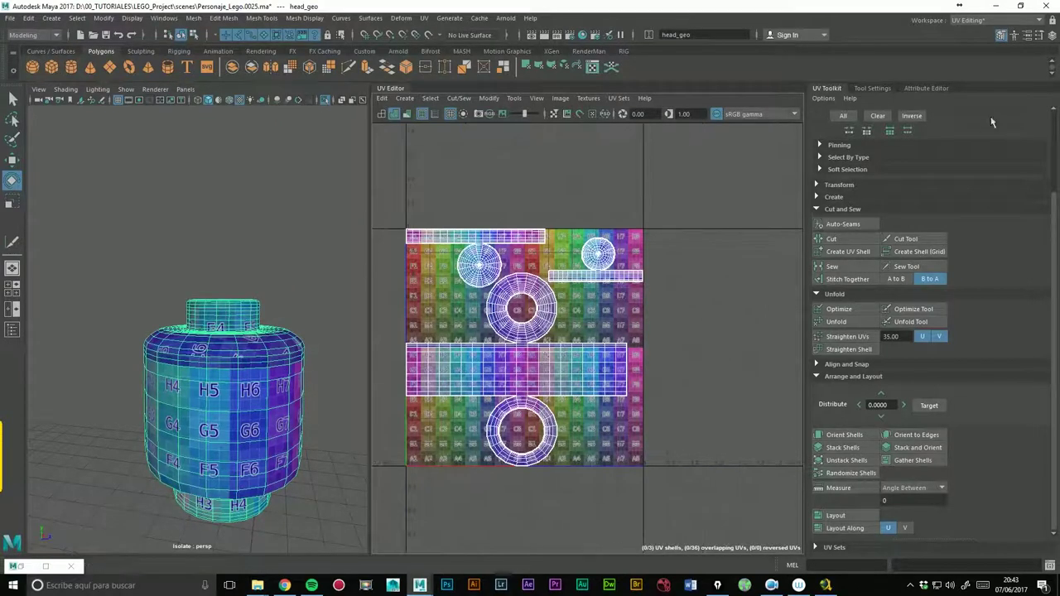
pyautogui.click(942, 88)
pyautogui.click(828, 88)
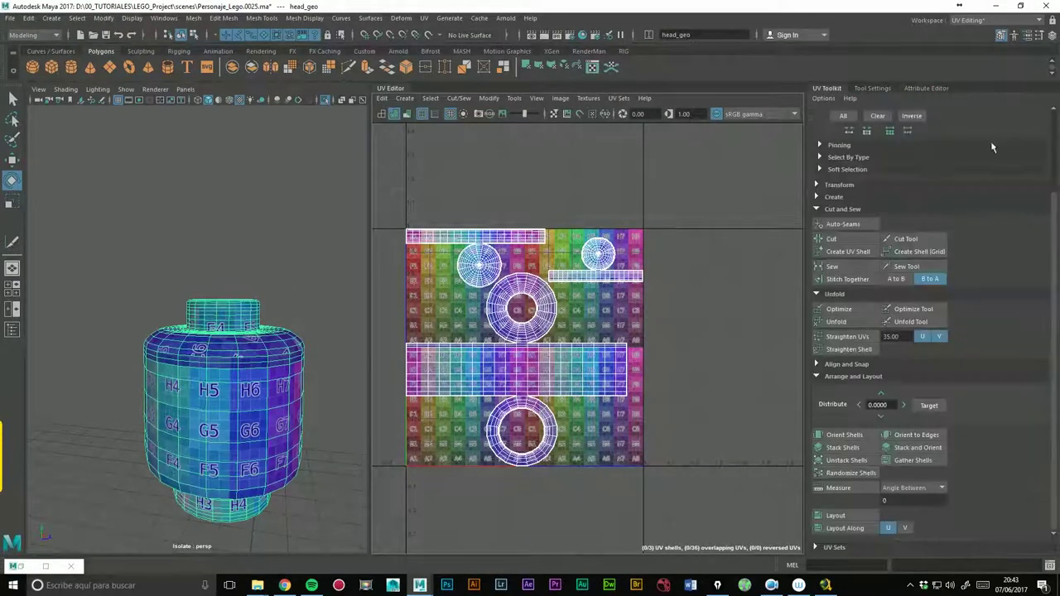
pyautogui.scroll(3, 1053, 207)
# Select the head's large body UV shell and nudge it slightly right.
pyautogui.click(929, 118)
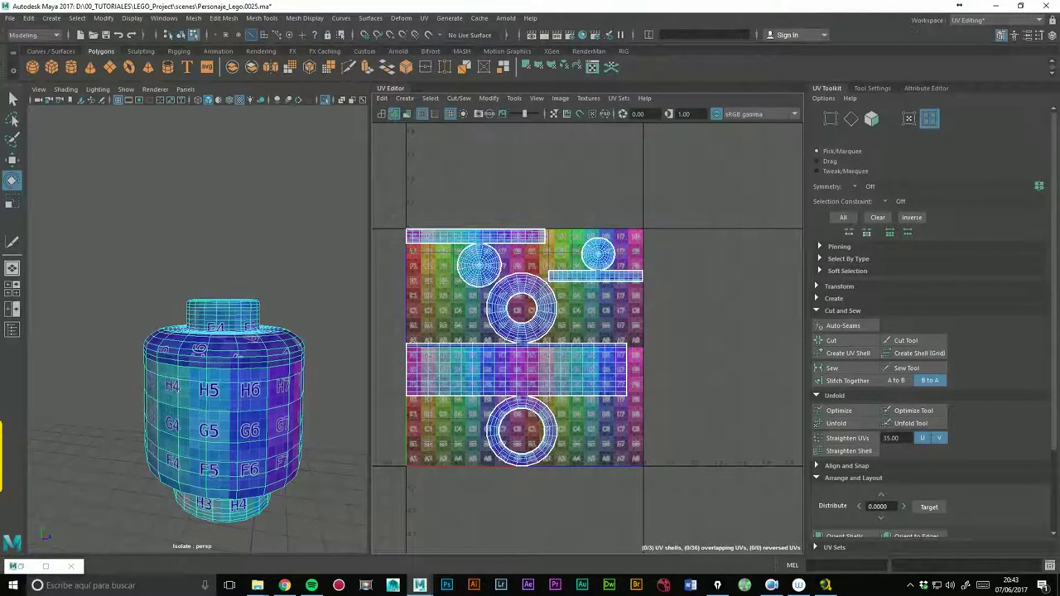
pyautogui.click(533, 391)
pyautogui.press('e')
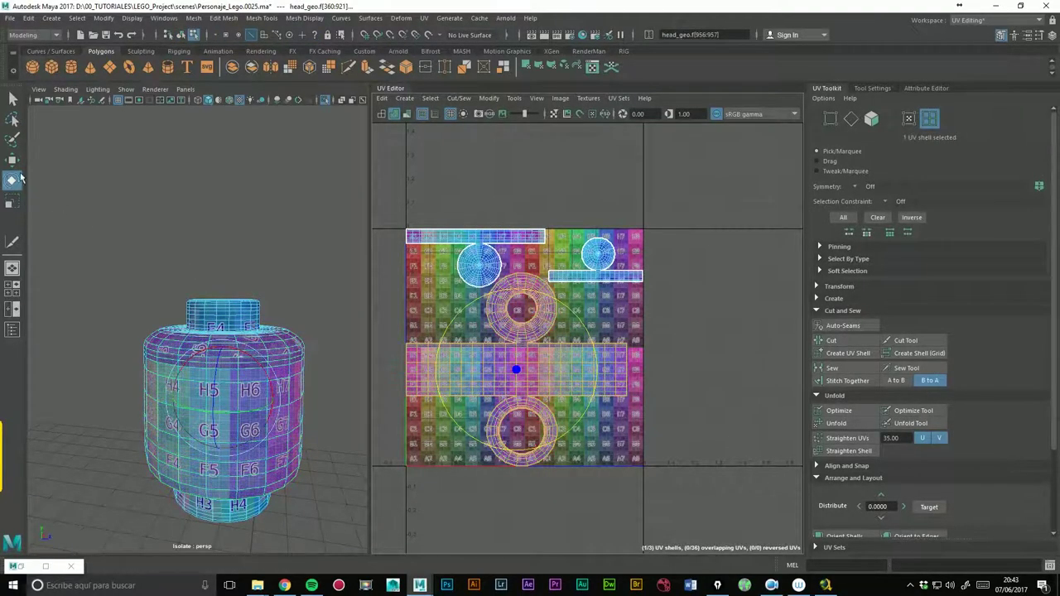
pyautogui.press('w')
pyautogui.moveTo(605, 372); pyautogui.dragTo(617, 377)
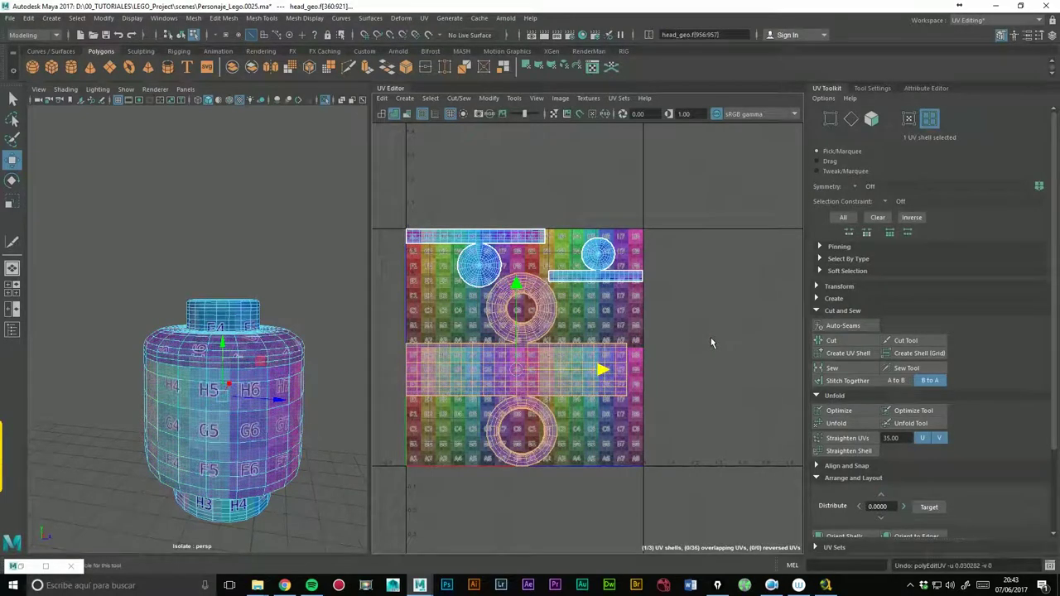
pyautogui.click(711, 338)
# Clear the selection and zoom out to view the whole head.
pyautogui.scroll(-2, 709, 286)
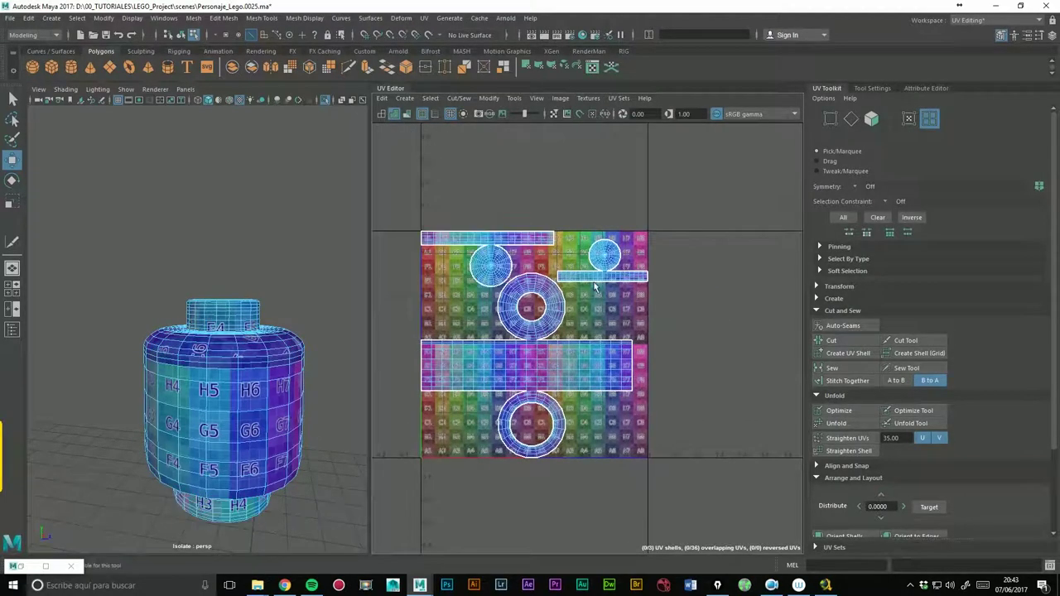
pyautogui.click(563, 300)
pyautogui.rightClick(551, 294)
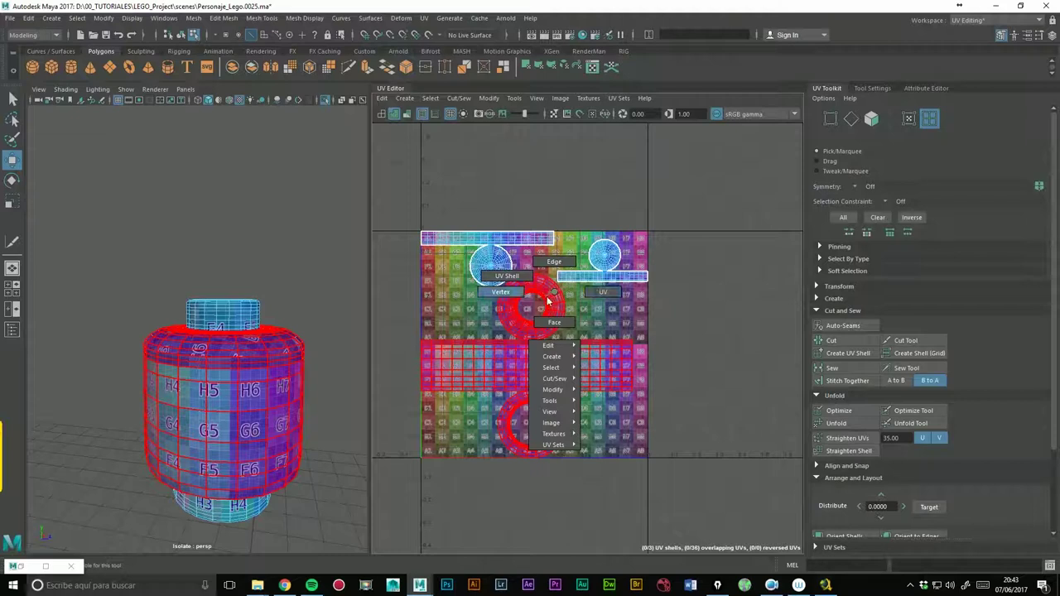
pyautogui.click(331, 249)
pyautogui.rightClick(300, 263)
pyautogui.click(305, 266)
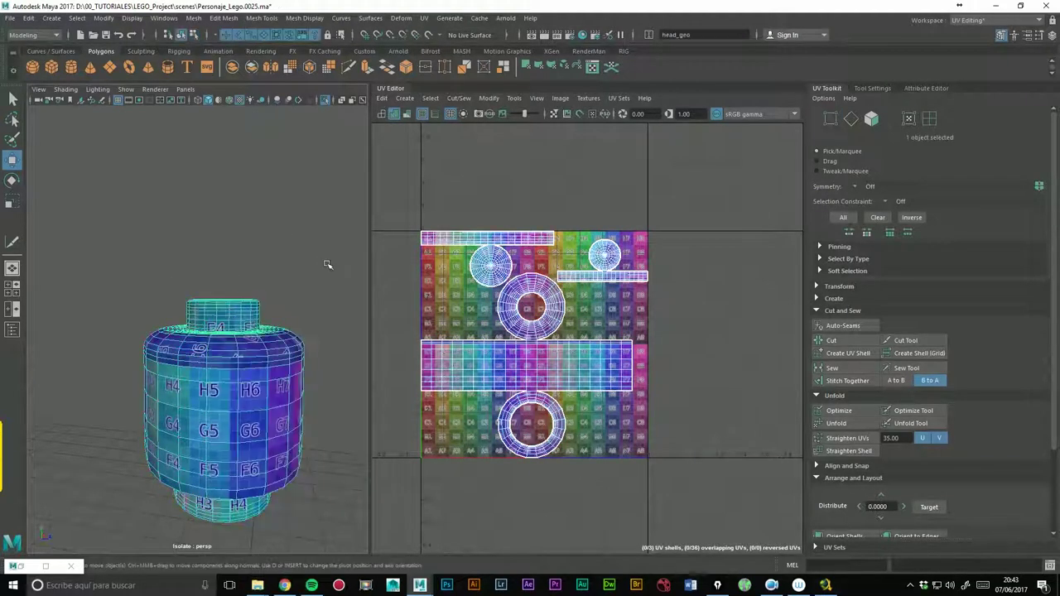
pyautogui.click(307, 267)
pyautogui.keyDown('alt'); pyautogui.moveTo(276, 255); pyautogui.dragTo(199, 240, button='right'); pyautogui.keyUp('alt')
pyautogui.moveTo(218, 324)
pyautogui.keyDown('alt'); pyautogui.mouseDown()
pyautogui.moveTo(277, 268)
pyautogui.moveTo(269, 327)
pyautogui.mouseUp(); pyautogui.keyUp('alt')
# Save the scene and frame the selected head with the whole figure visible.
pyautogui.press('f')
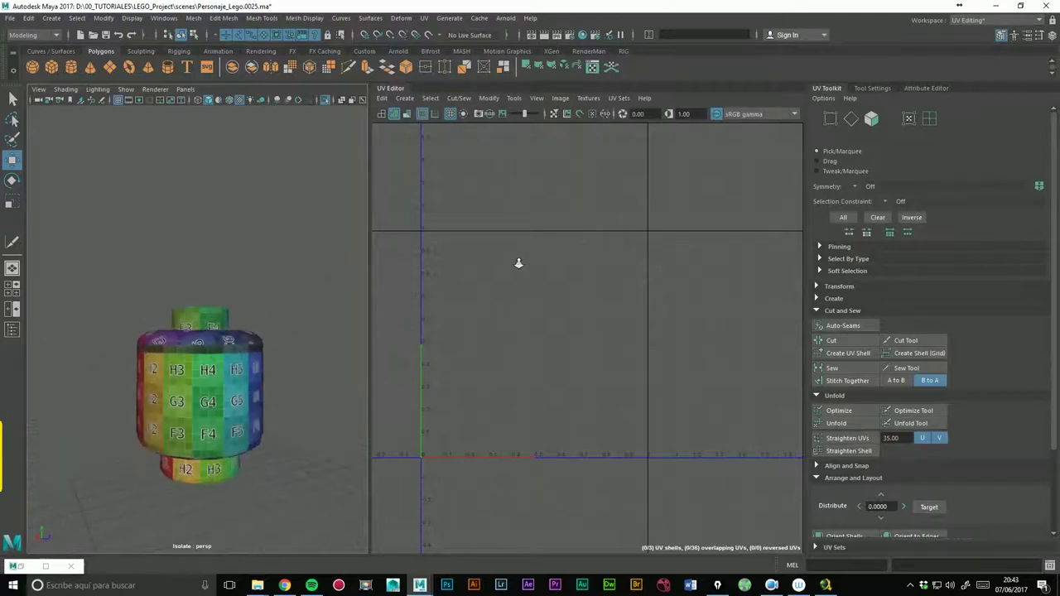
pyautogui.click(109, 37)
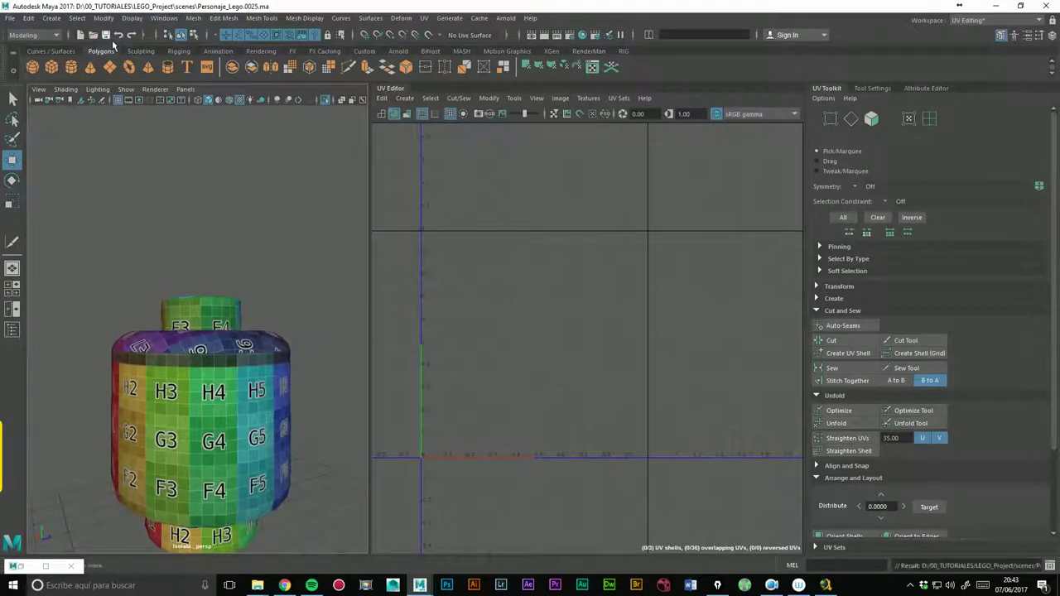
pyautogui.click(256, 354)
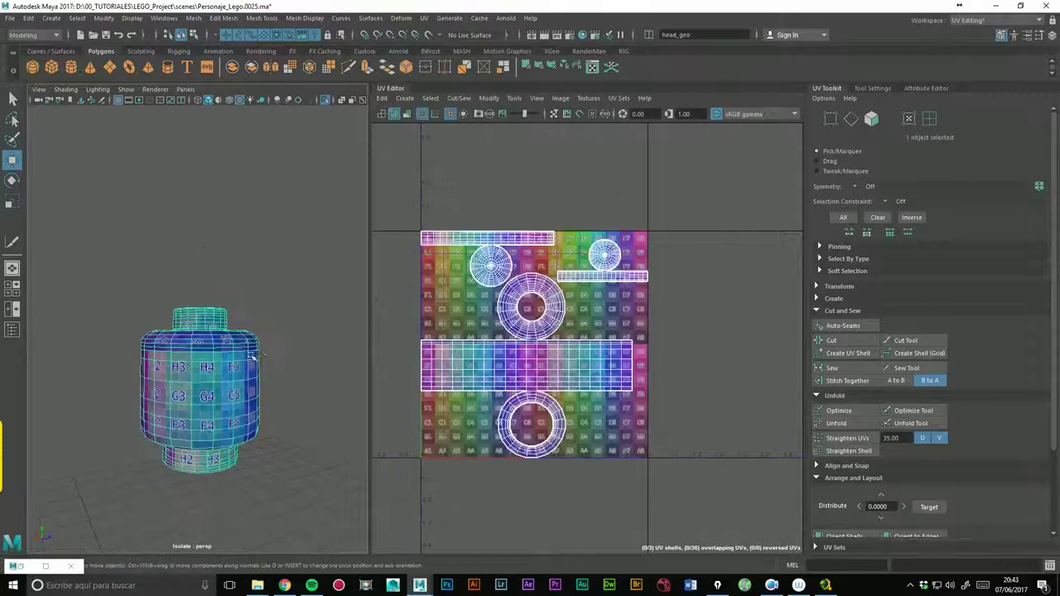
pyautogui.click(327, 100)
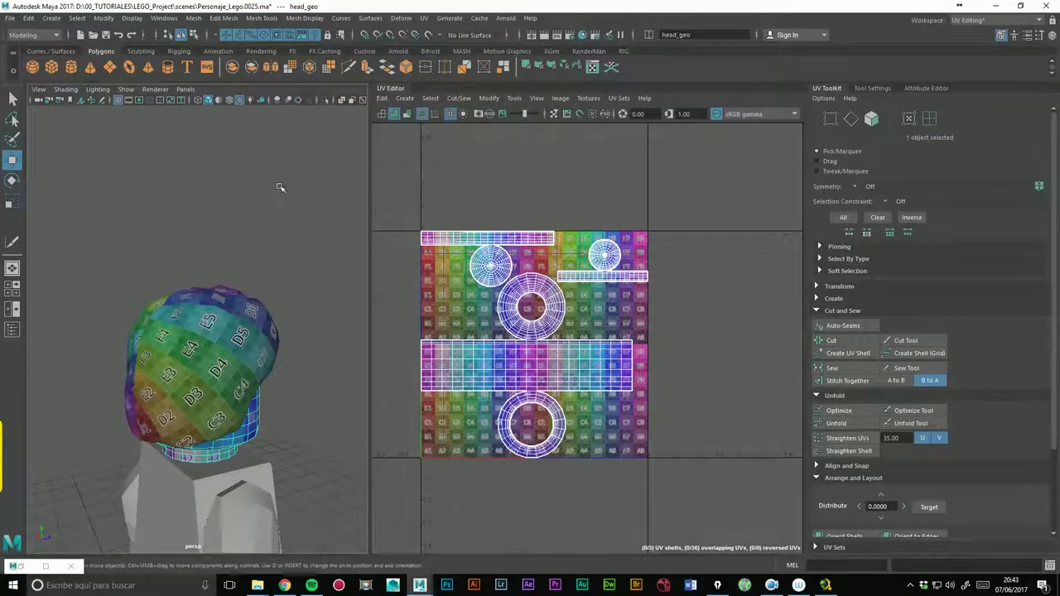
pyautogui.press('f')
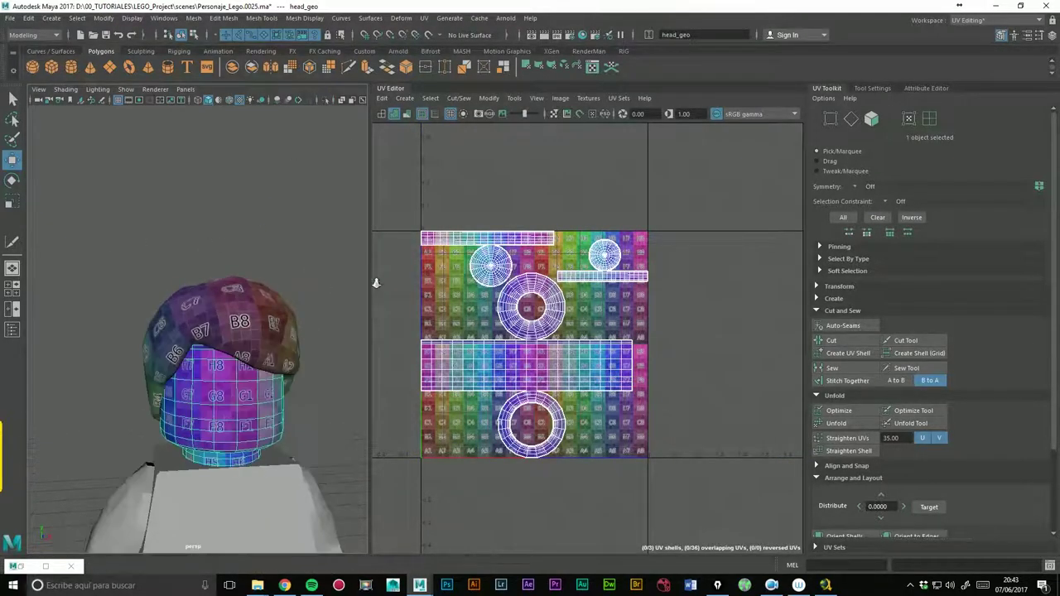
pyautogui.click(235, 103)
pyautogui.click(236, 102)
# Isolate the head and tumble around it to inspect the checker texture.
pyautogui.click(325, 100)
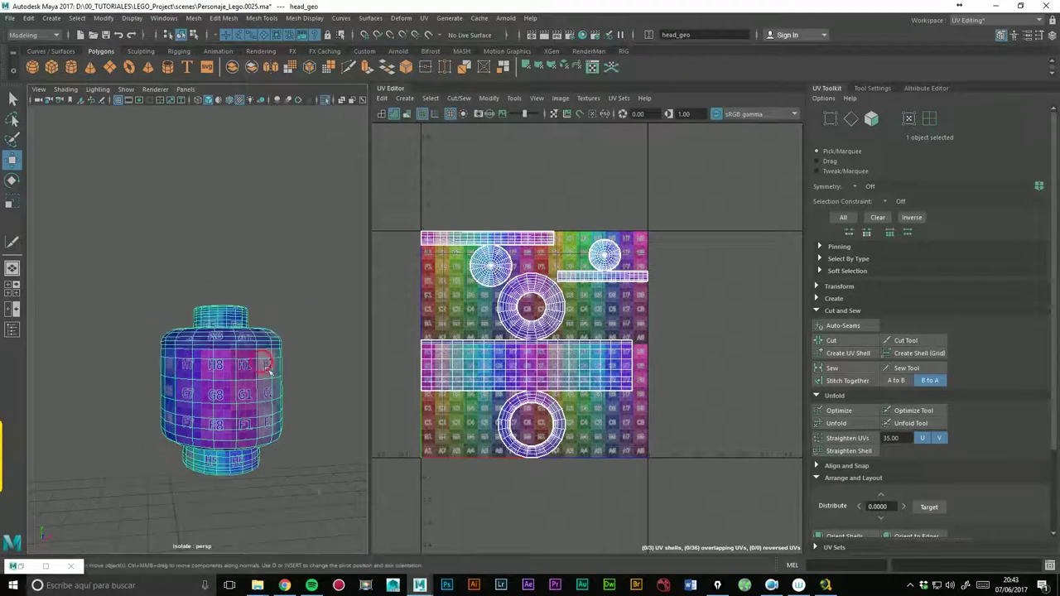
pyautogui.keyDown('alt'); pyautogui.moveTo(252, 375); pyautogui.dragTo(252, 352); pyautogui.keyUp('alt')
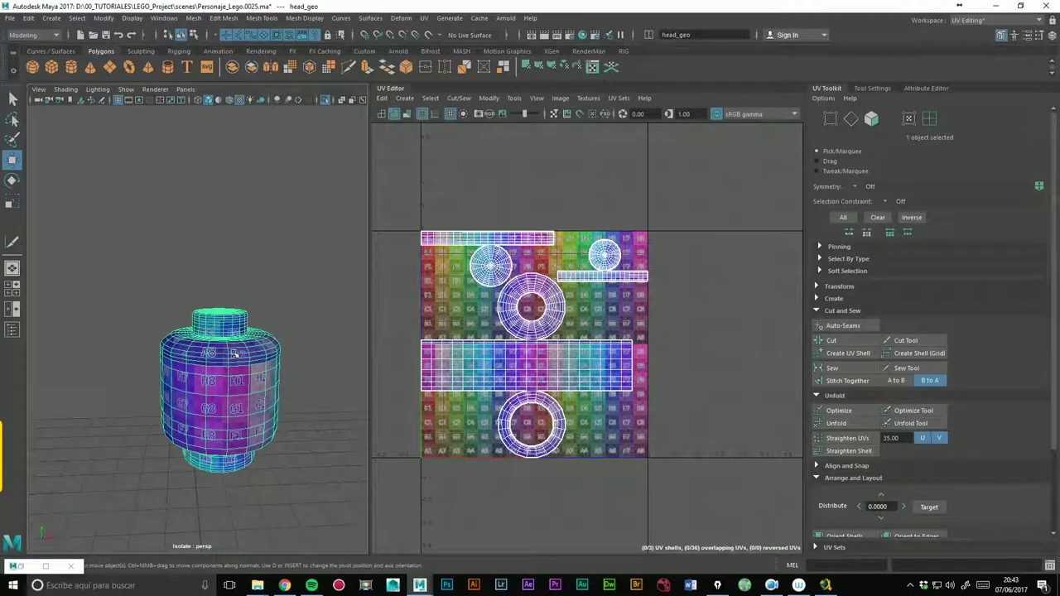
pyautogui.scroll(5, 273, 373)
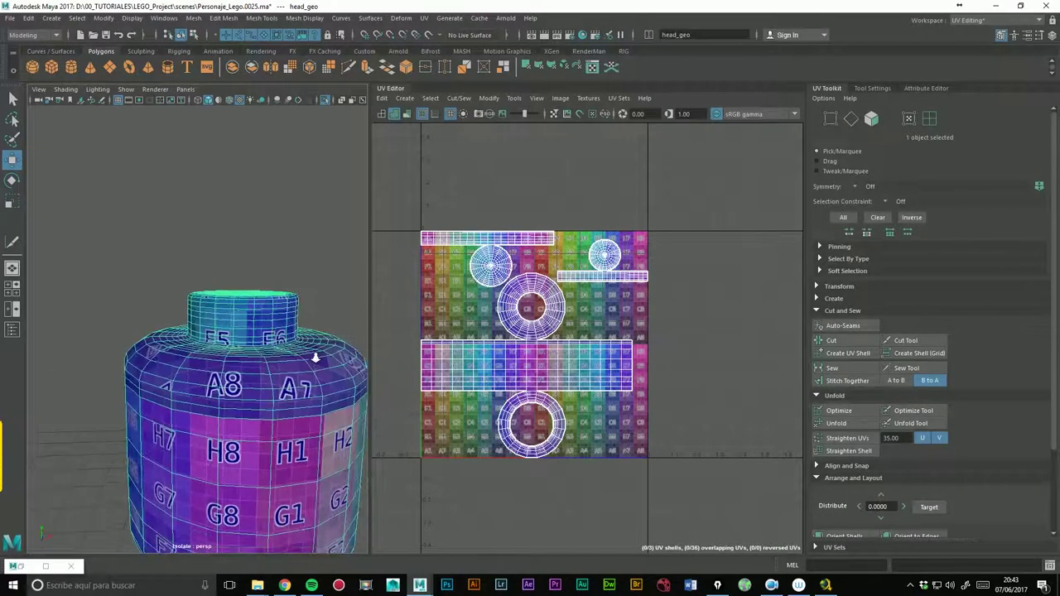
pyautogui.scroll(-4, 267, 359)
pyautogui.scroll(1, 270, 351)
# Turn off isolation, orbit out to view the whole figure, and select the chest.
pyautogui.click(325, 100)
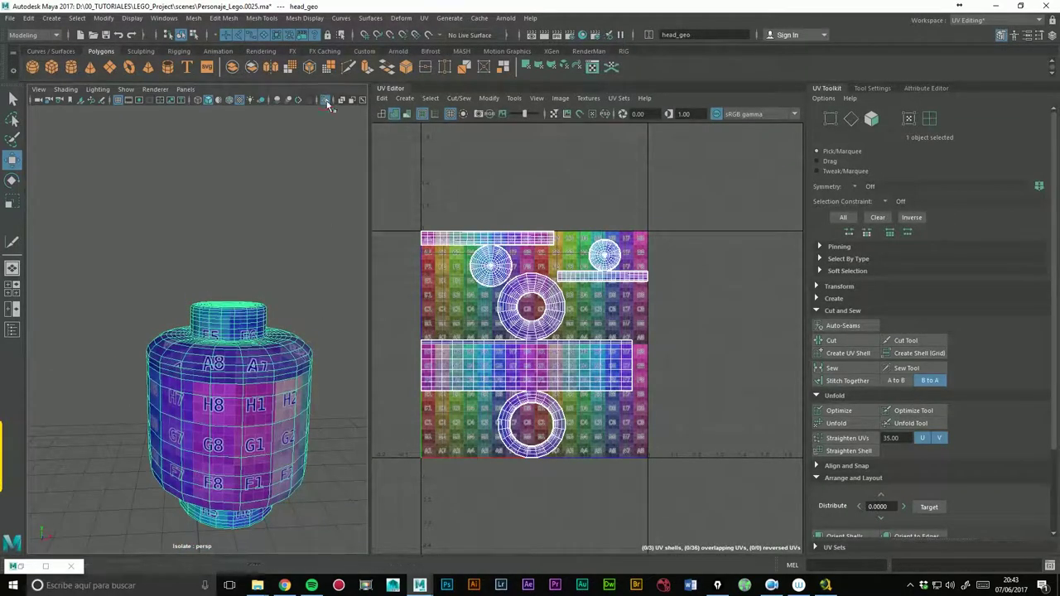
pyautogui.moveTo(249, 347)
pyautogui.keyDown('alt'); pyautogui.mouseDown()
pyautogui.moveTo(243, 283)
pyautogui.moveTo(276, 313)
pyautogui.mouseUp(); pyautogui.keyUp('alt')
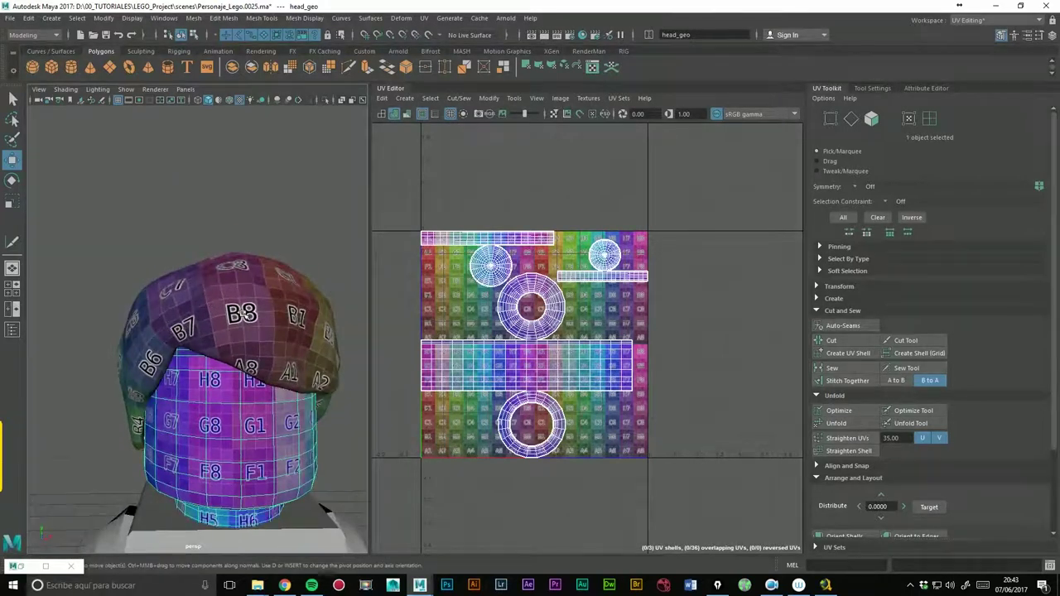
pyautogui.scroll(-5, 242, 314)
pyautogui.moveTo(241, 315)
pyautogui.keyDown('alt'); pyautogui.mouseDown()
pyautogui.moveTo(331, 325)
pyautogui.moveTo(294, 322)
pyautogui.mouseUp(); pyautogui.keyUp('alt')
pyautogui.click(338, 327)
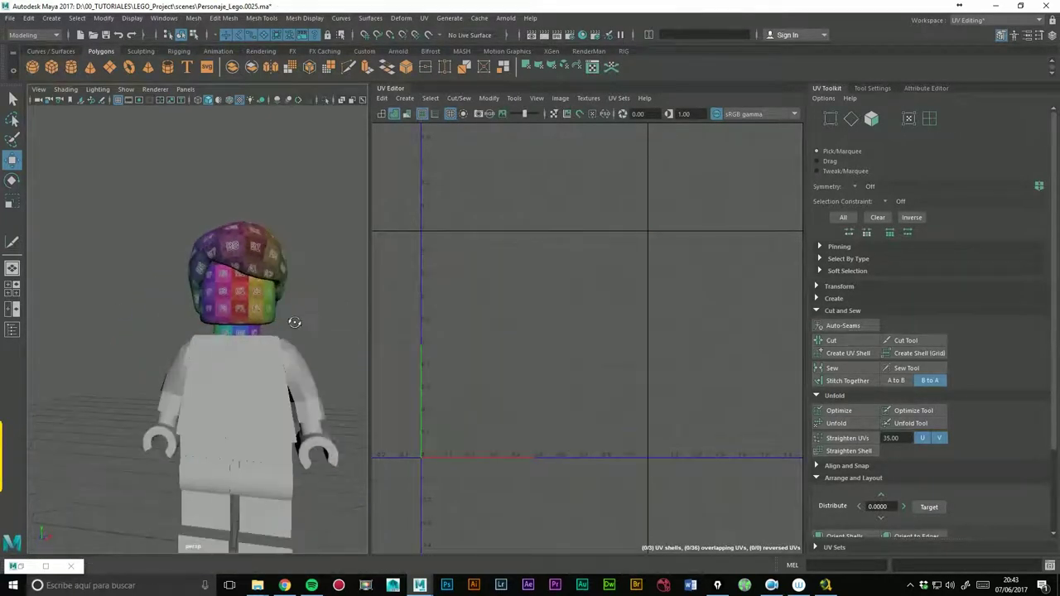
pyautogui.scroll(3, 234, 290)
pyautogui.scroll(2, 237, 304)
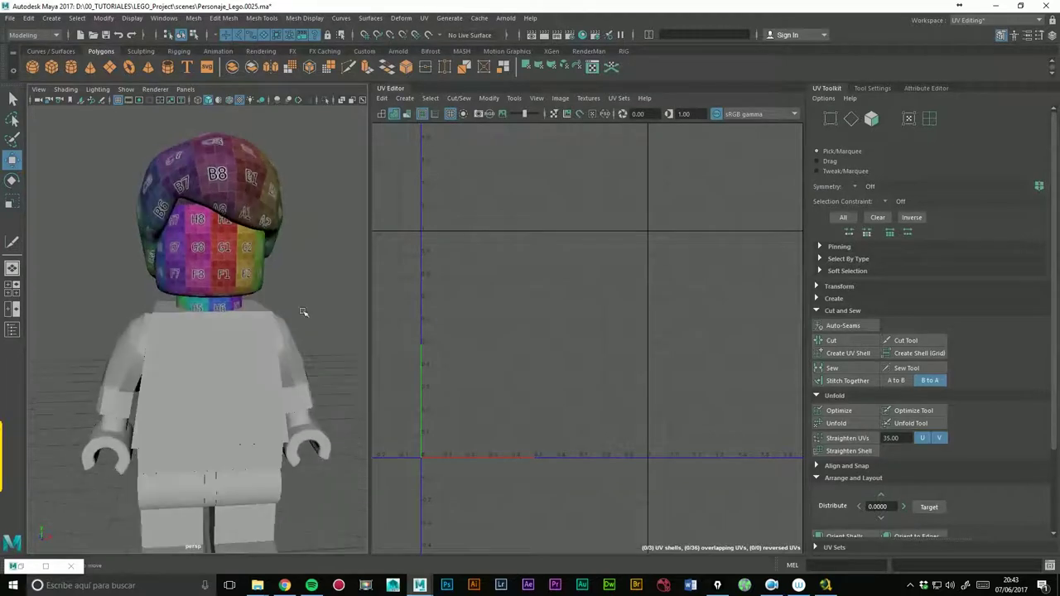
pyautogui.click(254, 349)
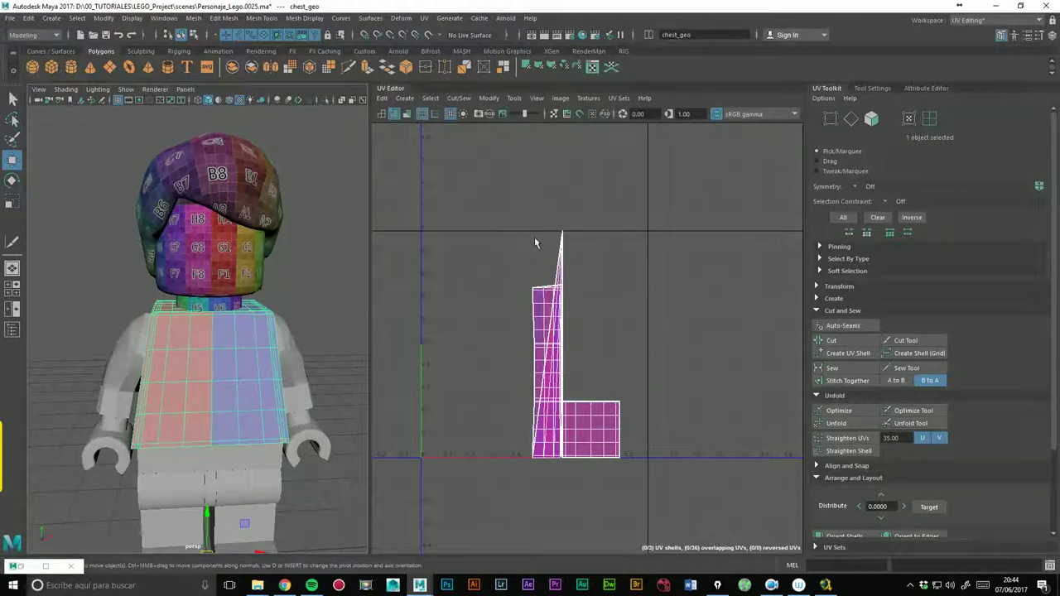
# Sew all the chest's UV edges into one shell and isolate the chest.
pyautogui.moveTo(547, 286); pyautogui.dragTo(580, 296, button='right')
pyautogui.moveTo(482, 203); pyautogui.dragTo(668, 484)
pyautogui.click(832, 368)
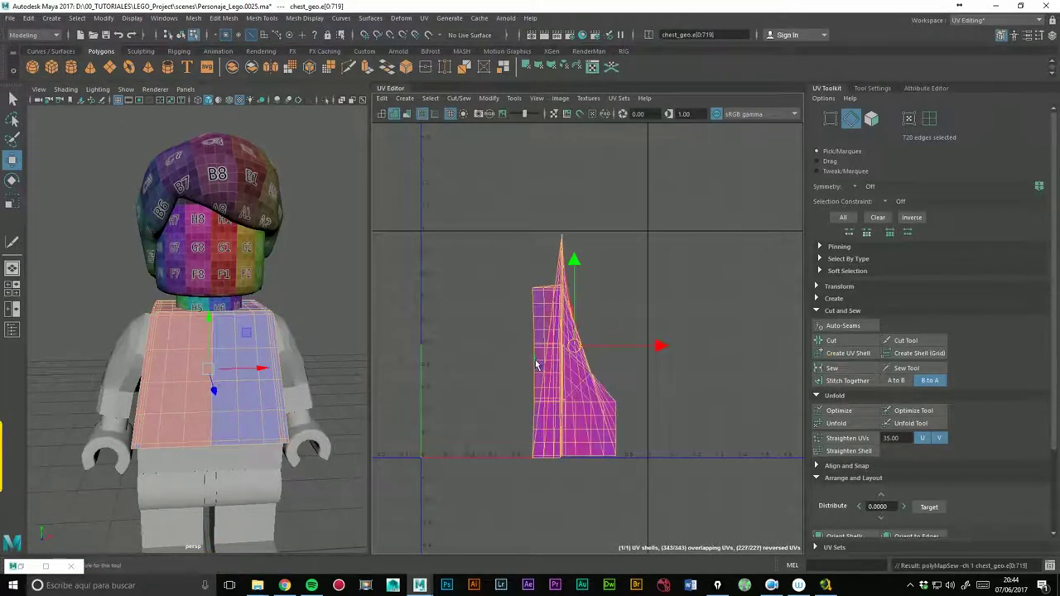
pyautogui.click(326, 99)
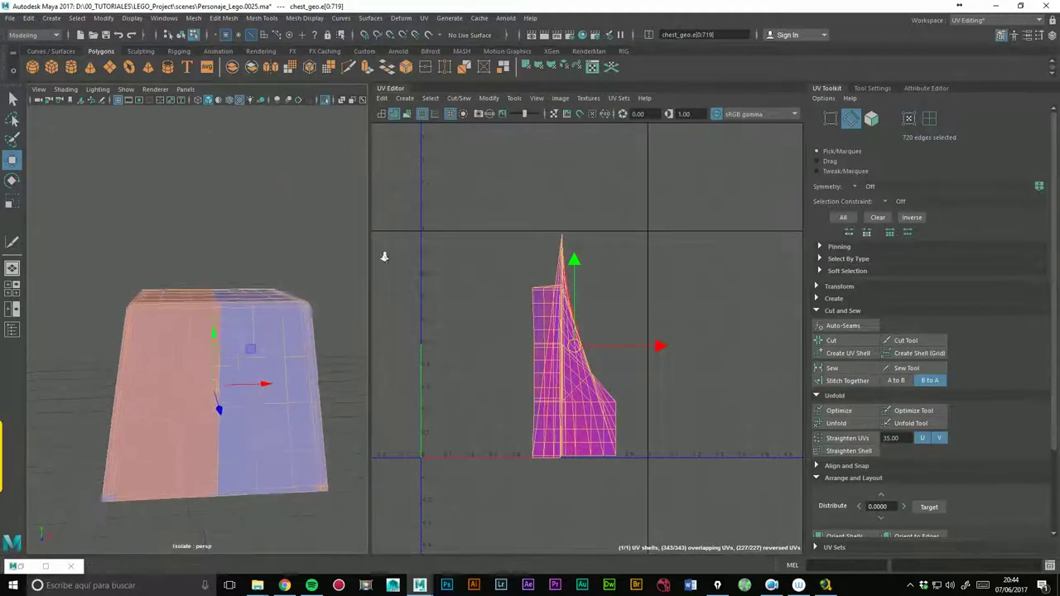
pyautogui.keyDown('alt'); pyautogui.moveTo(190, 389); pyautogui.dragTo(225, 335); pyautogui.keyUp('alt')
pyautogui.moveTo(263, 335); pyautogui.dragTo(262, 322, button='right')
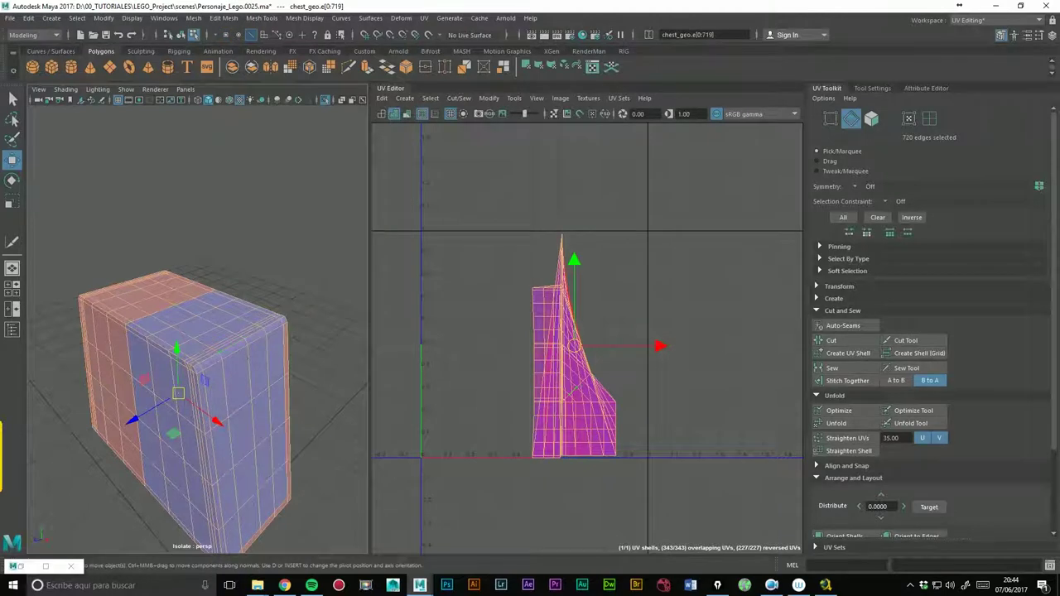
# Cut seams along the chest's corner edges with the 3D Cut and Sew UV Tool.
pyautogui.click(425, 19)
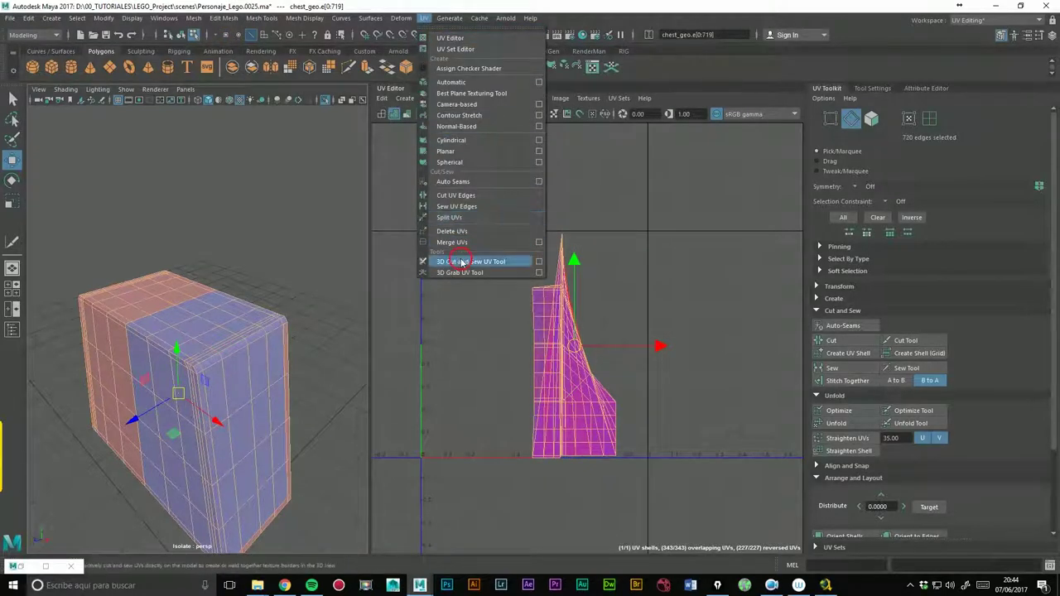
pyautogui.click(467, 263)
pyautogui.click(212, 361)
pyautogui.keyDown('alt'); pyautogui.moveTo(216, 365); pyautogui.dragTo(146, 349); pyautogui.keyUp('alt')
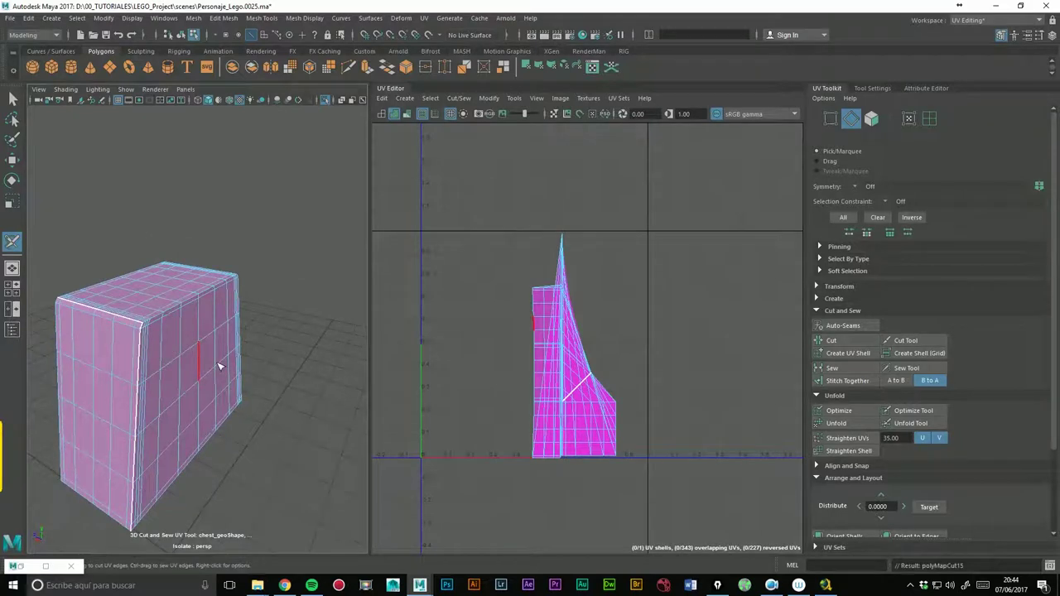
pyautogui.scroll(5, 217, 362)
pyautogui.click(240, 384)
pyautogui.scroll(-5, 240, 384)
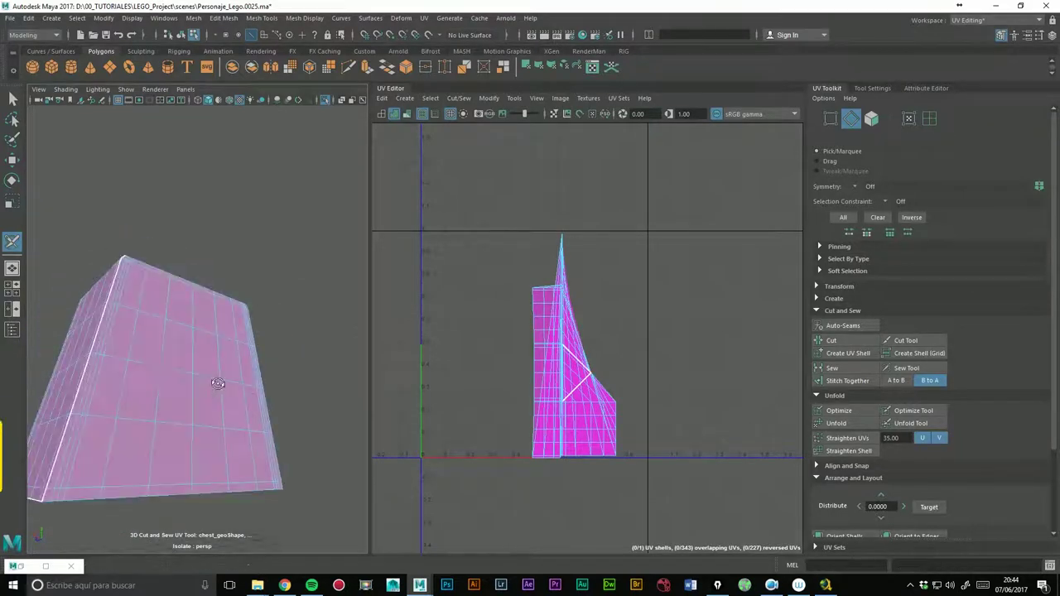
pyautogui.keyDown('alt'); pyautogui.moveTo(241, 384); pyautogui.dragTo(132, 416); pyautogui.keyUp('alt')
pyautogui.moveTo(311, 302)
pyautogui.keyDown('alt'); pyautogui.mouseDown()
pyautogui.moveTo(236, 343)
pyautogui.moveTo(266, 336)
pyautogui.moveTo(367, 402)
pyautogui.moveTo(329, 398)
pyautogui.moveTo(268, 303)
pyautogui.mouseUp(); pyautogui.keyUp('alt')
pyautogui.click(246, 331)
# Return to plain selection and marquee-select all the chest's UV edges.
pyautogui.scroll(-3, 304, 288)
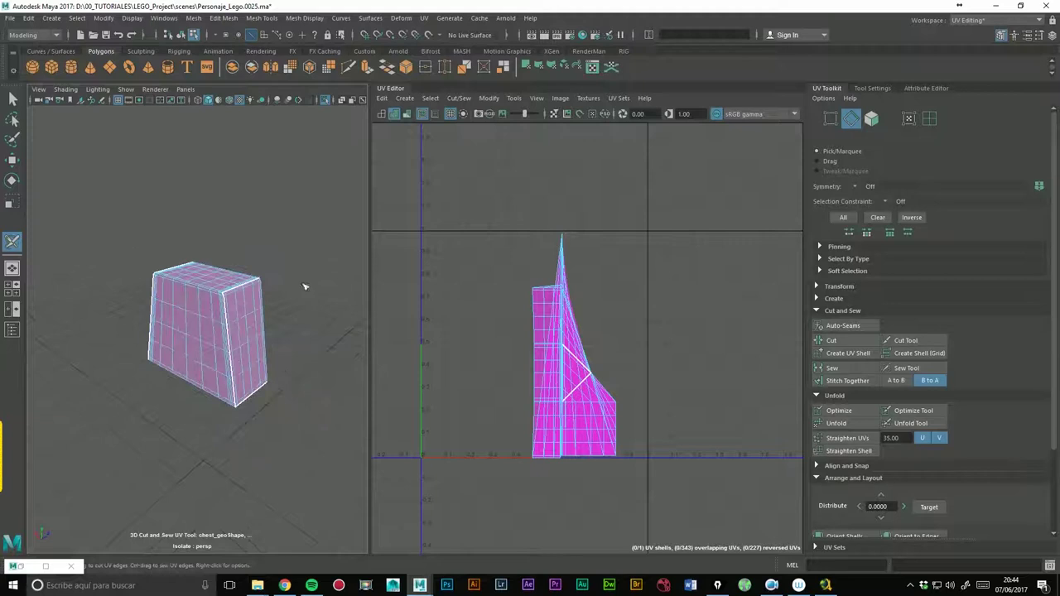
pyautogui.press('q')
pyautogui.moveTo(480, 207); pyautogui.dragTo(641, 467)
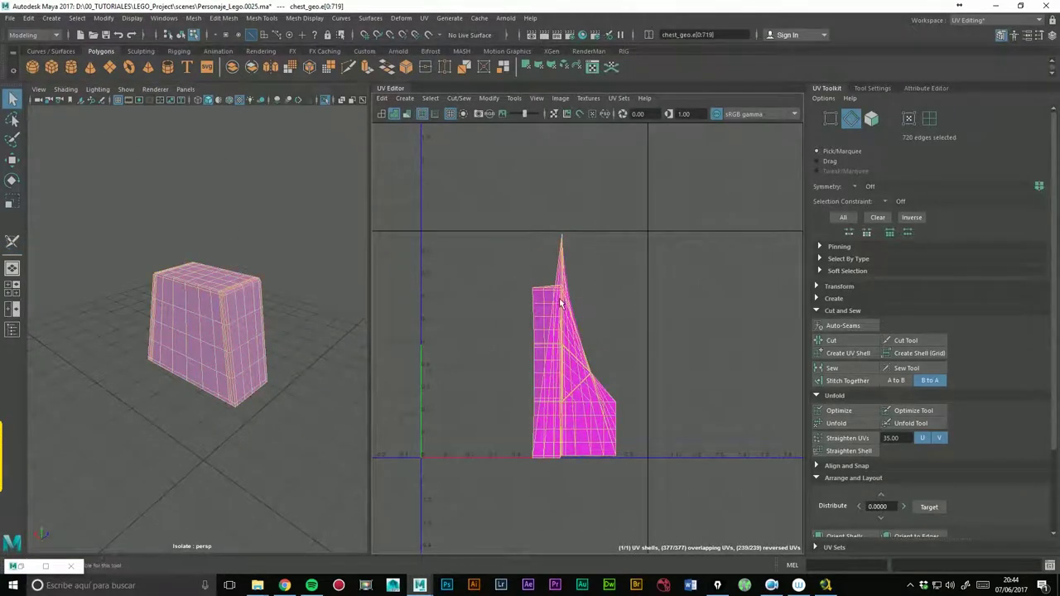
# Unfold the chest's UV shell into a flattened ring and return the mesh to object mode.
pyautogui.click(837, 423)
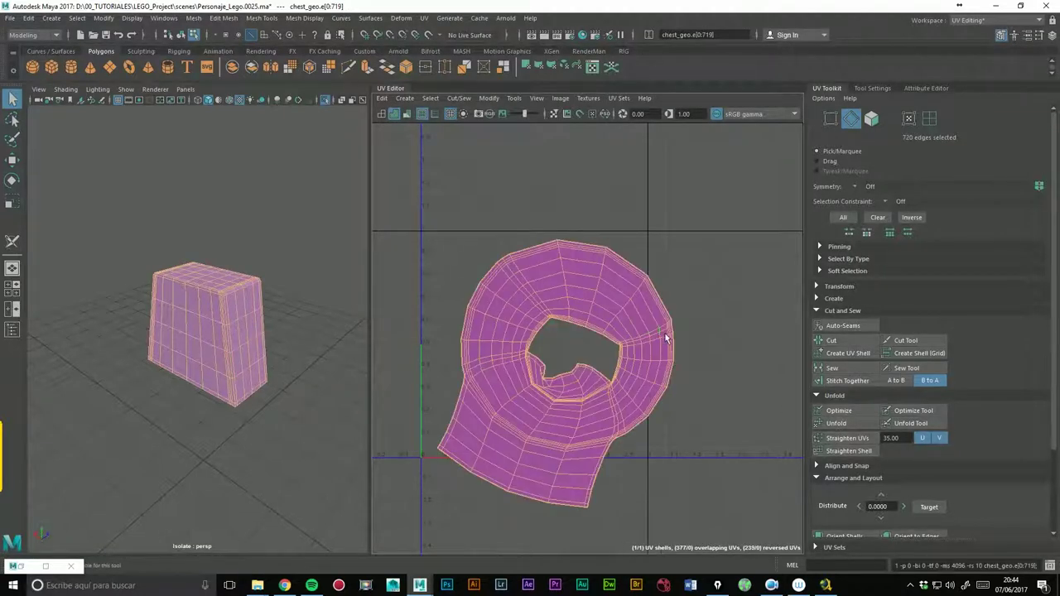
pyautogui.moveTo(293, 362)
pyautogui.keyDown('alt'); pyautogui.mouseDown()
pyautogui.moveTo(585, 347)
pyautogui.moveTo(531, 248)
pyautogui.mouseUp(); pyautogui.keyUp('alt')
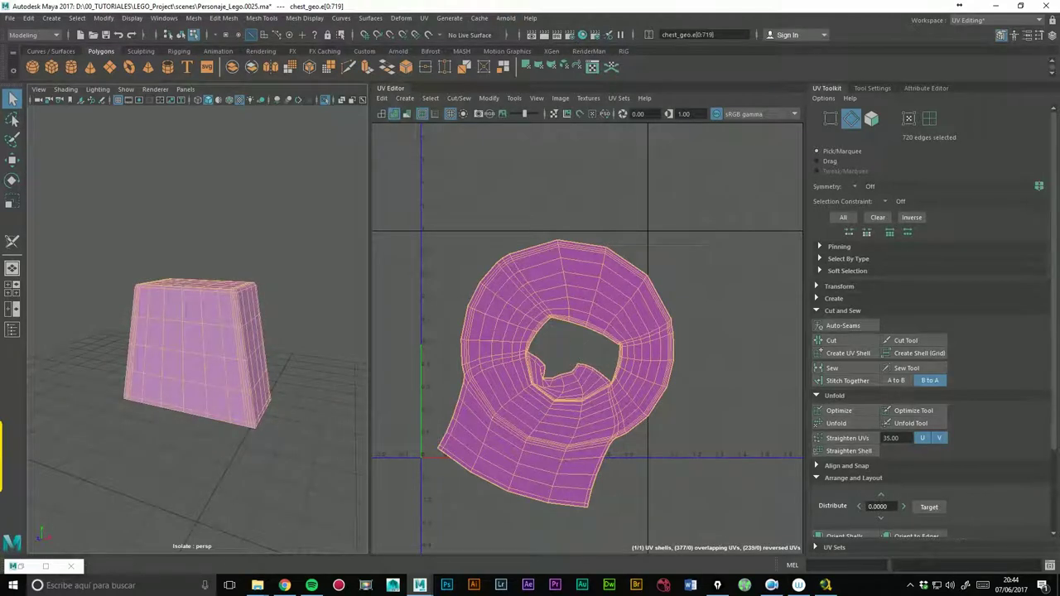
pyautogui.click(424, 18)
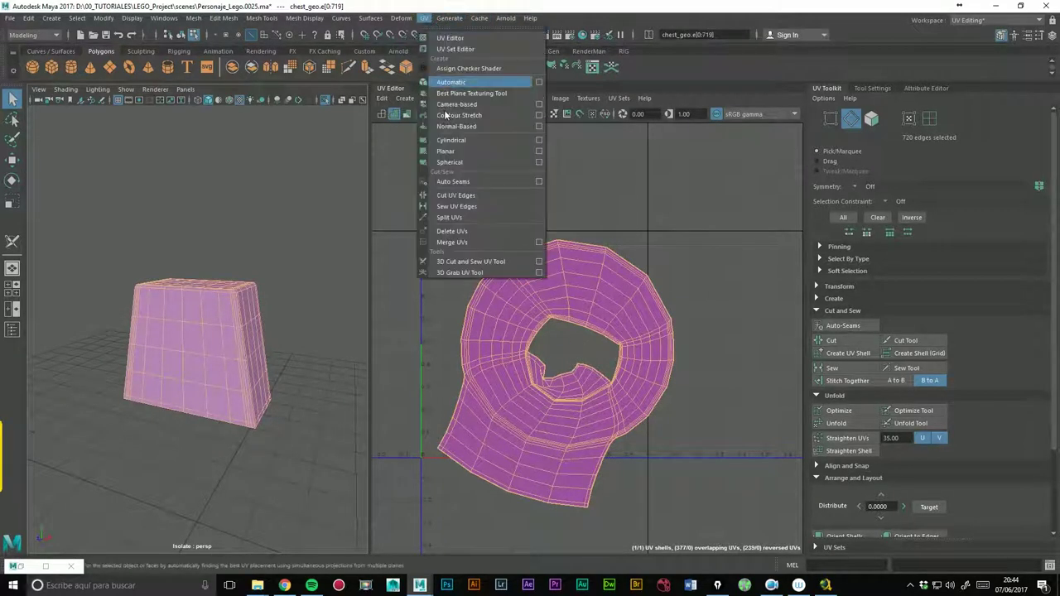
pyautogui.click(452, 259)
pyautogui.moveTo(214, 320)
pyautogui.keyDown('alt'); pyautogui.mouseDown()
pyautogui.moveTo(260, 277)
pyautogui.moveTo(248, 286)
pyautogui.mouseUp(); pyautogui.keyUp('alt')
pyautogui.click(12, 159)
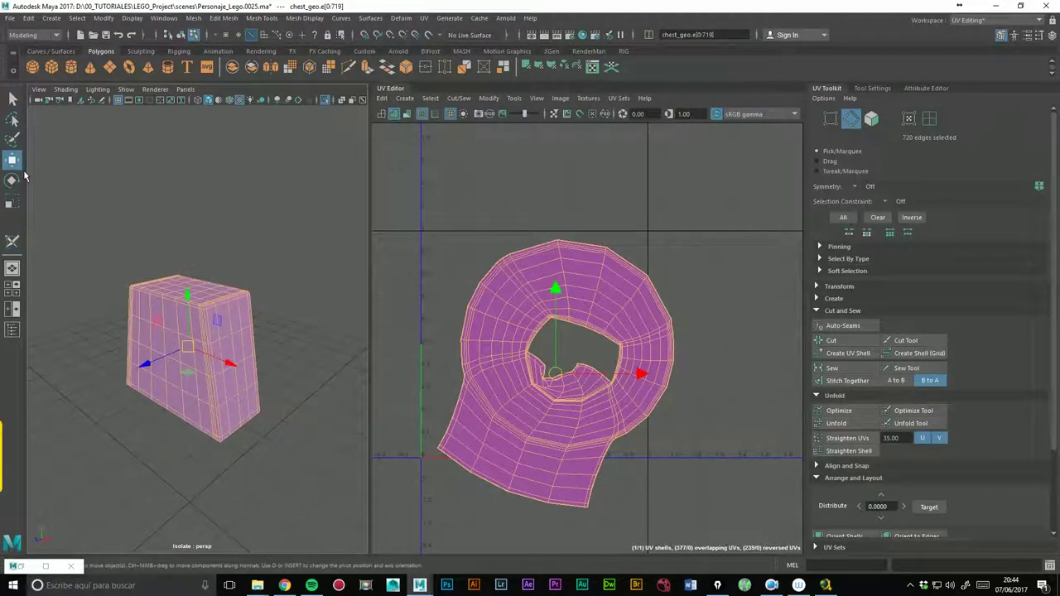
pyautogui.moveTo(246, 325); pyautogui.dragTo(285, 255, button='right')
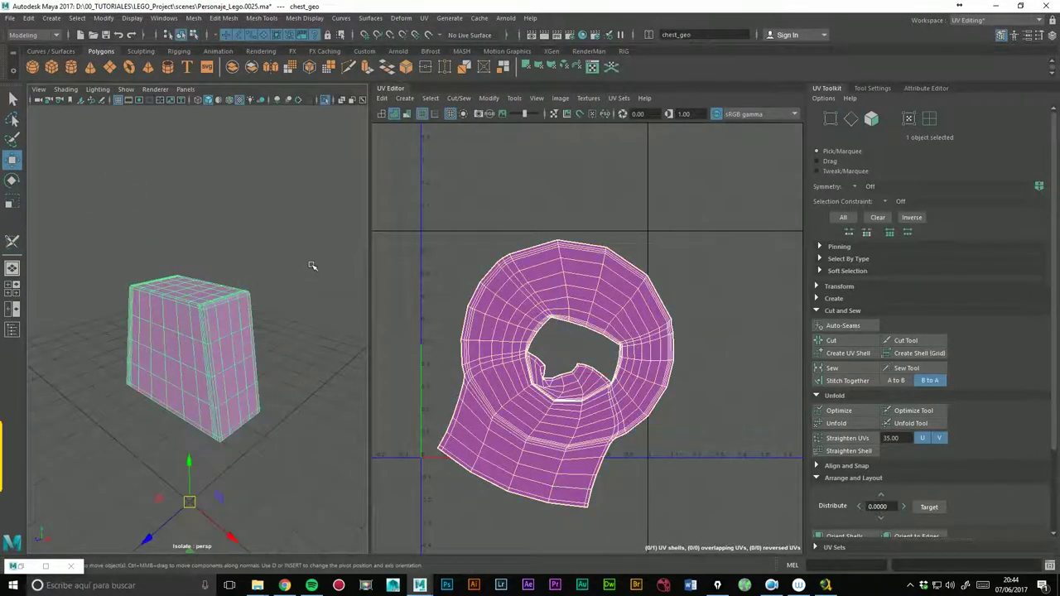
pyautogui.click(423, 17)
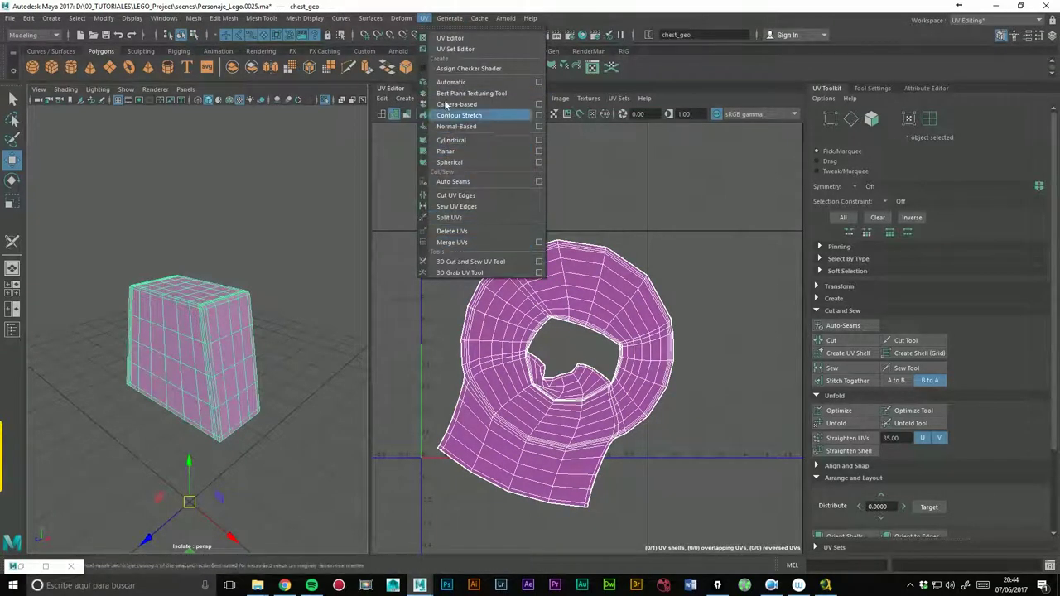
# Pick the 3D Cut and Sew UV Tool and undo the ring unfold.
pyautogui.click(467, 262)
pyautogui.scroll(3, 166, 348)
pyautogui.moveTo(141, 319)
pyautogui.keyDown('alt'); pyautogui.mouseDown()
pyautogui.moveTo(172, 300)
pyautogui.moveTo(178, 279)
pyautogui.moveTo(232, 229)
pyautogui.moveTo(279, 240)
pyautogui.moveTo(256, 322)
pyautogui.moveTo(151, 286)
pyautogui.moveTo(302, 335)
pyautogui.mouseUp(); pyautogui.keyUp('alt')
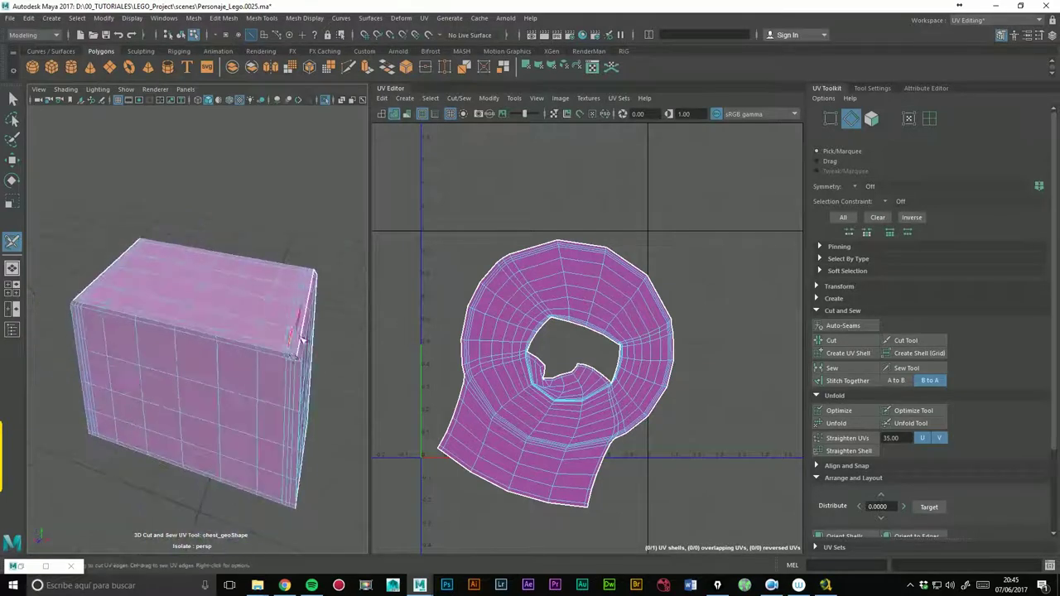
pyautogui.moveTo(236, 352)
pyautogui.keyDown('alt'); pyautogui.mouseDown()
pyautogui.moveTo(209, 366)
pyautogui.moveTo(273, 364)
pyautogui.moveTo(307, 348)
pyautogui.moveTo(189, 382)
pyautogui.mouseUp(); pyautogui.keyUp('alt')
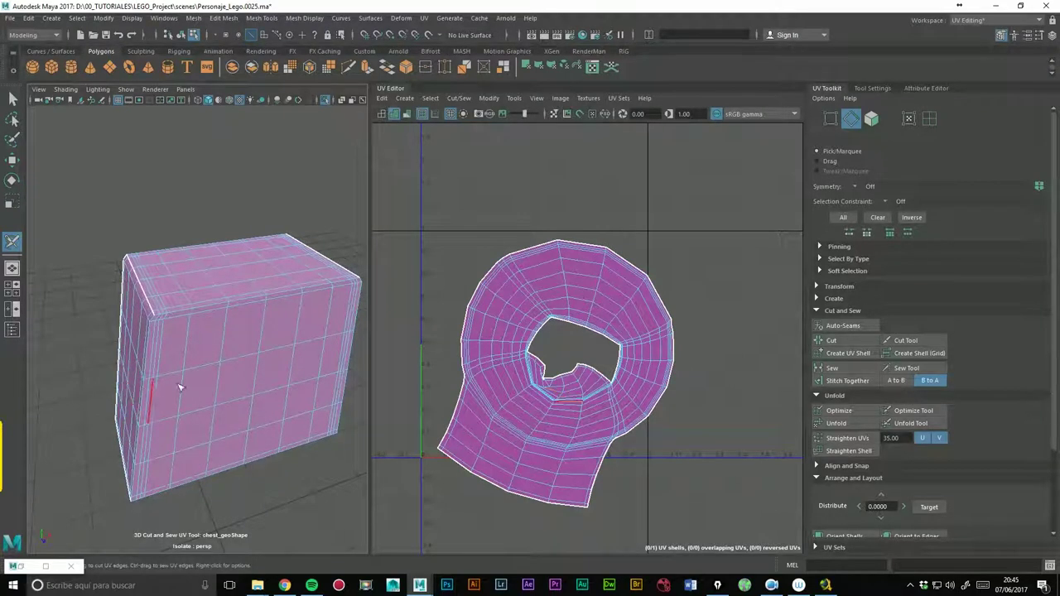
pyautogui.hotkey('ctrl', 'F10')
pyautogui.hotkey('ctrl', 'z')
pyautogui.hotkey('ctrl', 'z')
pyautogui.hotkey('ctrl', 'z')
pyautogui.hotkey('ctrl', 'z')
pyautogui.doubleClick(236, 384)
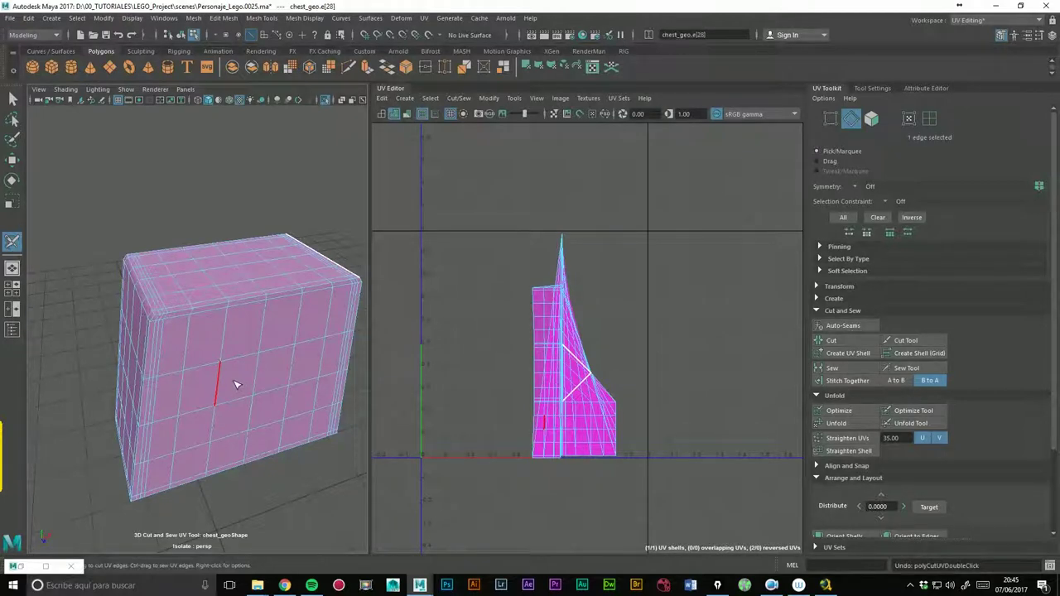
pyautogui.hotkey('ctrl', 'z')
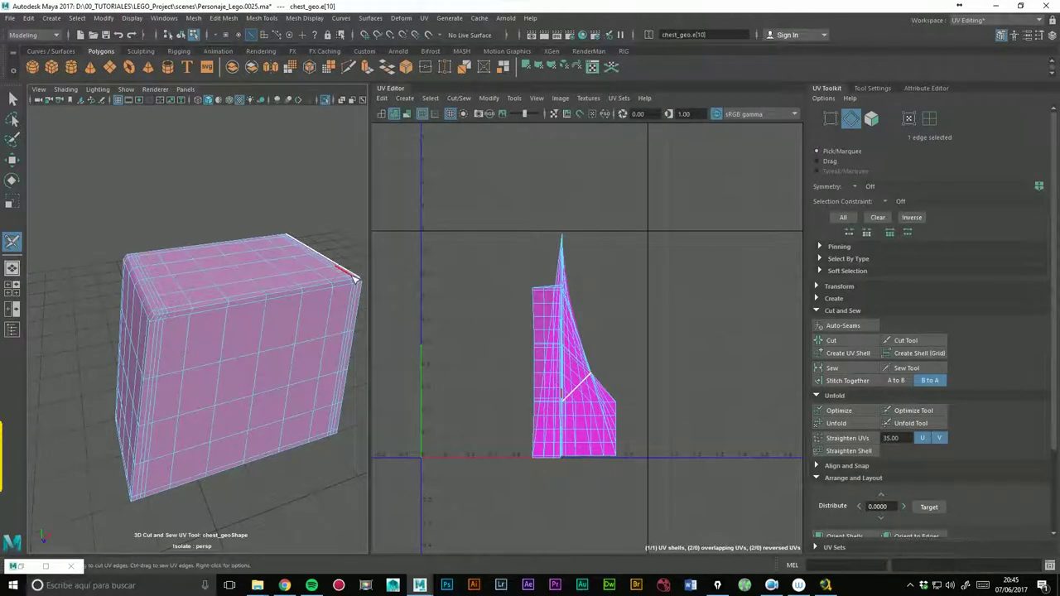
# Cut a UV seam along the chest box's whole top edge loop.
pyautogui.moveTo(293, 287)
pyautogui.keyDown('alt'); pyautogui.mouseDown()
pyautogui.moveTo(211, 296)
pyautogui.moveTo(143, 284)
pyautogui.mouseUp(); pyautogui.keyUp('alt')
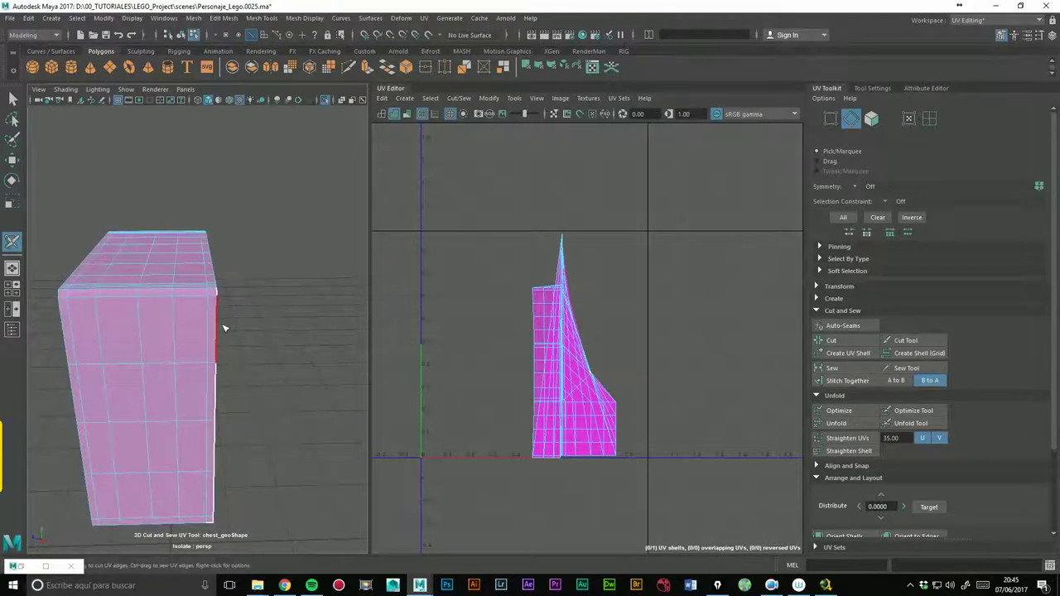
pyautogui.moveTo(232, 330)
pyautogui.keyDown('alt'); pyautogui.mouseDown()
pyautogui.moveTo(218, 289)
pyautogui.moveTo(282, 314)
pyautogui.moveTo(395, 303)
pyautogui.moveTo(443, 348)
pyautogui.moveTo(277, 367)
pyautogui.moveTo(289, 356)
pyautogui.mouseUp(); pyautogui.keyUp('alt')
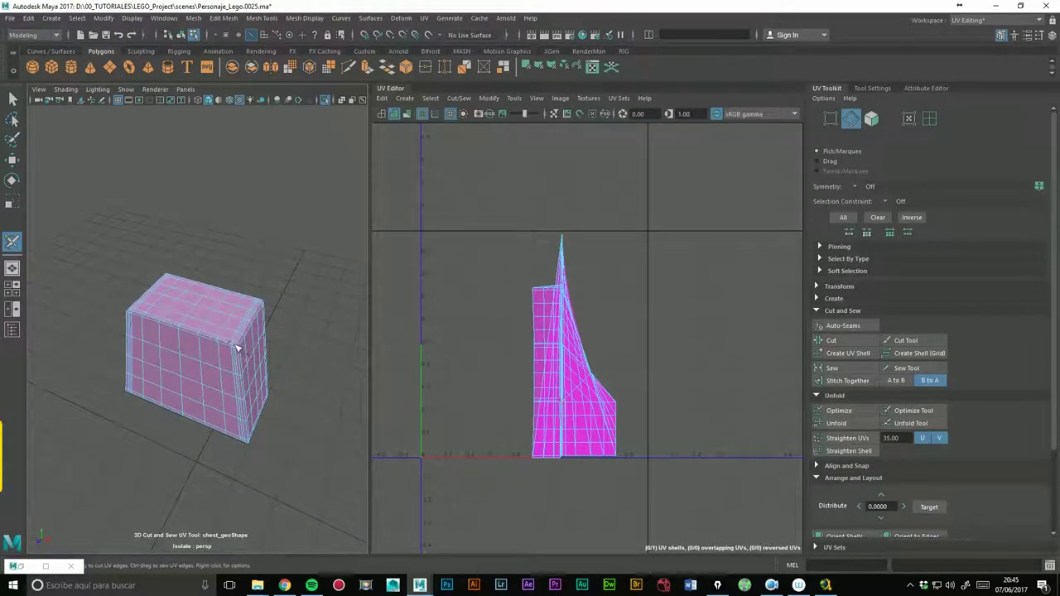
pyautogui.doubleClick(241, 296)
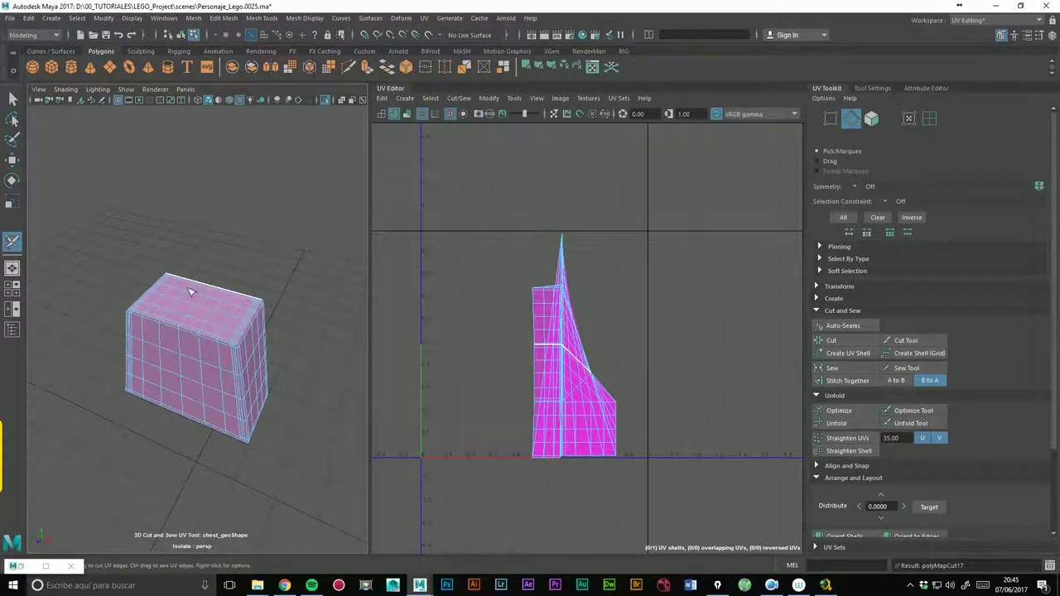
pyautogui.scroll(1, 274, 301)
pyautogui.scroll(2, 298, 296)
pyautogui.scroll(1, 282, 340)
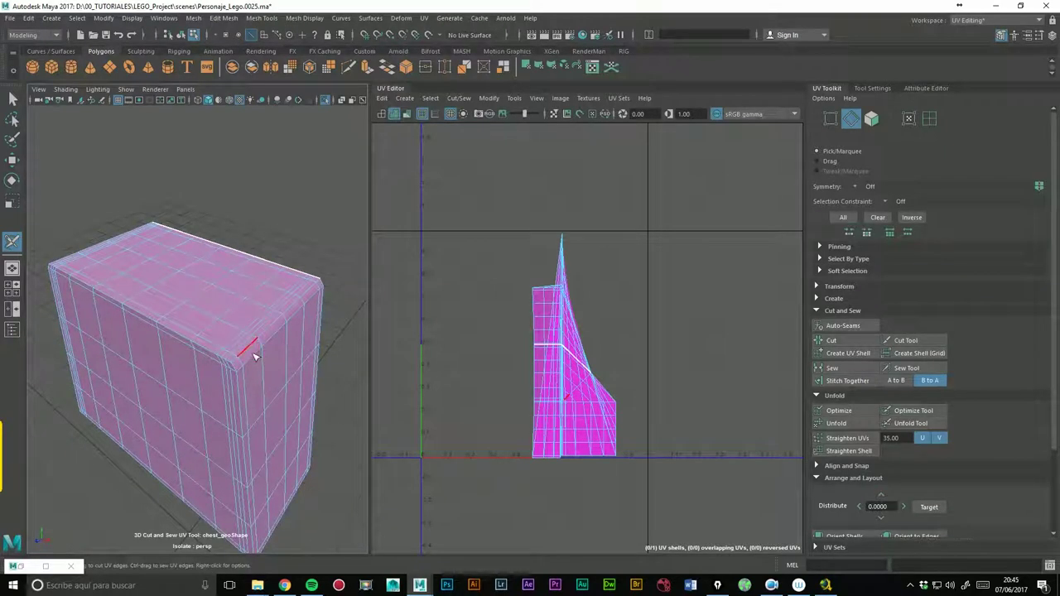
pyautogui.keyDown('alt'); pyautogui.moveTo(255, 357); pyautogui.dragTo(297, 345); pyautogui.keyUp('alt')
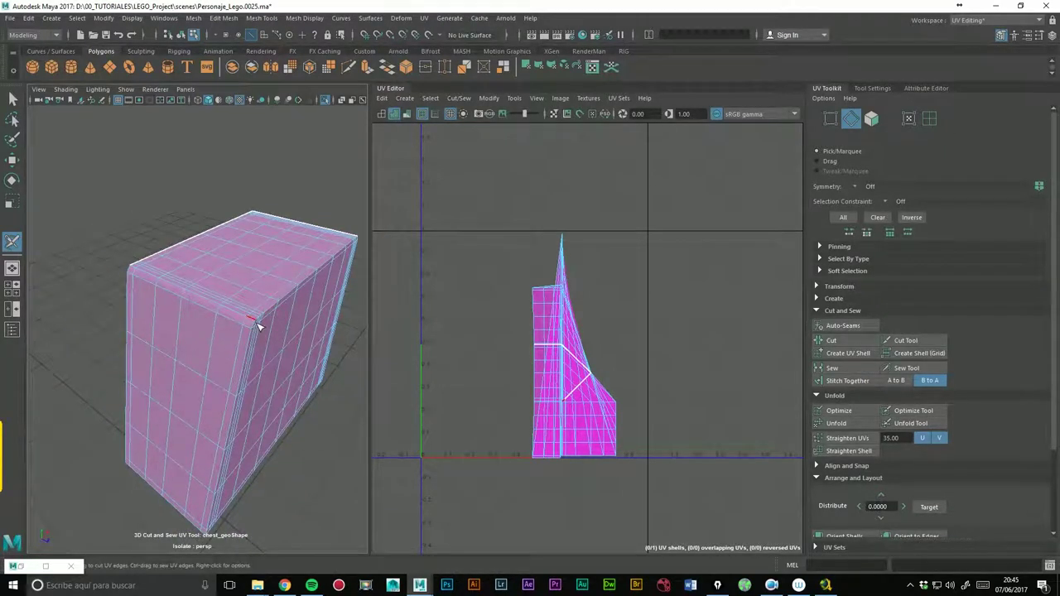
pyautogui.keyDown('alt'); pyautogui.moveTo(277, 351); pyautogui.dragTo(246, 349); pyautogui.keyUp('alt')
pyautogui.doubleClick(246, 347)
pyautogui.hotkey('ctrl', 'z')
# Cut seams along the box's vertical corner edge and a bottom edge.
pyautogui.keyDown('alt'); pyautogui.moveTo(262, 354); pyautogui.dragTo(296, 381); pyautogui.keyUp('alt')
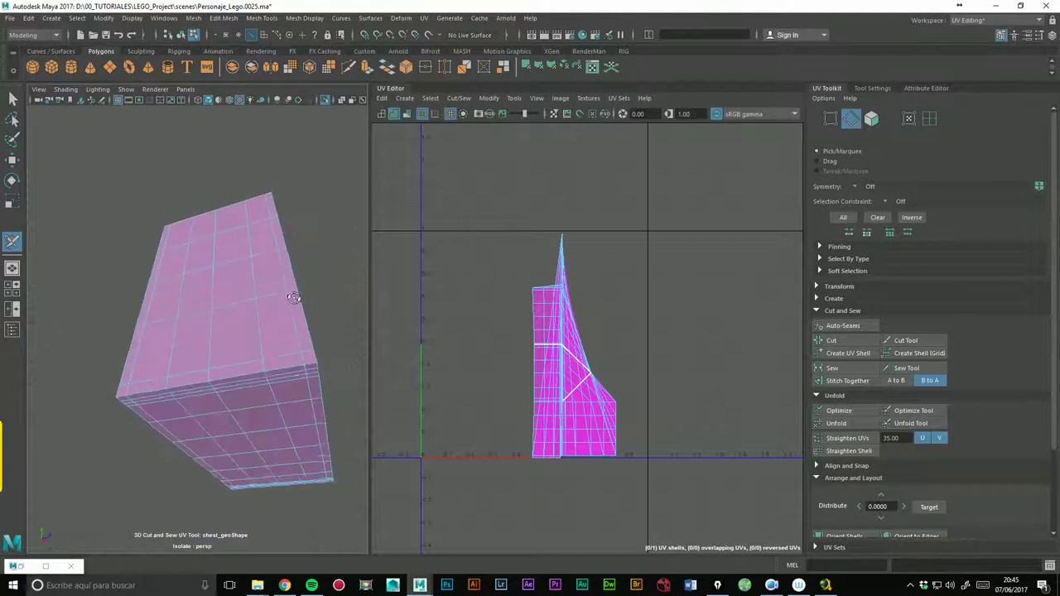
pyautogui.doubleClick(304, 382)
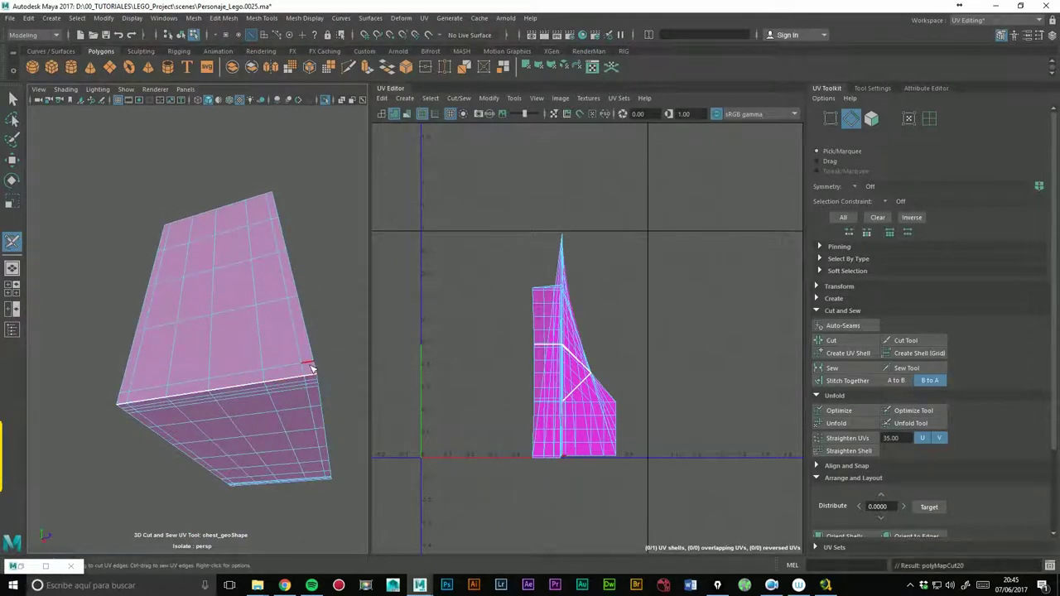
pyautogui.hotkey('ctrl', 'z')
pyautogui.moveTo(279, 324)
pyautogui.keyDown('alt'); pyautogui.mouseDown()
pyautogui.moveTo(227, 346)
pyautogui.moveTo(256, 354)
pyautogui.mouseUp(); pyautogui.keyUp('alt')
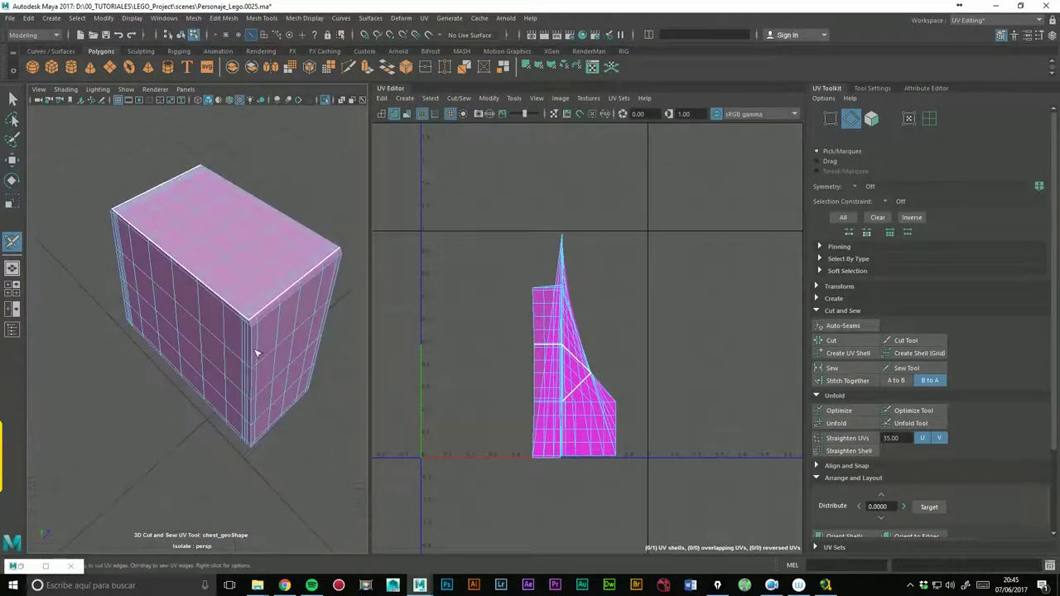
pyautogui.keyDown('alt'); pyautogui.moveTo(242, 318); pyautogui.dragTo(281, 323); pyautogui.keyUp('alt')
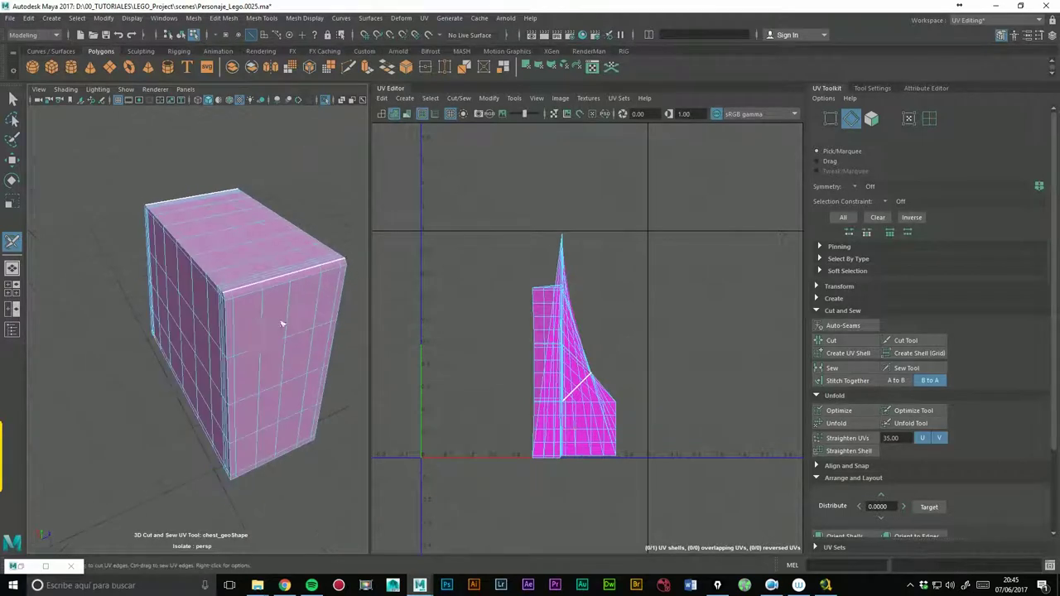
pyautogui.keyDown('alt'); pyautogui.moveTo(270, 362); pyautogui.dragTo(440, 350); pyautogui.keyUp('alt')
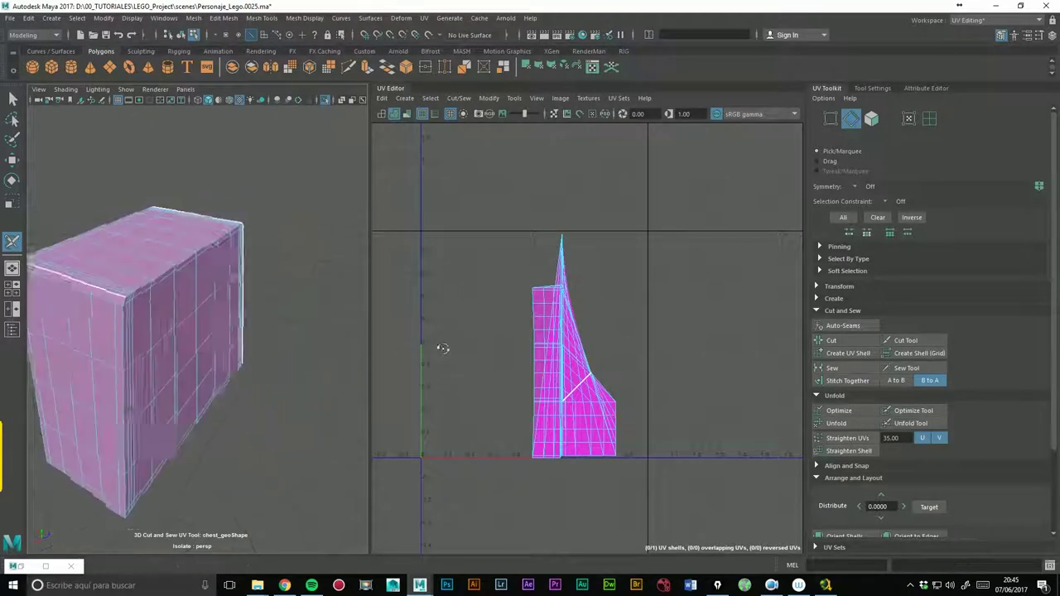
pyautogui.doubleClick(139, 328)
pyautogui.moveTo(141, 331)
pyautogui.keyDown('alt'); pyautogui.mouseDown()
pyautogui.moveTo(272, 303)
pyautogui.moveTo(307, 418)
pyautogui.moveTo(323, 416)
pyautogui.mouseUp(); pyautogui.keyUp('alt')
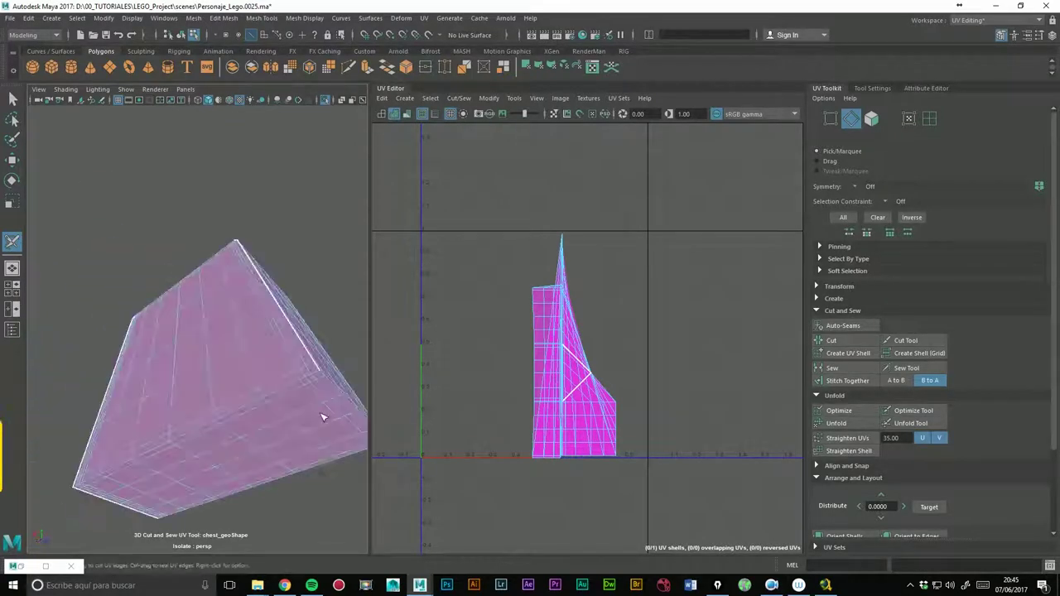
pyautogui.click(337, 390)
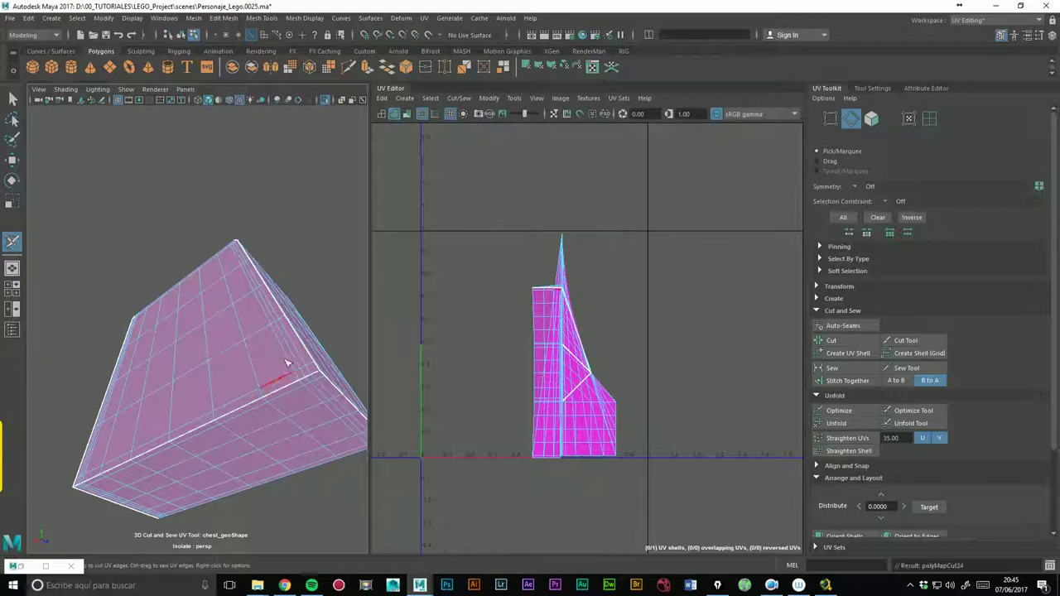
pyautogui.keyDown('alt'); pyautogui.moveTo(284, 372); pyautogui.dragTo(106, 301, button='right'); pyautogui.keyUp('alt')
pyautogui.moveTo(107, 301)
pyautogui.keyDown('alt'); pyautogui.mouseDown()
pyautogui.moveTo(202, 375)
pyautogui.moveTo(207, 348)
pyautogui.mouseUp(); pyautogui.keyUp('alt')
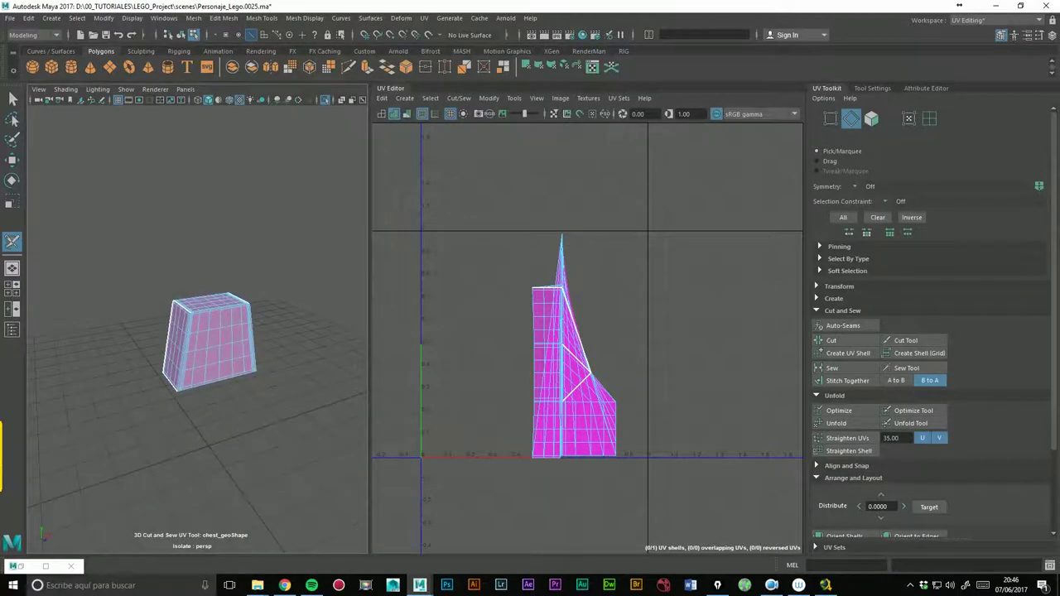
pyautogui.click(13, 99)
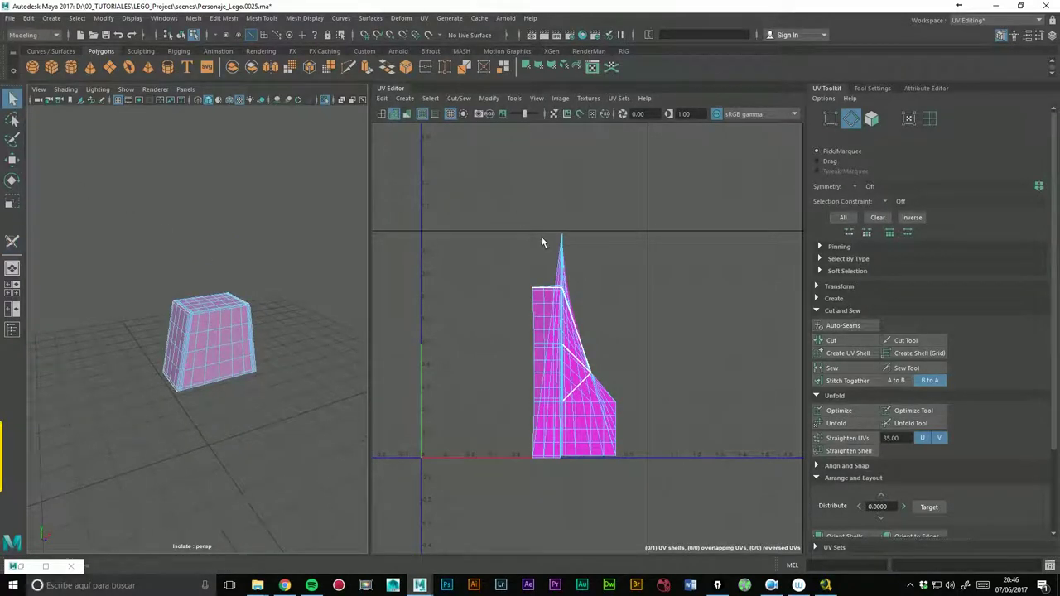
# Unfold the newly cut chest shell and apply the checker texture to the box.
pyautogui.moveTo(481, 202); pyautogui.dragTo(667, 501)
pyautogui.click(836, 423)
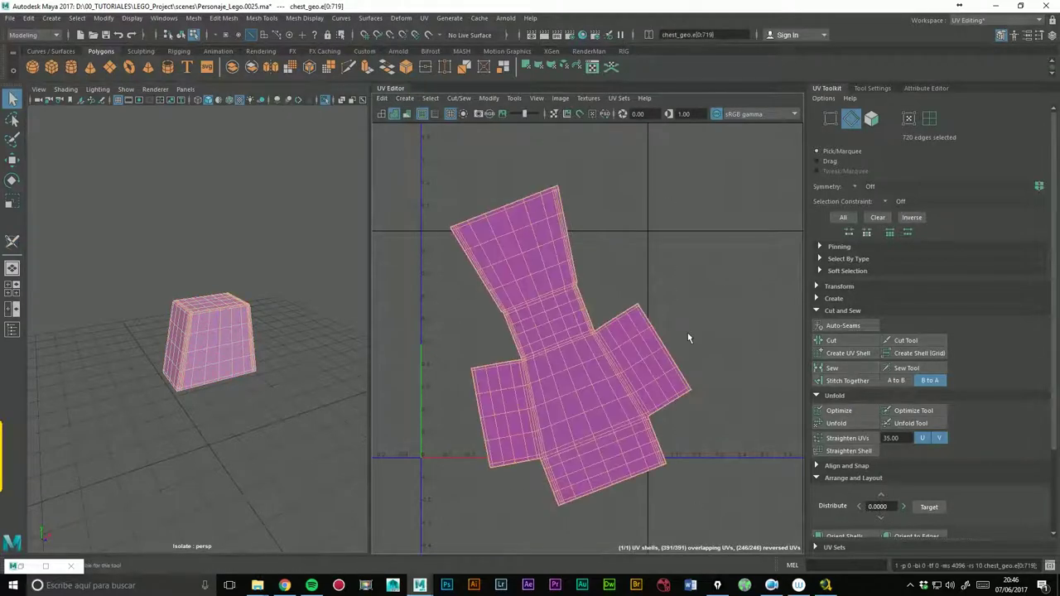
pyautogui.scroll(-2, 696, 302)
pyautogui.scroll(3, 361, 265)
pyautogui.moveTo(246, 265)
pyautogui.mouseDown(button='right')
pyautogui.moveTo(294, 251)
pyautogui.moveTo(248, 475)
pyautogui.mouseUp(button='right')
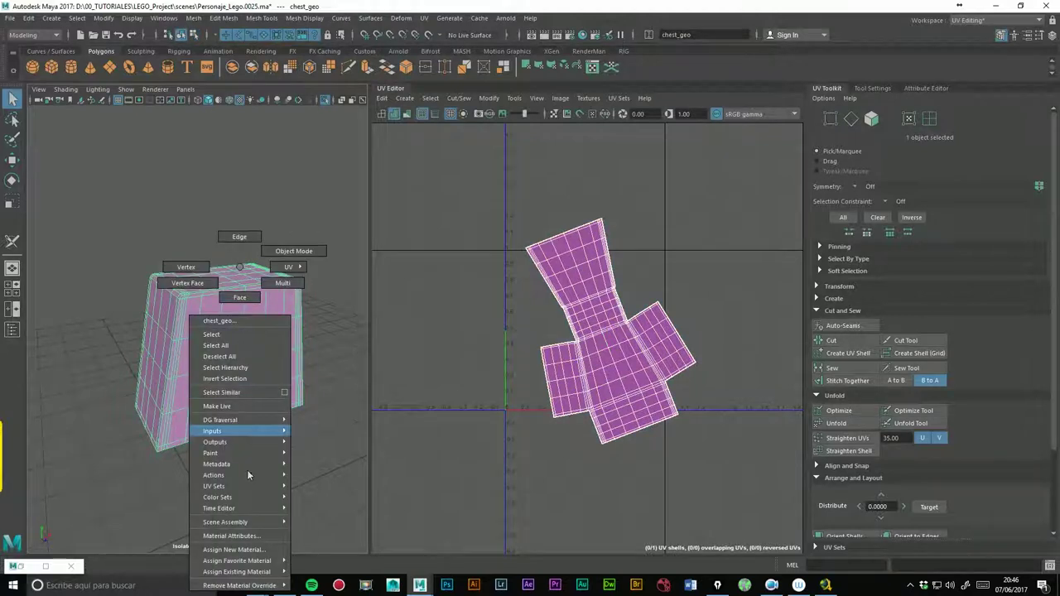
pyautogui.moveTo(292, 573); pyautogui.dragTo(325, 561, button='right')
pyautogui.moveTo(199, 489)
pyautogui.keyDown('alt'); pyautogui.mouseDown()
pyautogui.moveTo(240, 525)
pyautogui.moveTo(187, 426)
pyautogui.moveTo(207, 464)
pyautogui.mouseUp(); pyautogui.keyUp('alt')
pyautogui.scroll(3, 662, 360)
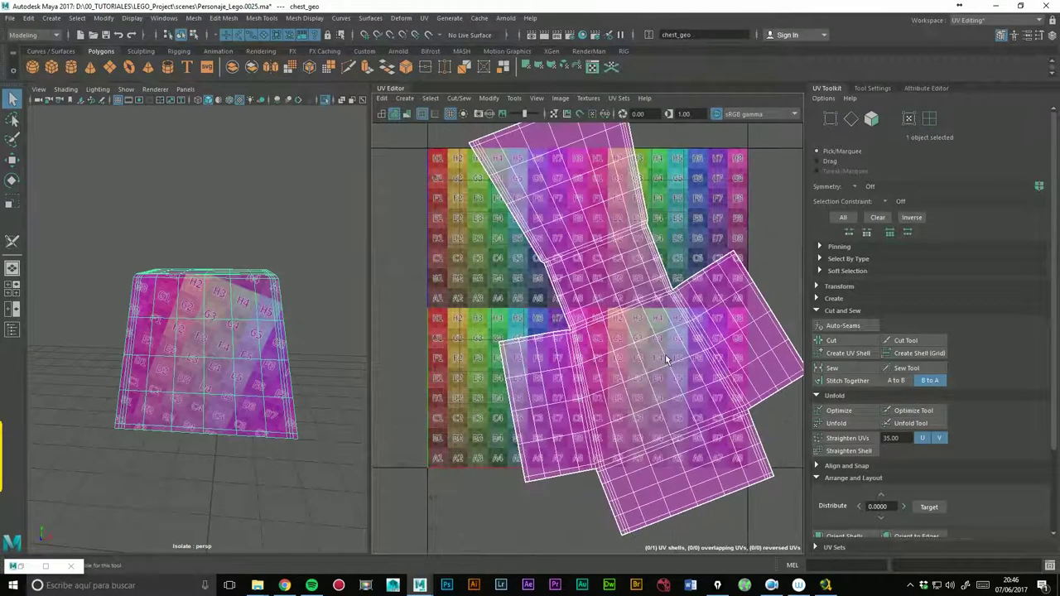
pyautogui.scroll(-1, 658, 356)
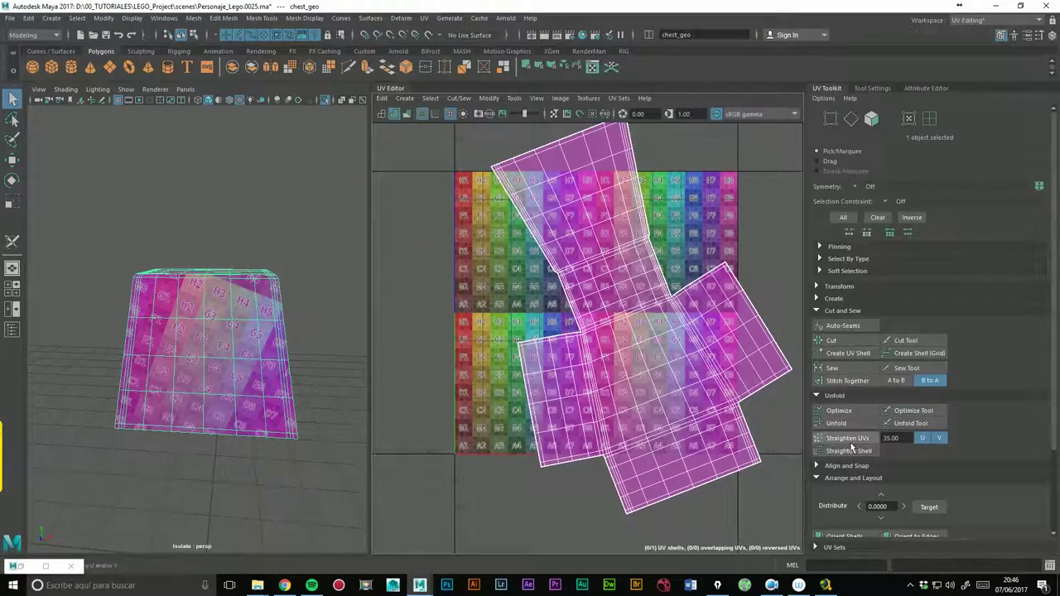
pyautogui.scroll(-3, 1055, 420)
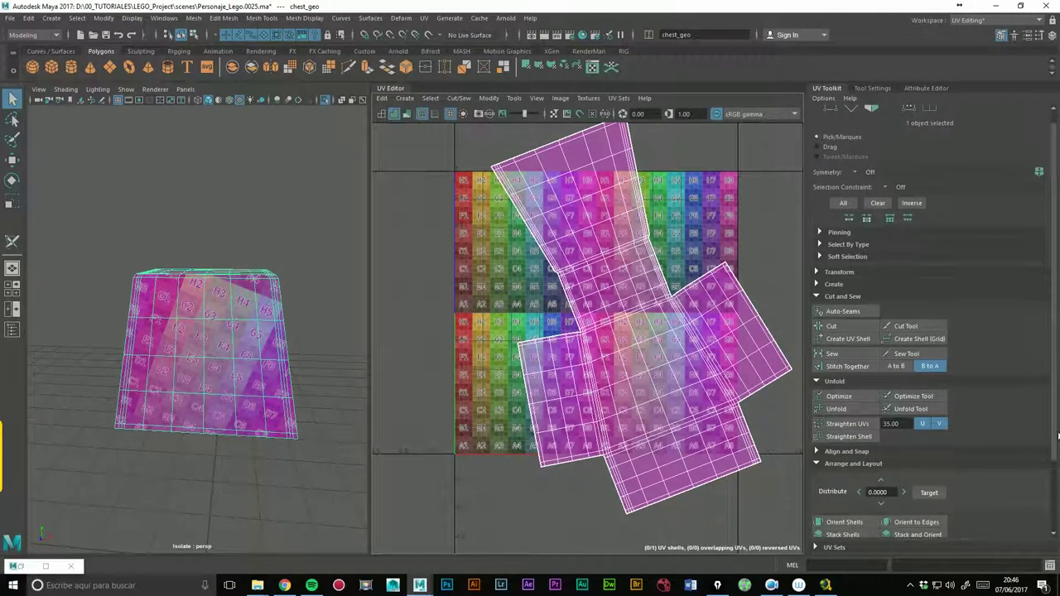
# Pack the chest UVs into the 0–1 tile with Layout.
pyautogui.click(836, 515)
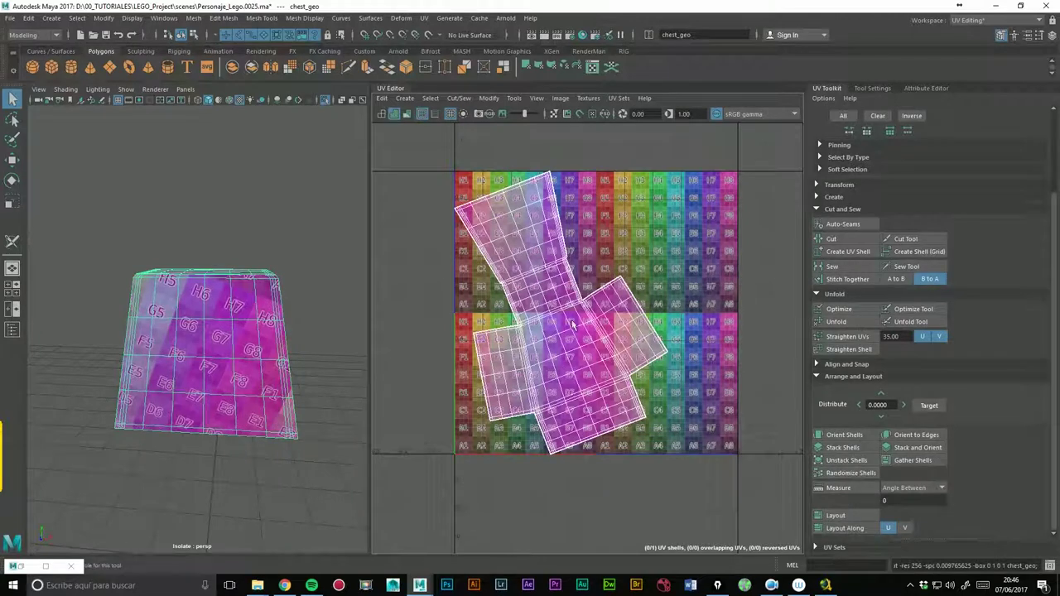
pyautogui.scroll(2, 571, 326)
pyautogui.click(14, 182)
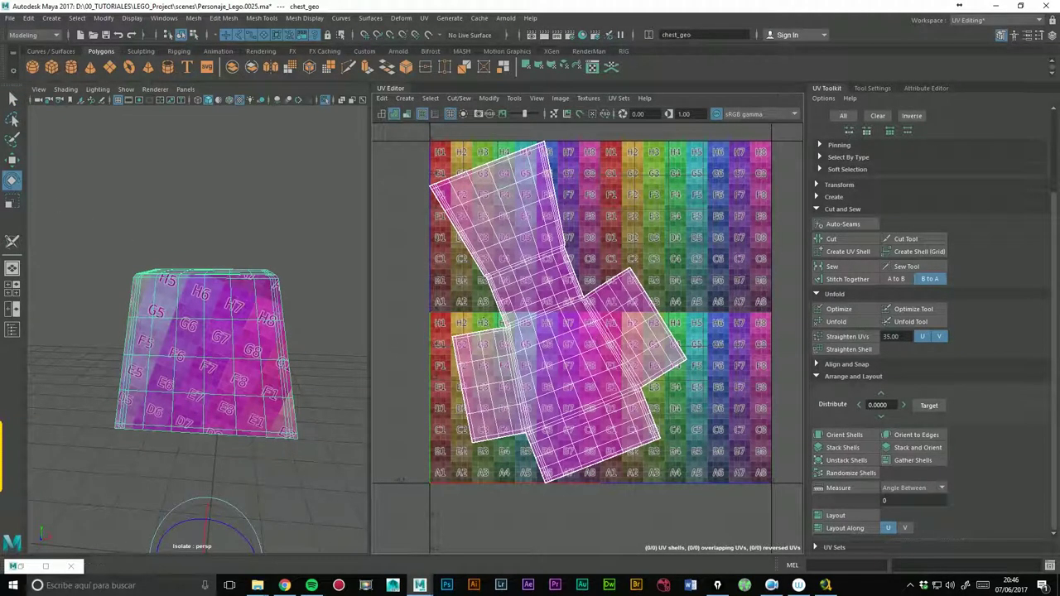
pyautogui.scroll(3, 1057, 263)
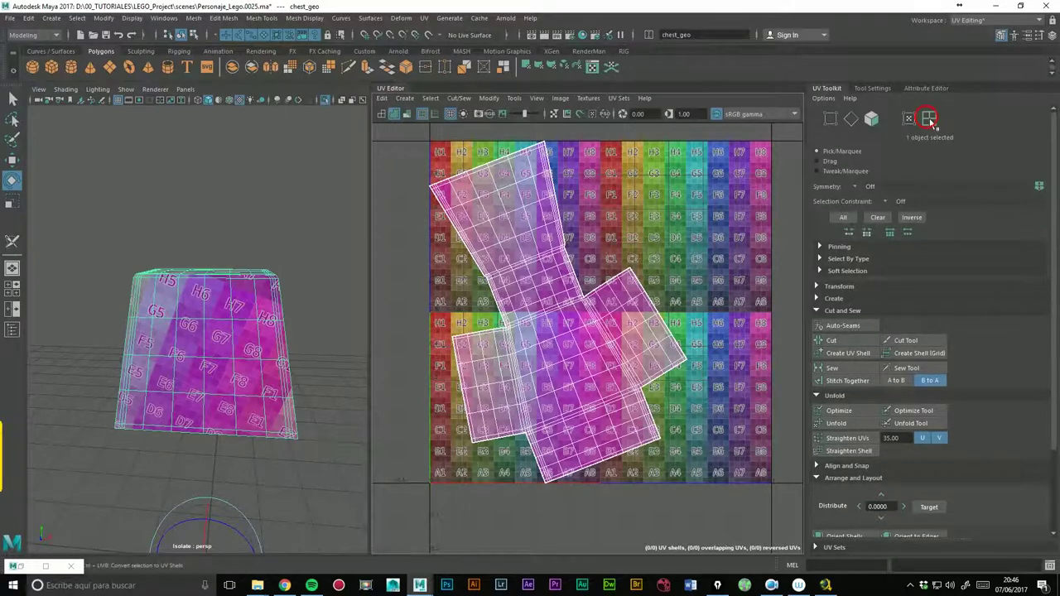
# Rotate the chest UV shell upright and move it to the centre of the 0–1 tile.
pyautogui.click(929, 120)
pyautogui.click(534, 346)
pyautogui.moveTo(487, 355)
pyautogui.mouseDown()
pyautogui.moveTo(473, 311)
pyautogui.moveTo(649, 308)
pyautogui.mouseUp()
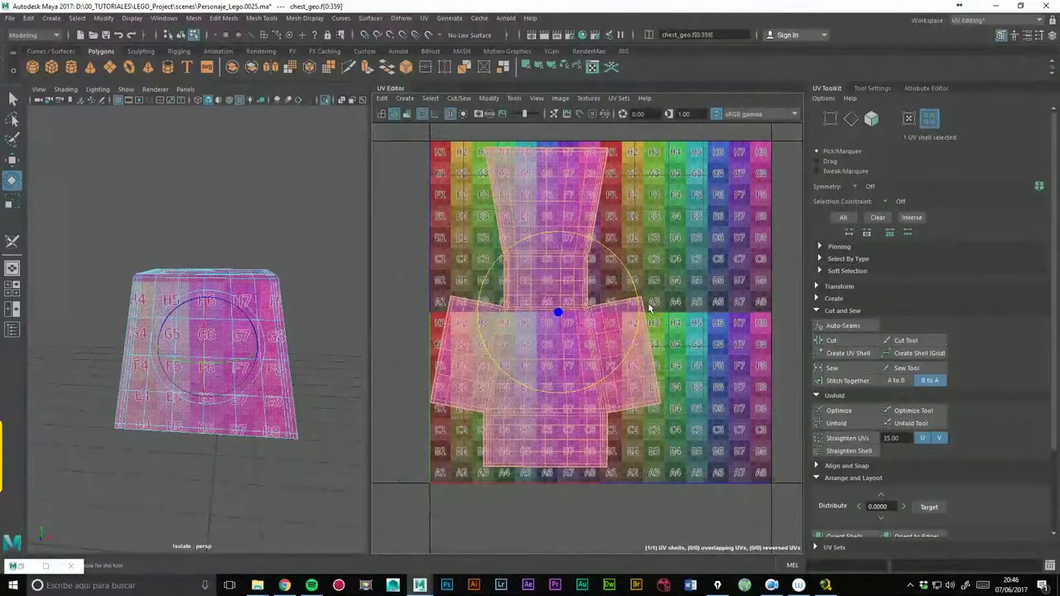
pyautogui.click(12, 159)
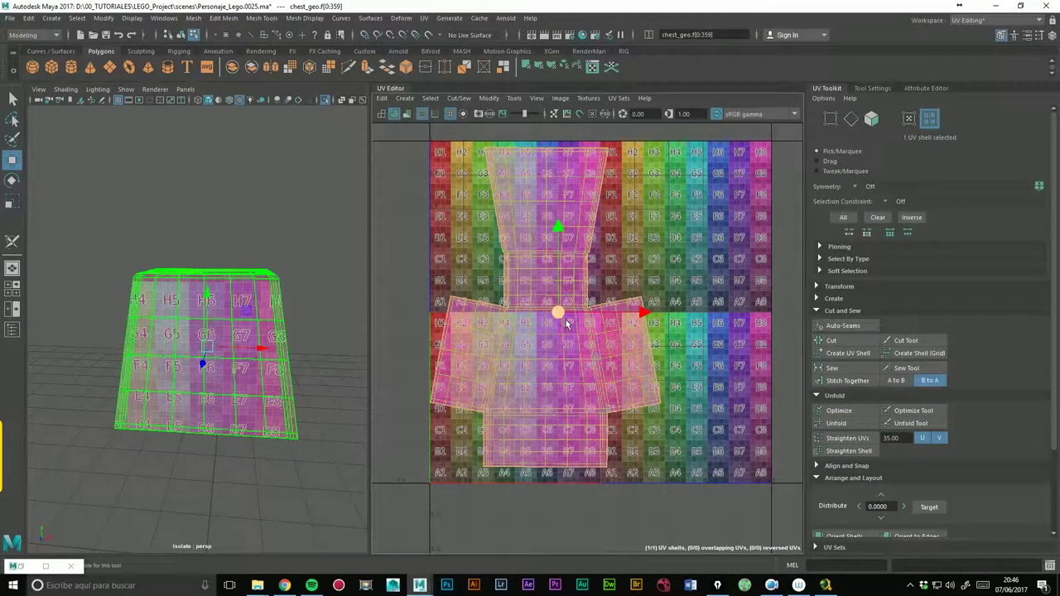
pyautogui.moveTo(560, 308); pyautogui.dragTo(569, 325)
pyautogui.moveTo(357, 360)
pyautogui.keyDown('alt'); pyautogui.mouseDown()
pyautogui.moveTo(343, 359)
pyautogui.moveTo(390, 360)
pyautogui.moveTo(363, 359)
pyautogui.moveTo(324, 315)
pyautogui.mouseUp(); pyautogui.keyUp('alt')
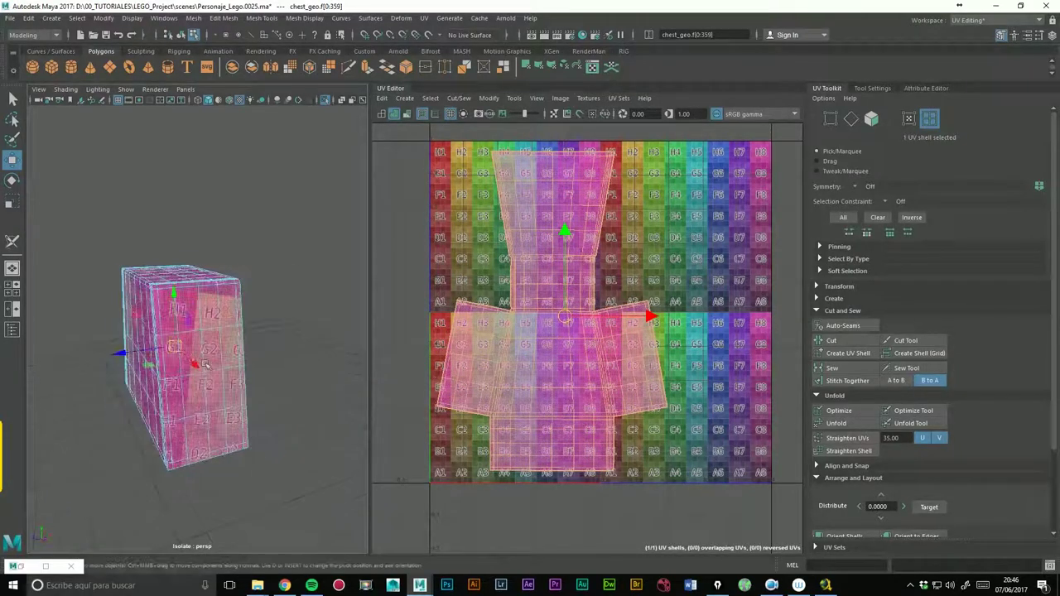
pyautogui.scroll(4, 289, 290)
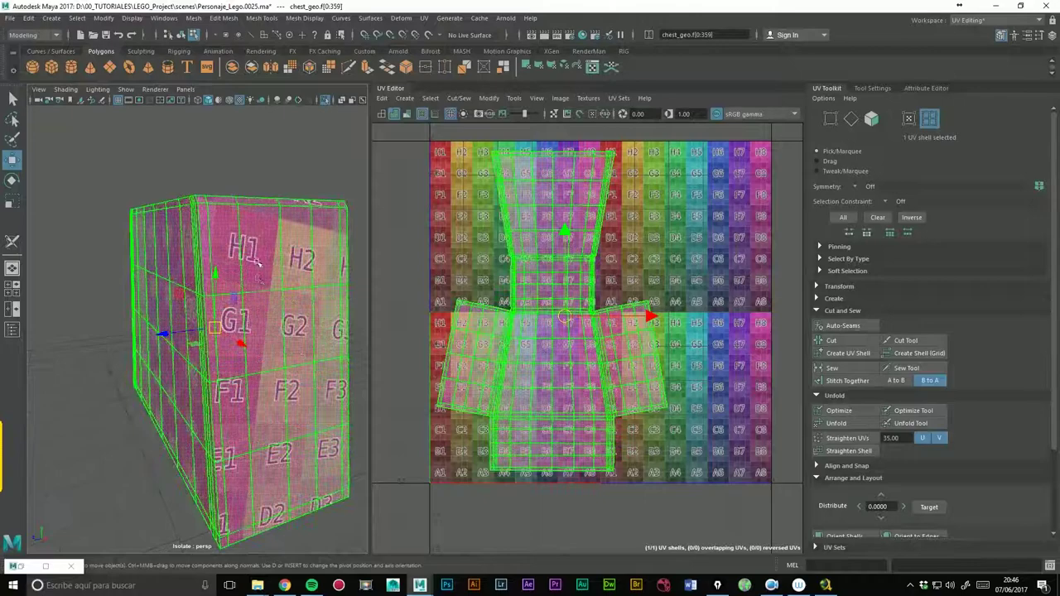
pyautogui.keyDown('alt'); pyautogui.moveTo(219, 354); pyautogui.dragTo(195, 258); pyautogui.keyUp('alt')
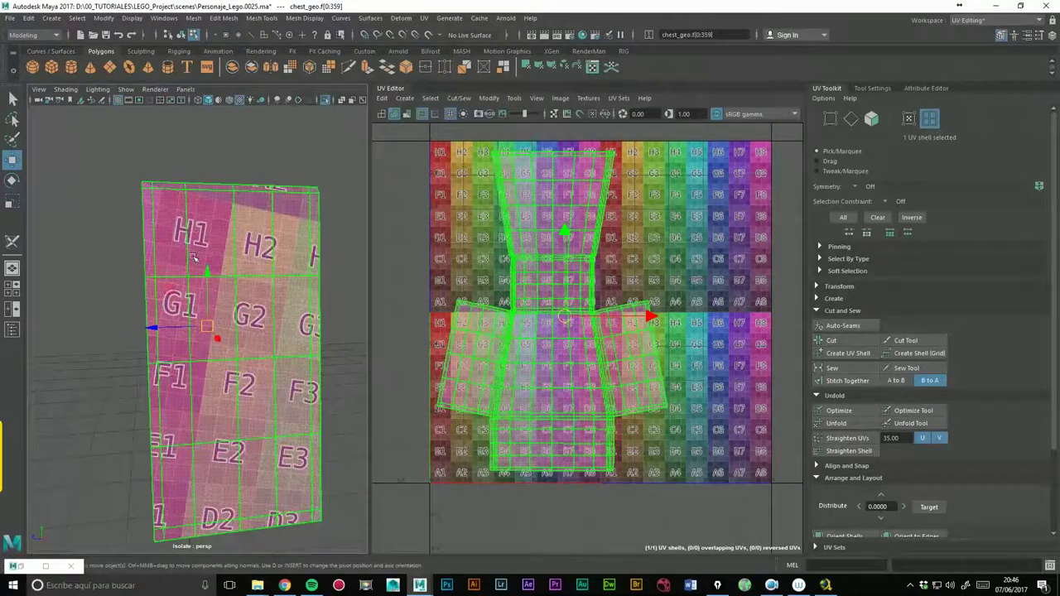
pyautogui.scroll(2, 774, 335)
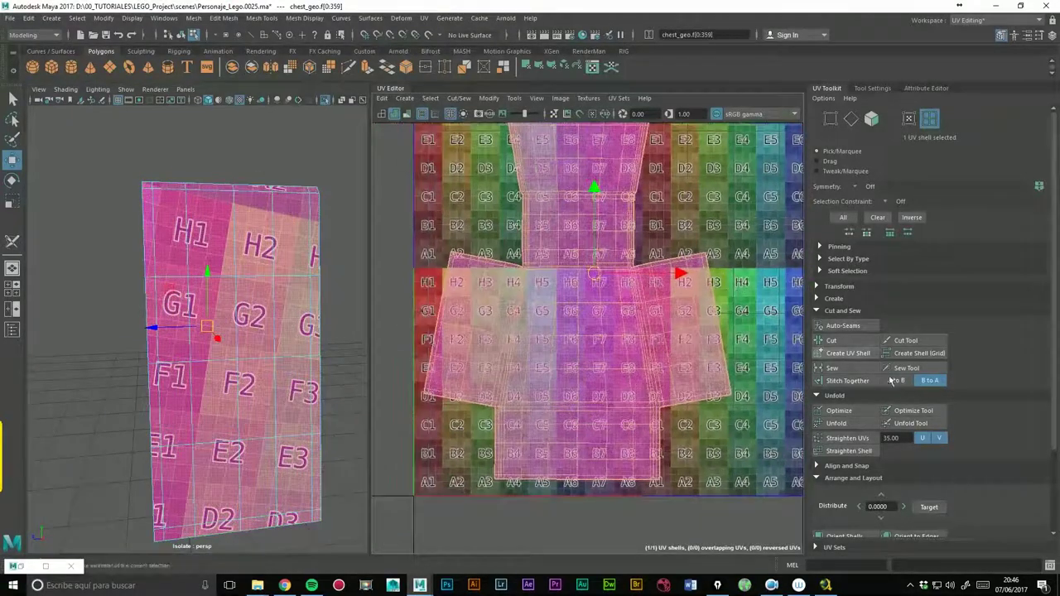
pyautogui.scroll(3, 542, 312)
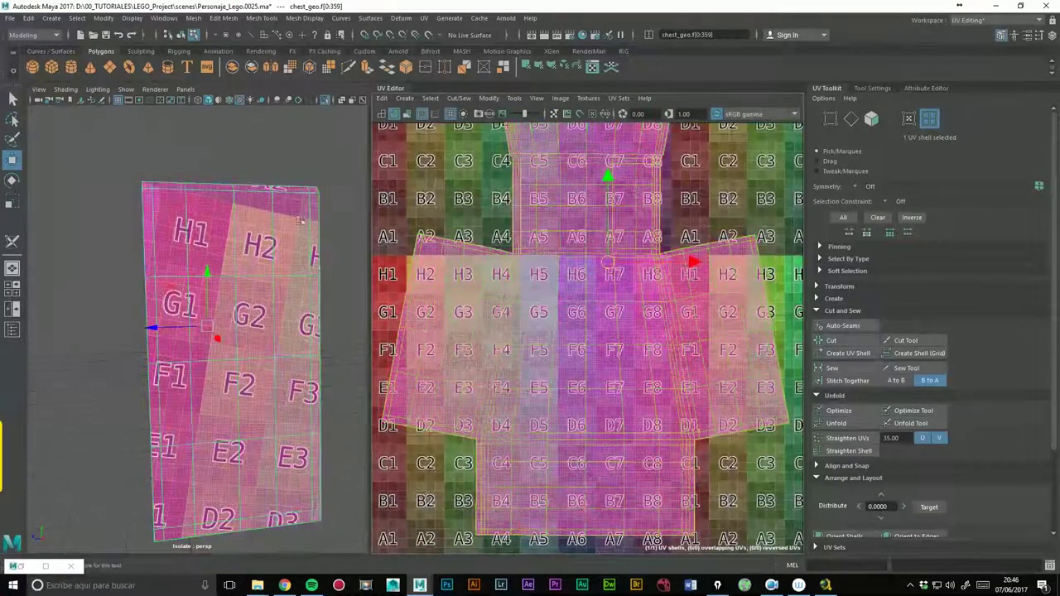
pyautogui.click(424, 17)
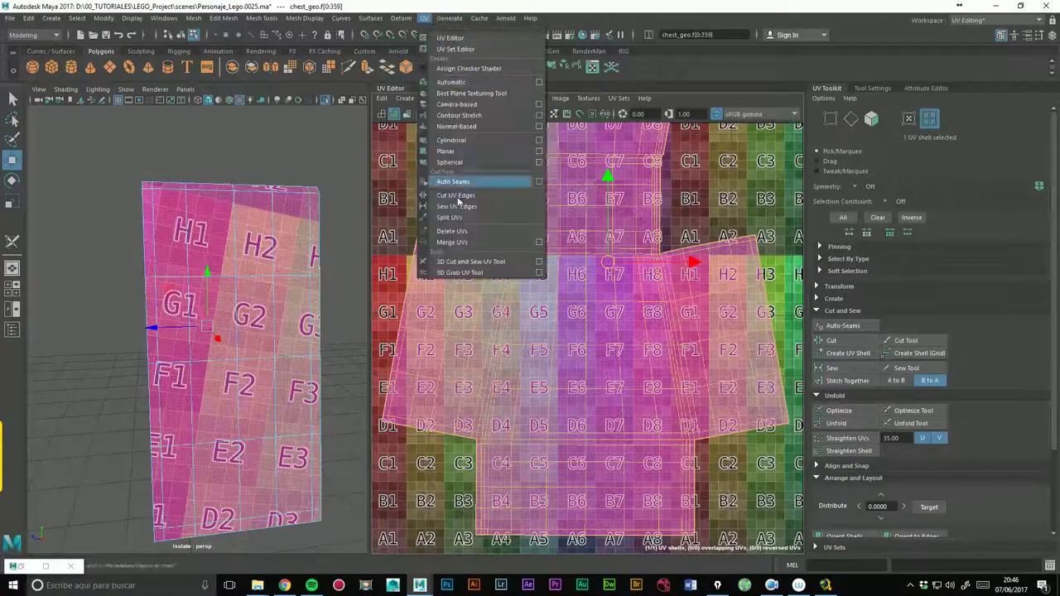
# Cut the seams that free the chest's side panels, then marquee-select all UV edges.
pyautogui.click(457, 263)
pyautogui.moveTo(349, 266)
pyautogui.keyDown('alt'); pyautogui.mouseDown()
pyautogui.moveTo(269, 271)
pyautogui.moveTo(244, 286)
pyautogui.moveTo(218, 273)
pyautogui.moveTo(263, 311)
pyautogui.moveTo(81, 186)
pyautogui.mouseUp(); pyautogui.keyUp('alt')
pyautogui.click(221, 269)
pyautogui.press('w')
pyautogui.scroll(-3, 586, 285)
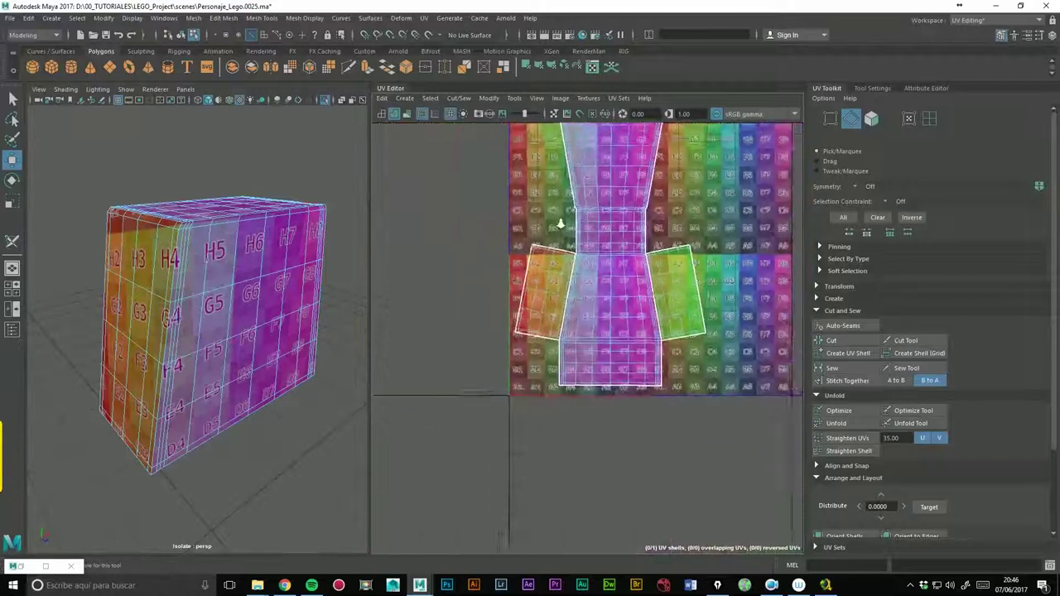
pyautogui.scroll(-2, 585, 285)
pyautogui.moveTo(479, 150); pyautogui.dragTo(733, 394)
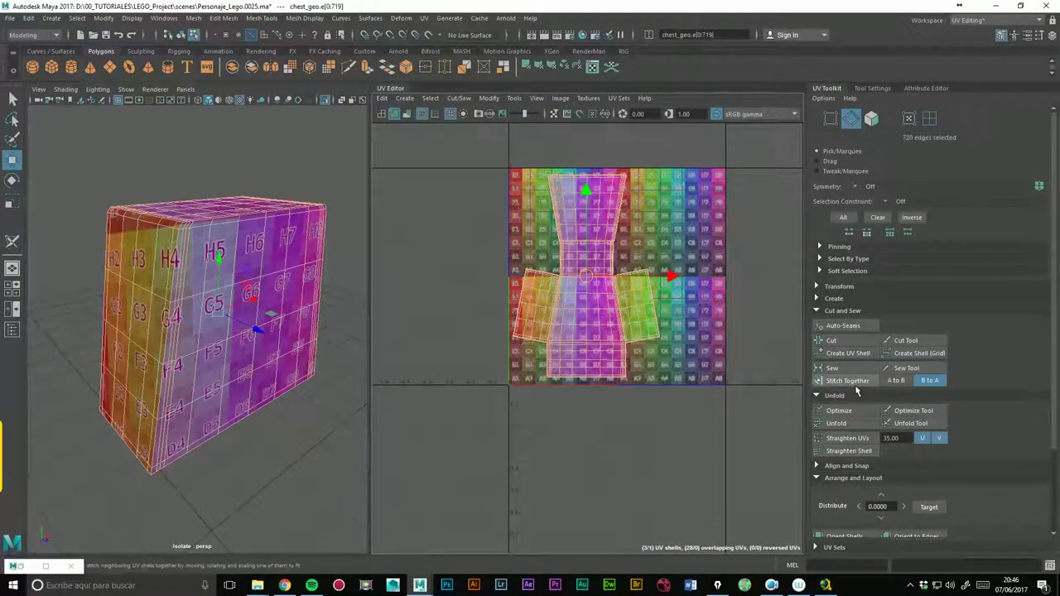
pyautogui.scroll(3, 610, 314)
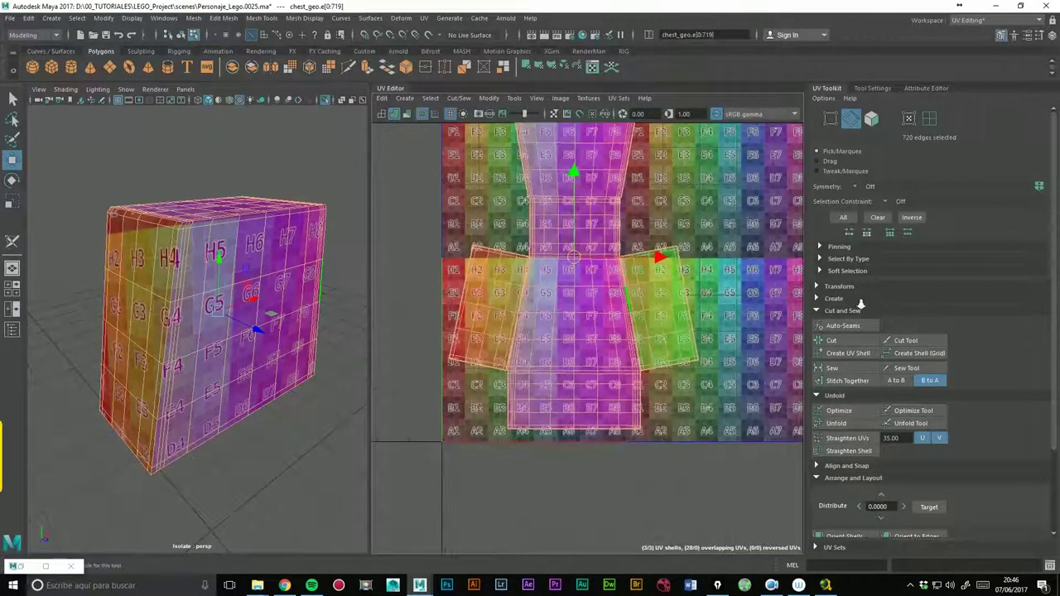
# In UV Shell mode, spread the green and orange side shells apart and shift the shells right.
pyautogui.click(929, 118)
pyautogui.click(704, 311)
pyautogui.moveTo(720, 310); pyautogui.dragTo(772, 294)
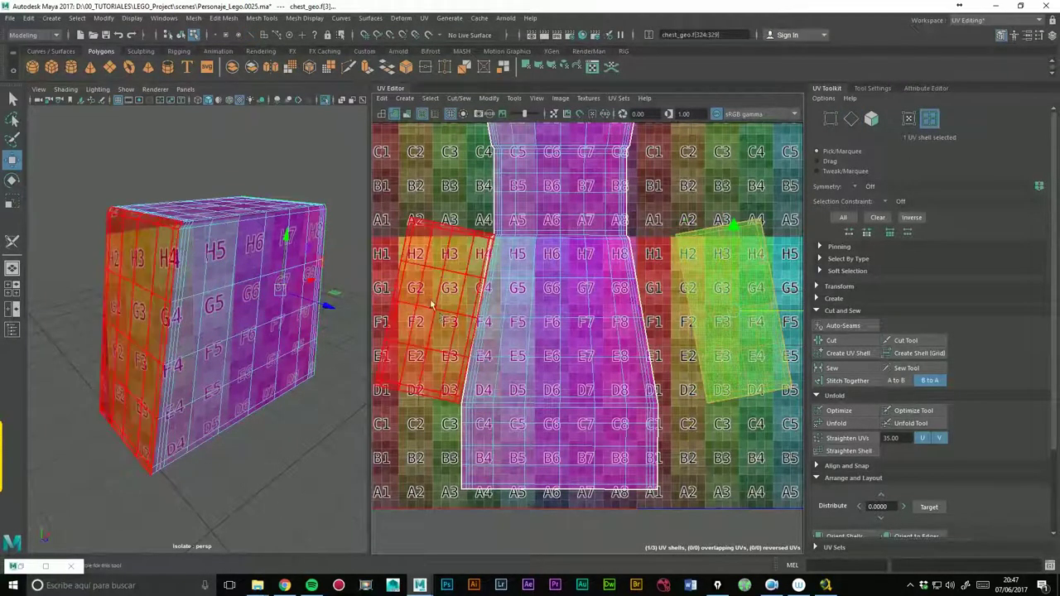
pyautogui.click(435, 306)
pyautogui.moveTo(535, 309); pyautogui.dragTo(503, 313)
pyautogui.scroll(-2, 503, 313)
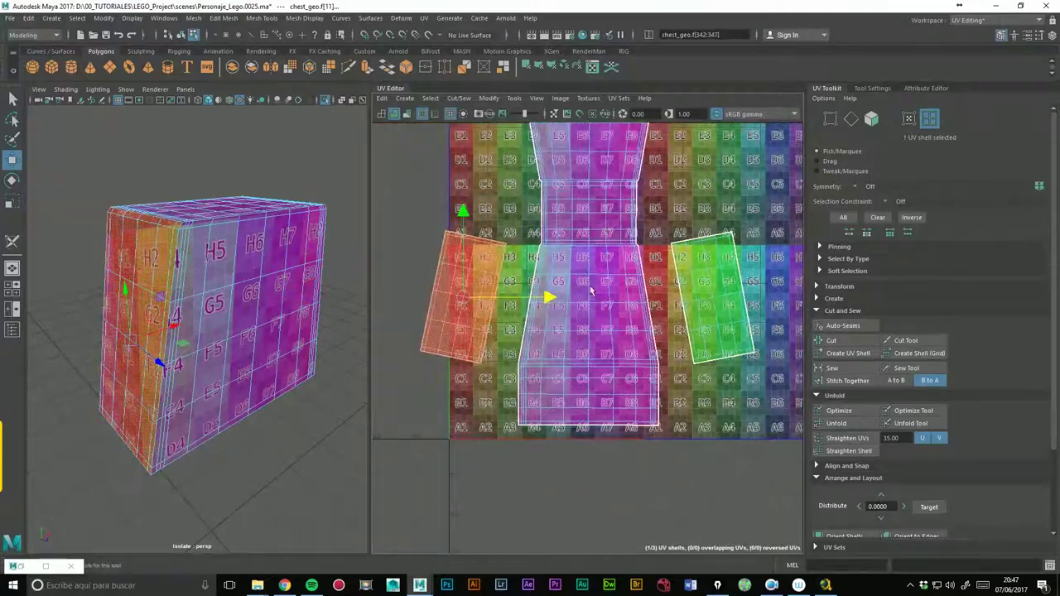
pyautogui.keyDown('shift'); pyautogui.click(597, 273); pyautogui.keyUp('shift')
pyautogui.keyDown('shift'); pyautogui.click(693, 255); pyautogui.keyUp('shift')
pyautogui.moveTo(693, 255); pyautogui.dragTo(742, 255)
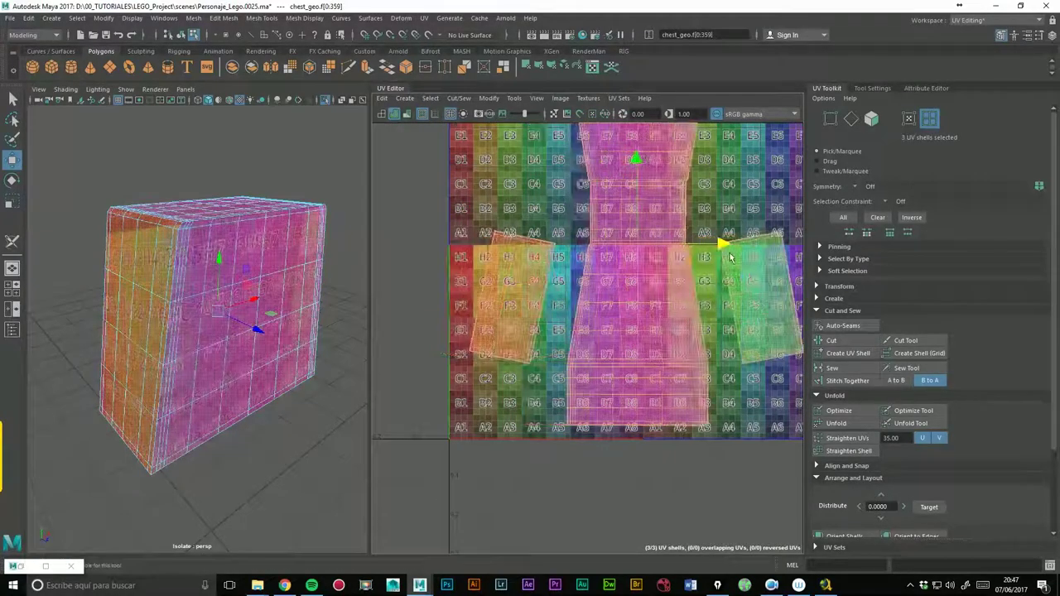
# Rotate the orange and green side shells upright.
pyautogui.click(269, 248)
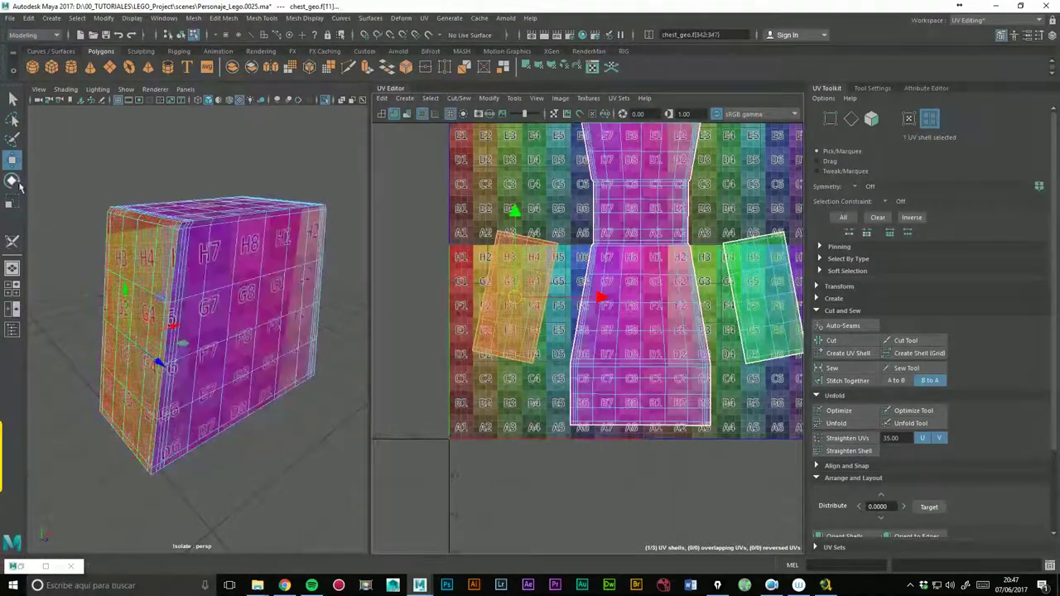
pyautogui.press('e')
pyautogui.keyDown('alt'); pyautogui.moveTo(300, 288); pyautogui.dragTo(326, 288); pyautogui.keyUp('alt')
pyautogui.moveTo(568, 247); pyautogui.dragTo(558, 233)
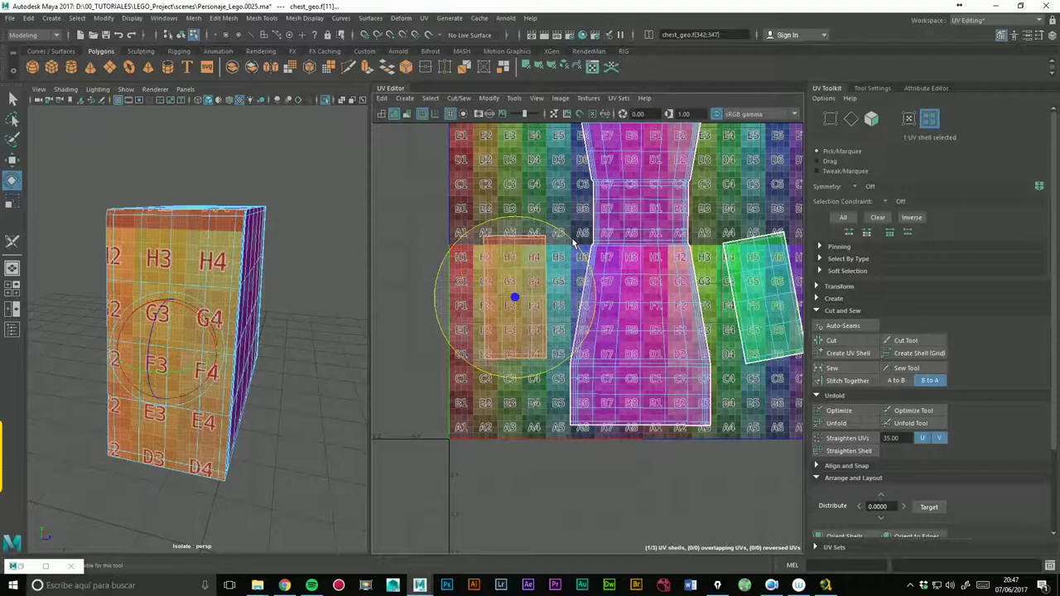
pyautogui.click(764, 294)
pyautogui.keyDown('alt'); pyautogui.moveTo(795, 252); pyautogui.dragTo(623, 246, button='middle'); pyautogui.keyUp('alt')
pyautogui.moveTo(623, 246); pyautogui.dragTo(645, 260)
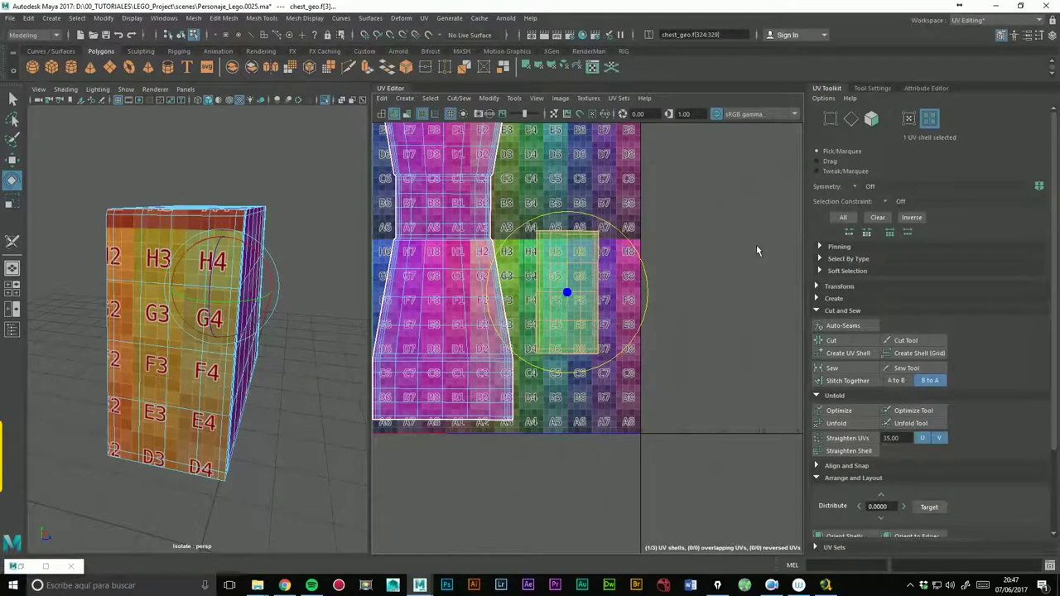
# Frame the 0–1 tile and move both side shells beside the centre shell.
pyautogui.press('a')
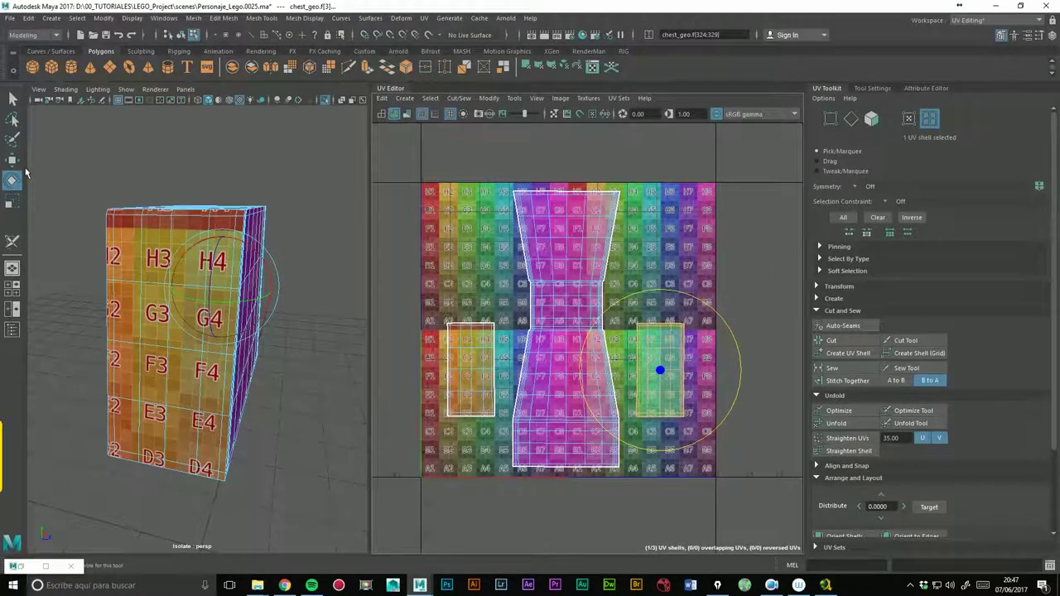
pyautogui.press('w')
pyautogui.click(489, 372)
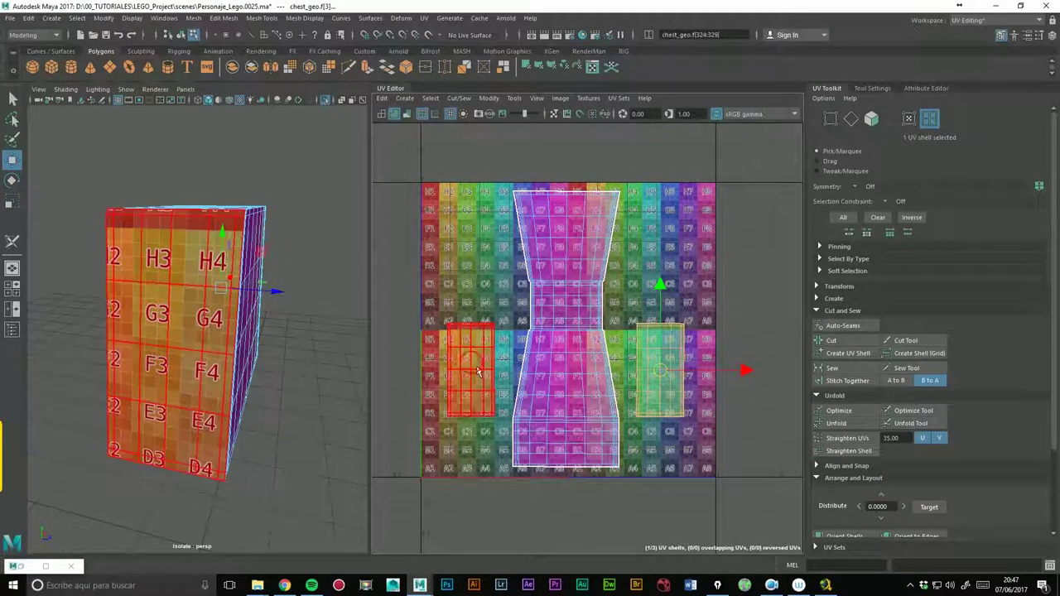
pyautogui.moveTo(481, 374); pyautogui.dragTo(493, 382)
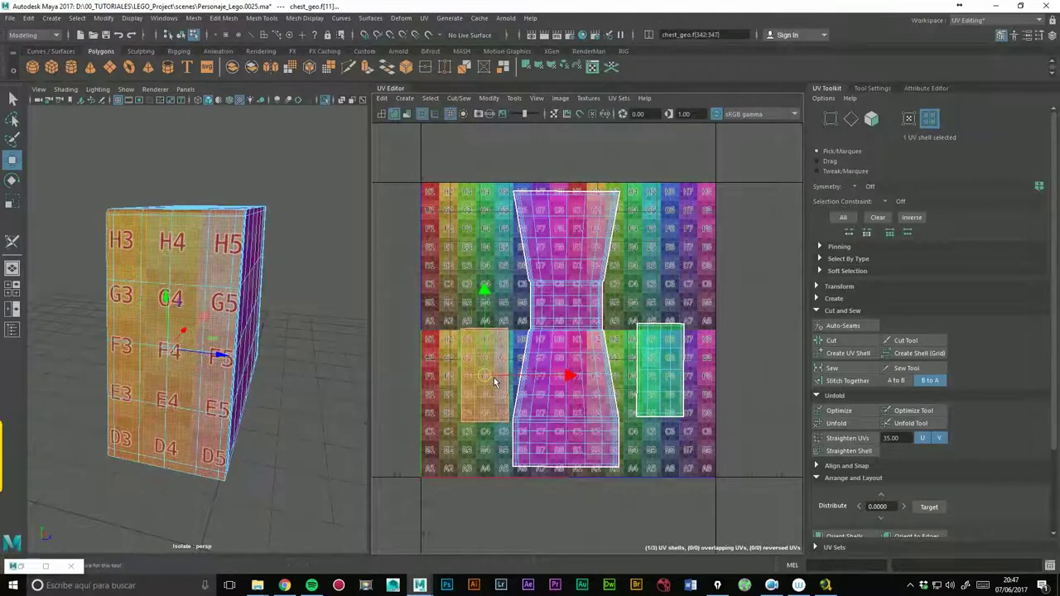
pyautogui.click(667, 377)
pyautogui.moveTo(669, 378); pyautogui.dragTo(659, 381)
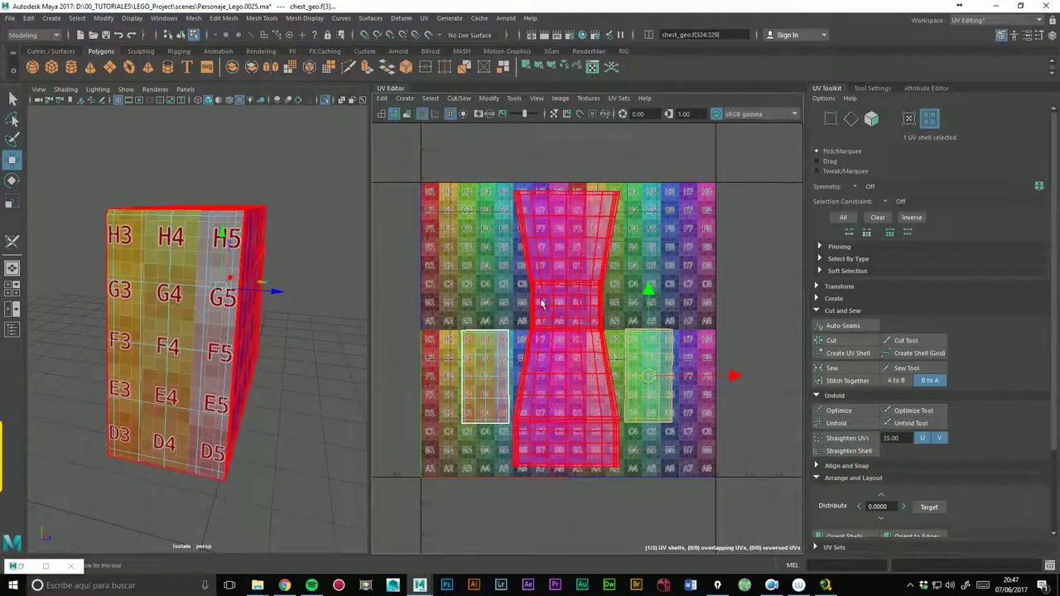
pyautogui.moveTo(305, 292)
pyautogui.keyDown('alt'); pyautogui.mouseDown()
pyautogui.moveTo(255, 271)
pyautogui.moveTo(273, 323)
pyautogui.mouseUp(); pyautogui.keyUp('alt')
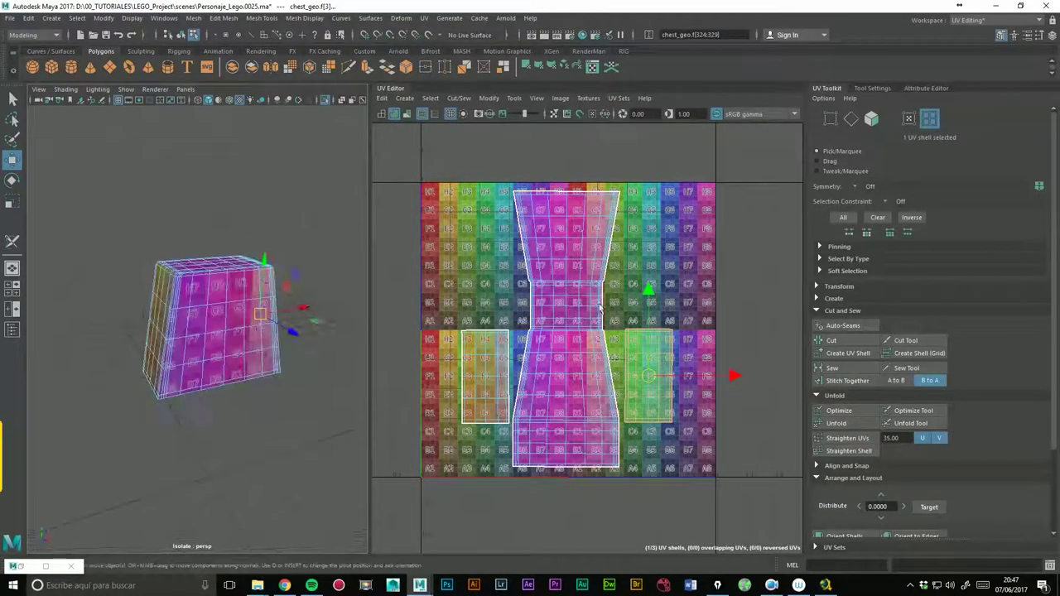
# Return to Object Mode and save the scene.
pyautogui.rightClick(585, 298)
pyautogui.rightClick(231, 288)
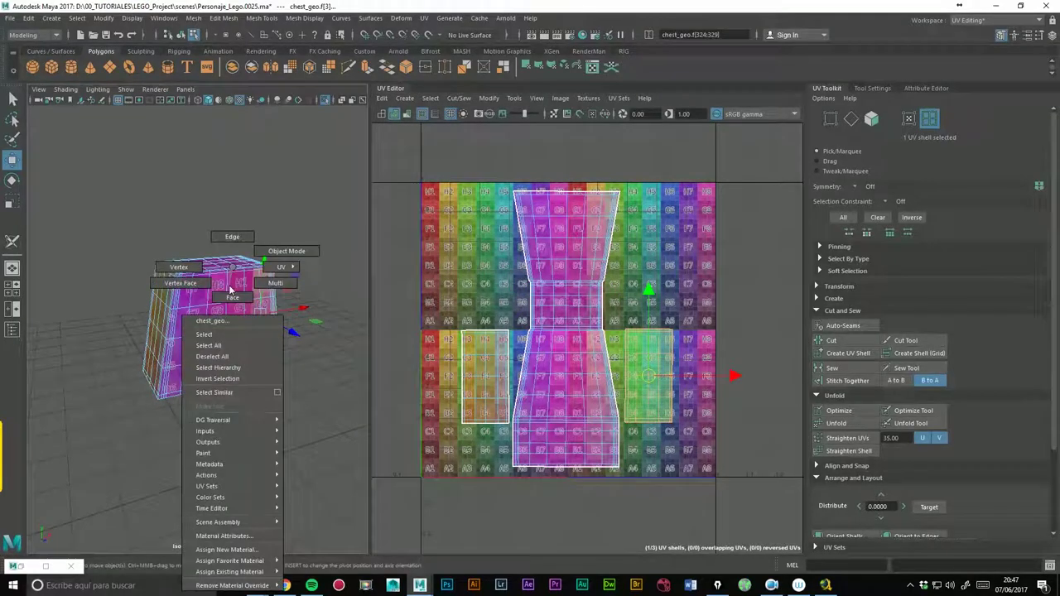
pyautogui.click(286, 250)
pyautogui.click(106, 34)
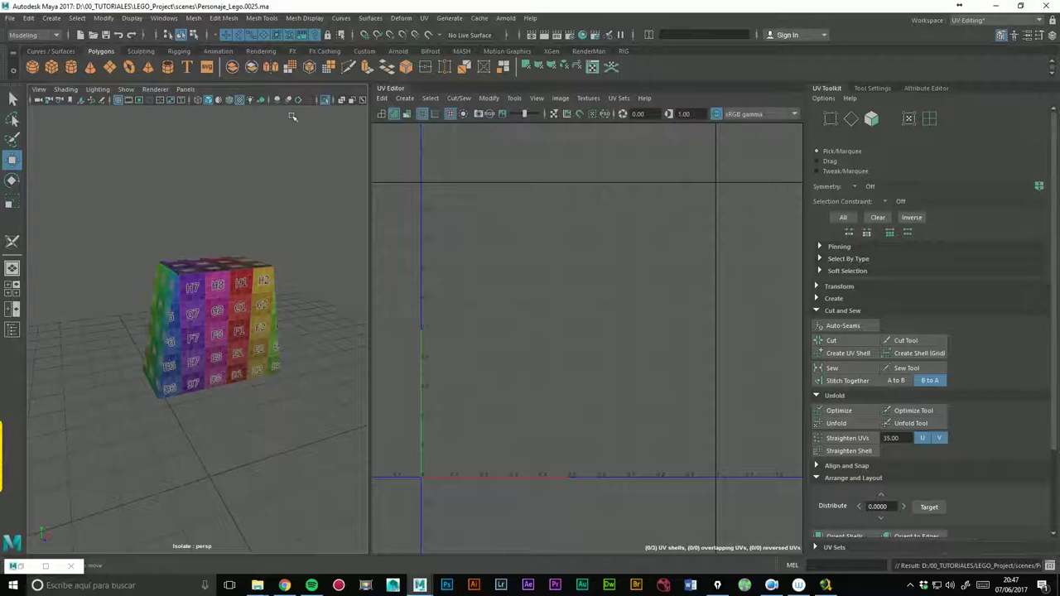
# Show the whole Lego character again and orbit to inspect its checker-textured head and chest.
pyautogui.click(328, 103)
pyautogui.keyDown('alt'); pyautogui.moveTo(307, 296); pyautogui.dragTo(309, 281); pyautogui.keyUp('alt')
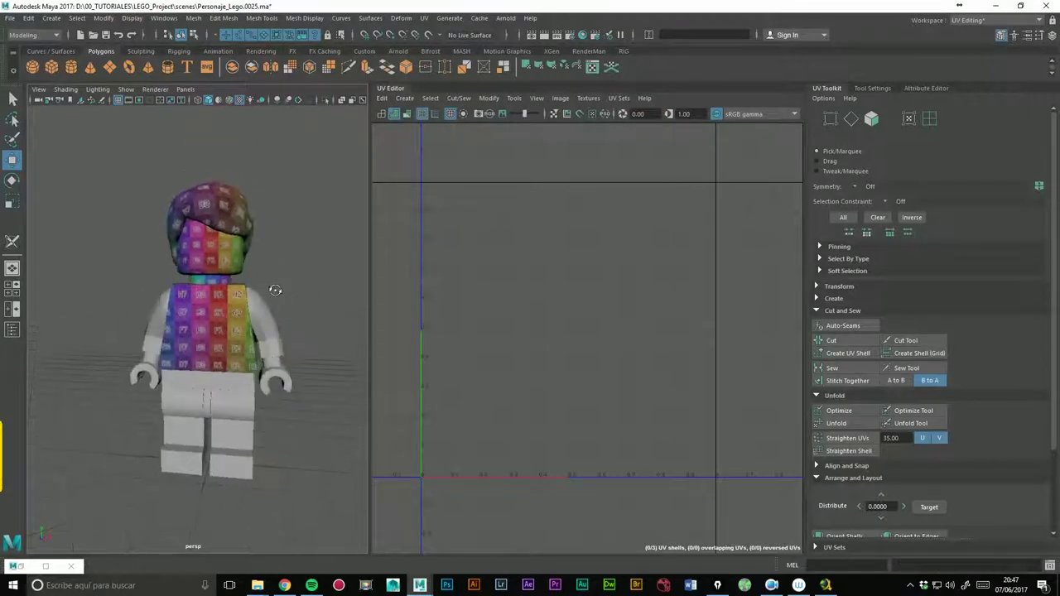
pyautogui.scroll(3, 321, 231)
pyautogui.keyDown('alt'); pyautogui.moveTo(217, 278); pyautogui.dragTo(241, 280); pyautogui.keyUp('alt')
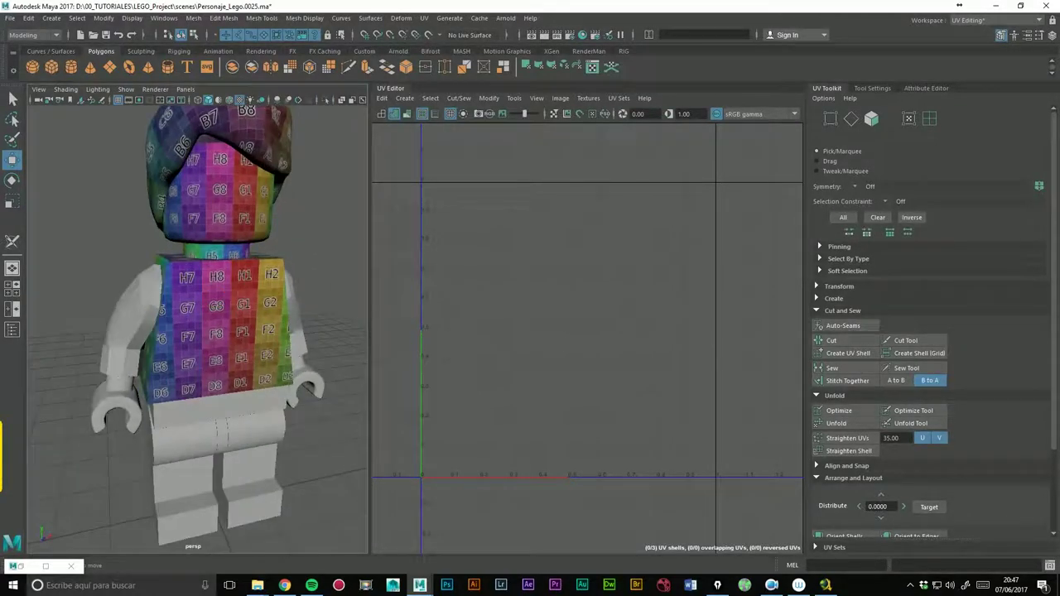
pyautogui.moveTo(282, 345)
pyautogui.keyDown('alt'); pyautogui.mouseDown()
pyautogui.moveTo(316, 310)
pyautogui.moveTo(306, 308)
pyautogui.mouseUp(); pyautogui.keyUp('alt')
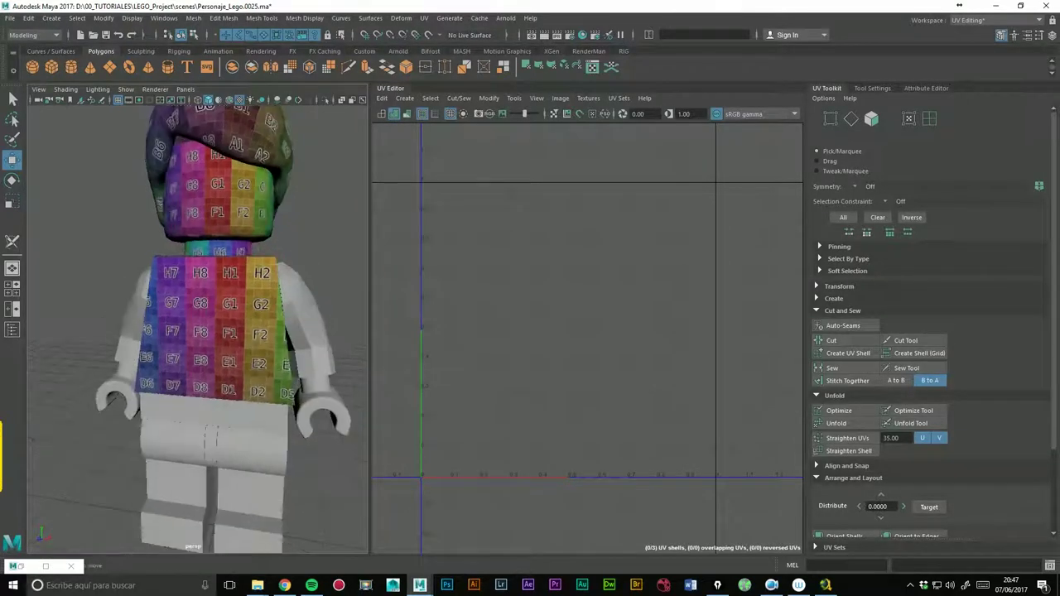